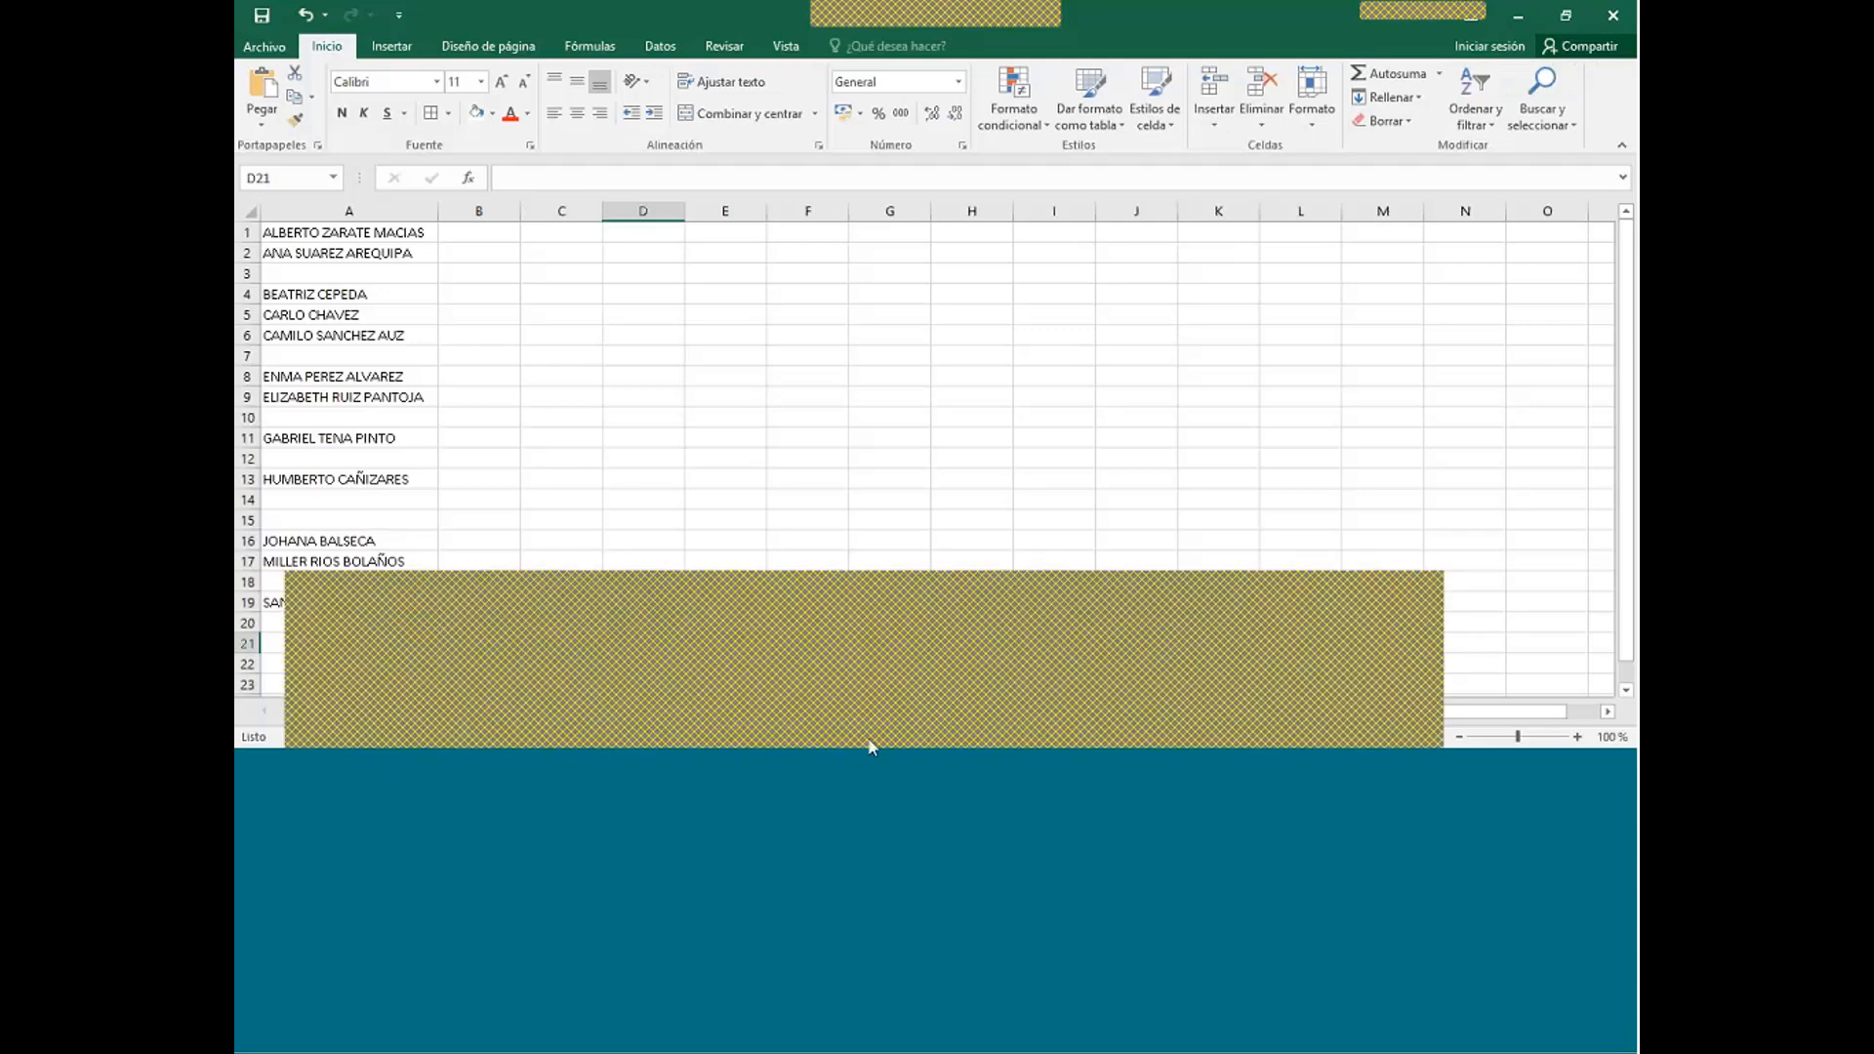
- Bring the grades workbook with NUM, NOMBRE, NOTA 1, NOTA 2 and PROMEDIO to the front
{"action": "left_click", "coordinate": [1253, 616]}
{"action": "left_click", "coordinate": [1255, 624]}
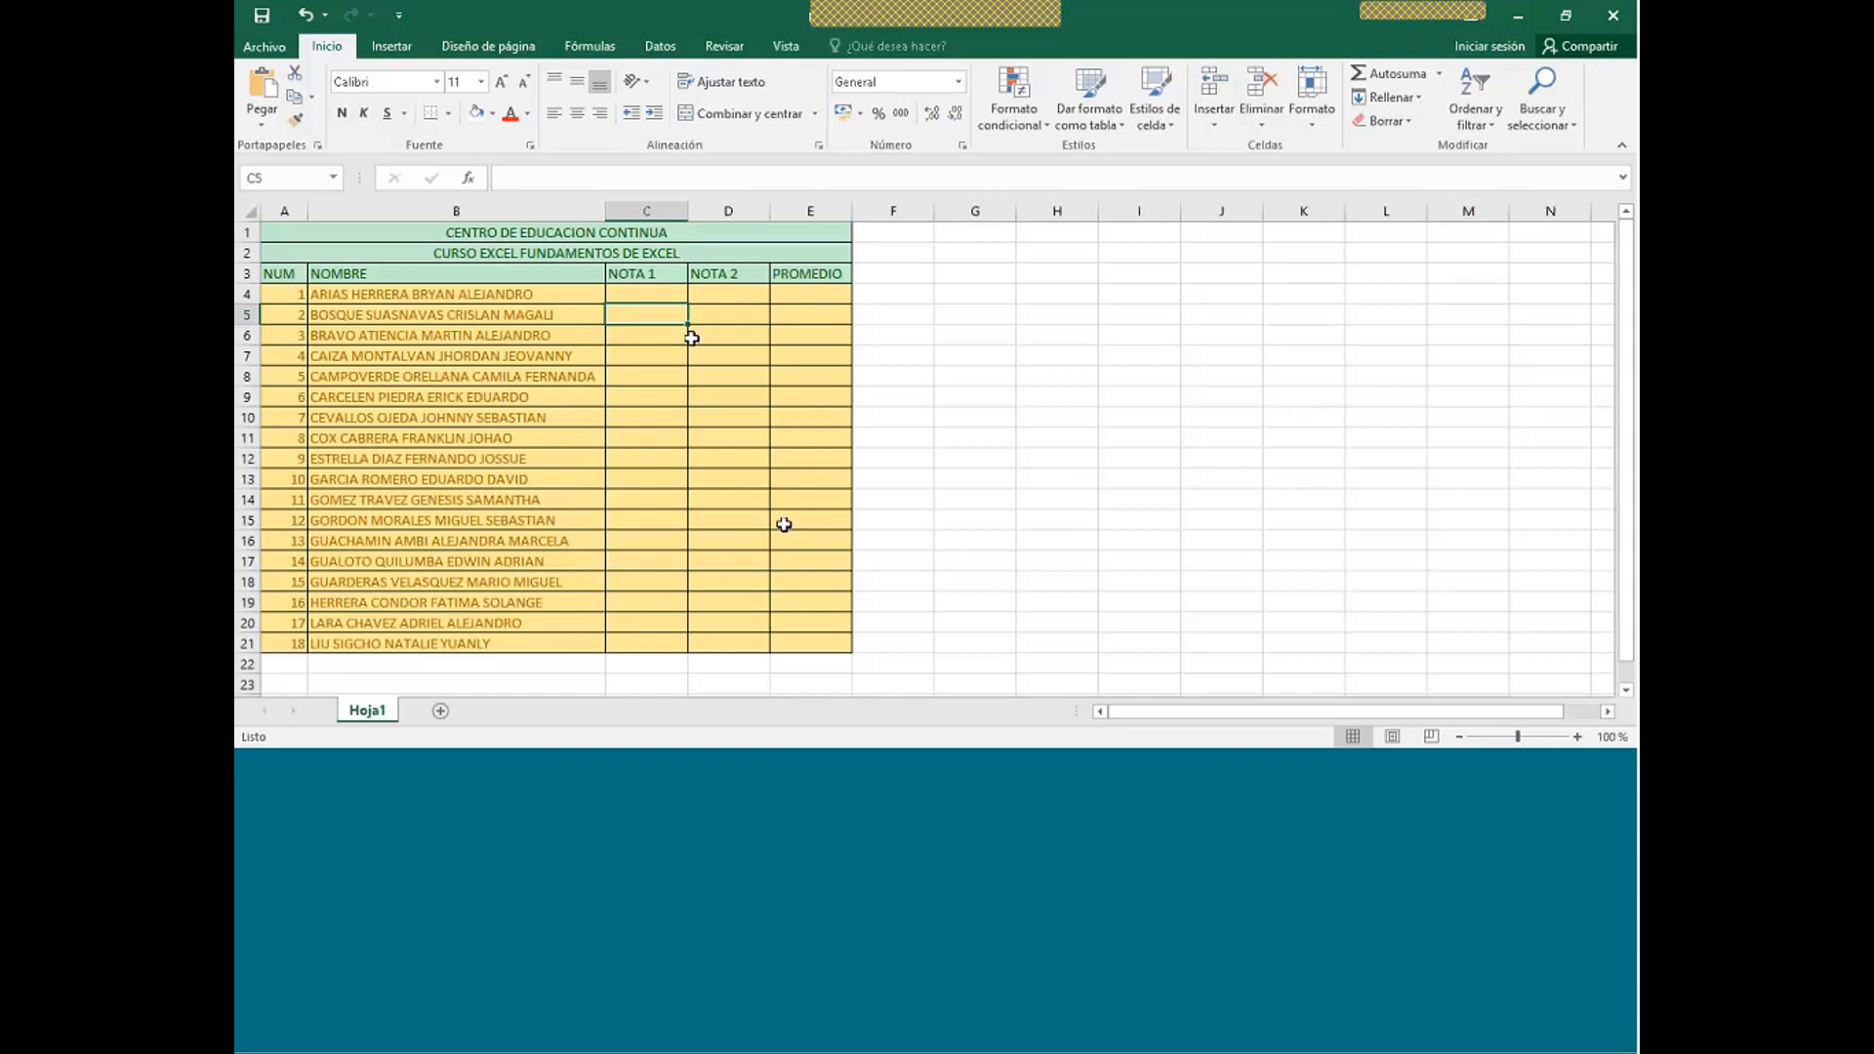
- Try an AutoSum Promedio in E4 over the grade cells, then cancel it
{"action": "mouse_move", "coordinate": [657, 289]}
{"action": "left_mouse_down"}
{"action": "mouse_move", "coordinate": [728, 322]}
{"action": "mouse_move", "coordinate": [724, 639]}
{"action": "left_mouse_up"}
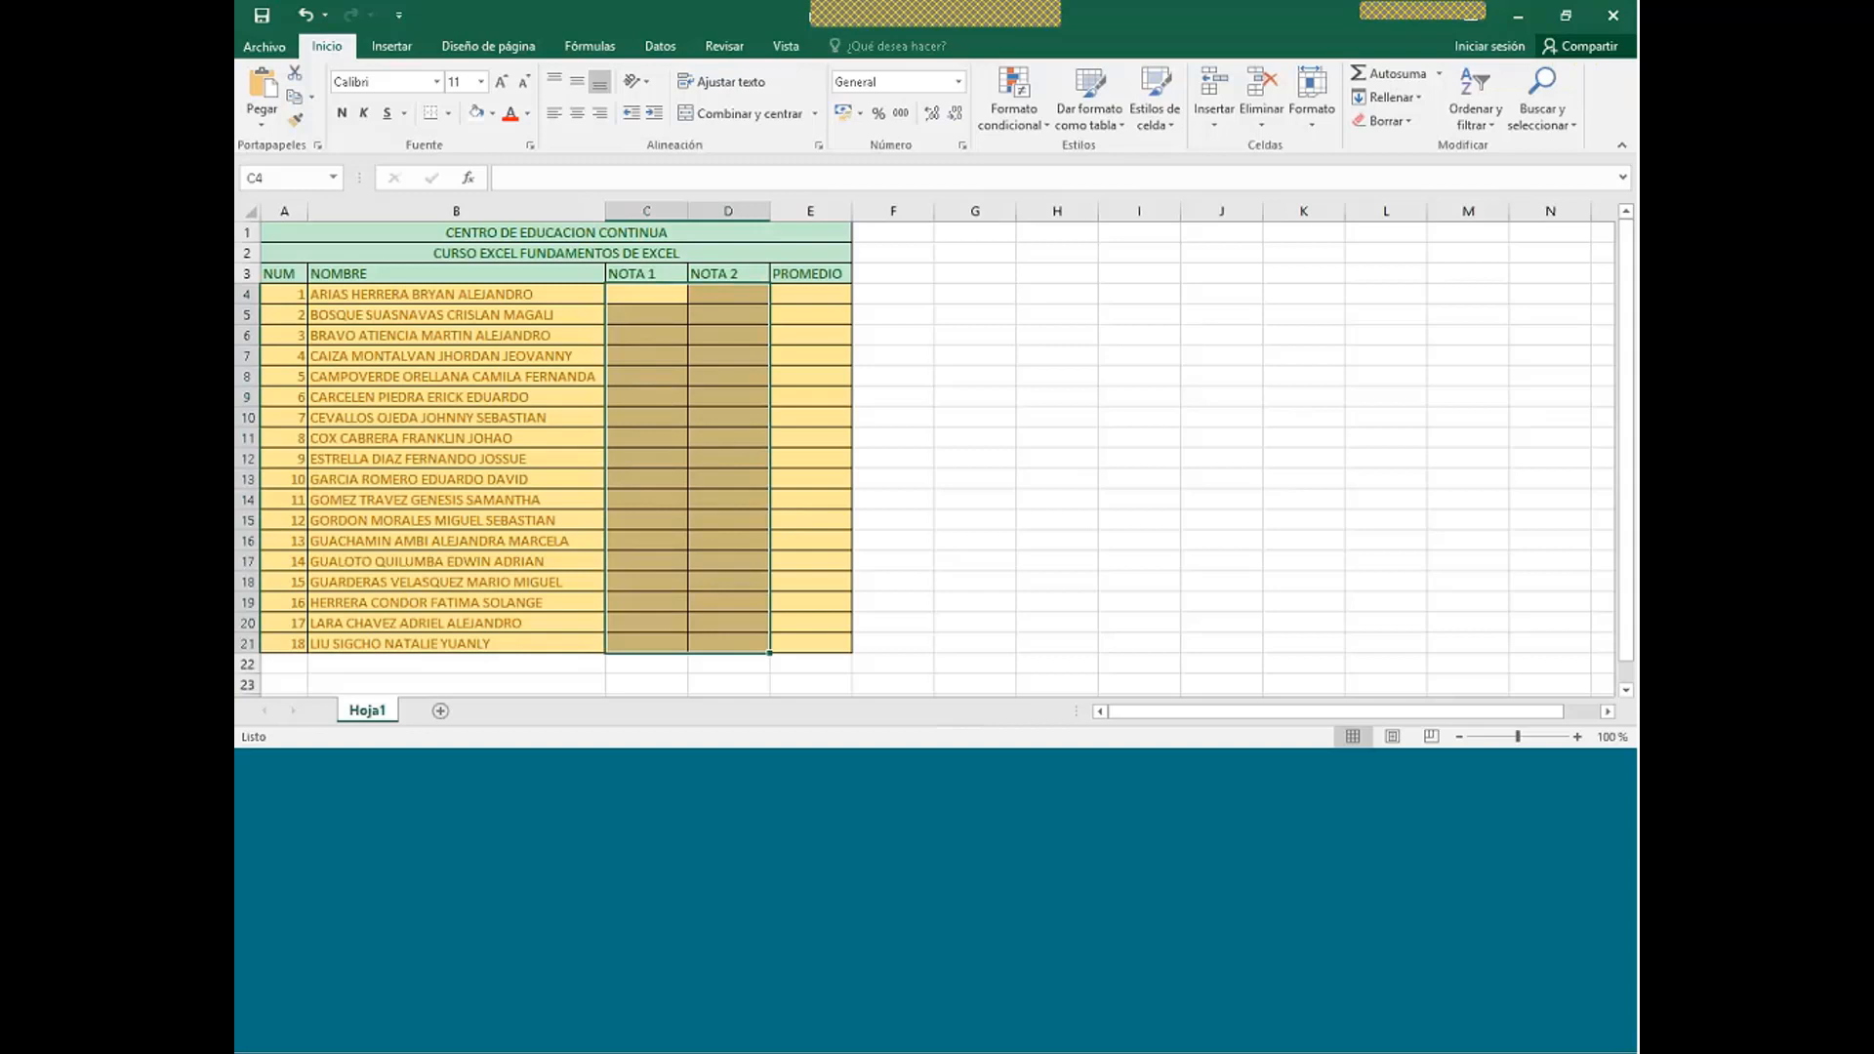
{"action": "left_click", "coordinate": [810, 296]}
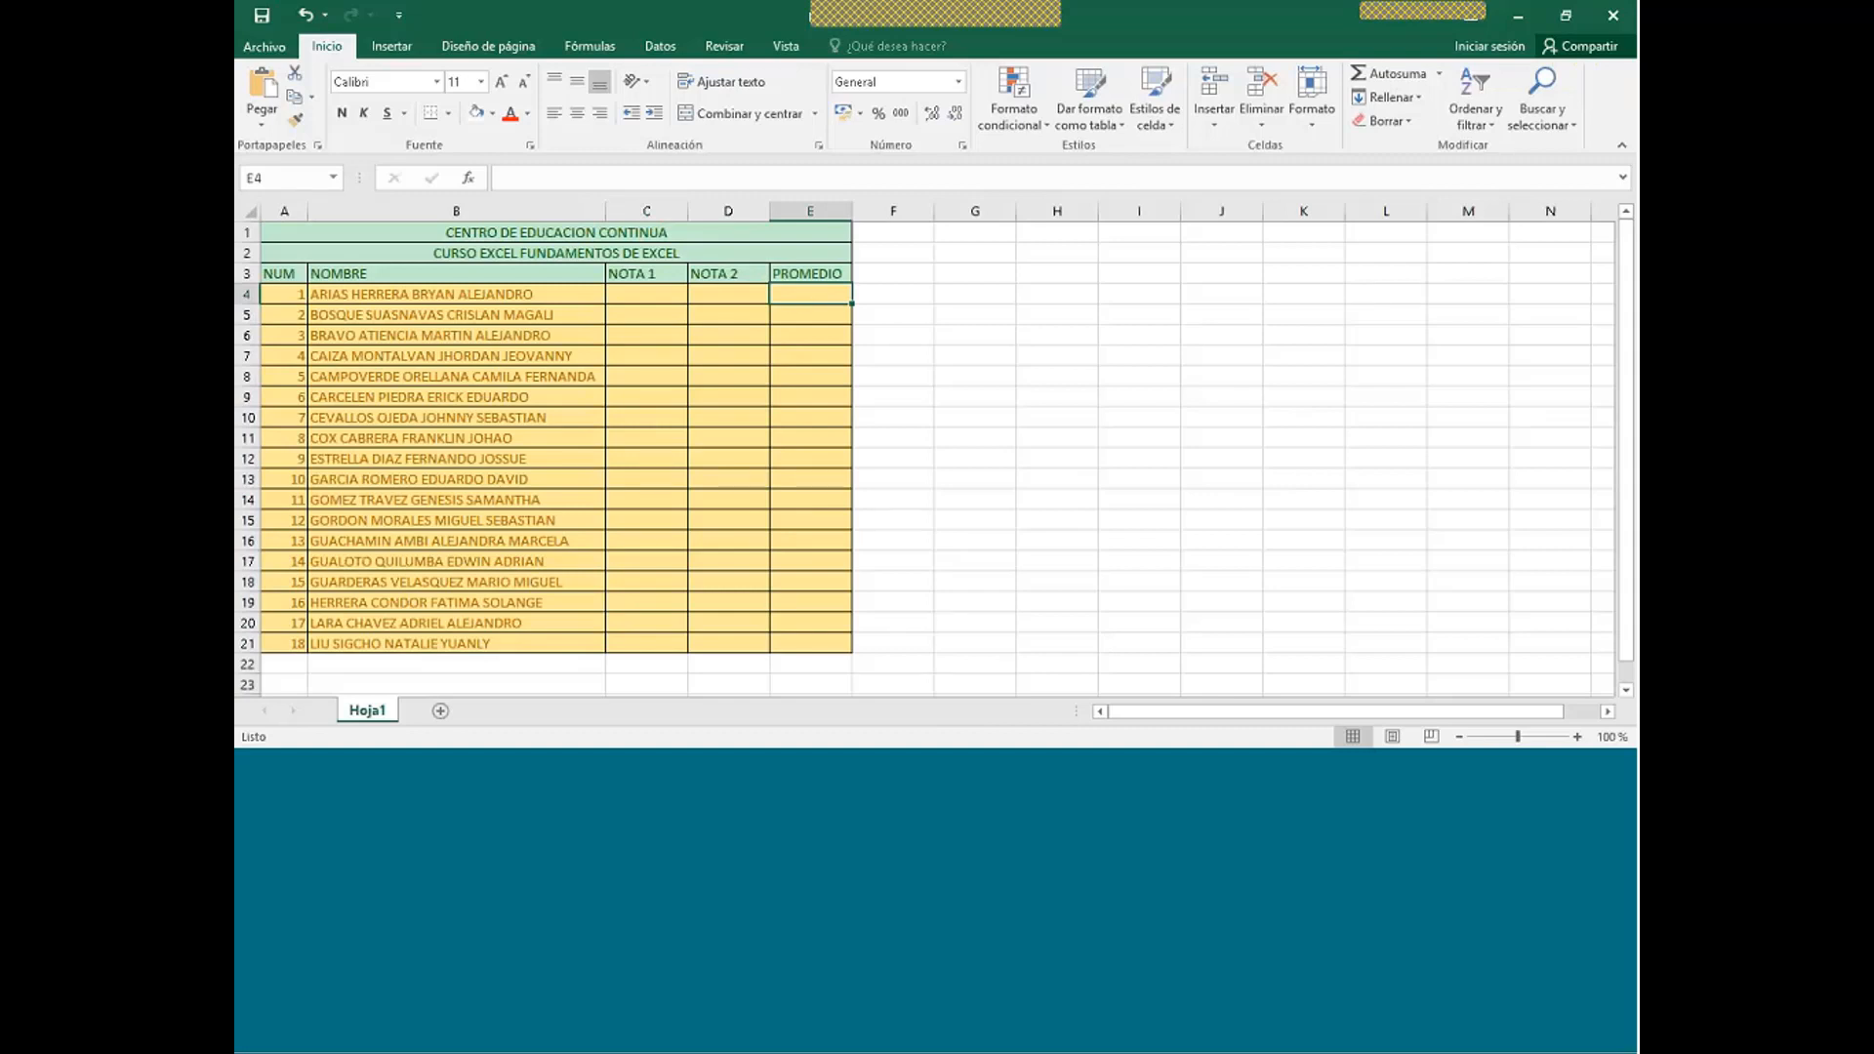
{"action": "left_click", "coordinate": [1438, 73]}
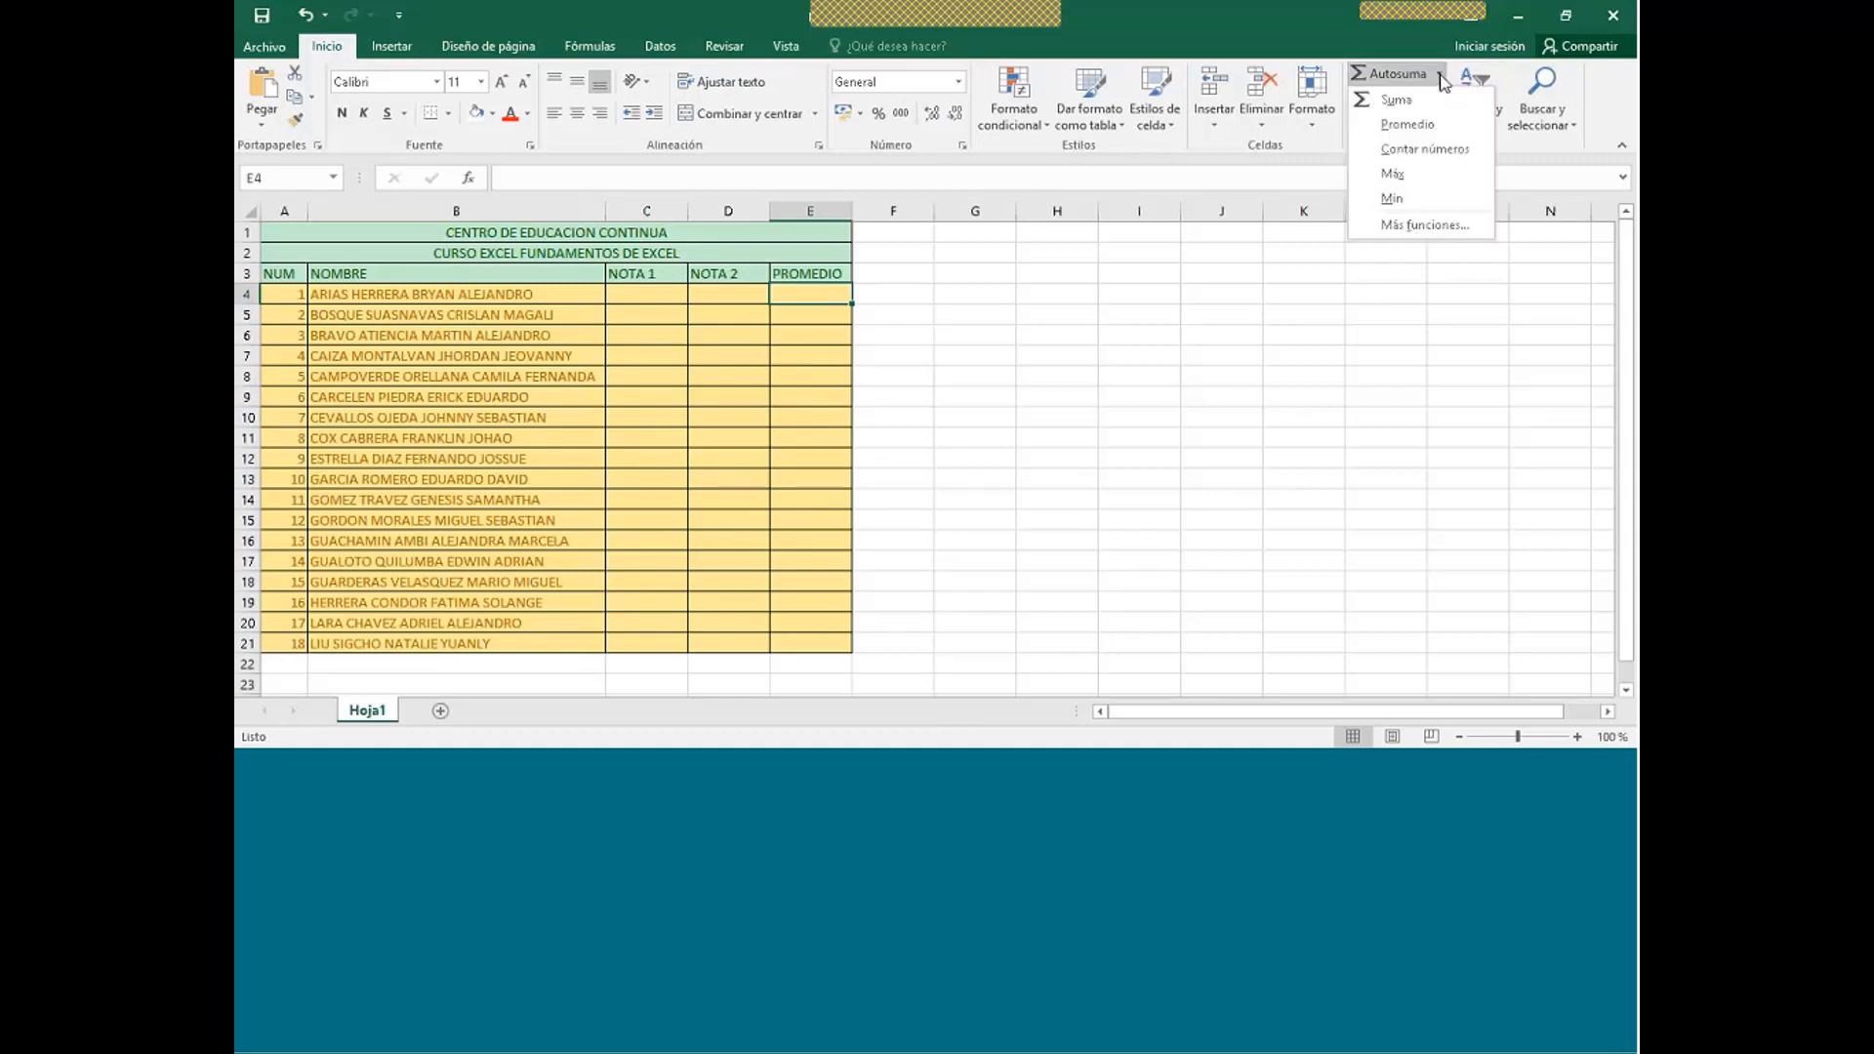
{"action": "left_click", "coordinate": [1410, 124]}
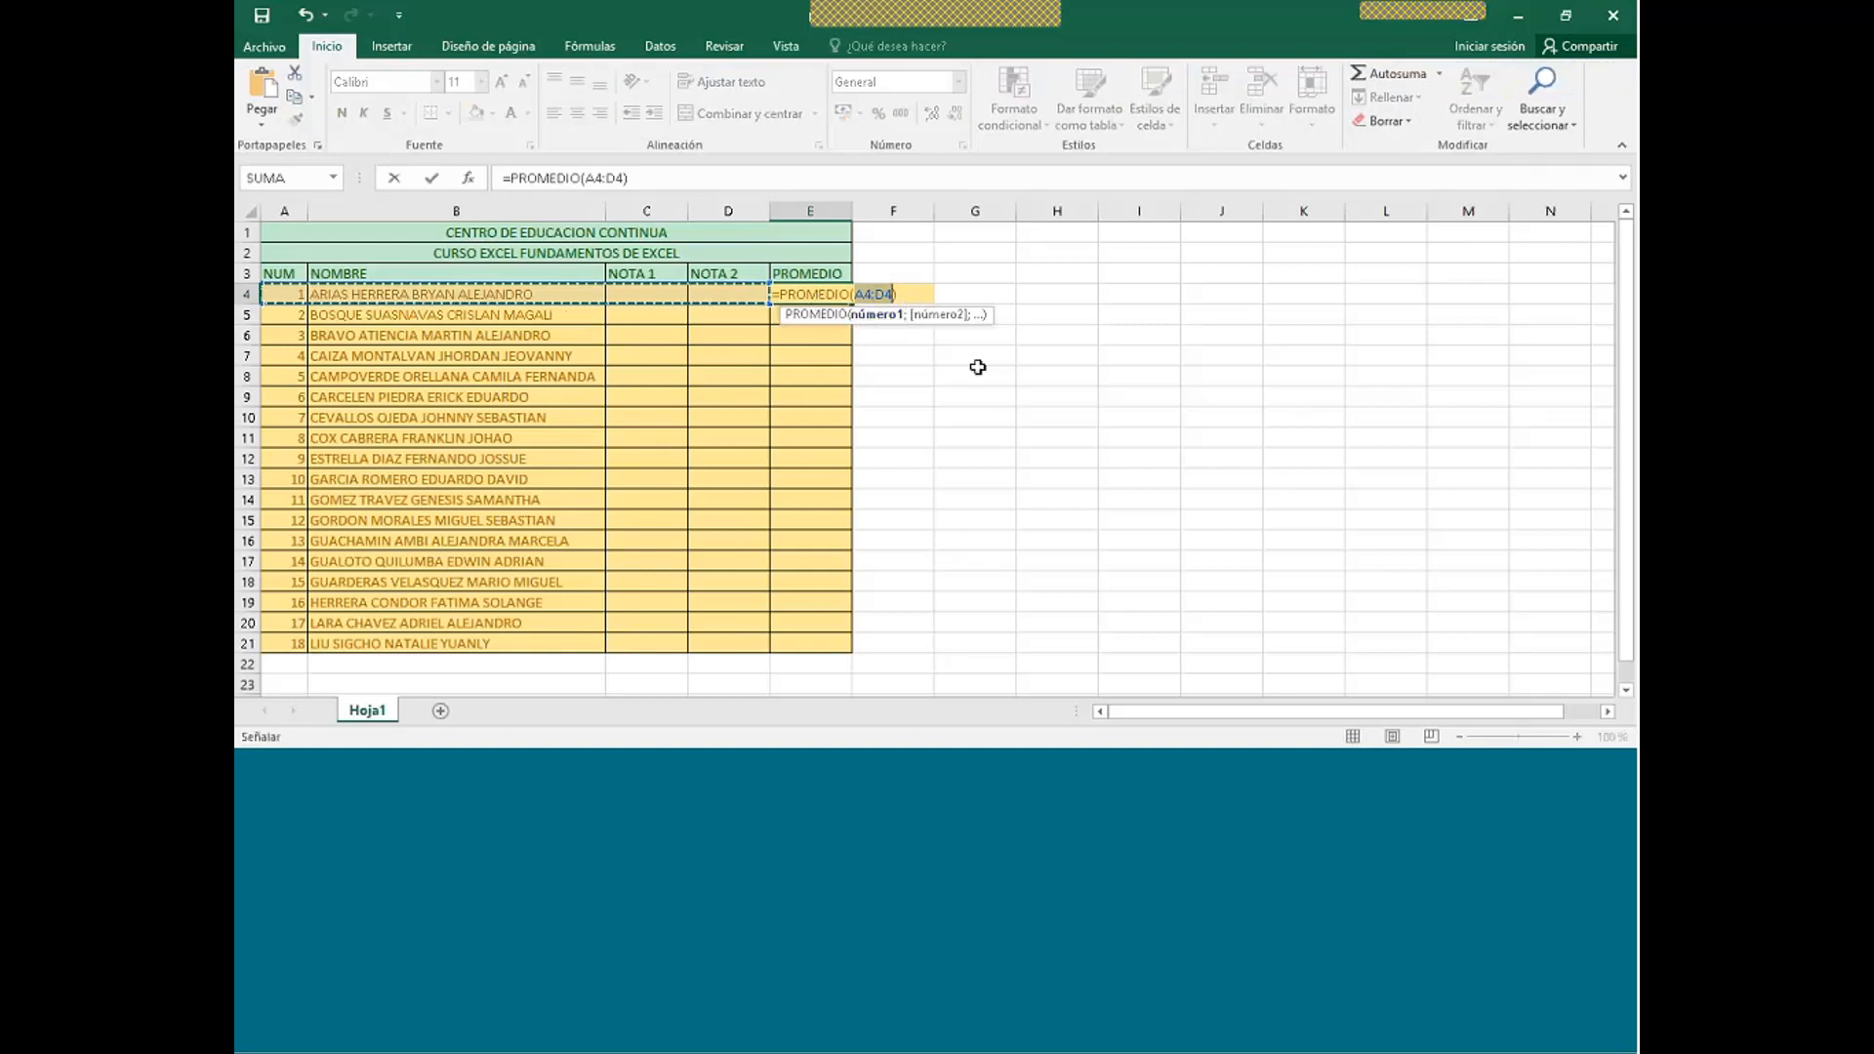
{"action": "key", "text": "Escape"}
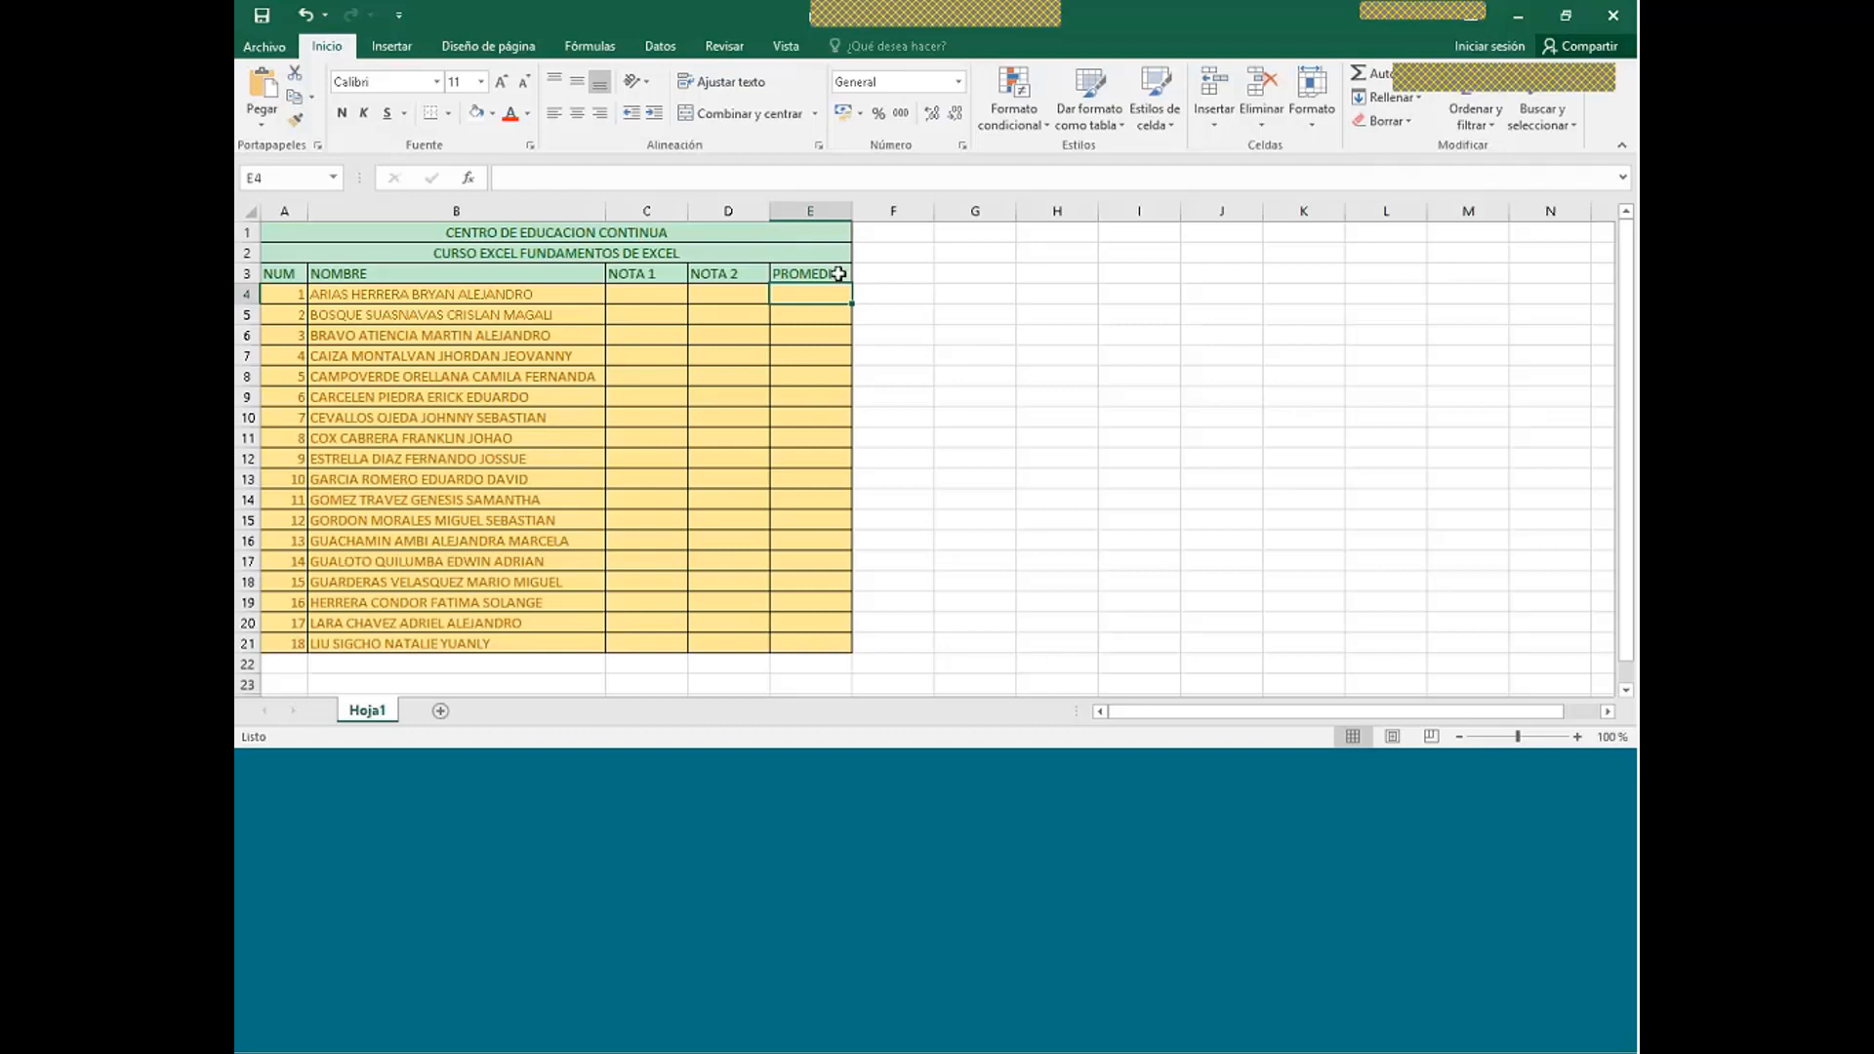
- Enter =(C4+D4)/2 in E4 to average the first student's two grades
{"action": "type", "text": "="}
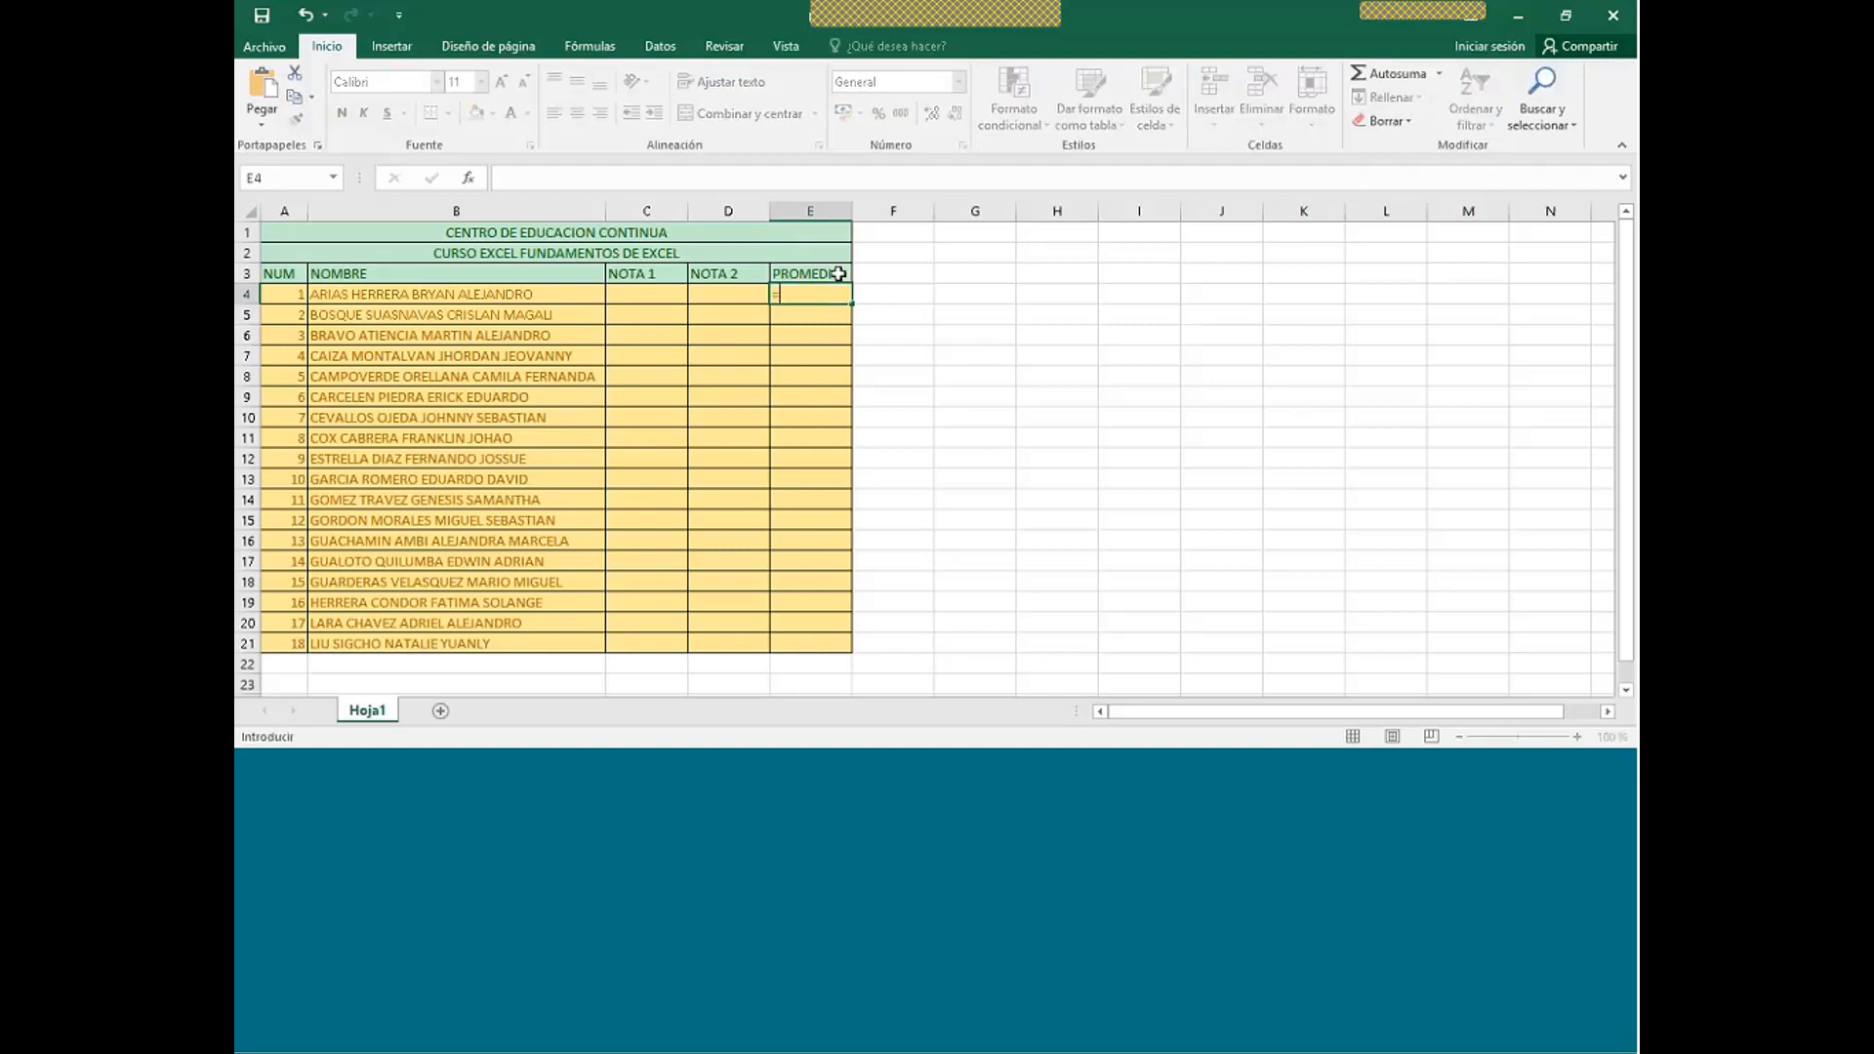
{"action": "type", "text": "("}
{"action": "left_click", "coordinate": [625, 299]}
{"action": "type", "text": "+"}
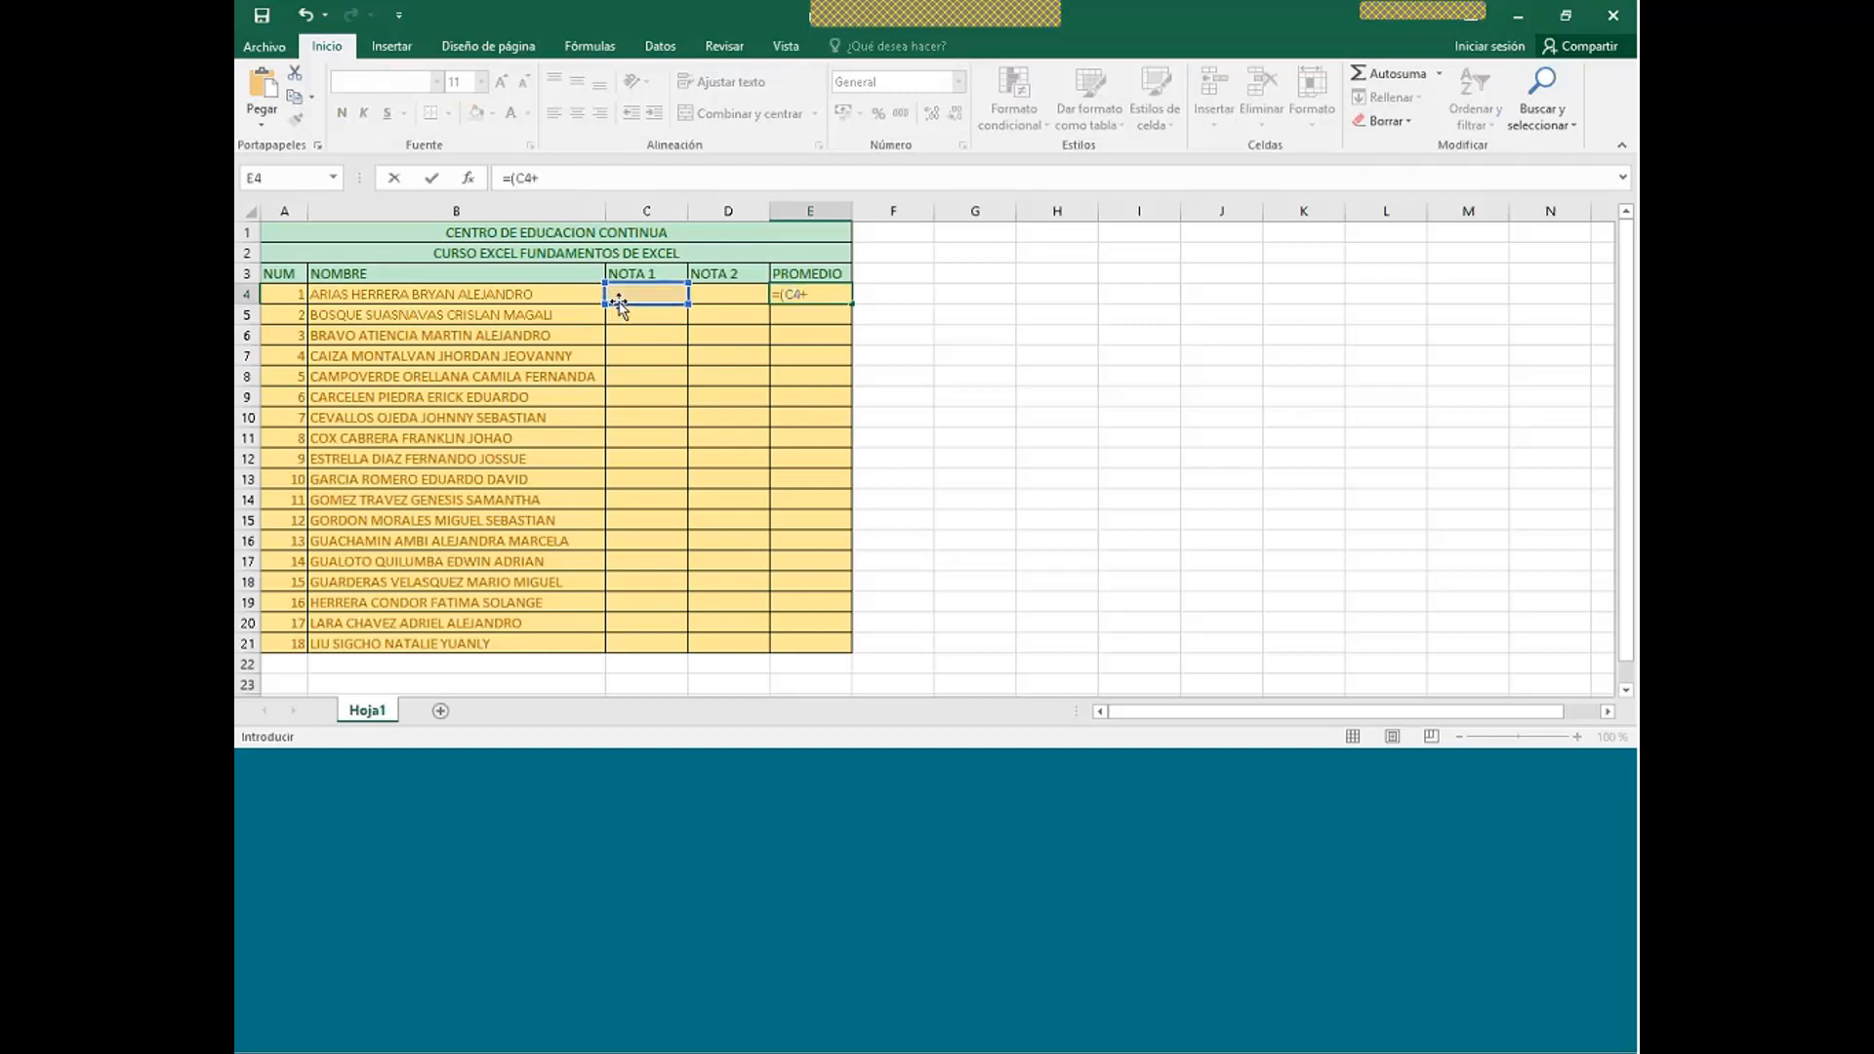
{"action": "left_click", "coordinate": [717, 298]}
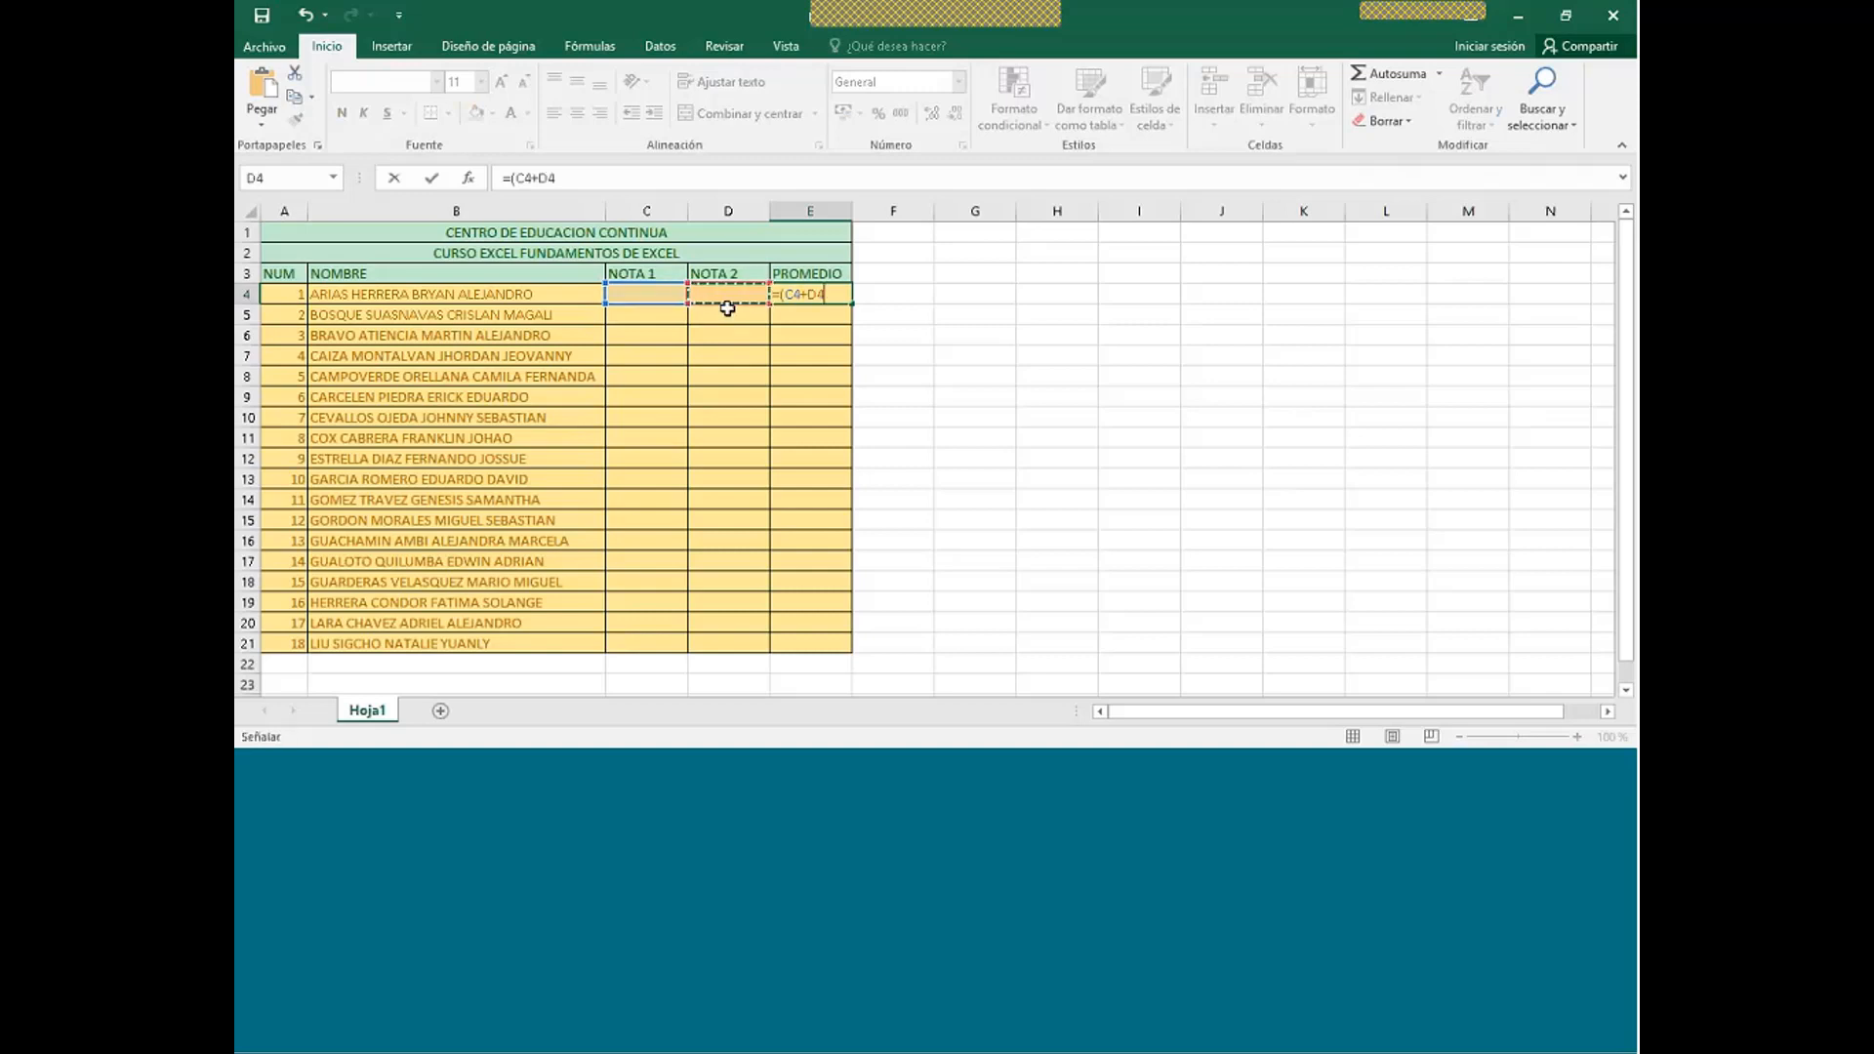
{"action": "type", "text": "=/2"}
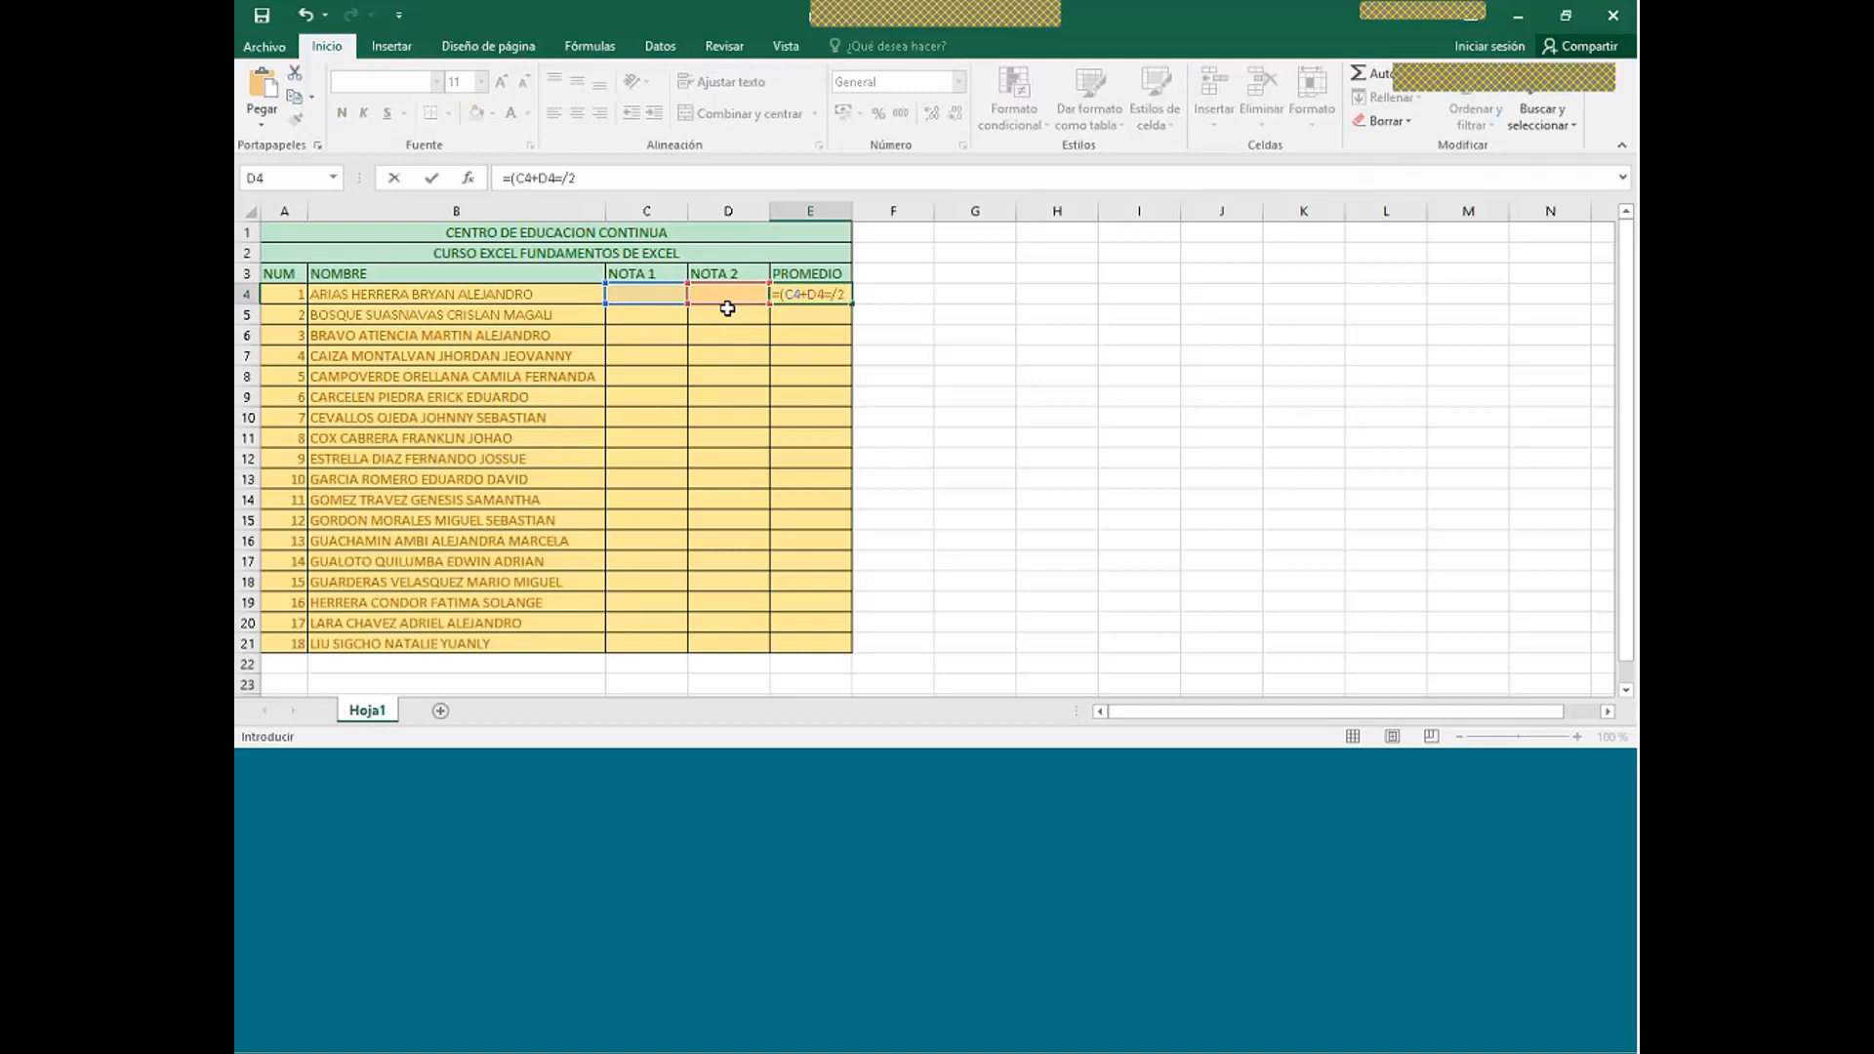
{"action": "double_click", "coordinate": [829, 294]}
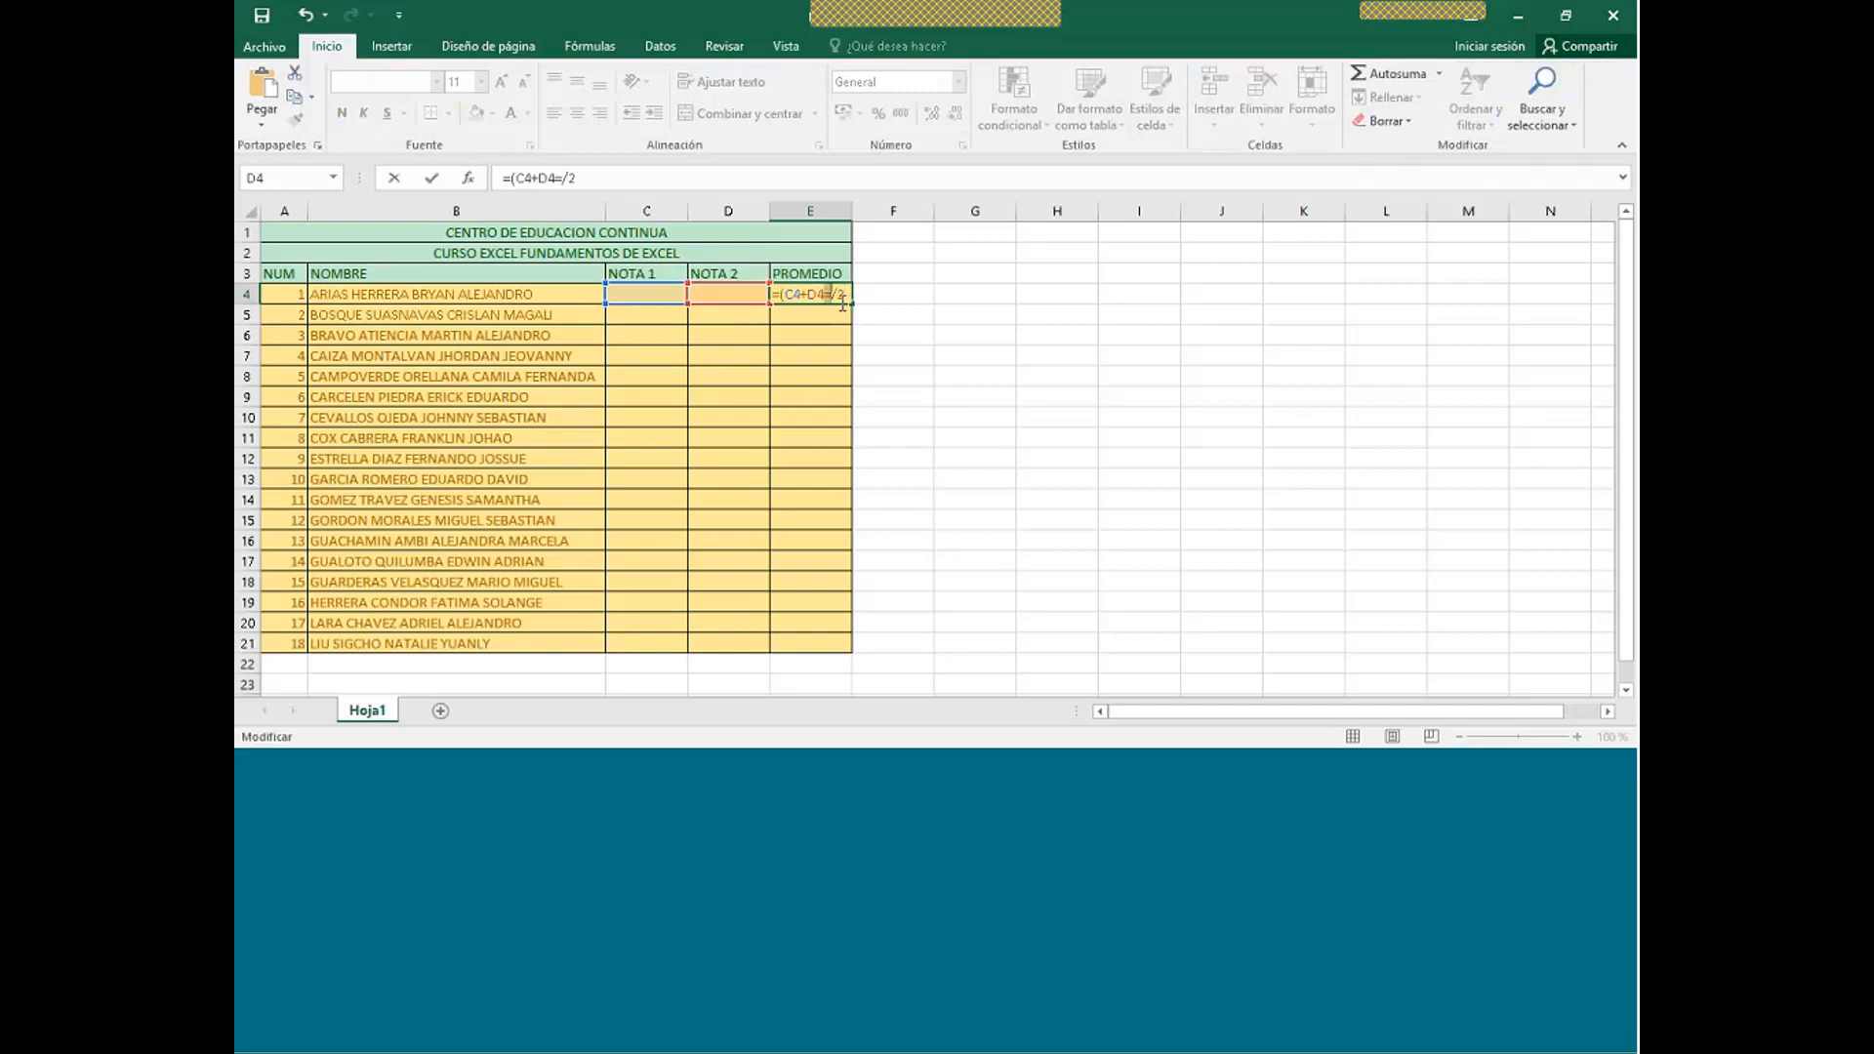
{"action": "key", "text": "BackSpace"}
{"action": "type", "text": ")"}
{"action": "key", "text": "Return"}
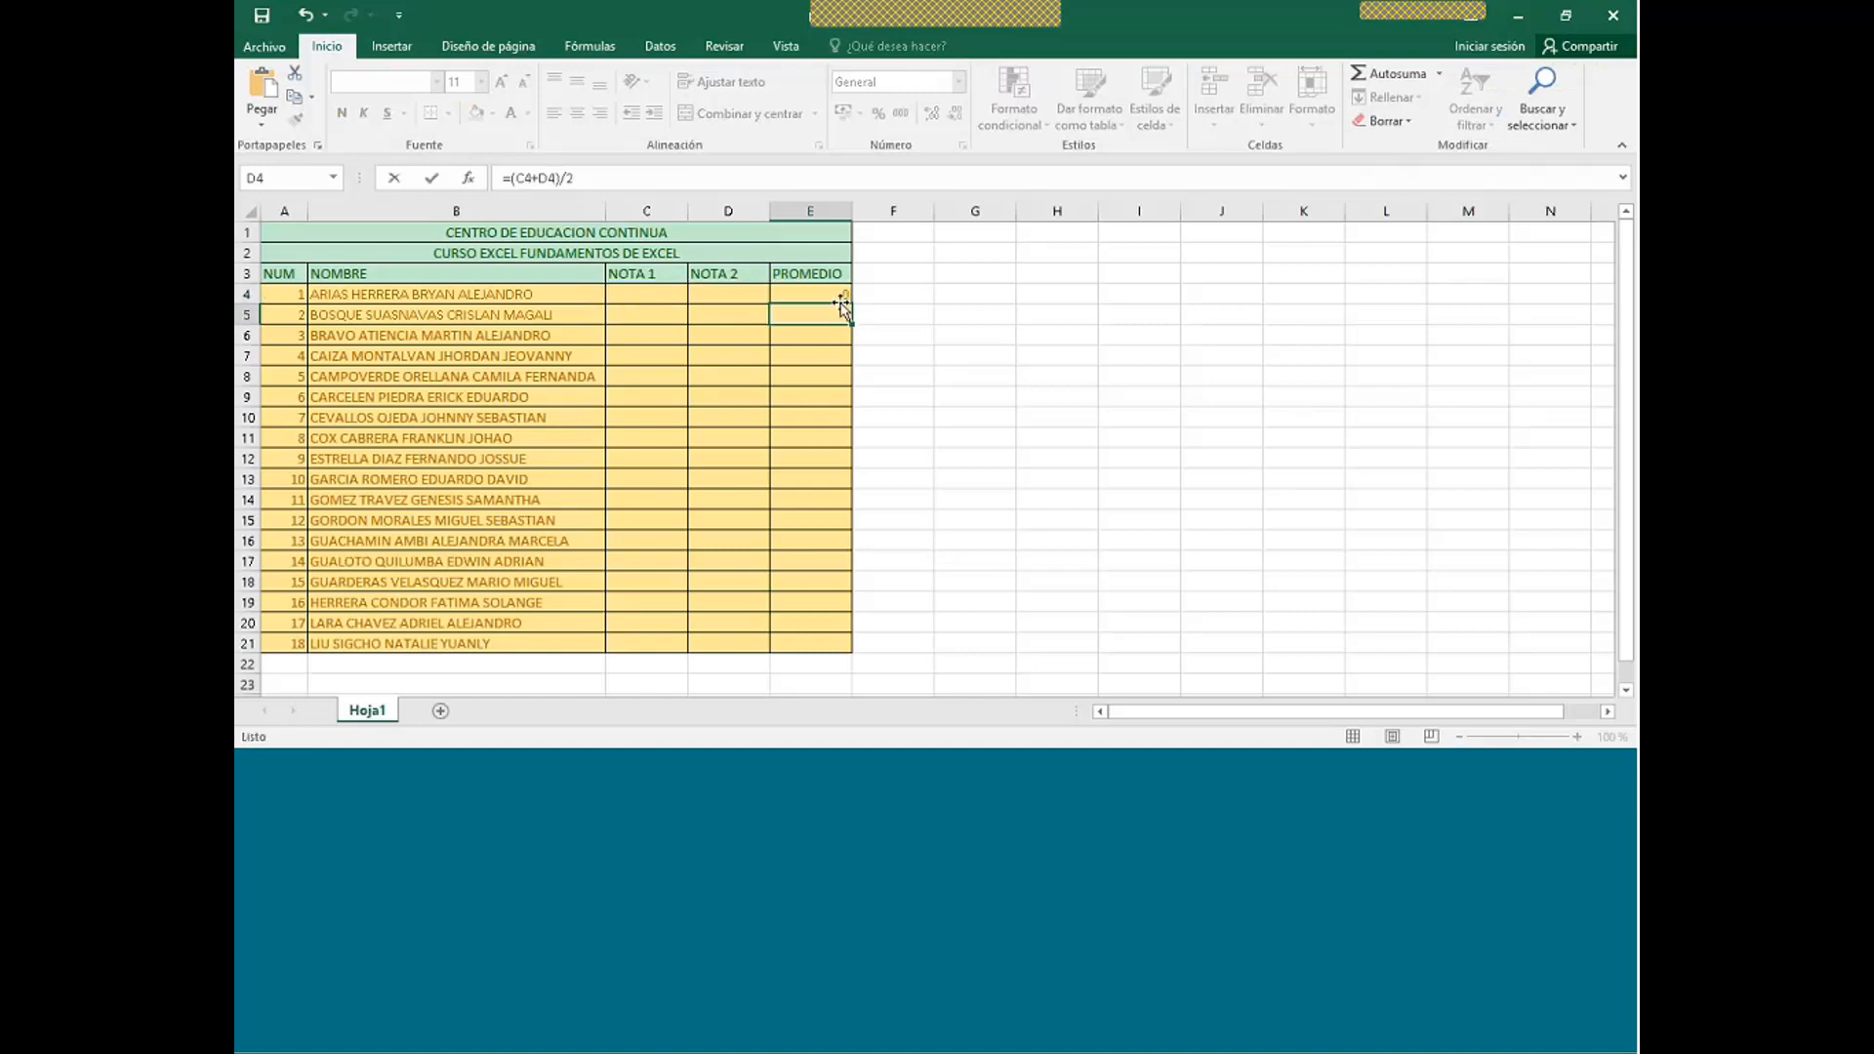
- Copy the E4 average formula down through E21, showing 0 for all 18 students
{"action": "left_click", "coordinate": [835, 292]}
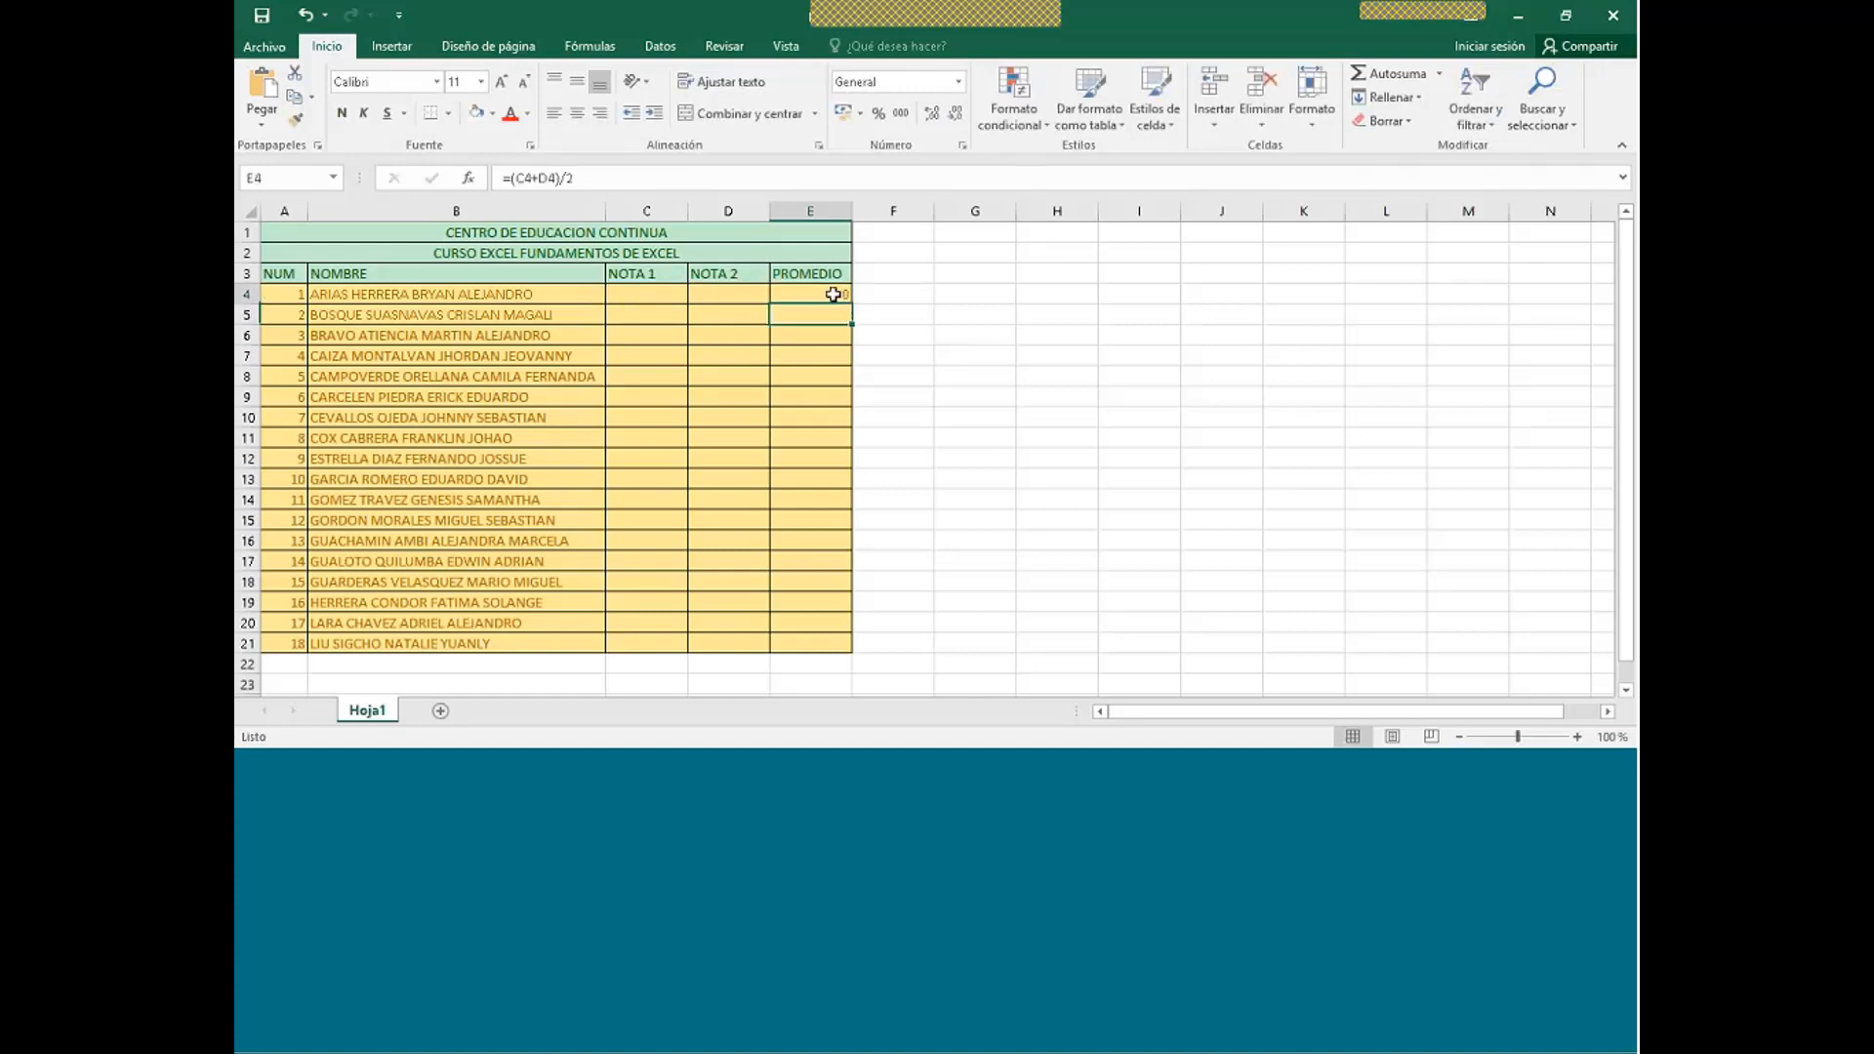
{"action": "left_click_drag", "start_coordinate": [854, 304], "coordinate": [849, 652]}
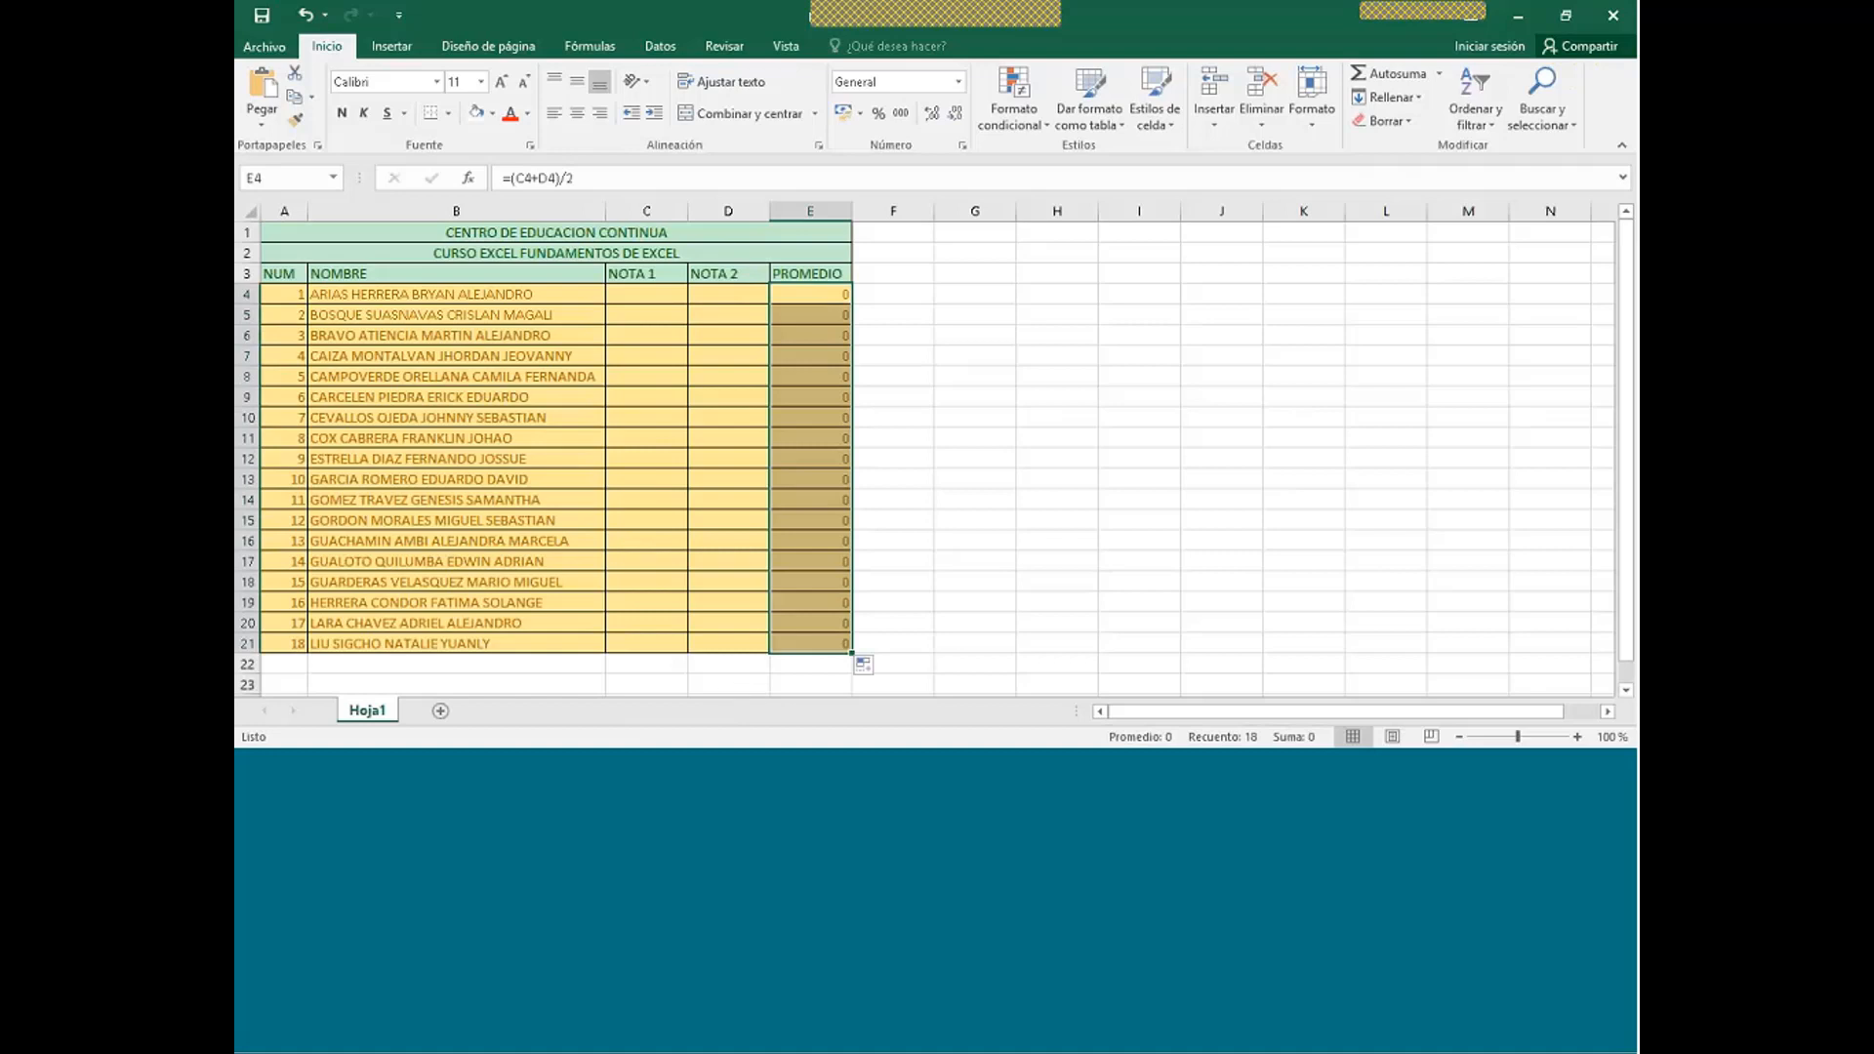
- Clear Bloqueada under Formato de celdas > Proteger for grade cells C4:D21
{"action": "left_click", "coordinate": [657, 293]}
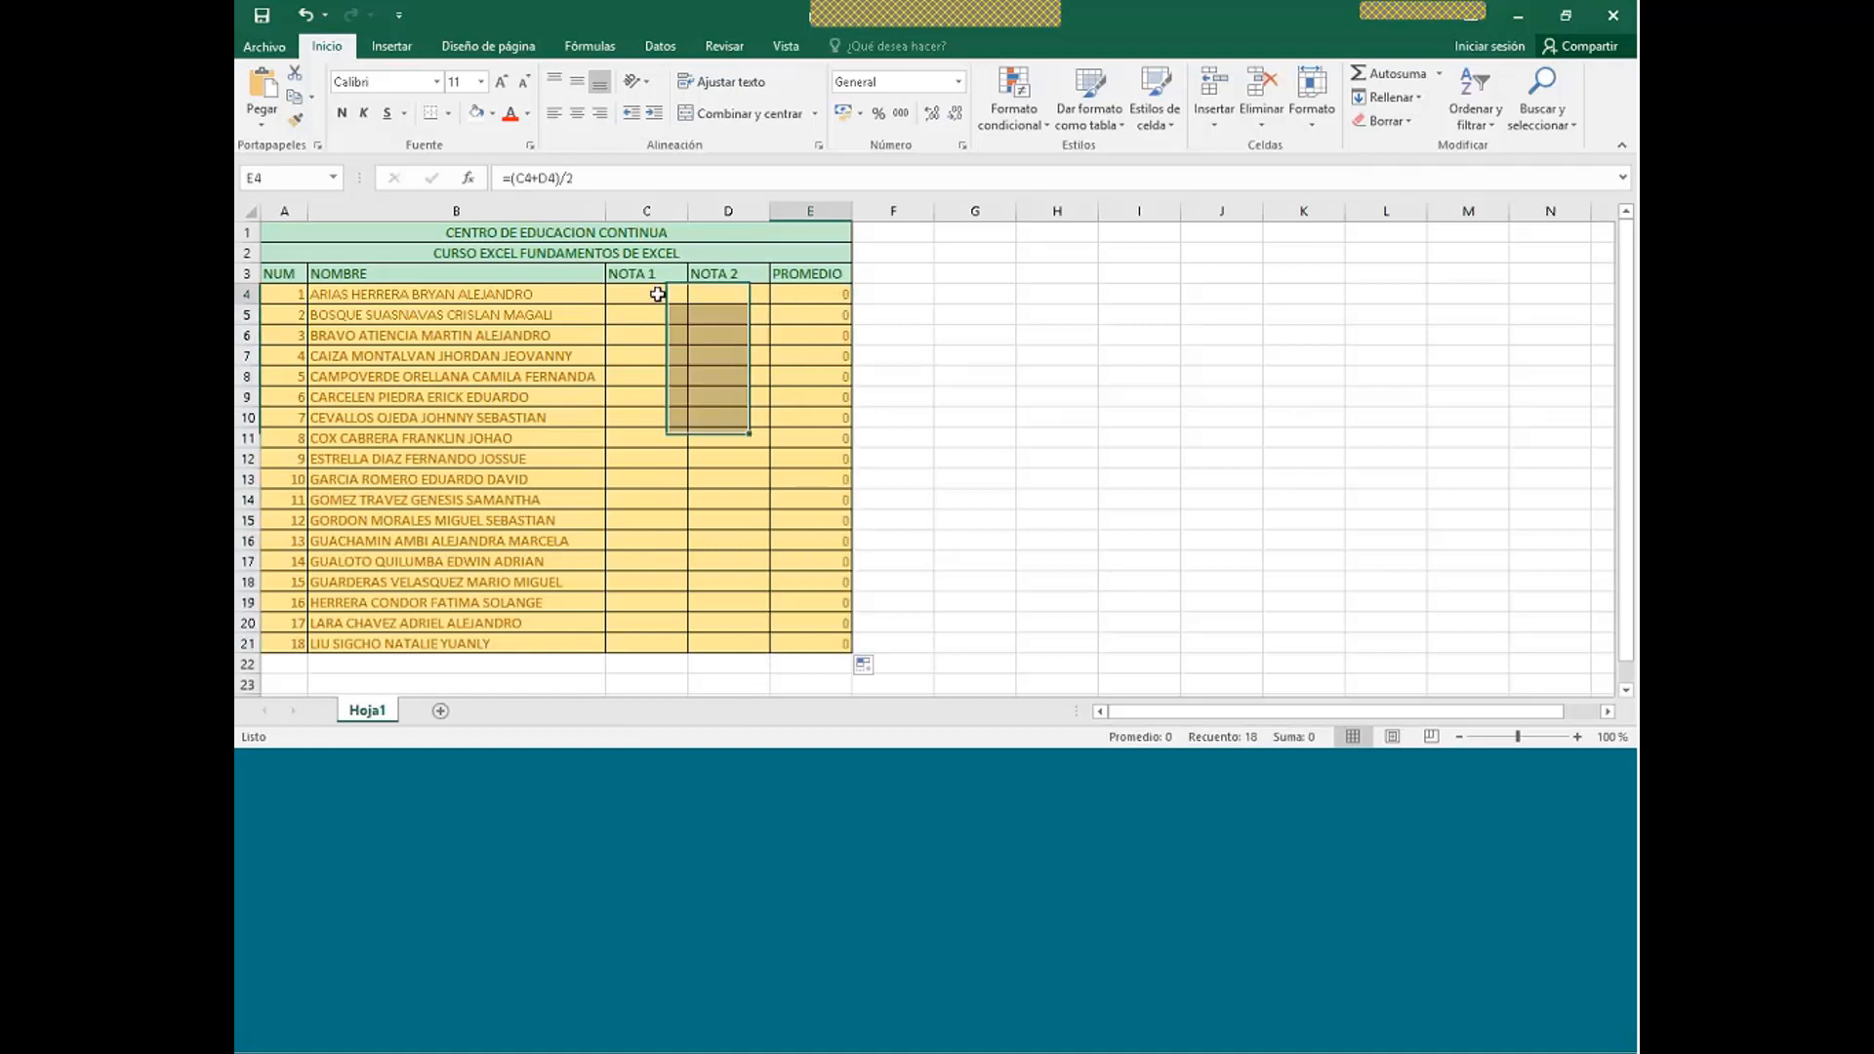
{"action": "left_click_drag", "start_coordinate": [658, 293], "coordinate": [752, 634]}
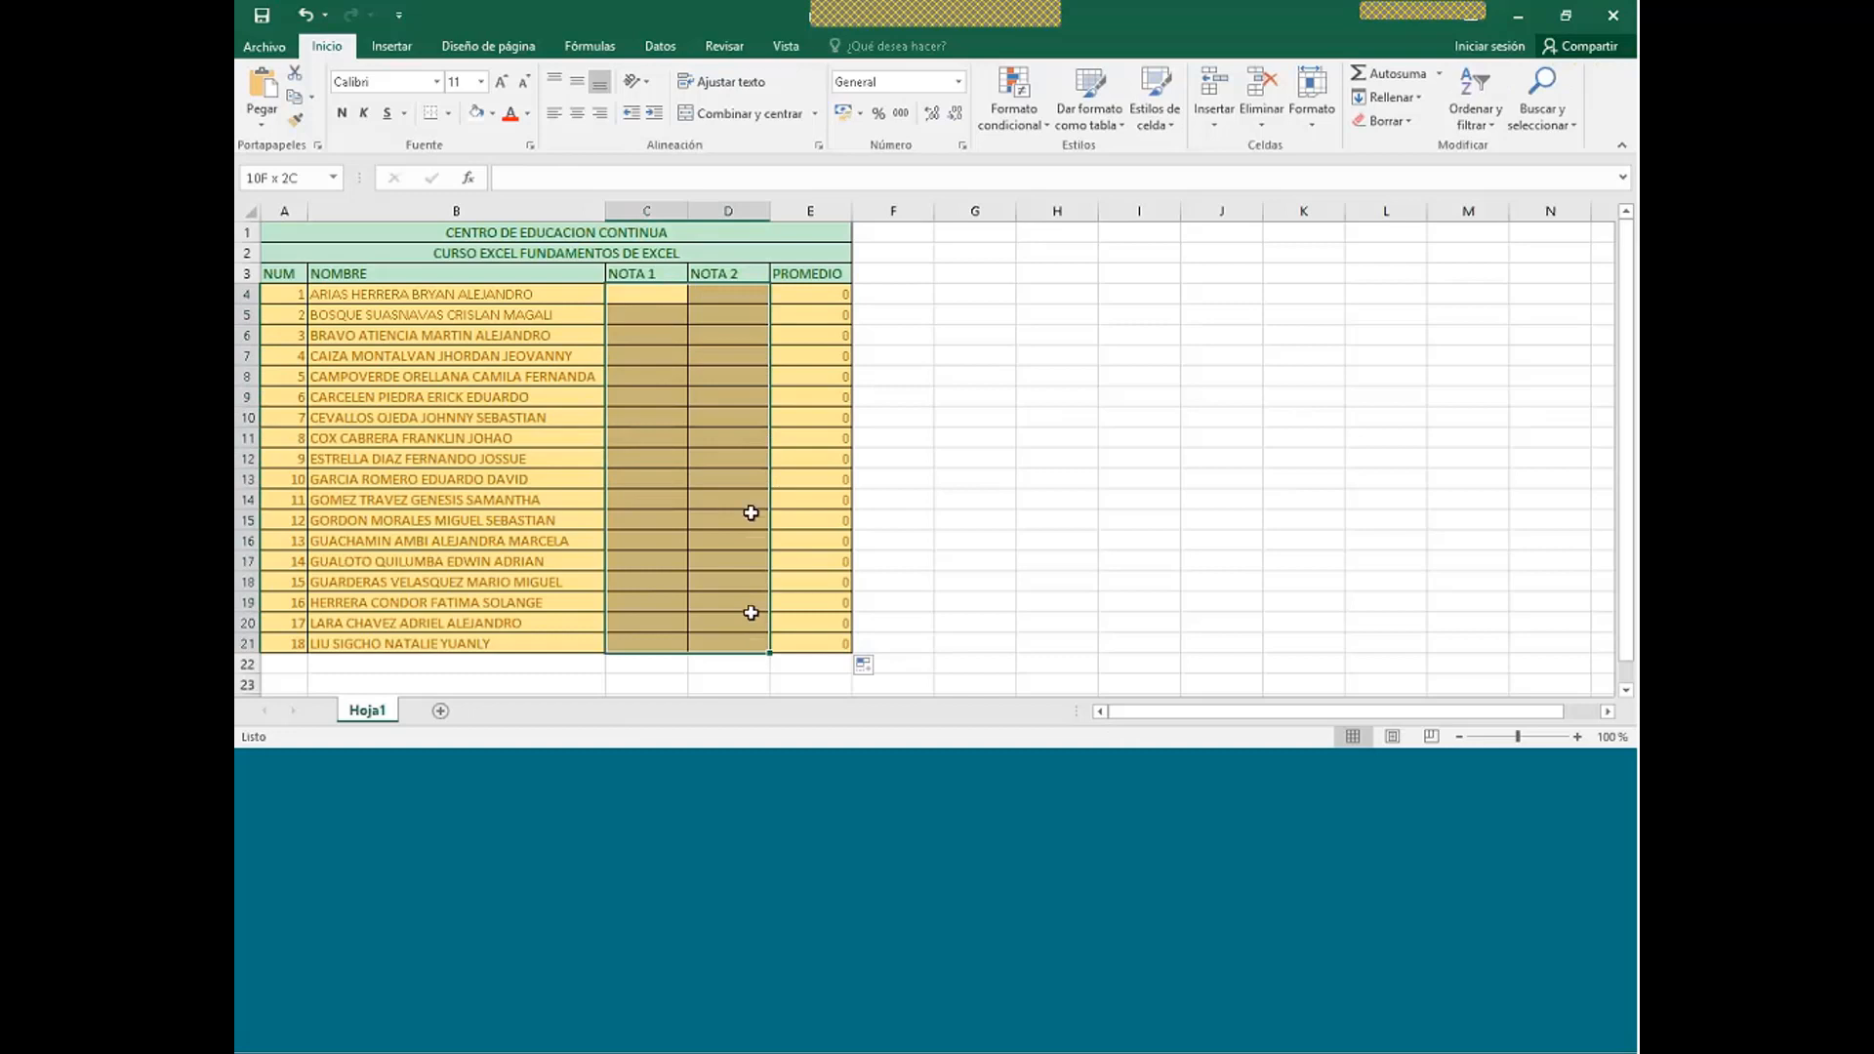
{"action": "right_click", "coordinate": [719, 480]}
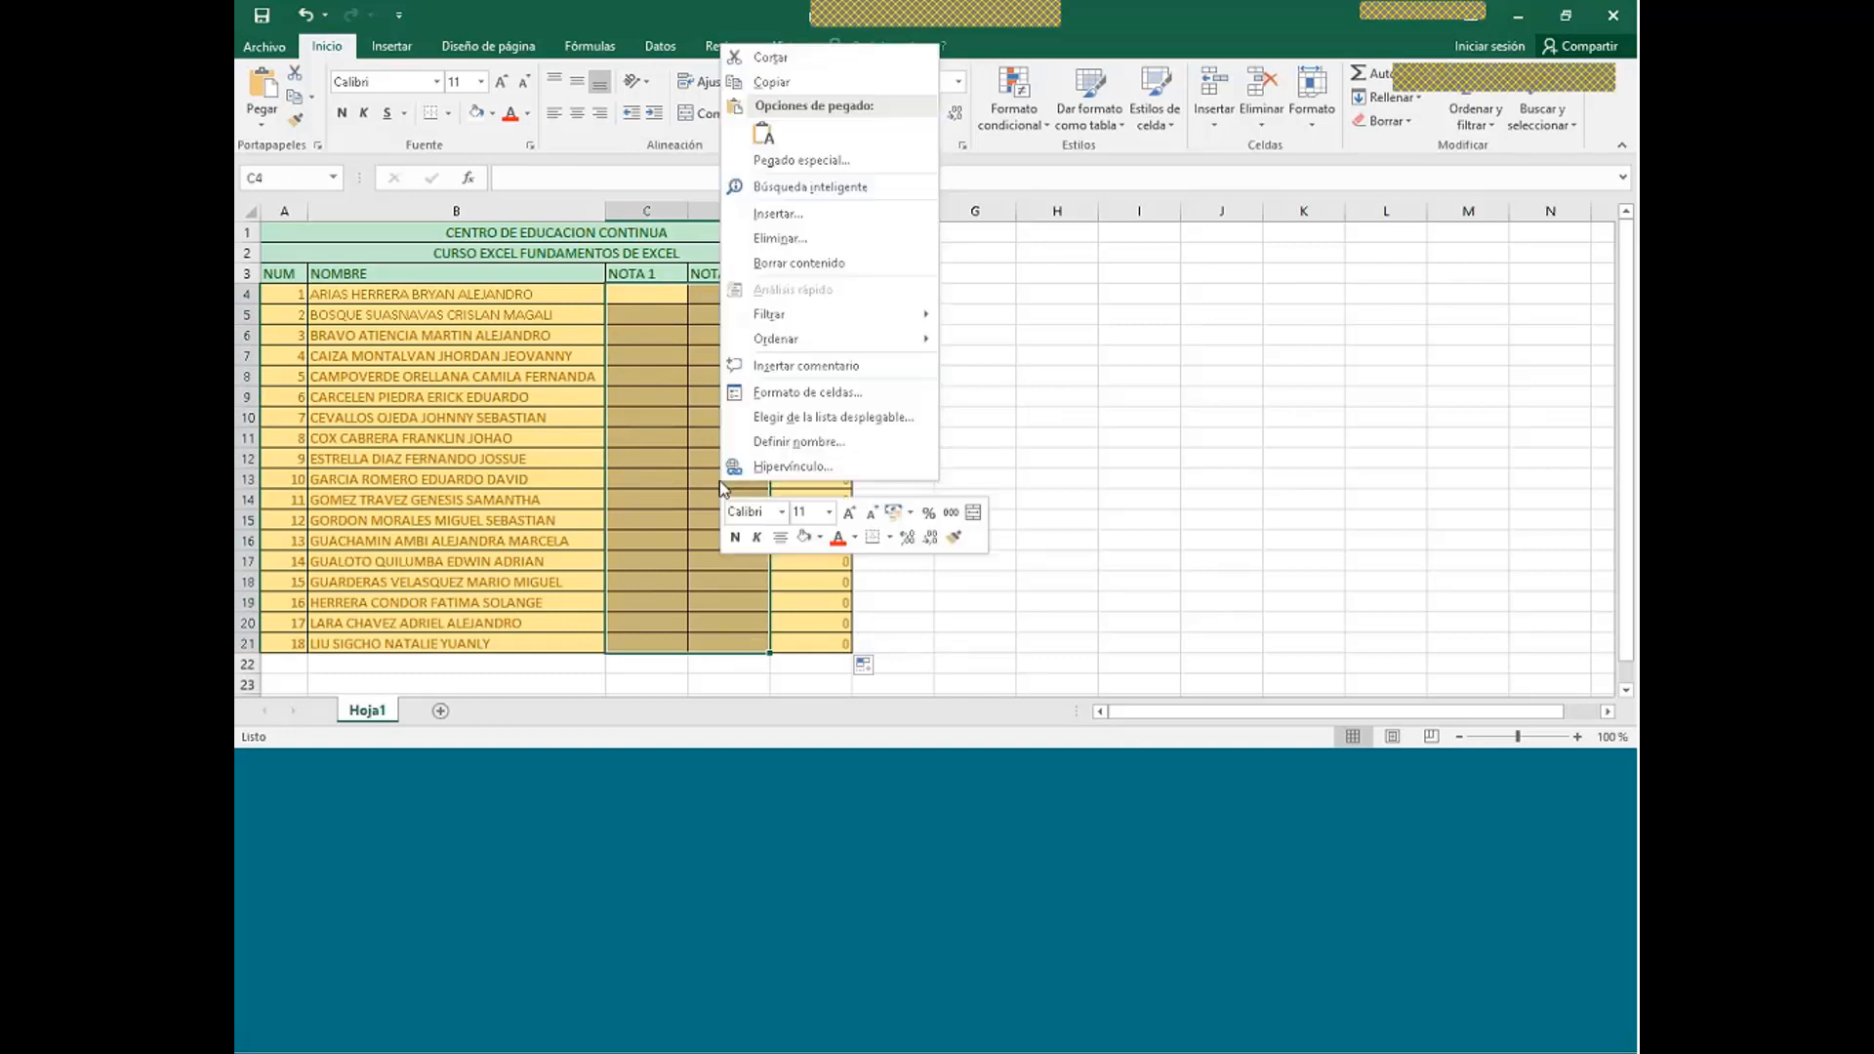
{"action": "left_click", "coordinate": [799, 394]}
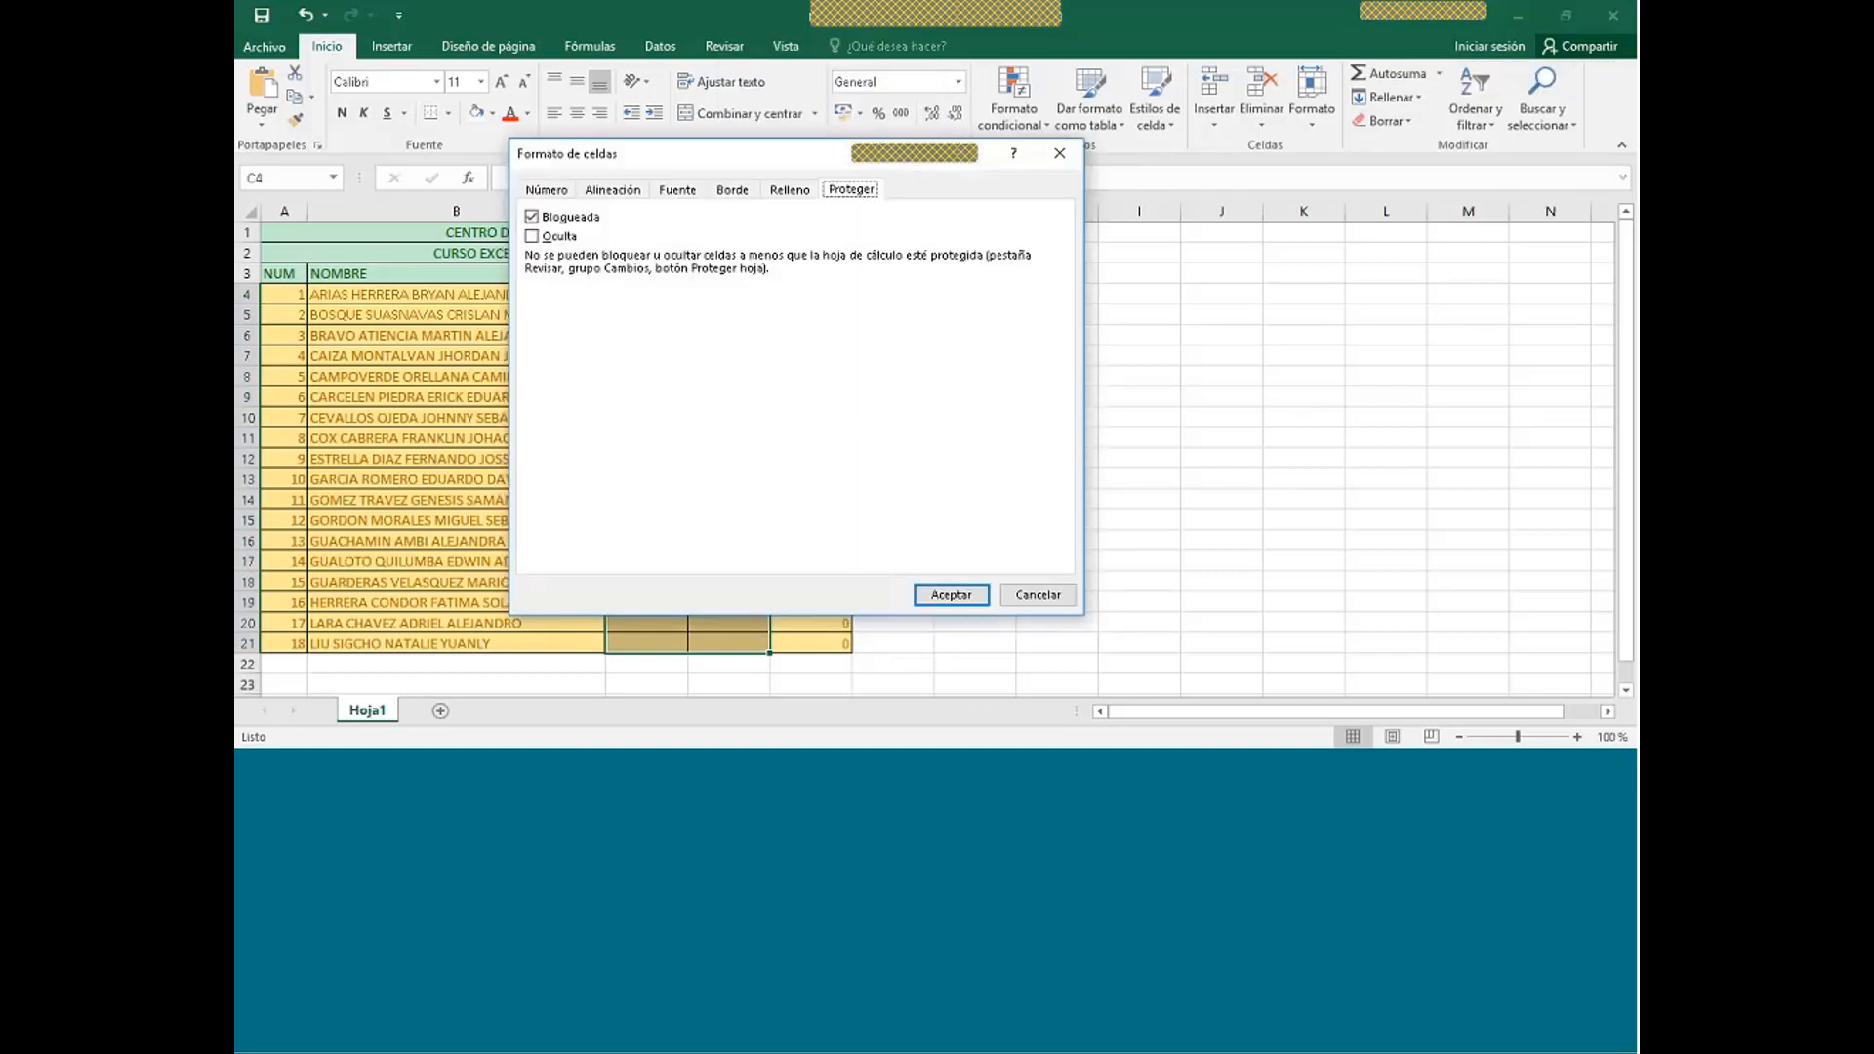
{"action": "left_click", "coordinate": [533, 217]}
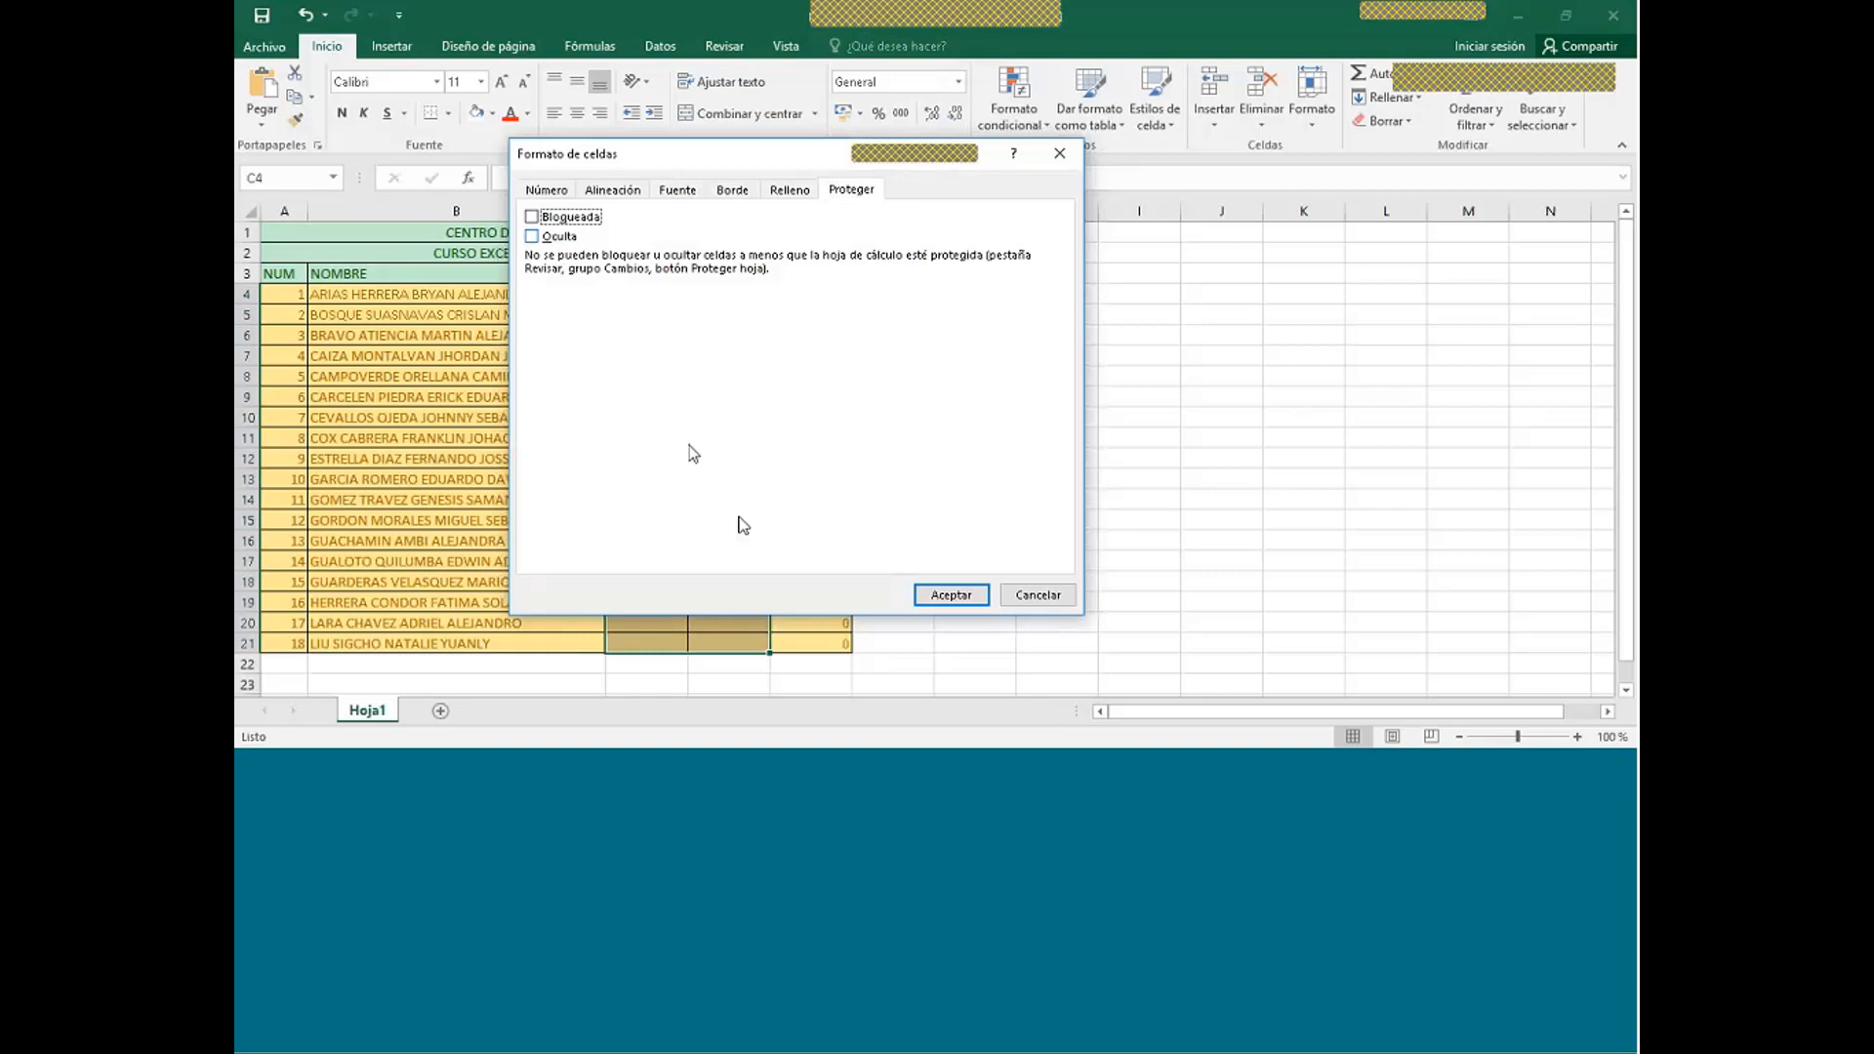
{"action": "left_click", "coordinate": [952, 595]}
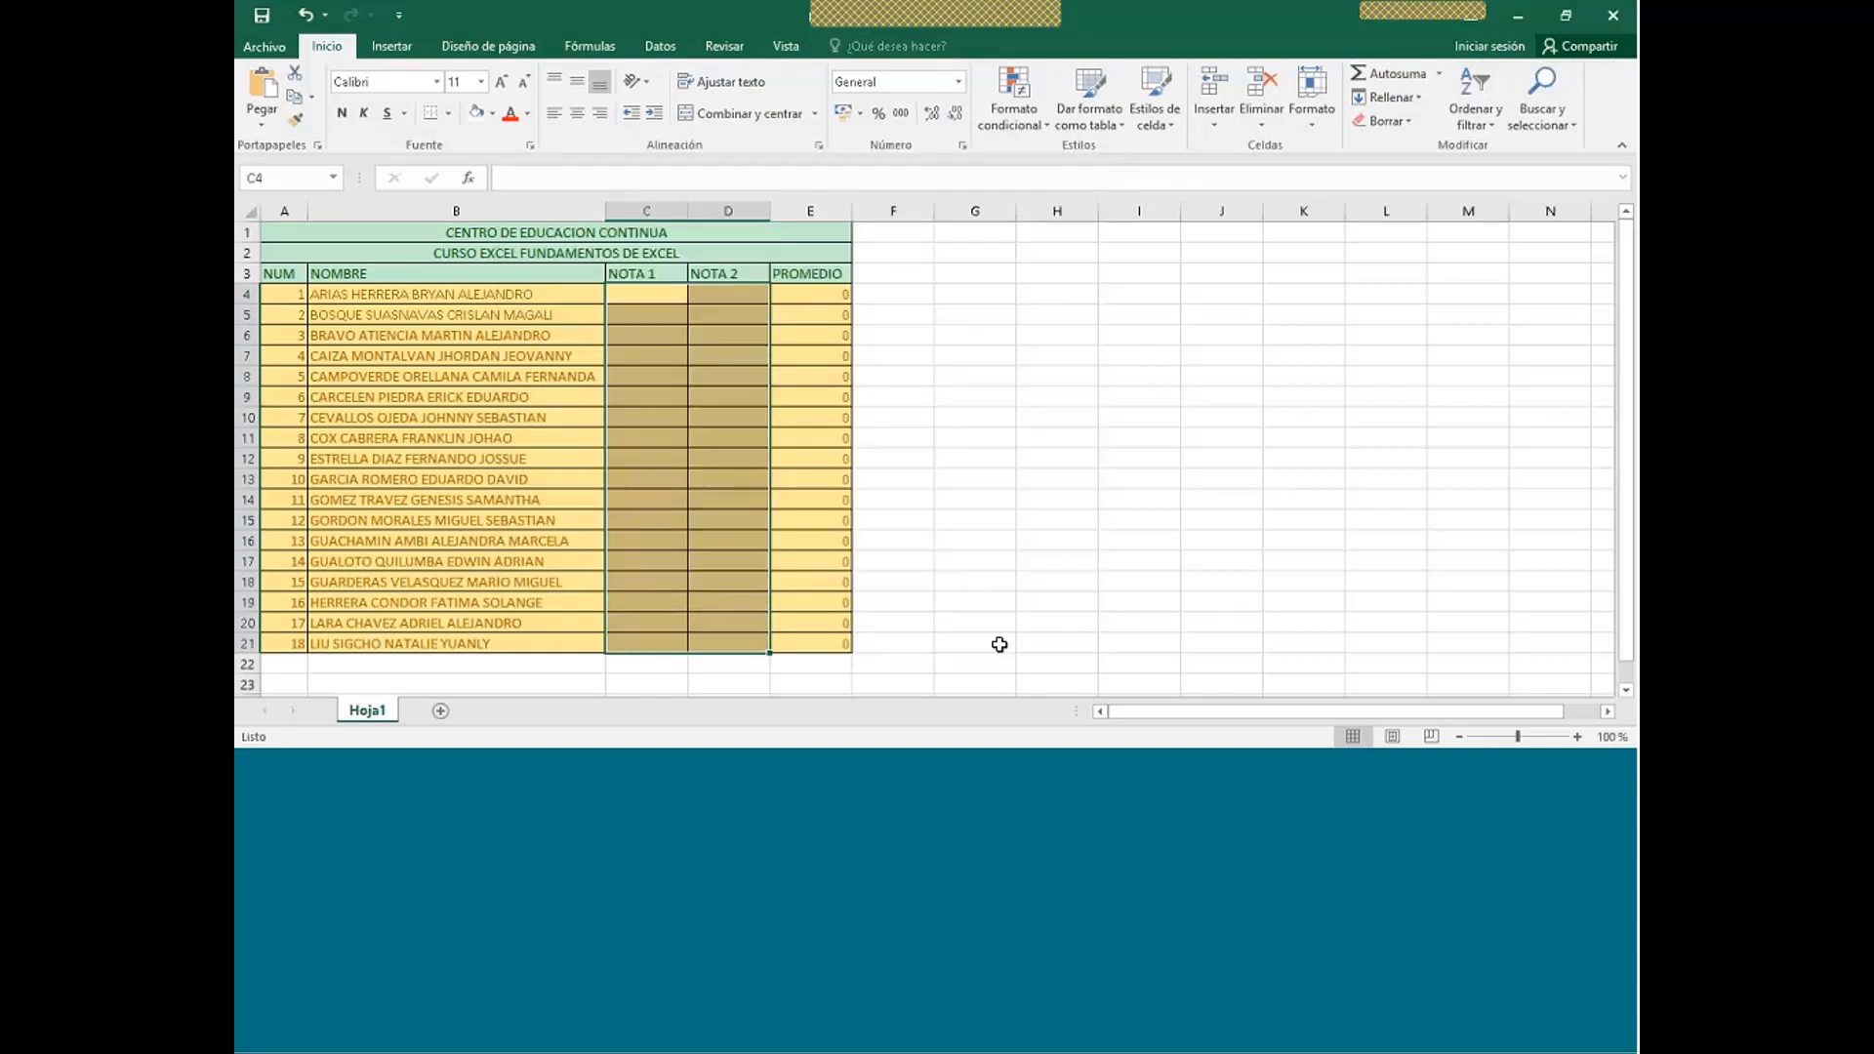
- Protect Hoja1 with a password, disallowing selection of locked cells
{"action": "right_click", "coordinate": [386, 715]}
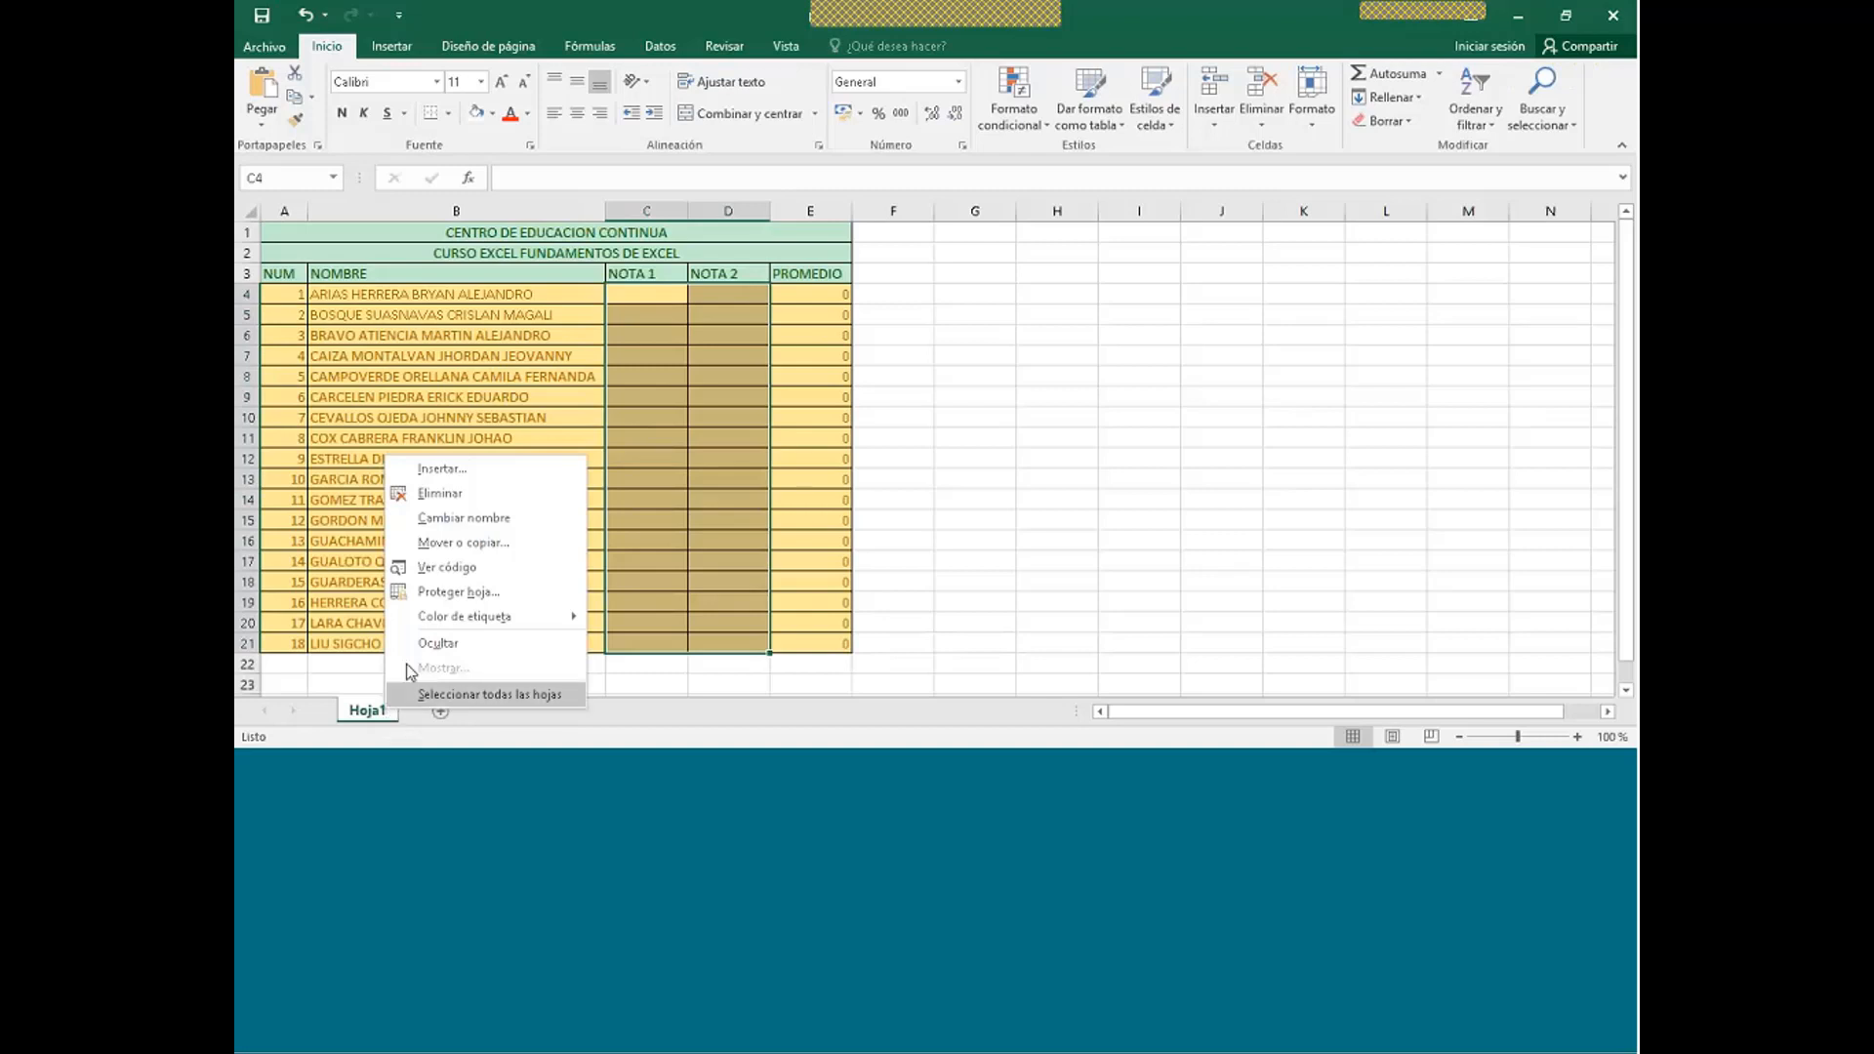
{"action": "left_click", "coordinate": [440, 599]}
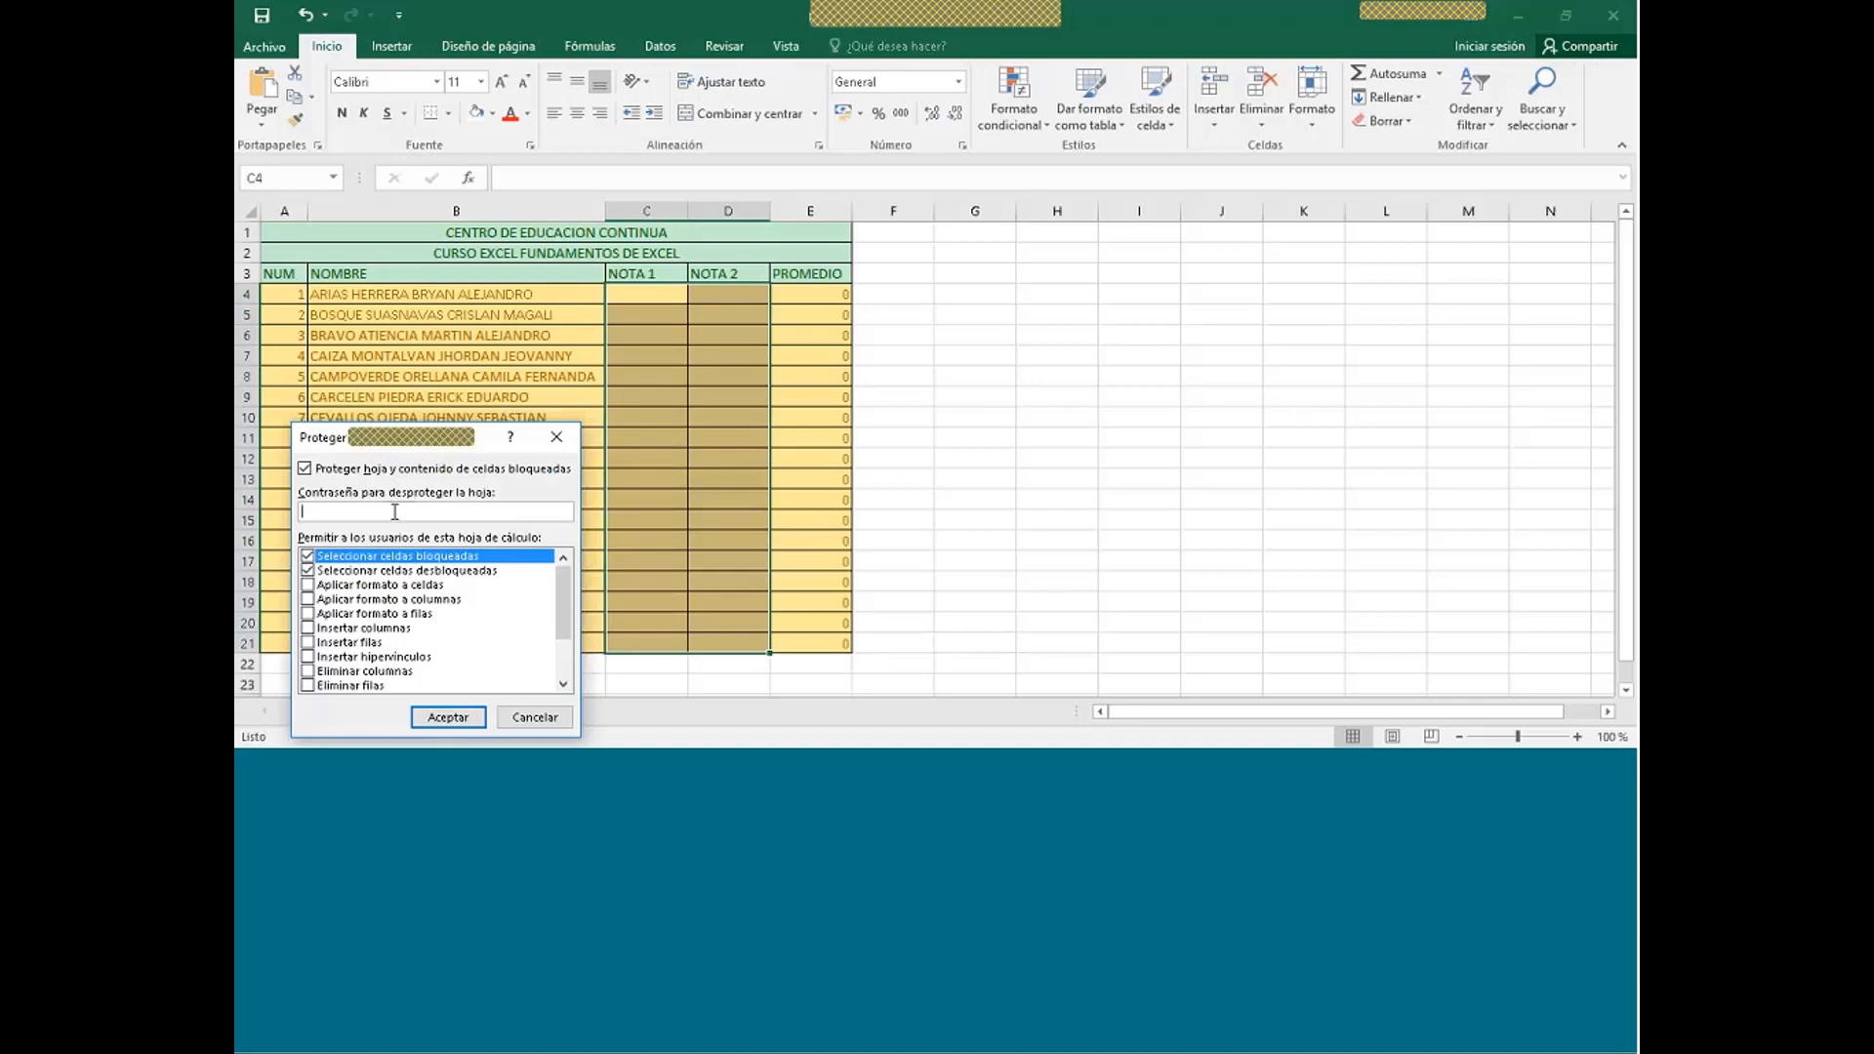
{"action": "type", "text": "•••"}
{"action": "key", "text": "BackSpace"}
{"action": "key", "text": "BackSpace"}
{"action": "type", "text": "•••"}
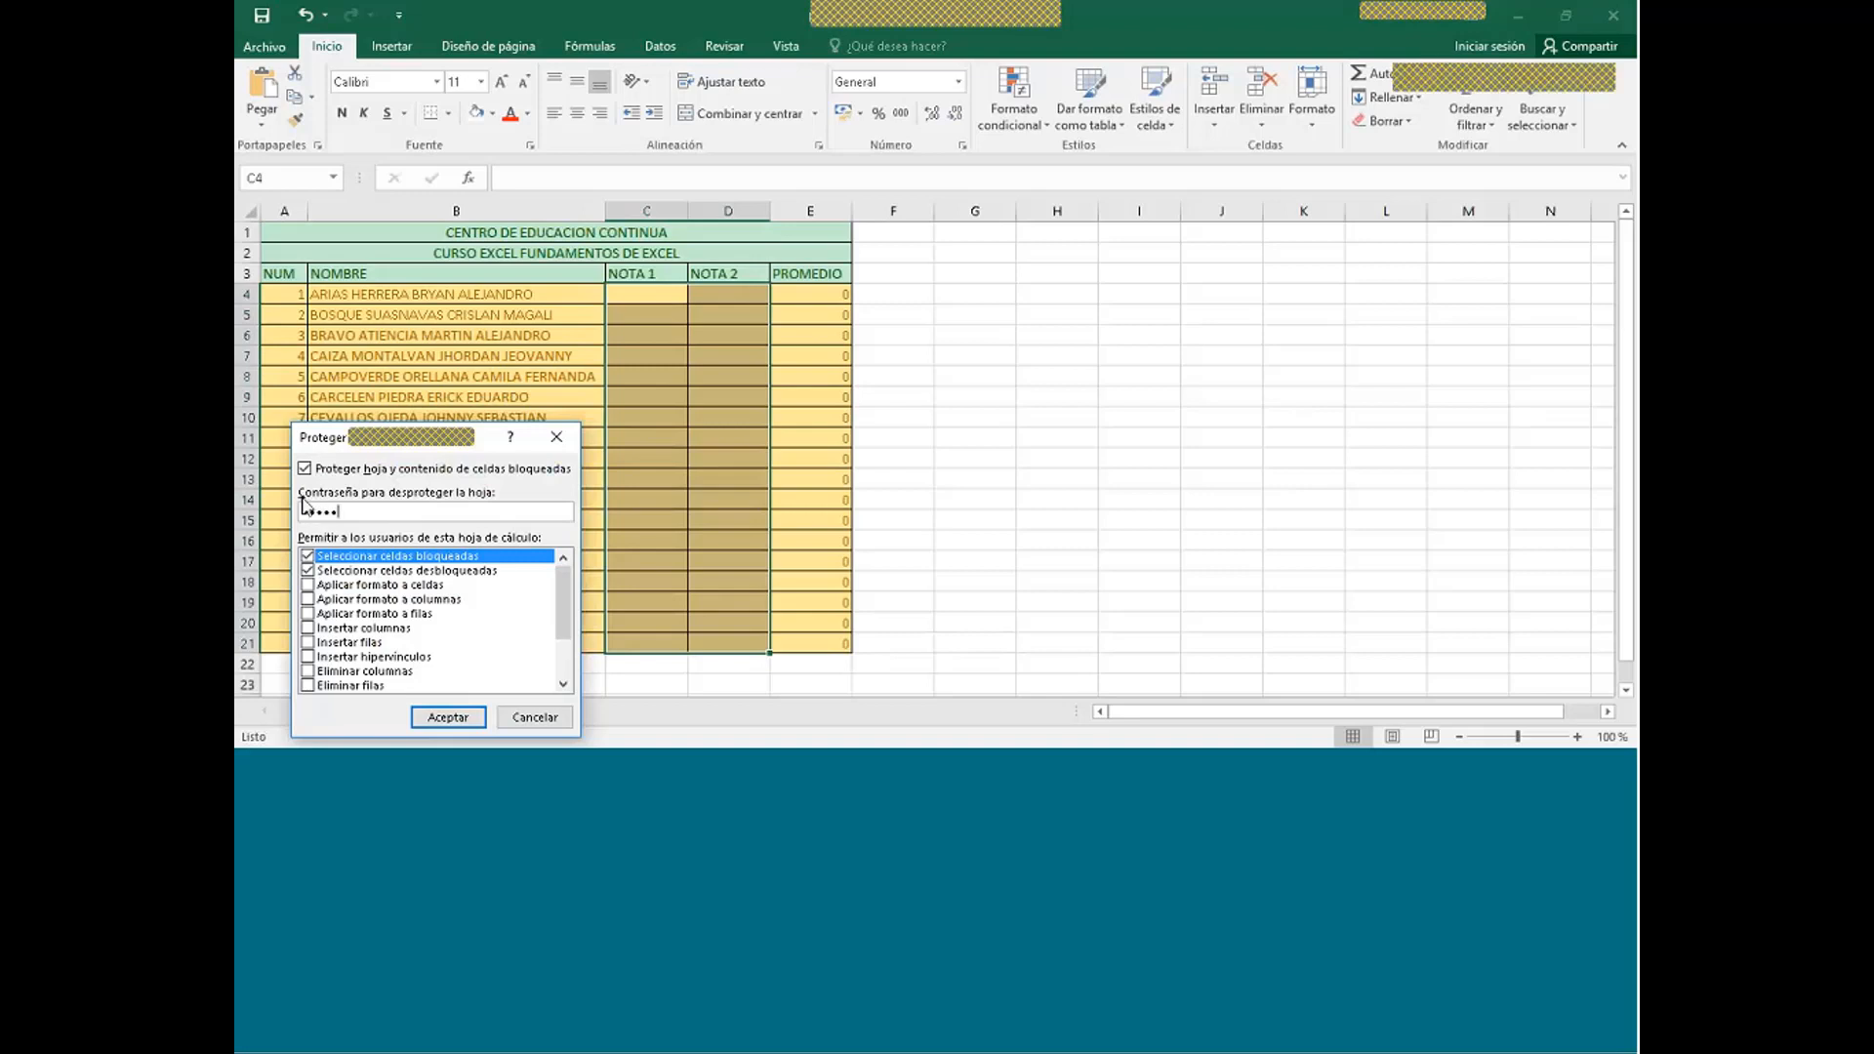
{"action": "left_click", "coordinate": [307, 556]}
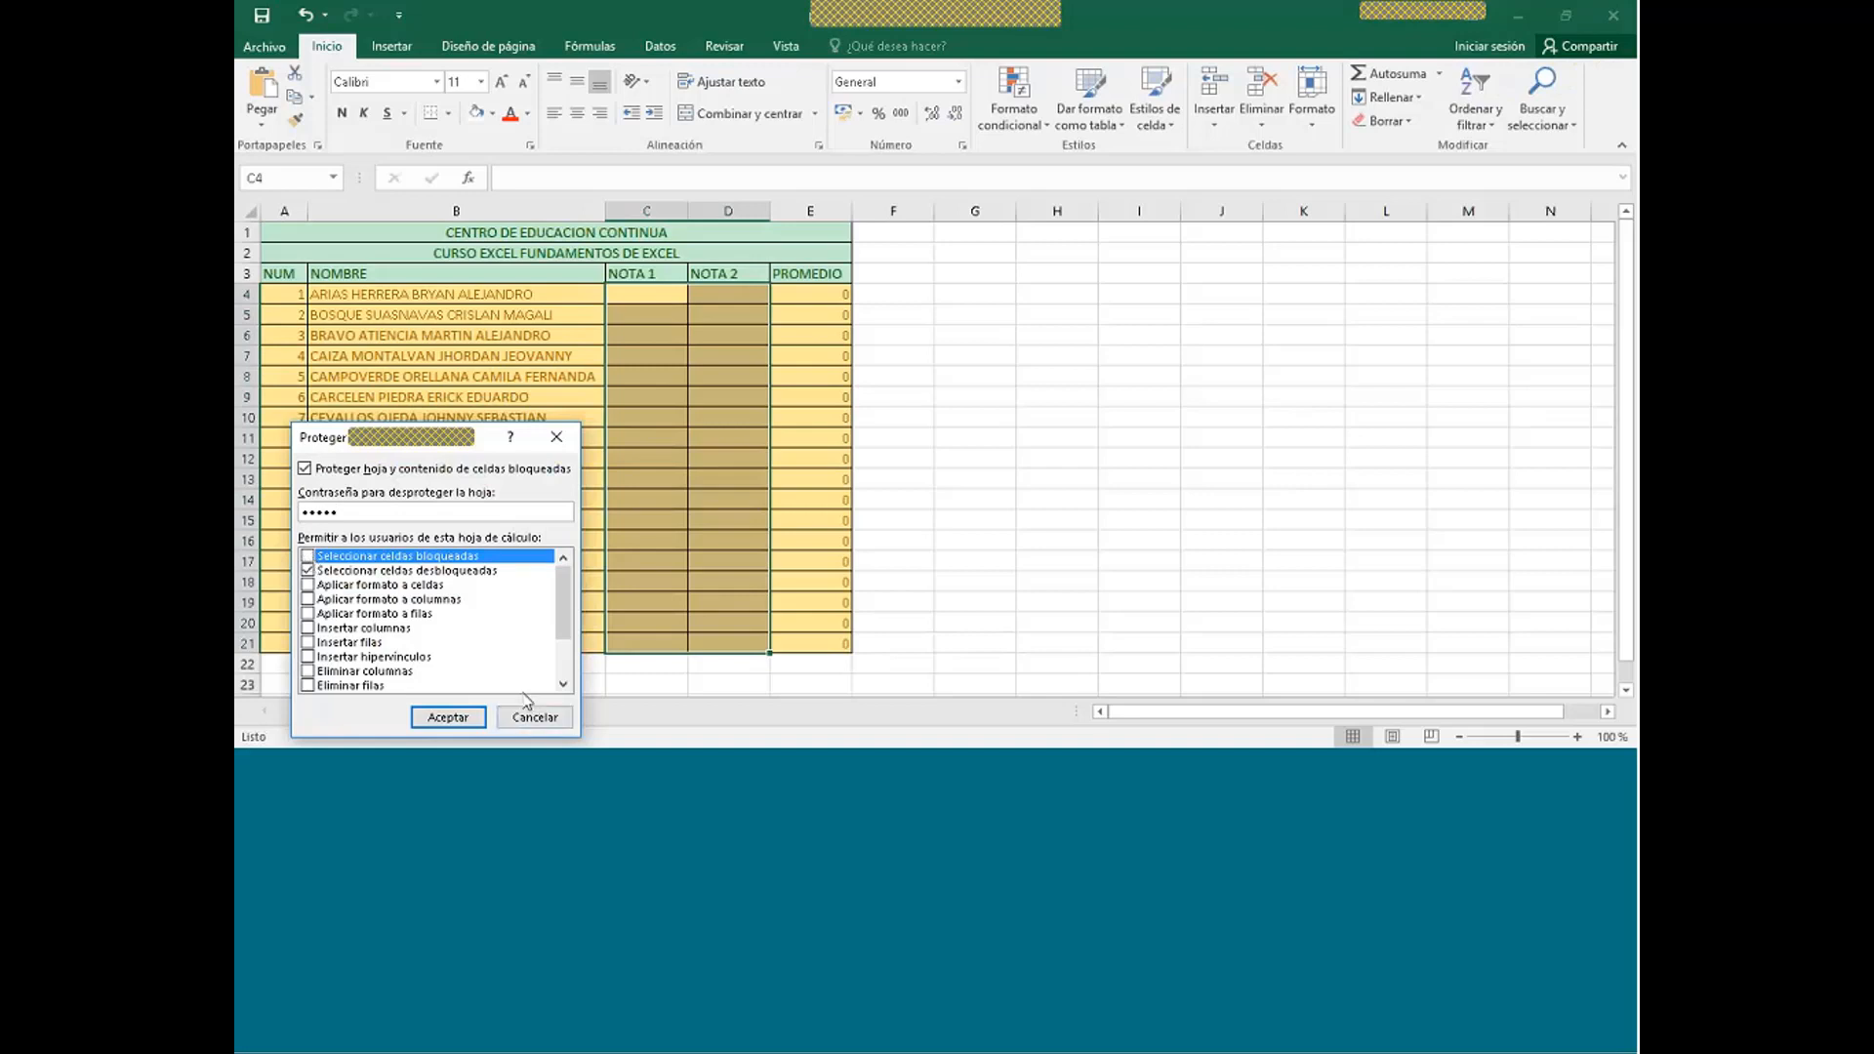
{"action": "left_click", "coordinate": [454, 719]}
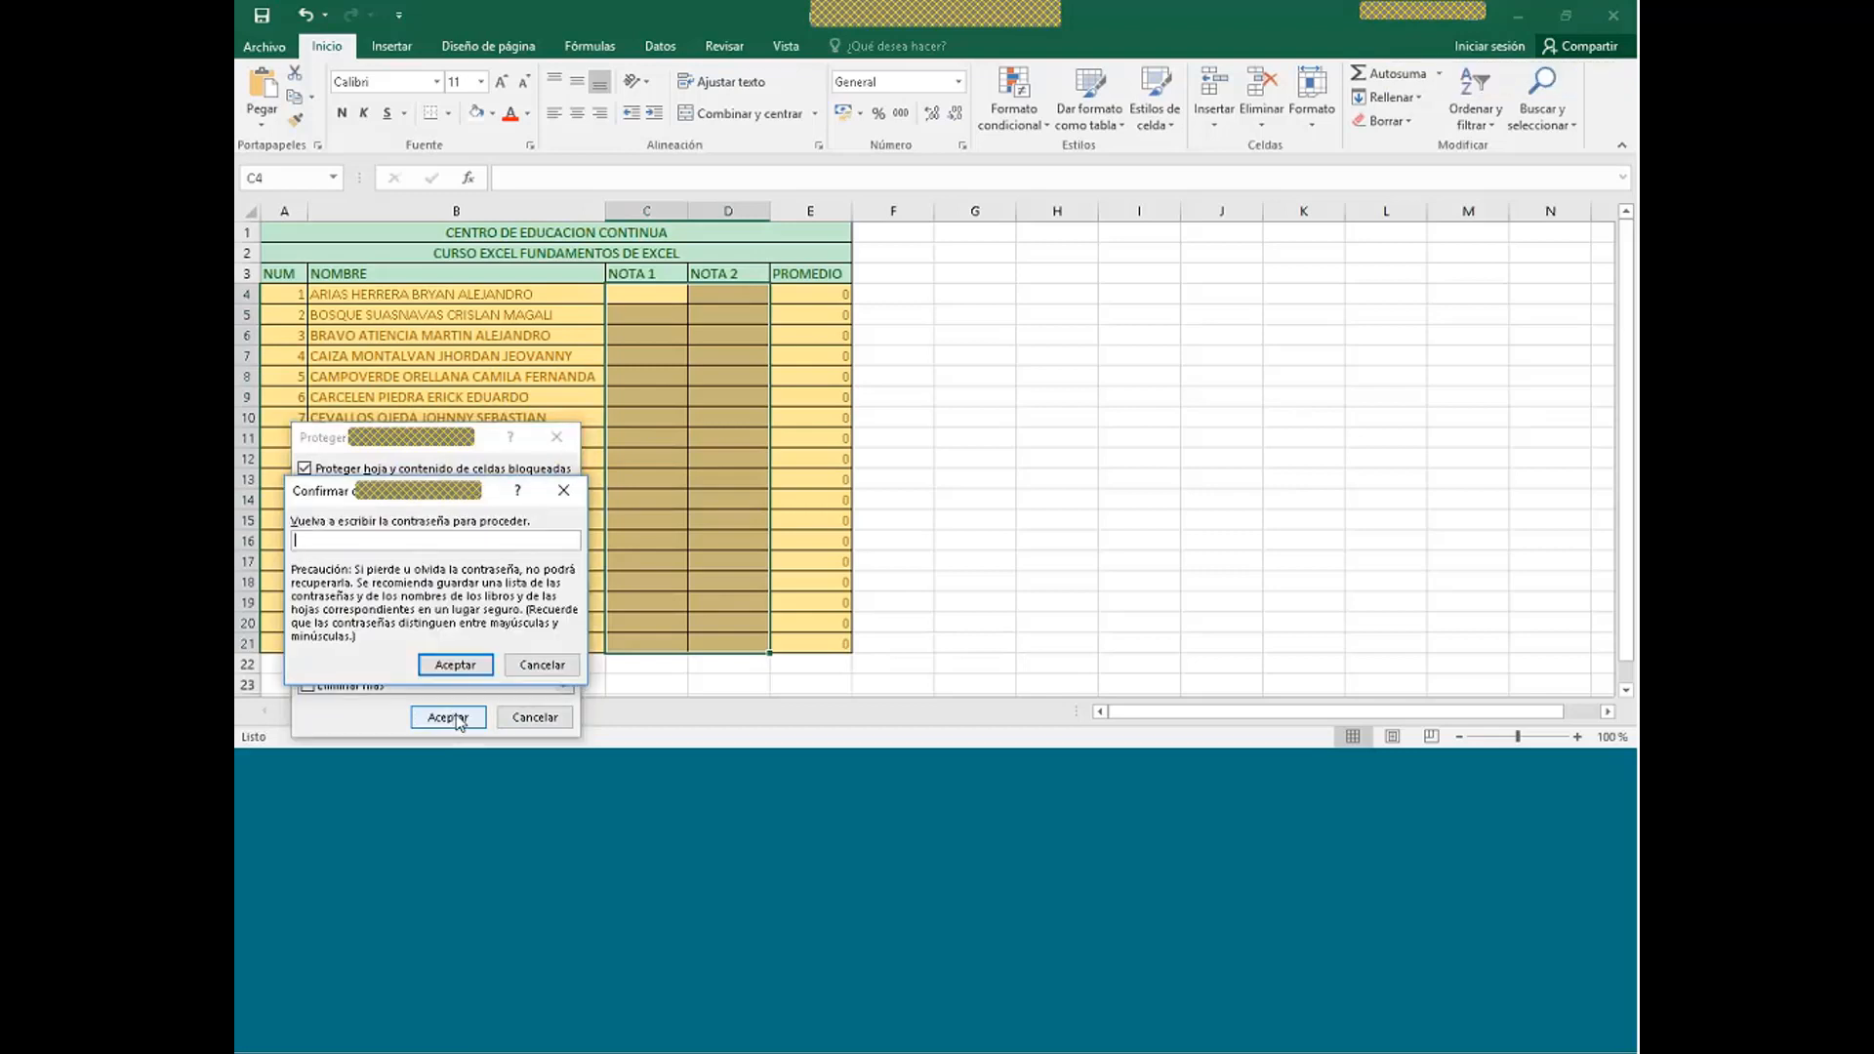
{"action": "type", "text": "123"}
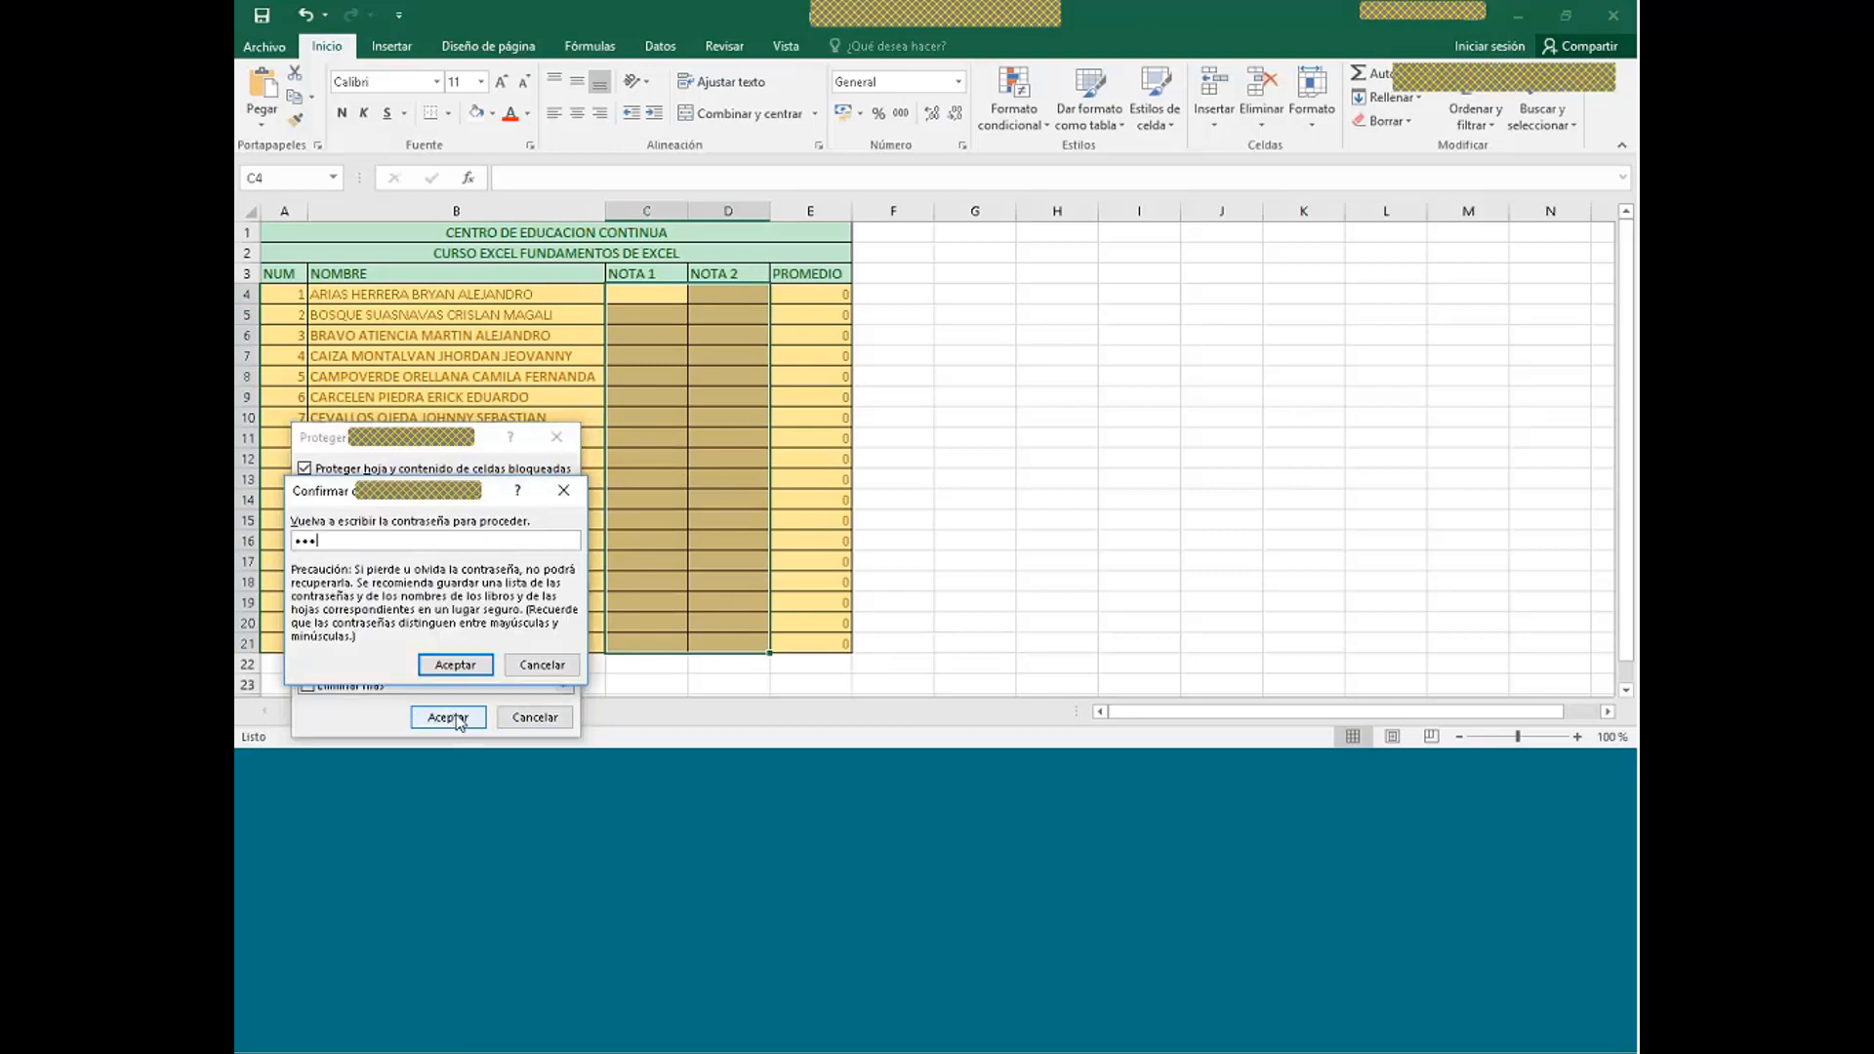
{"action": "type", "text": "45"}
{"action": "left_click", "coordinate": [462, 667]}
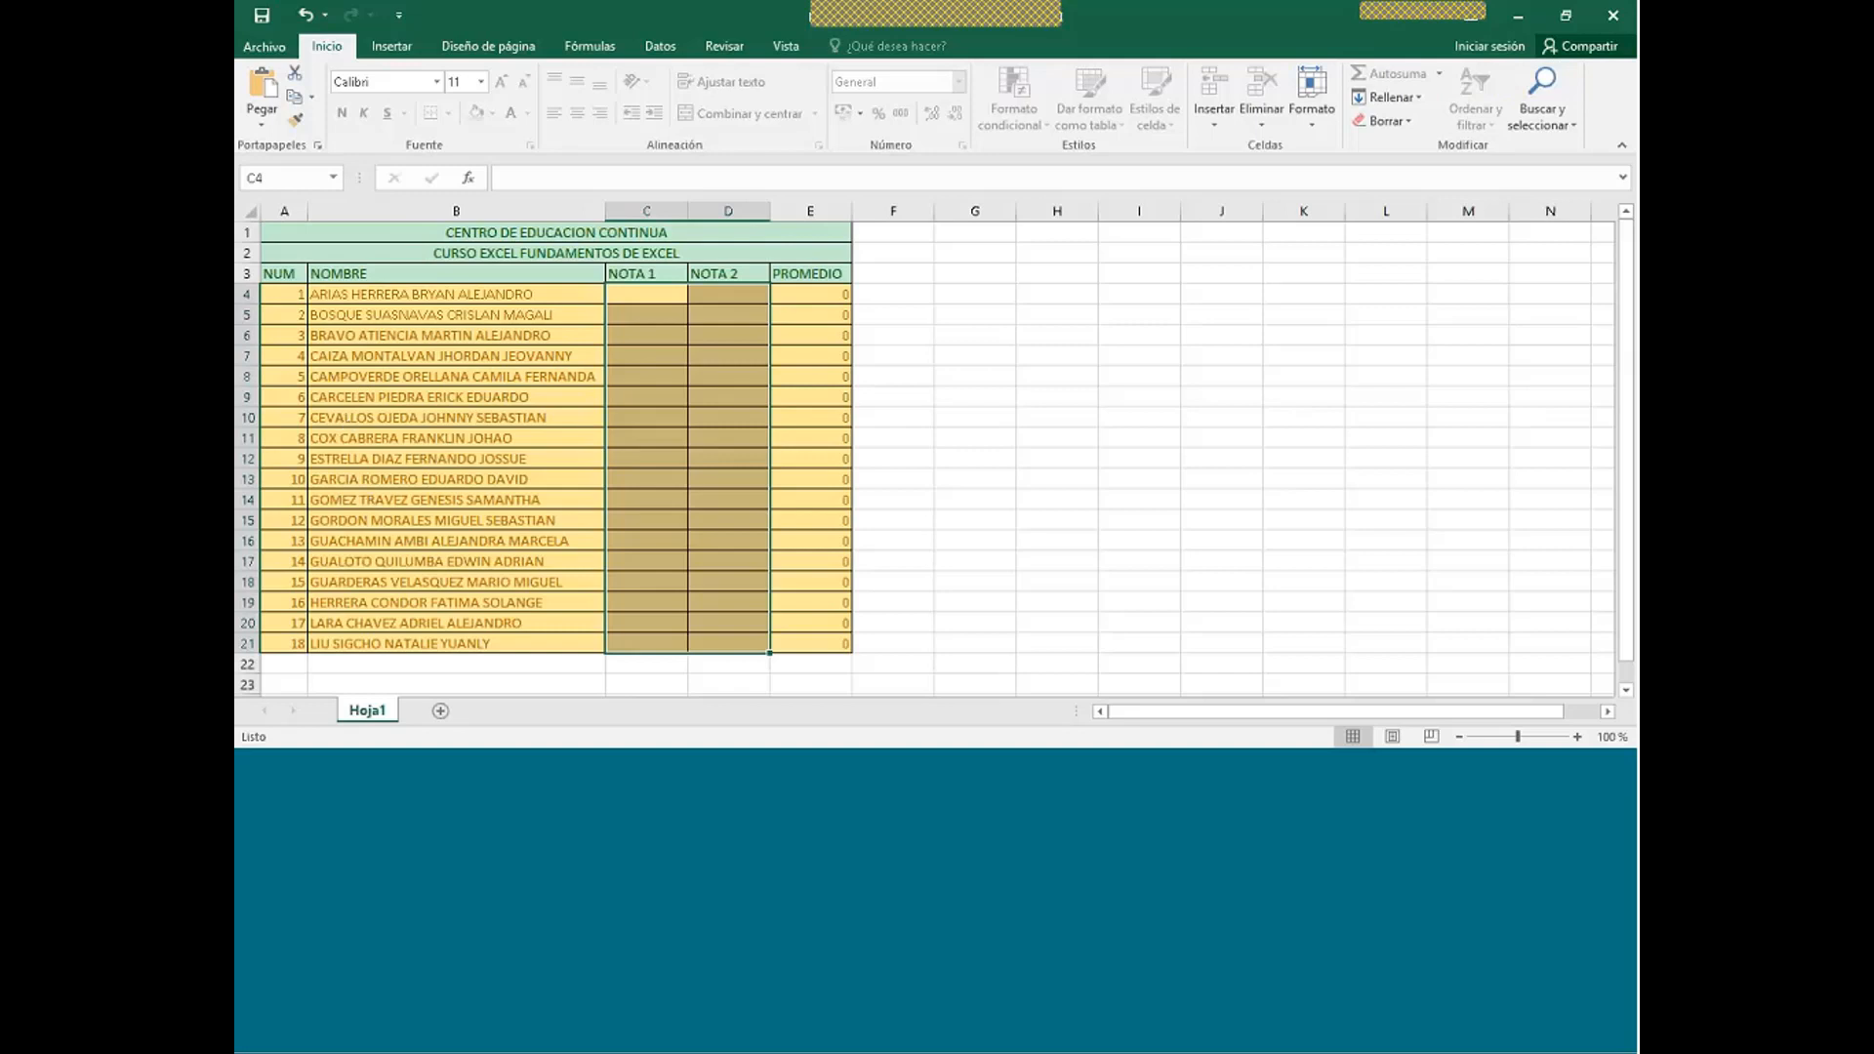
- Check which grade cells can be selected, then enter 10 in C4
{"action": "left_click", "coordinate": [646, 294]}
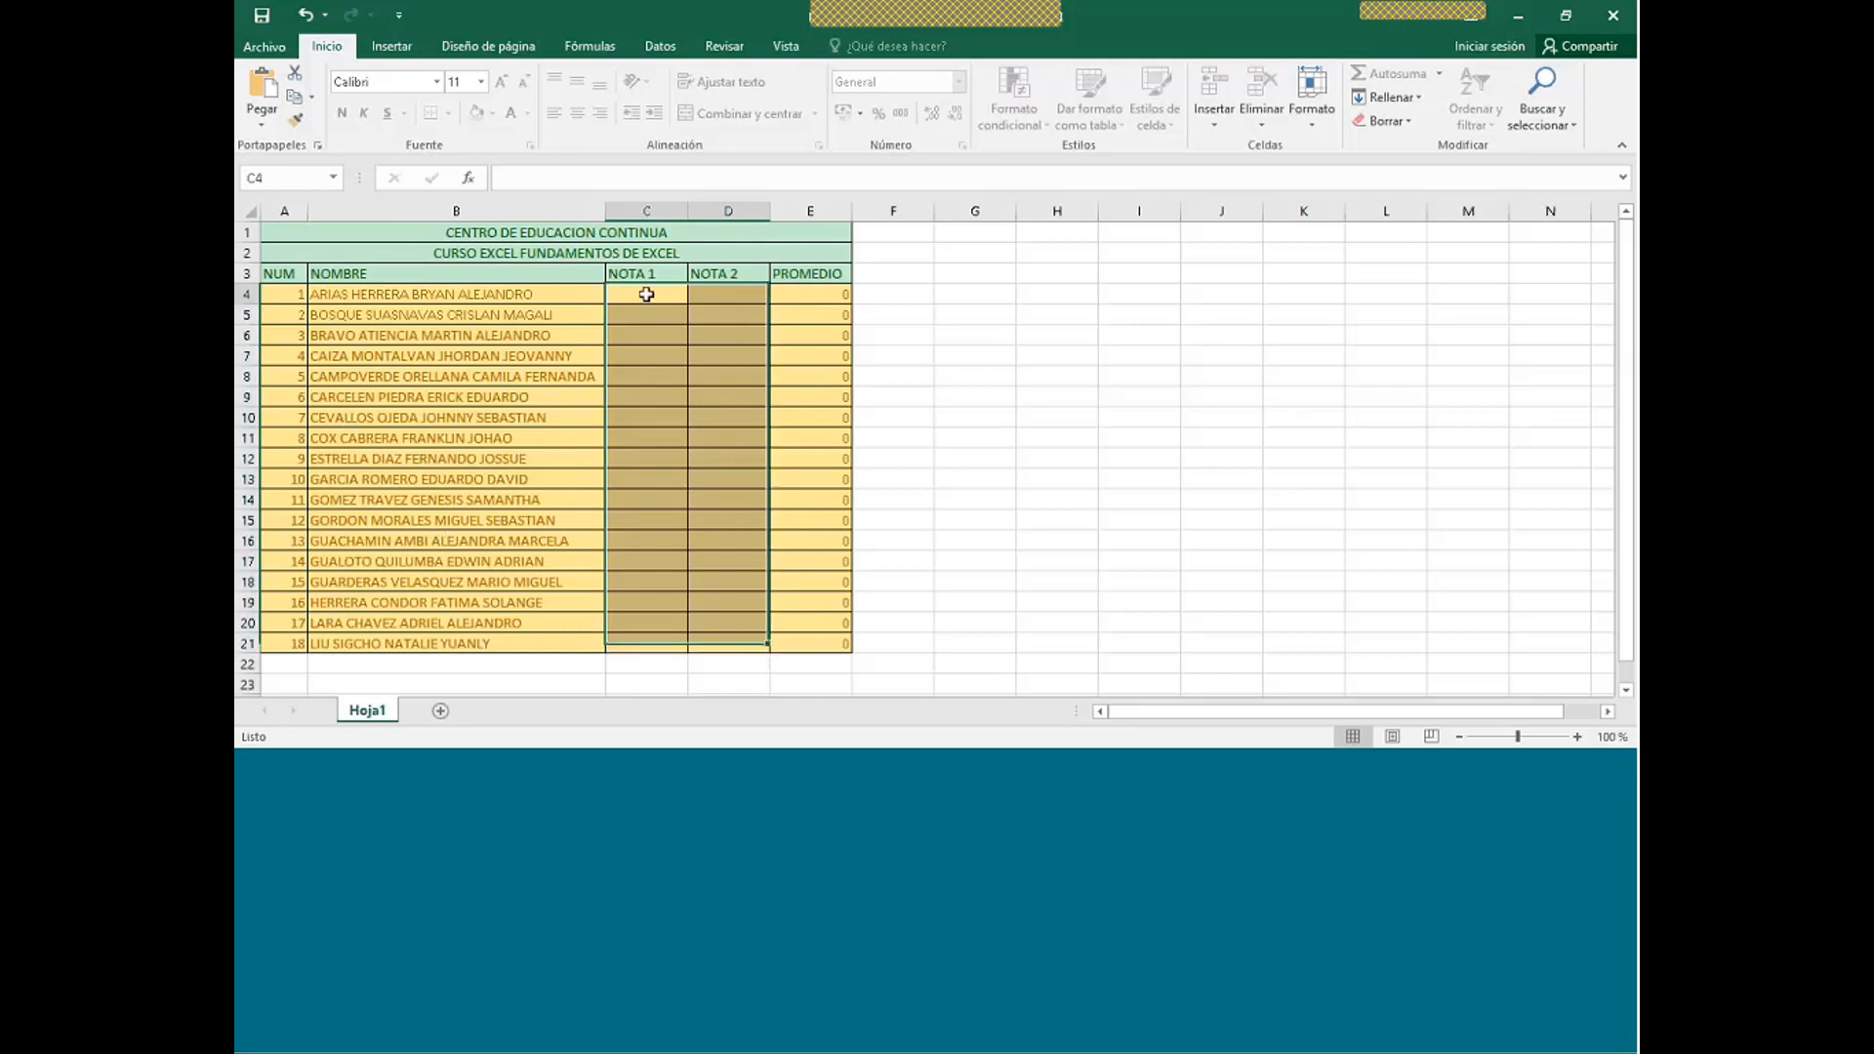
{"action": "left_click", "coordinate": [728, 290]}
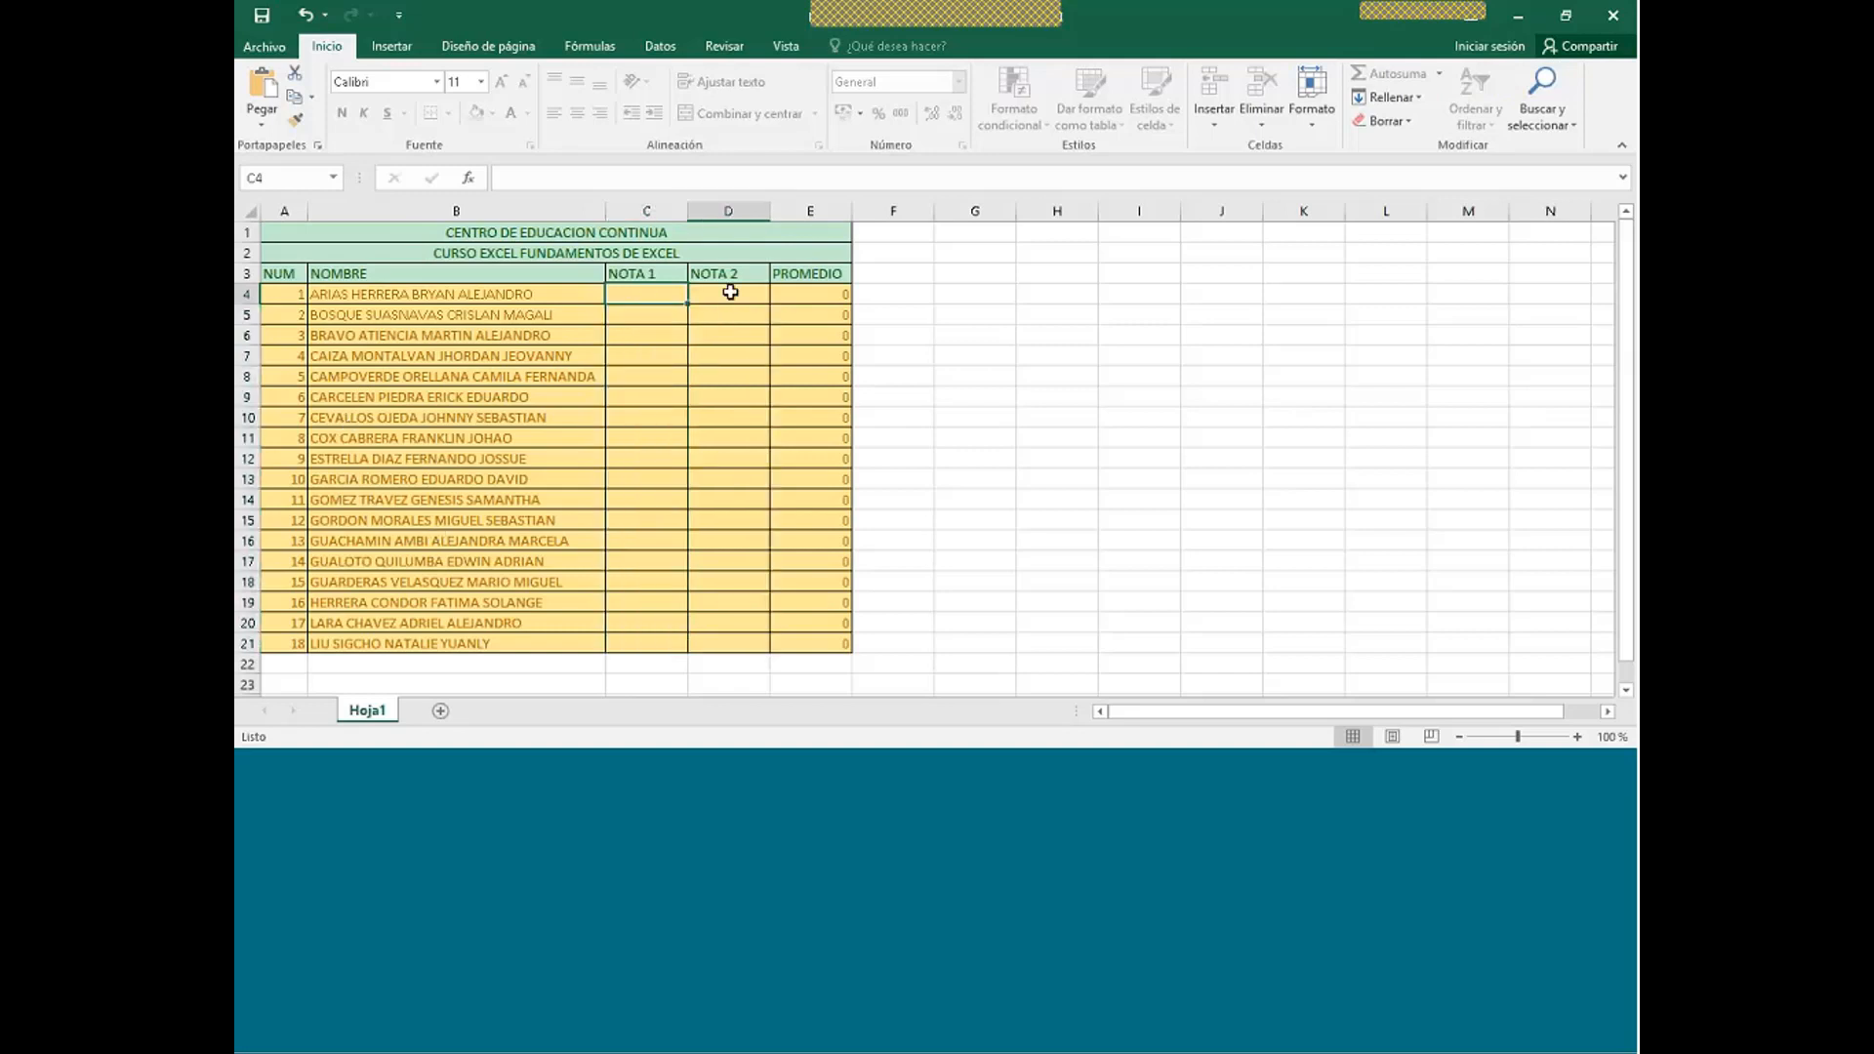
{"action": "left_click", "coordinate": [661, 290]}
{"action": "left_click", "coordinate": [649, 315]}
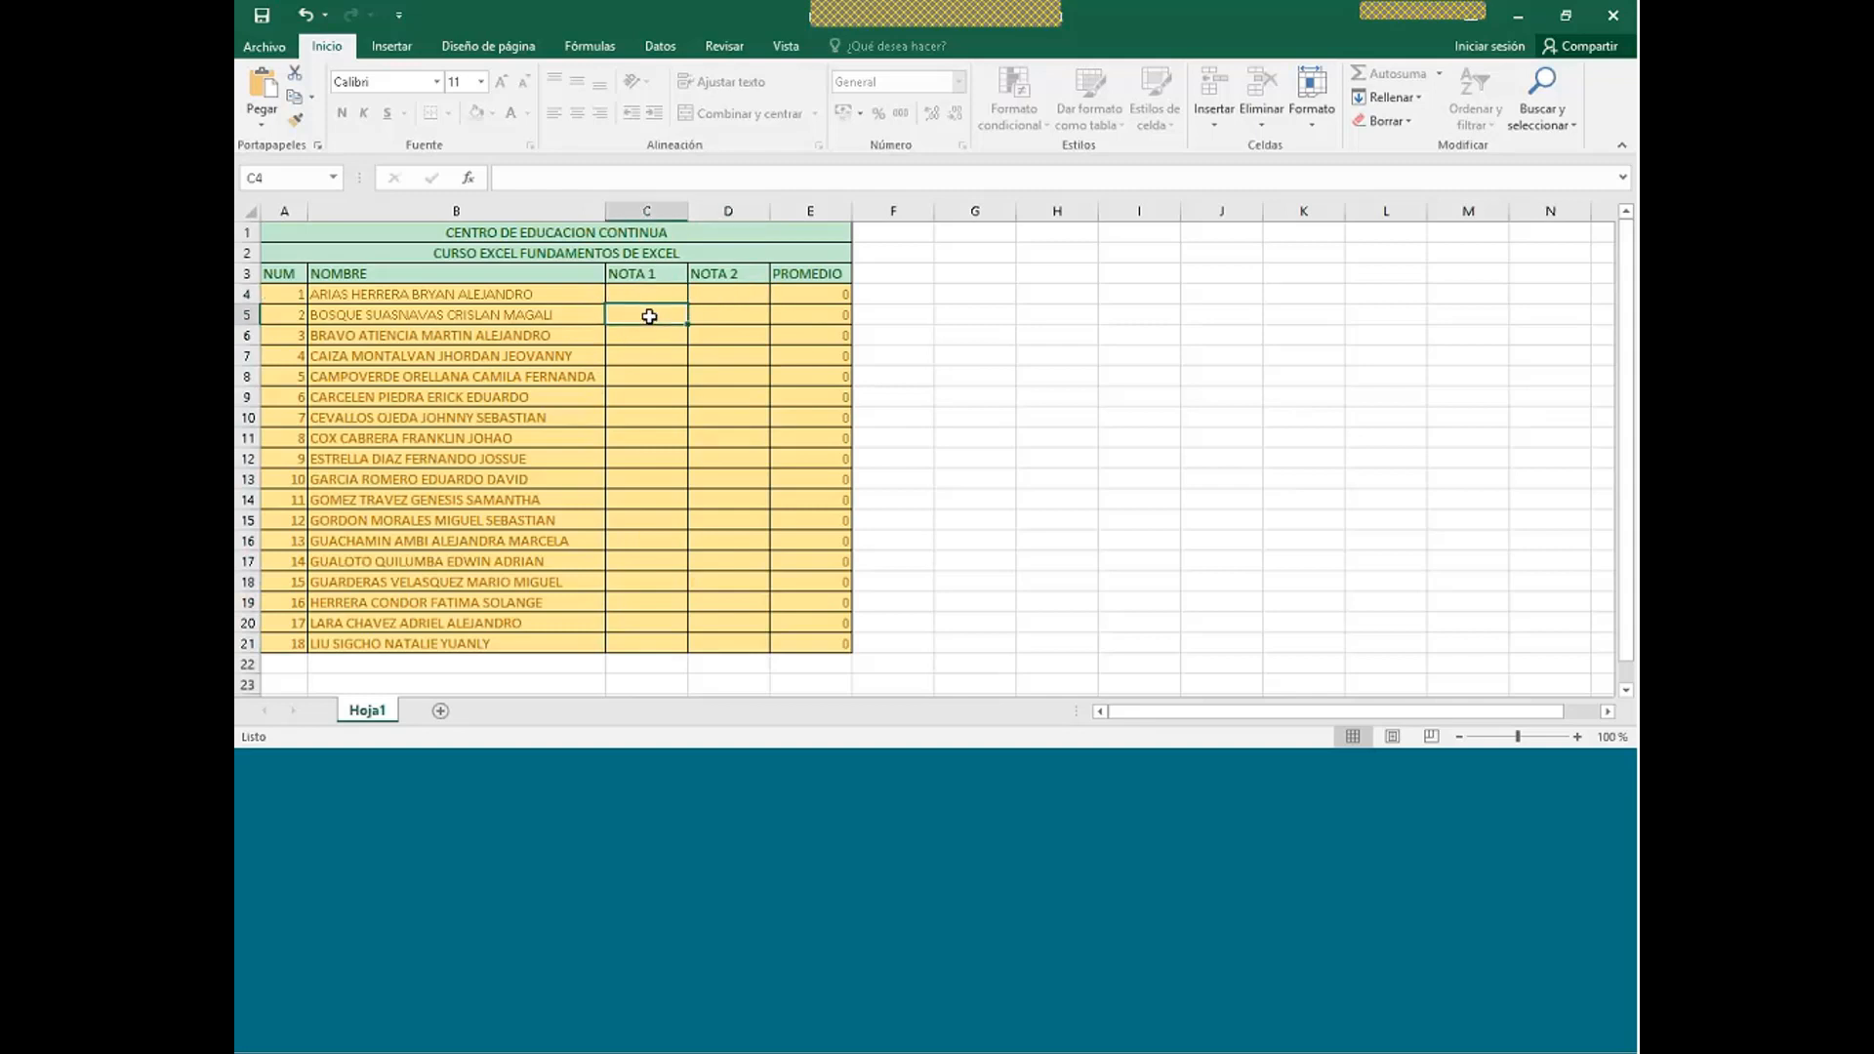
{"action": "left_click", "coordinate": [699, 319]}
{"action": "left_click", "coordinate": [714, 363]}
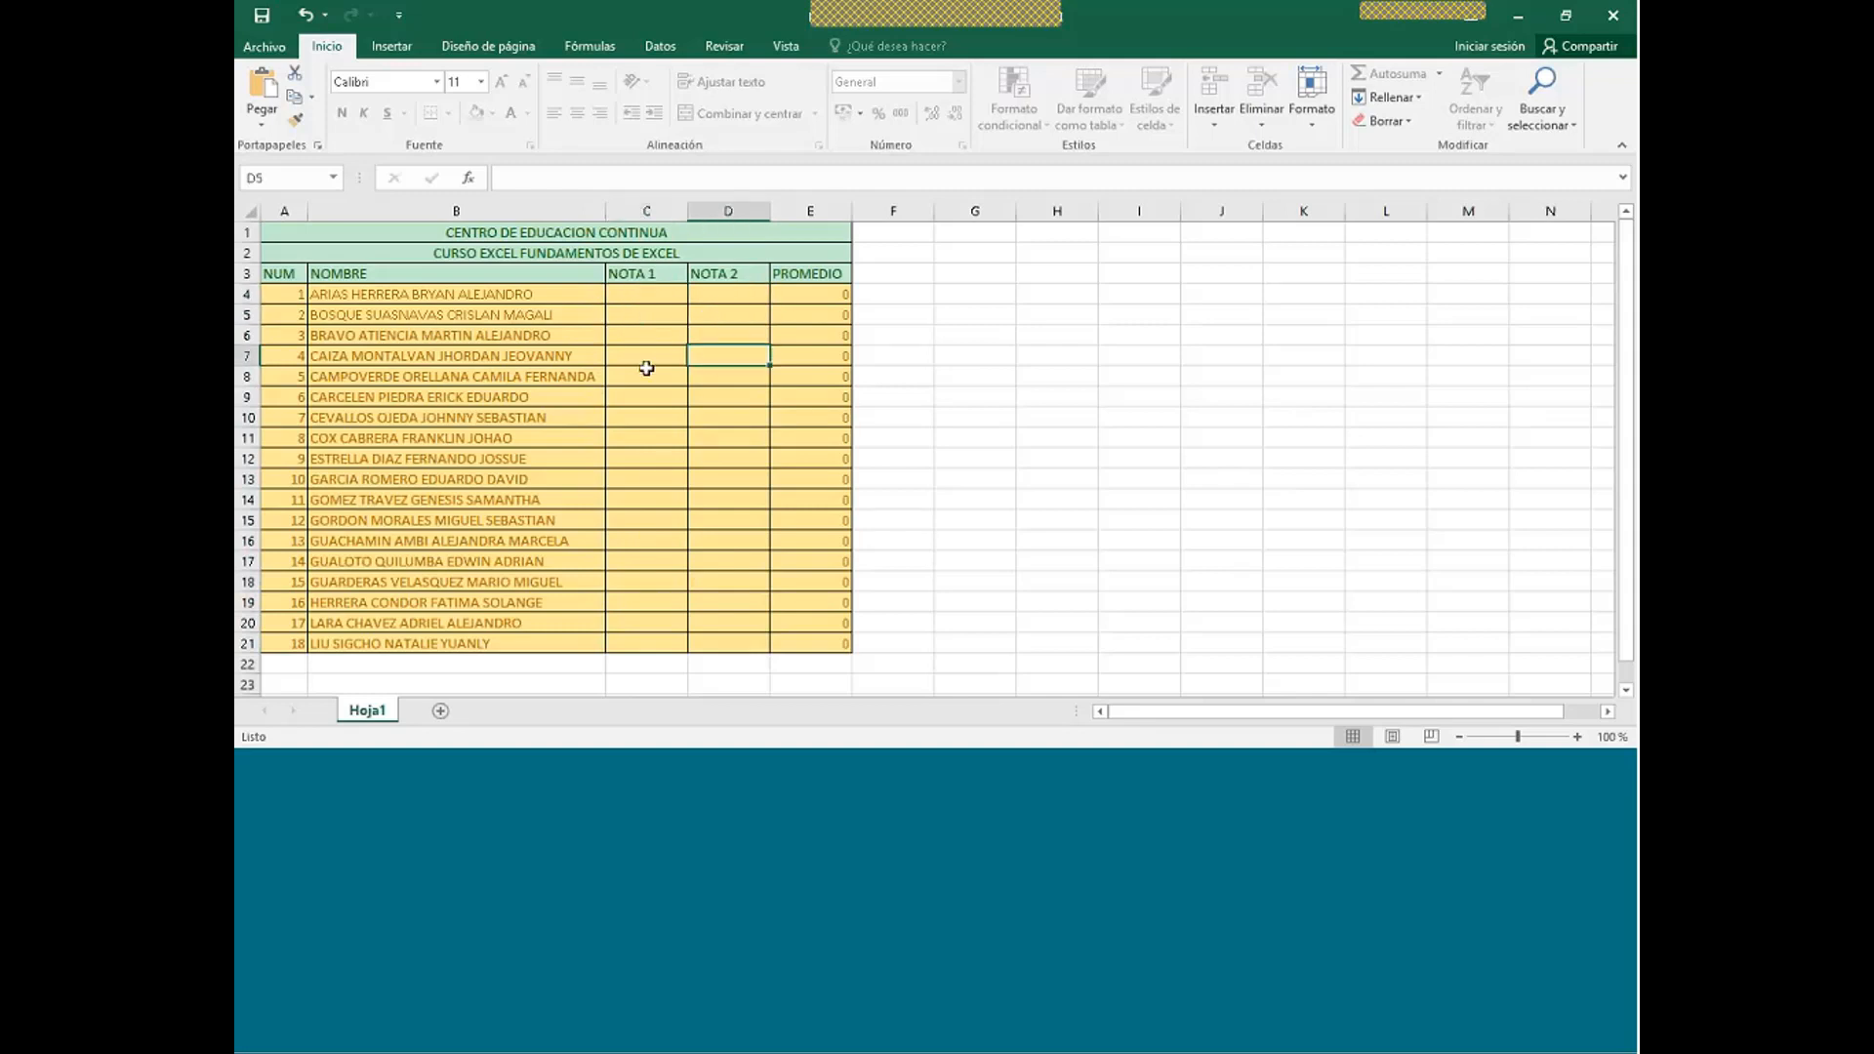
{"action": "left_click", "coordinate": [646, 363]}
{"action": "left_click", "coordinate": [670, 294]}
{"action": "type", "text": "10"}
{"action": "key", "text": "Return"}
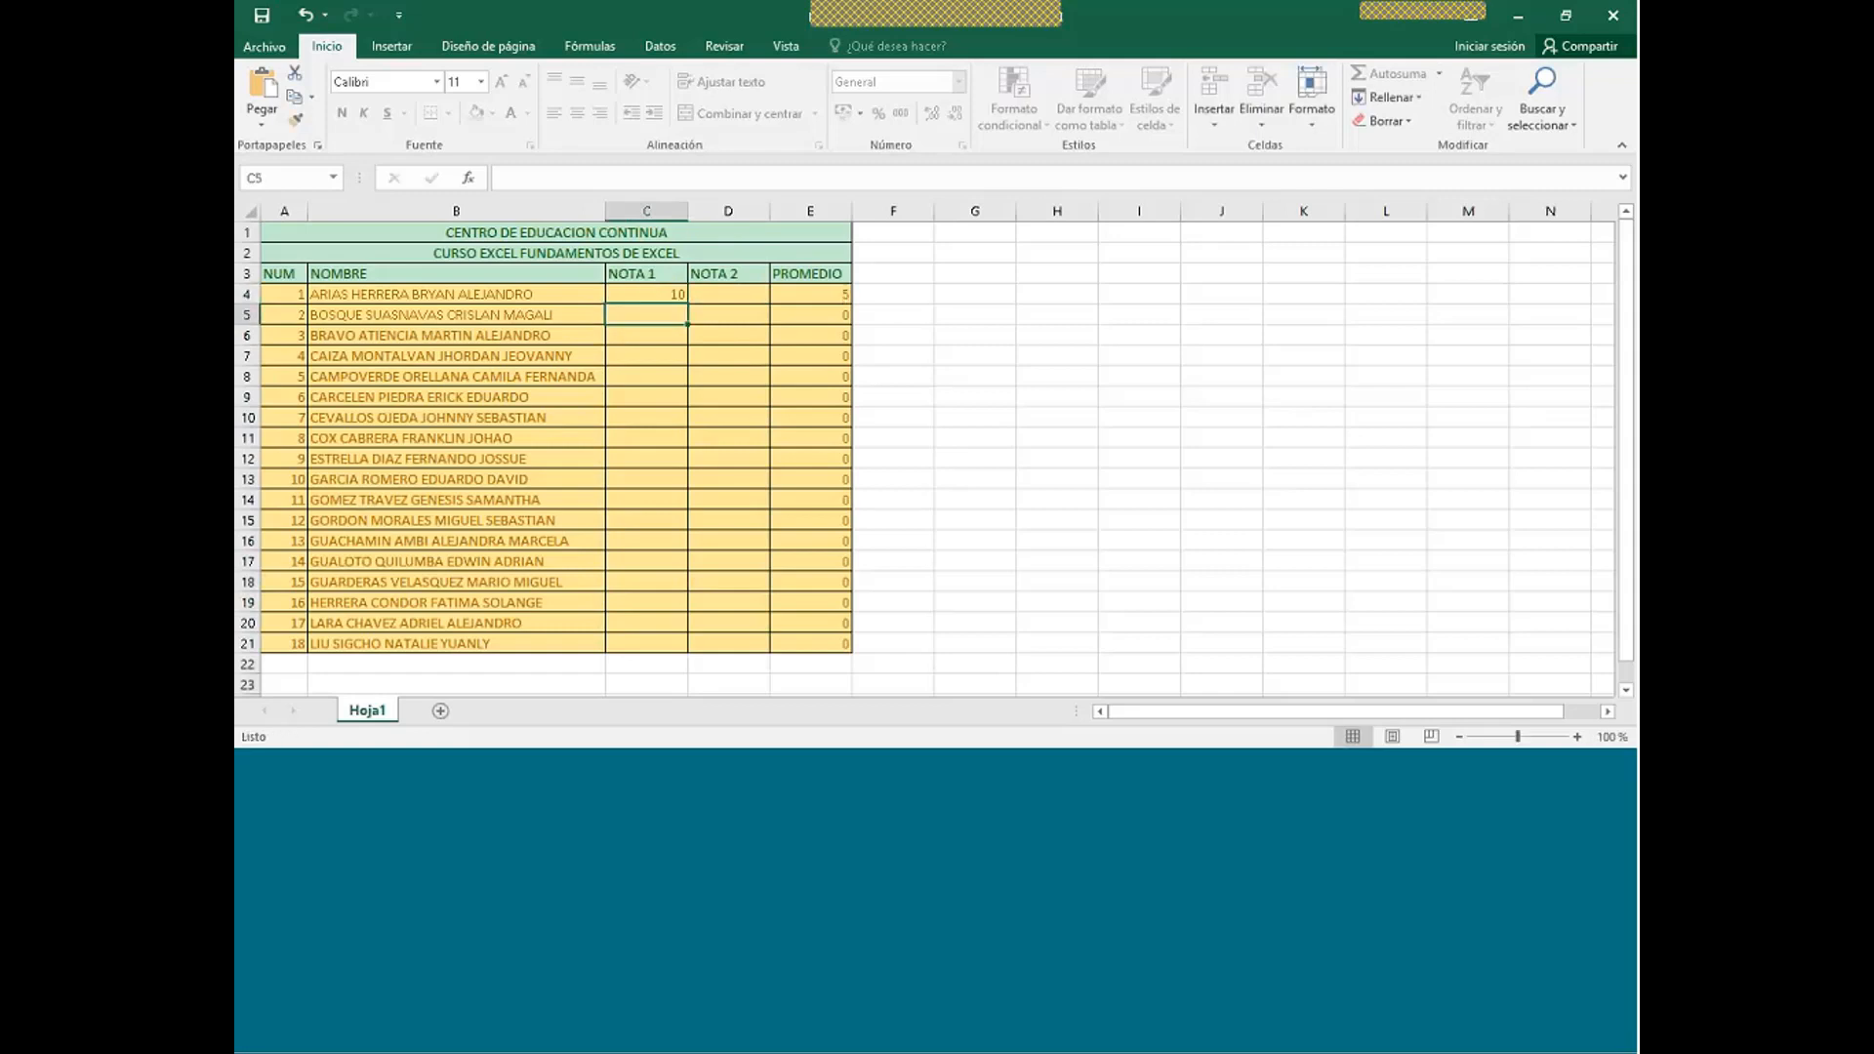
- Enter NOTA 1 grades 1, 9, 8, 7 and 10 in C5:C9, then select C4:C9
{"action": "type", "text": "1"}
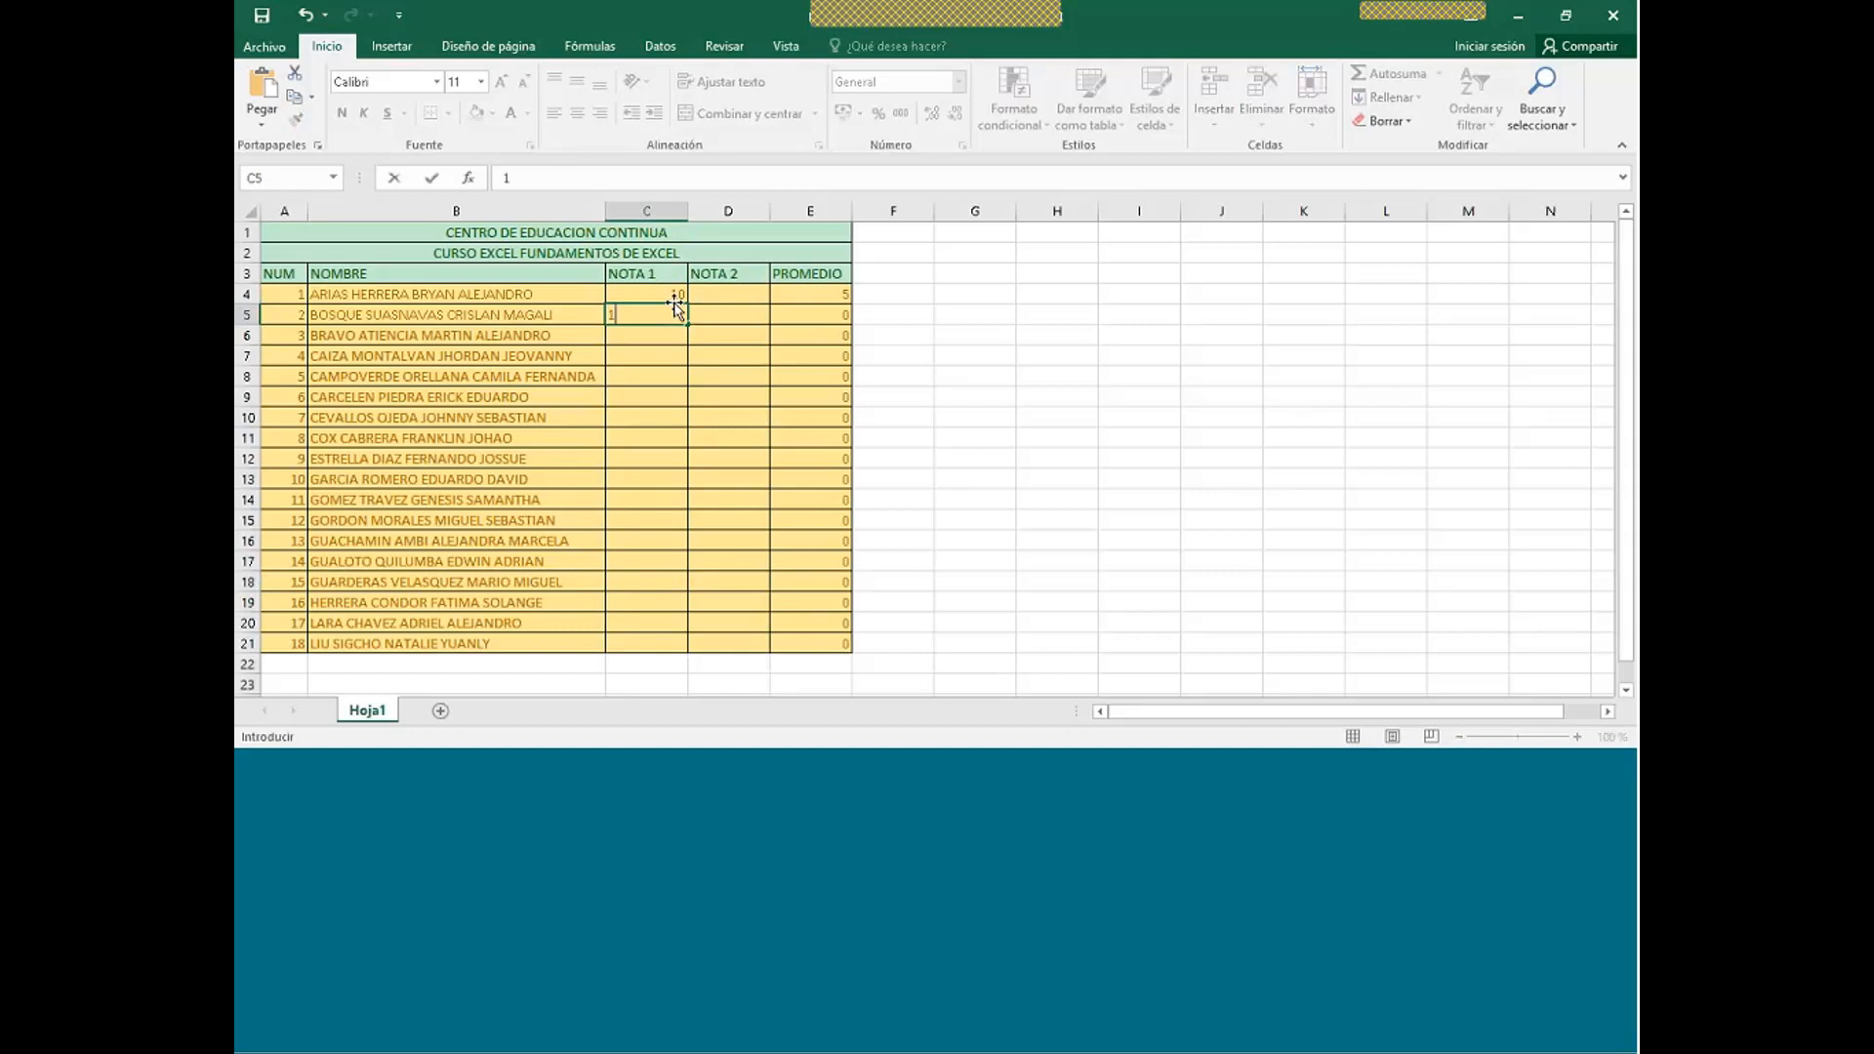
{"action": "key", "text": "Return"}
{"action": "type", "text": "9"}
{"action": "key", "text": "Return"}
{"action": "type", "text": "8"}
{"action": "key", "text": "Return"}
{"action": "type", "text": "7"}
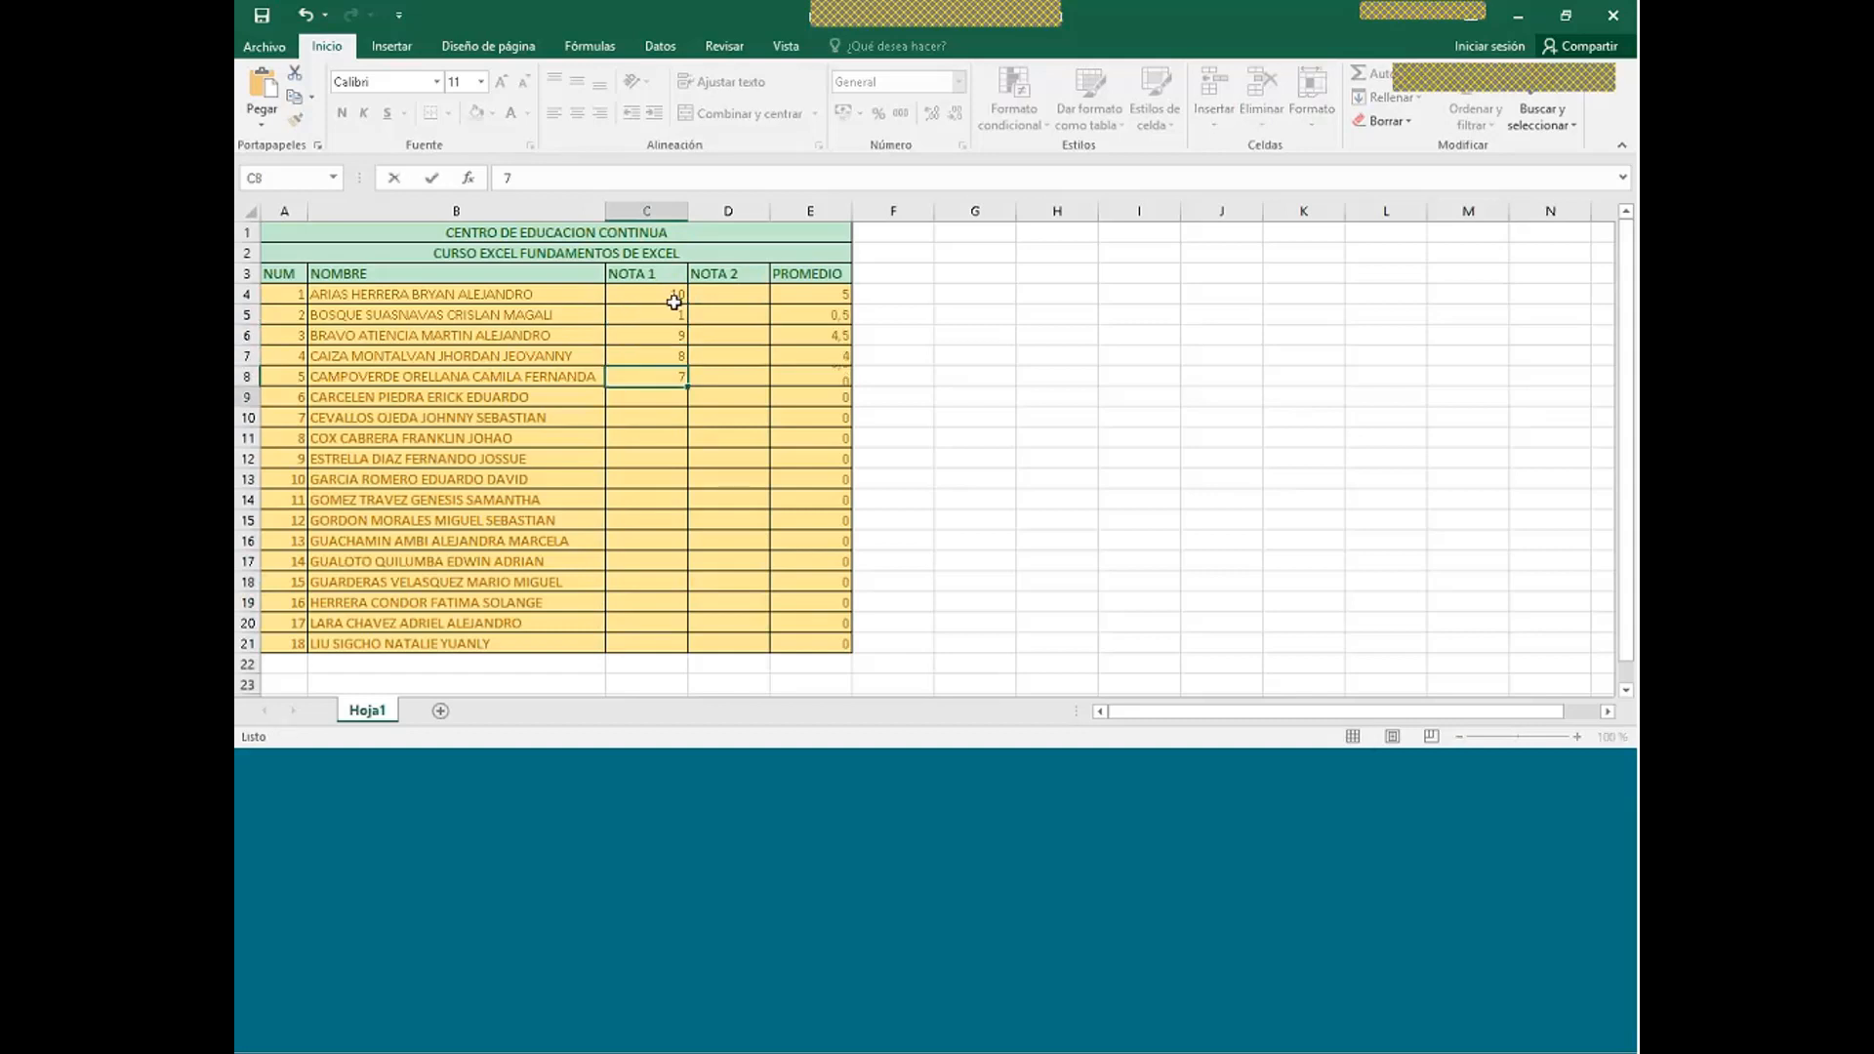
{"action": "key", "text": "Return"}
{"action": "type", "text": "10"}
{"action": "key", "text": "Return"}
{"action": "left_click_drag", "start_coordinate": [673, 302], "coordinate": [686, 649]}
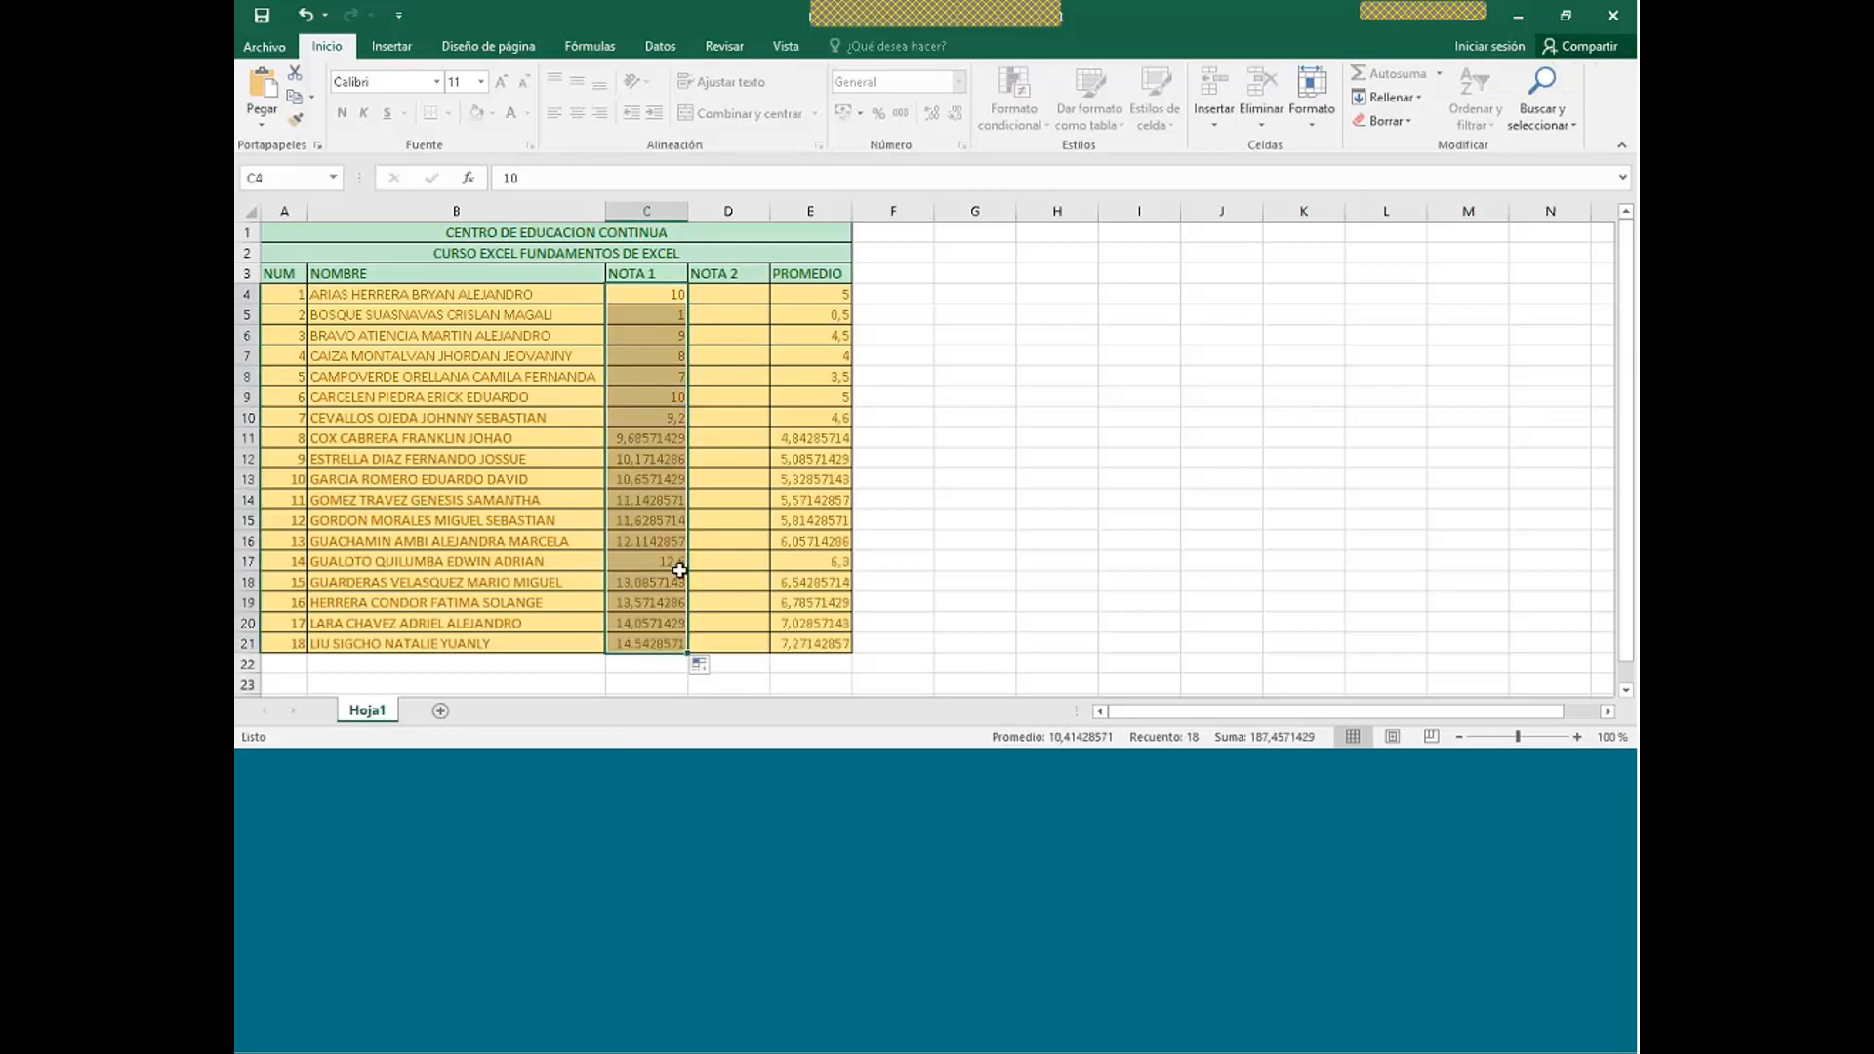
- Undo the NOTA 1 series fill and enter 3,5 in D4
{"action": "key", "text": "ctrl+z"}
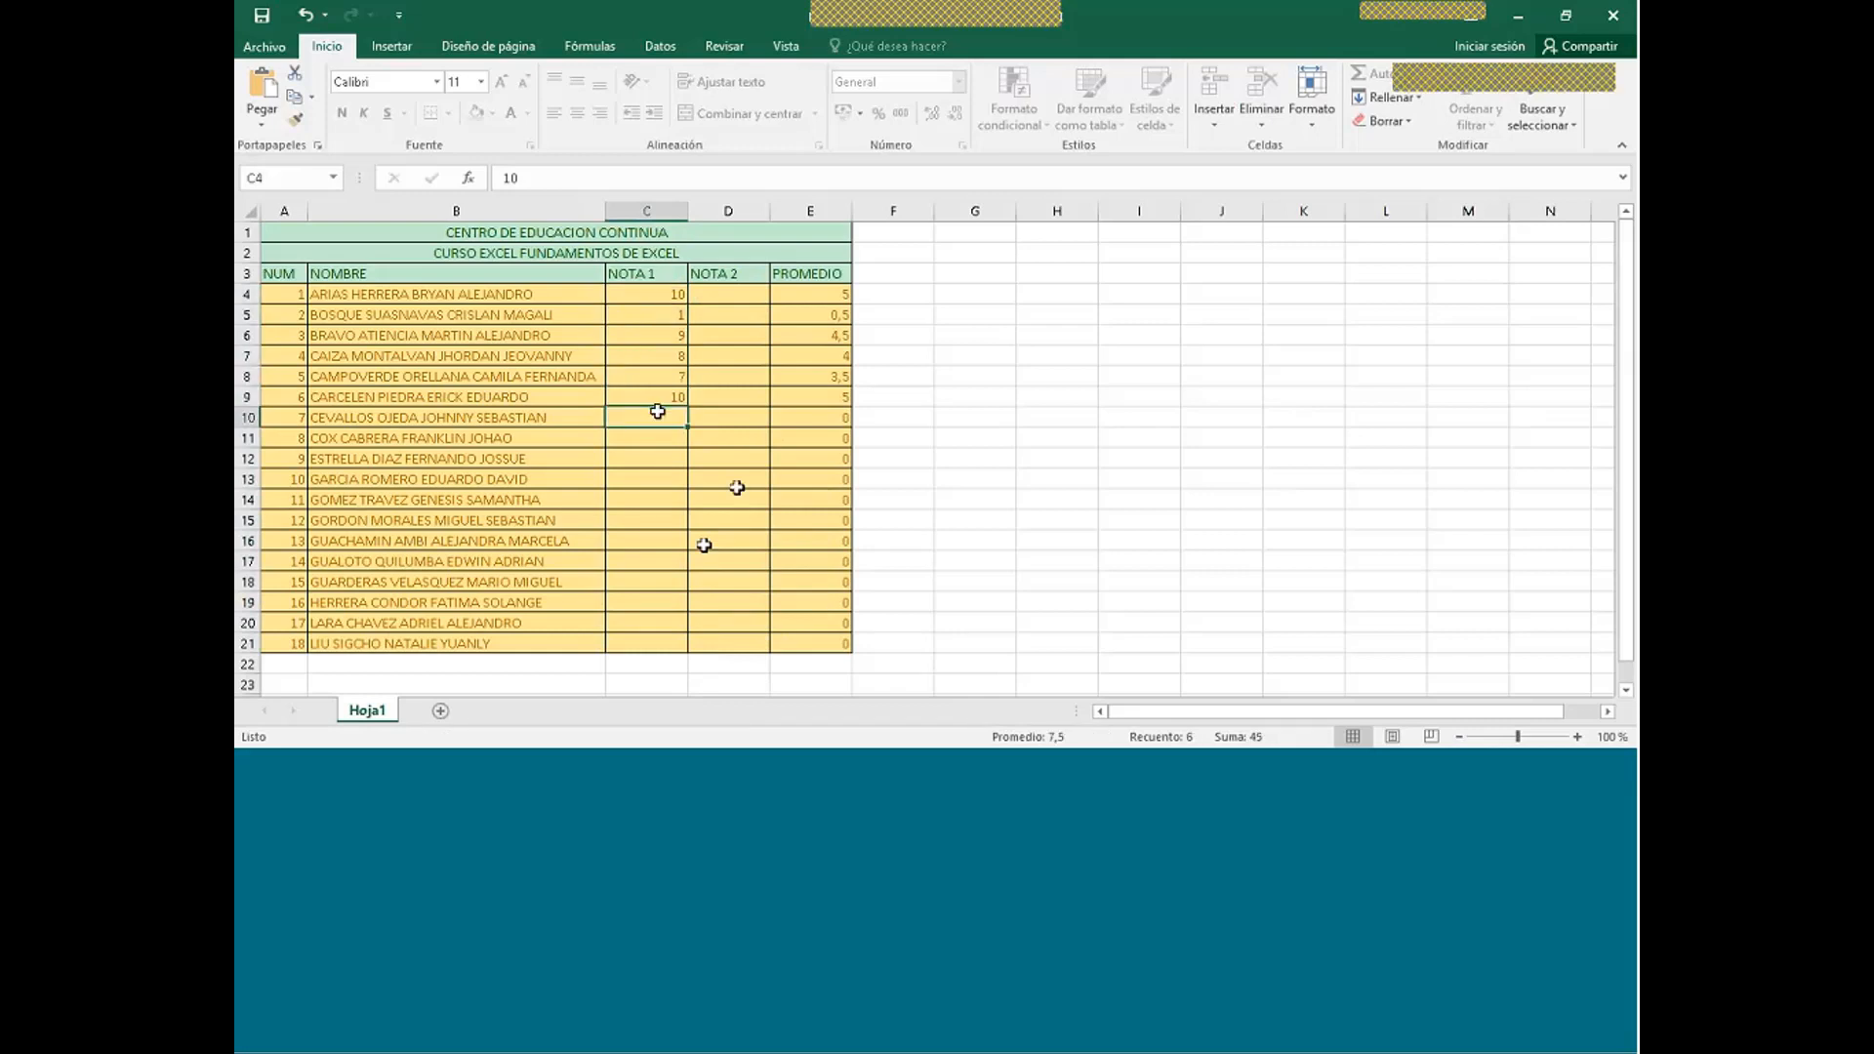
{"action": "left_click", "coordinate": [722, 293]}
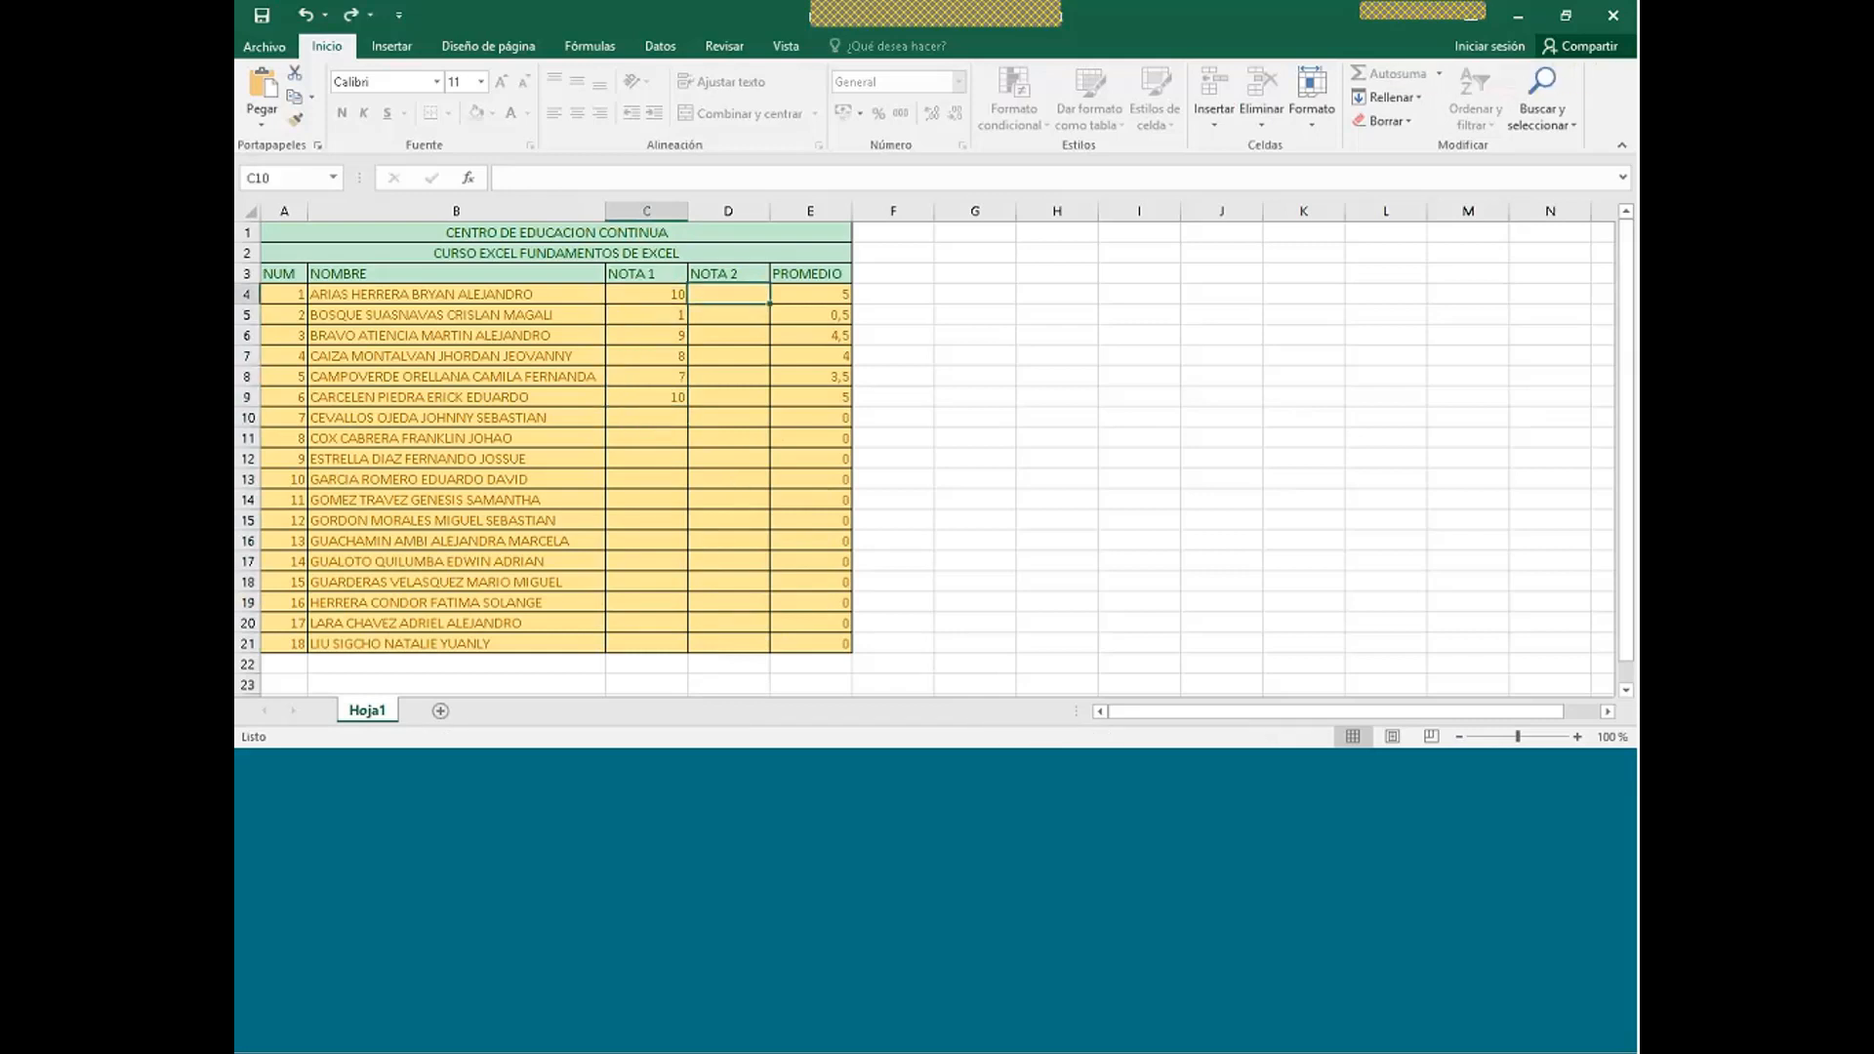
{"action": "type", "text": "3,5"}
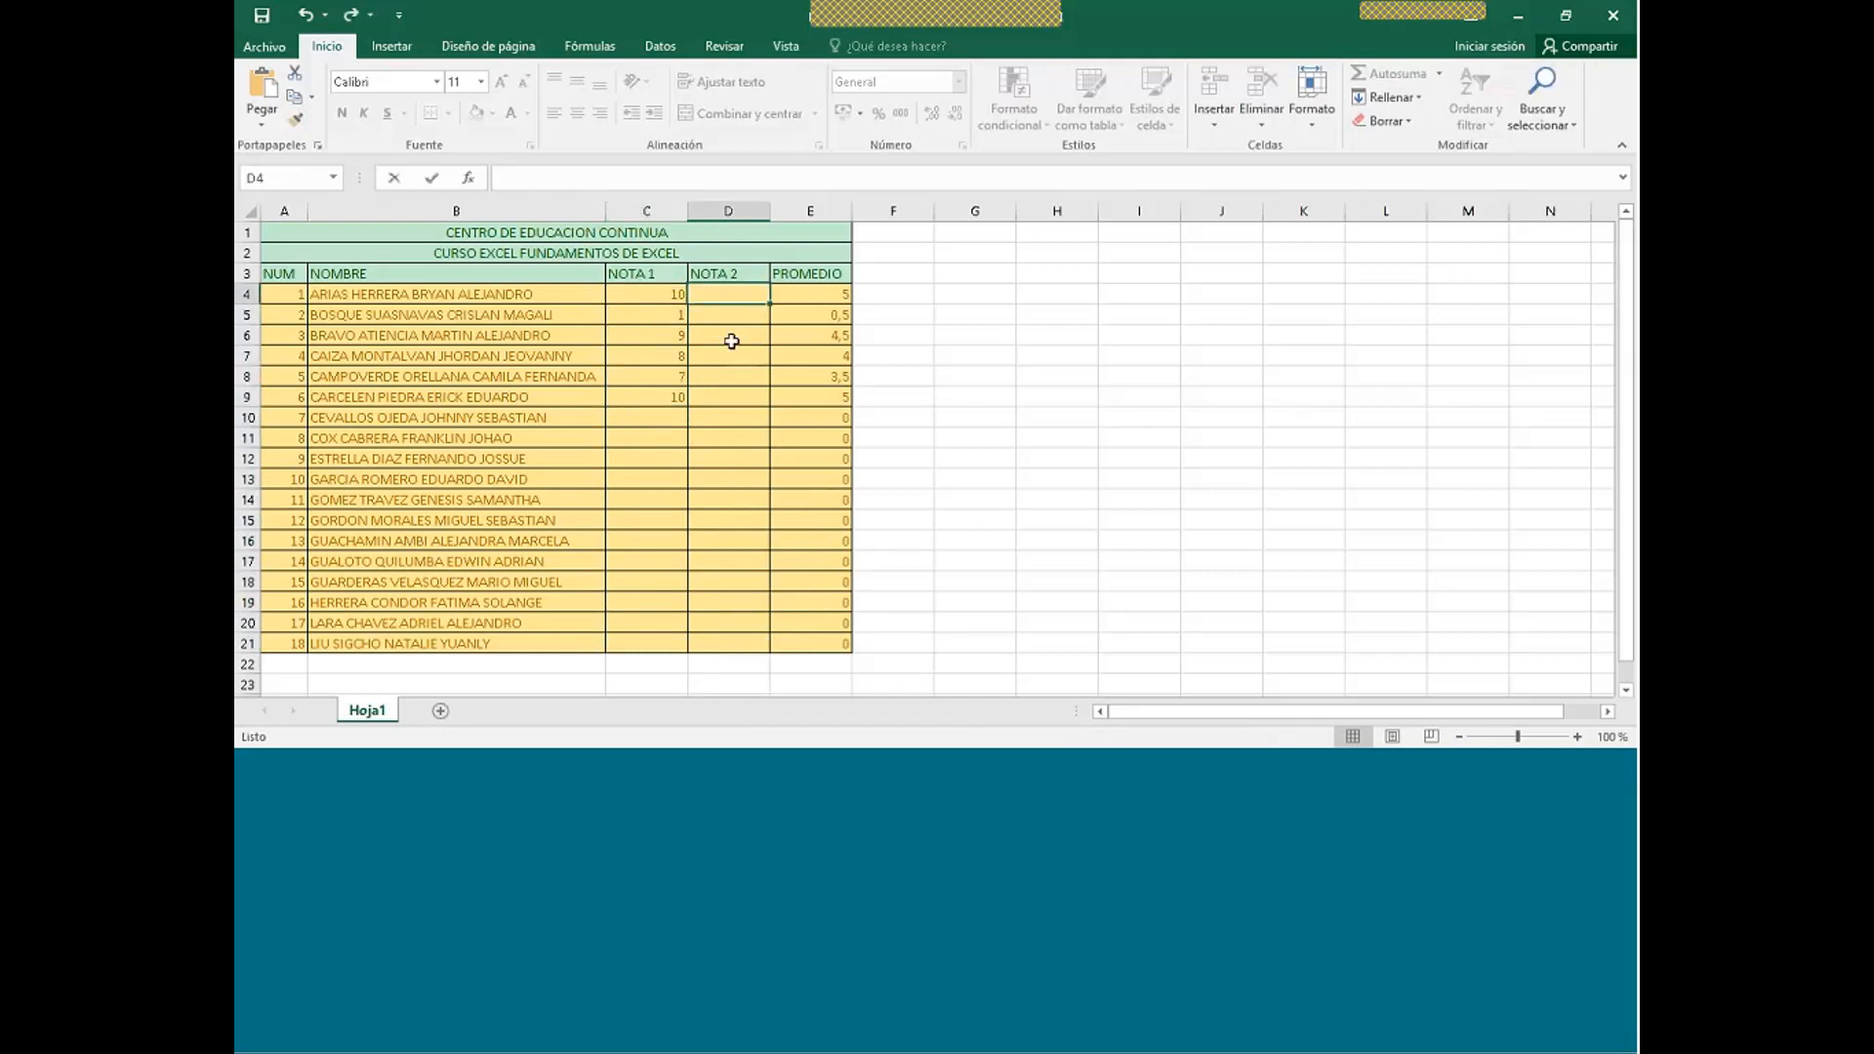
{"action": "key", "text": "Return"}
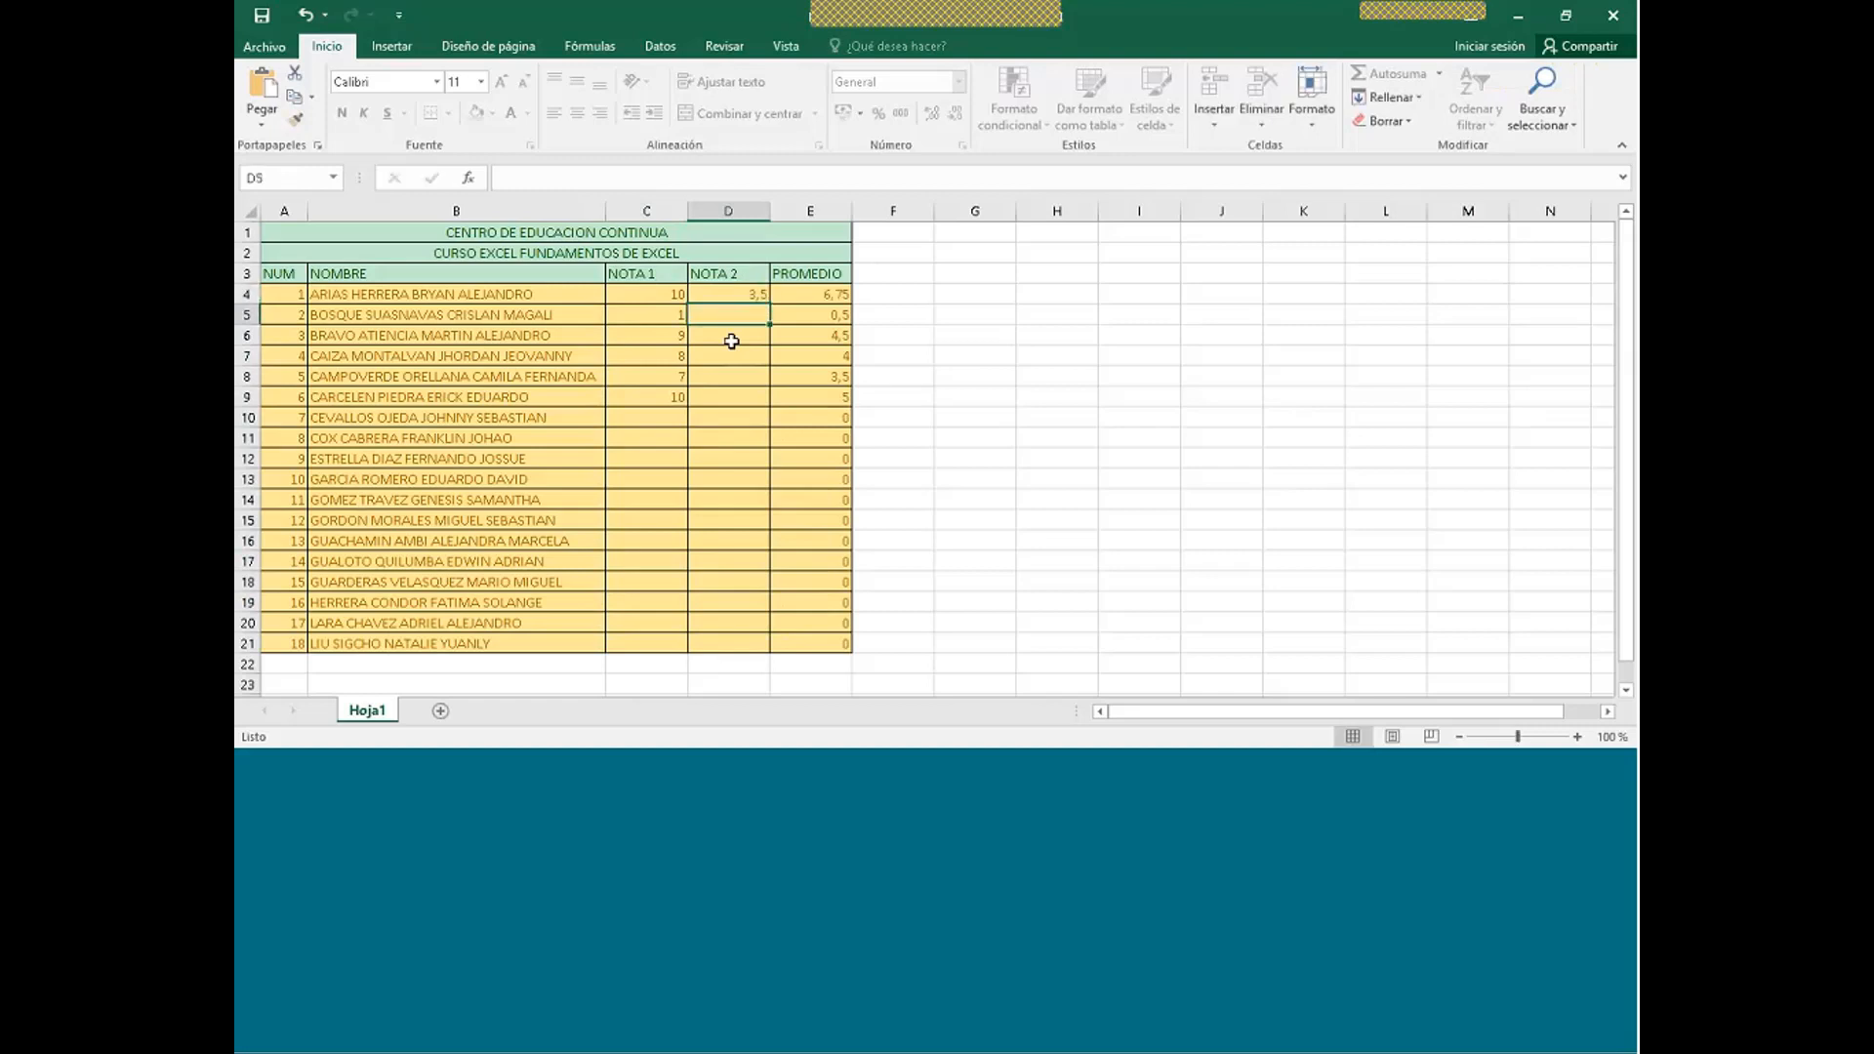
- Enter NOTA 2 grades 6, 4, 9 and 1 in D6:D9
{"action": "left_click", "coordinate": [731, 341]}
{"action": "type", "text": "6"}
{"action": "key", "text": "Return"}
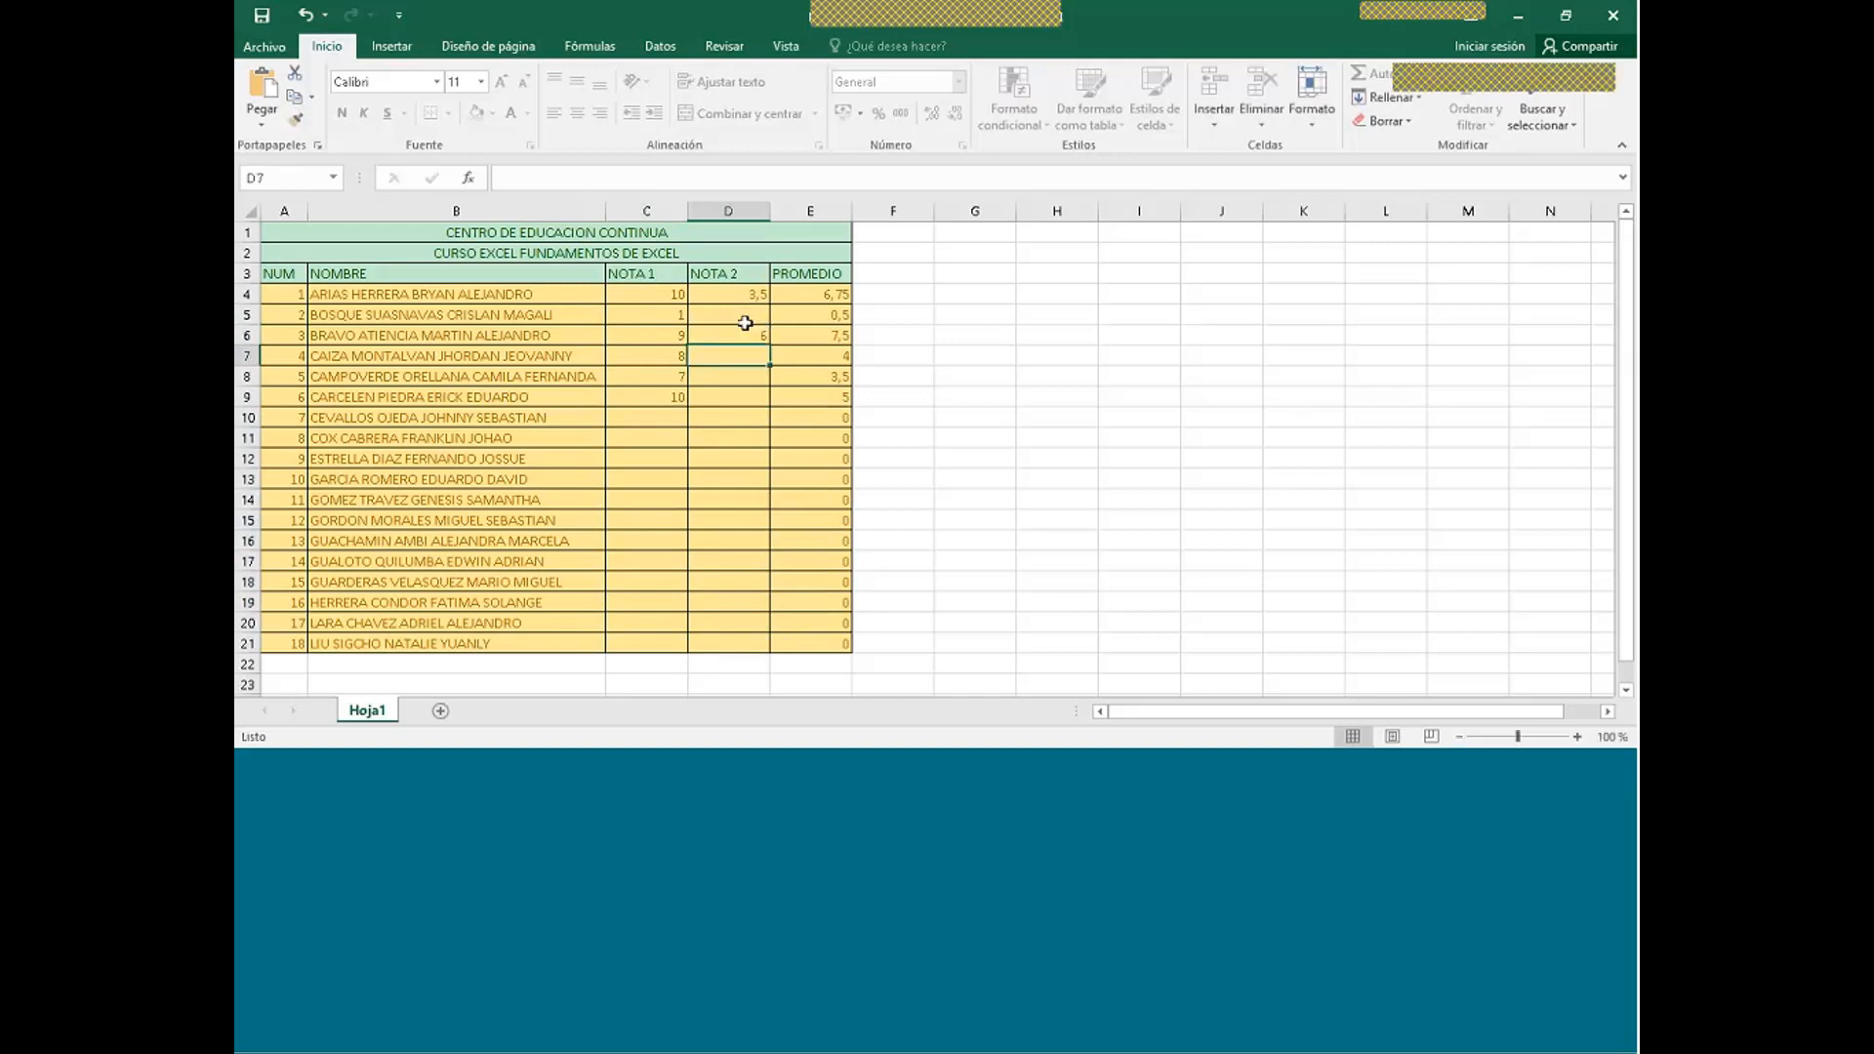
{"action": "type", "text": "4"}
{"action": "key", "text": "Return"}
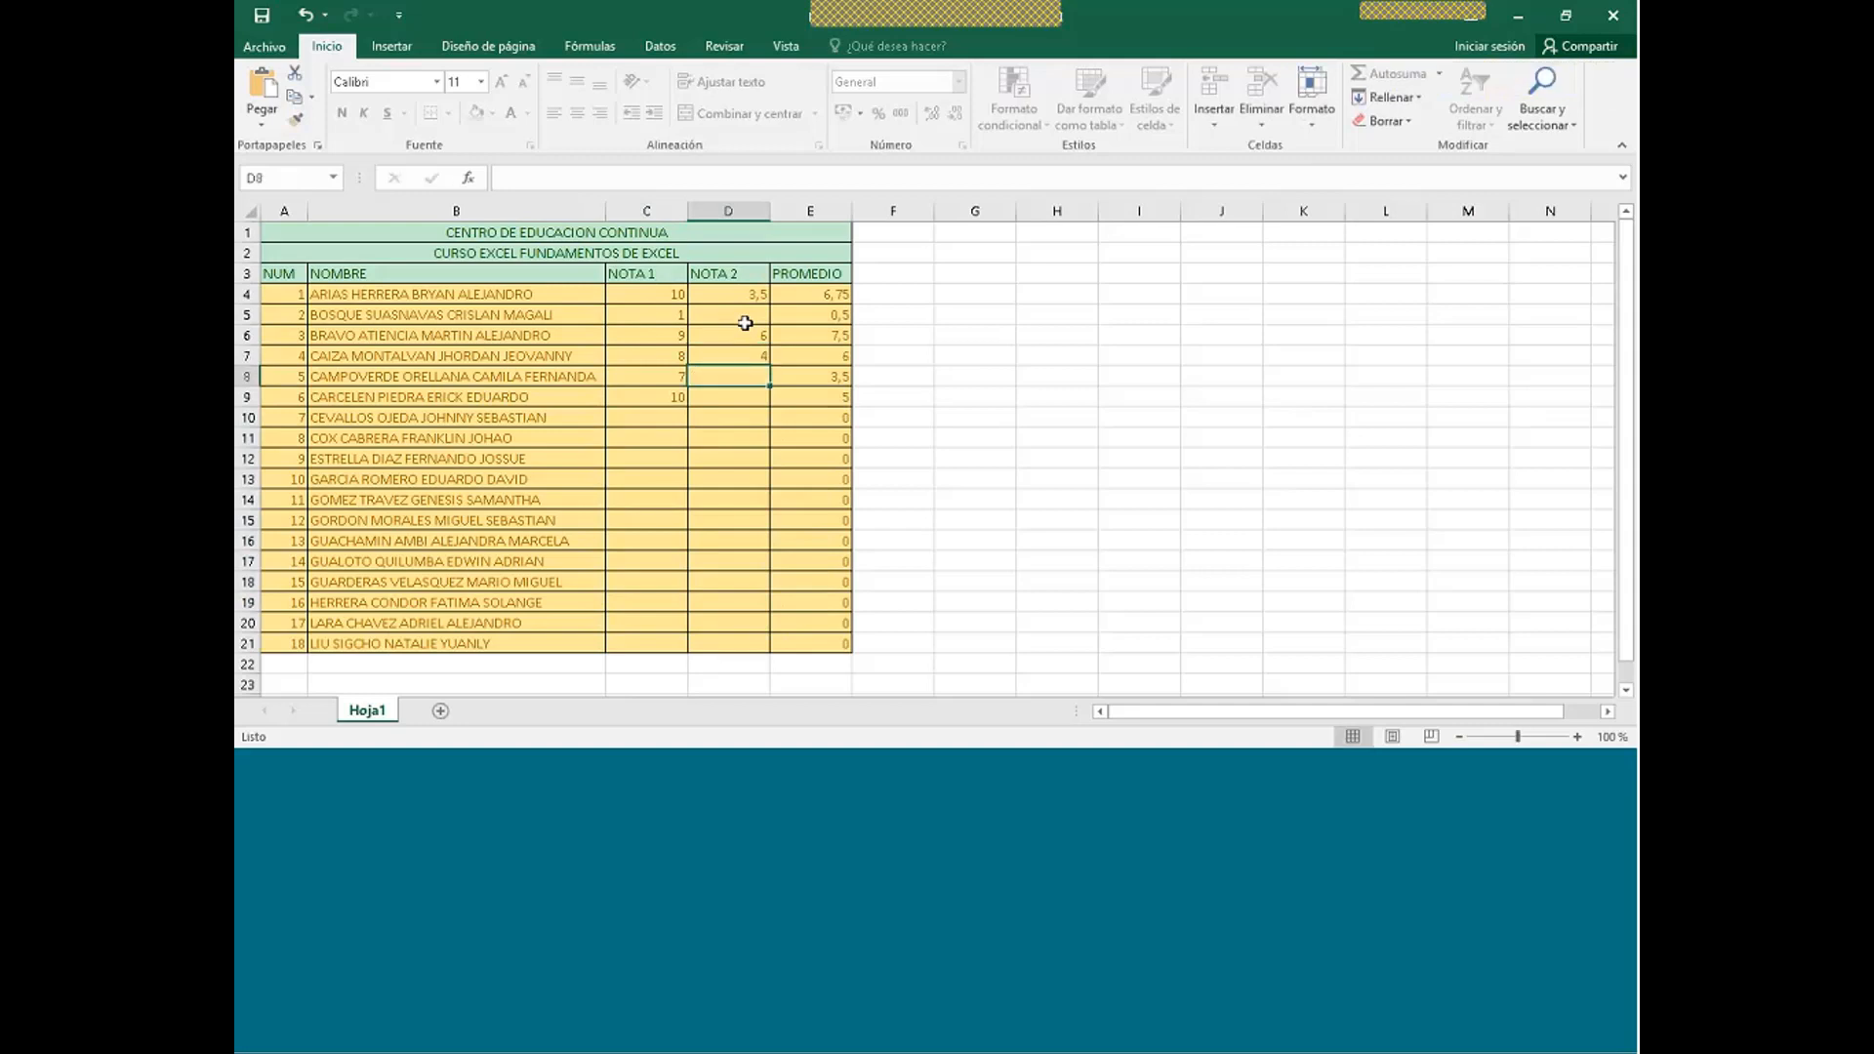
{"action": "type", "text": "9"}
{"action": "key", "text": "Return"}
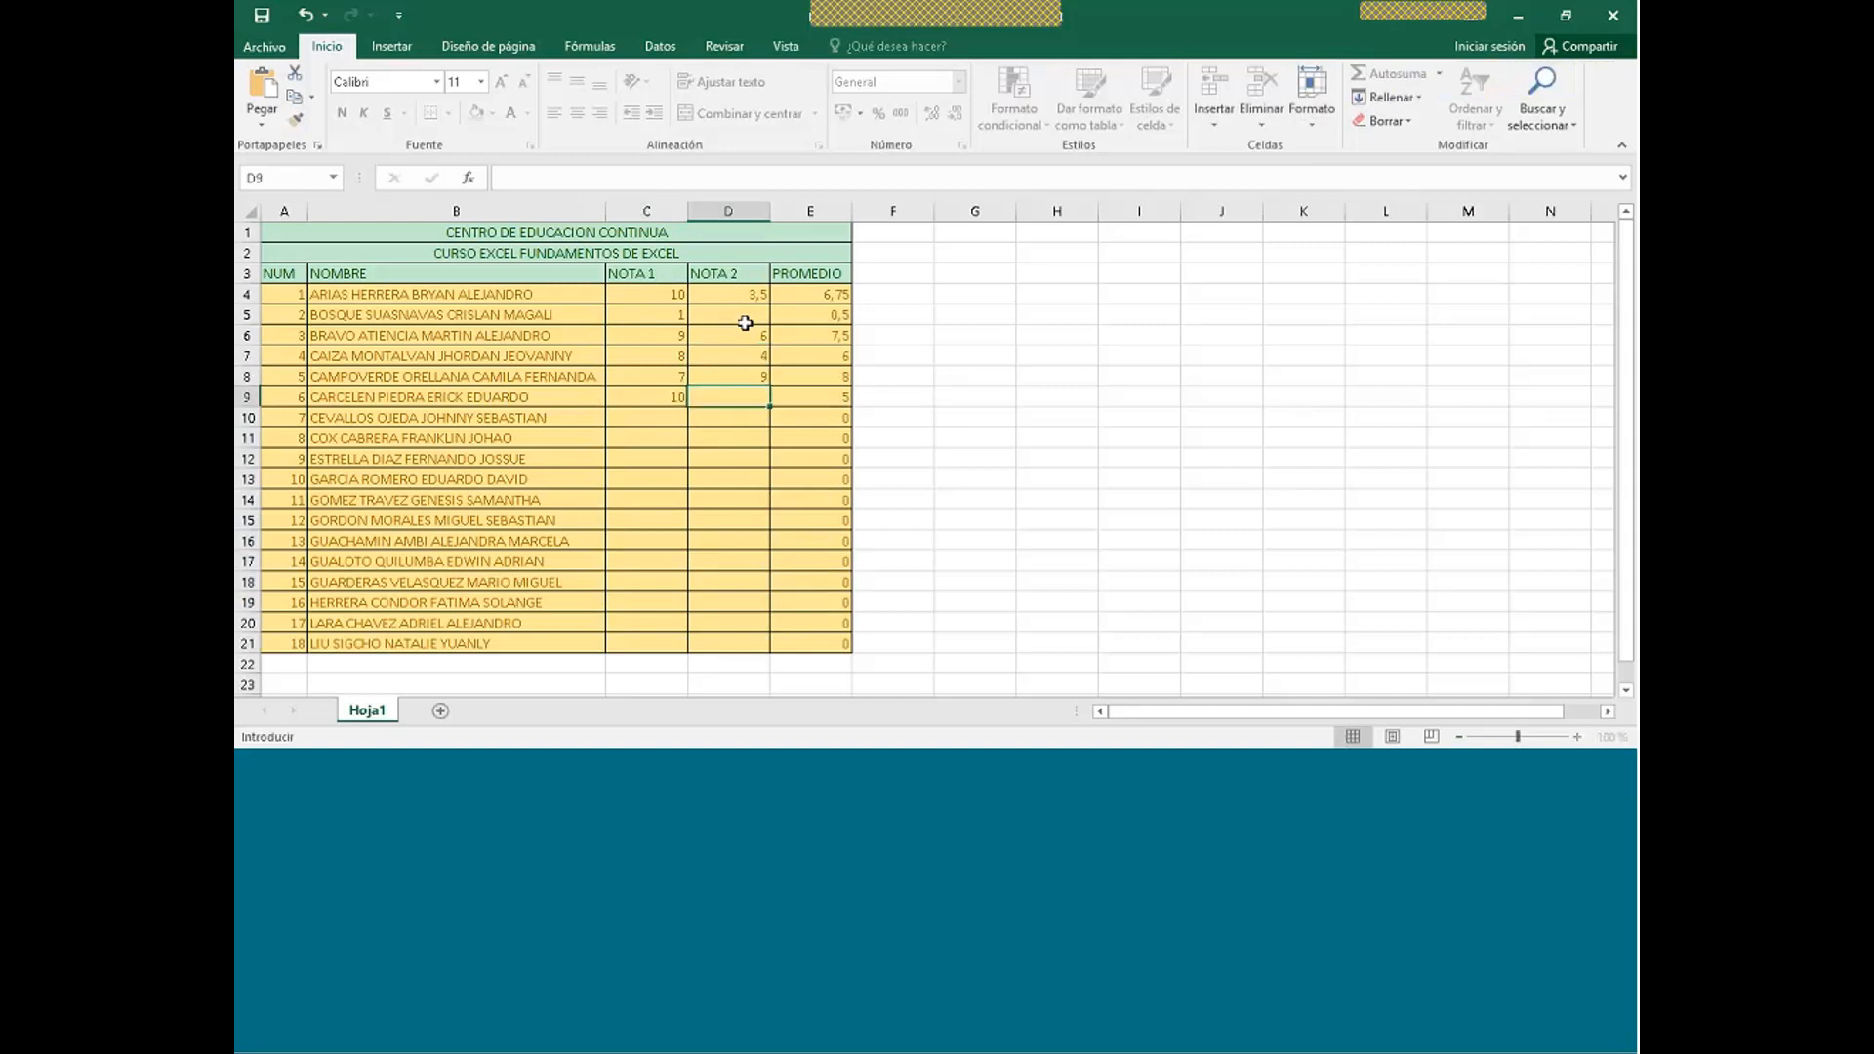
{"action": "type", "text": "1"}
{"action": "key", "text": "Return"}
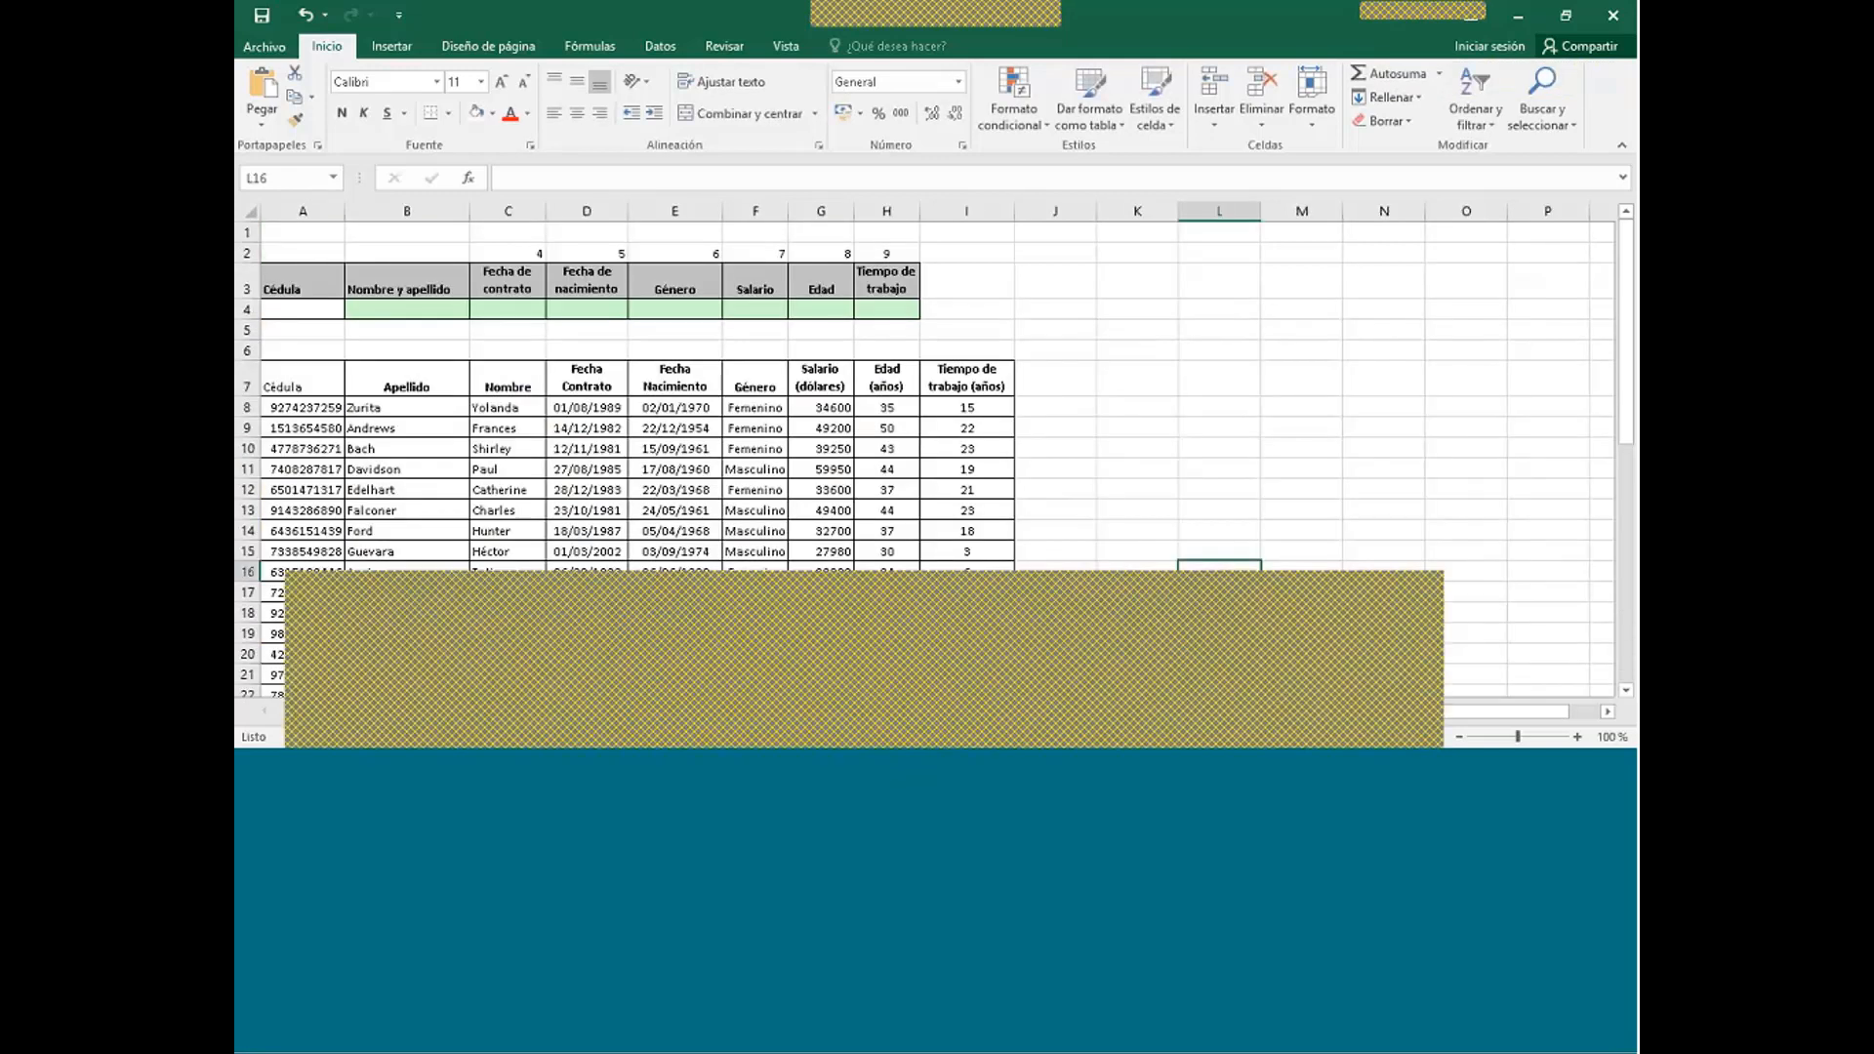
- Switch briefly to PROVEEDORES SCANEQ, then to the workbook with the Hoja1 names list
{"action": "left_click", "coordinate": [649, 665]}
{"action": "left_click", "coordinate": [872, 739]}
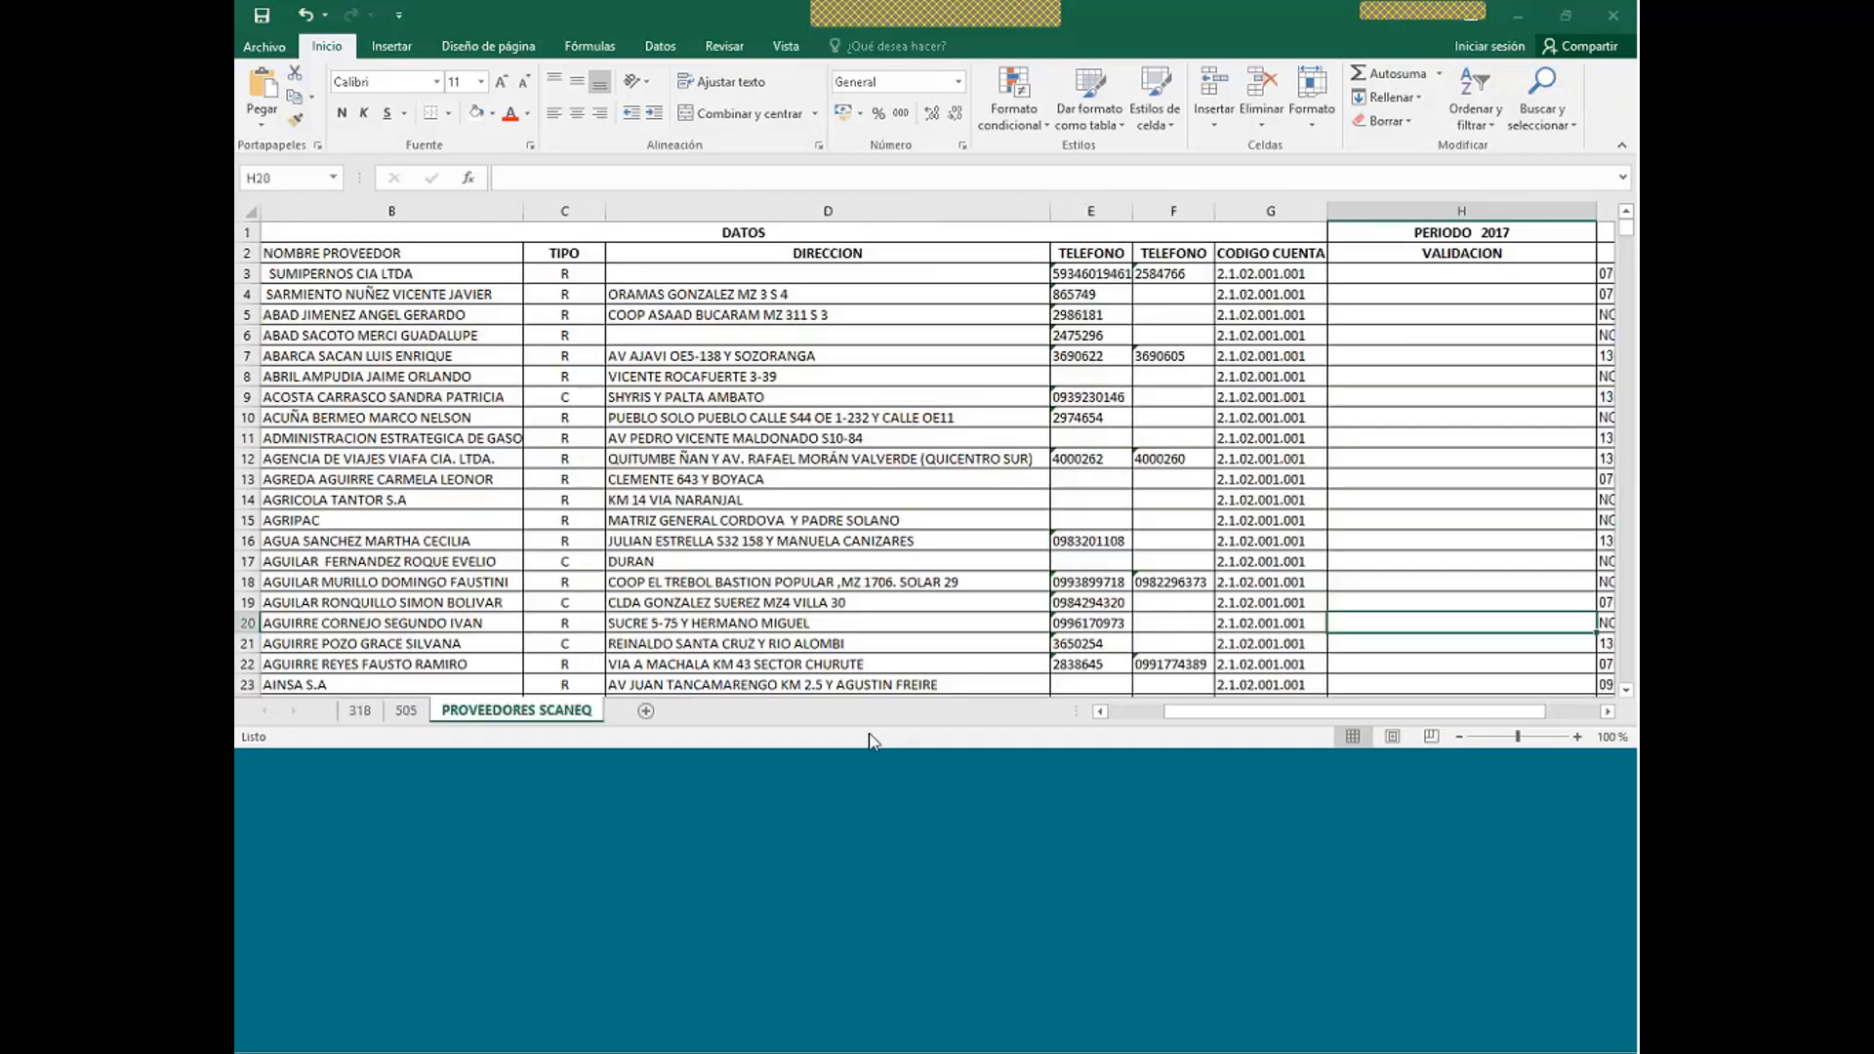
{"action": "left_click", "coordinate": [862, 760]}
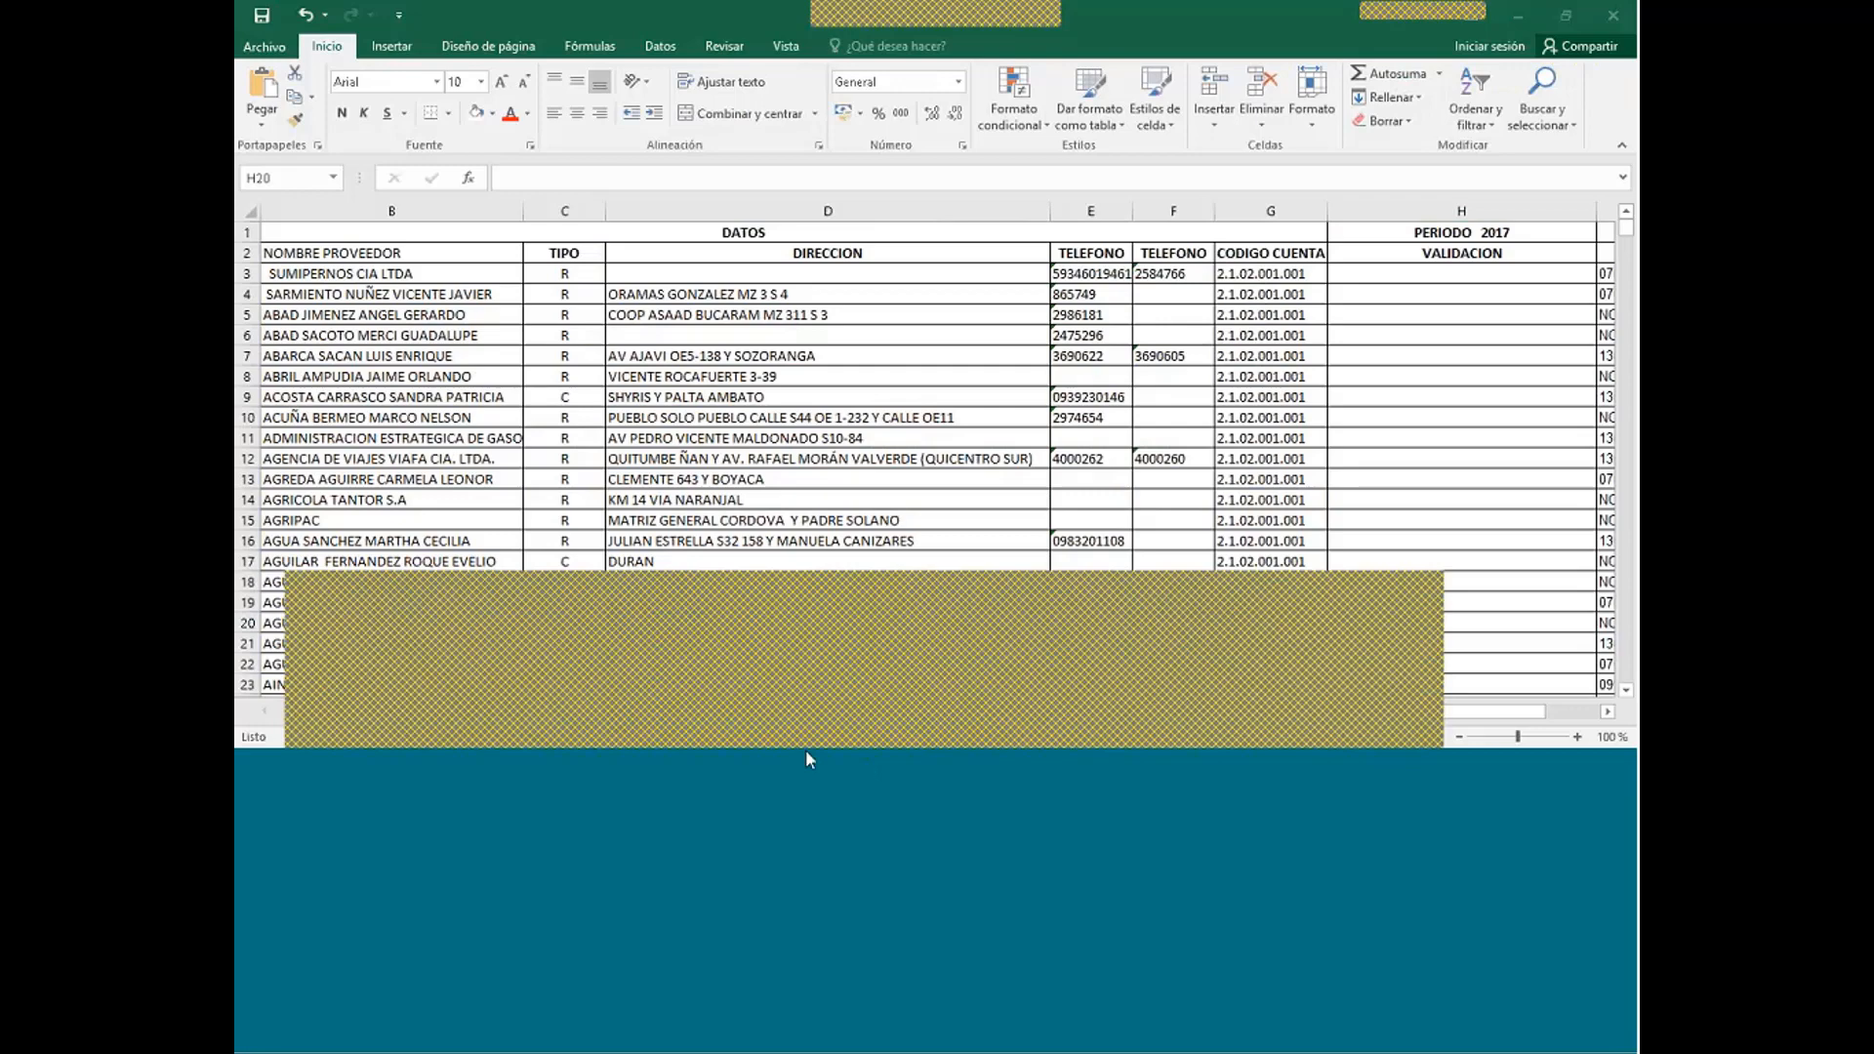
{"action": "left_click", "coordinate": [463, 660]}
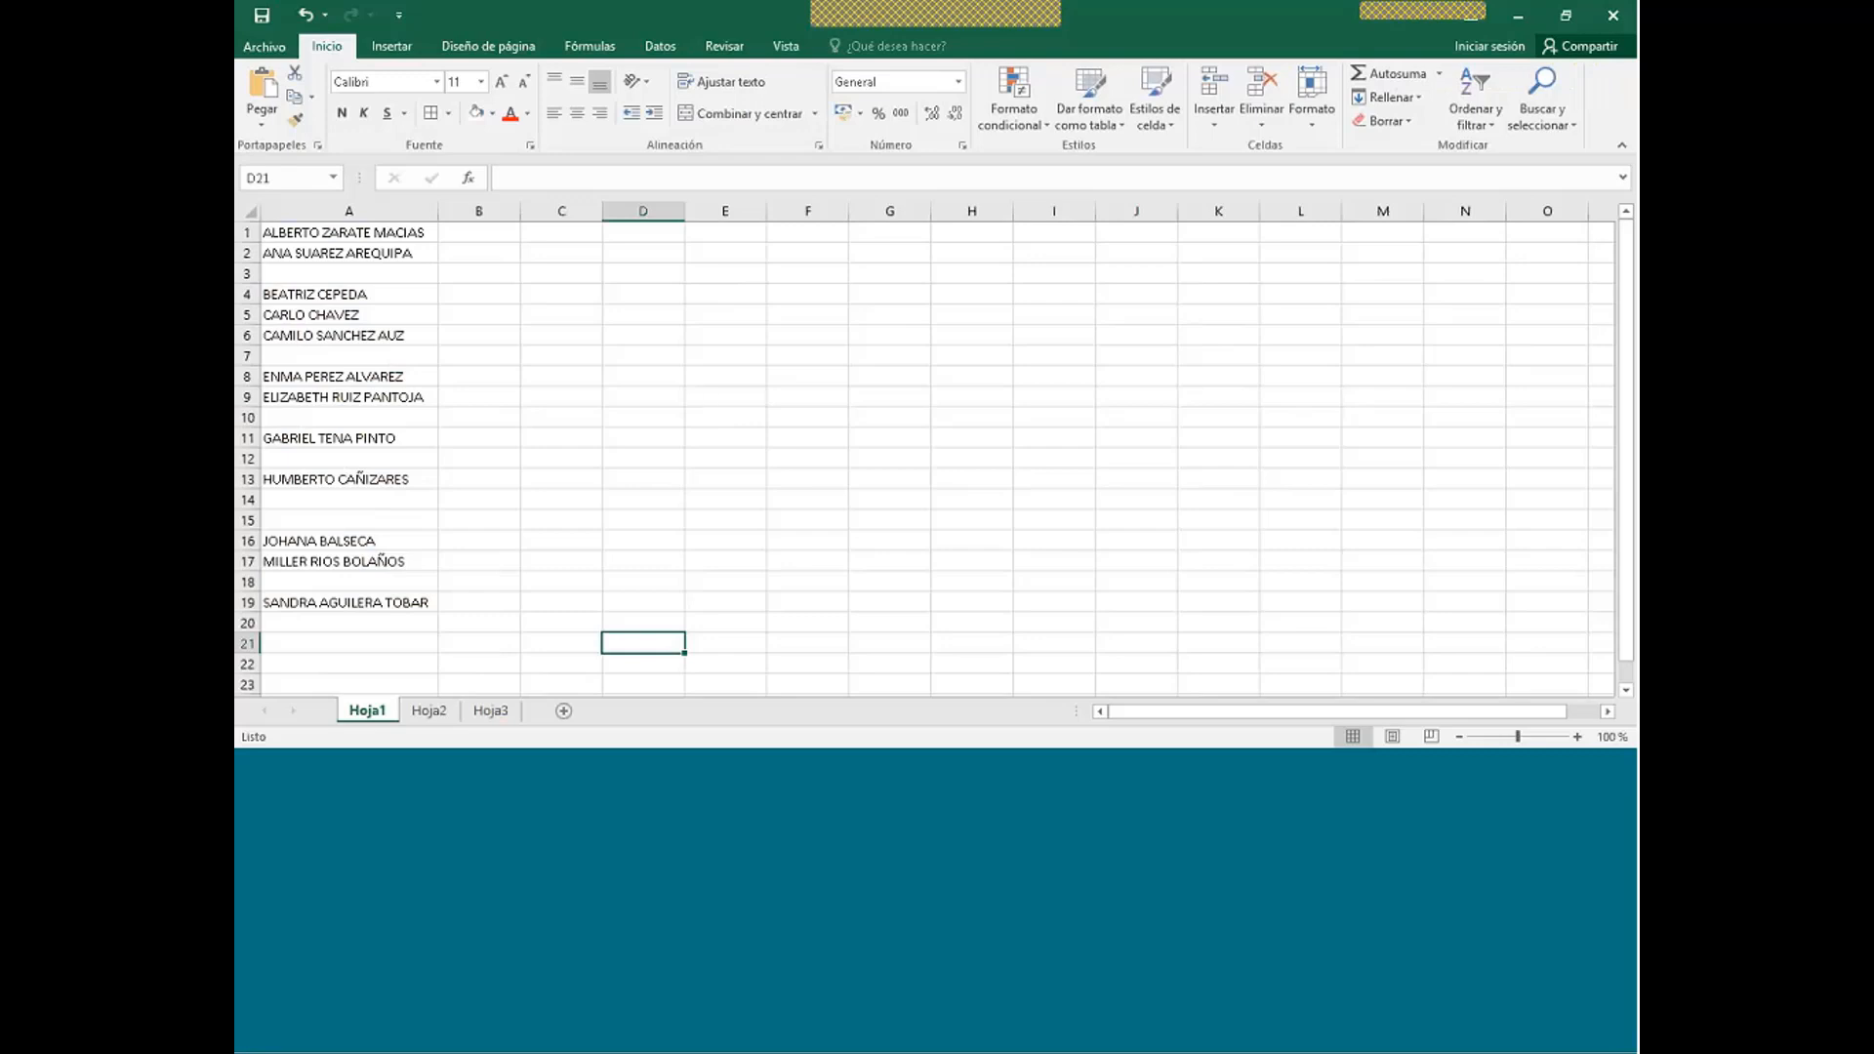
- Select the blank cells in A1:A19 via Go To Special and delete them, shifting cells up
{"action": "left_click_drag", "start_coordinate": [340, 235], "coordinate": [332, 553]}
{"action": "left_click_drag", "start_coordinate": [335, 590], "coordinate": [340, 599]}
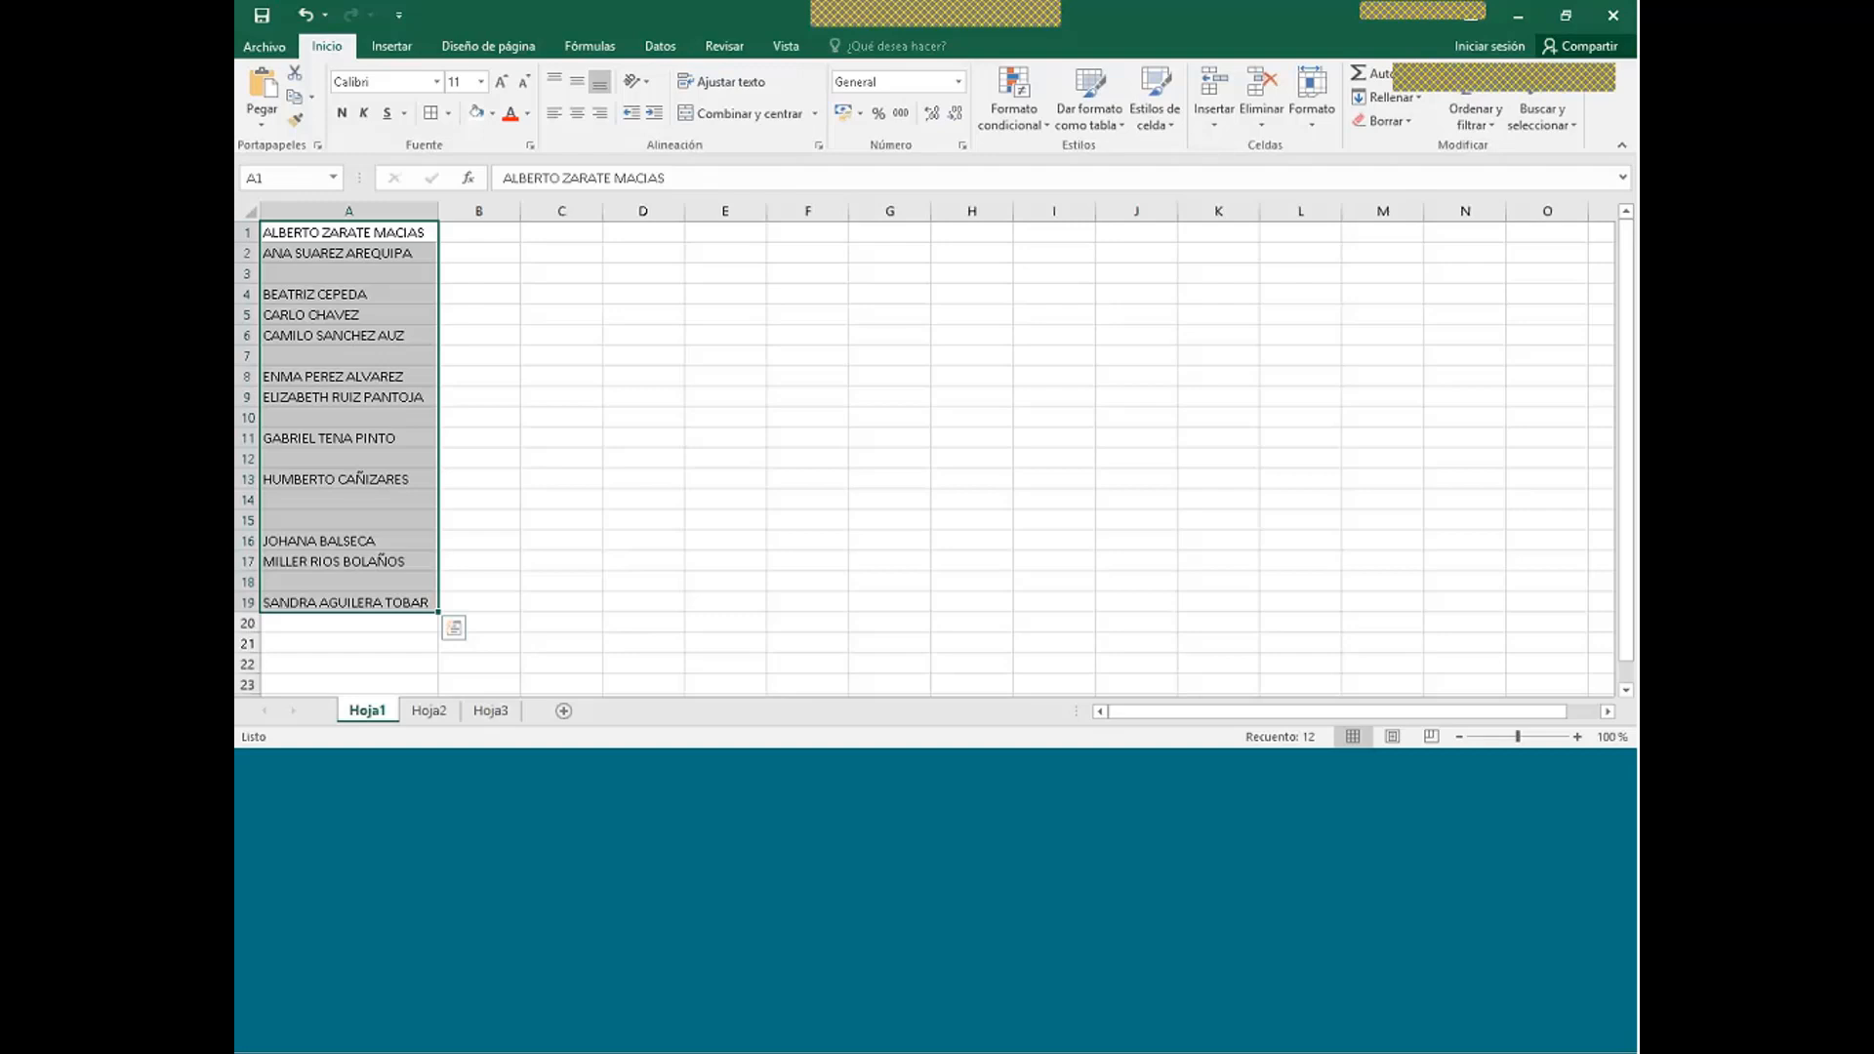
{"action": "key", "text": "F5"}
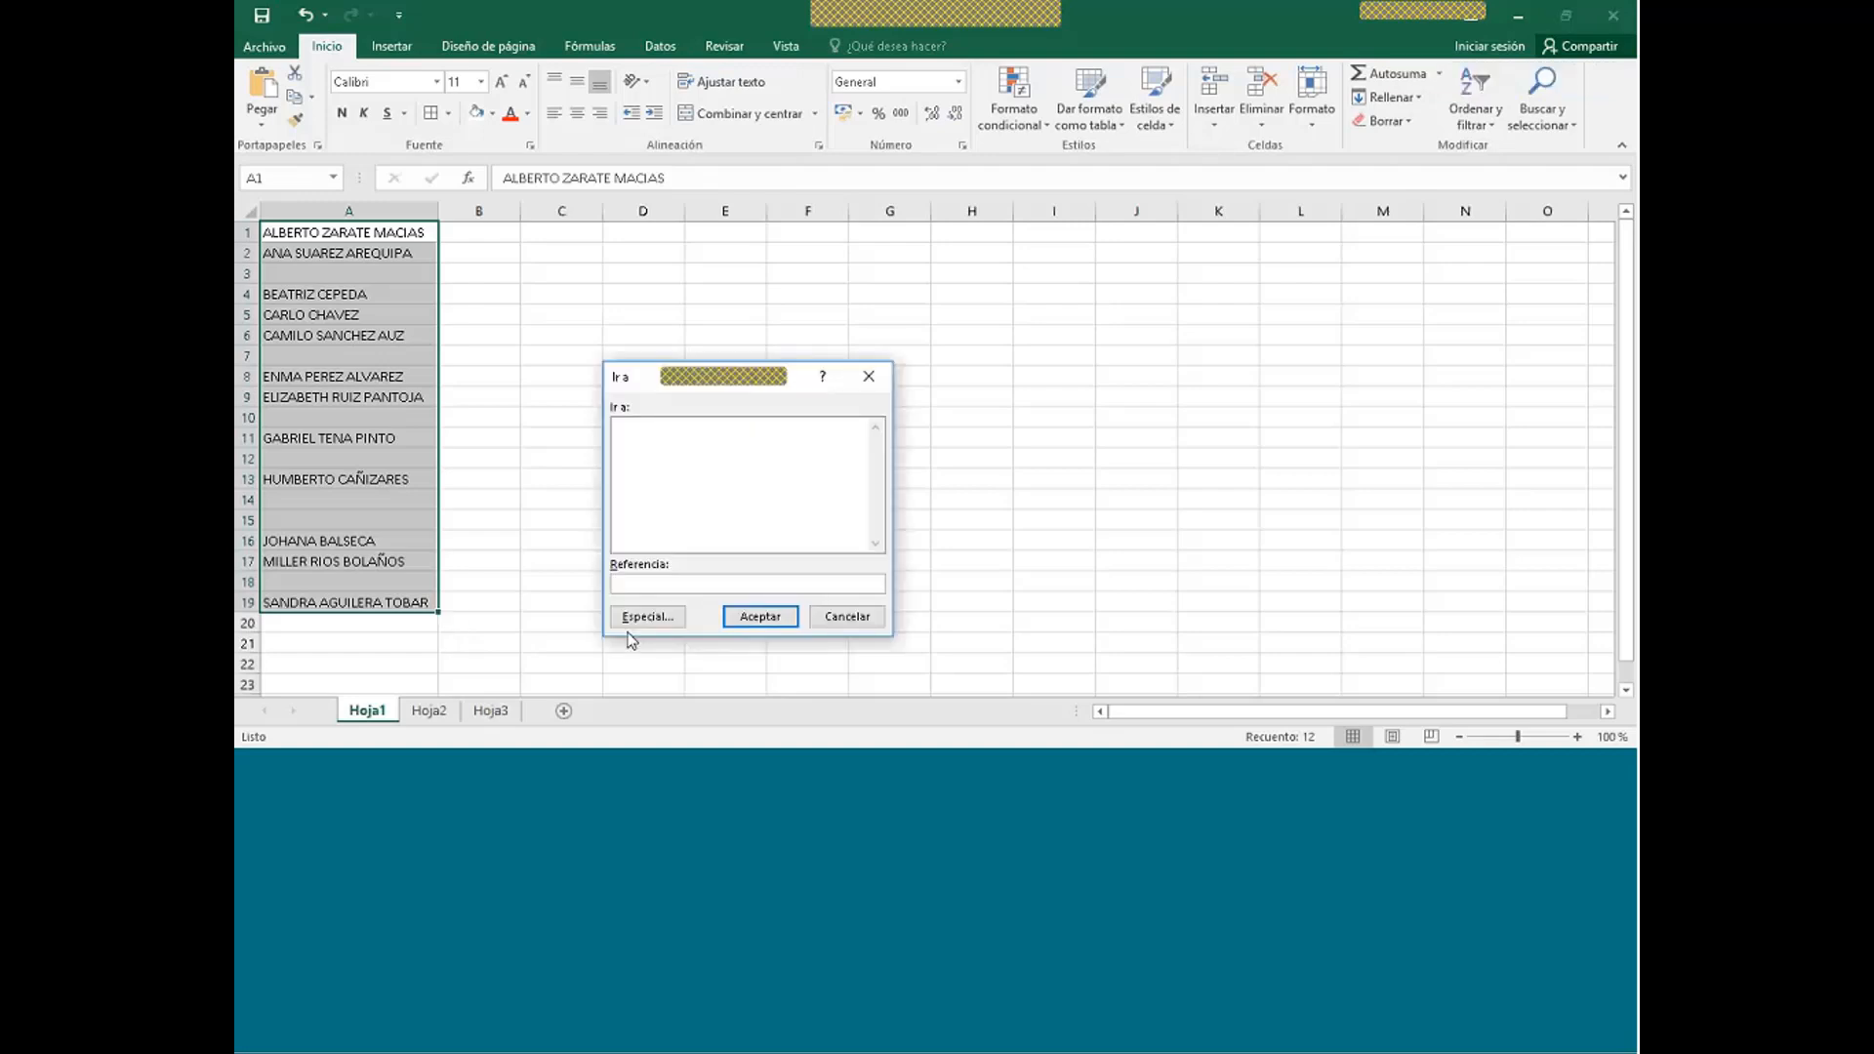
{"action": "left_click", "coordinate": [640, 617]}
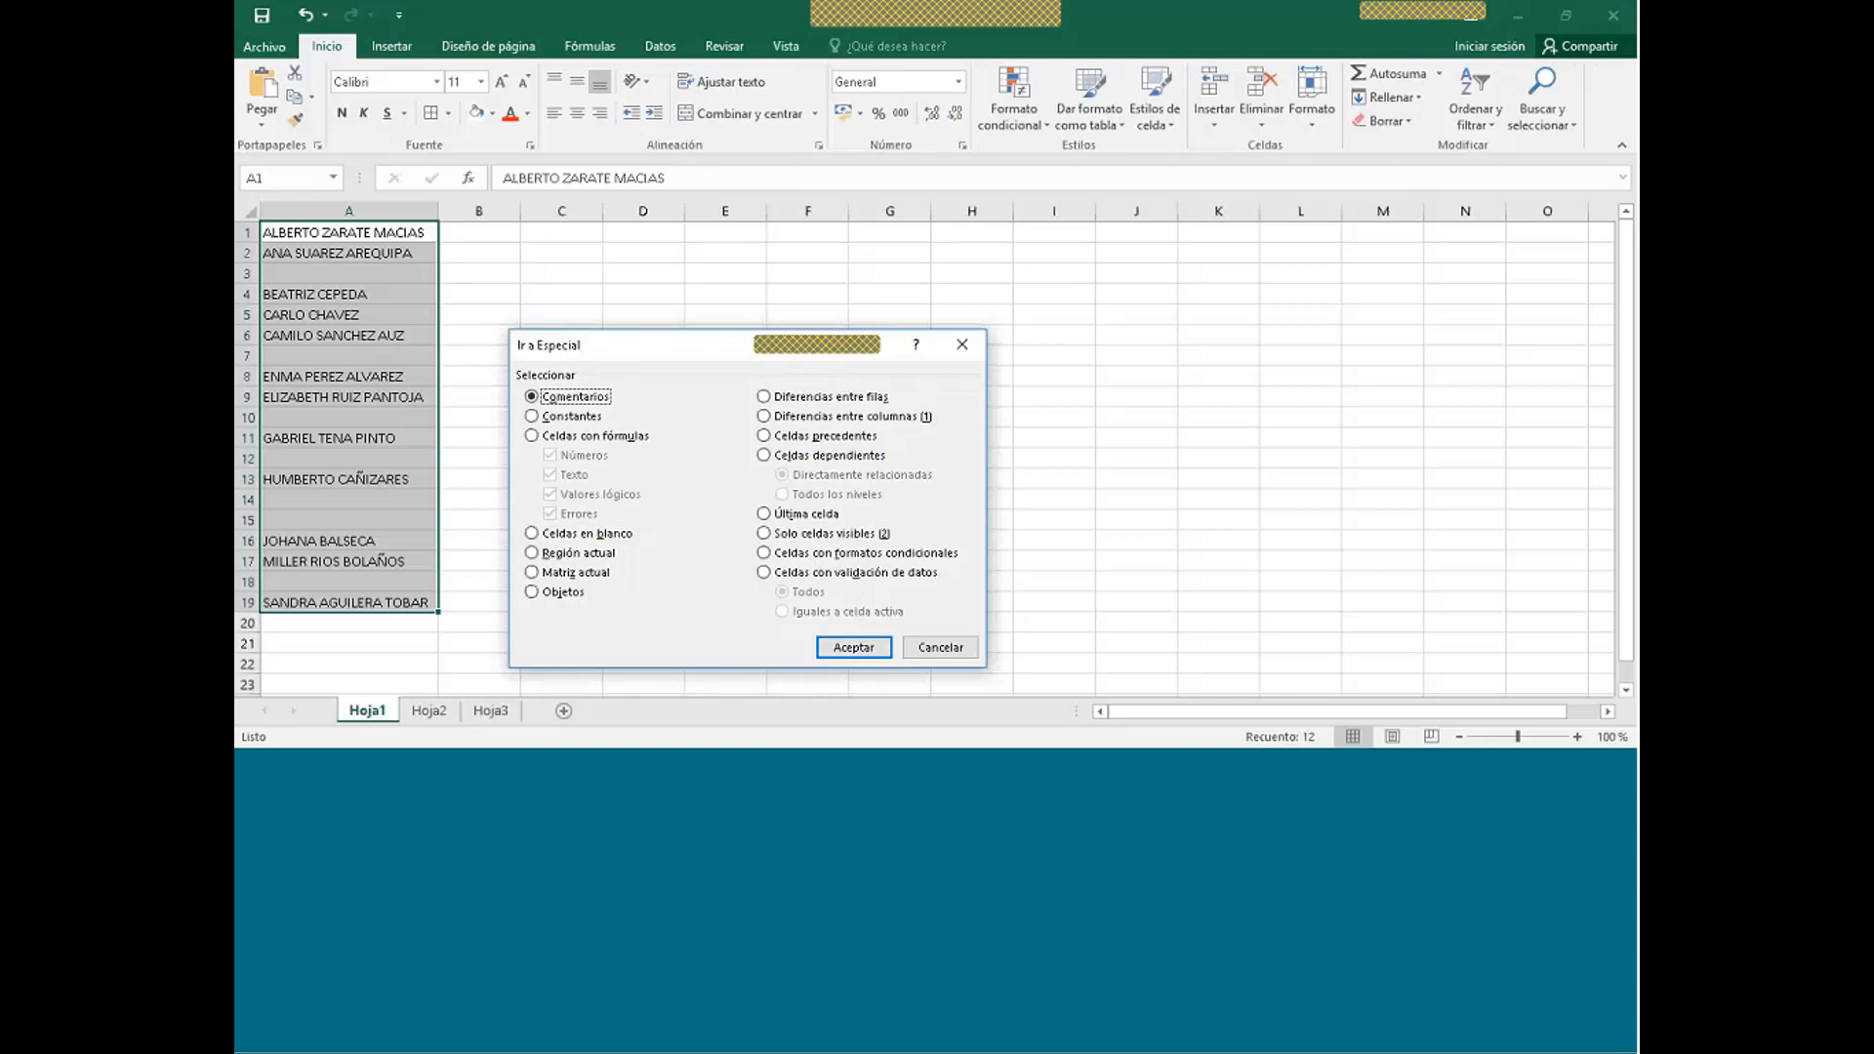
{"action": "left_click", "coordinate": [531, 534]}
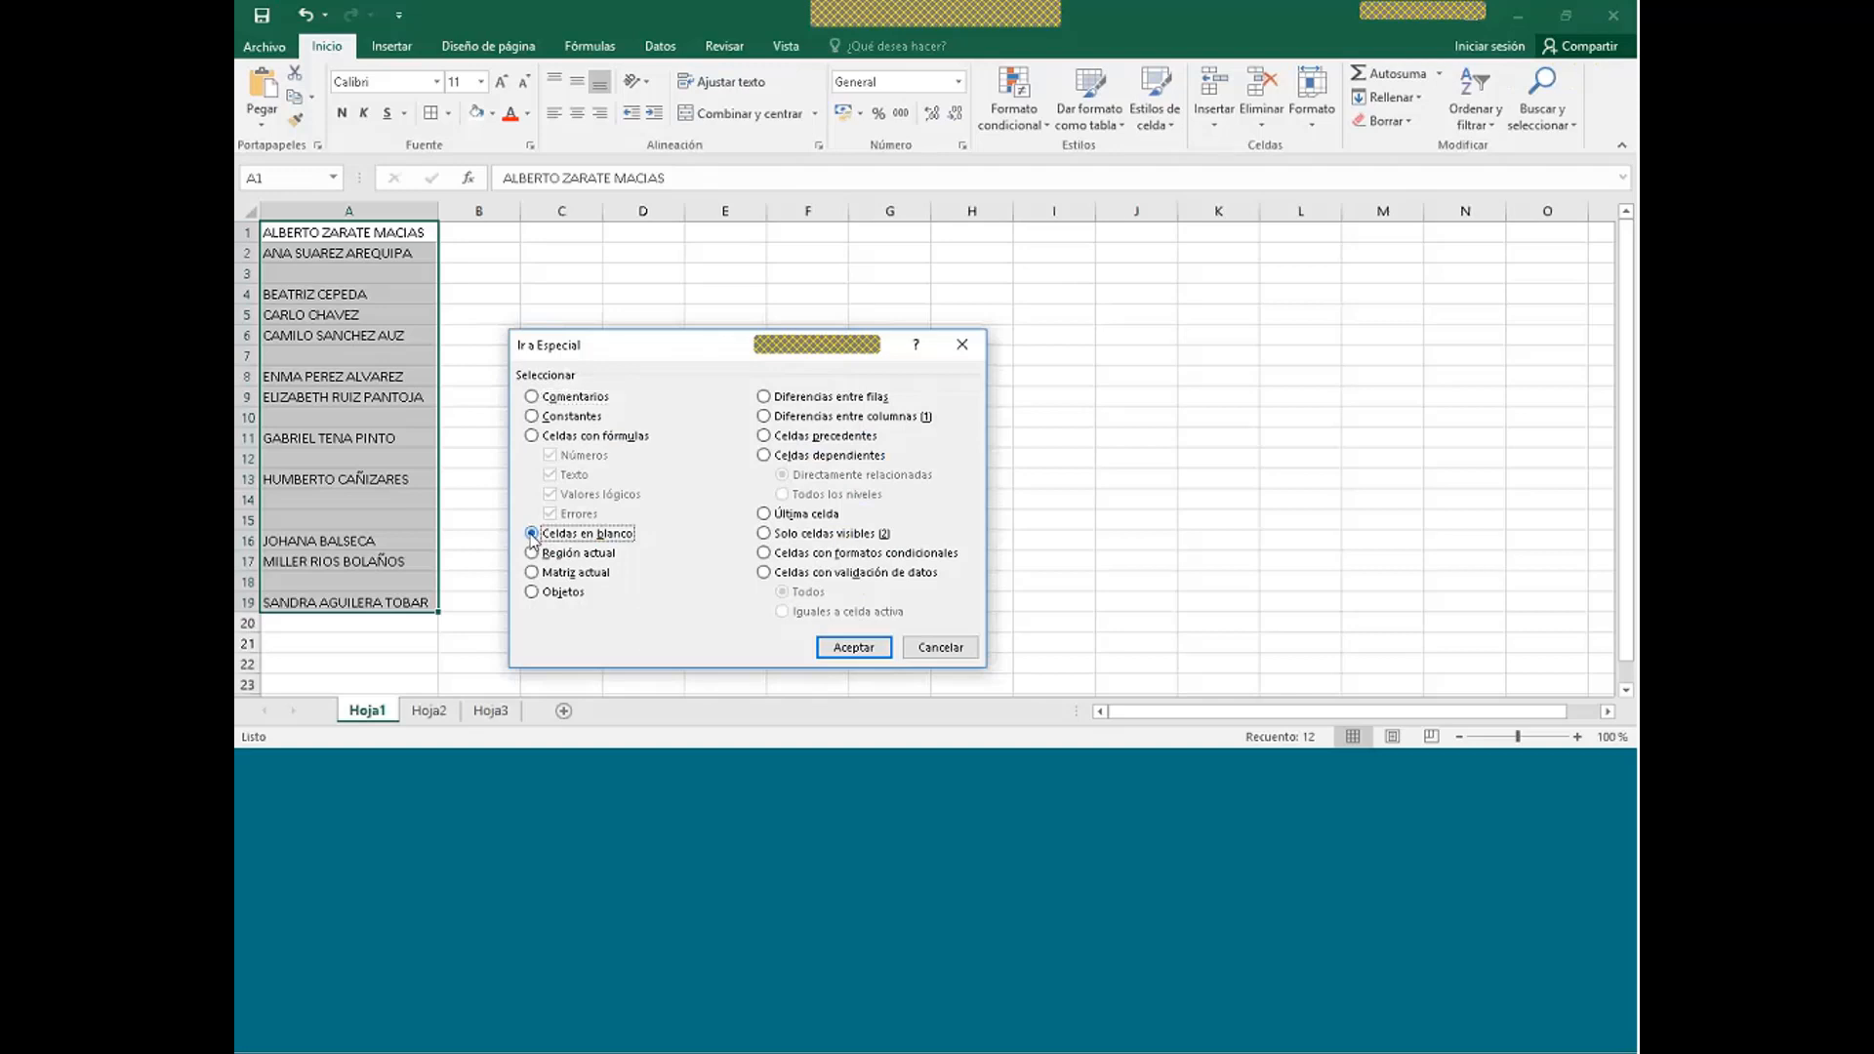
{"action": "left_click", "coordinate": [835, 649]}
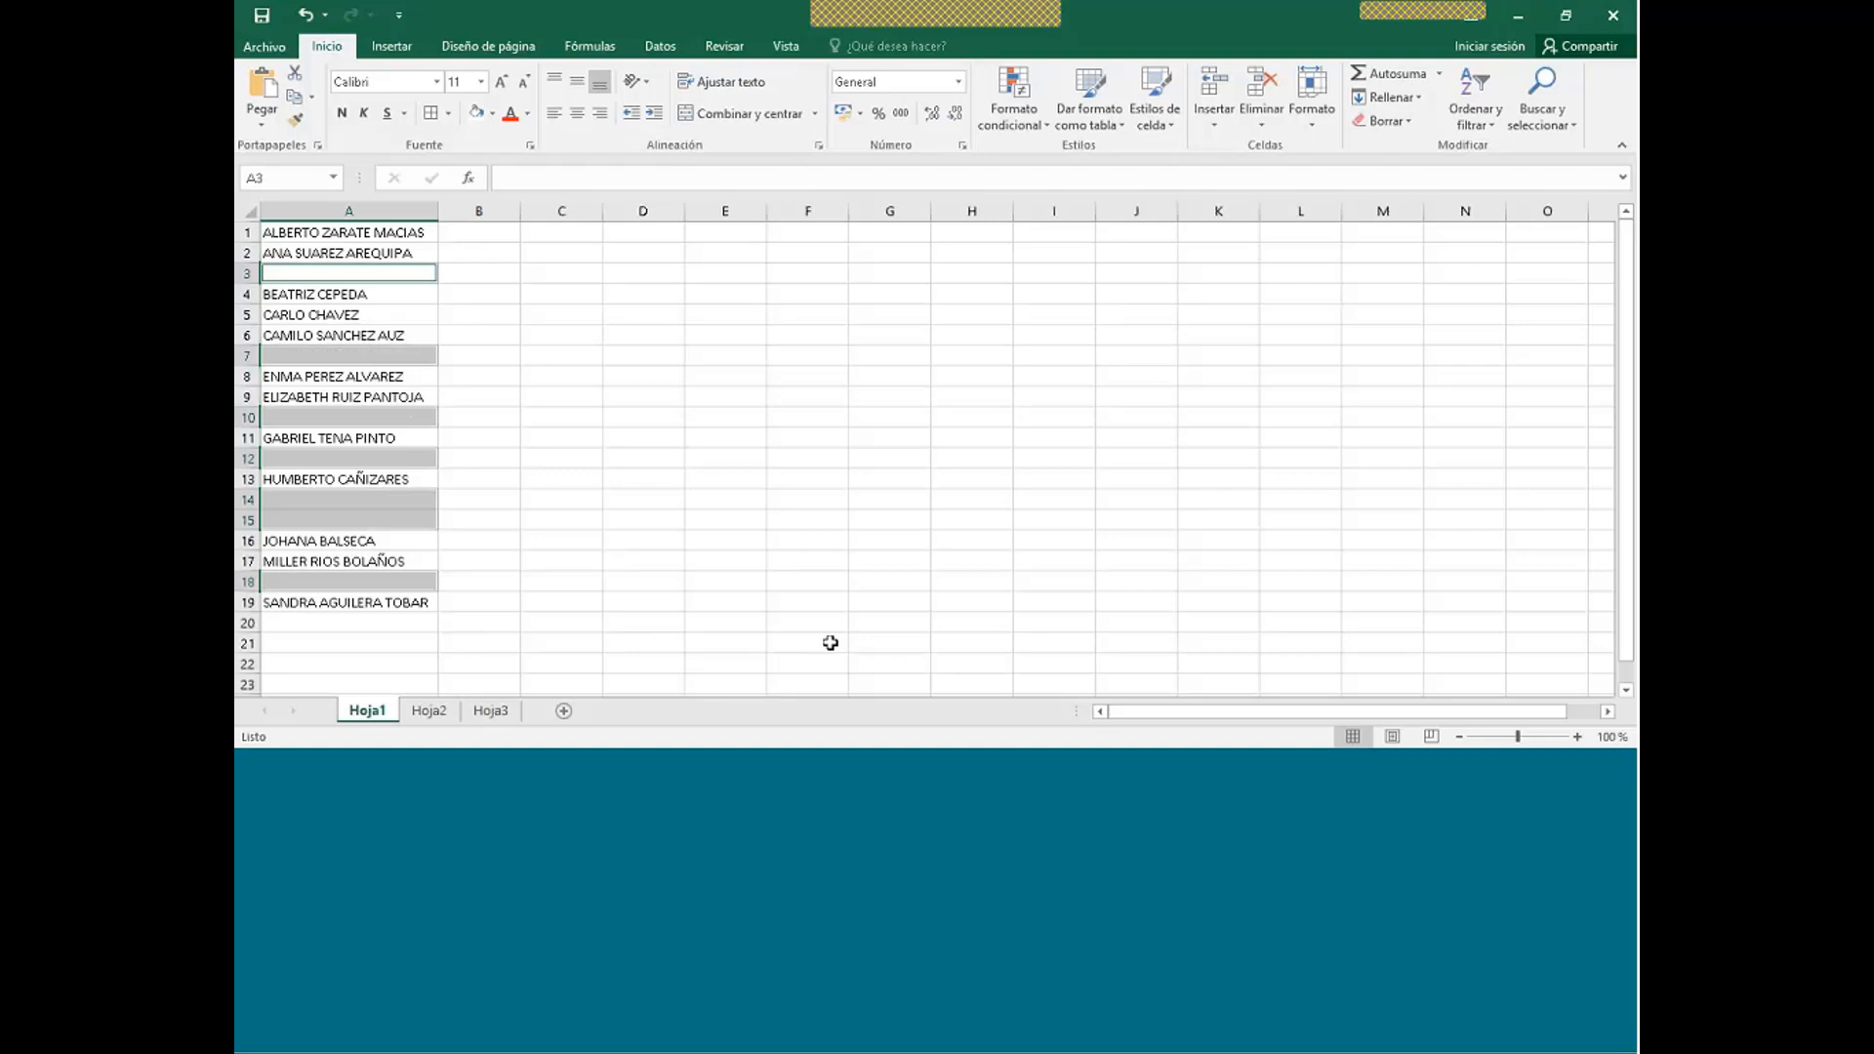
{"action": "key", "text": "ctrl+minus"}
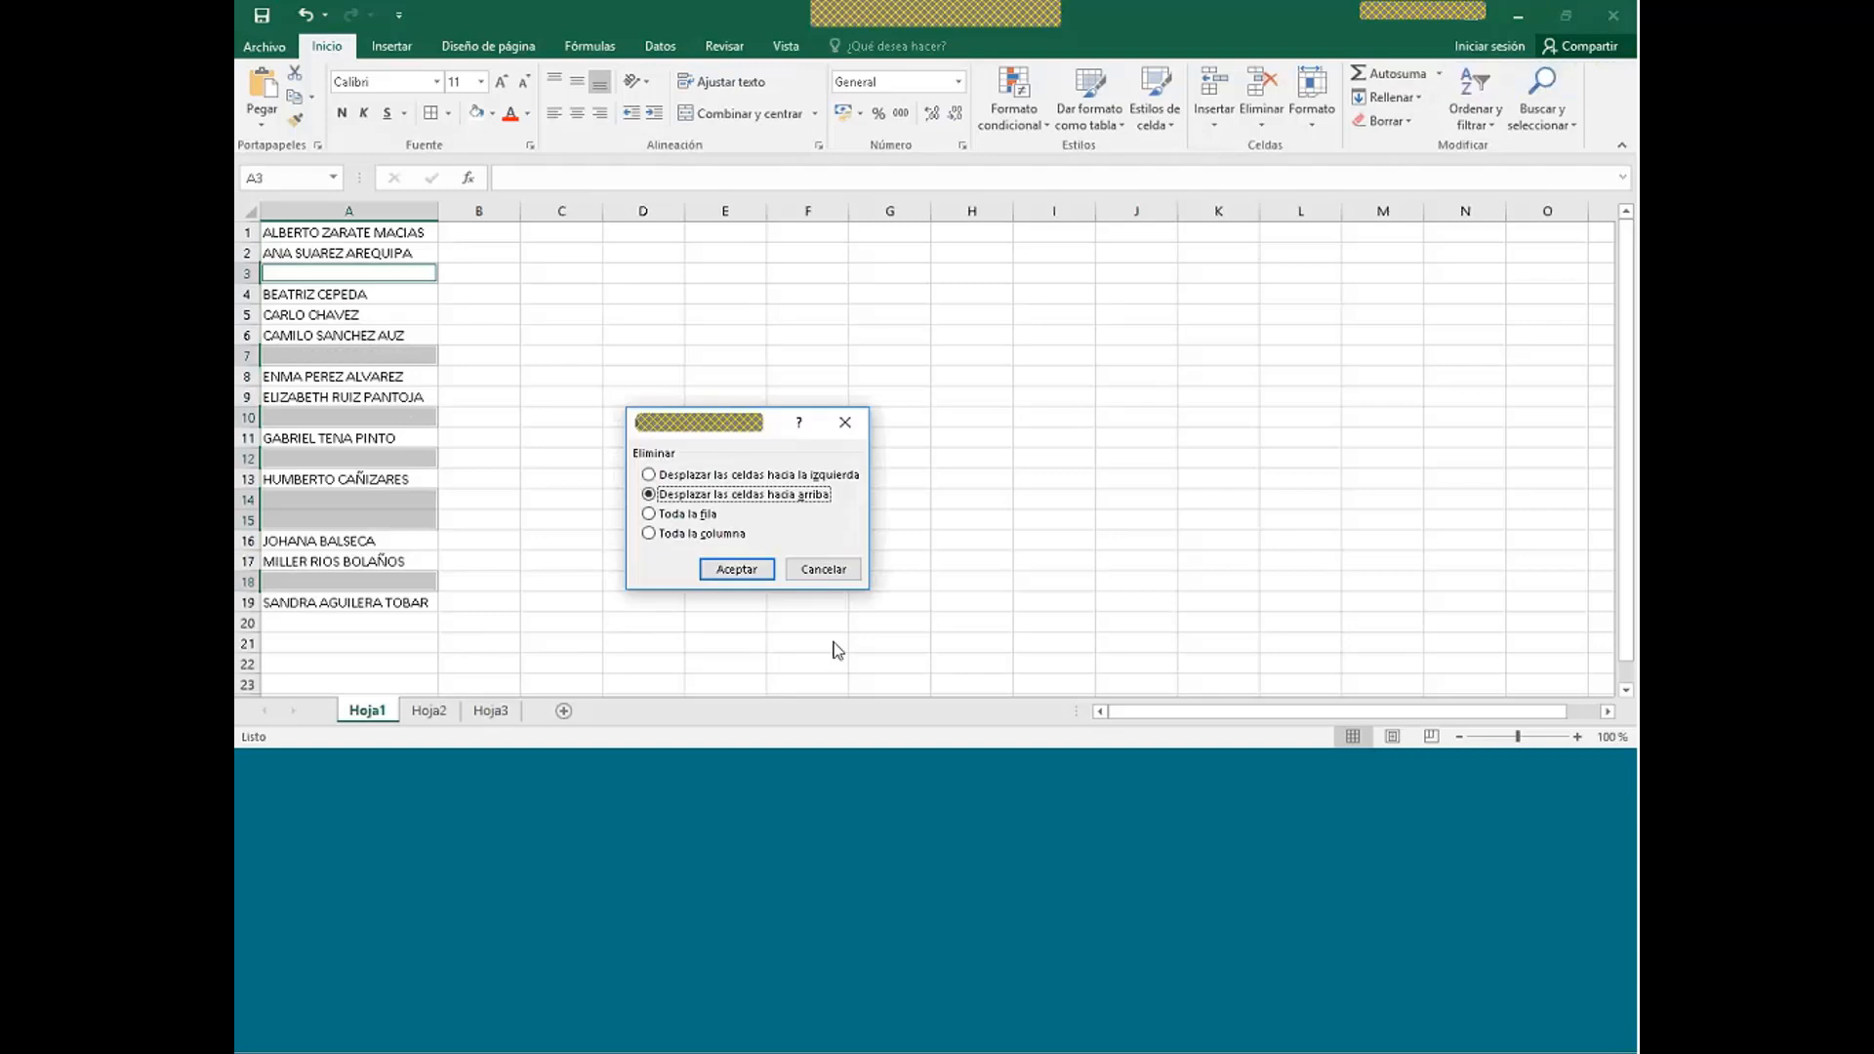
{"action": "left_click", "coordinate": [762, 570]}
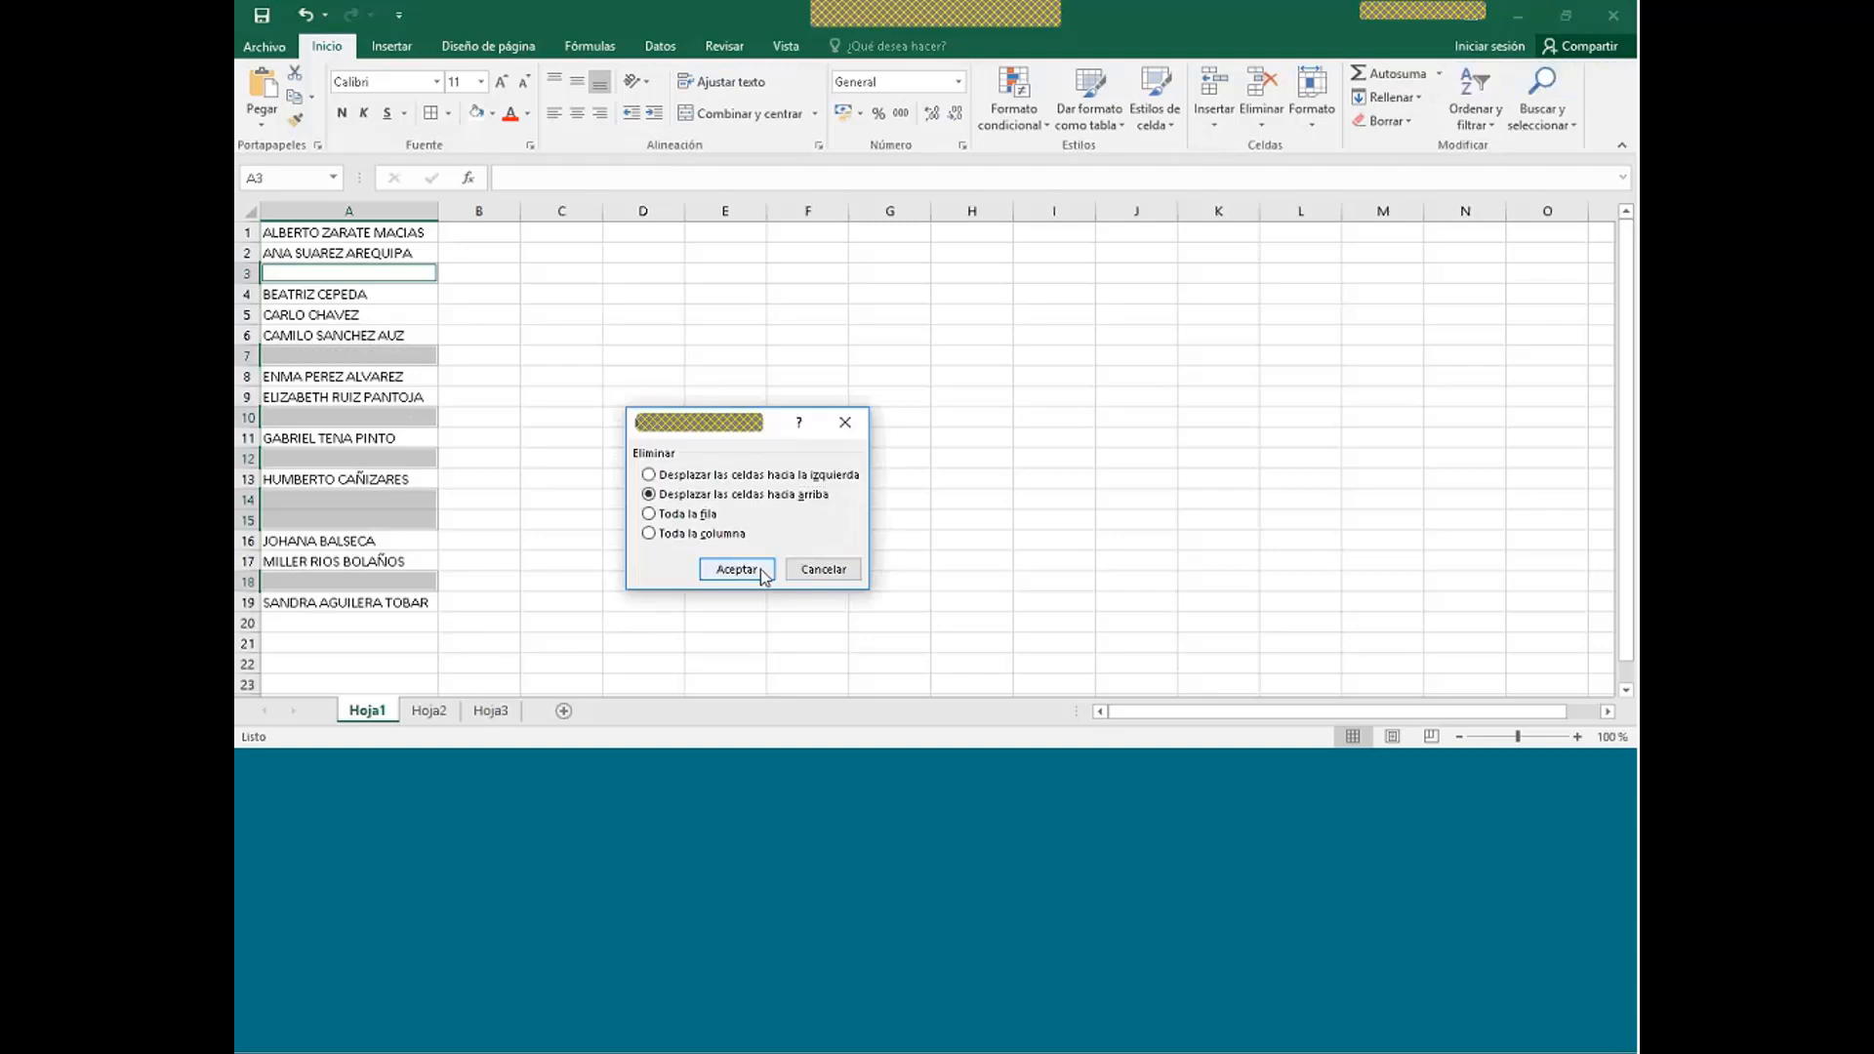
{"action": "left_click", "coordinate": [763, 574]}
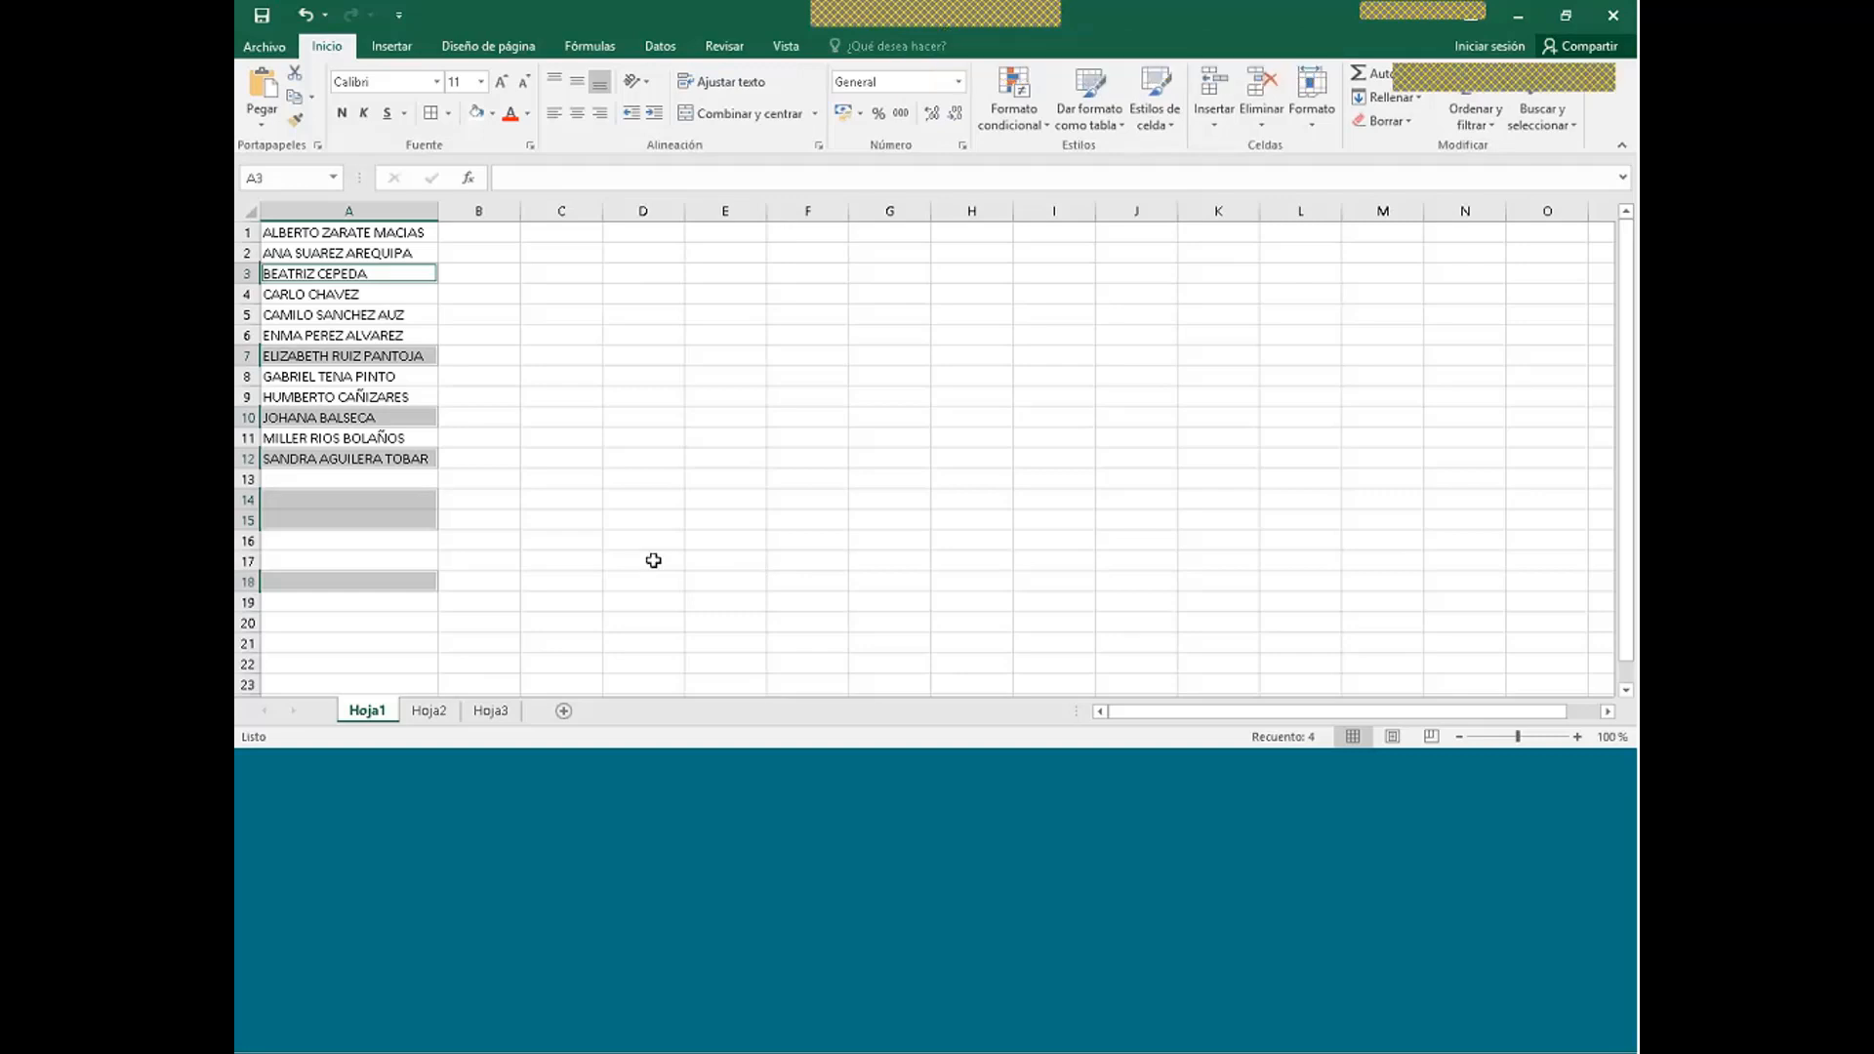
- On Hoja2, select only the blank cells in the PROVINCIAS list A2:A17
{"action": "left_click", "coordinate": [439, 719]}
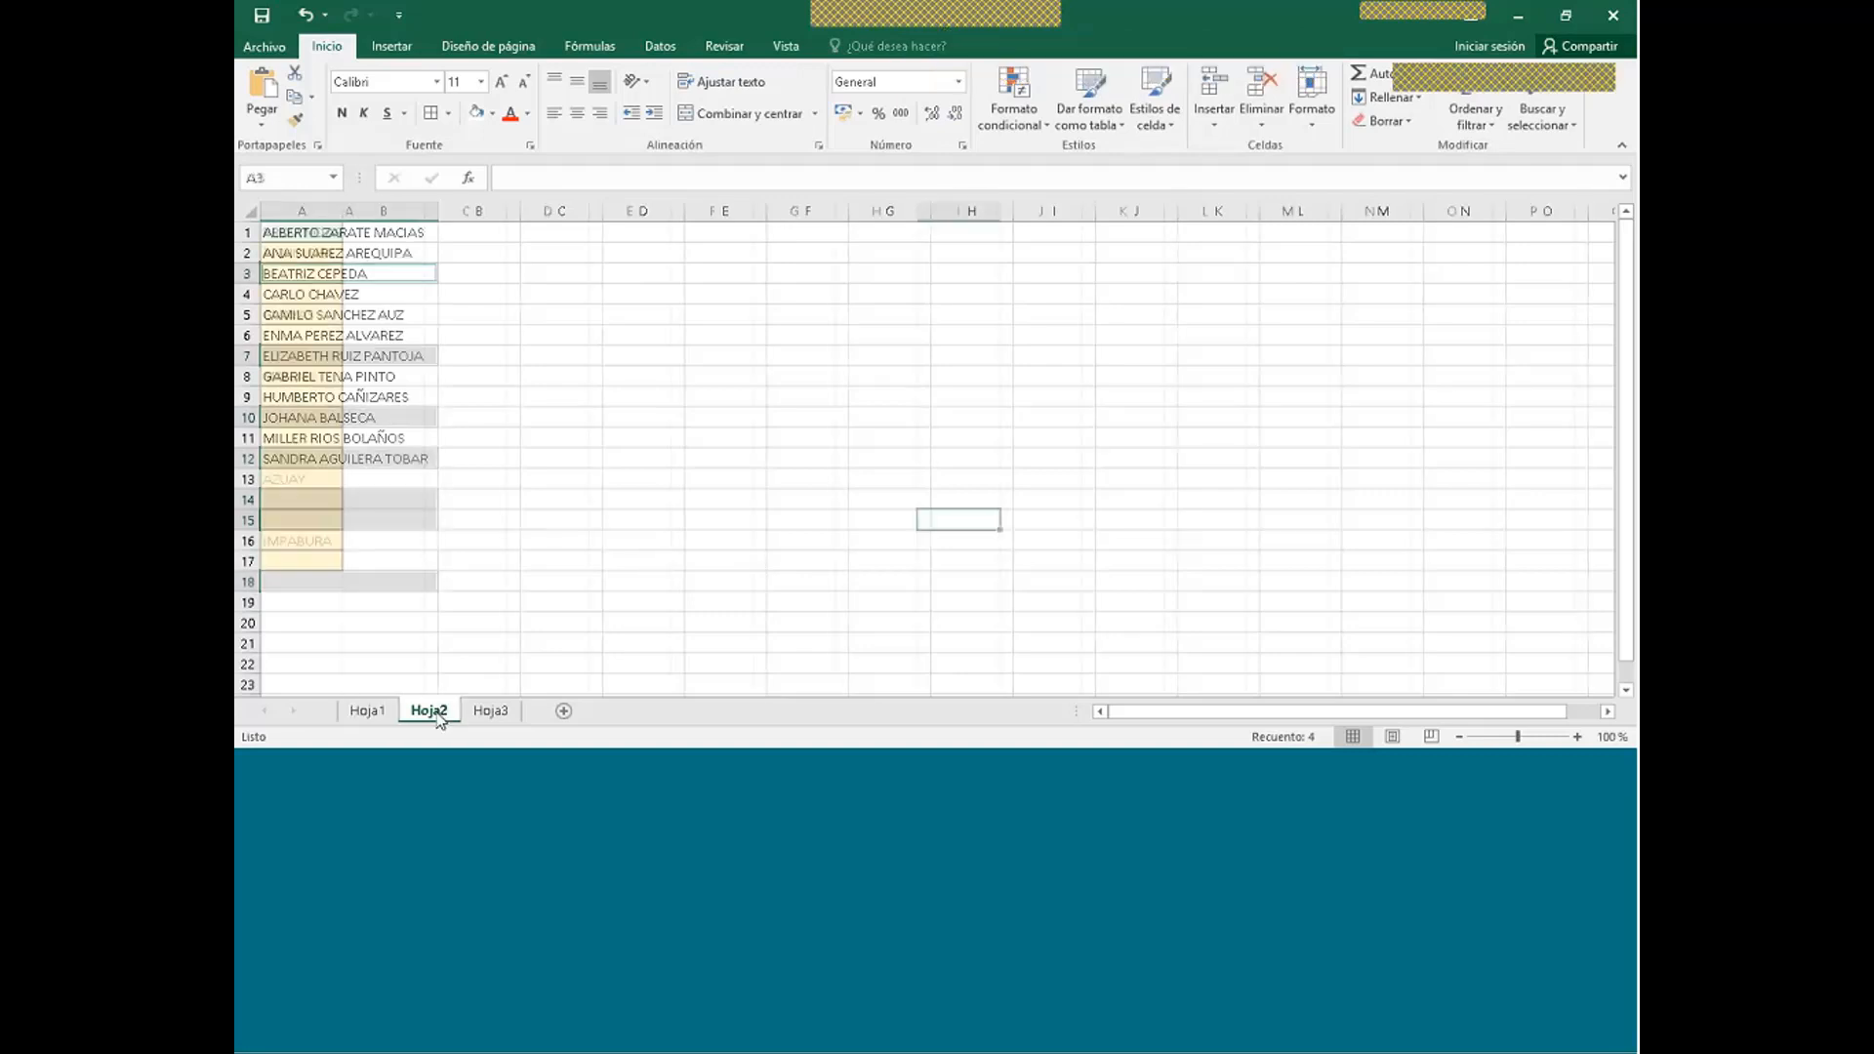
{"action": "left_click", "coordinate": [489, 495]}
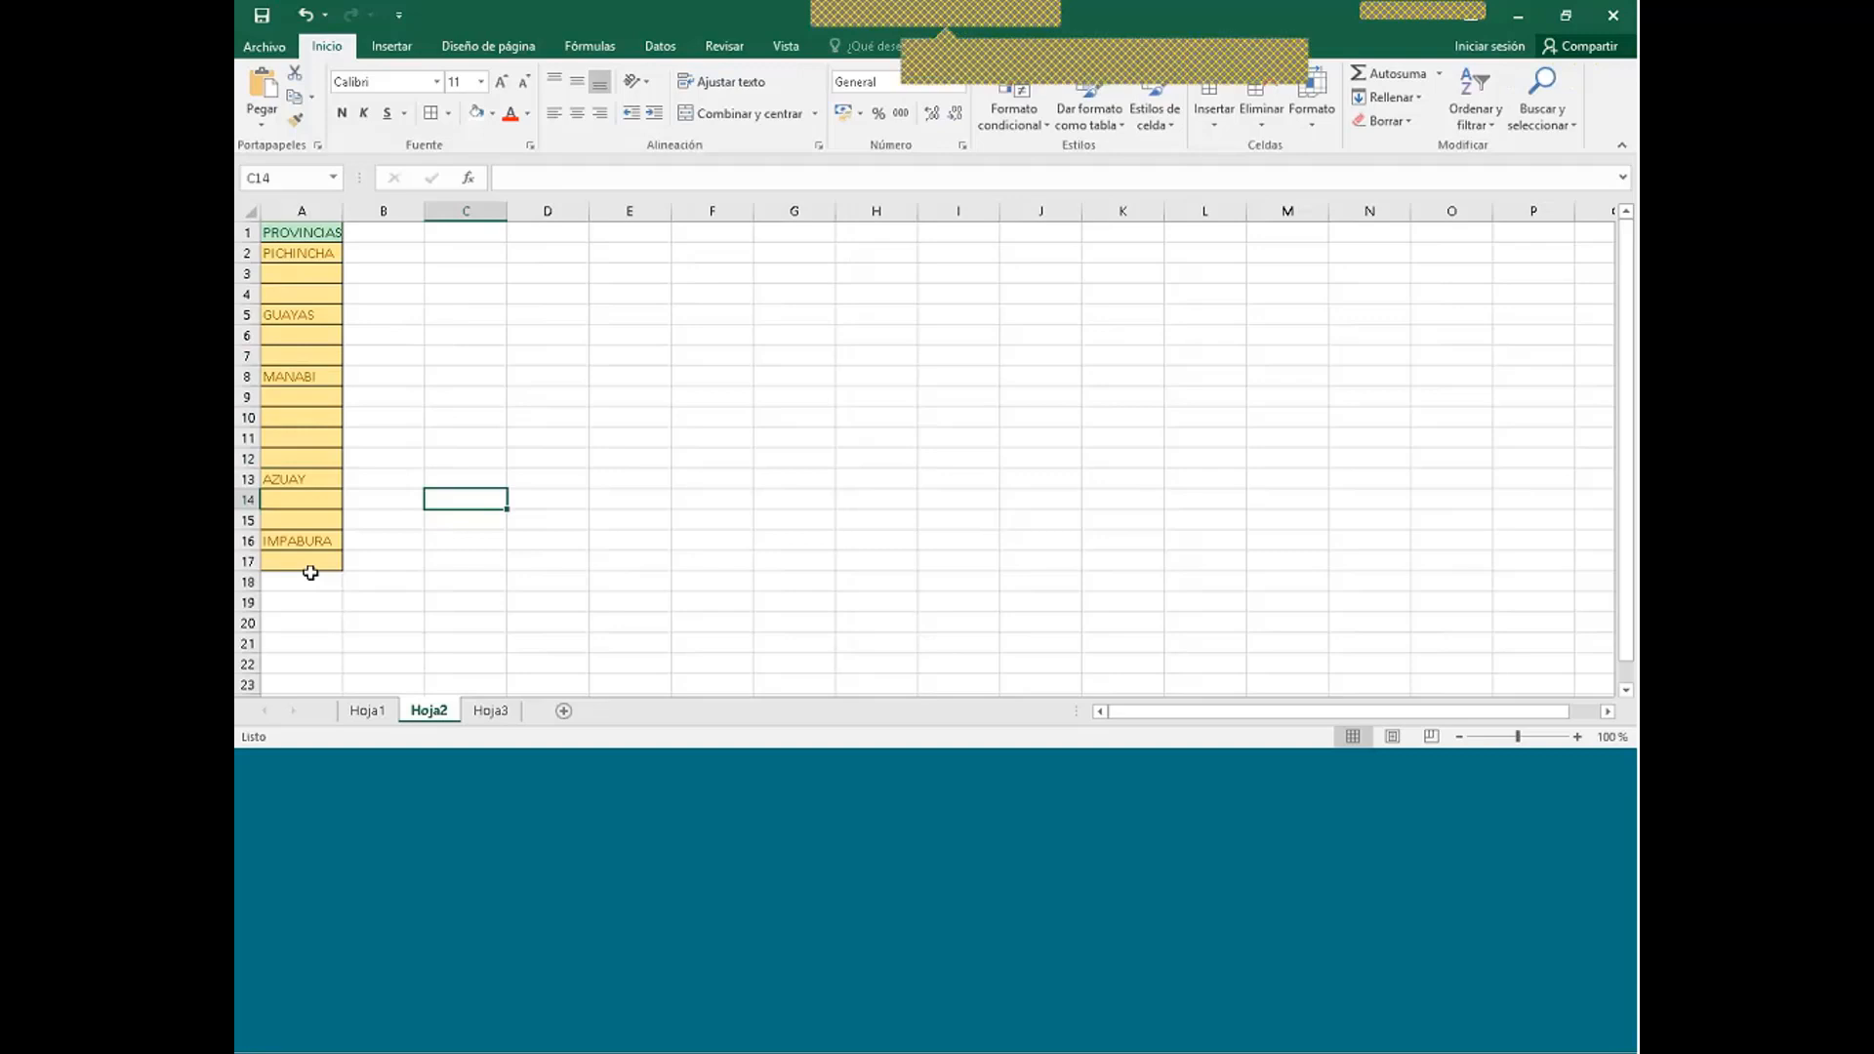
{"action": "left_click", "coordinate": [307, 250]}
{"action": "left_click_drag", "start_coordinate": [308, 249], "coordinate": [306, 556]}
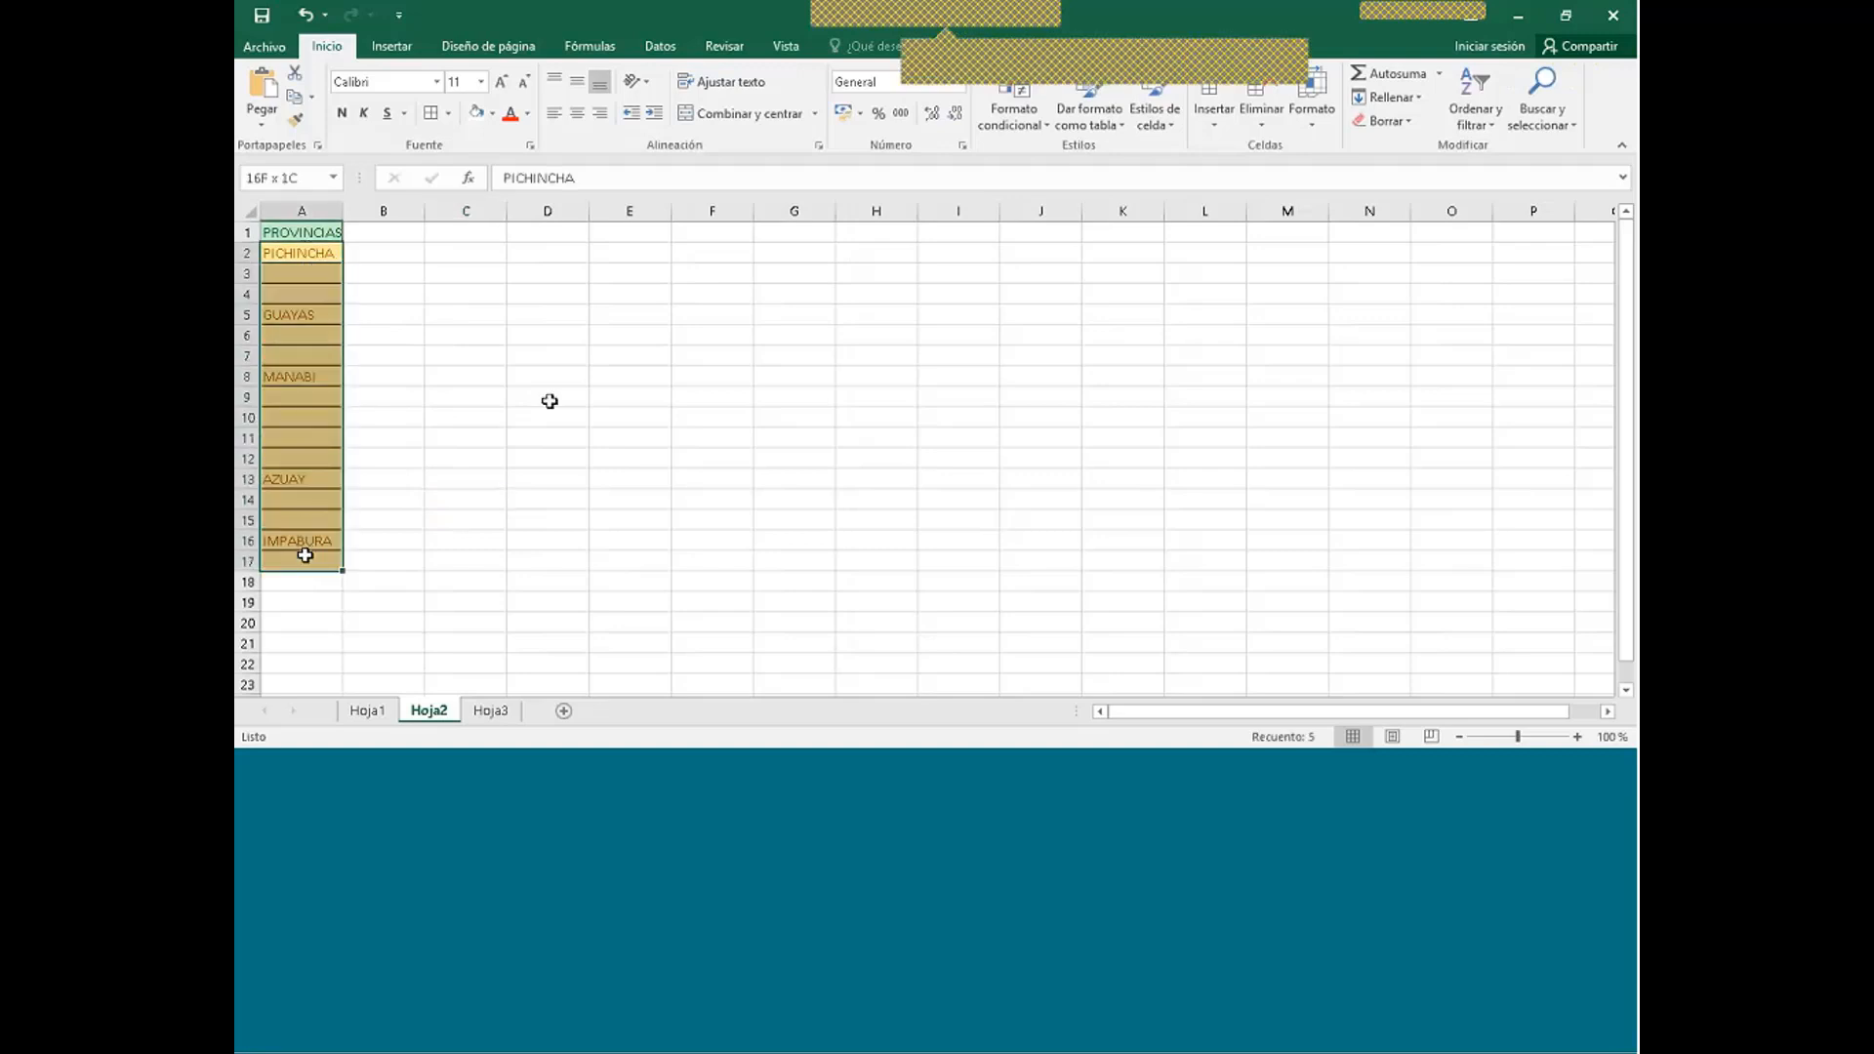
{"action": "left_click", "coordinate": [528, 369]}
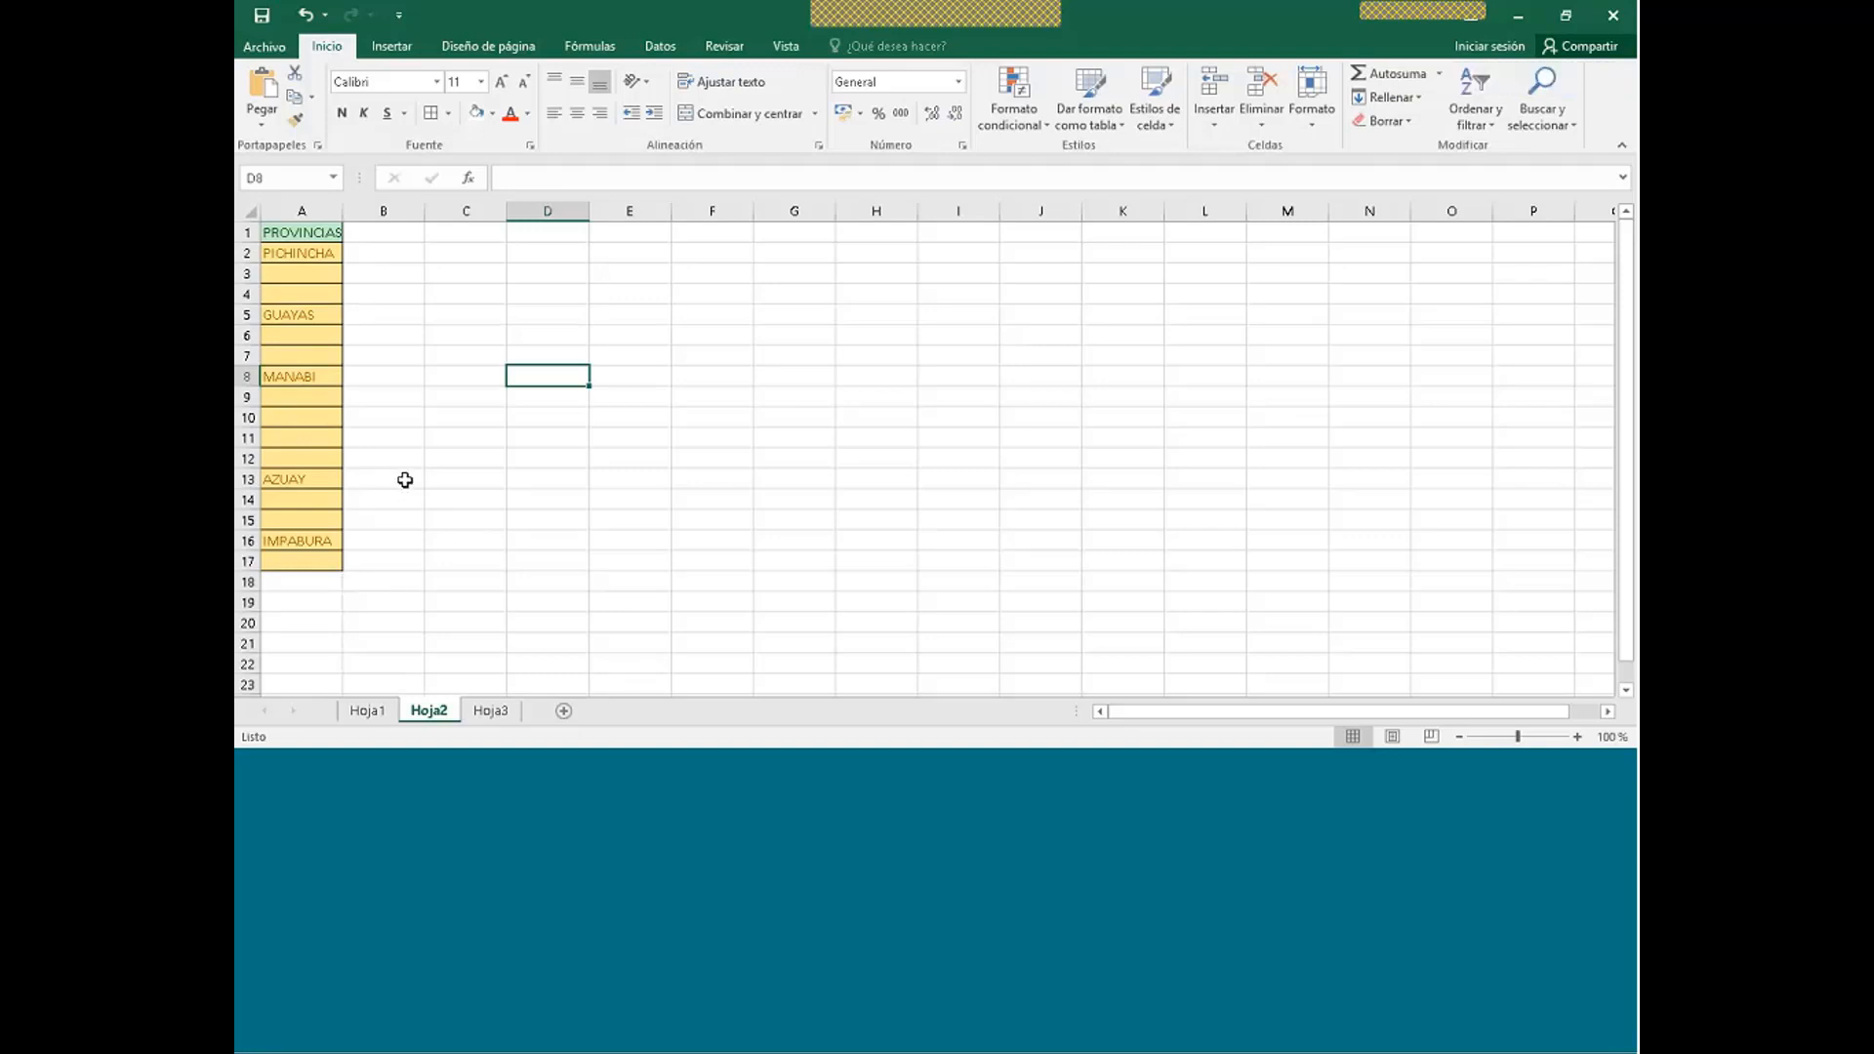
{"action": "left_click", "coordinate": [309, 254]}
{"action": "left_click_drag", "start_coordinate": [309, 254], "coordinate": [306, 558]}
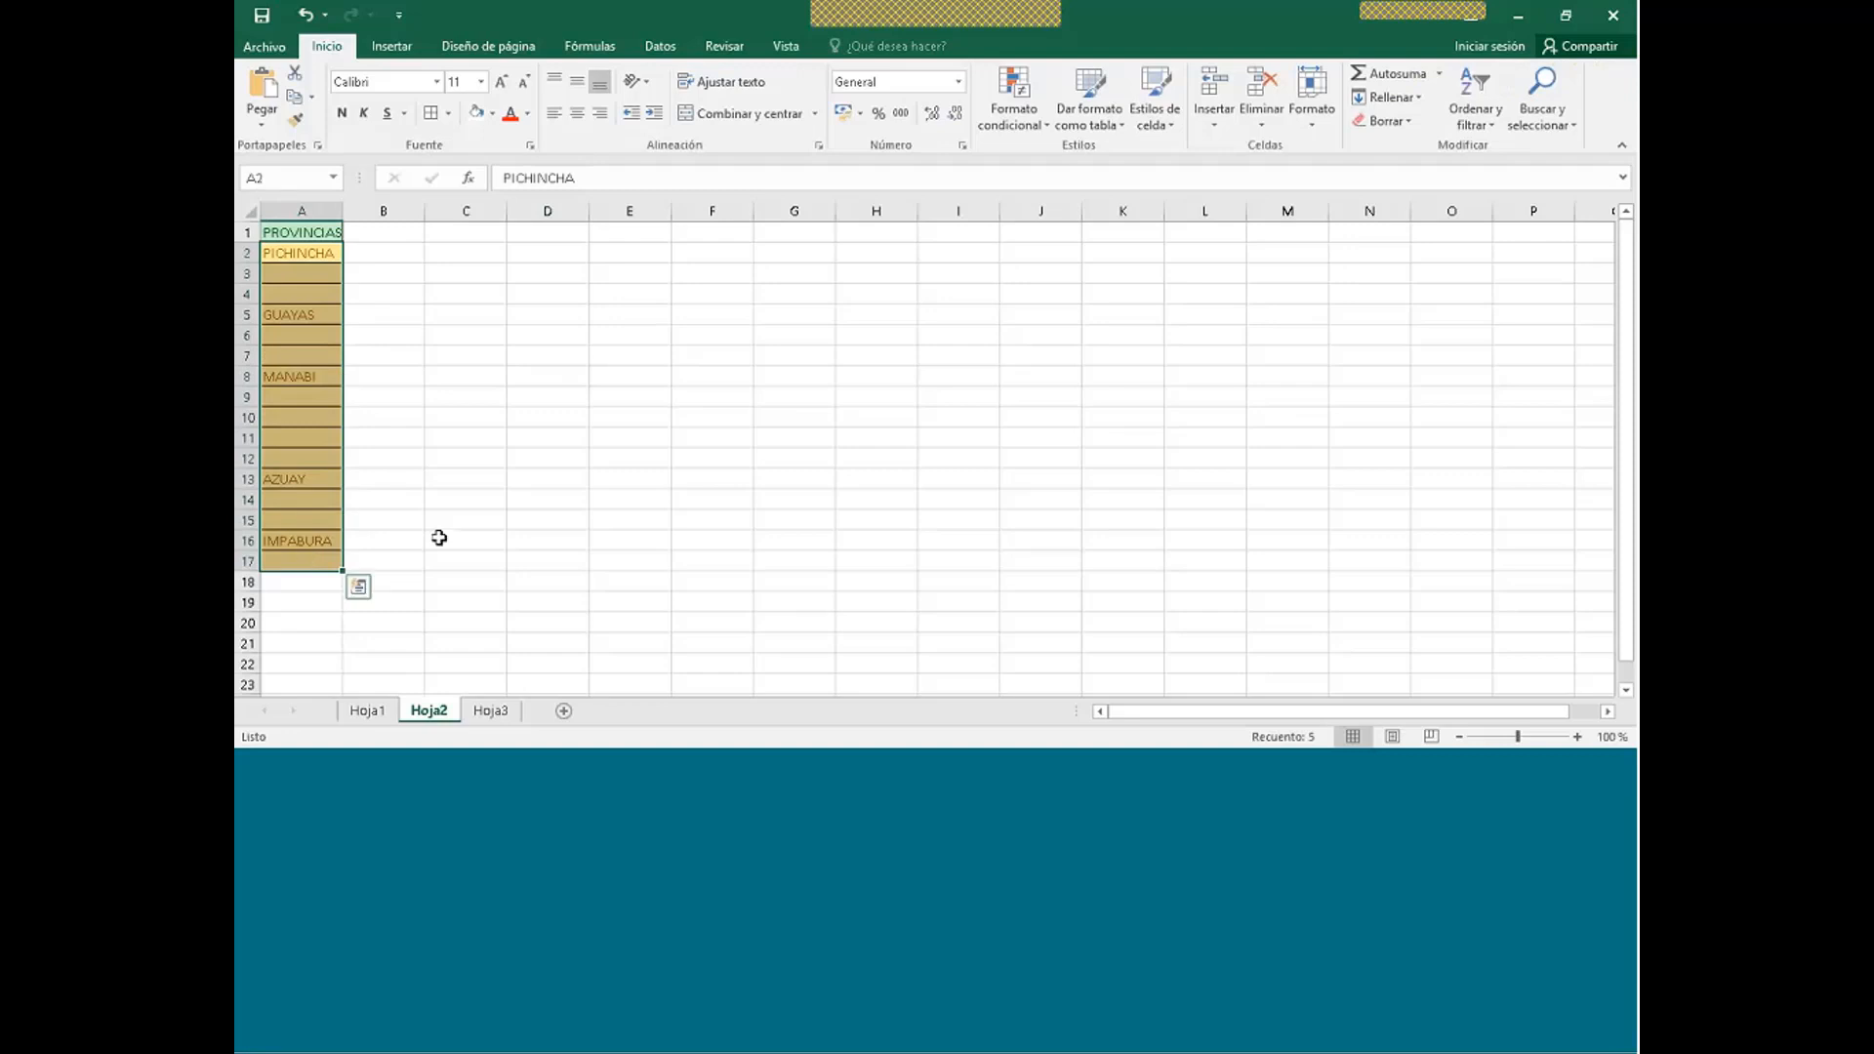
{"action": "key", "text": "F5"}
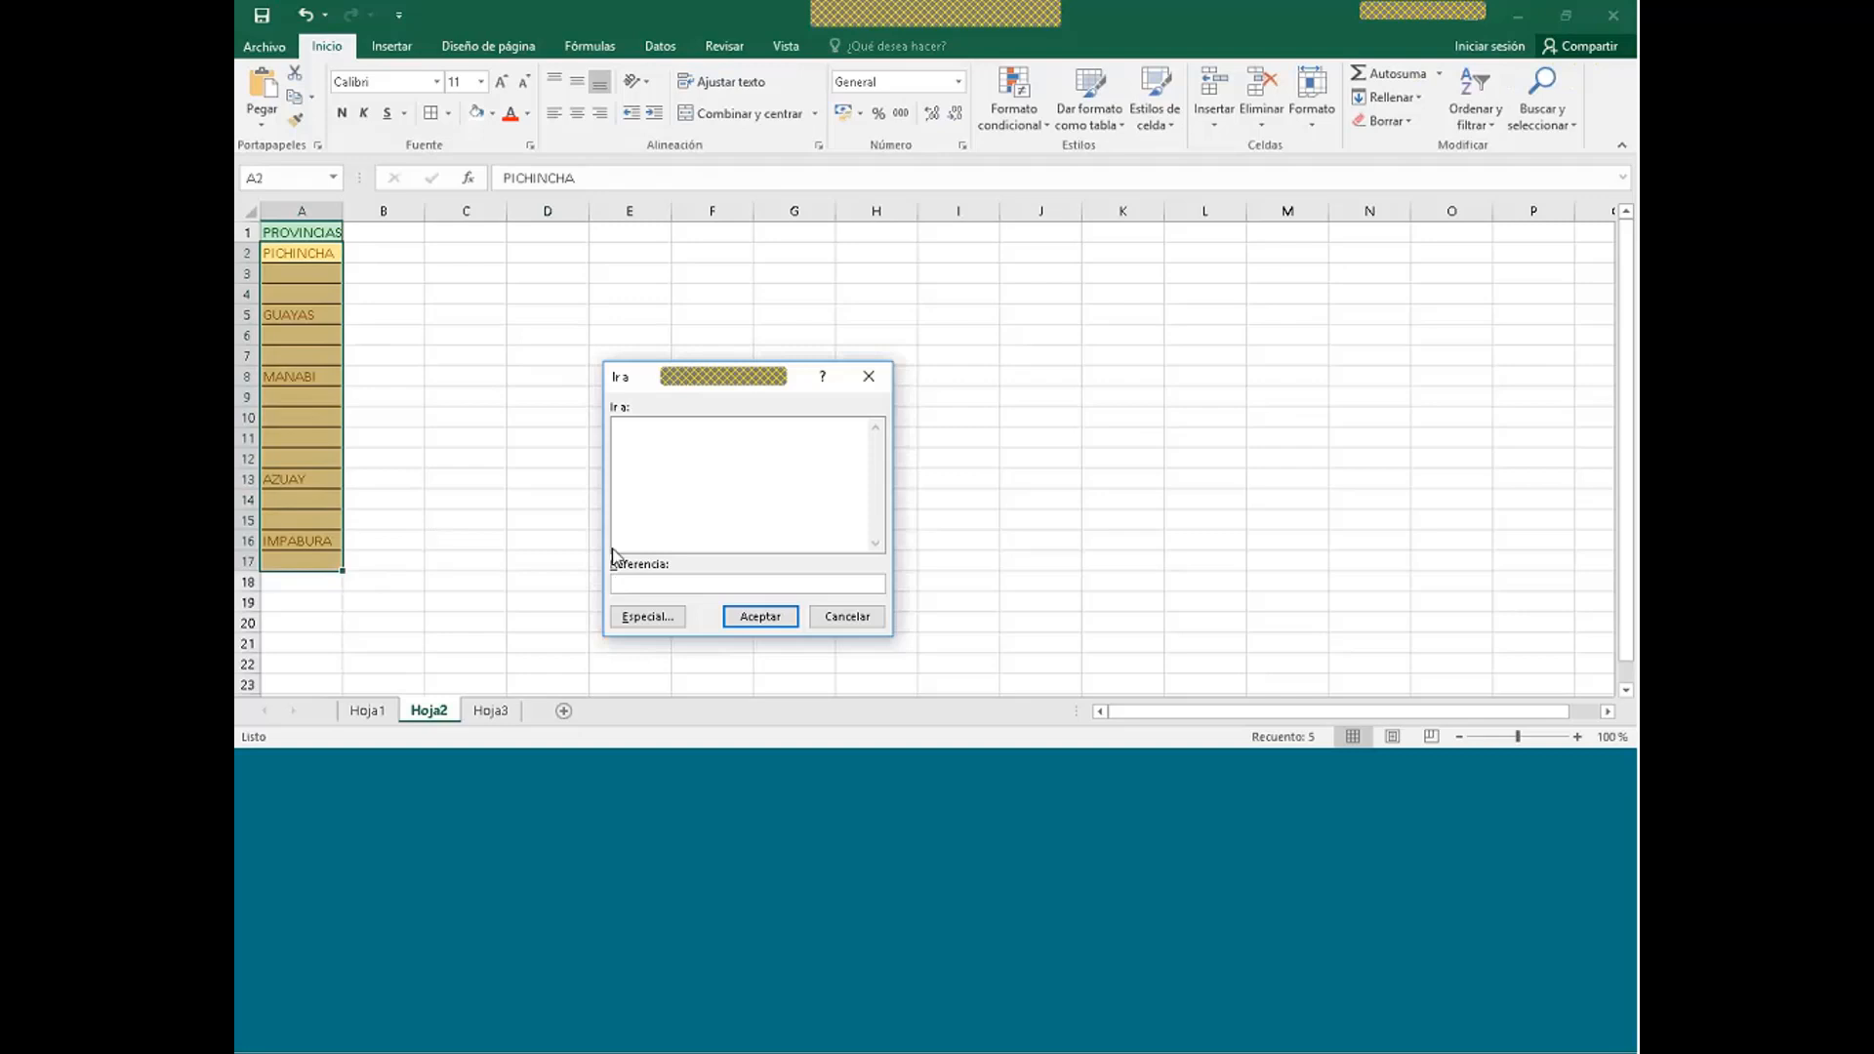
{"action": "left_click", "coordinate": [642, 617]}
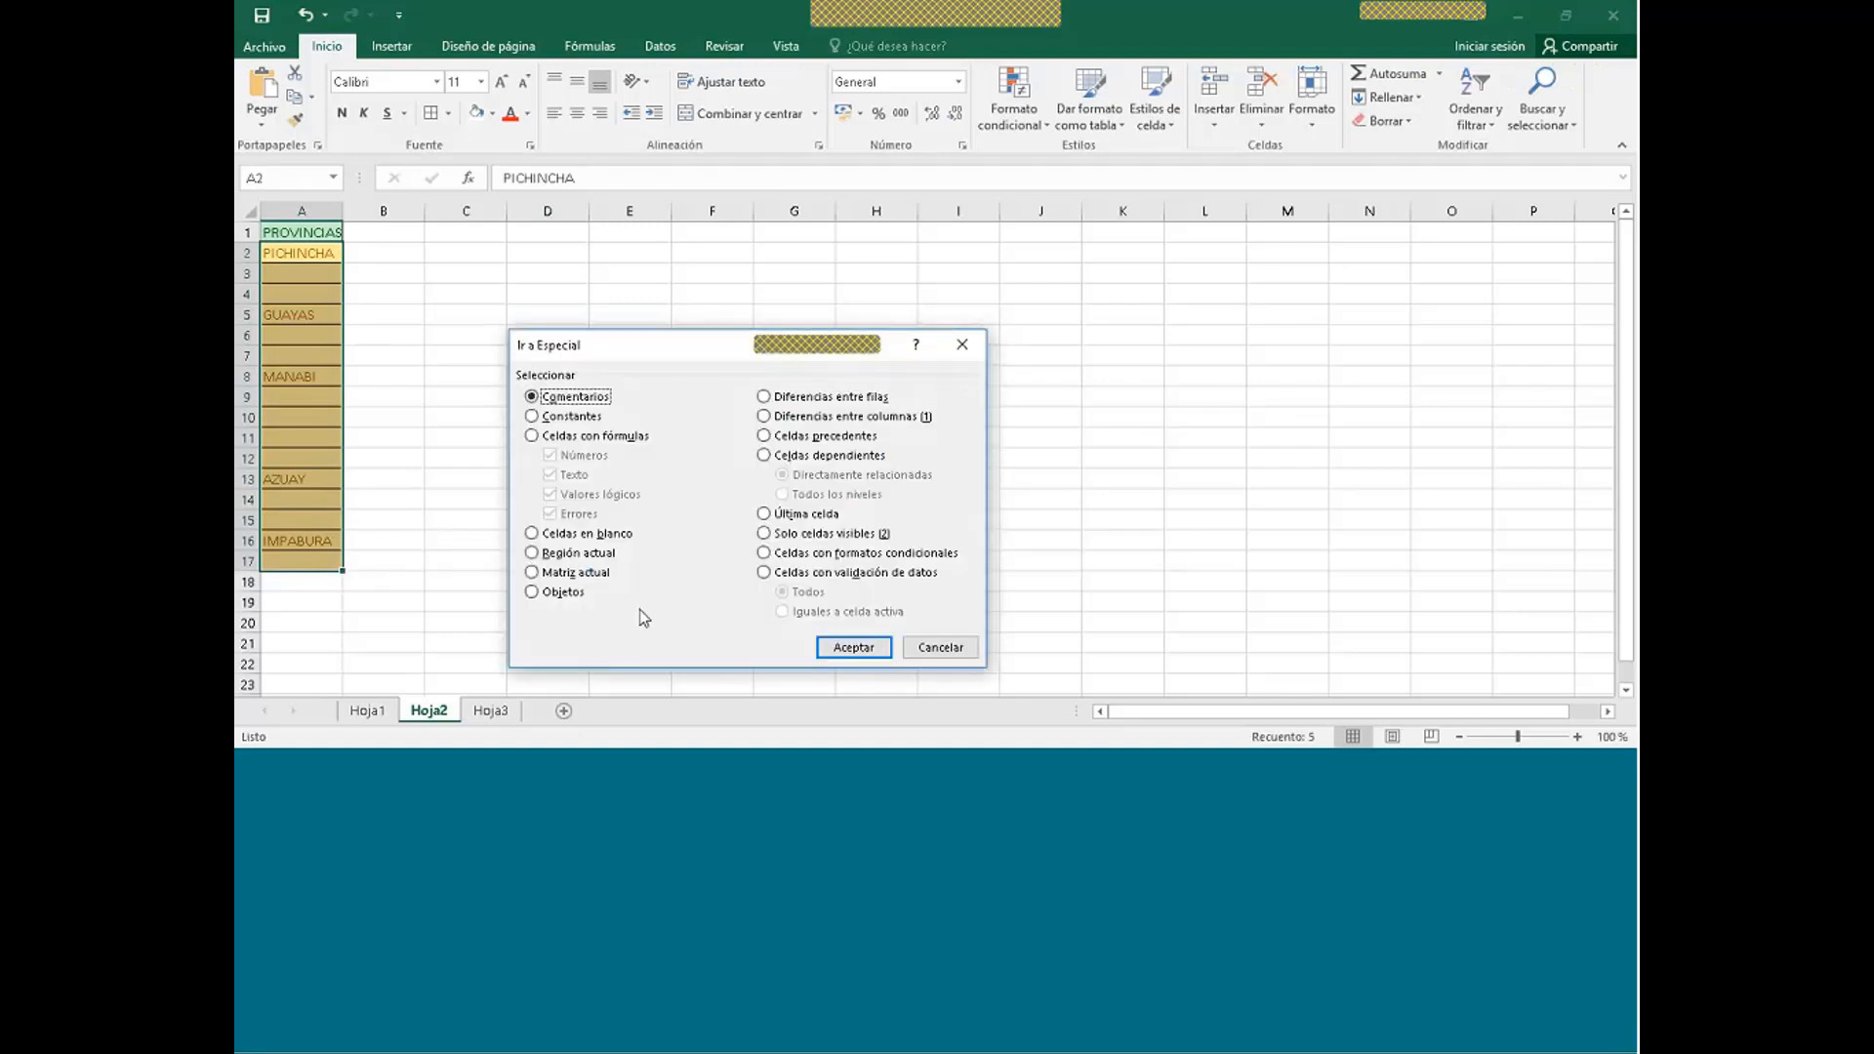
{"action": "left_click", "coordinate": [531, 533]}
{"action": "left_click", "coordinate": [851, 647]}
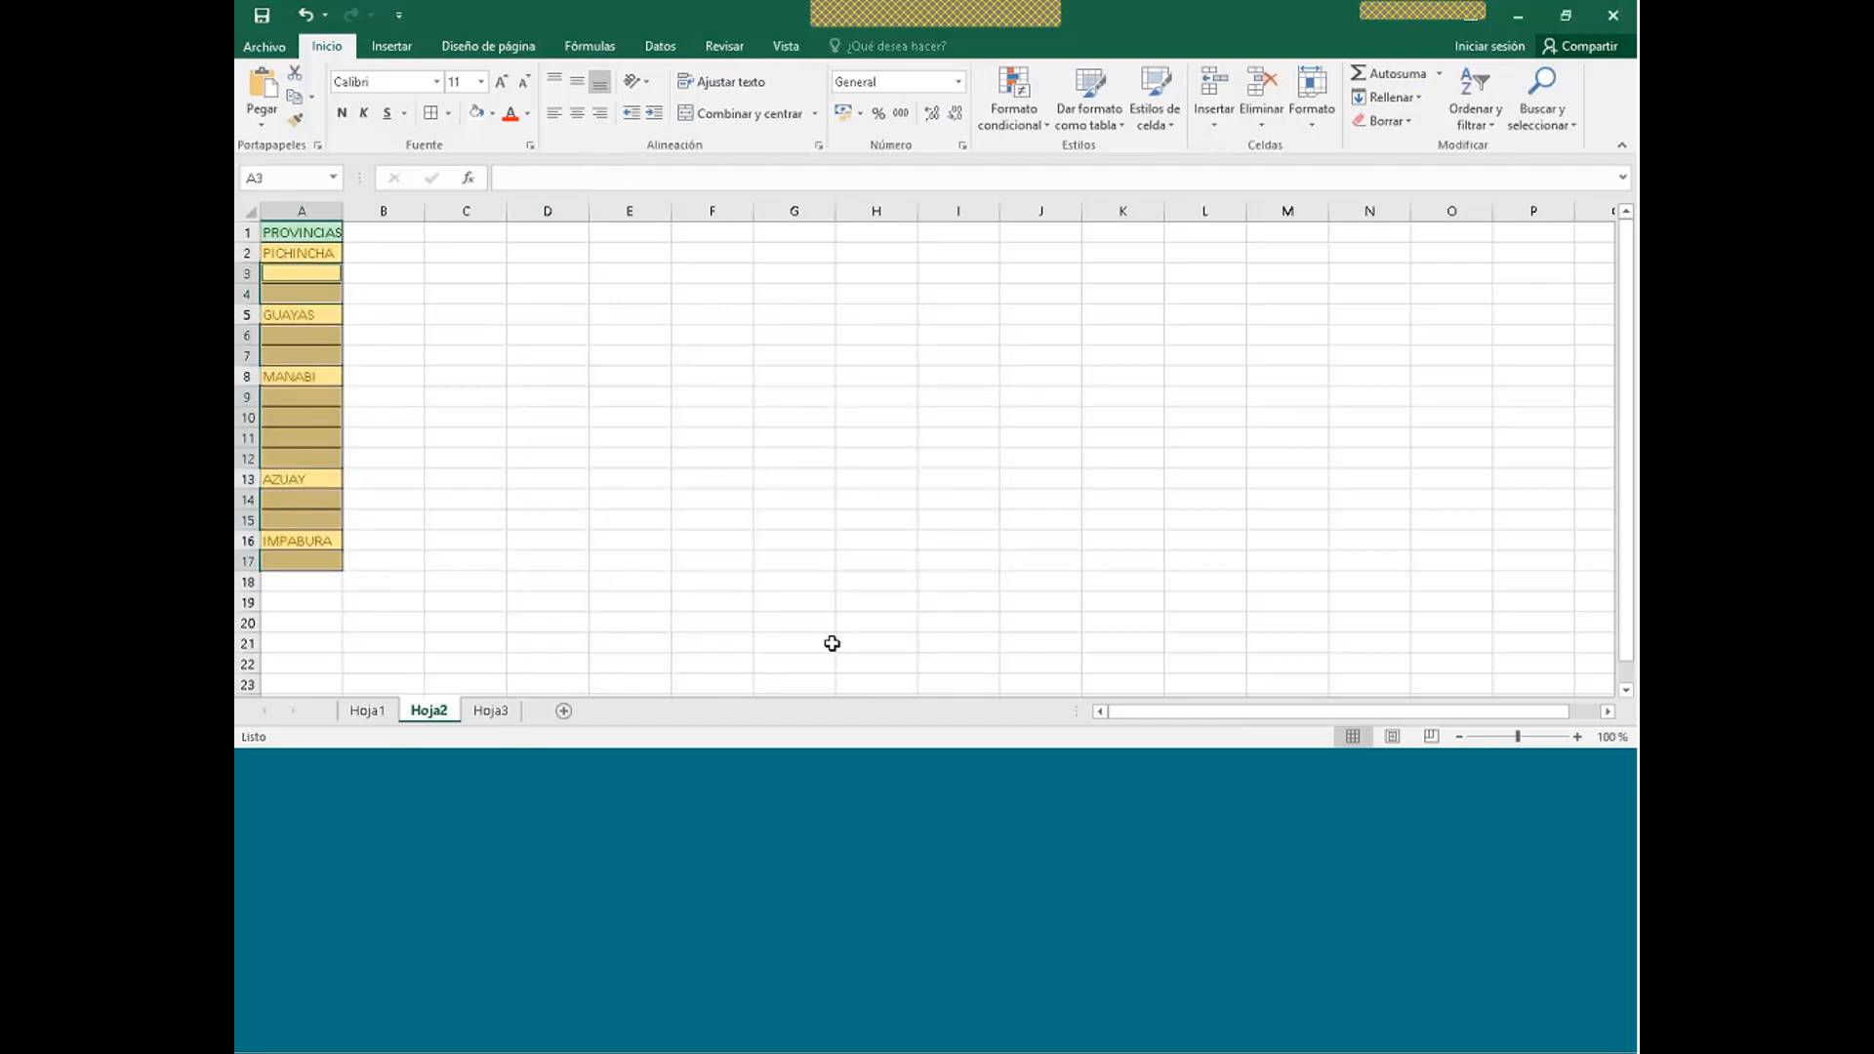
- Fill all selected blanks at once with =A2, repeating the province above
{"action": "type", "text": "="}
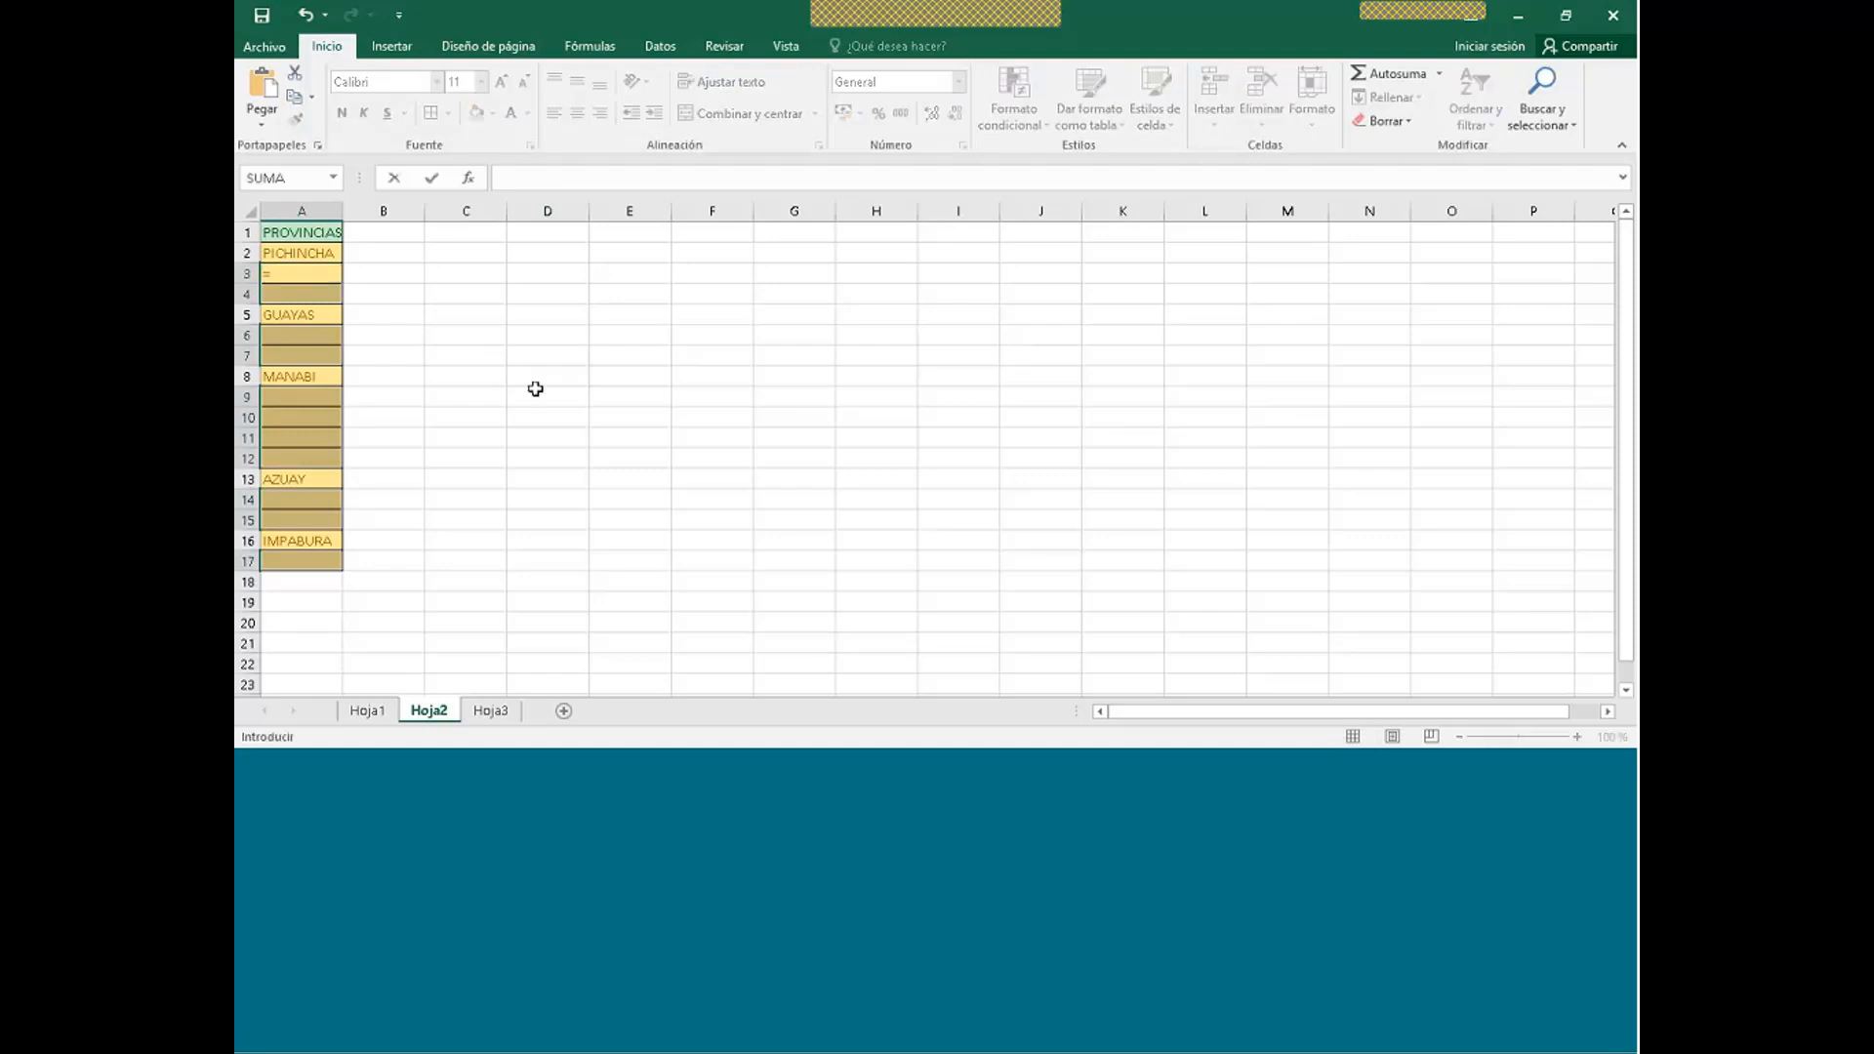
{"action": "left_click", "coordinate": [315, 256]}
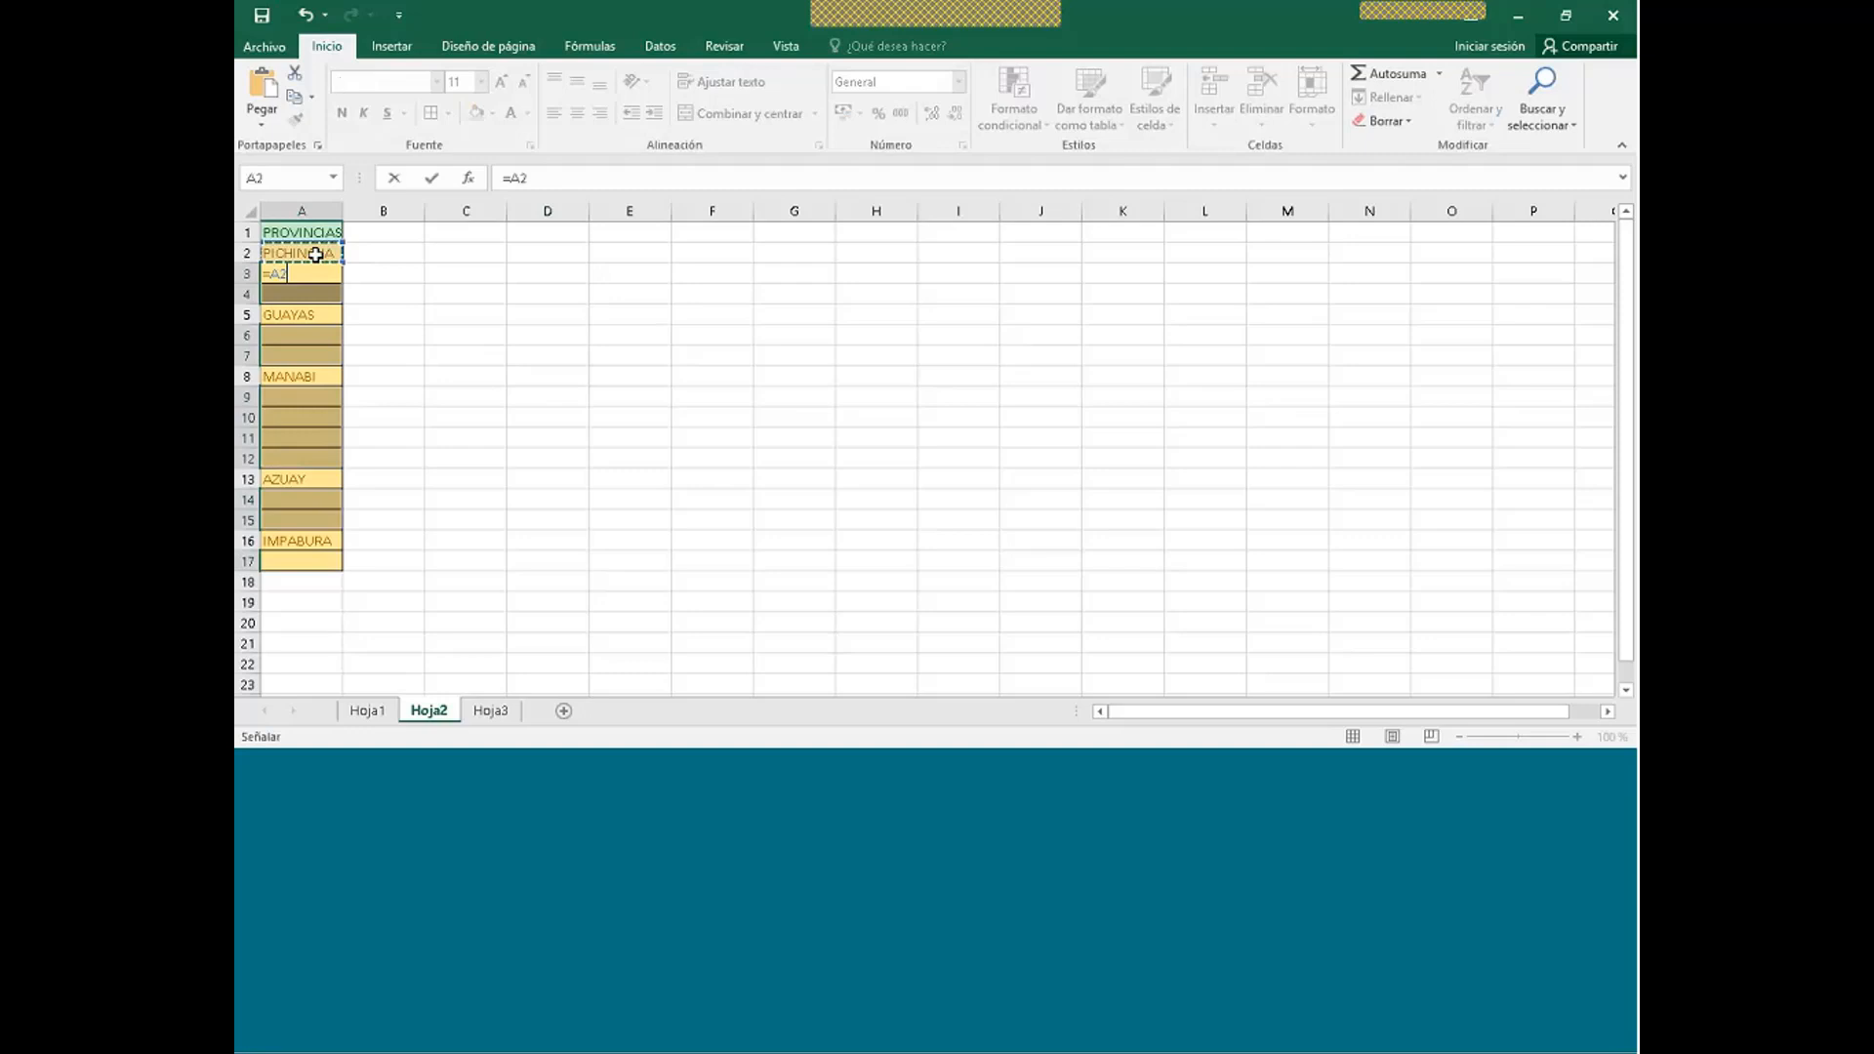
{"action": "key", "text": "Return"}
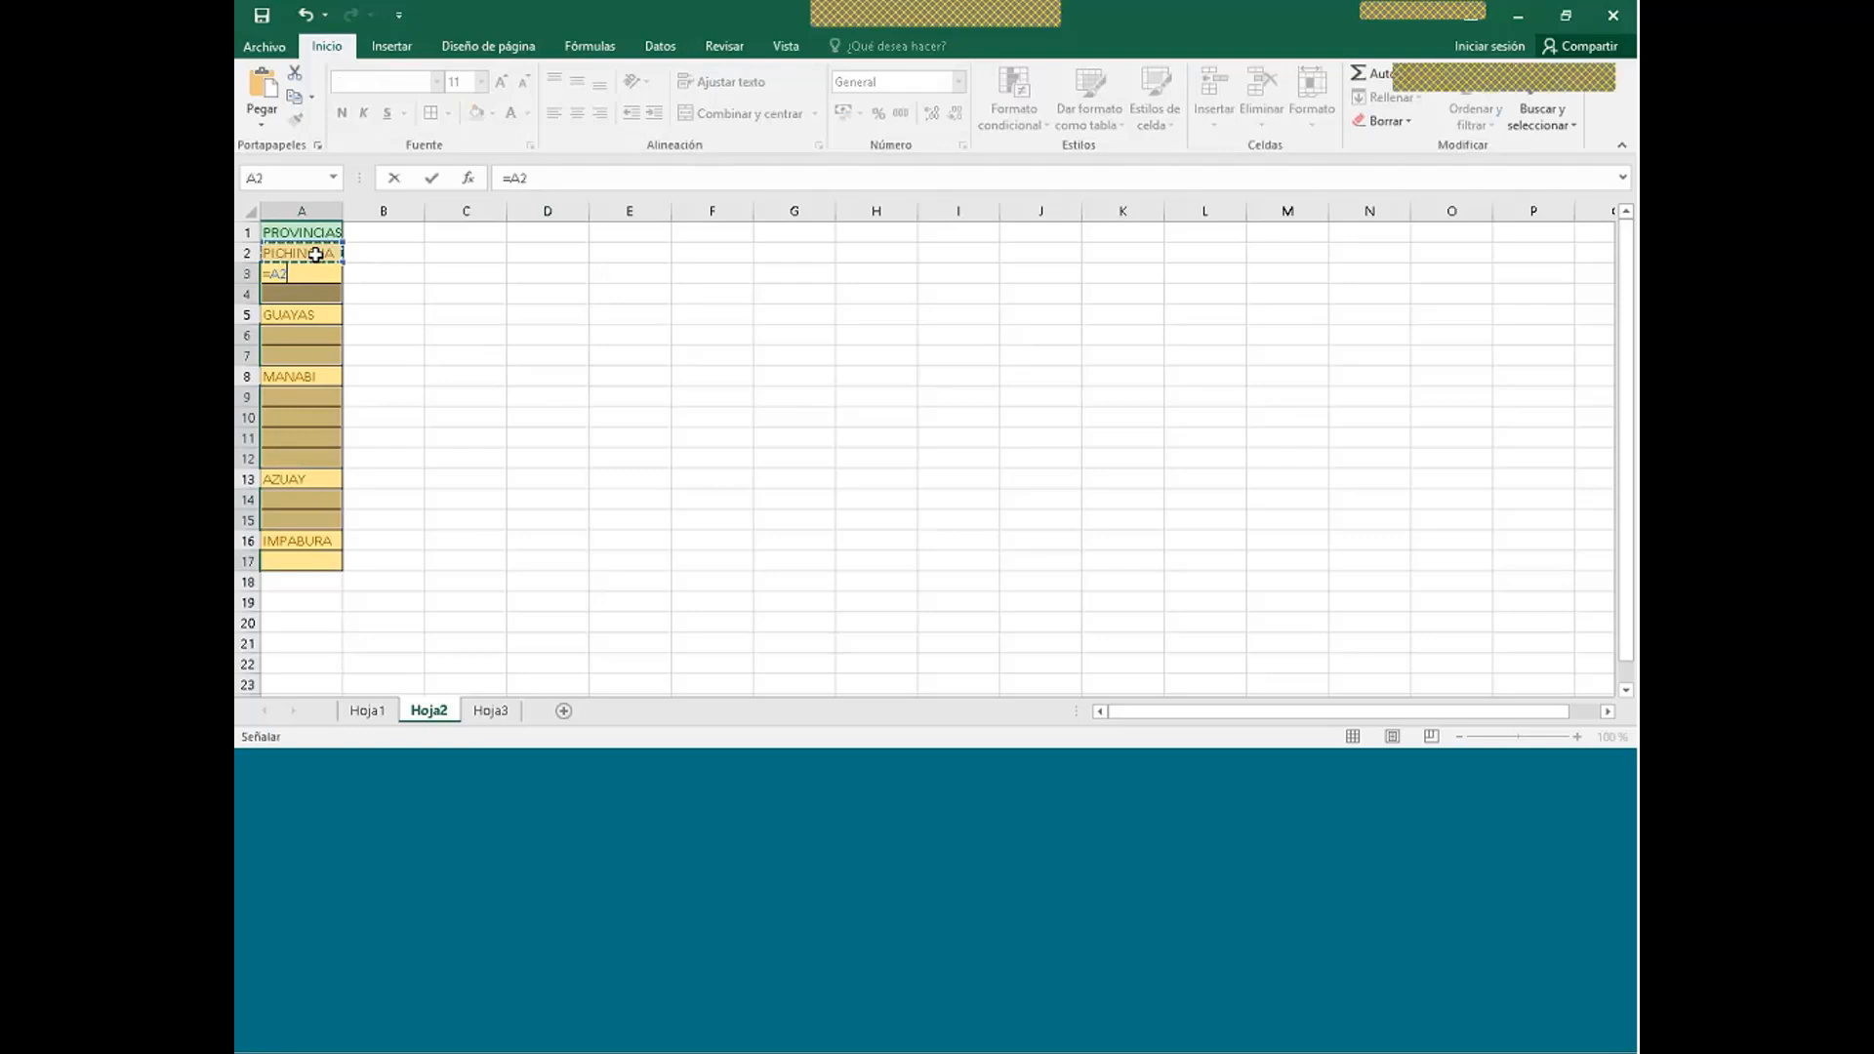
{"action": "key", "text": "ctrl+Return"}
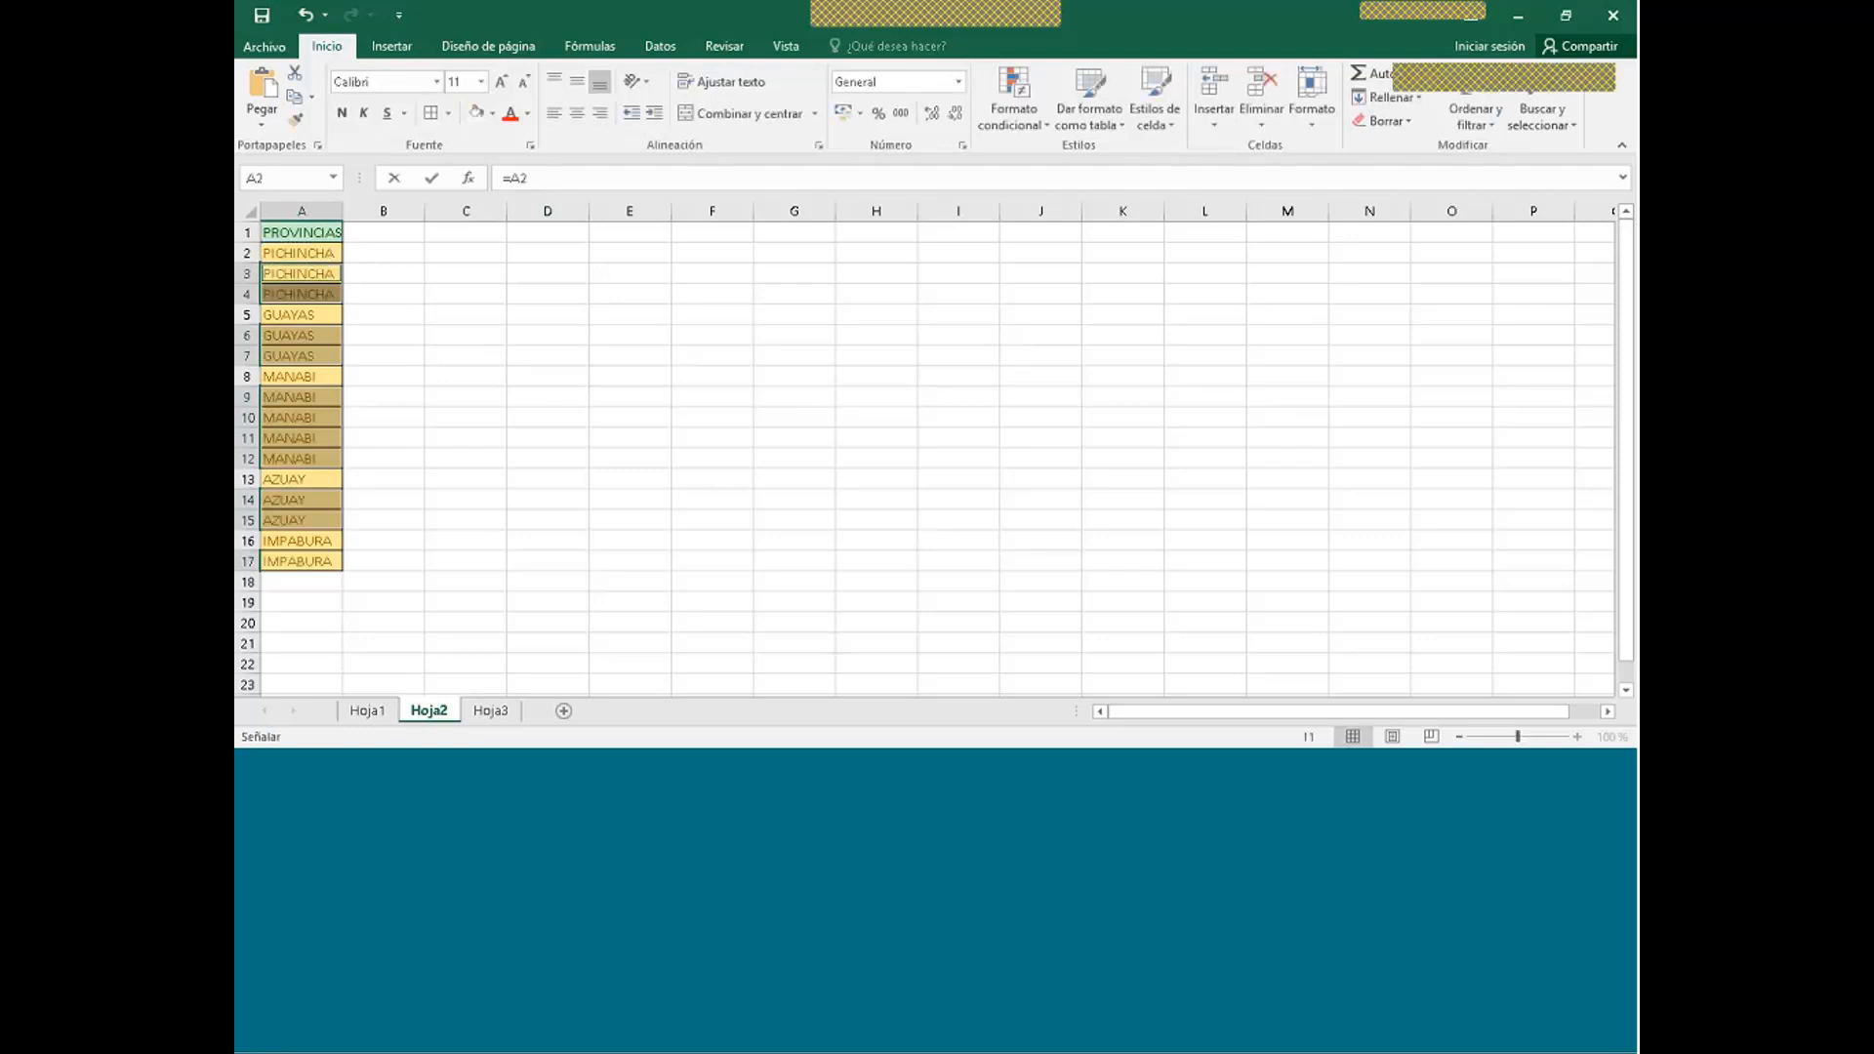
{"action": "left_click", "coordinate": [439, 398]}
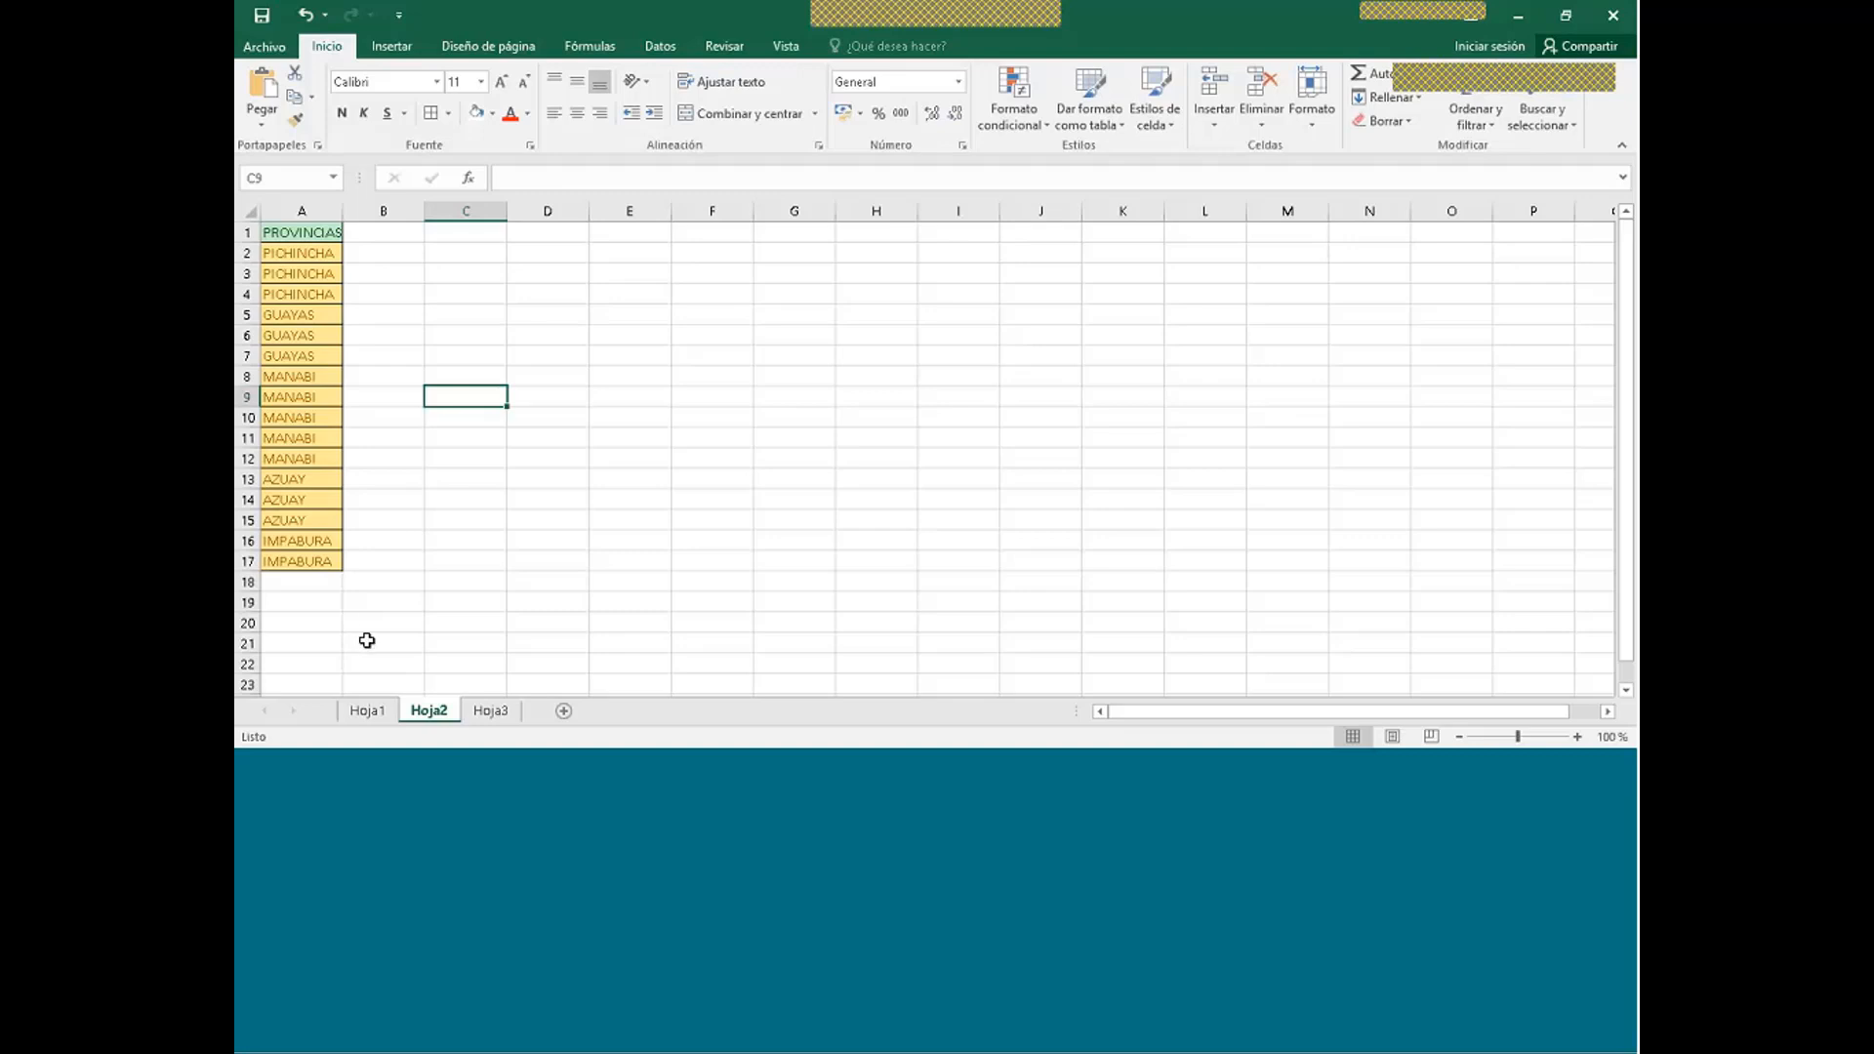
- On Hoja3, select only the blank cells in the SUELDO range A2:A12 via Go To Special
{"action": "left_click", "coordinate": [483, 712]}
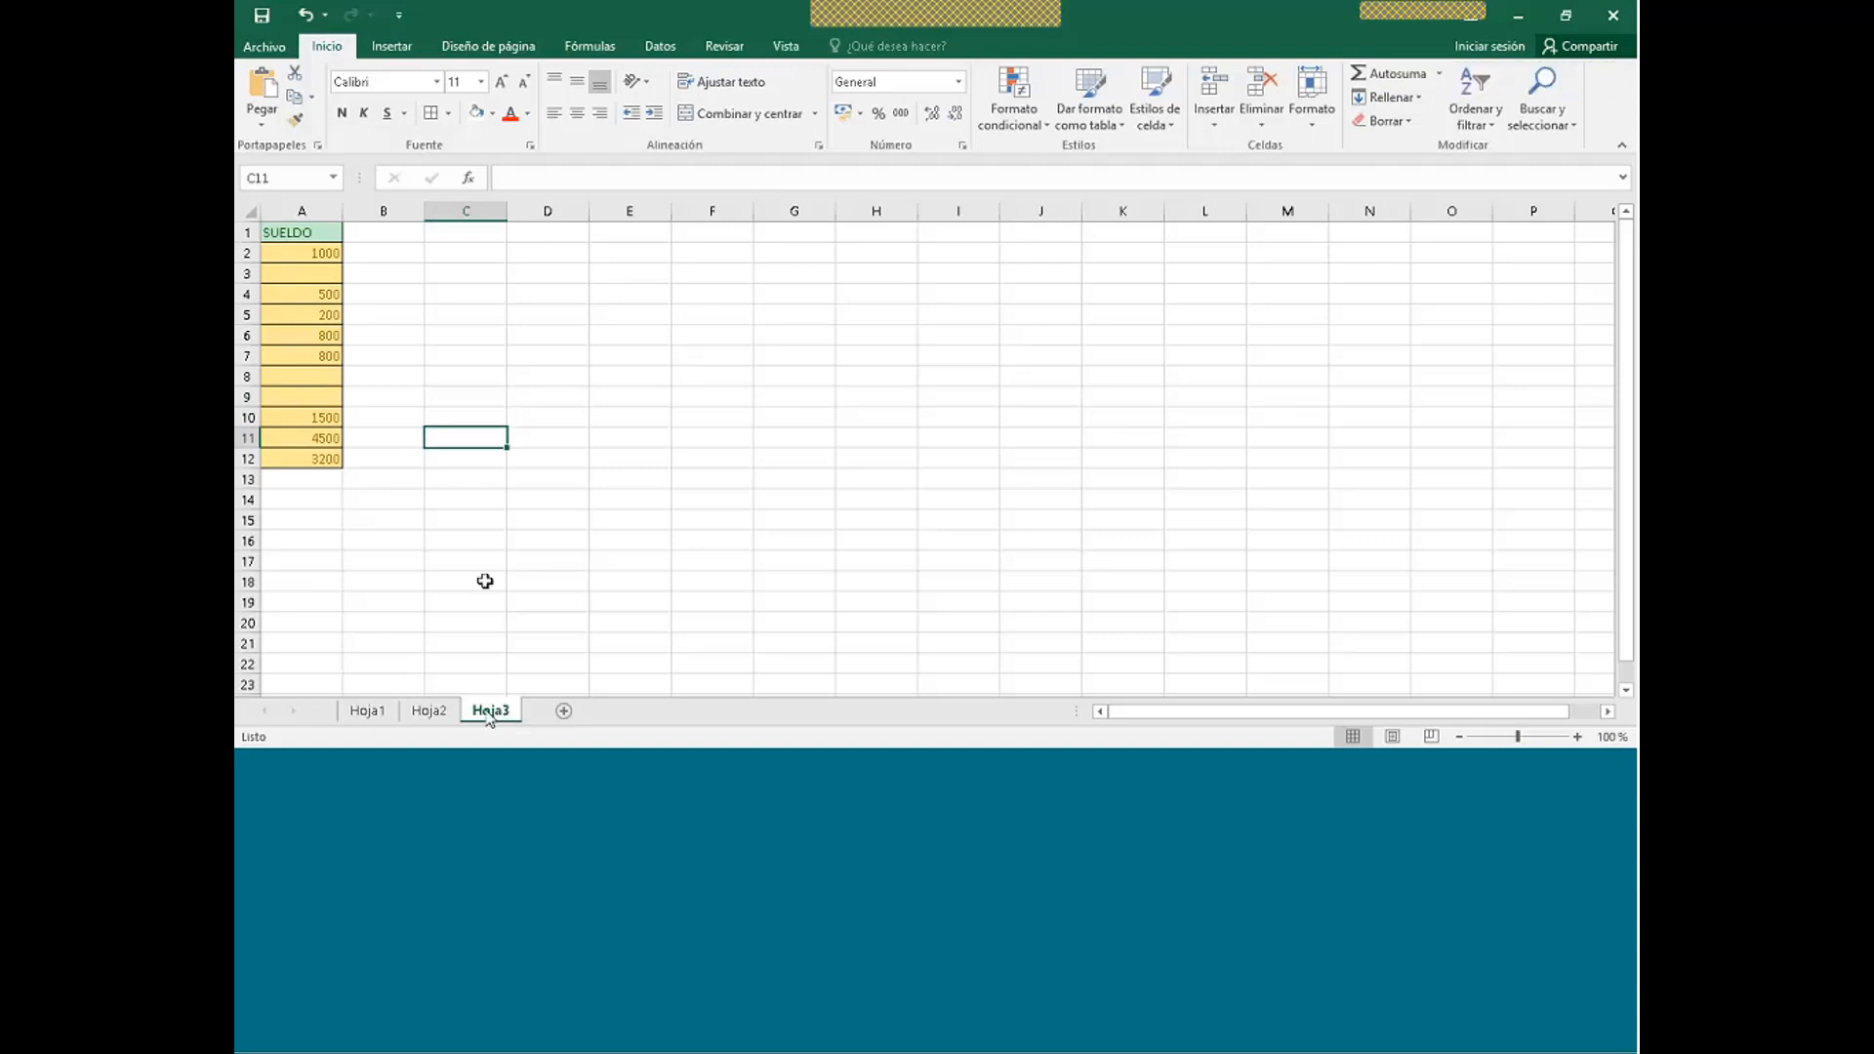
{"action": "left_click_drag", "start_coordinate": [322, 256], "coordinate": [322, 459]}
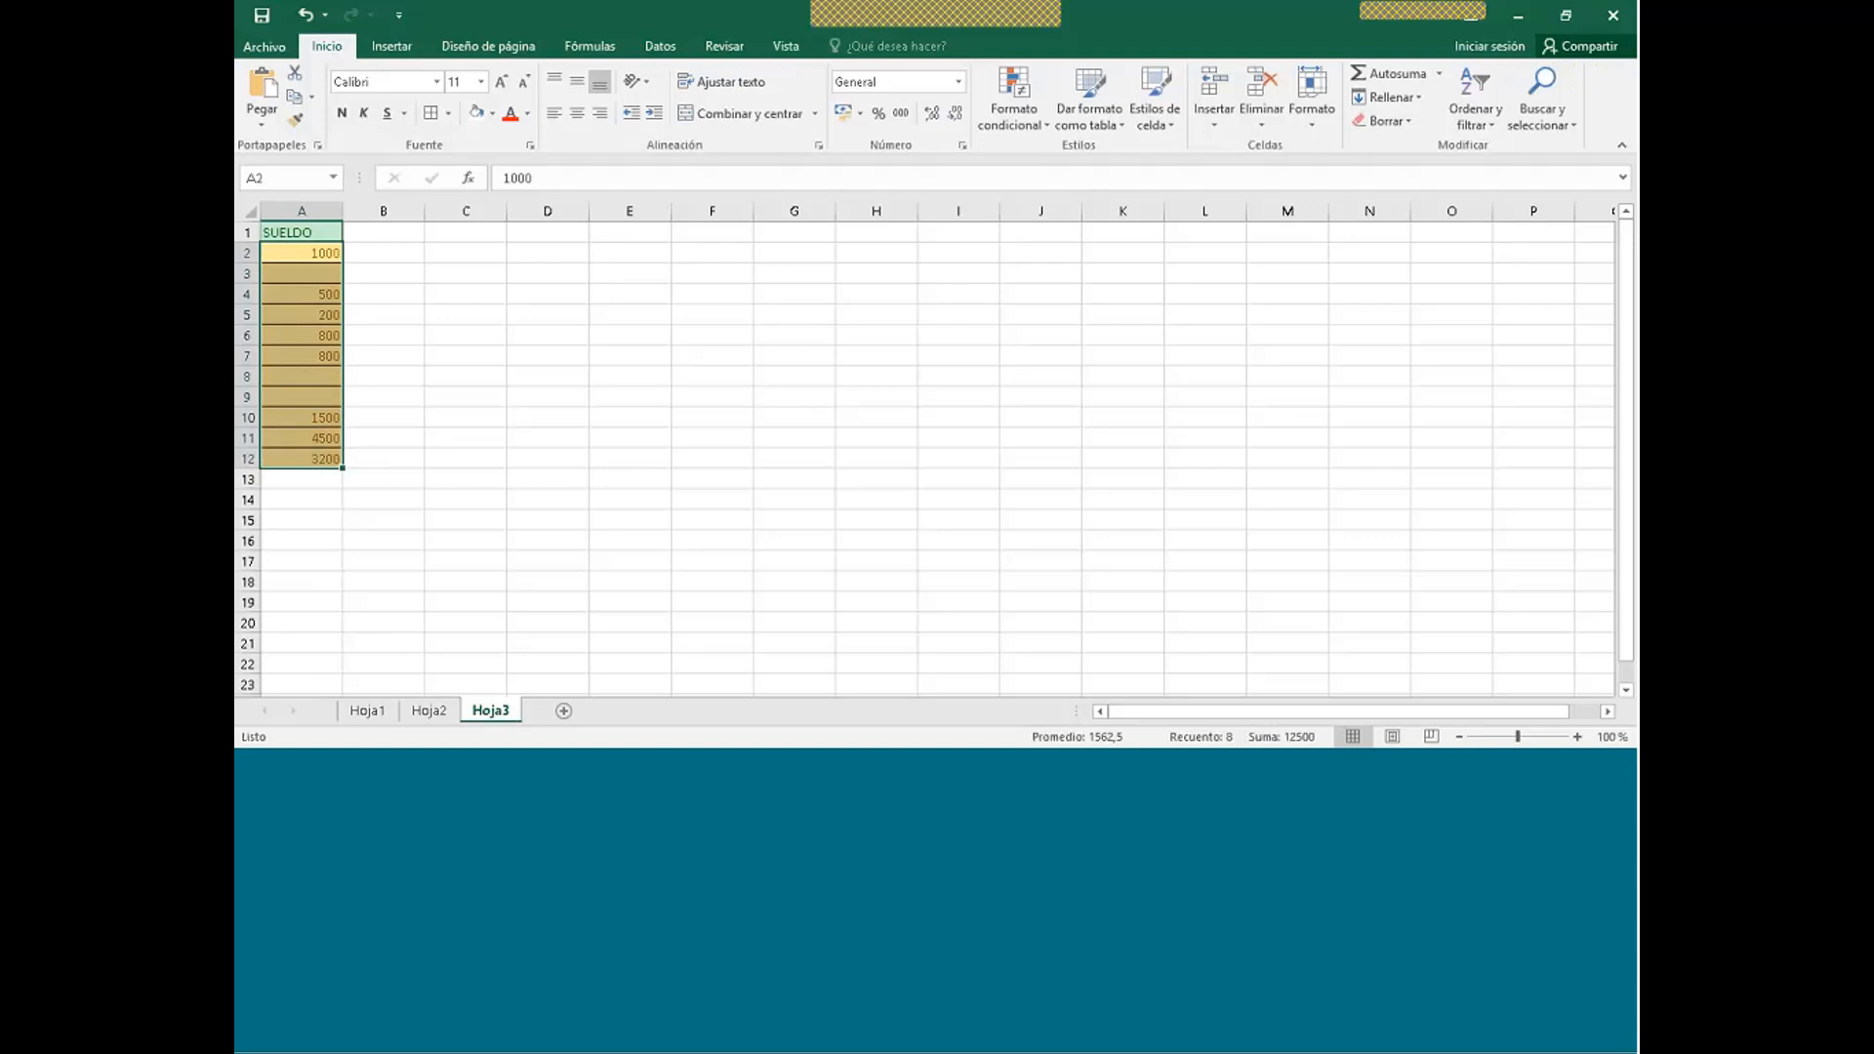
{"action": "key", "text": "F5"}
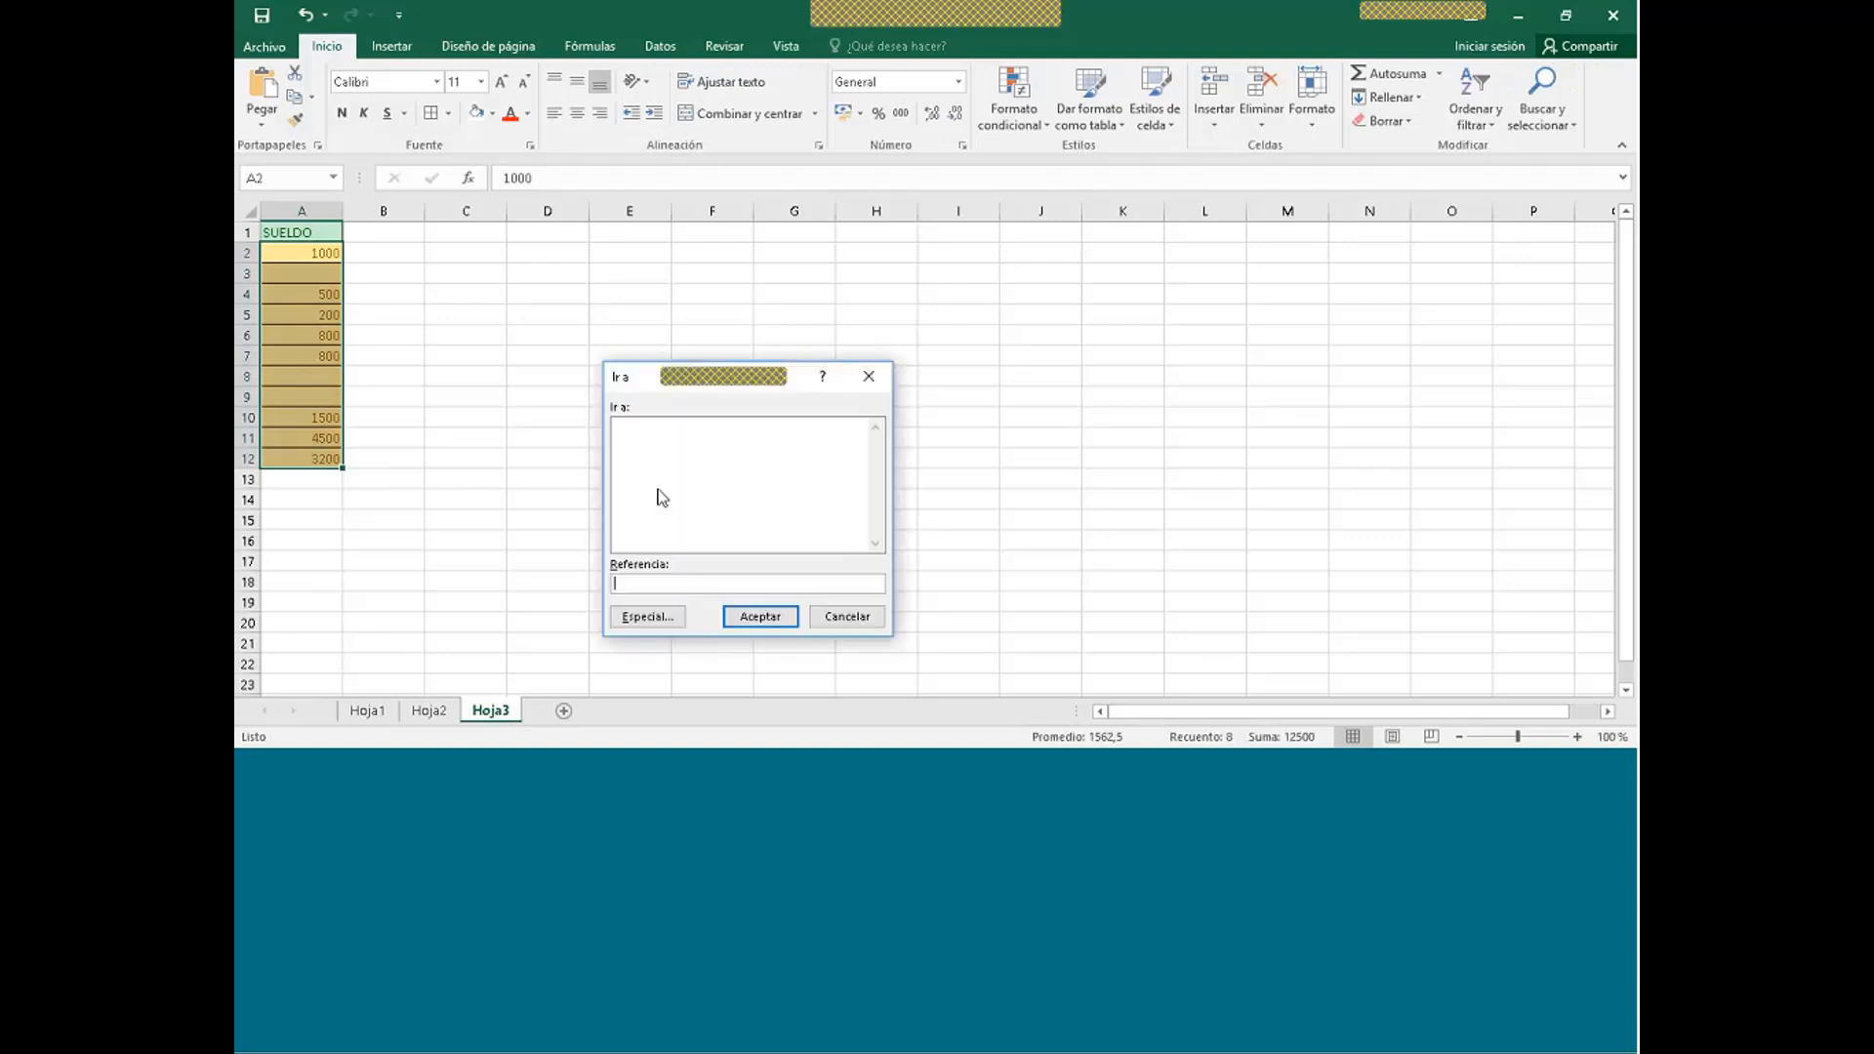
{"action": "left_click", "coordinate": [648, 616]}
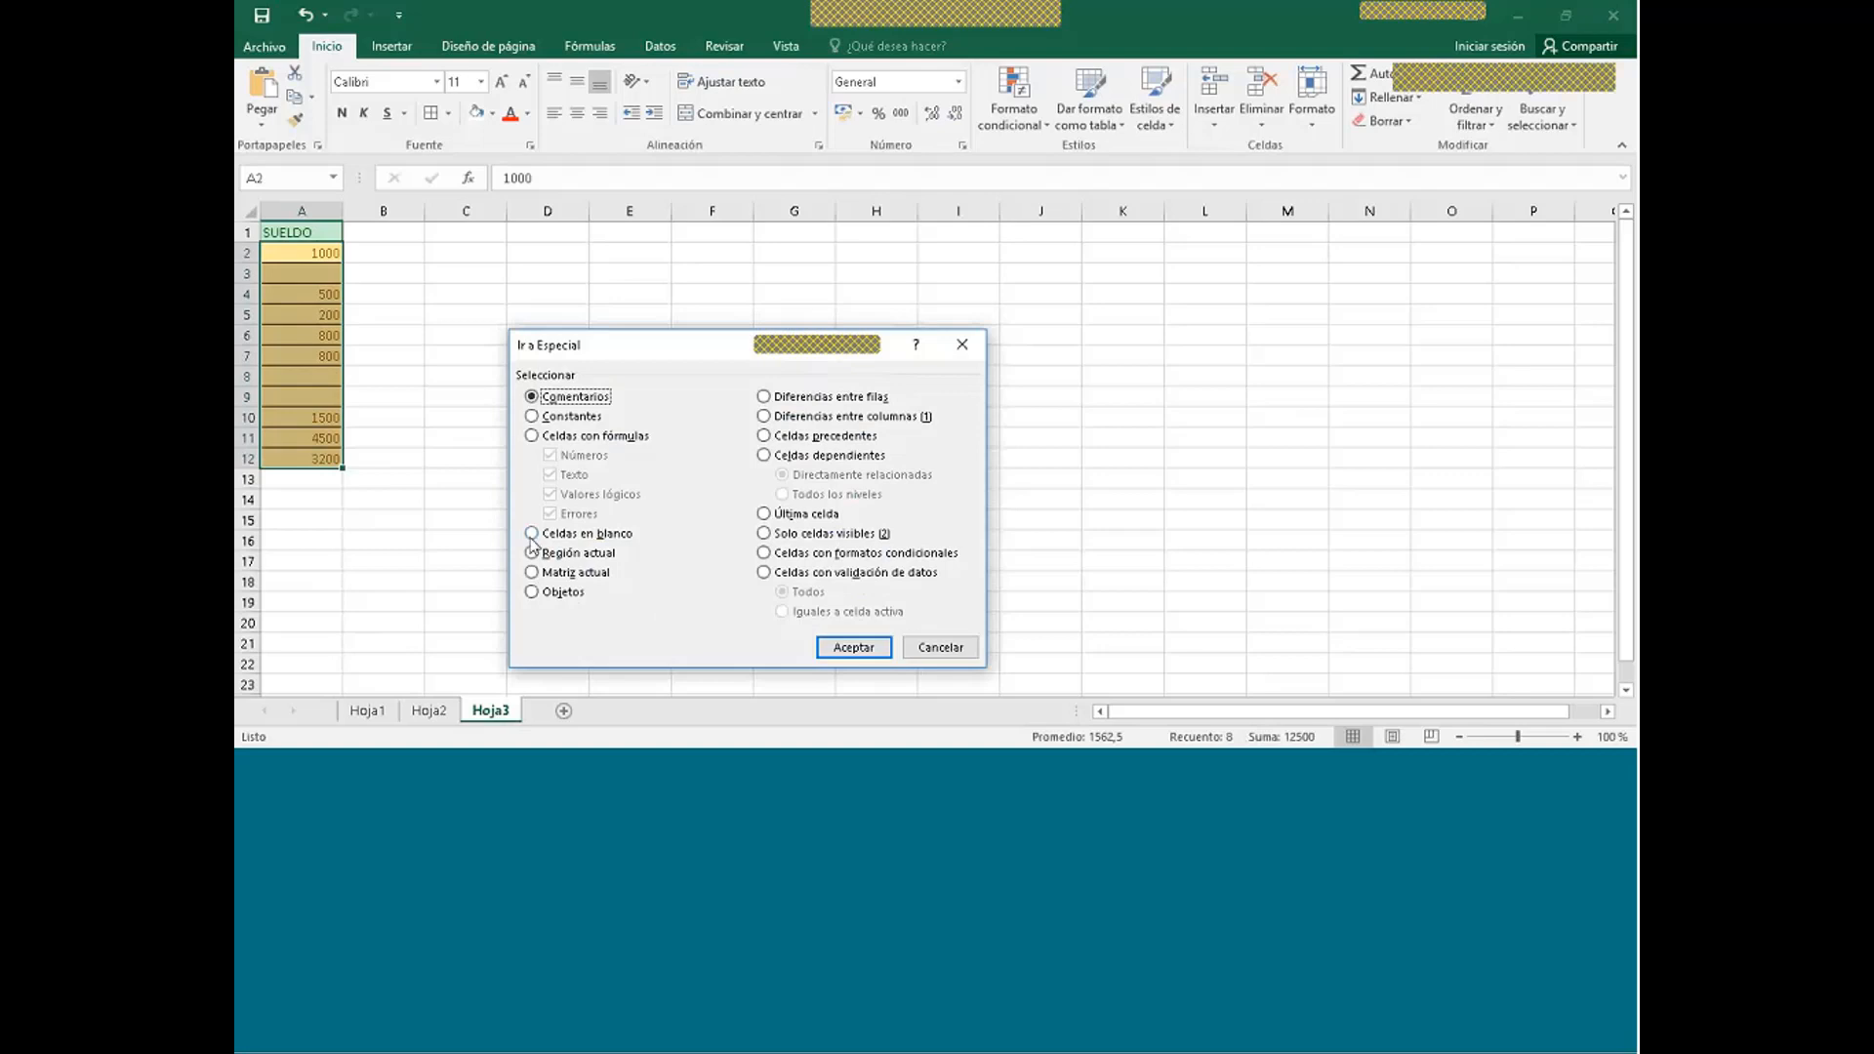
{"action": "left_click", "coordinate": [533, 535]}
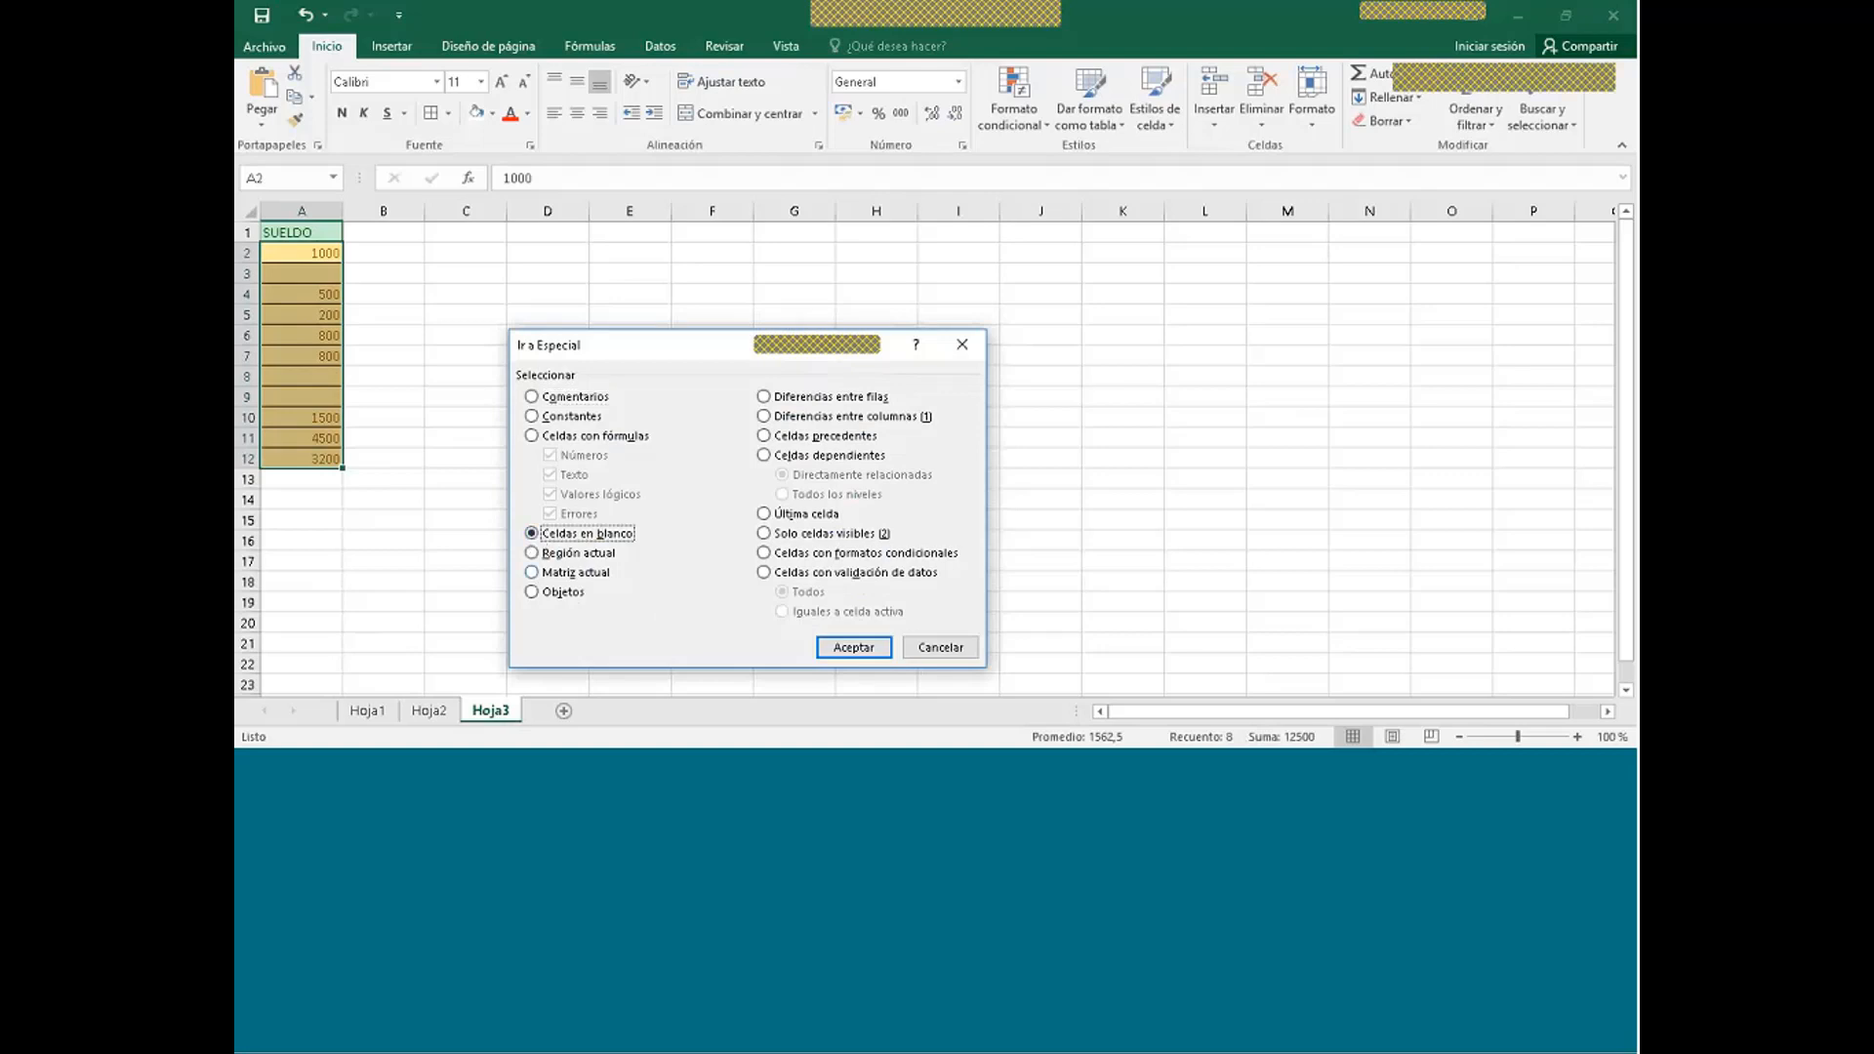
{"action": "left_click", "coordinate": [853, 648]}
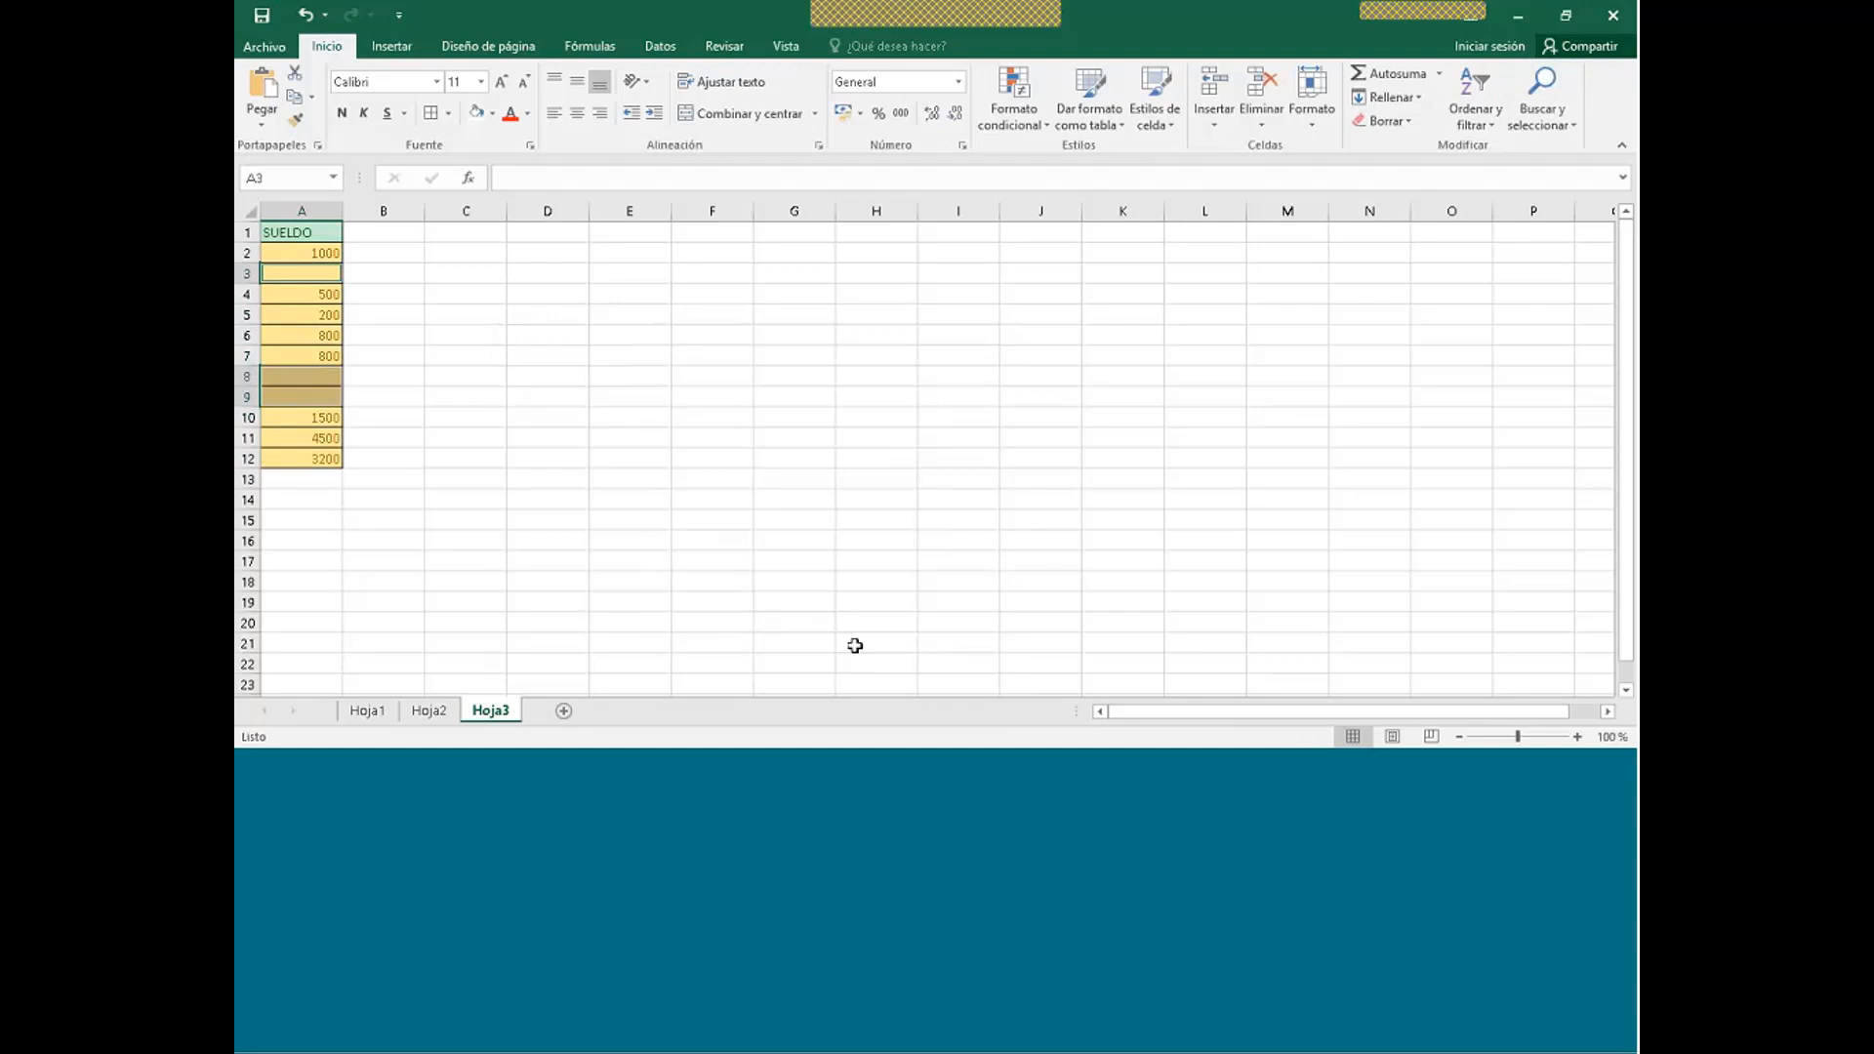
- Fill all the selected blank SUELDO cells with 0 at once
{"action": "type", "text": "0"}
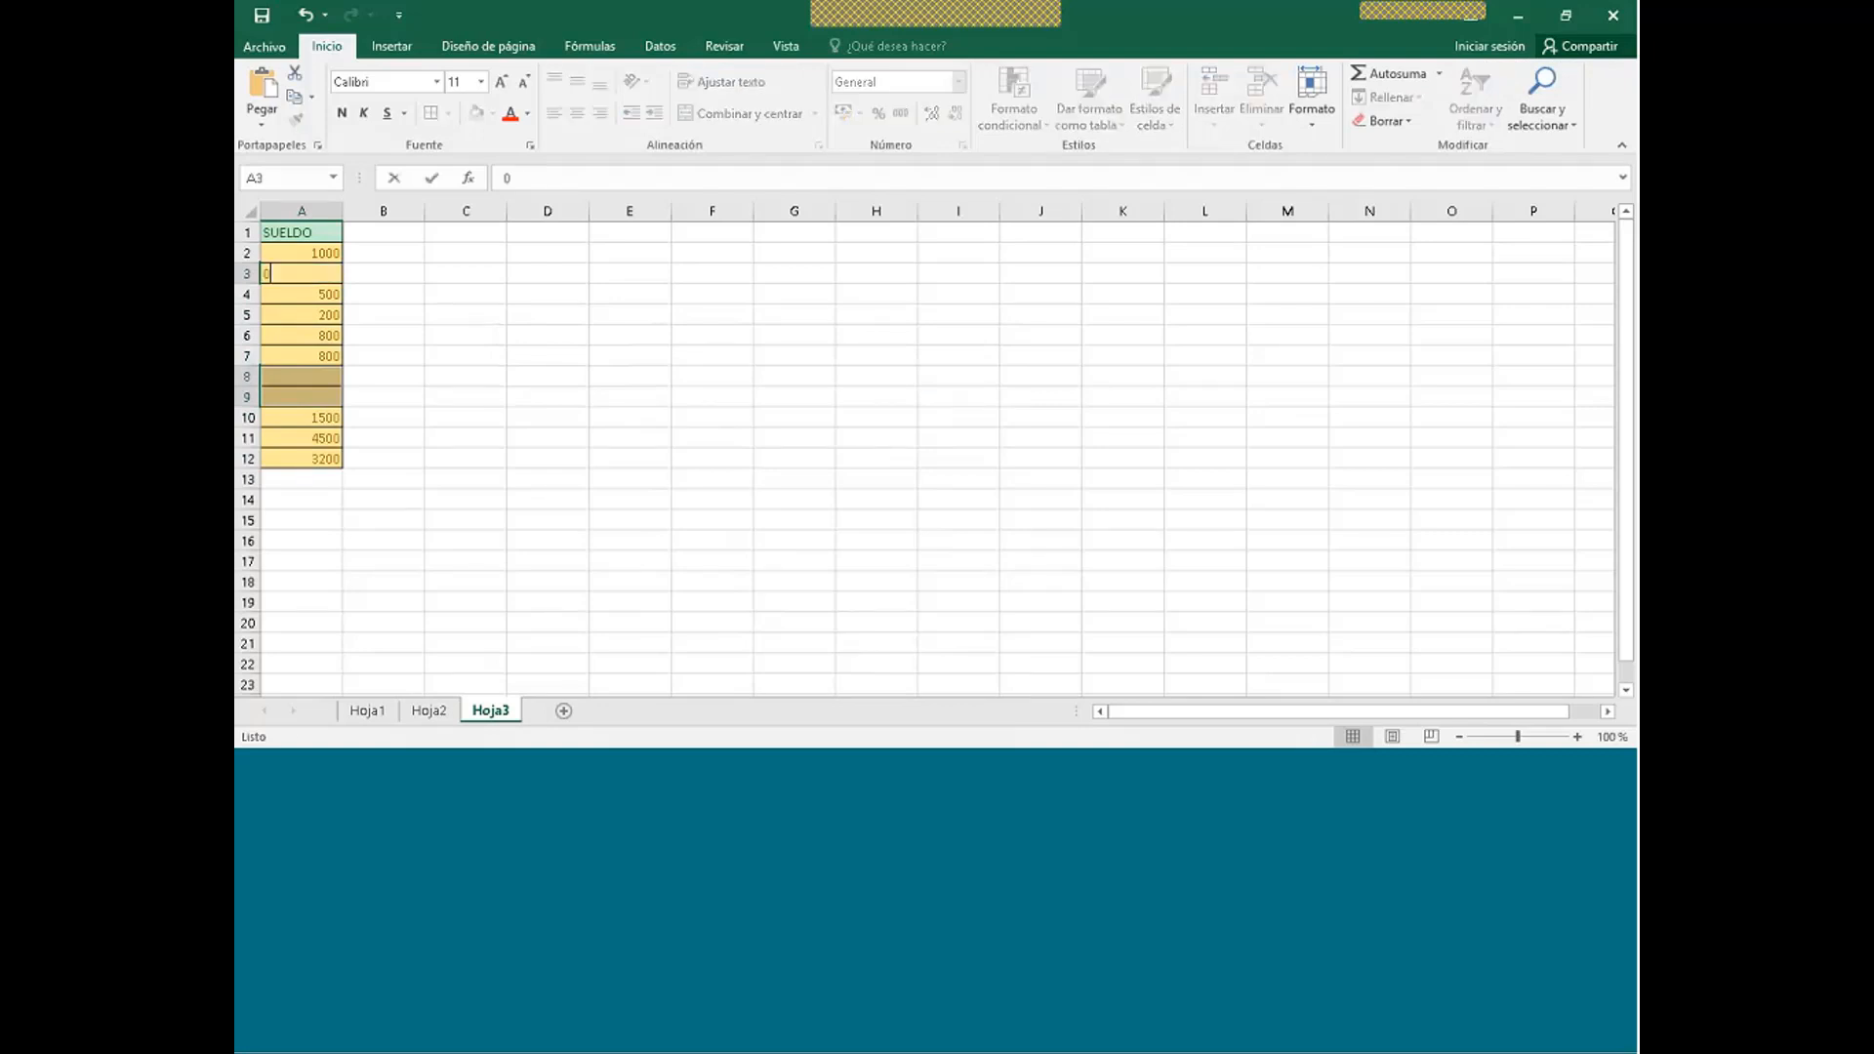
{"action": "key", "text": "ctrl+Return"}
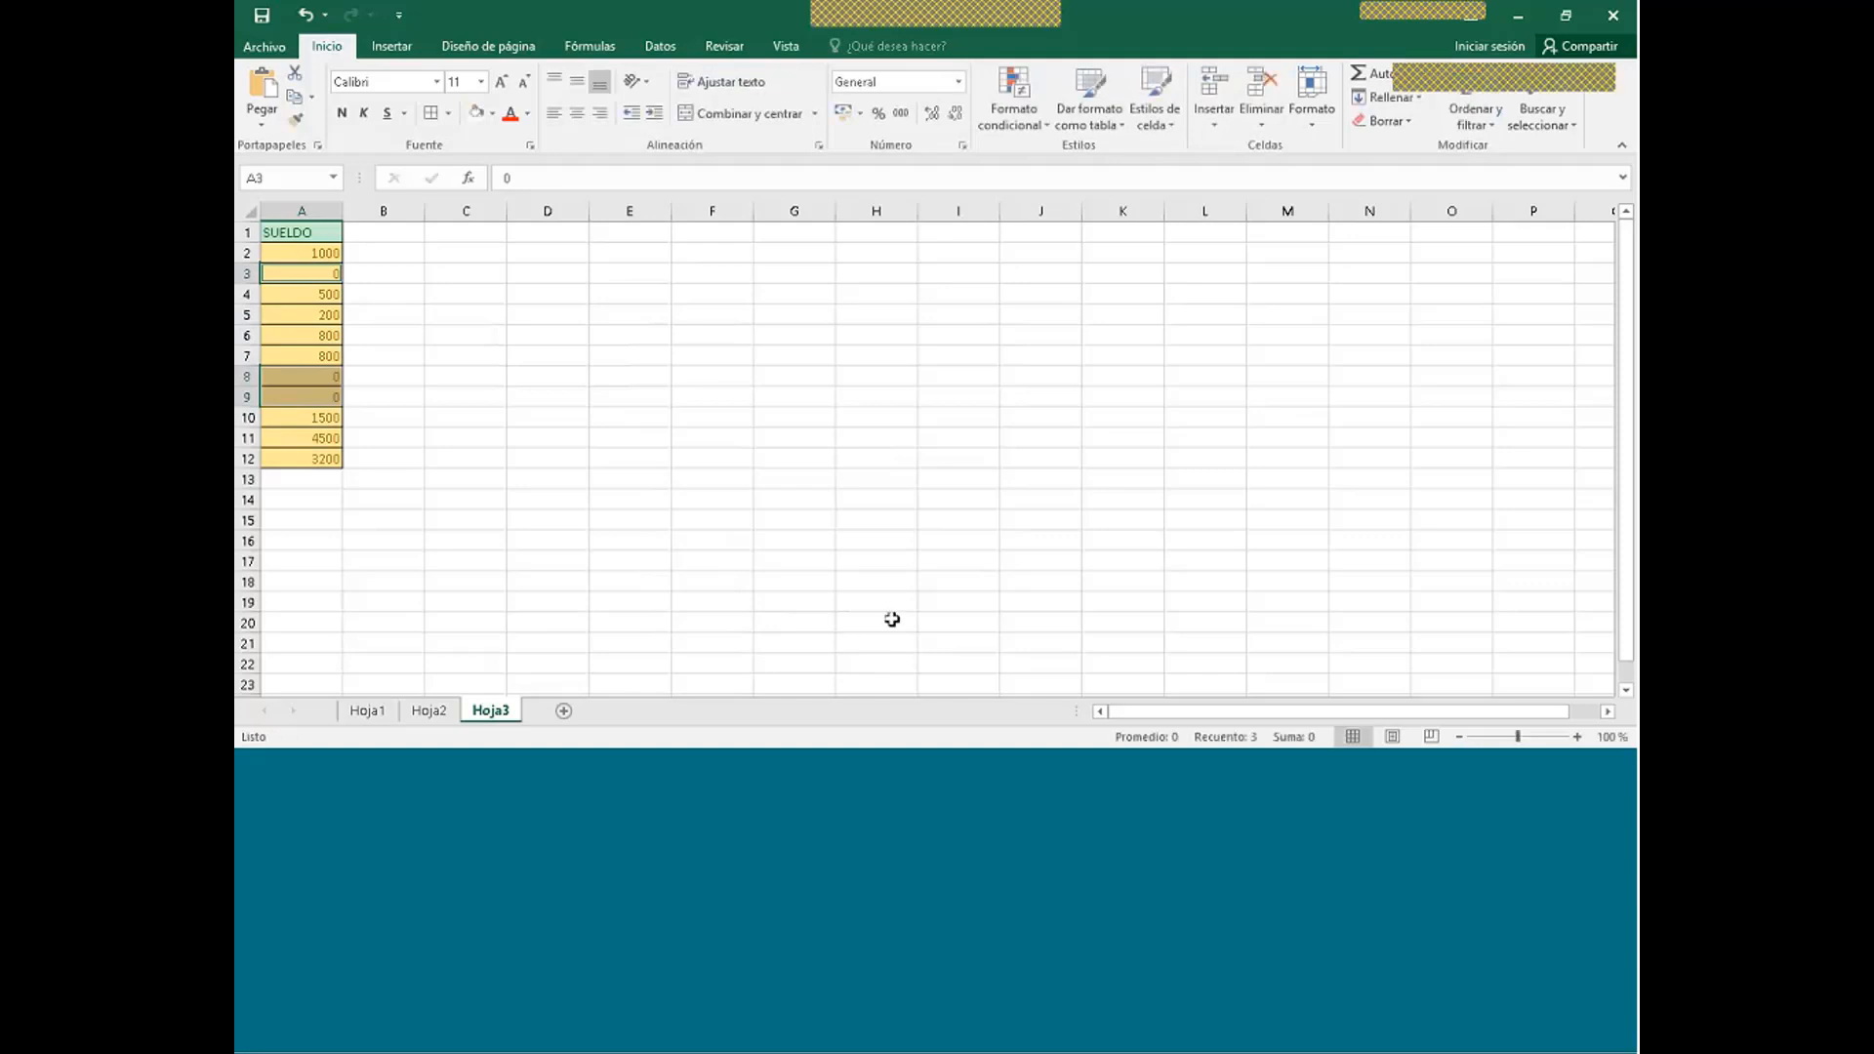
{"action": "left_click", "coordinate": [364, 272]}
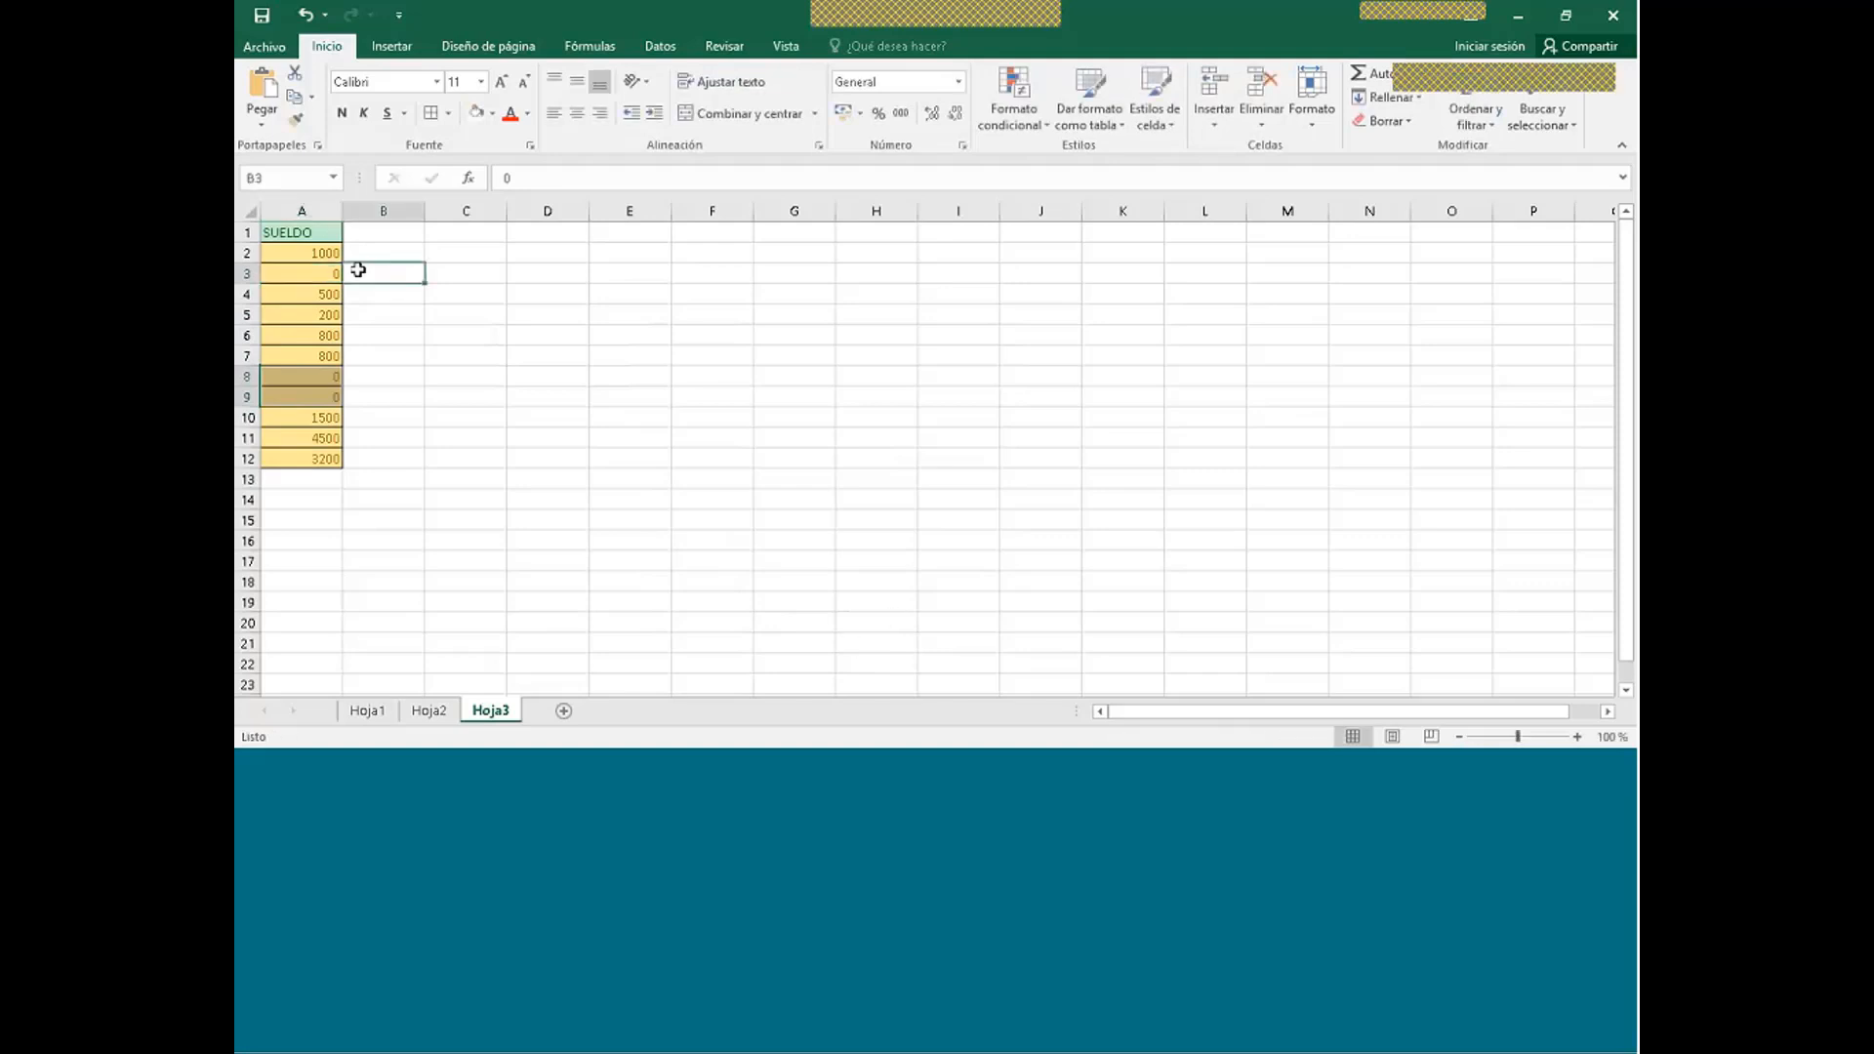
{"action": "left_click", "coordinate": [377, 375]}
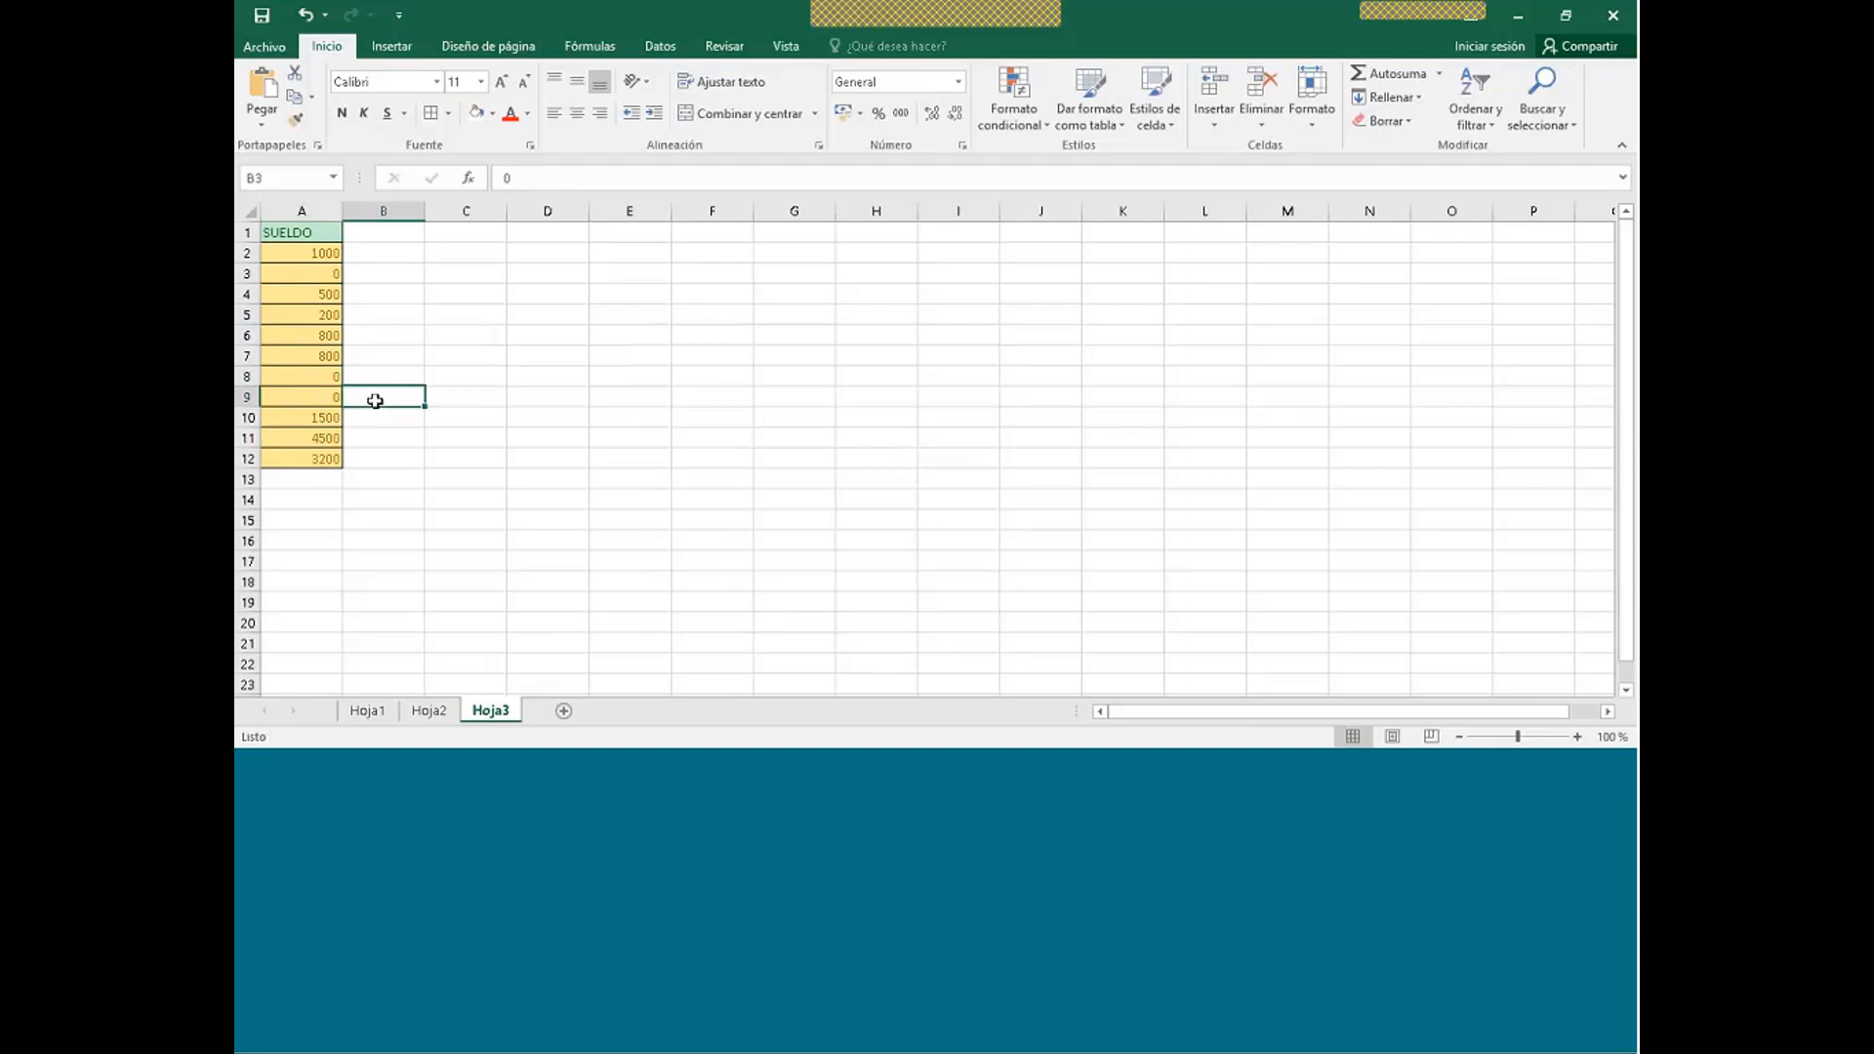
{"action": "left_click", "coordinate": [399, 547]}
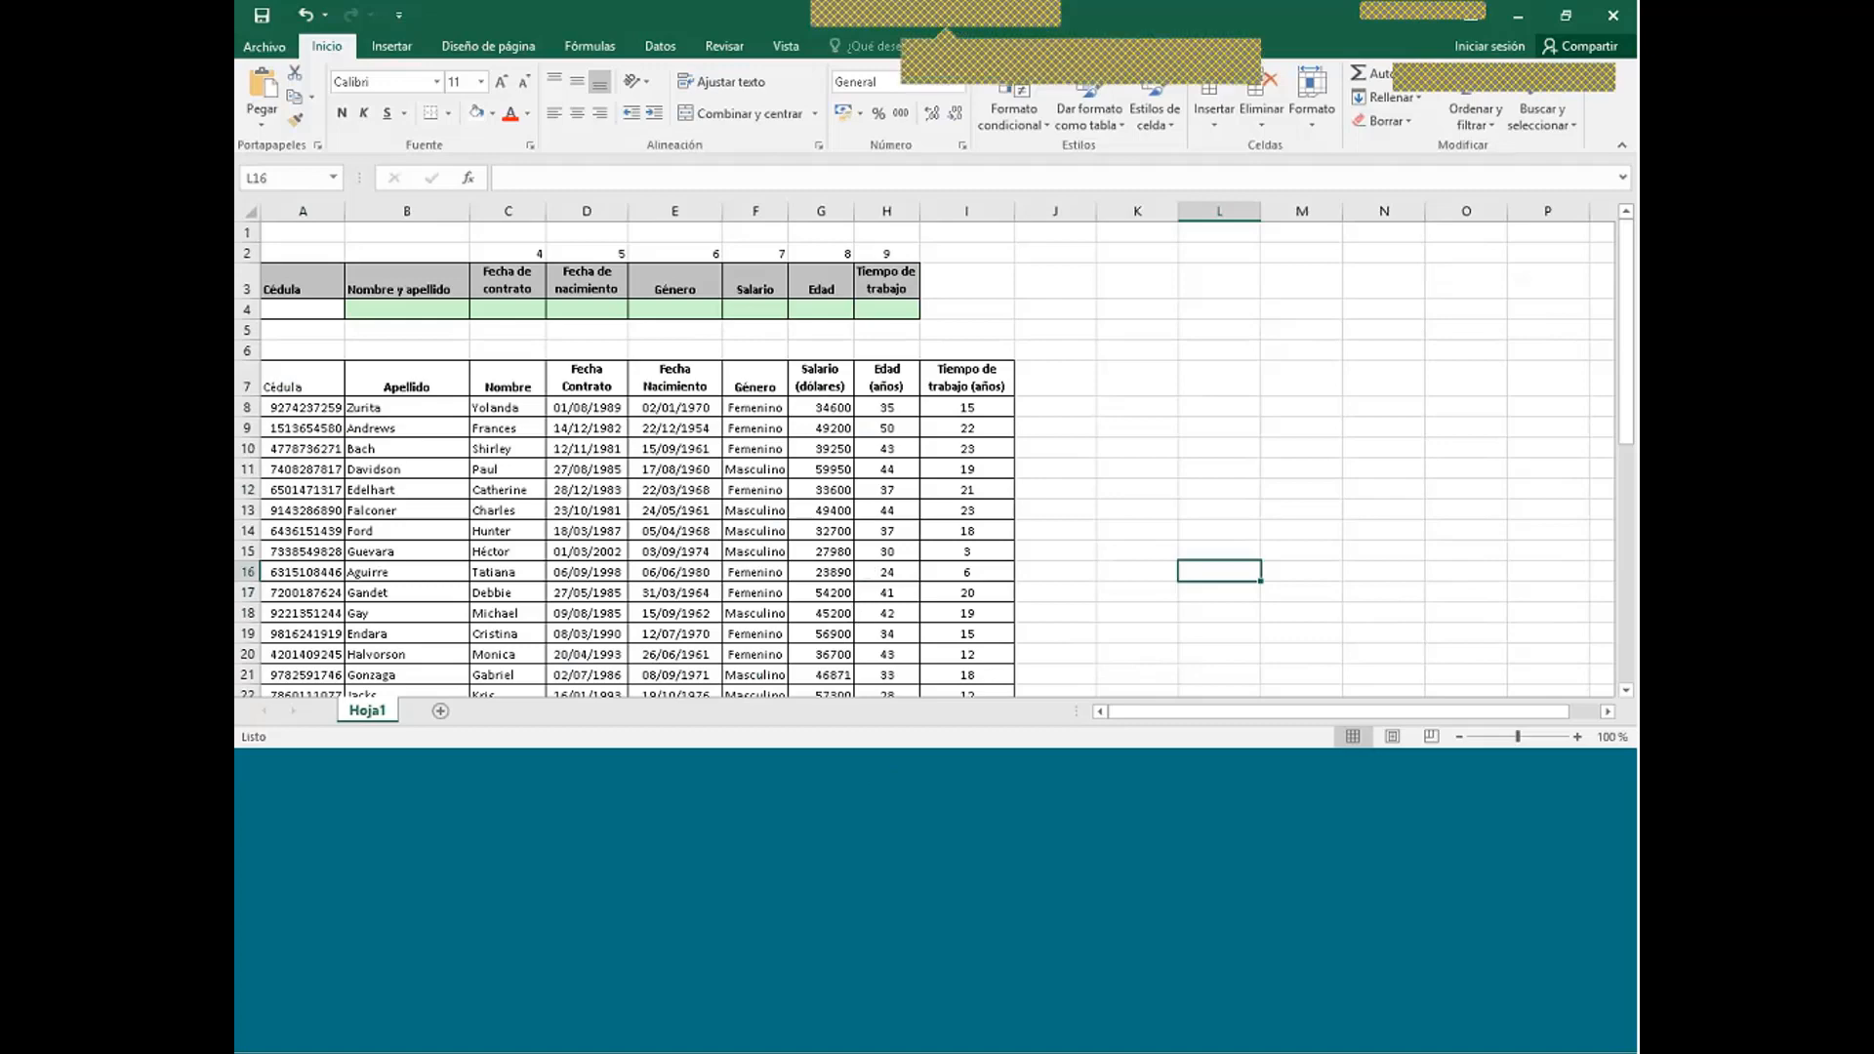
- Copy the first employee's Cédula from A8 into the lookup cell A4
{"action": "scroll", "coordinate": [598, 487], "scroll_direction": "down", "scroll_amount": 14}
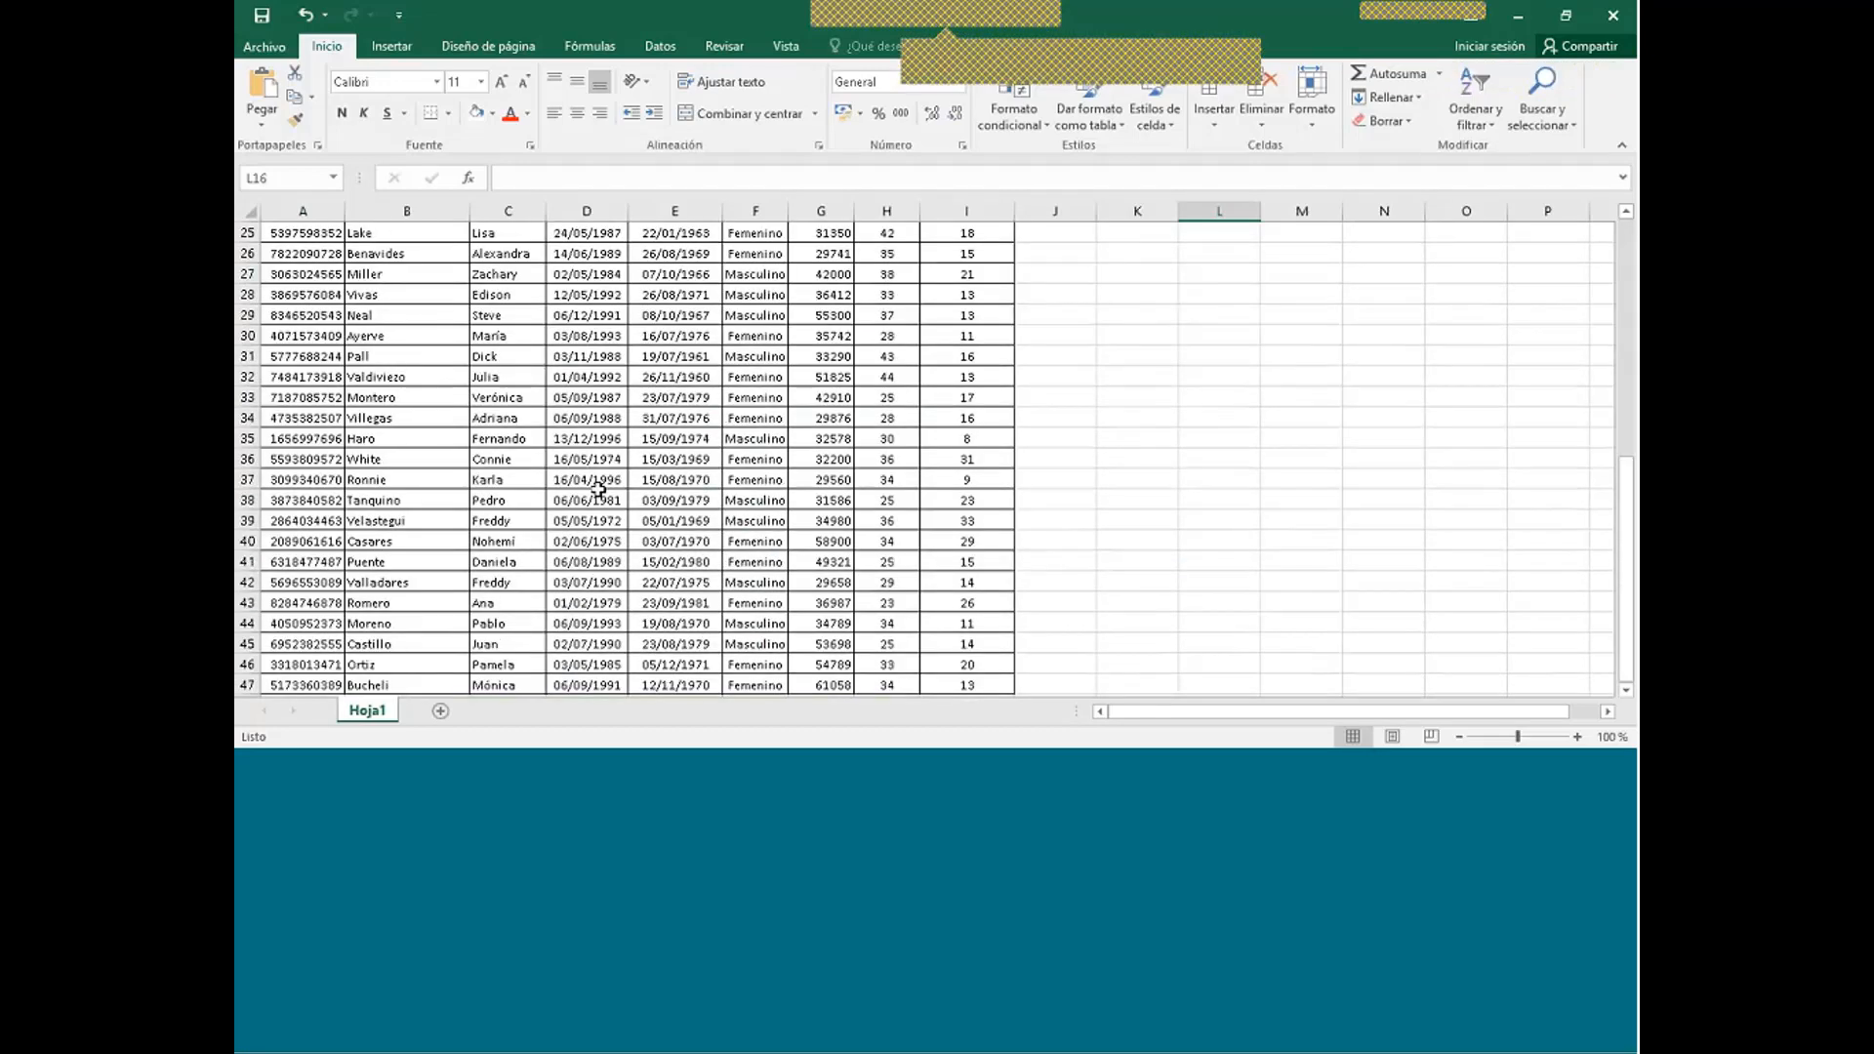
{"action": "scroll", "coordinate": [598, 489], "scroll_direction": "up", "scroll_amount": 14}
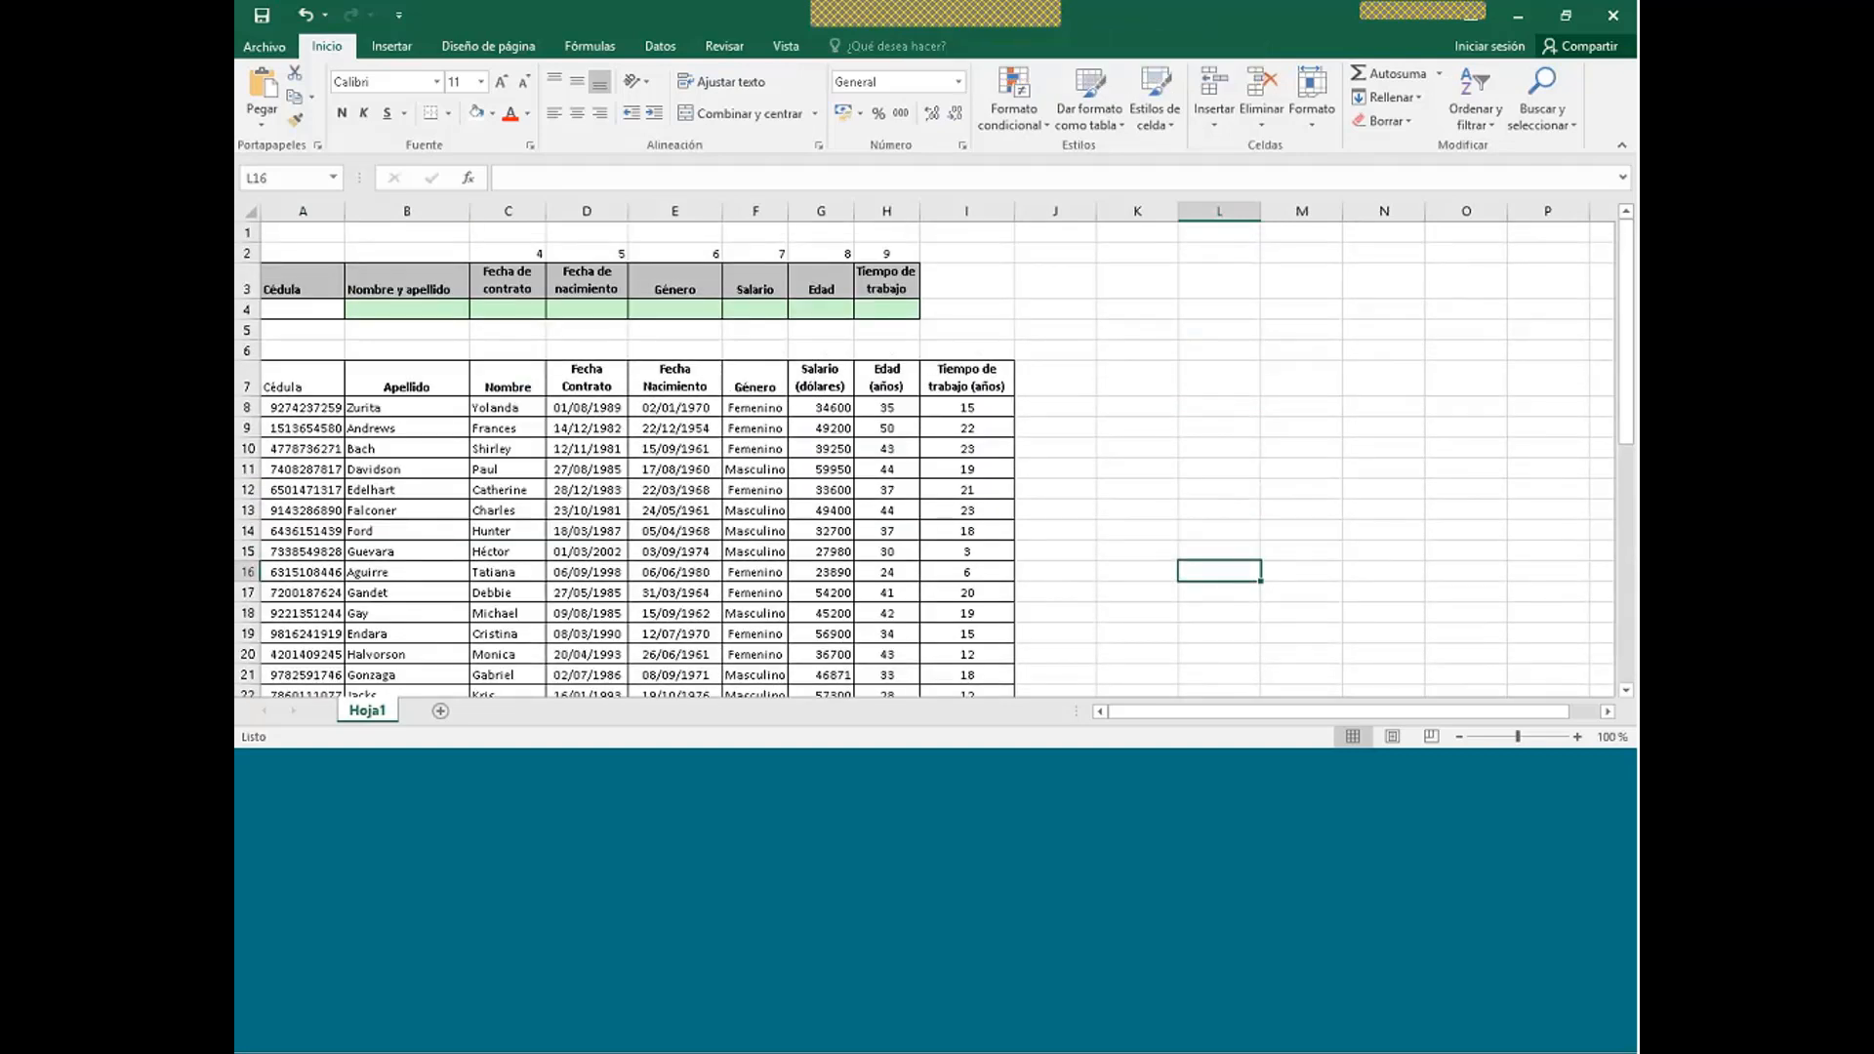
{"action": "left_click", "coordinate": [301, 310]}
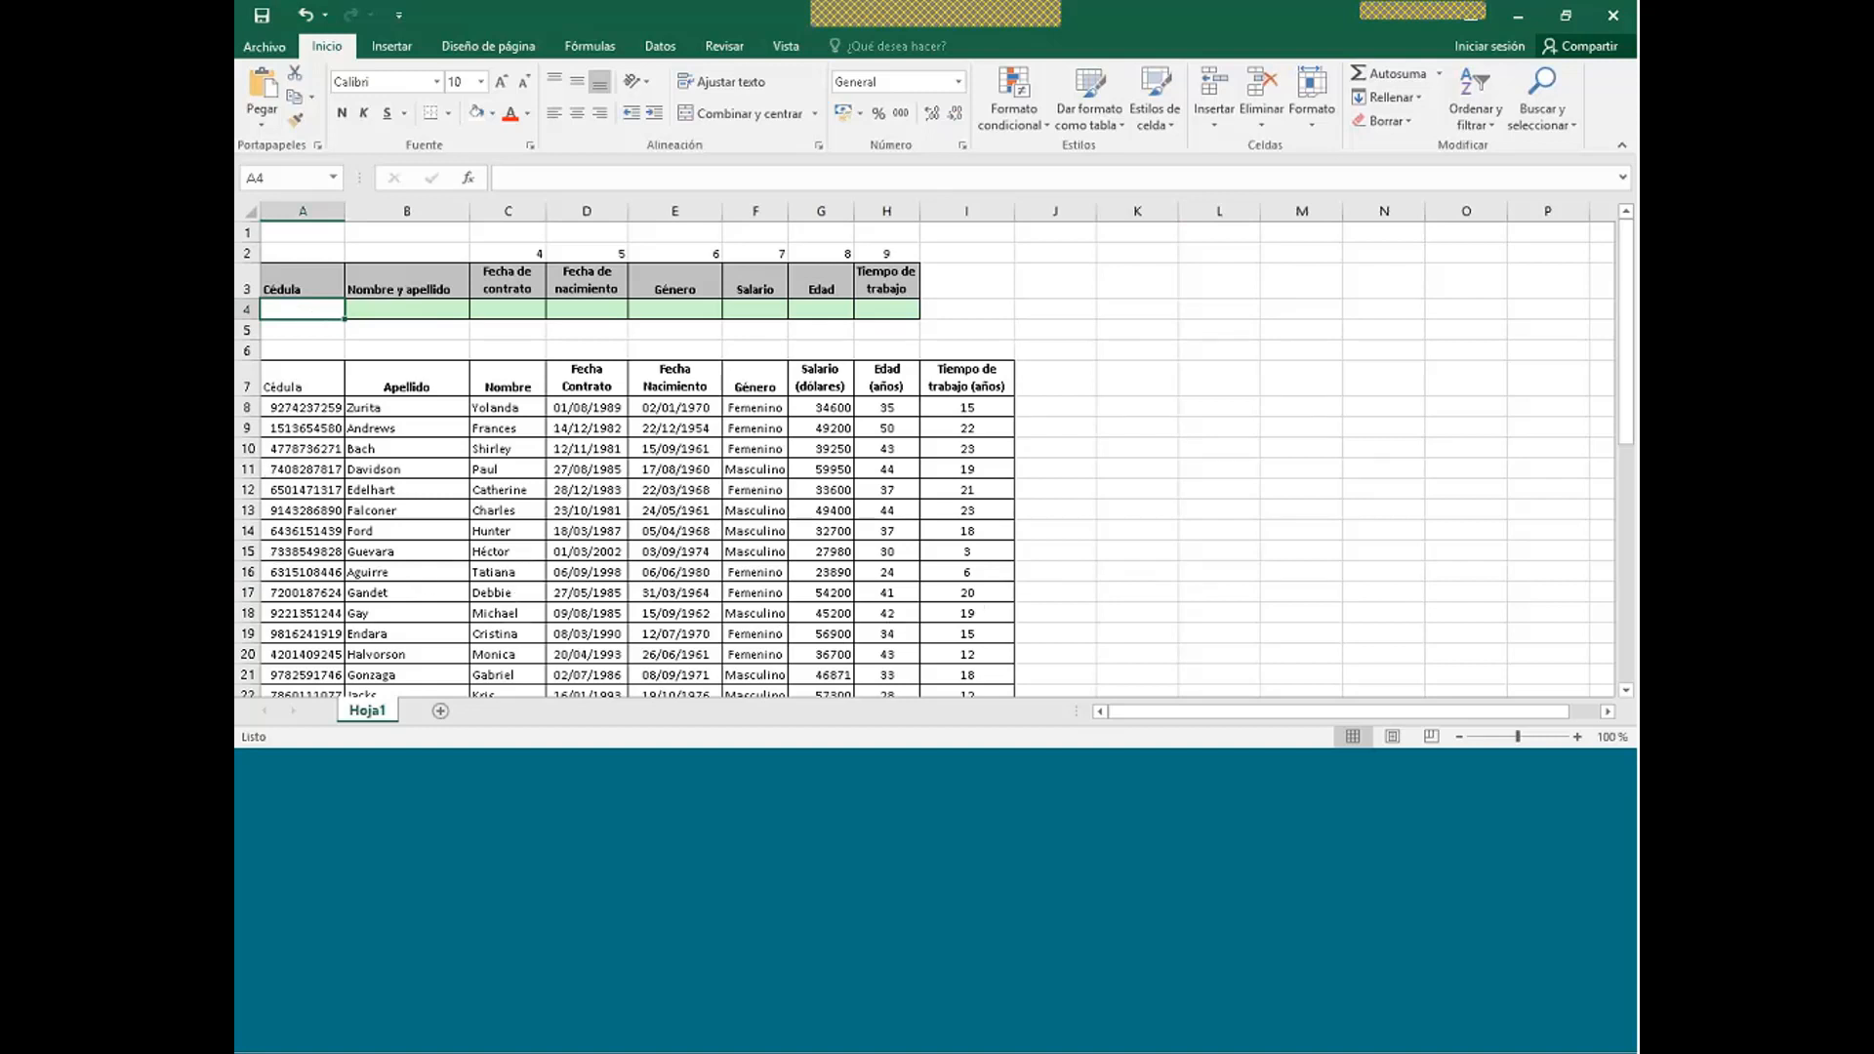
{"action": "left_click", "coordinate": [323, 409]}
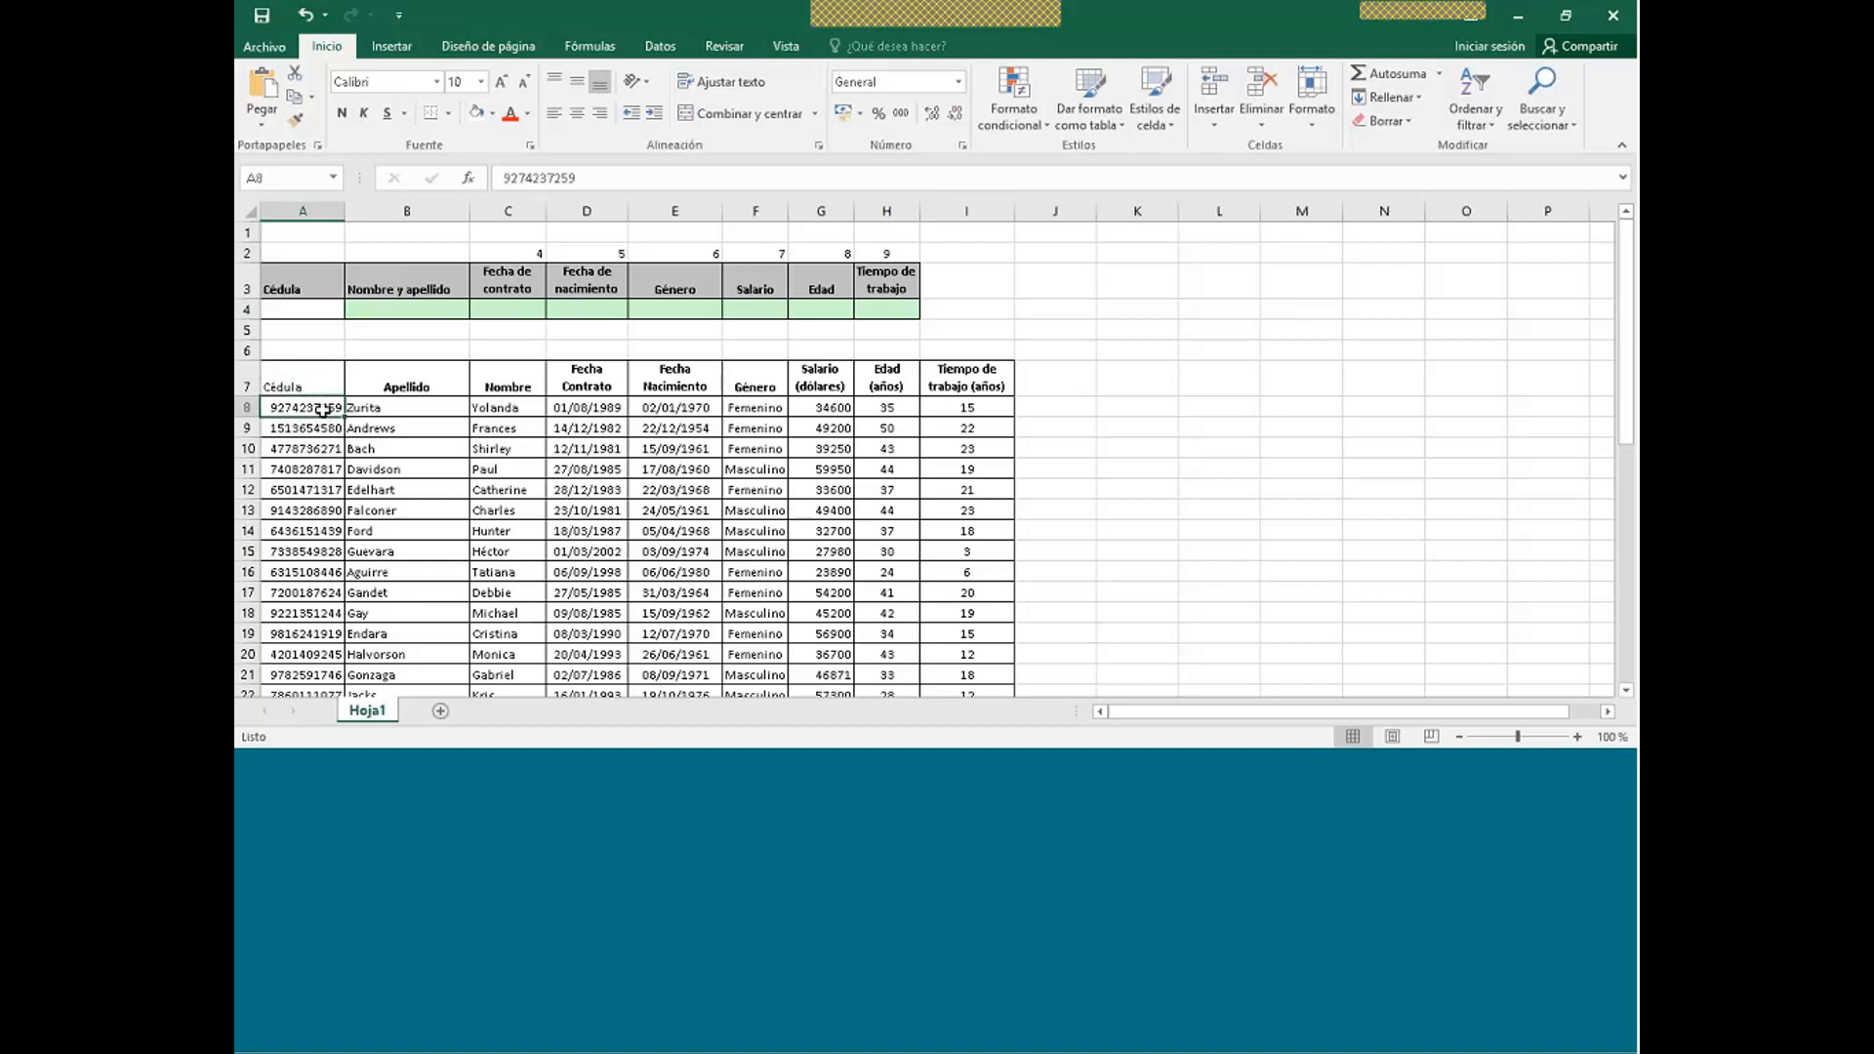
{"action": "key", "text": "ctrl+c"}
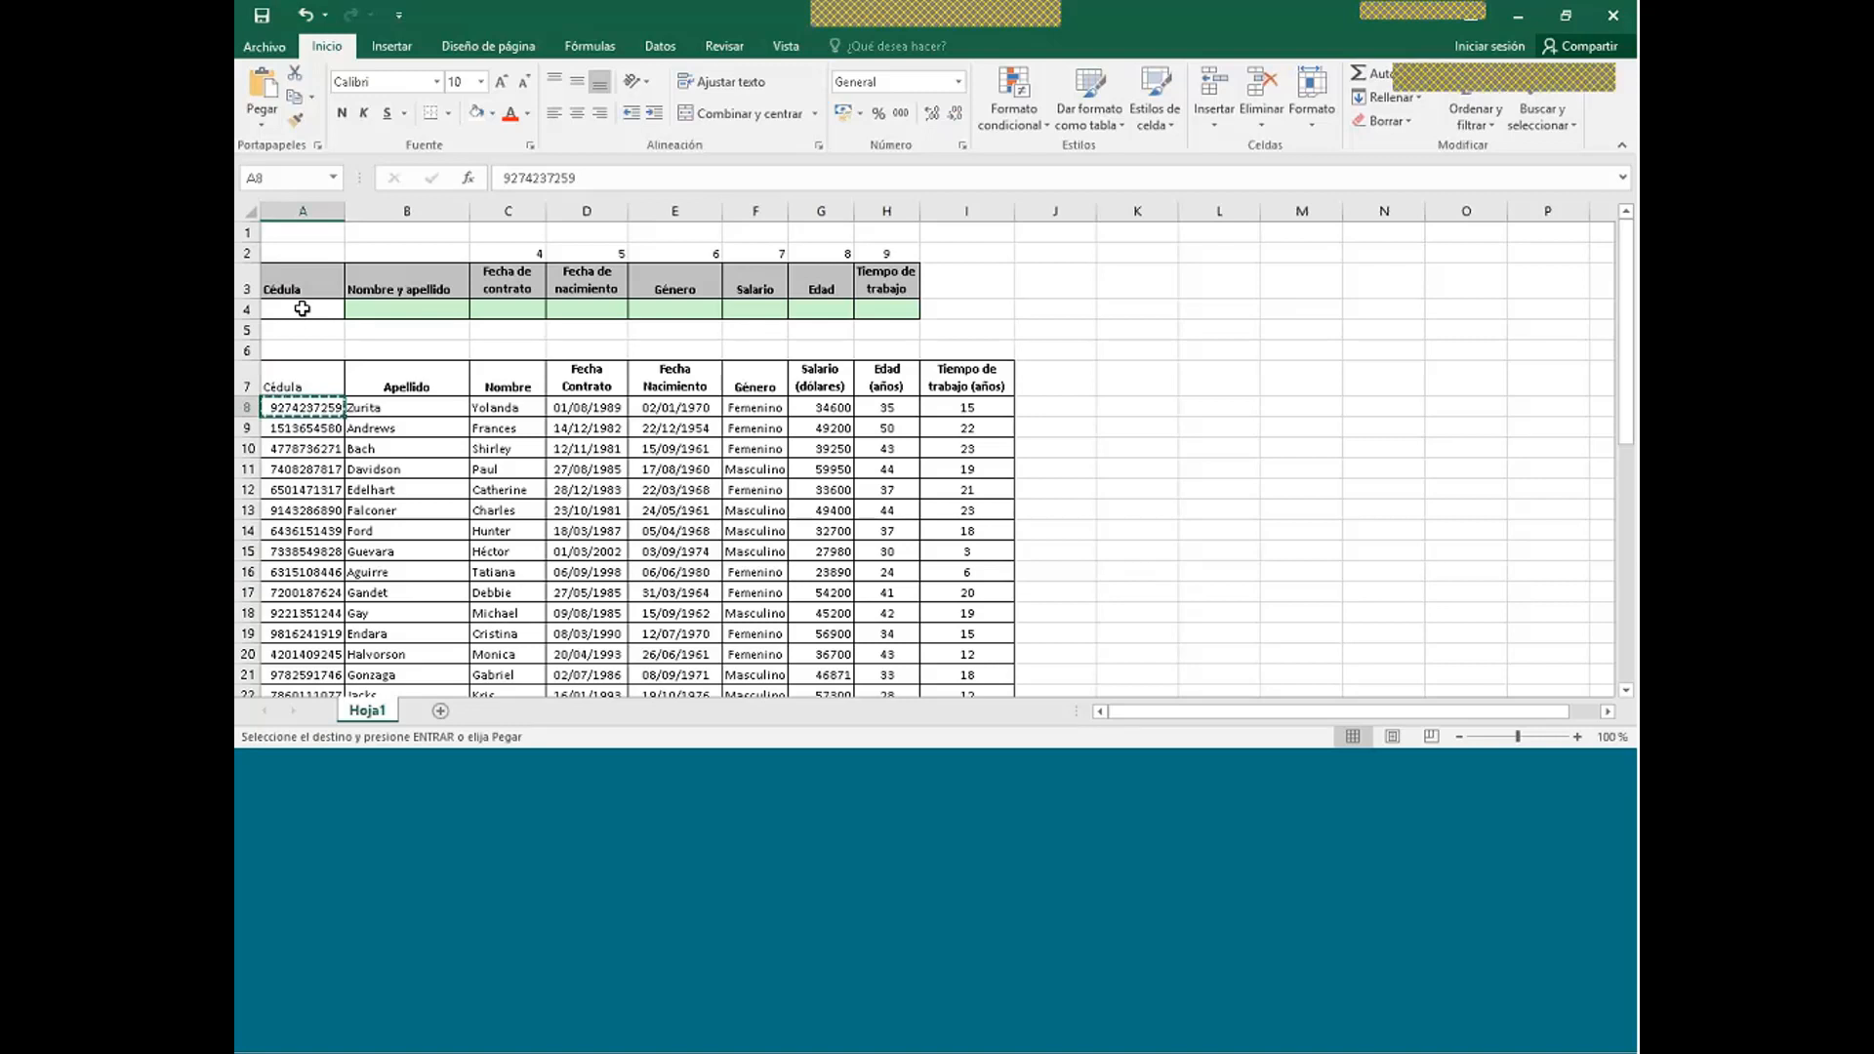
{"action": "key", "text": "ctrl+v"}
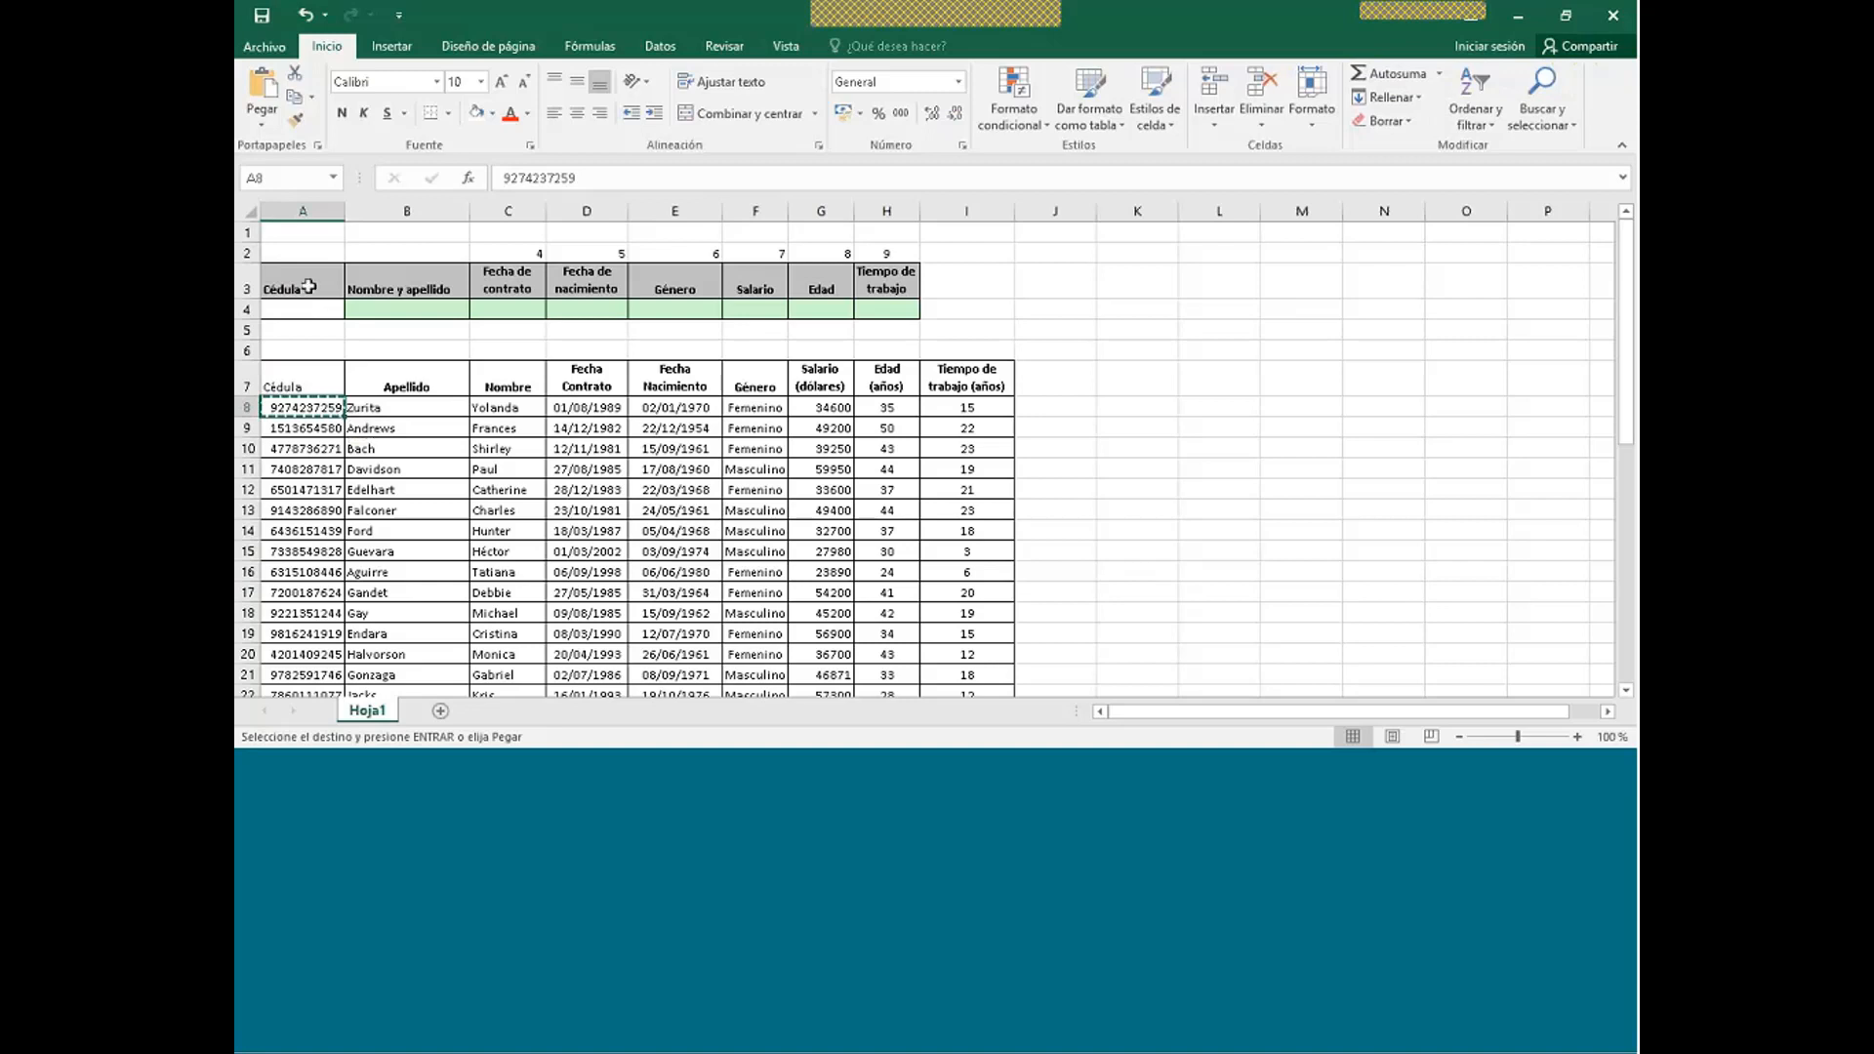
{"action": "left_click", "coordinate": [305, 310]}
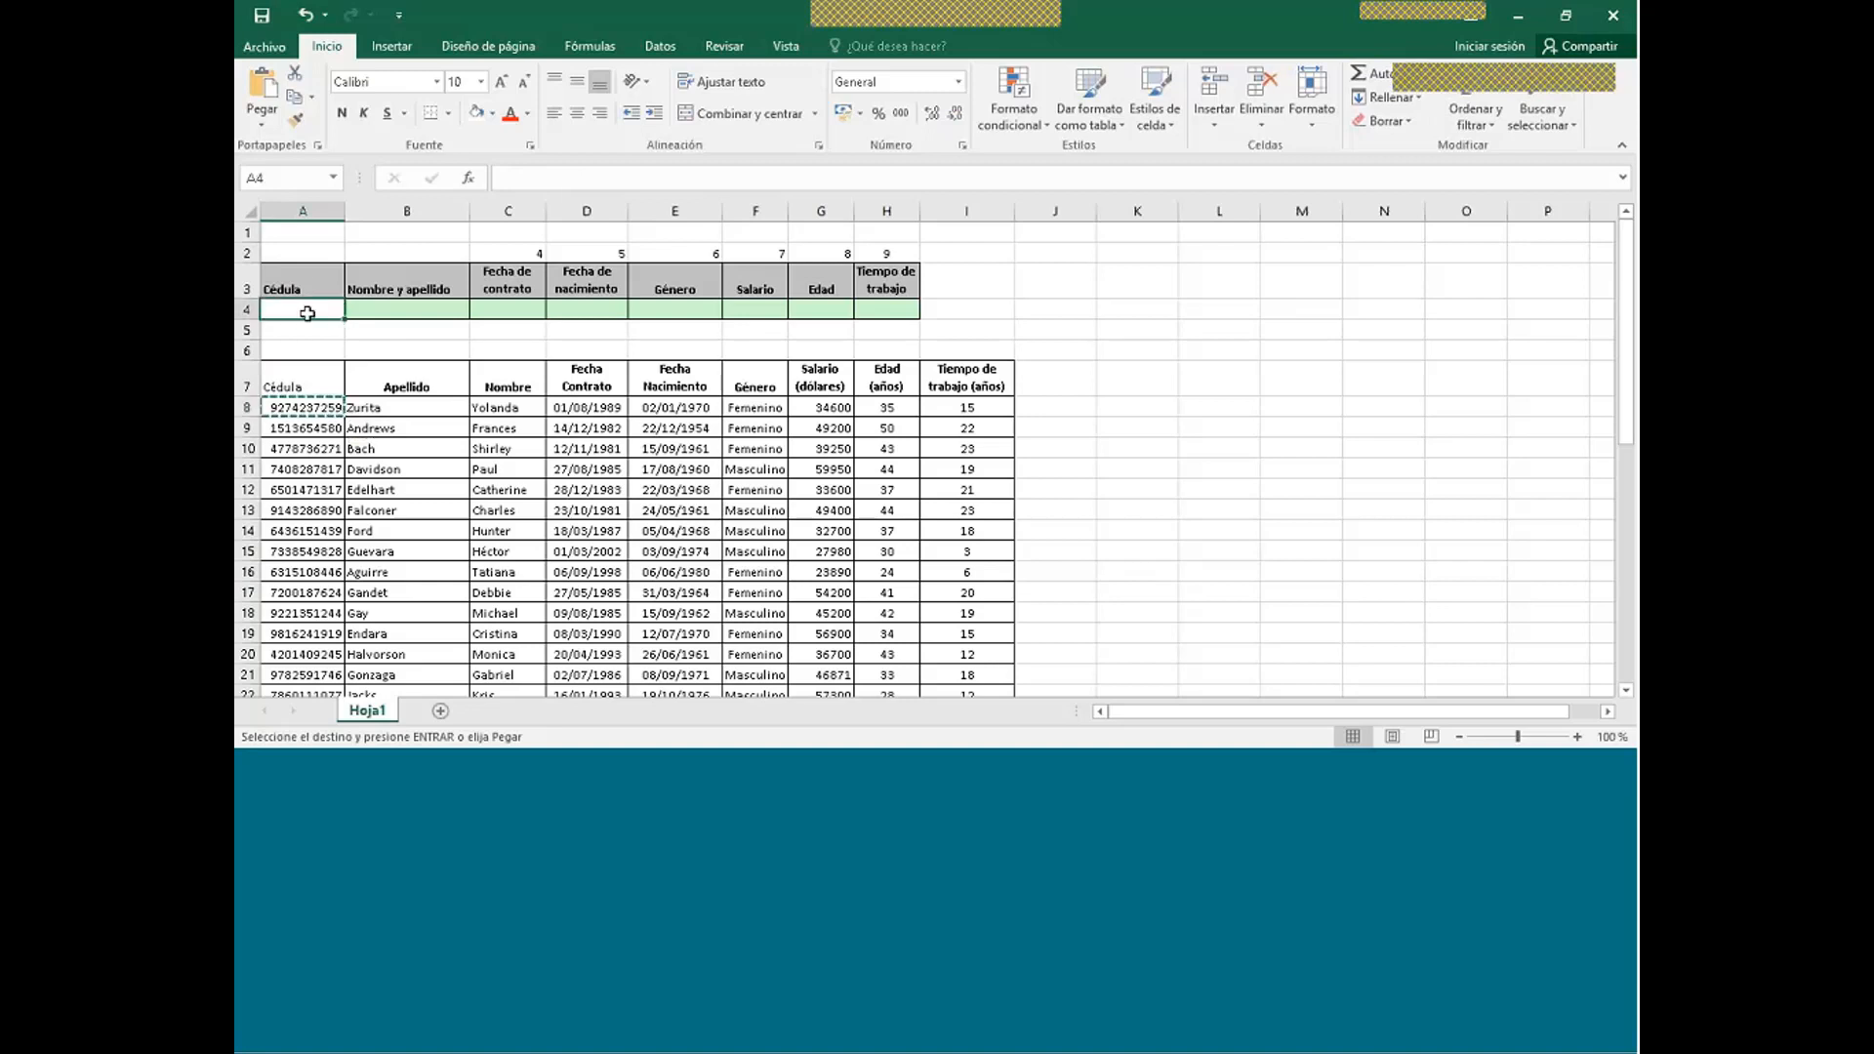
{"action": "key", "text": "ctrl+v"}
{"action": "left_click", "coordinate": [1421, 594]}
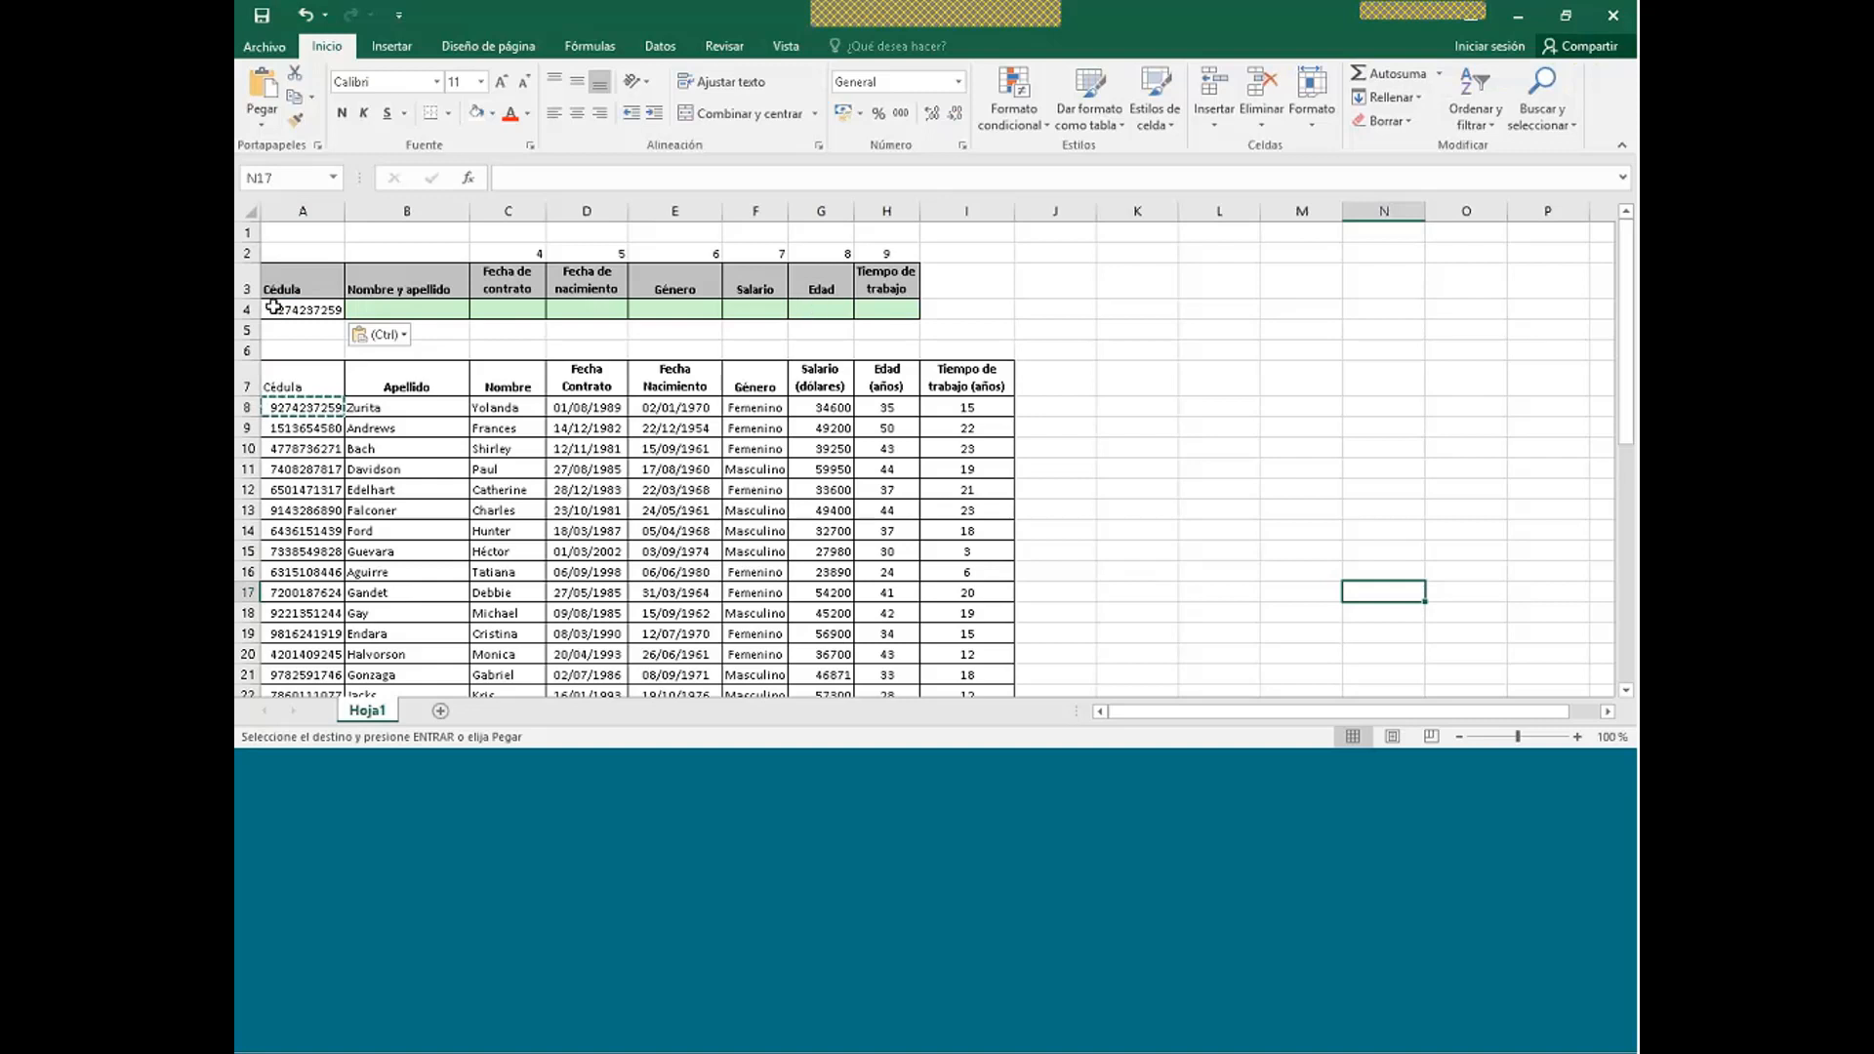
{"action": "left_click", "coordinate": [381, 308]}
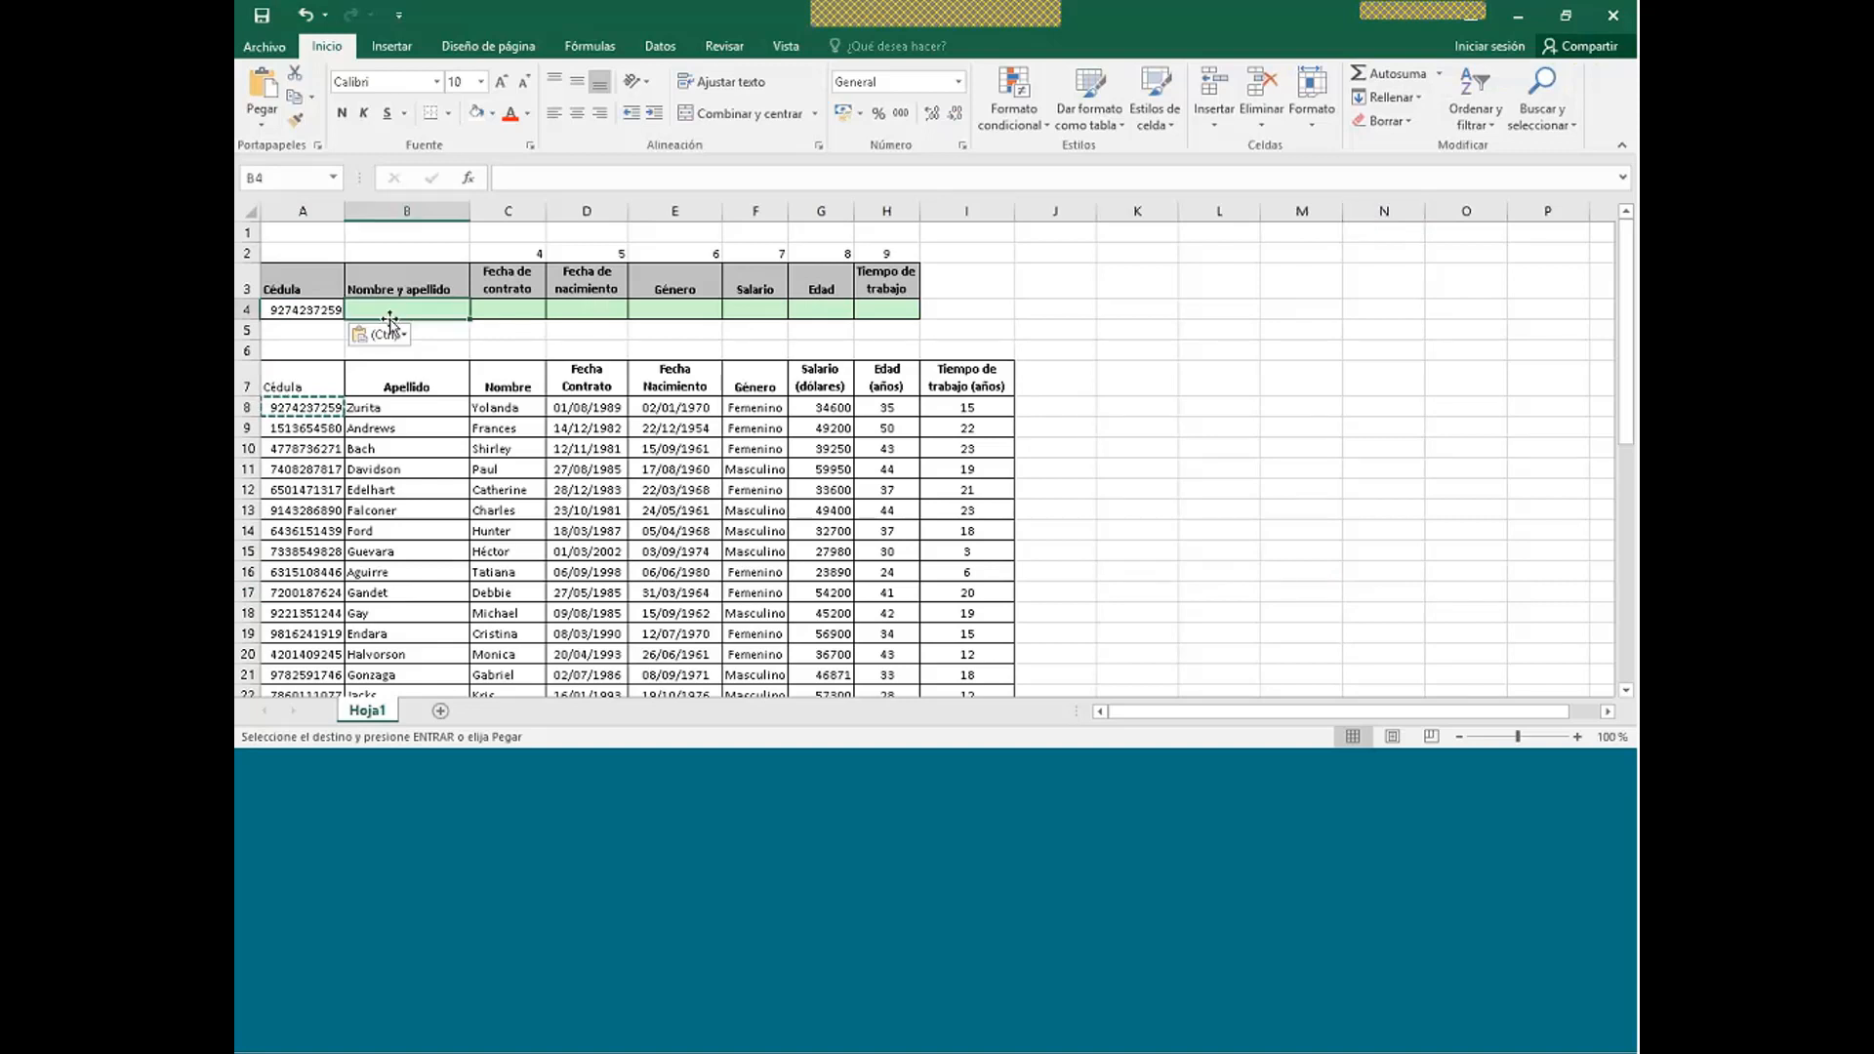
- Enter =BUSCARV(A4;A8:I47;2) in B4 to return the surname for A4's Cédula
{"action": "type", "text": "="}
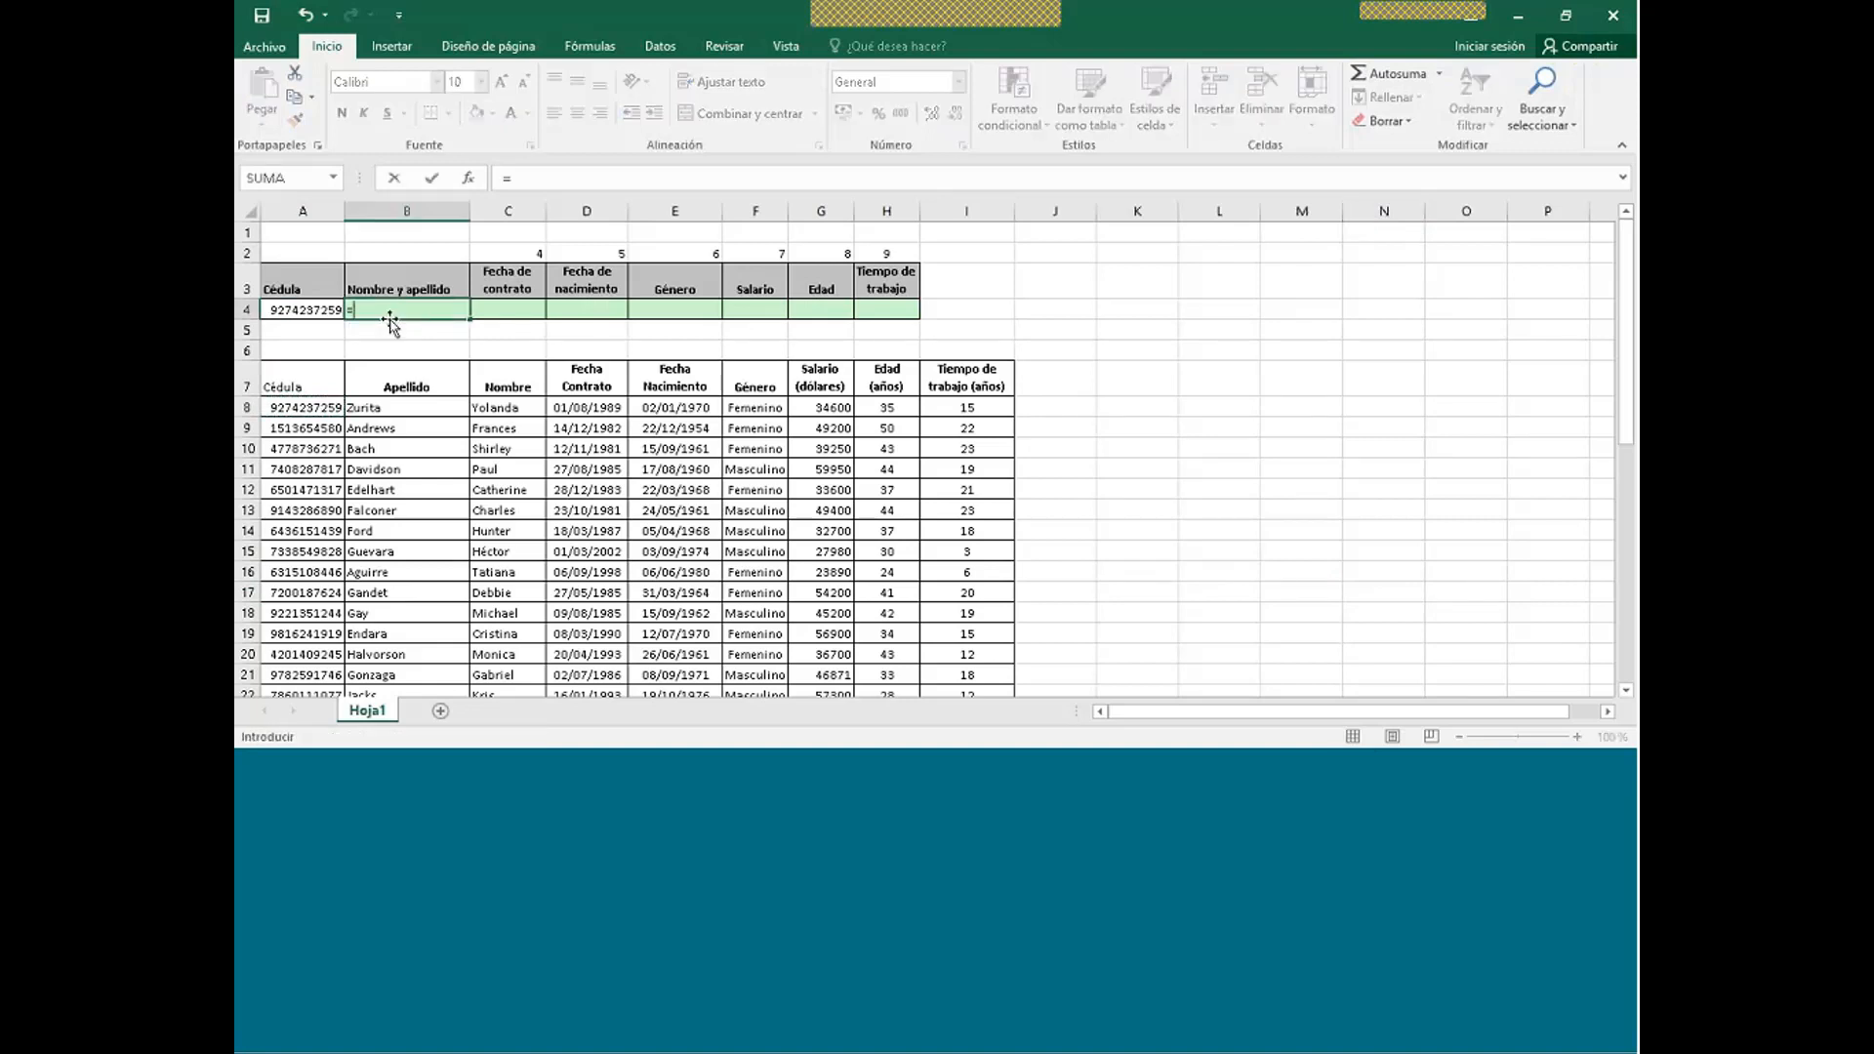
{"action": "type", "text": "buscarv"}
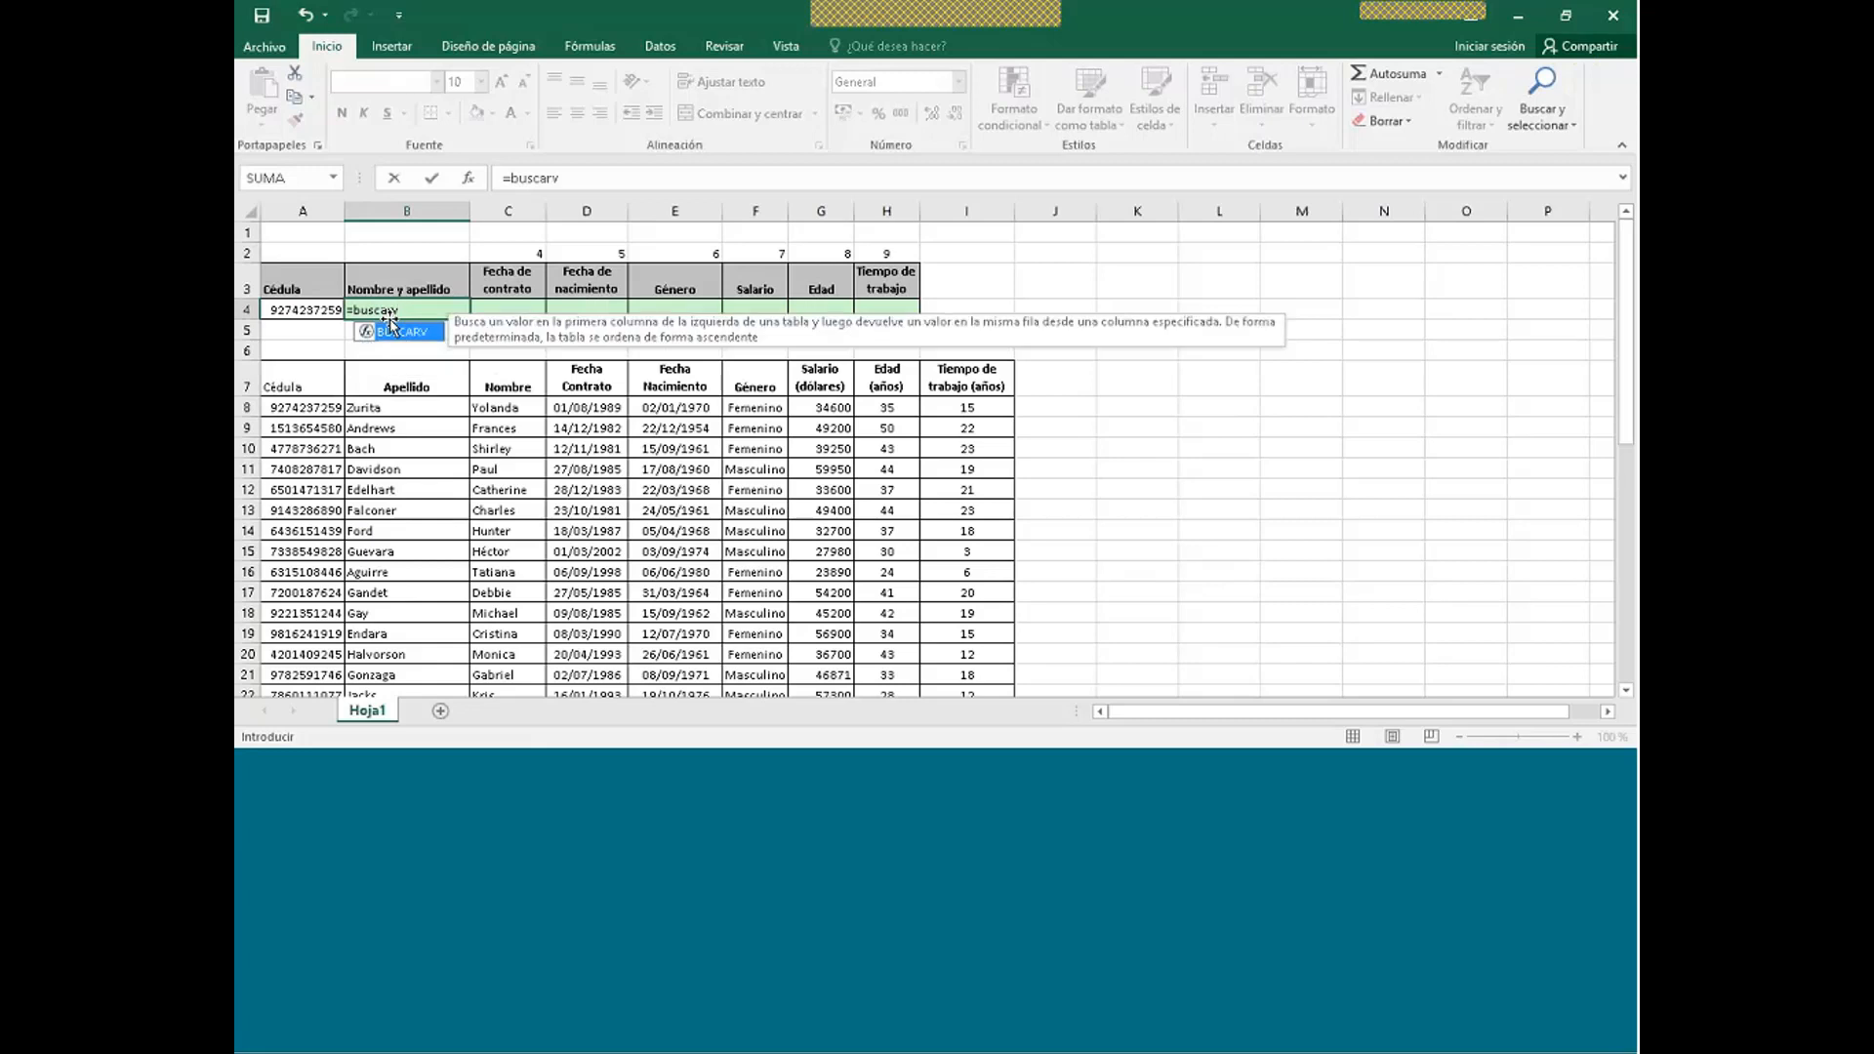
{"action": "type", "text": "("}
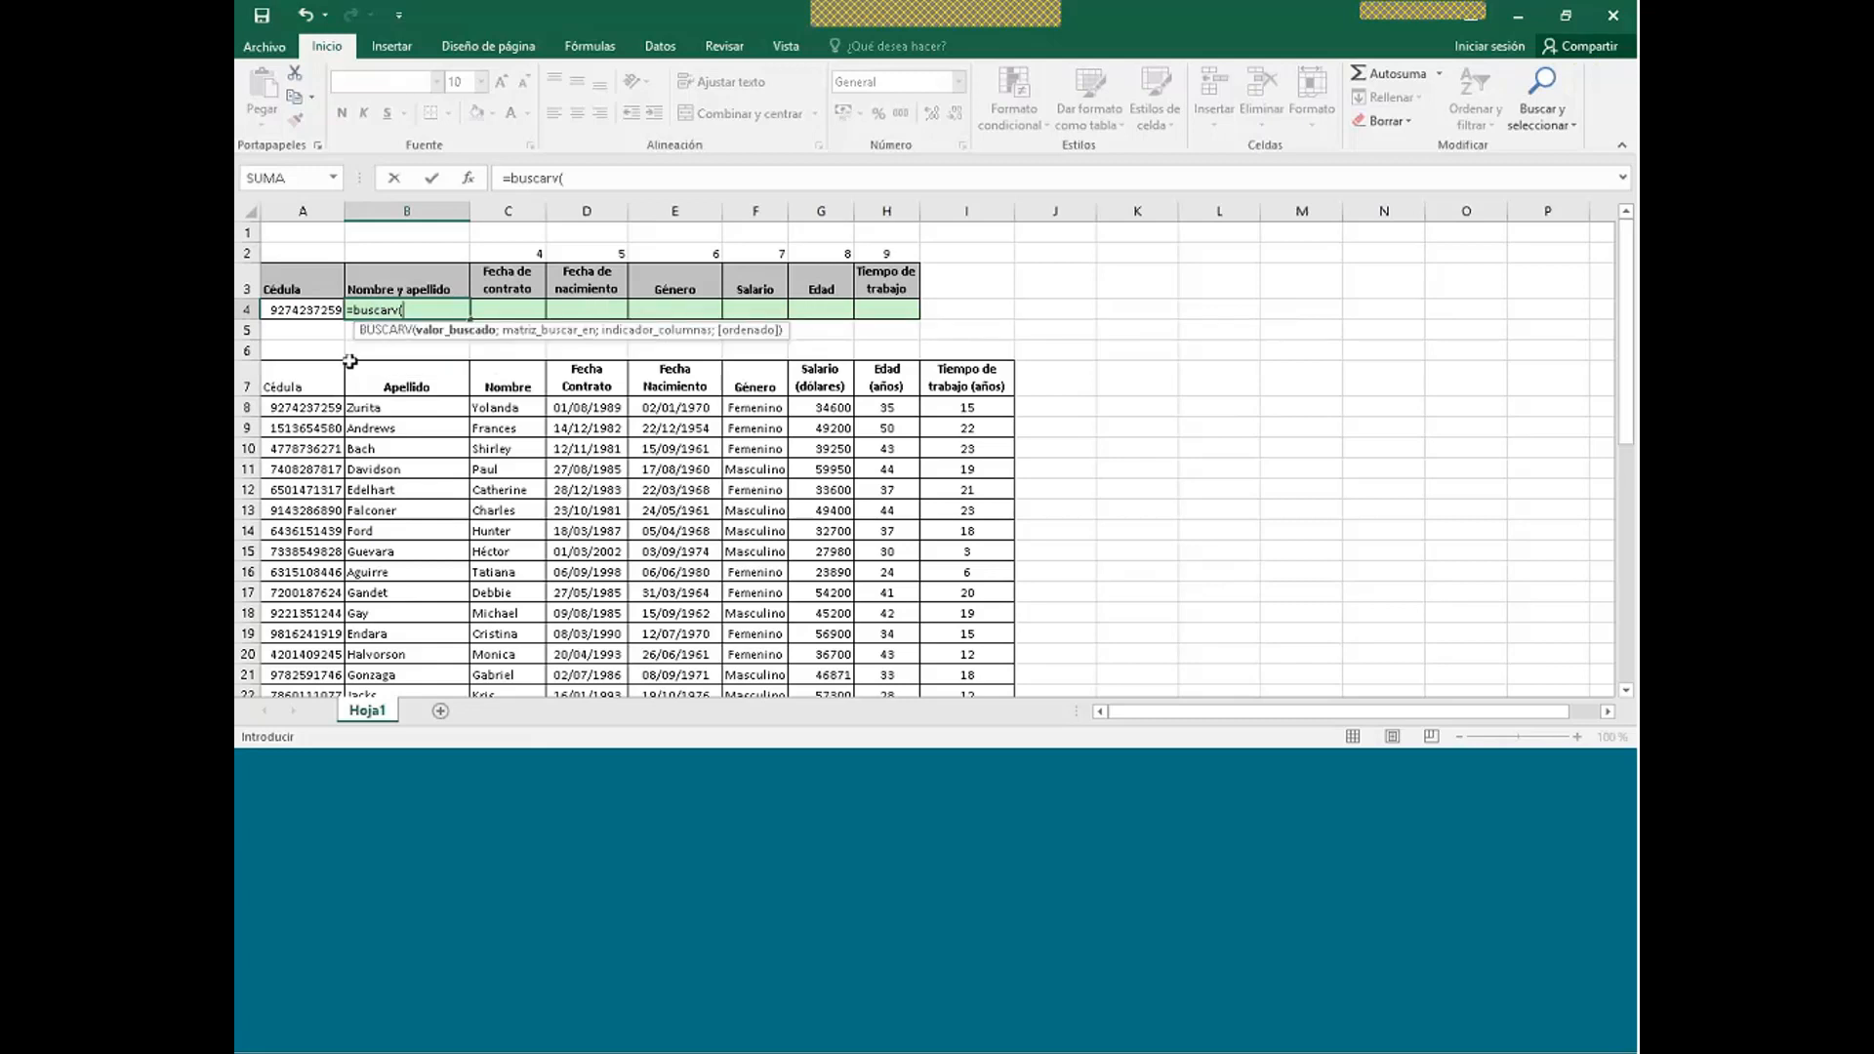
{"action": "left_click", "coordinate": [310, 309]}
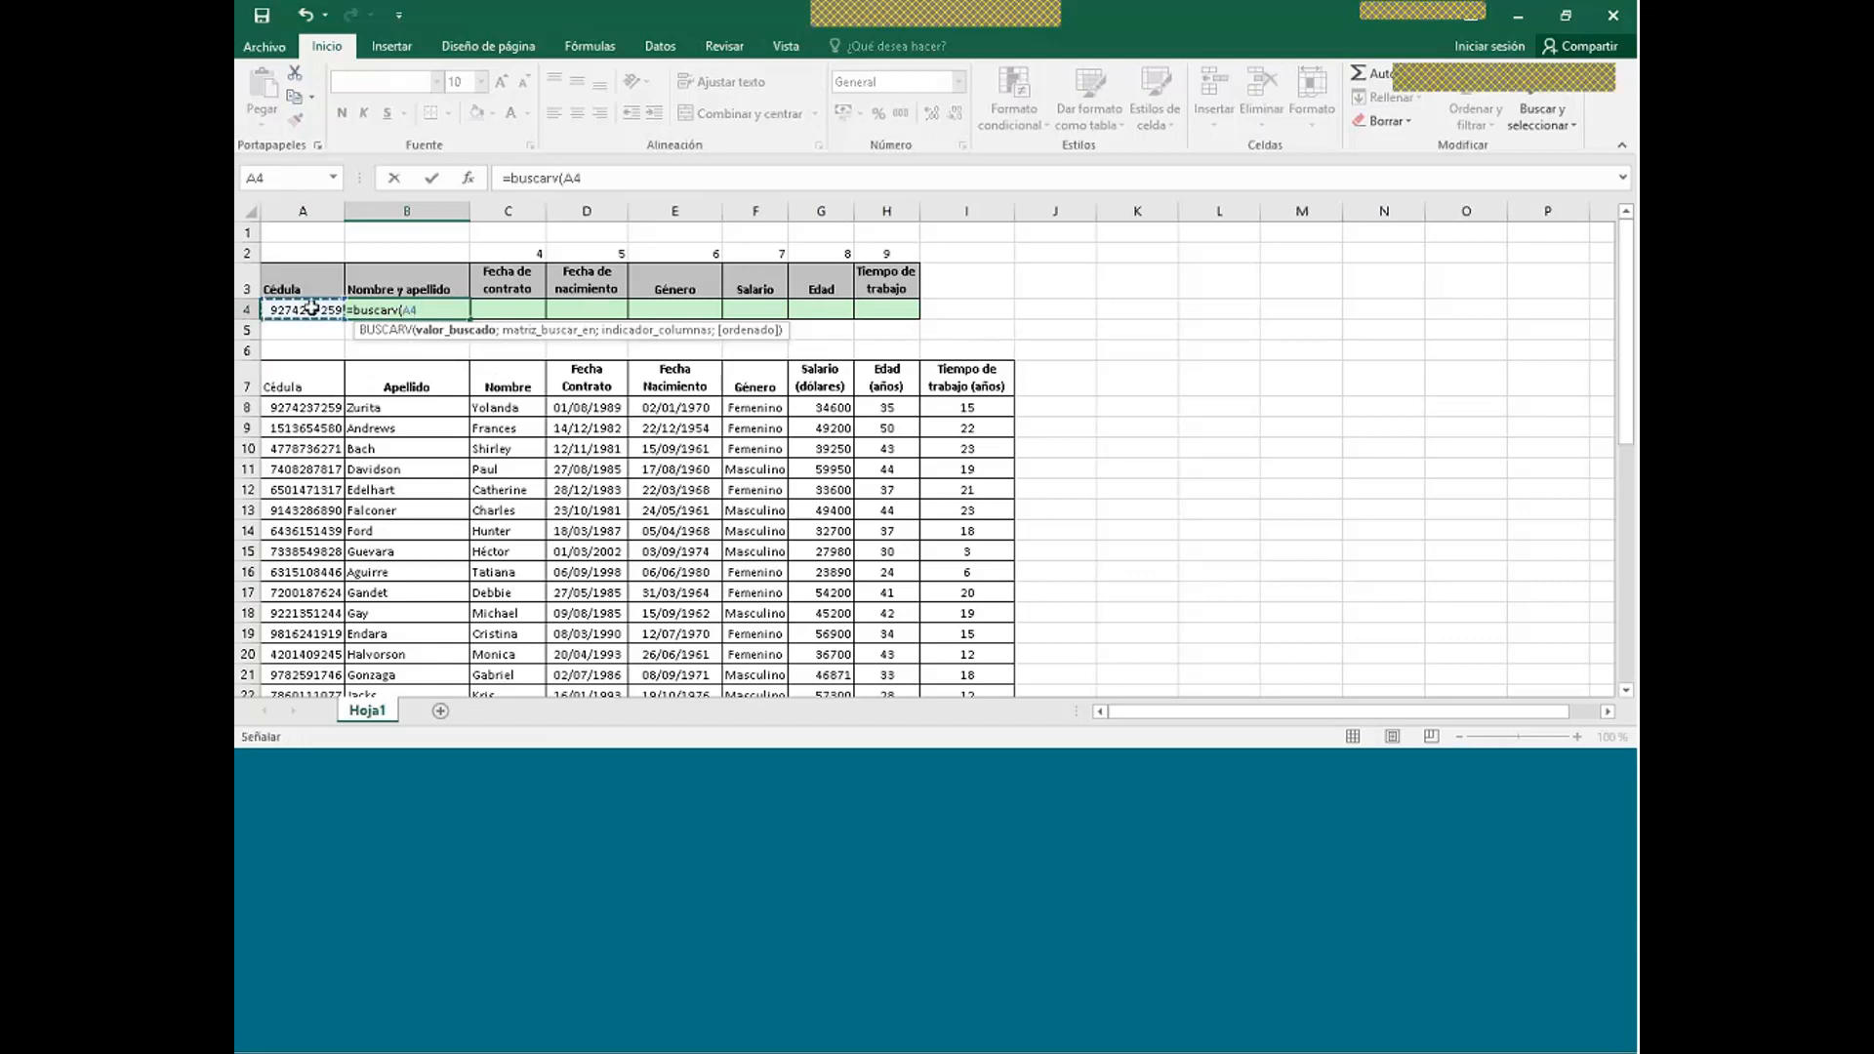
{"action": "type", "text": ";"}
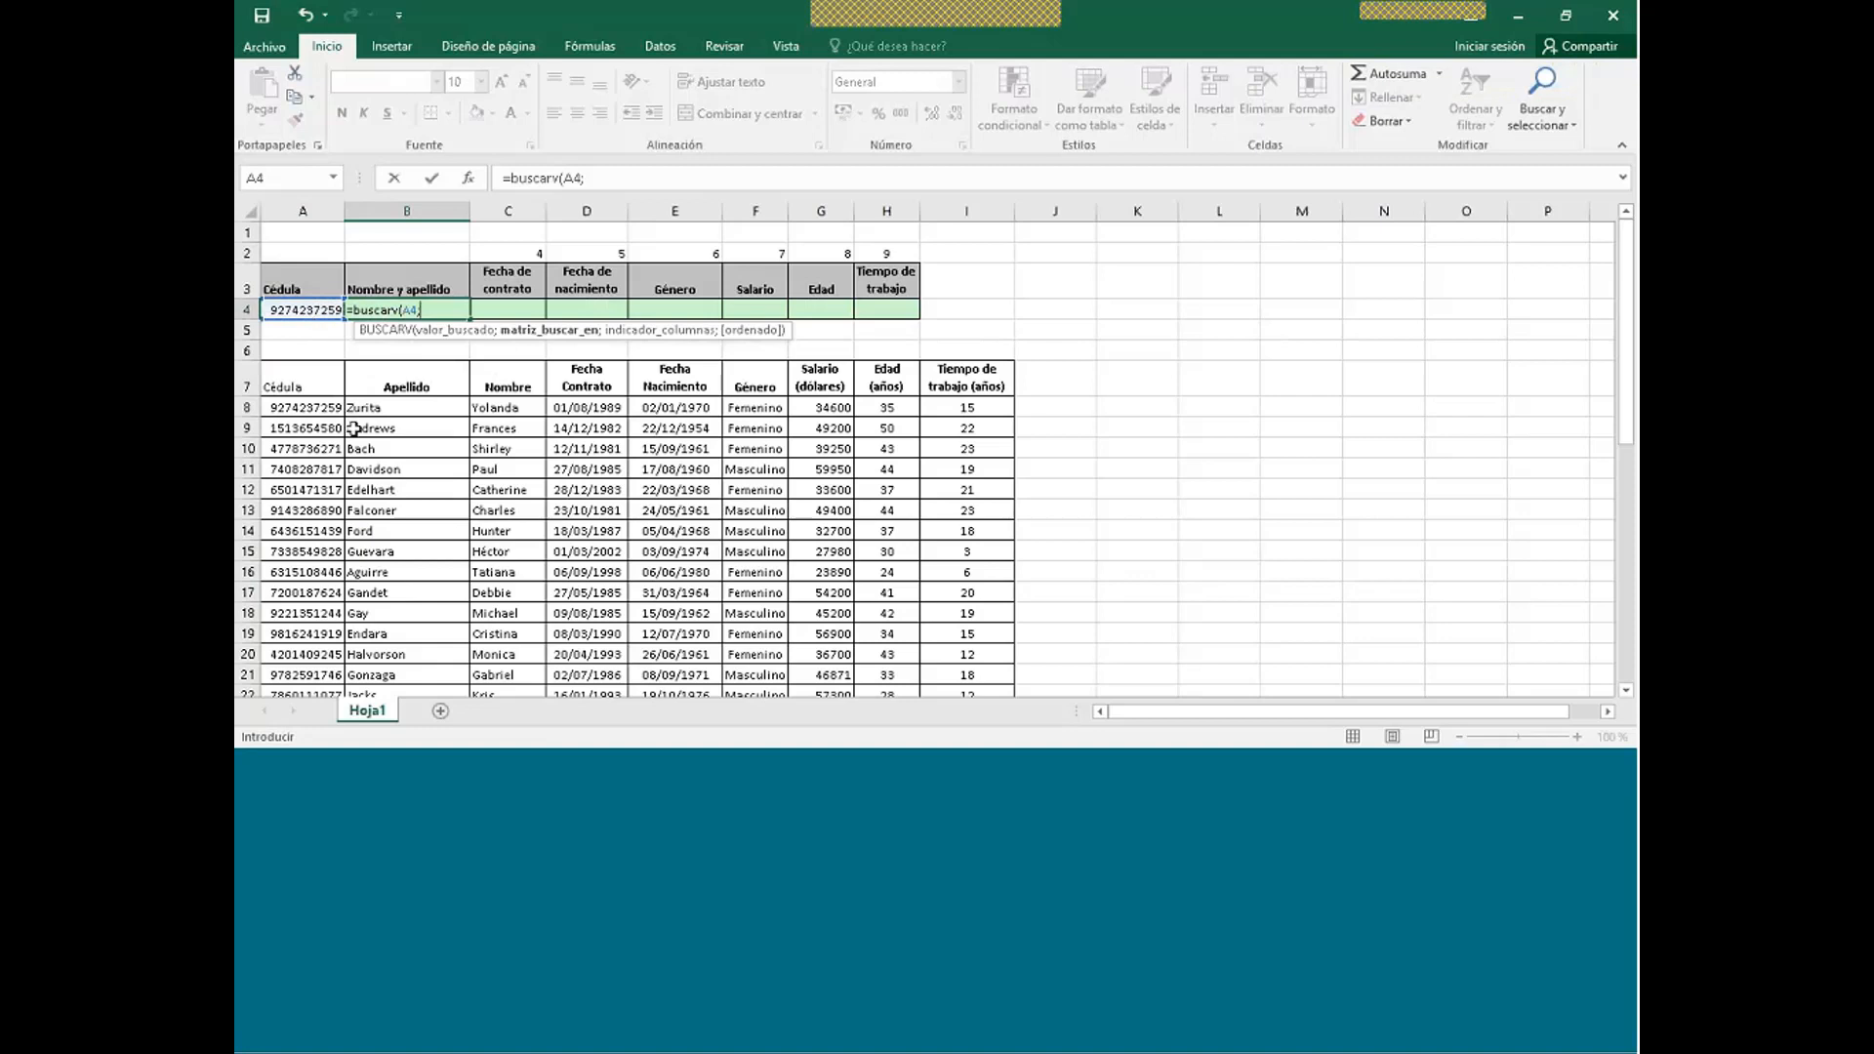
{"action": "left_click_drag", "start_coordinate": [316, 410], "coordinate": [944, 625]}
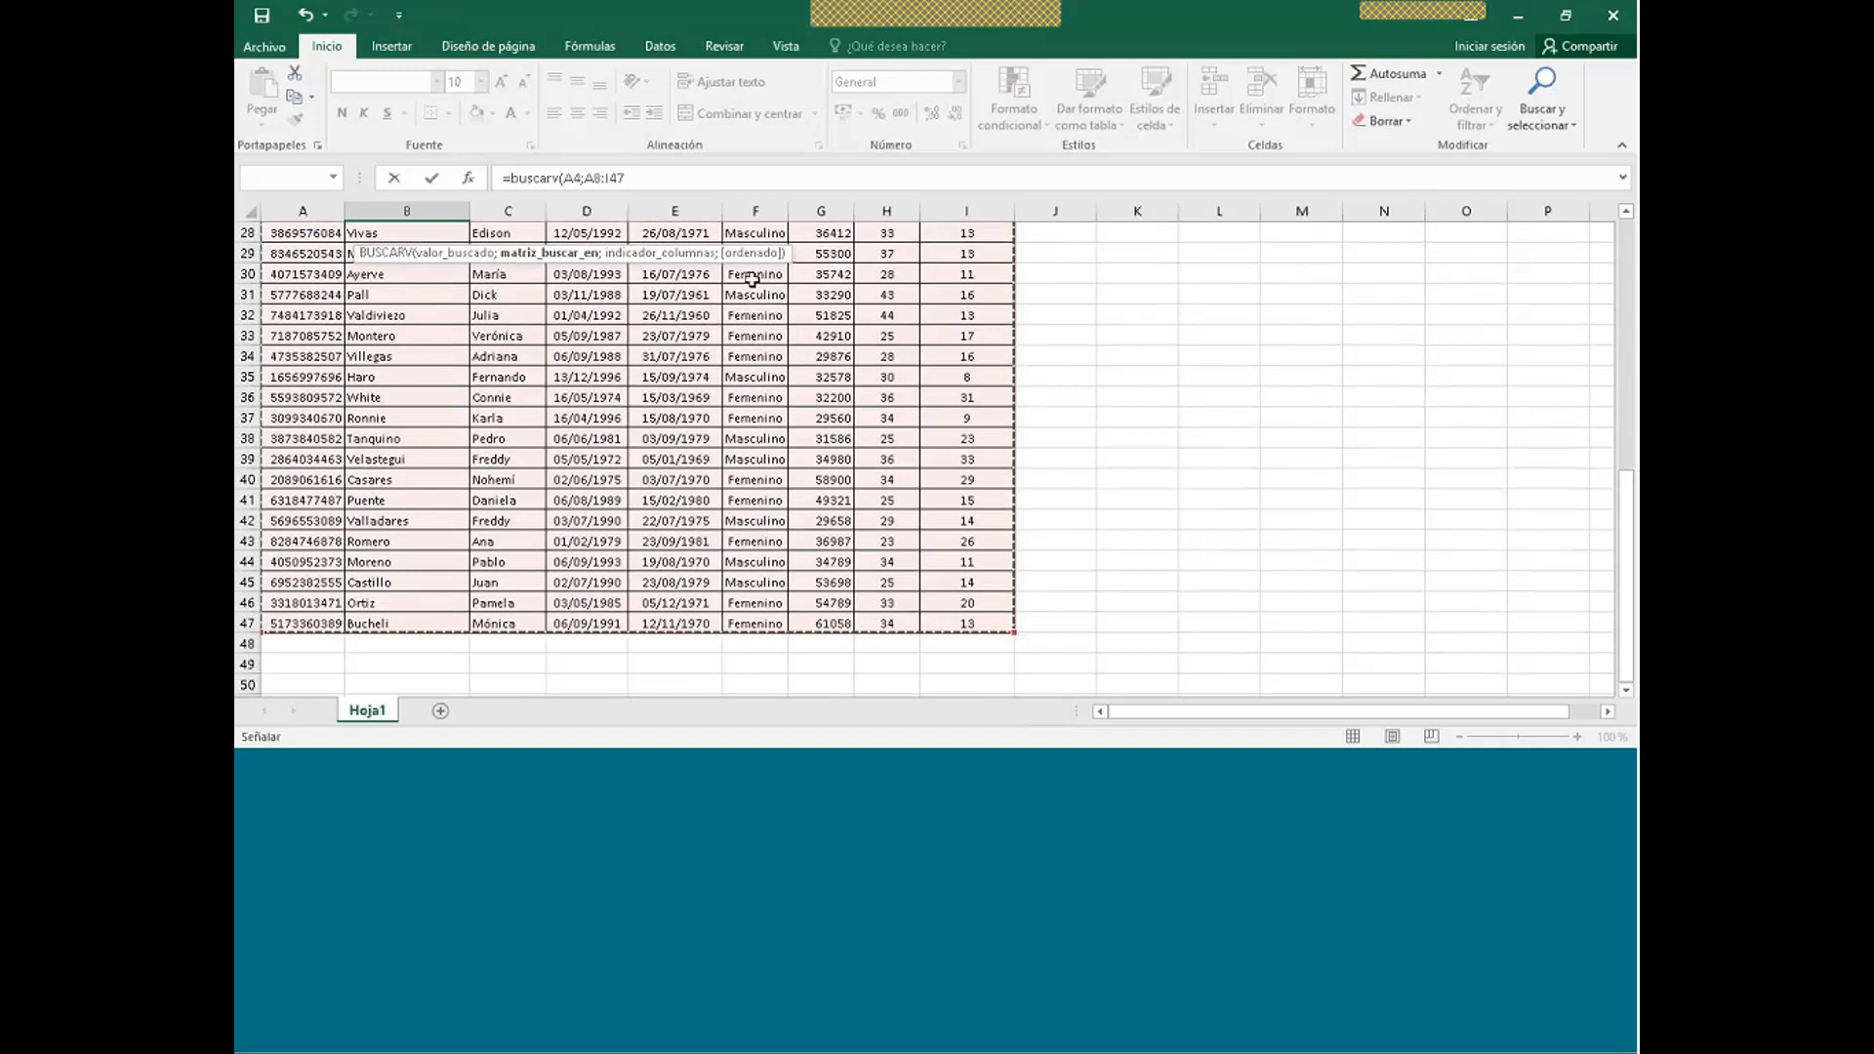
{"action": "left_click", "coordinate": [641, 178]}
{"action": "type", "text": ";"}
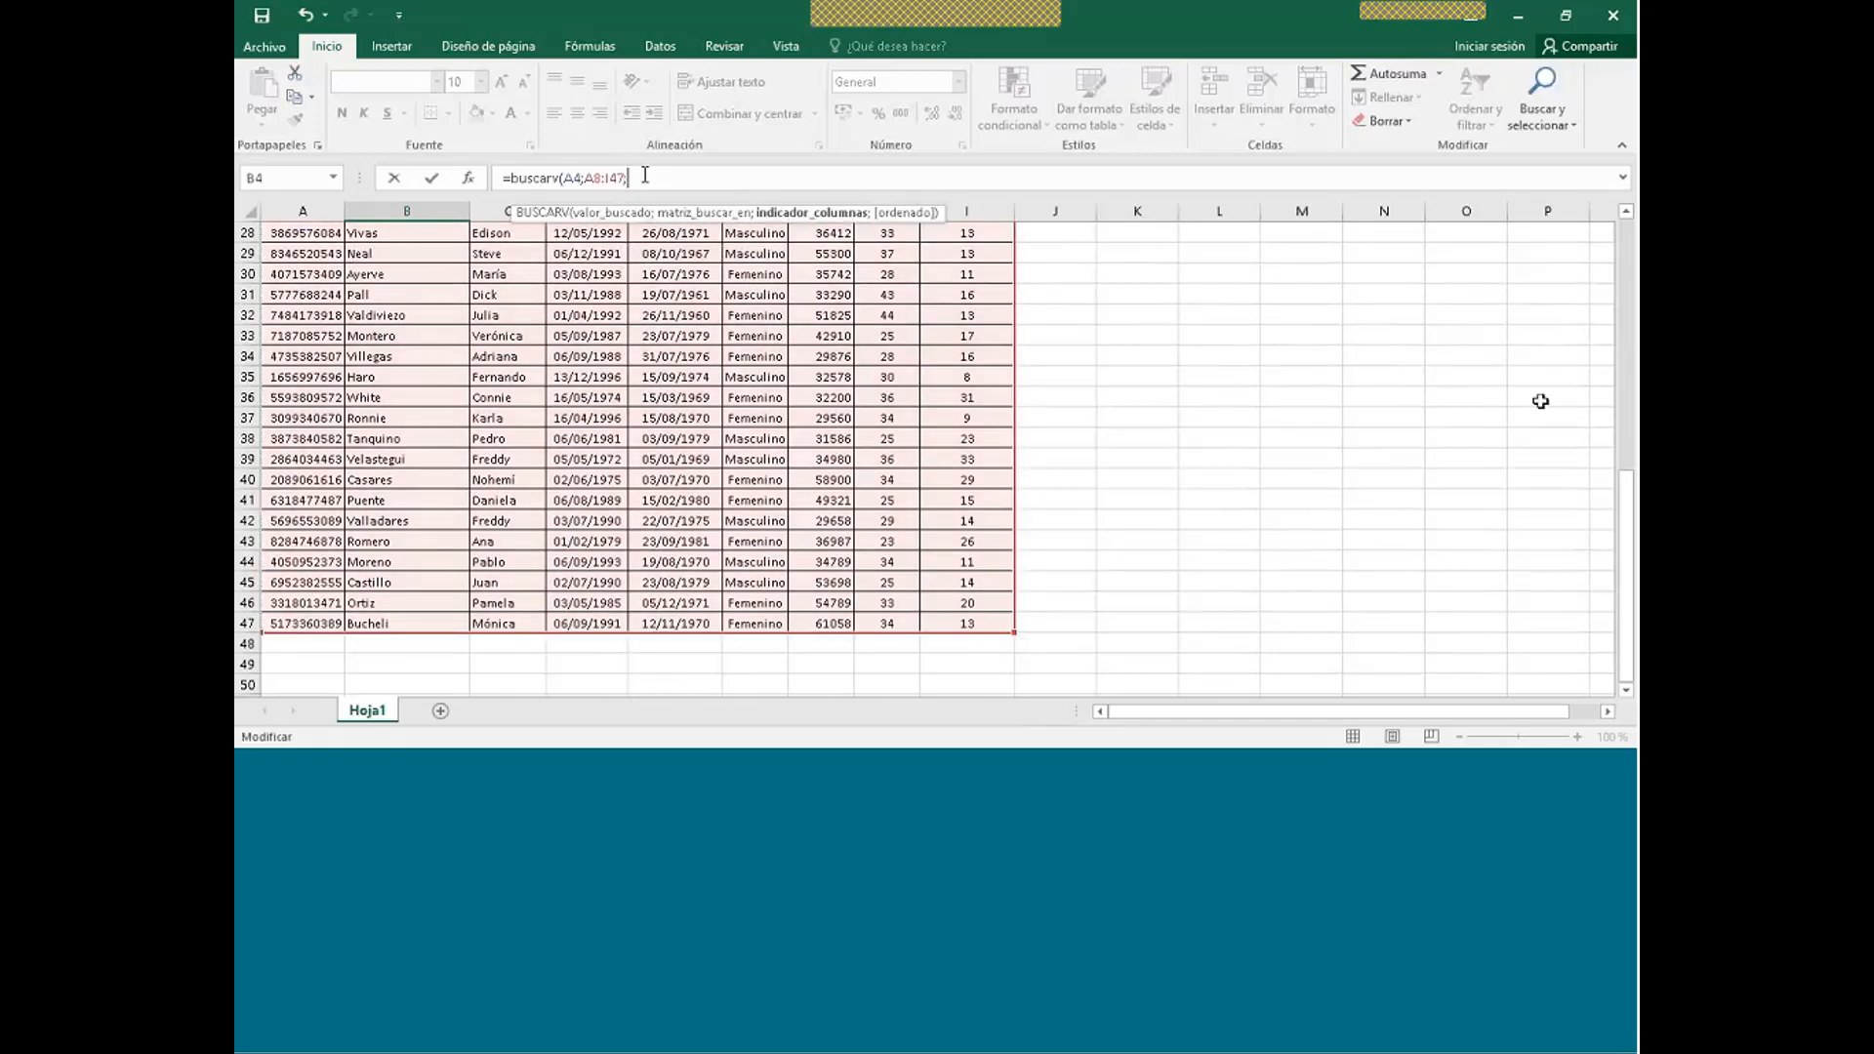
{"action": "left_click_drag", "start_coordinate": [1627, 476], "coordinate": [1630, 243]}
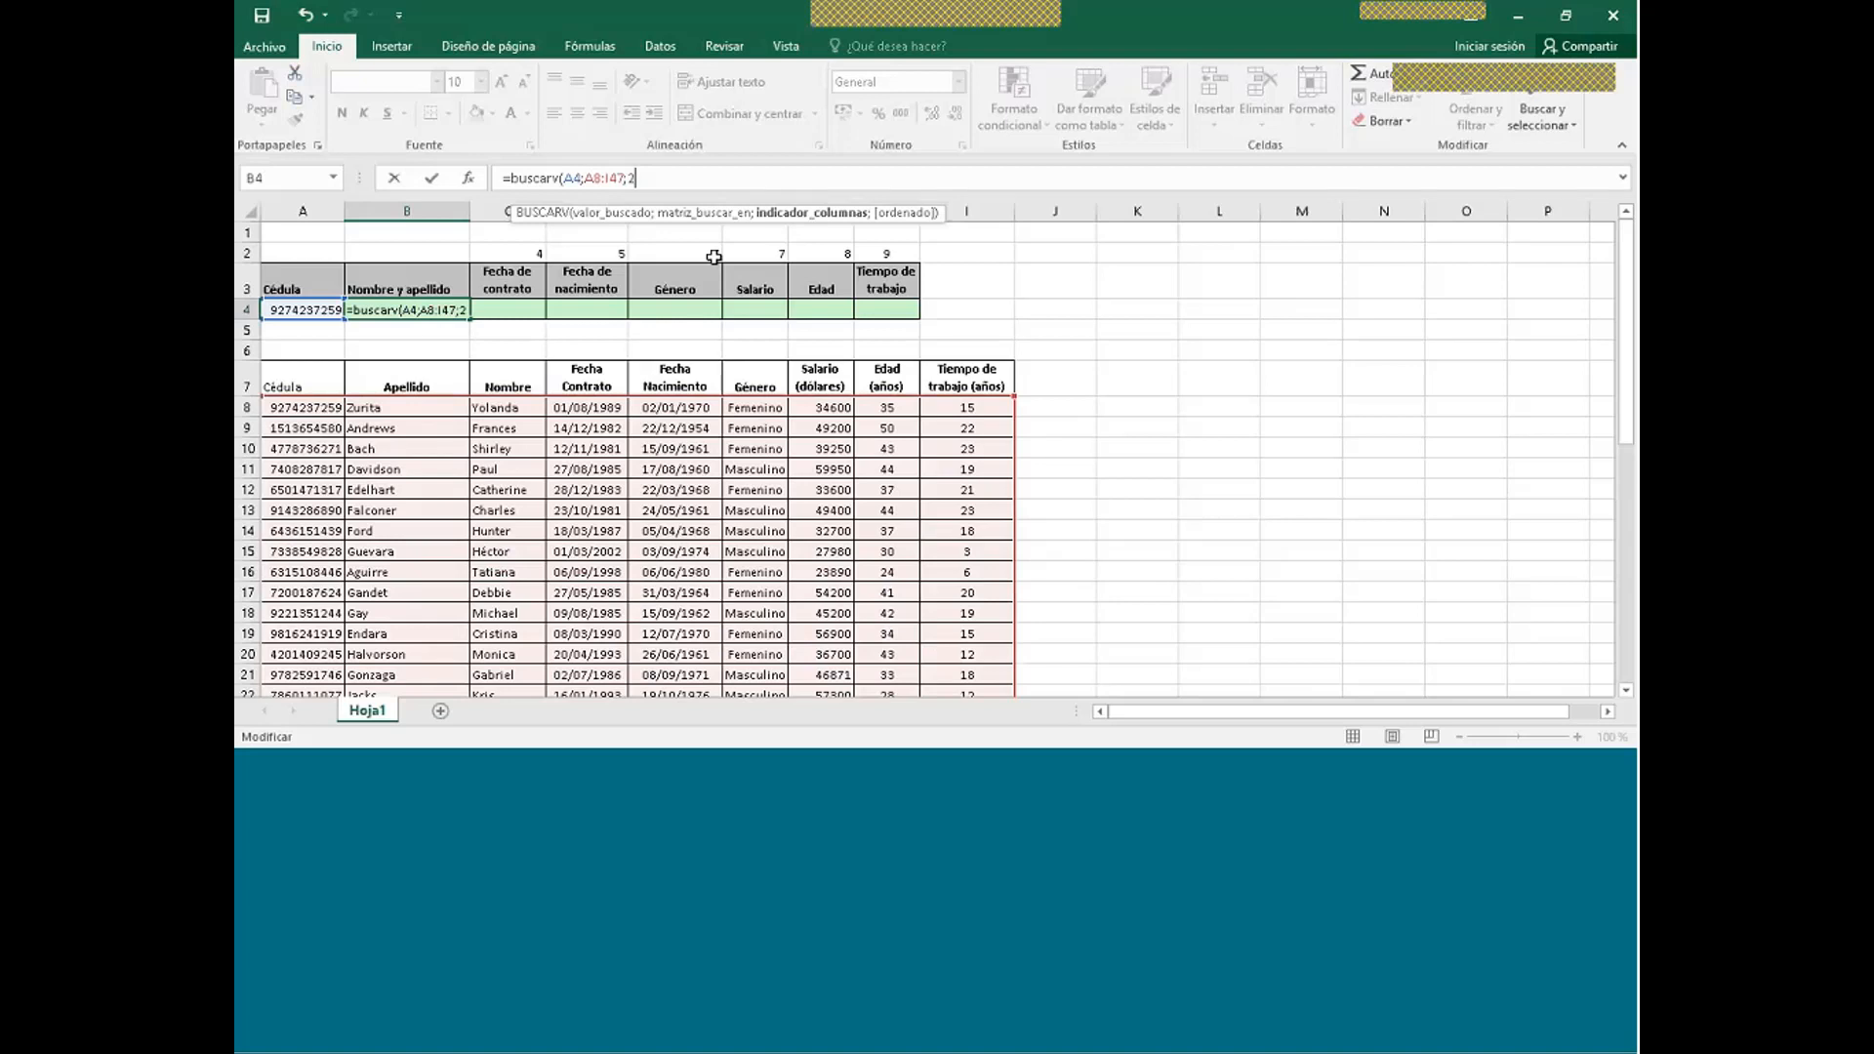
{"action": "type", "text": ")"}
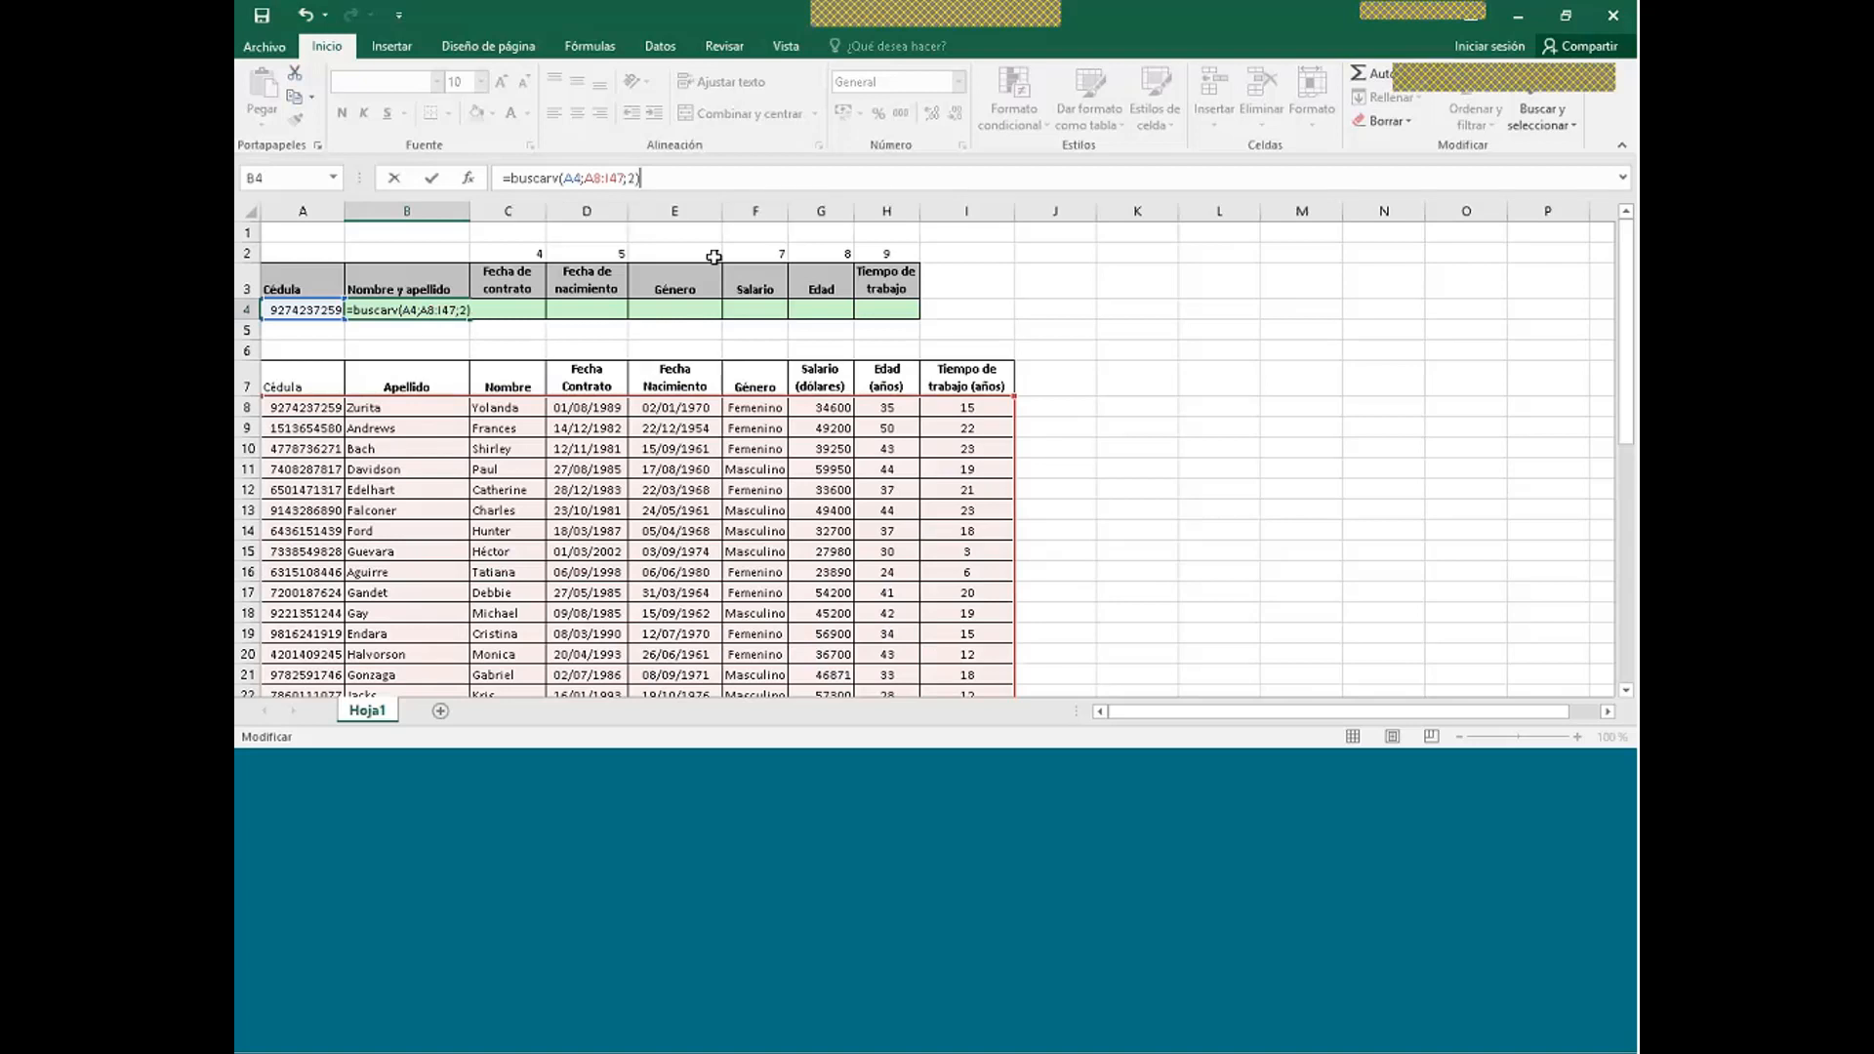
{"action": "key", "text": "Return"}
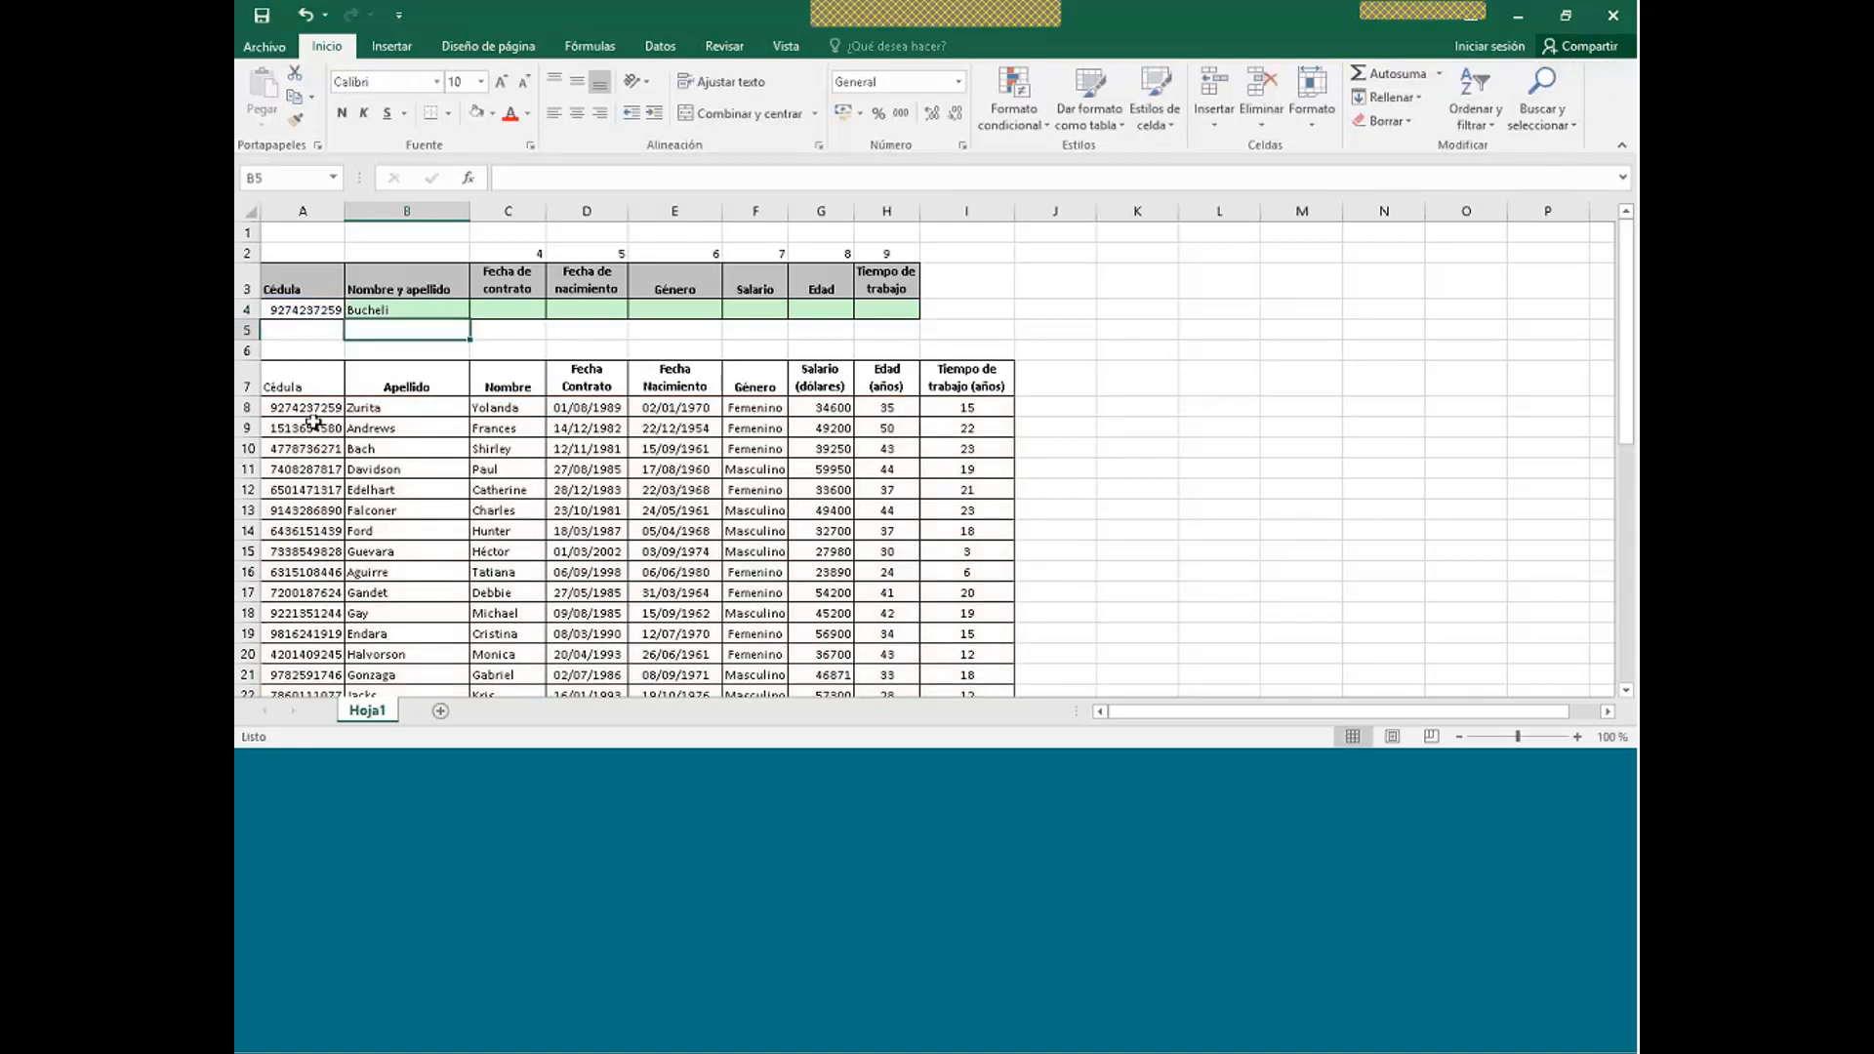
- Paste the Cédula from A13 into A4 and check the surname B4 returns
{"action": "left_click", "coordinate": [320, 512]}
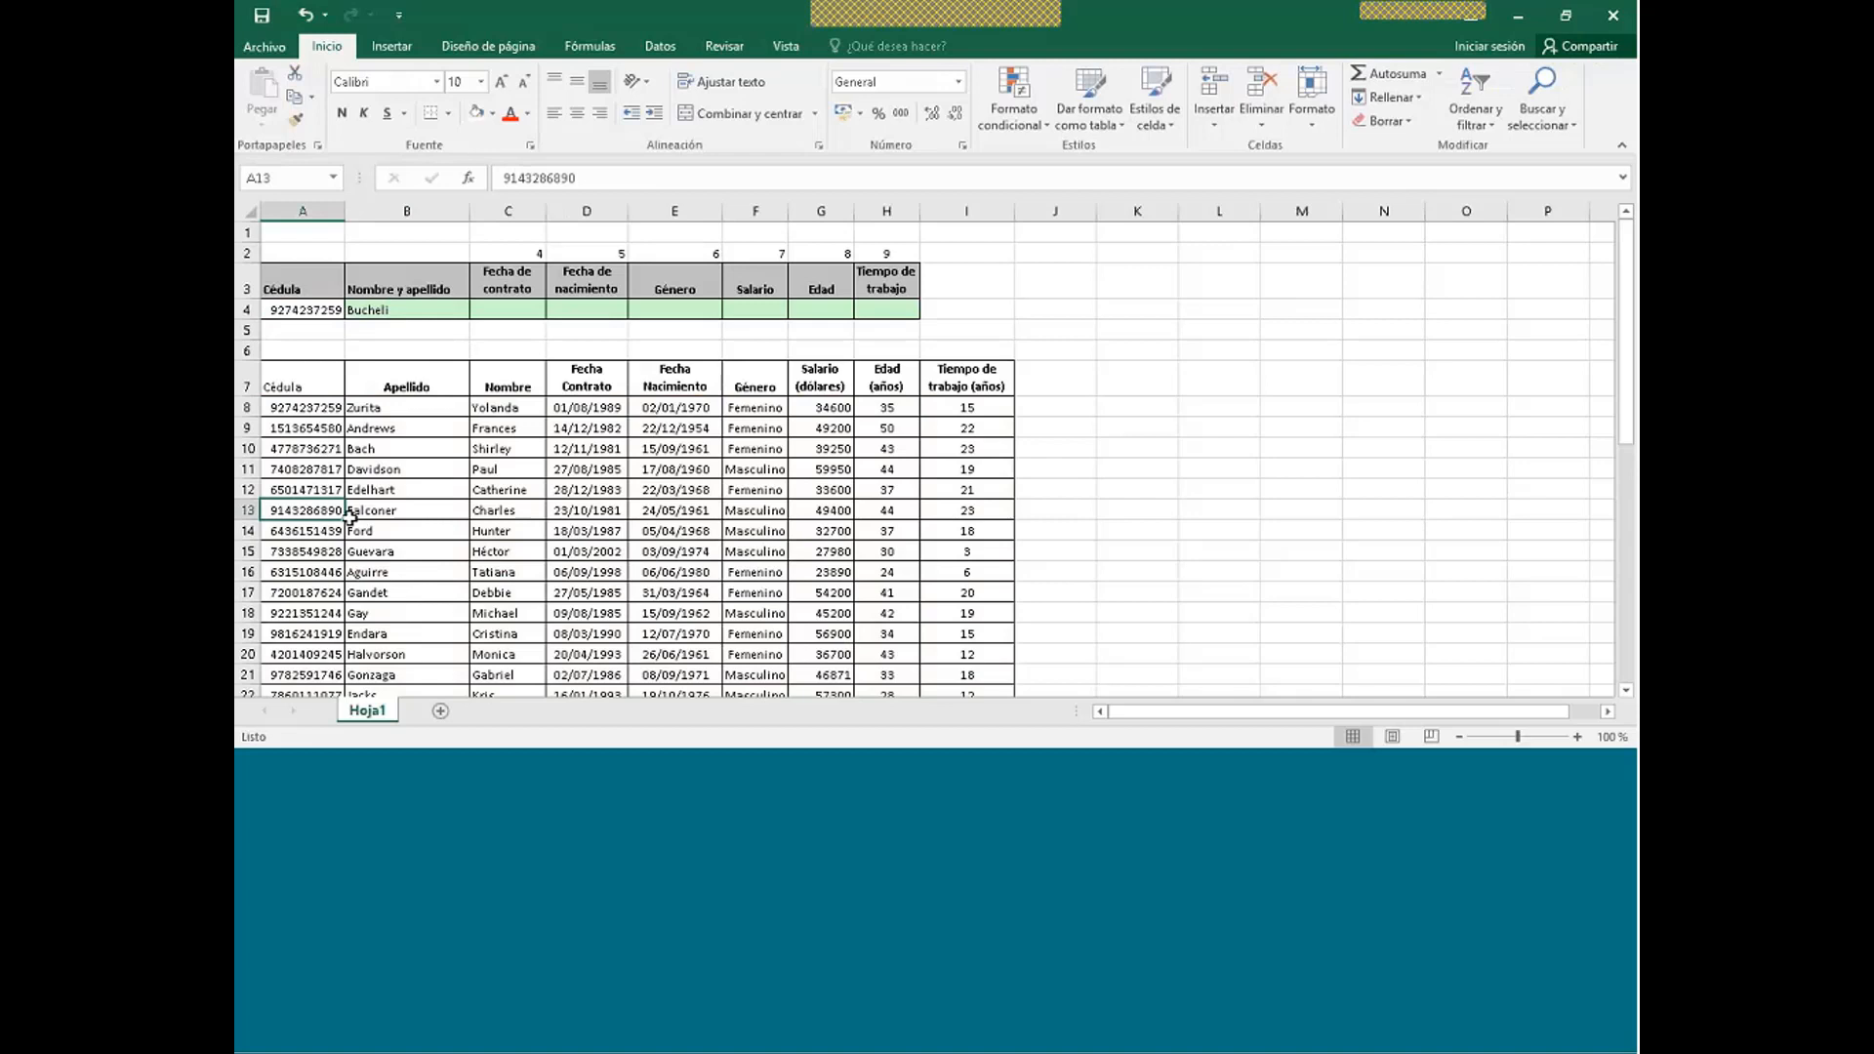
{"action": "key", "text": "ctrl+c"}
{"action": "left_click", "coordinate": [322, 310]}
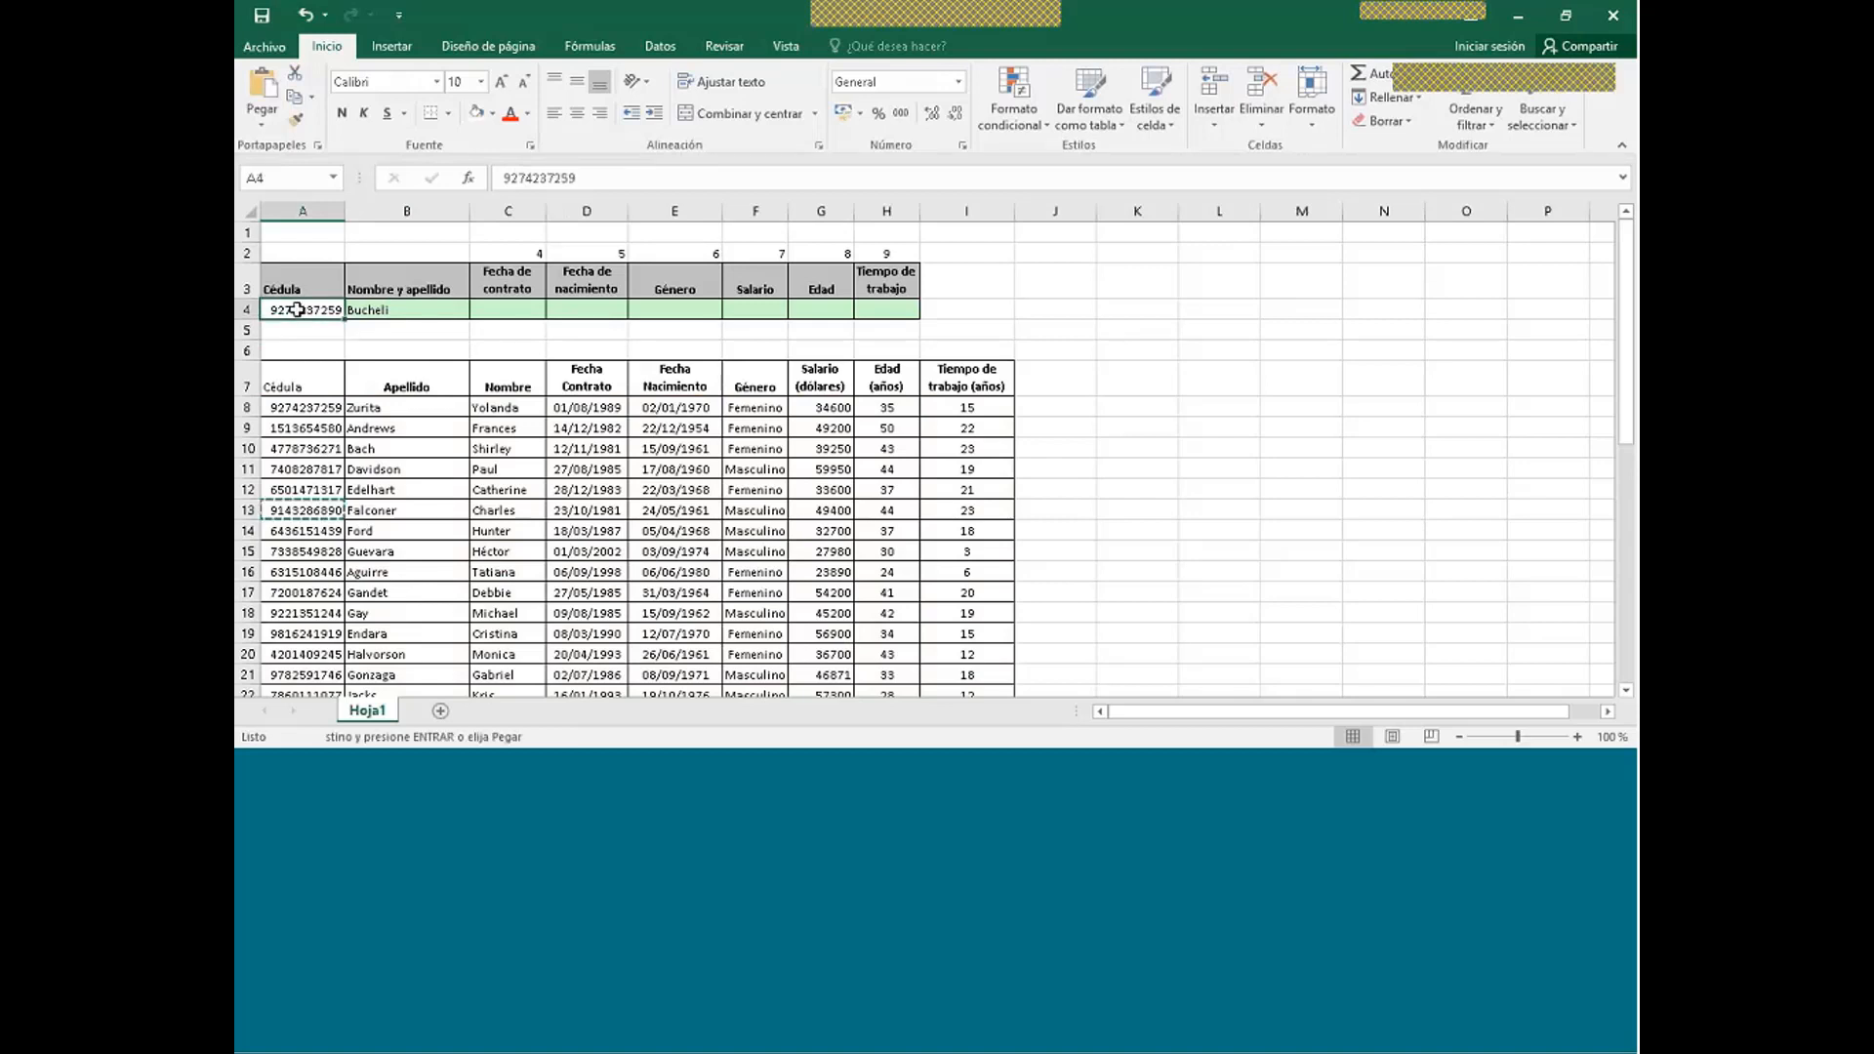
{"action": "key", "text": "ctrl+v"}
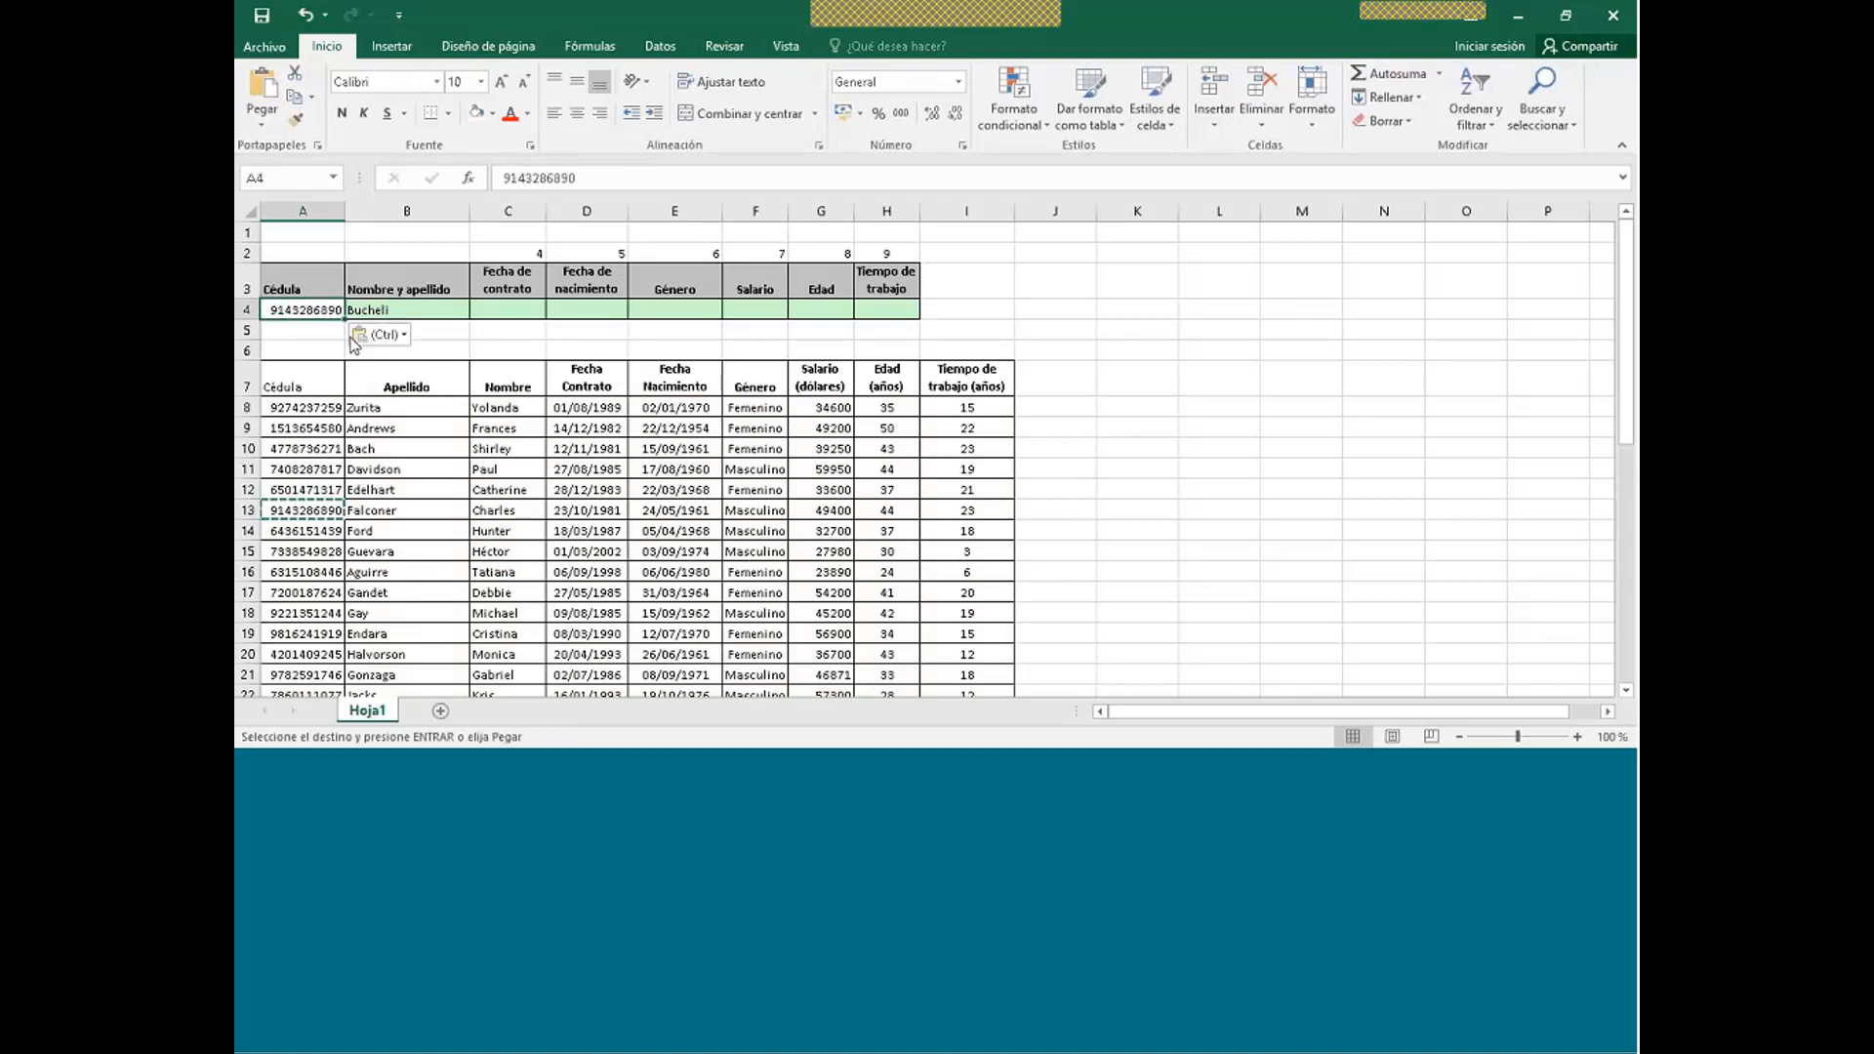
{"action": "key", "text": "Escape"}
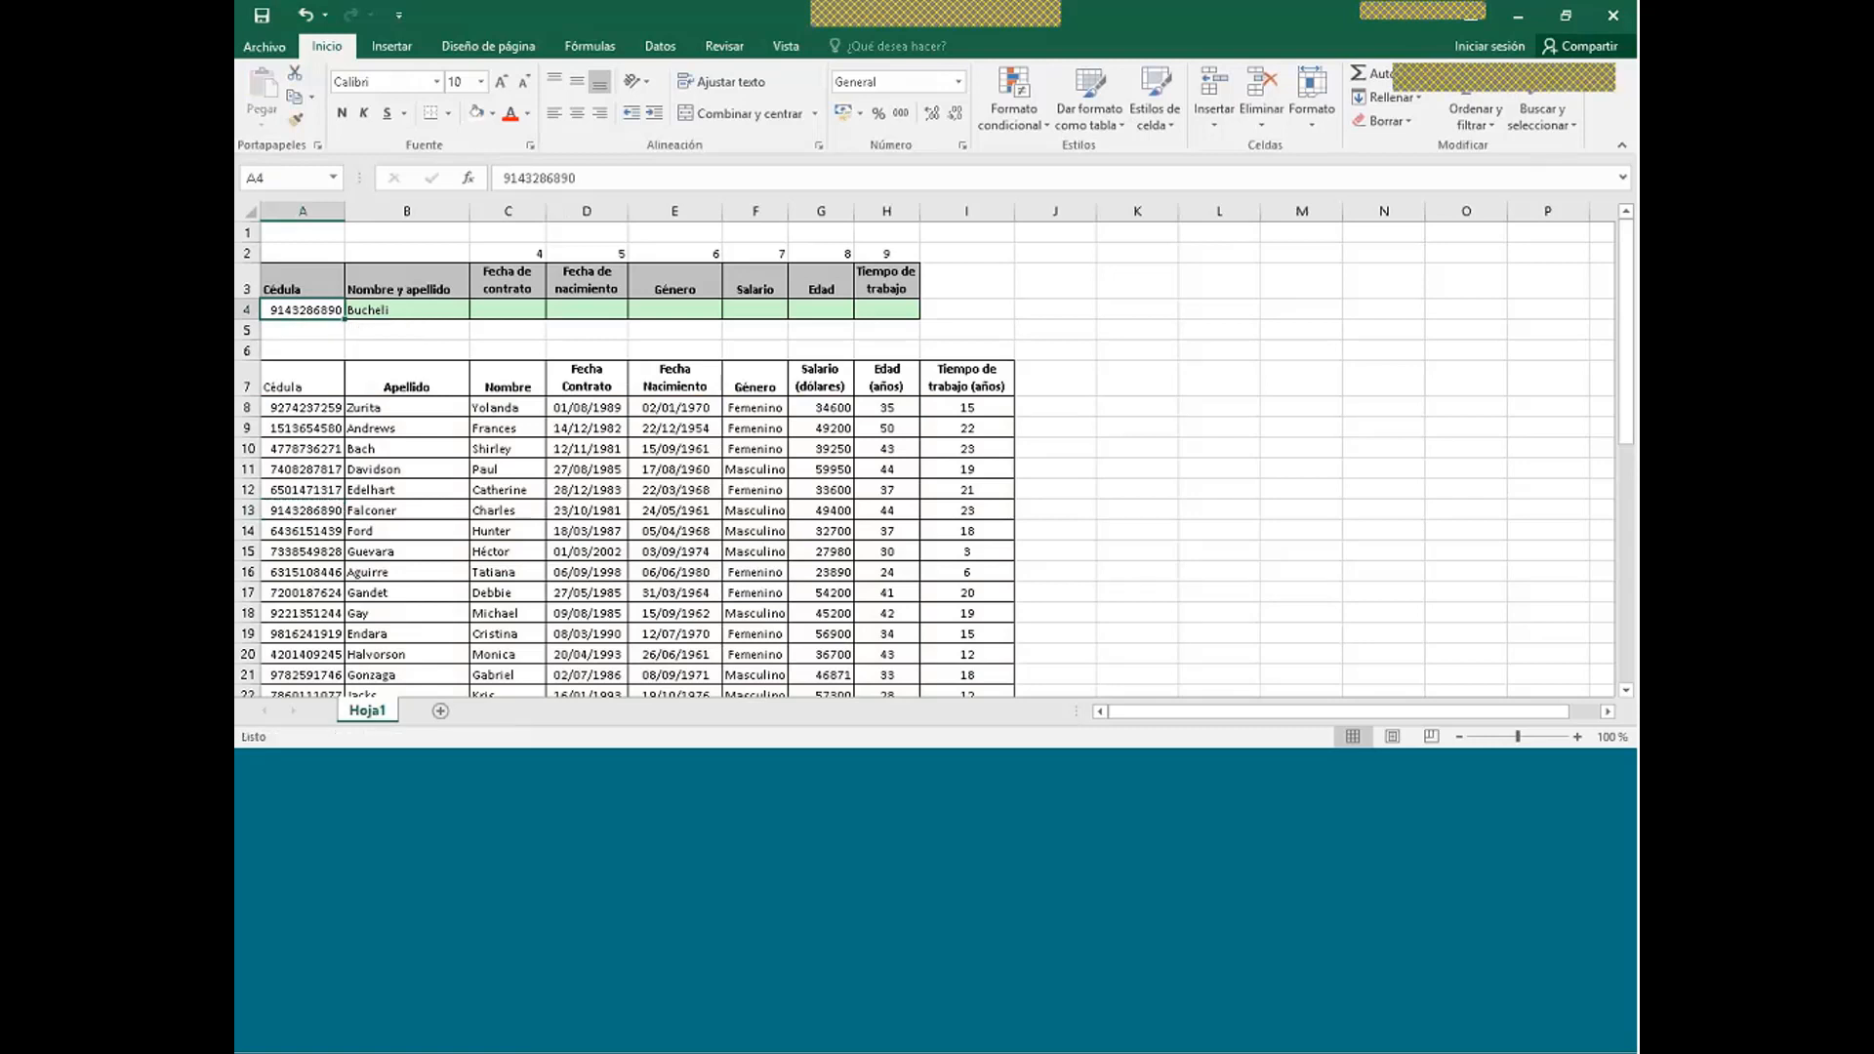
{"action": "left_click", "coordinate": [322, 536]}
{"action": "left_click", "coordinate": [394, 305]}
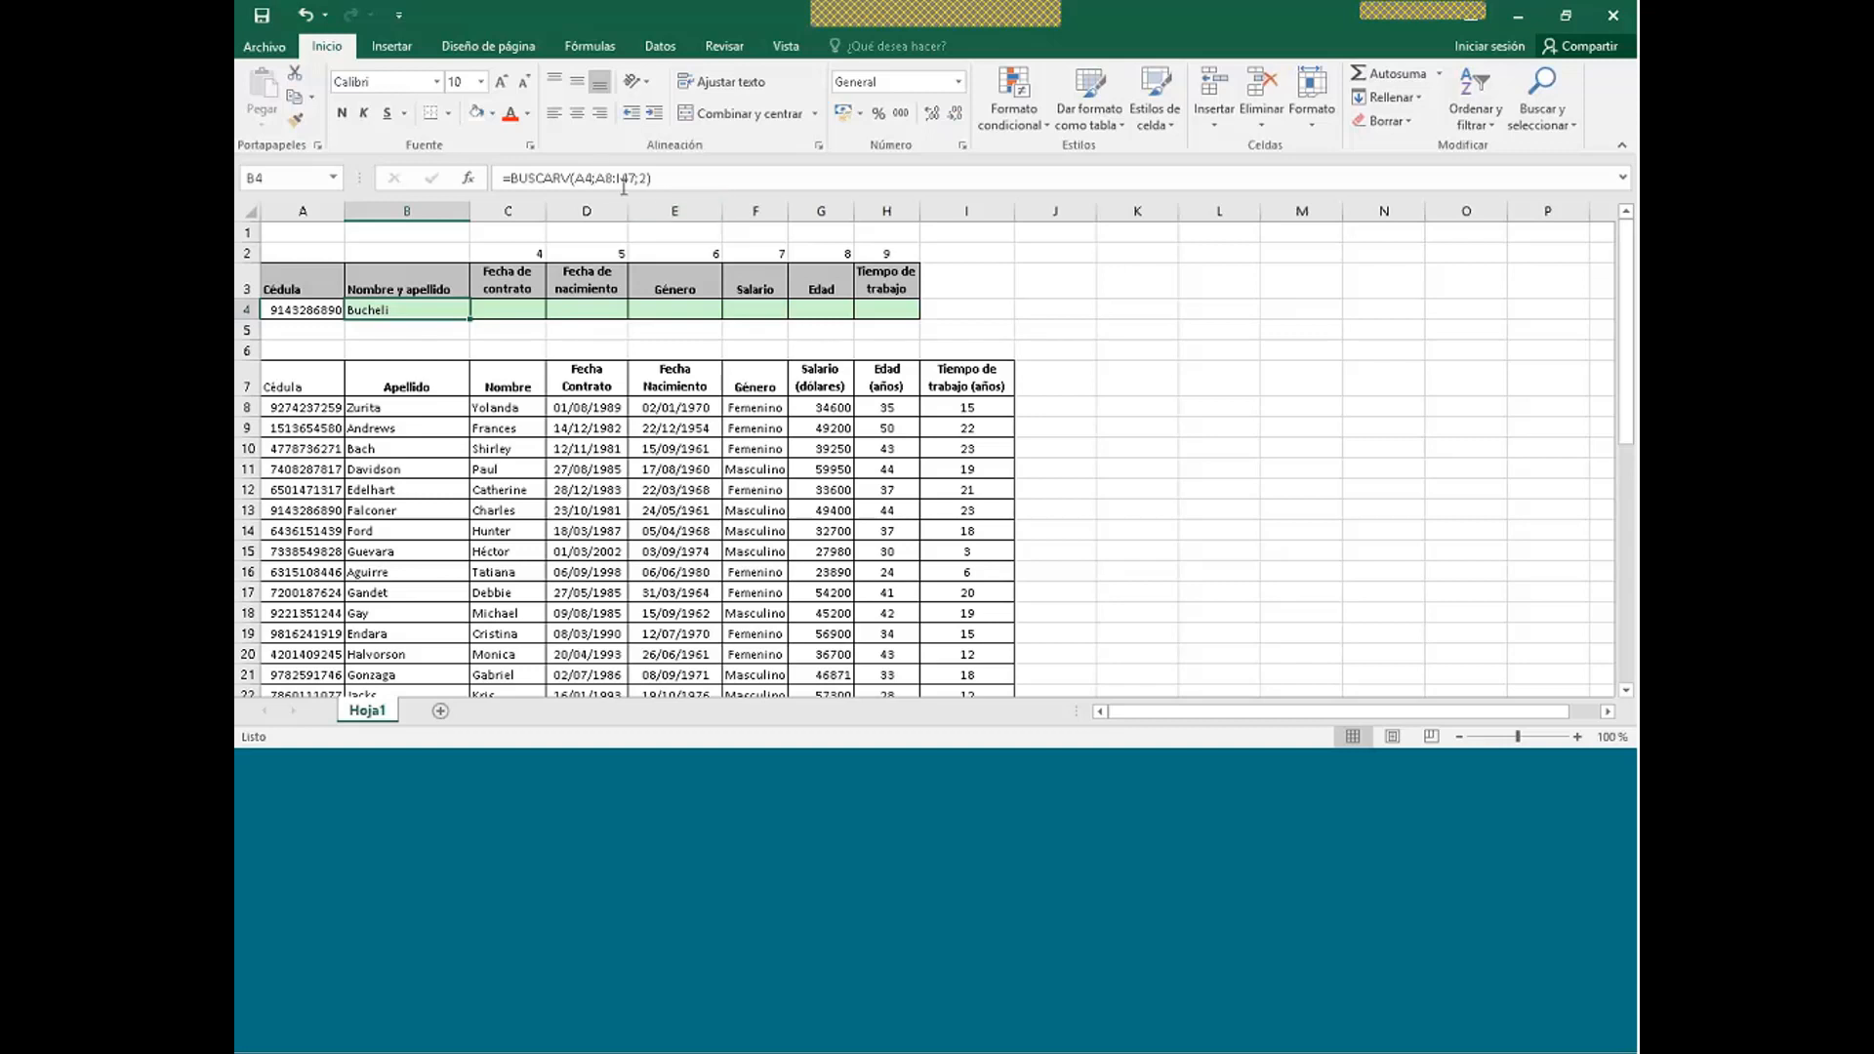
- Change B4 to =BUSCARV(A4;$A$8:$I$47;2;FALSO) so it correctly returns Falconer
{"action": "left_click_drag", "start_coordinate": [596, 177], "coordinate": [634, 177]}
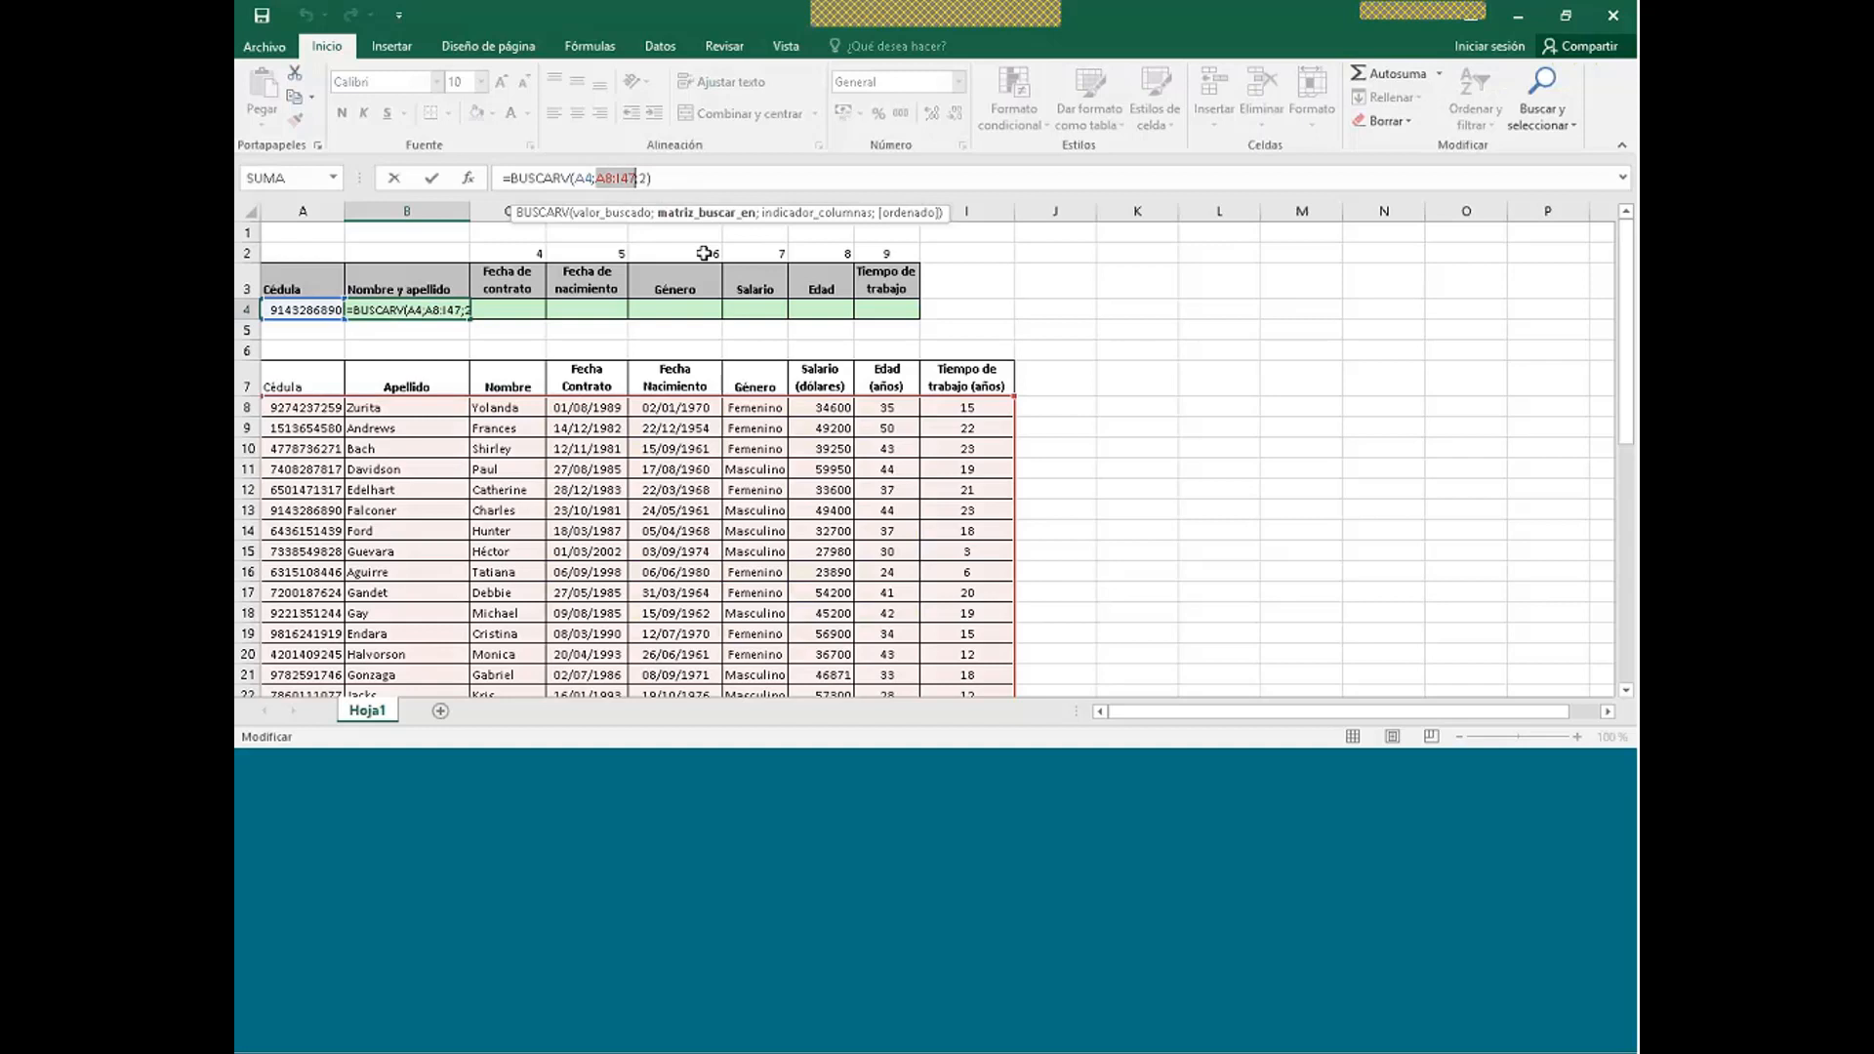
{"action": "key", "text": "F4"}
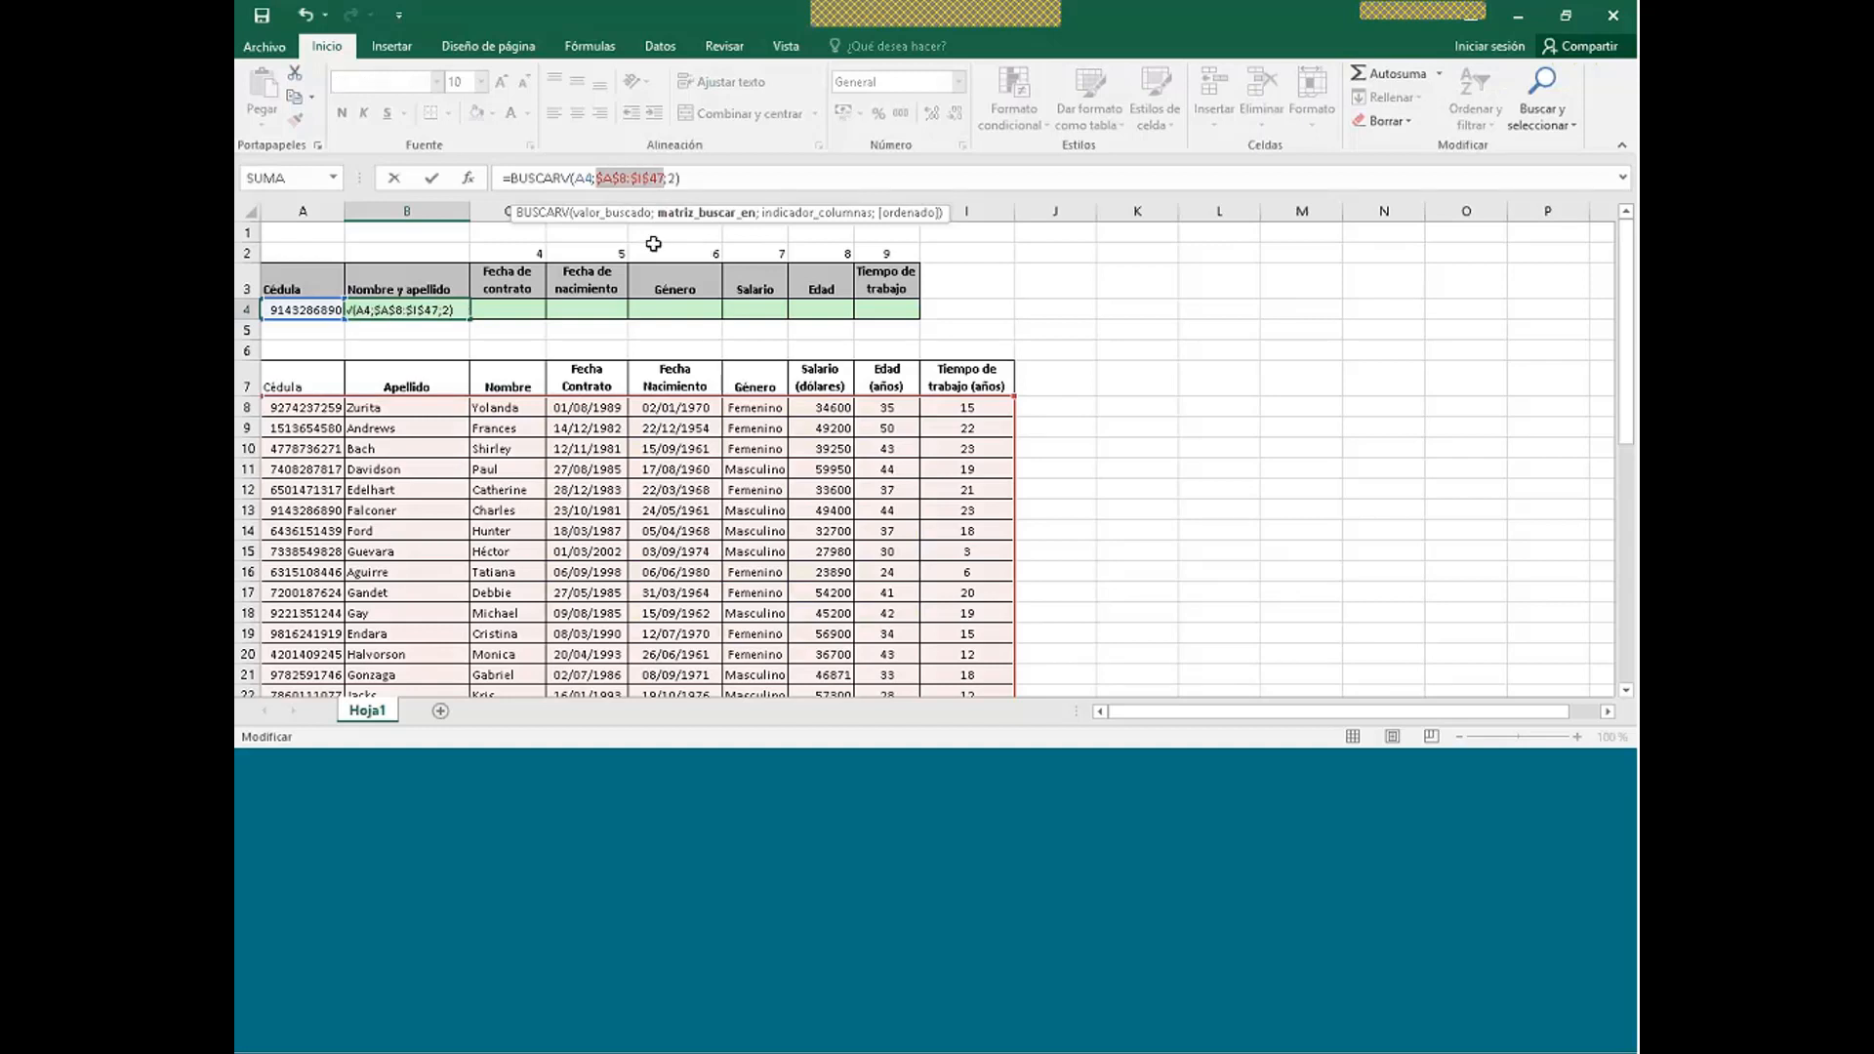
{"action": "left_click", "coordinate": [675, 179]}
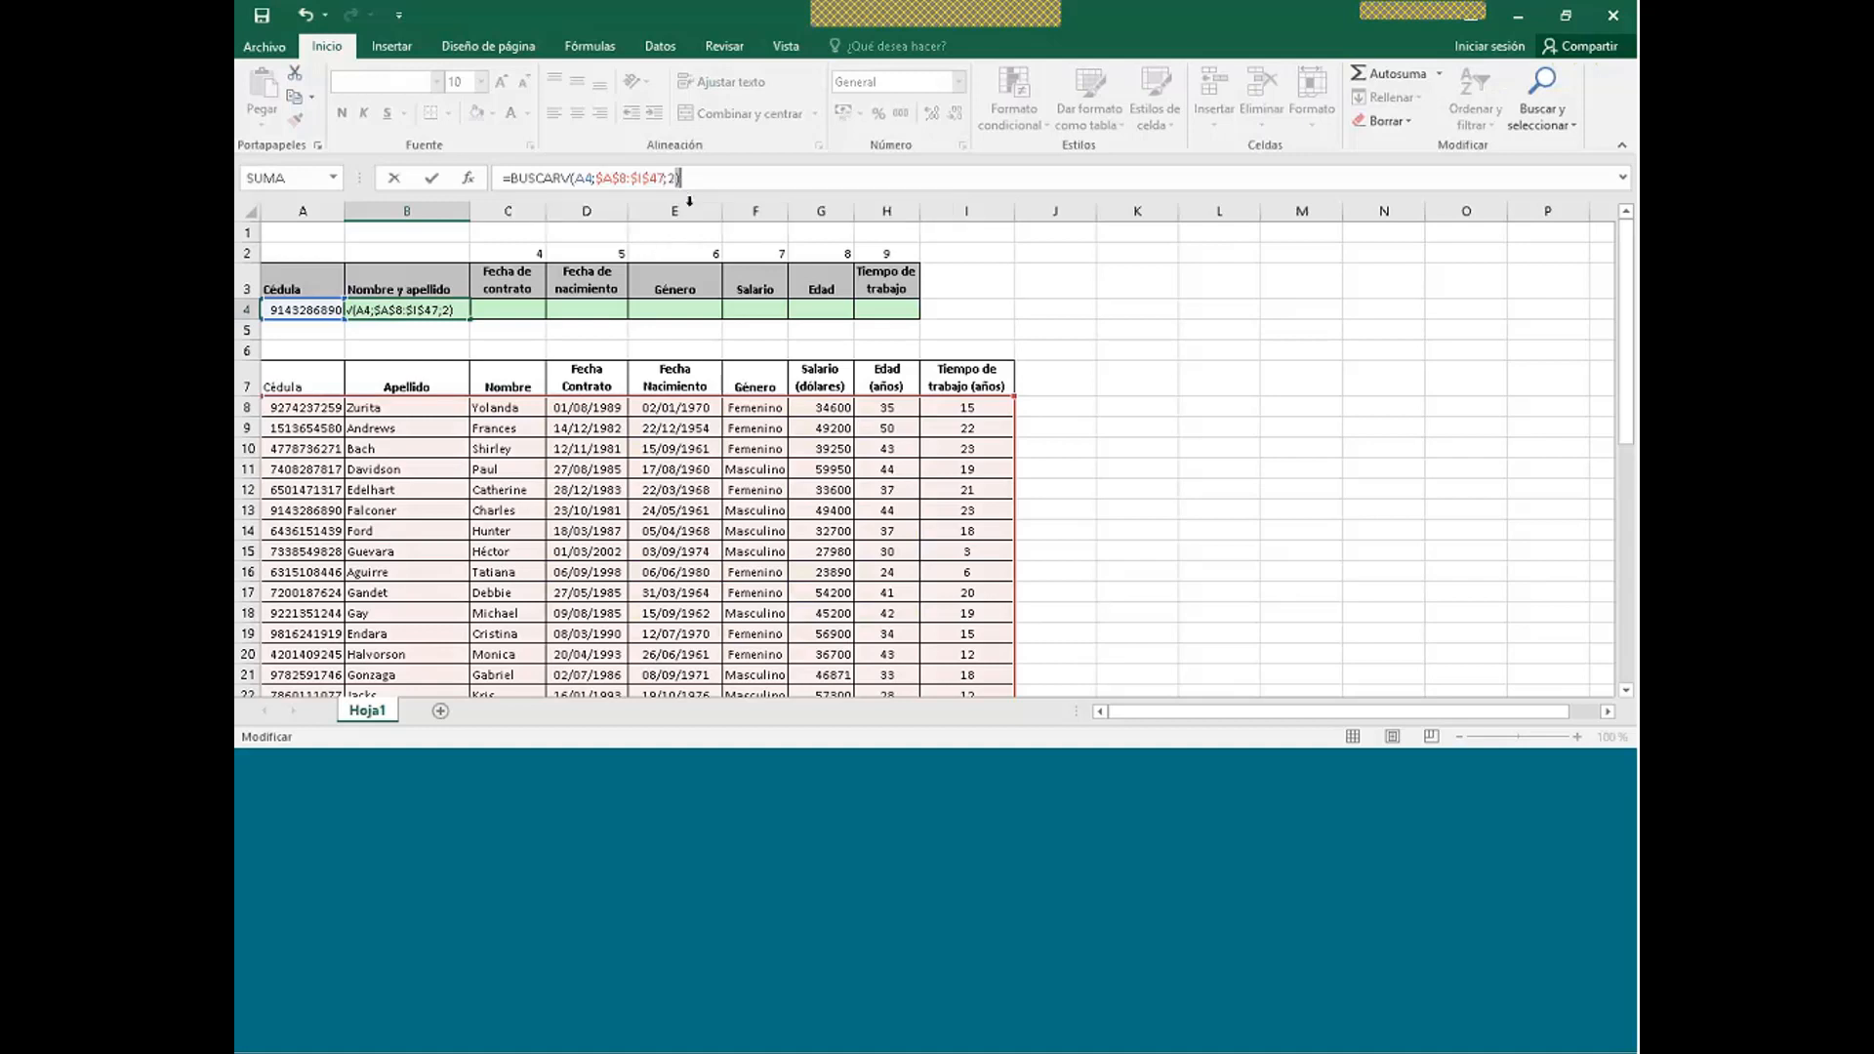
{"action": "left_click", "coordinate": [675, 178]}
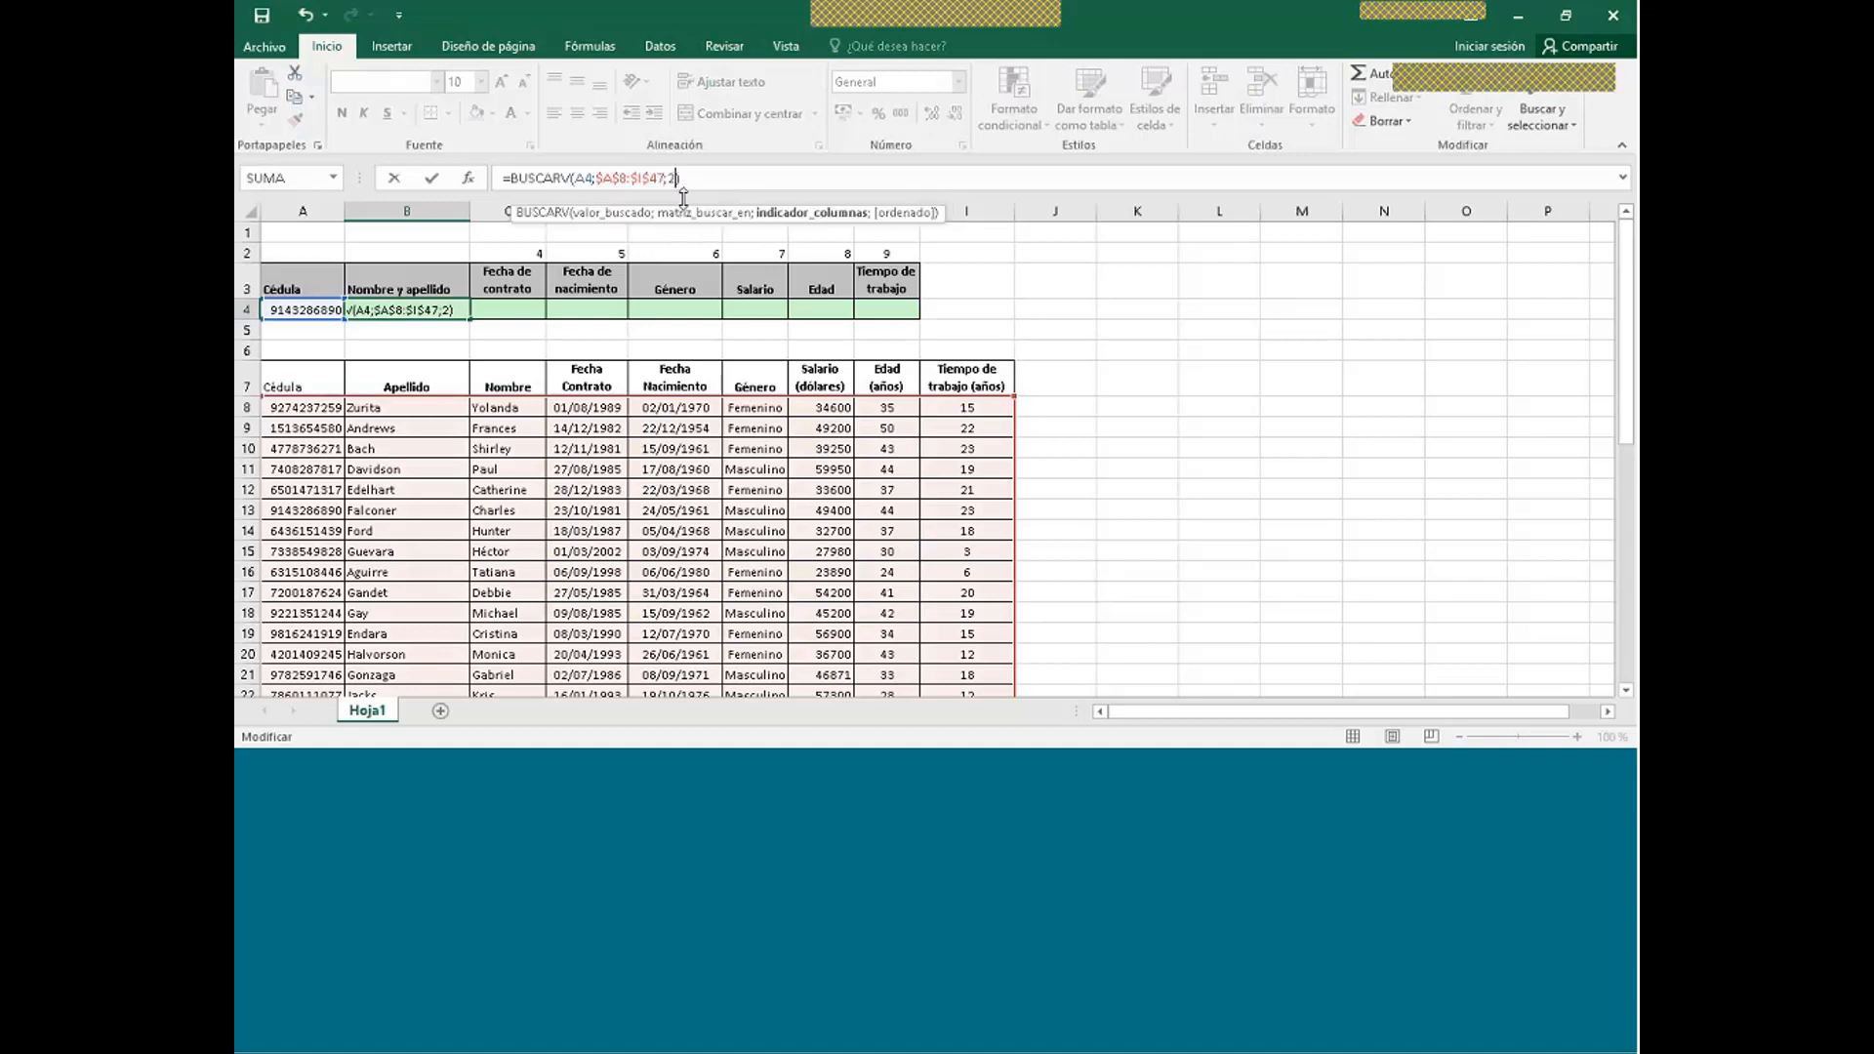
{"action": "type", "text": ";"}
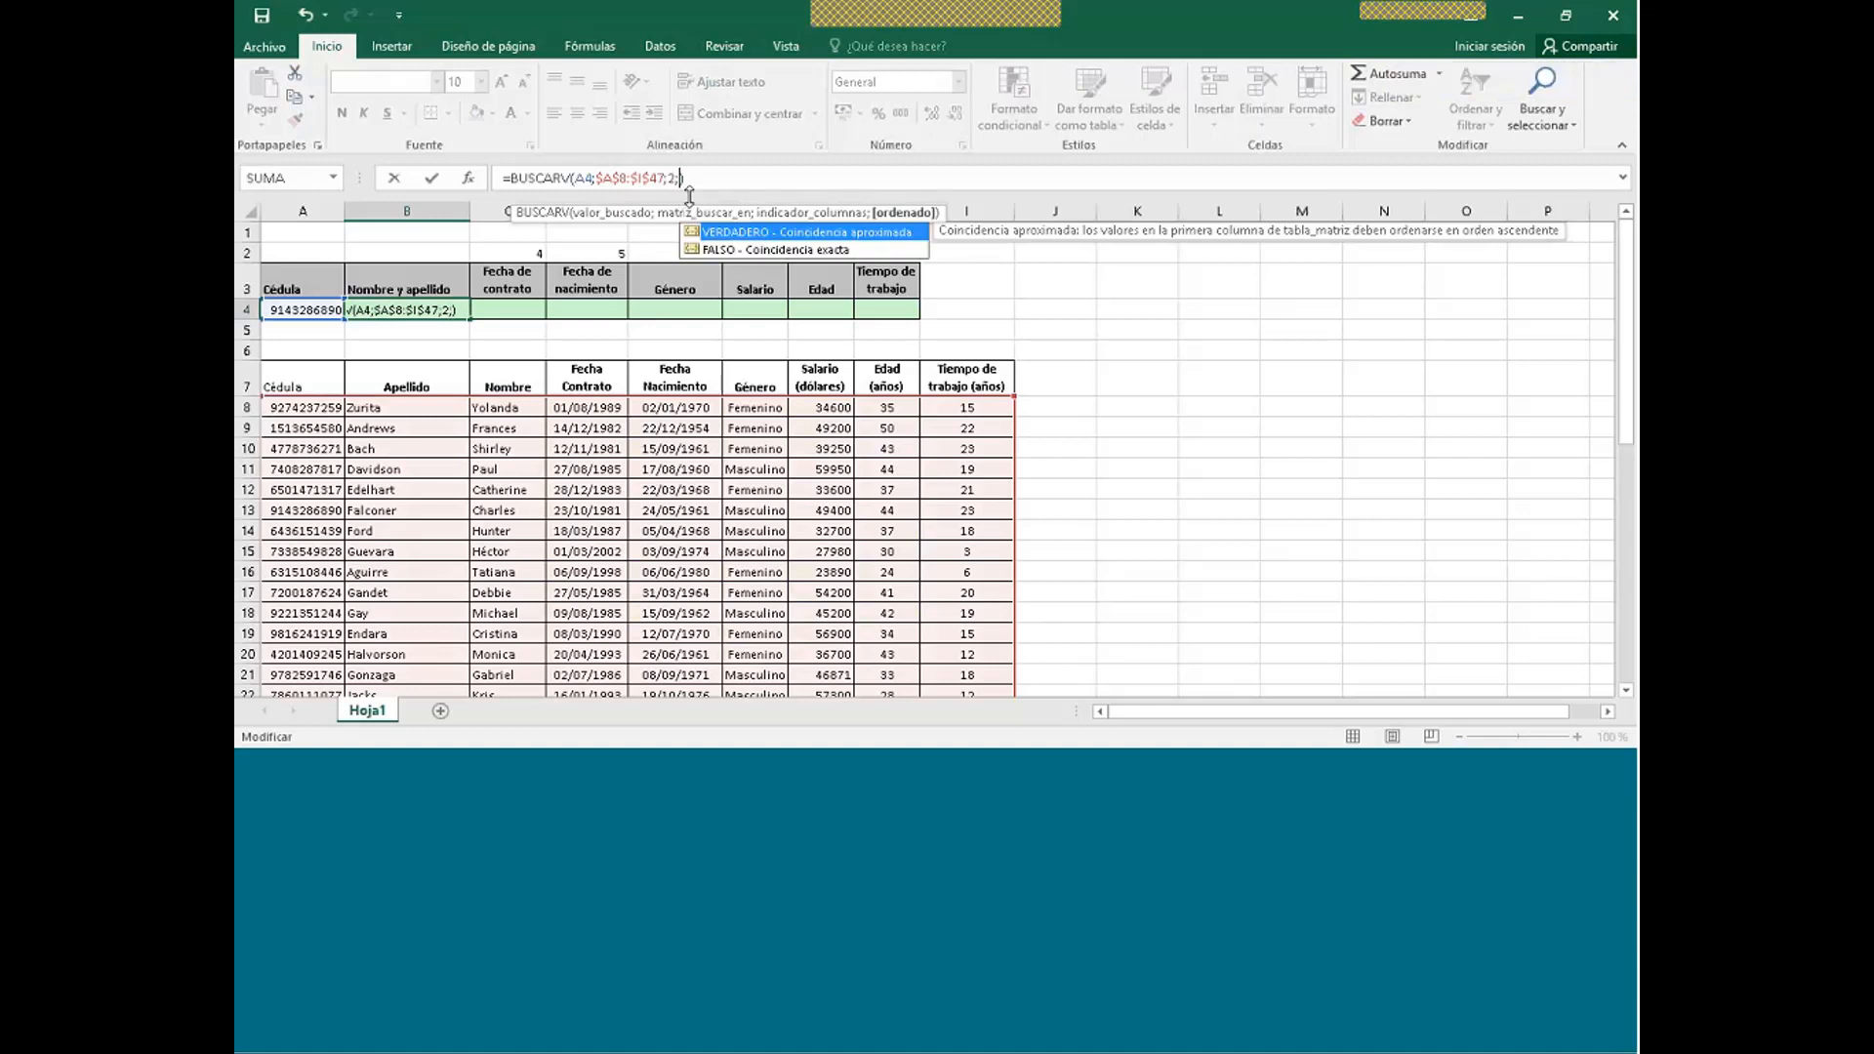
{"action": "left_click", "coordinate": [819, 252]}
{"action": "double_click", "coordinate": [758, 251]}
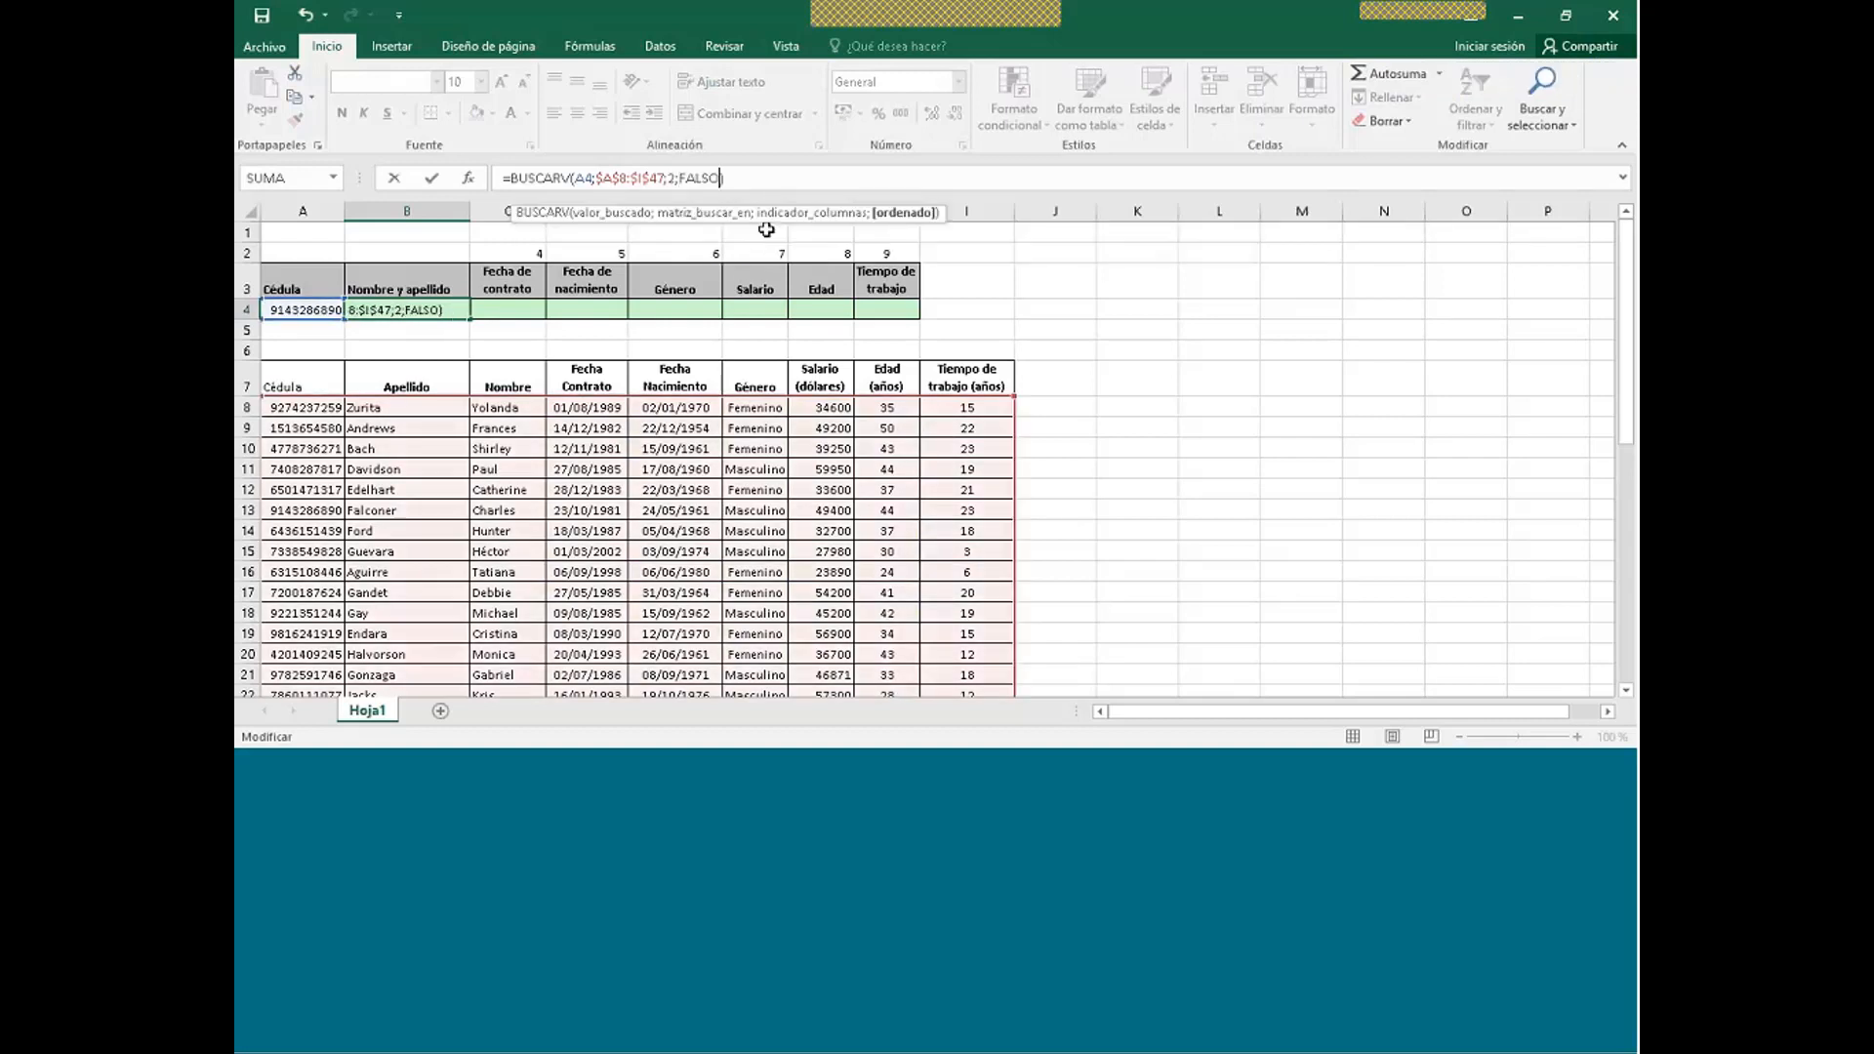
{"action": "left_click", "coordinate": [769, 178]}
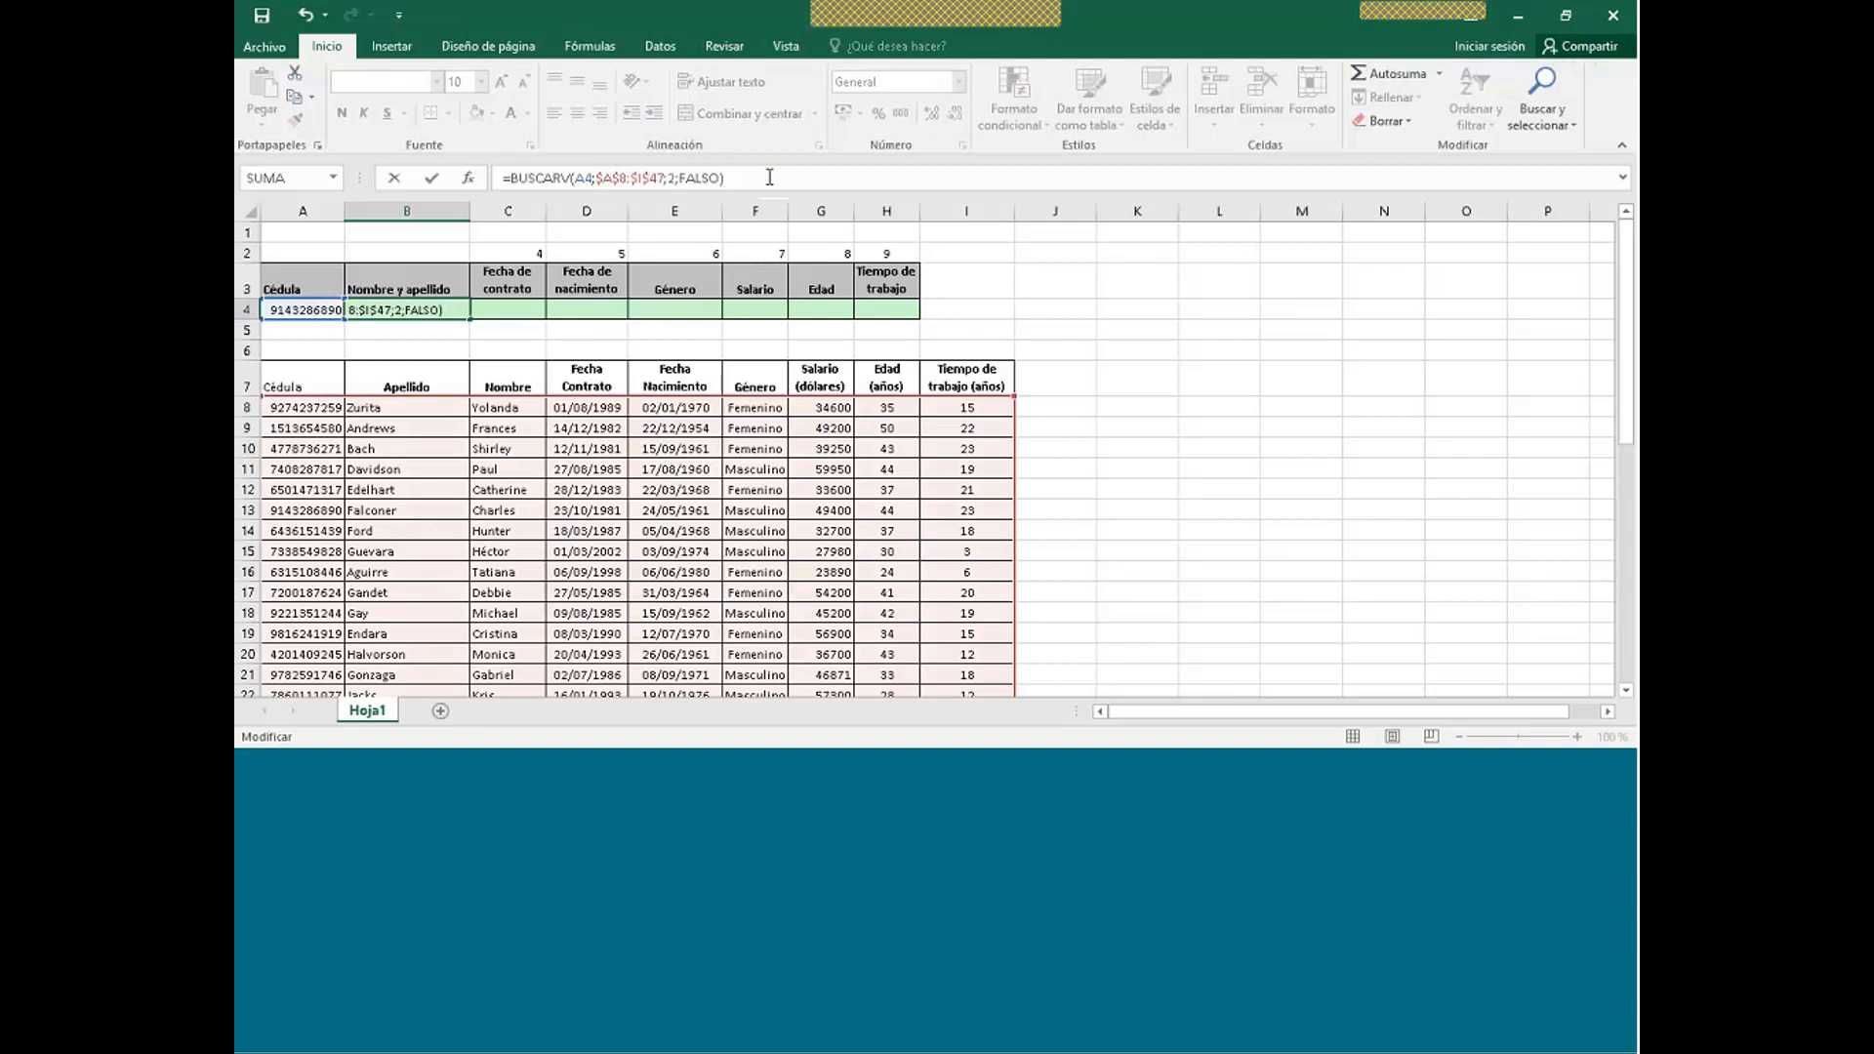
{"action": "key", "text": "Return"}
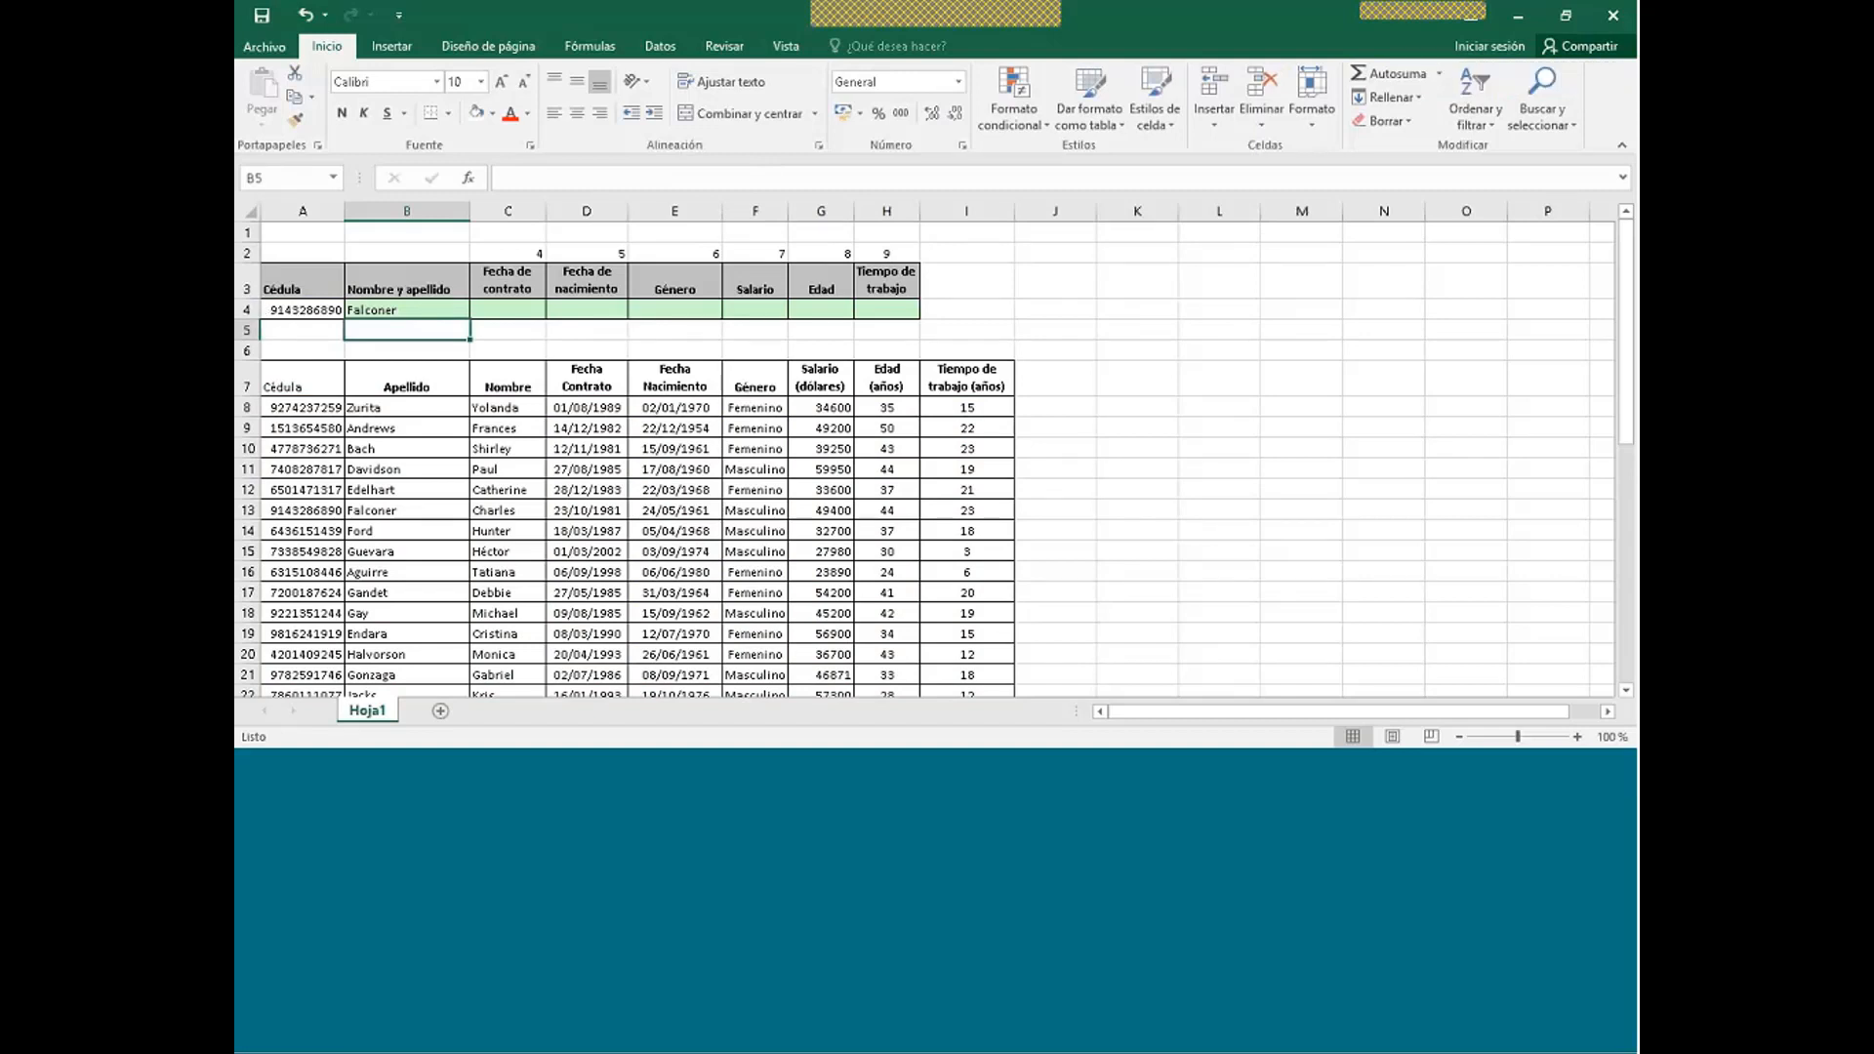
- Paste the Cédulas from A8 and then A14 into A4, confirming B4's surname matches
{"action": "left_click", "coordinate": [293, 408]}
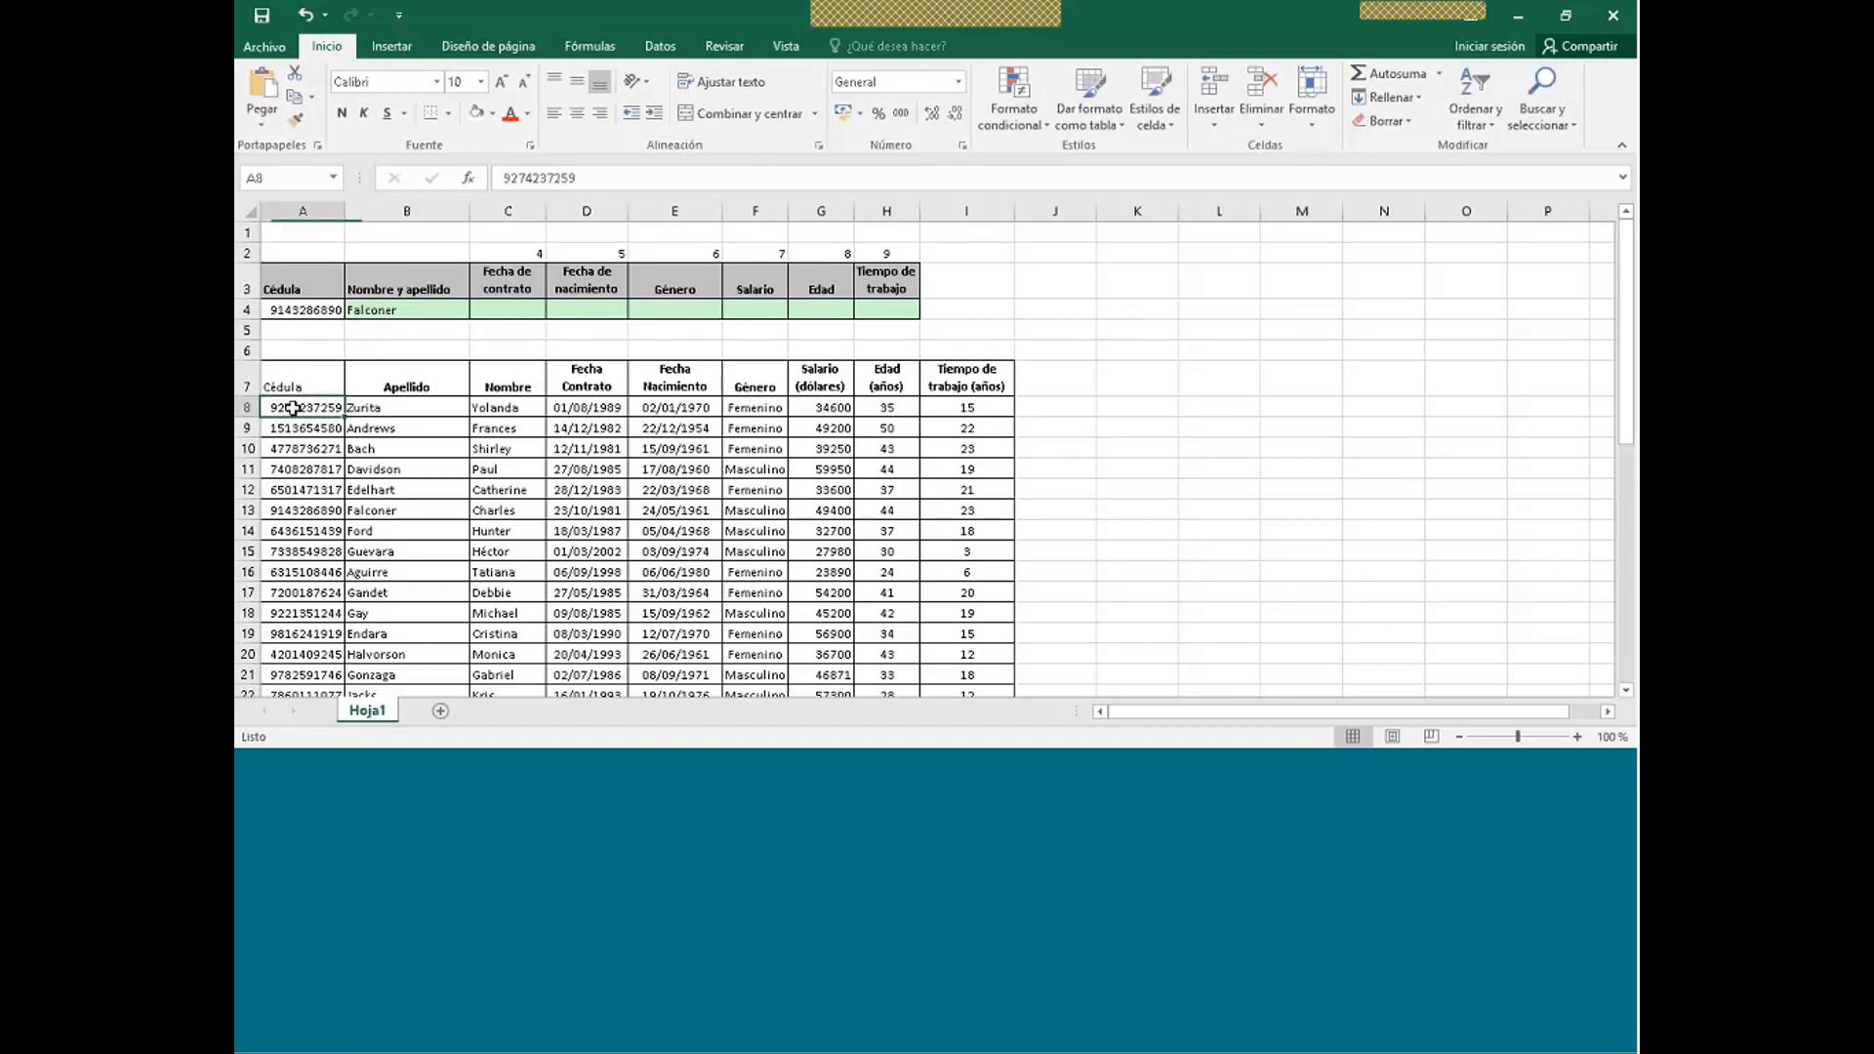
{"action": "key", "text": "ctrl+c"}
{"action": "left_click", "coordinate": [312, 309]}
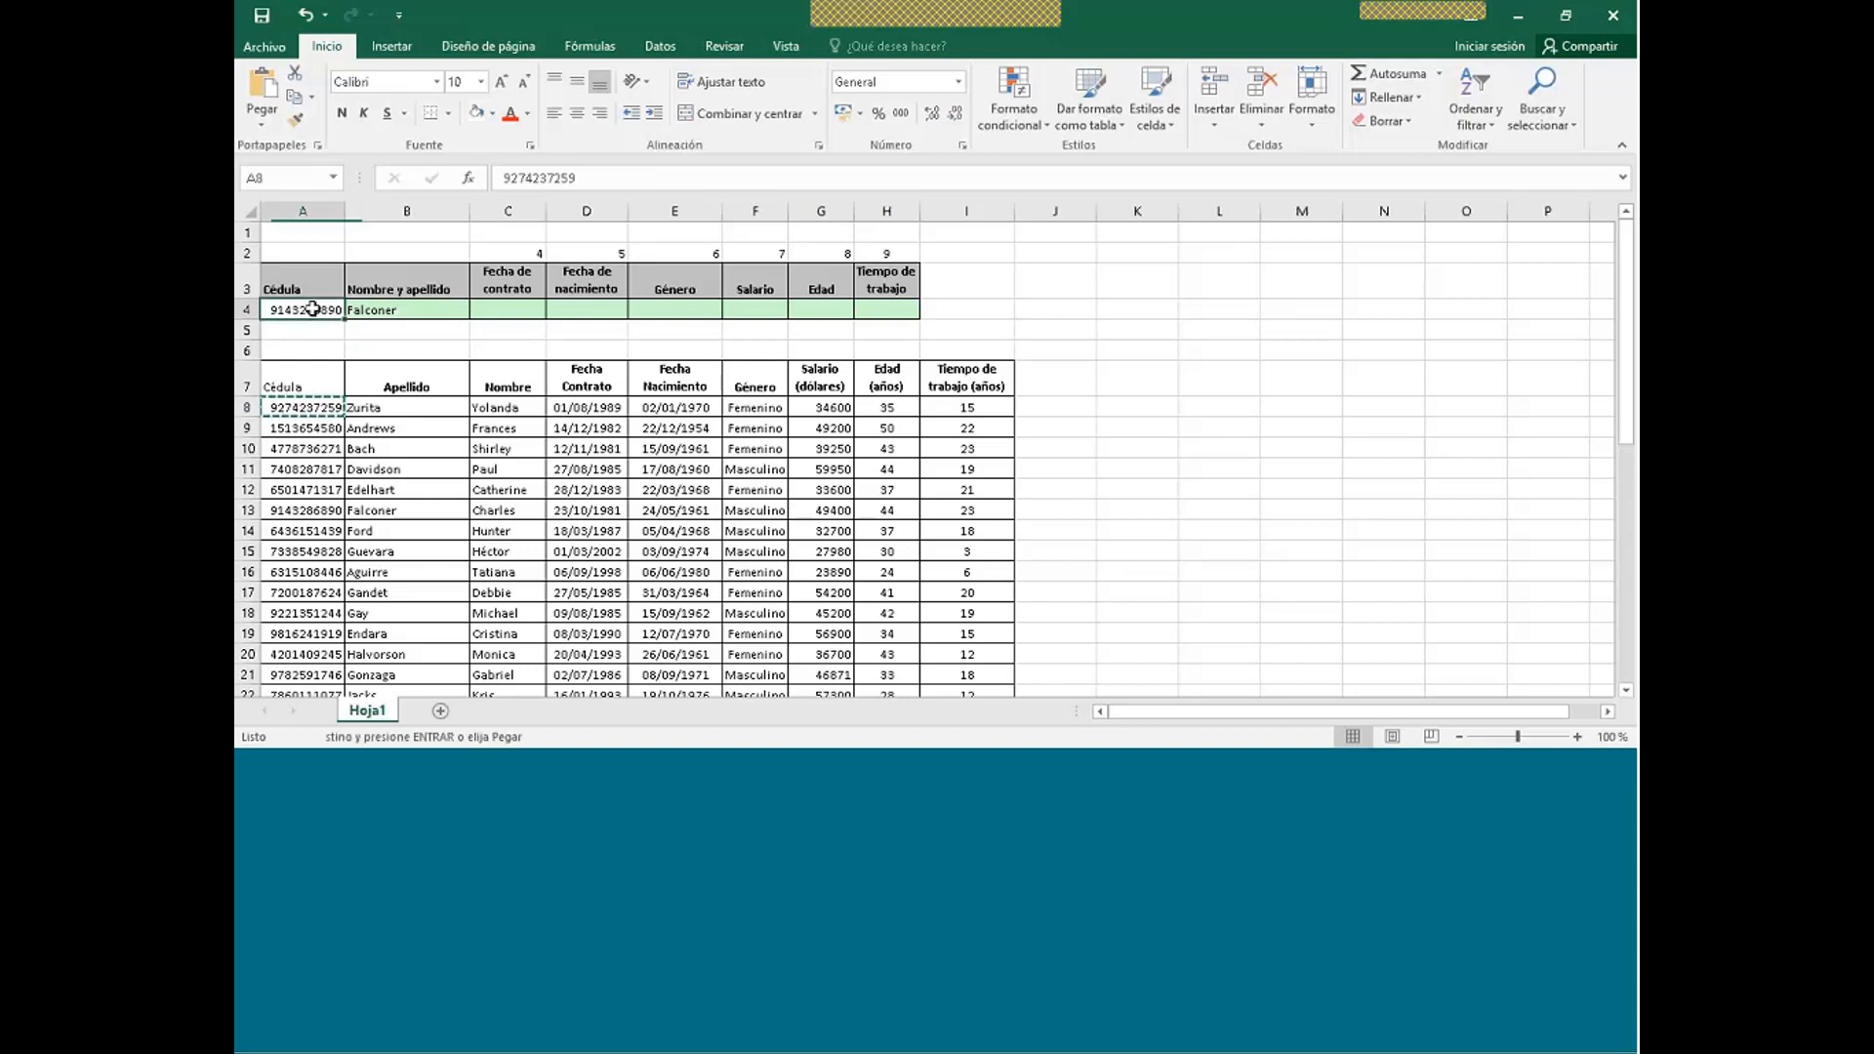
{"action": "key", "text": "ctrl+v"}
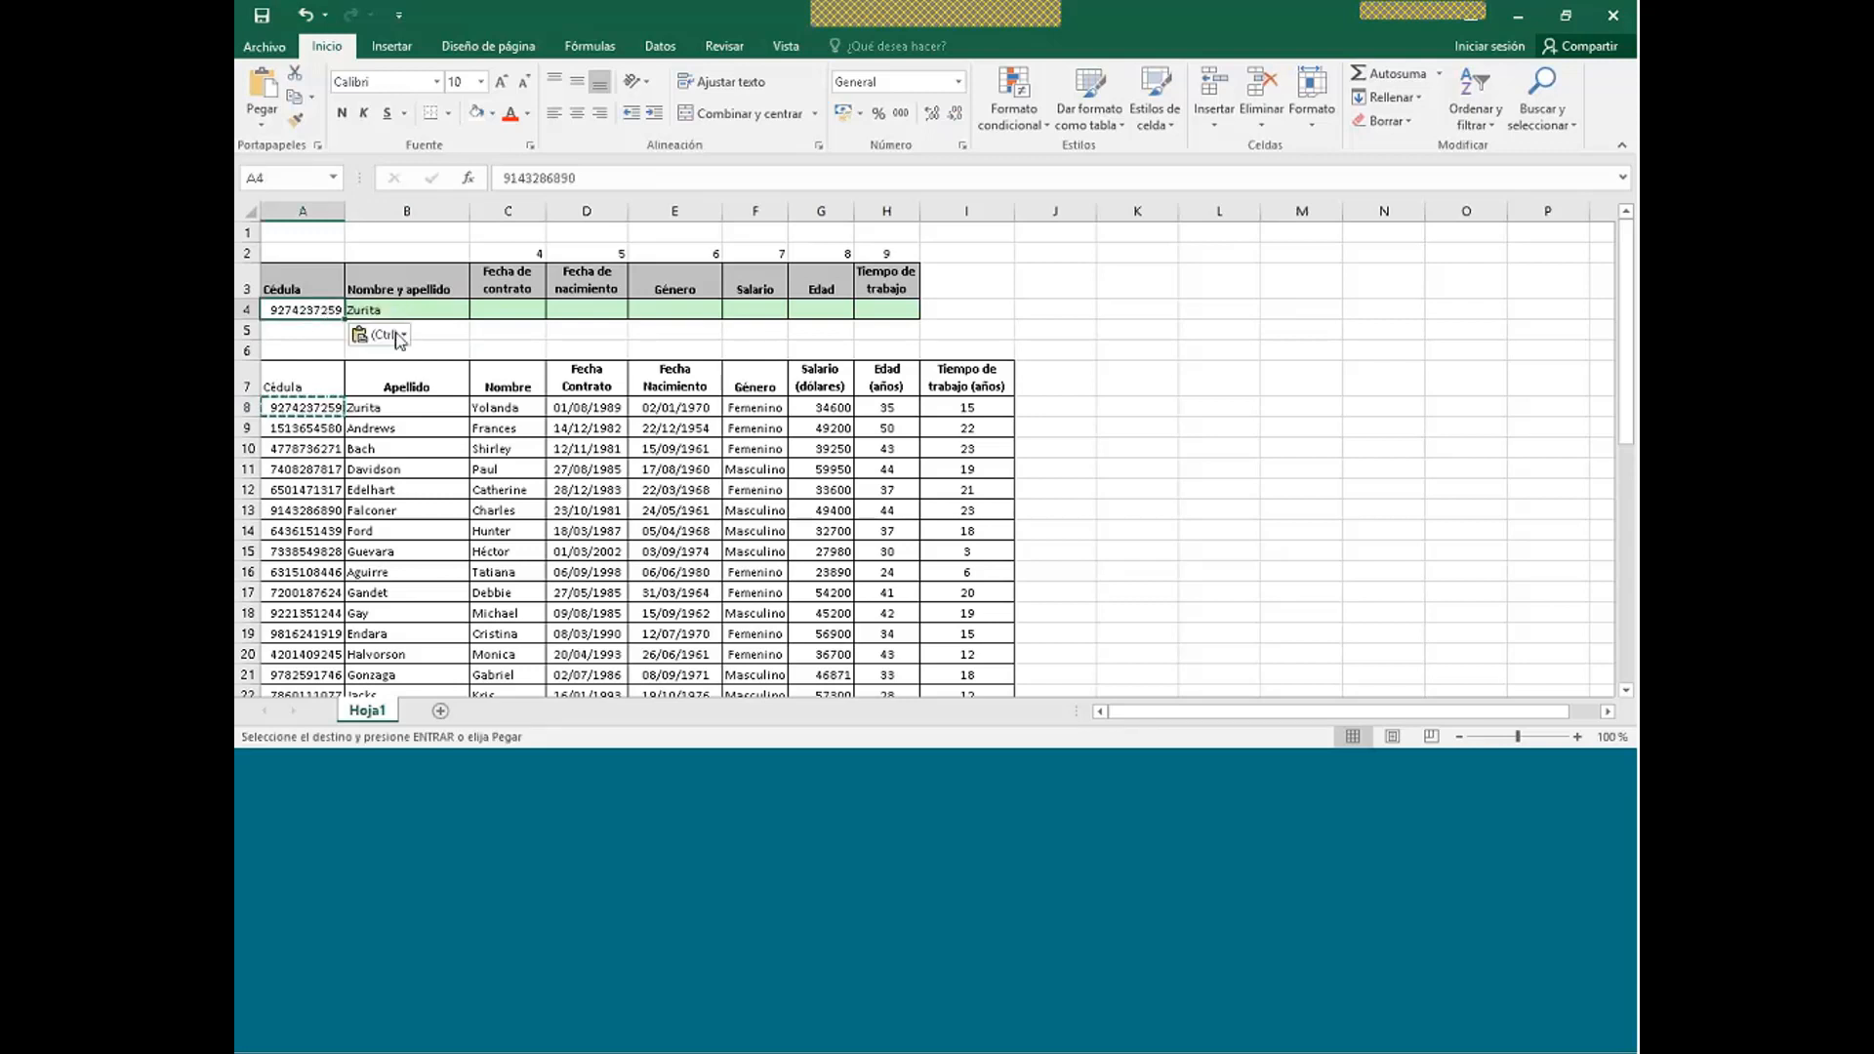
{"action": "left_click", "coordinate": [312, 531]}
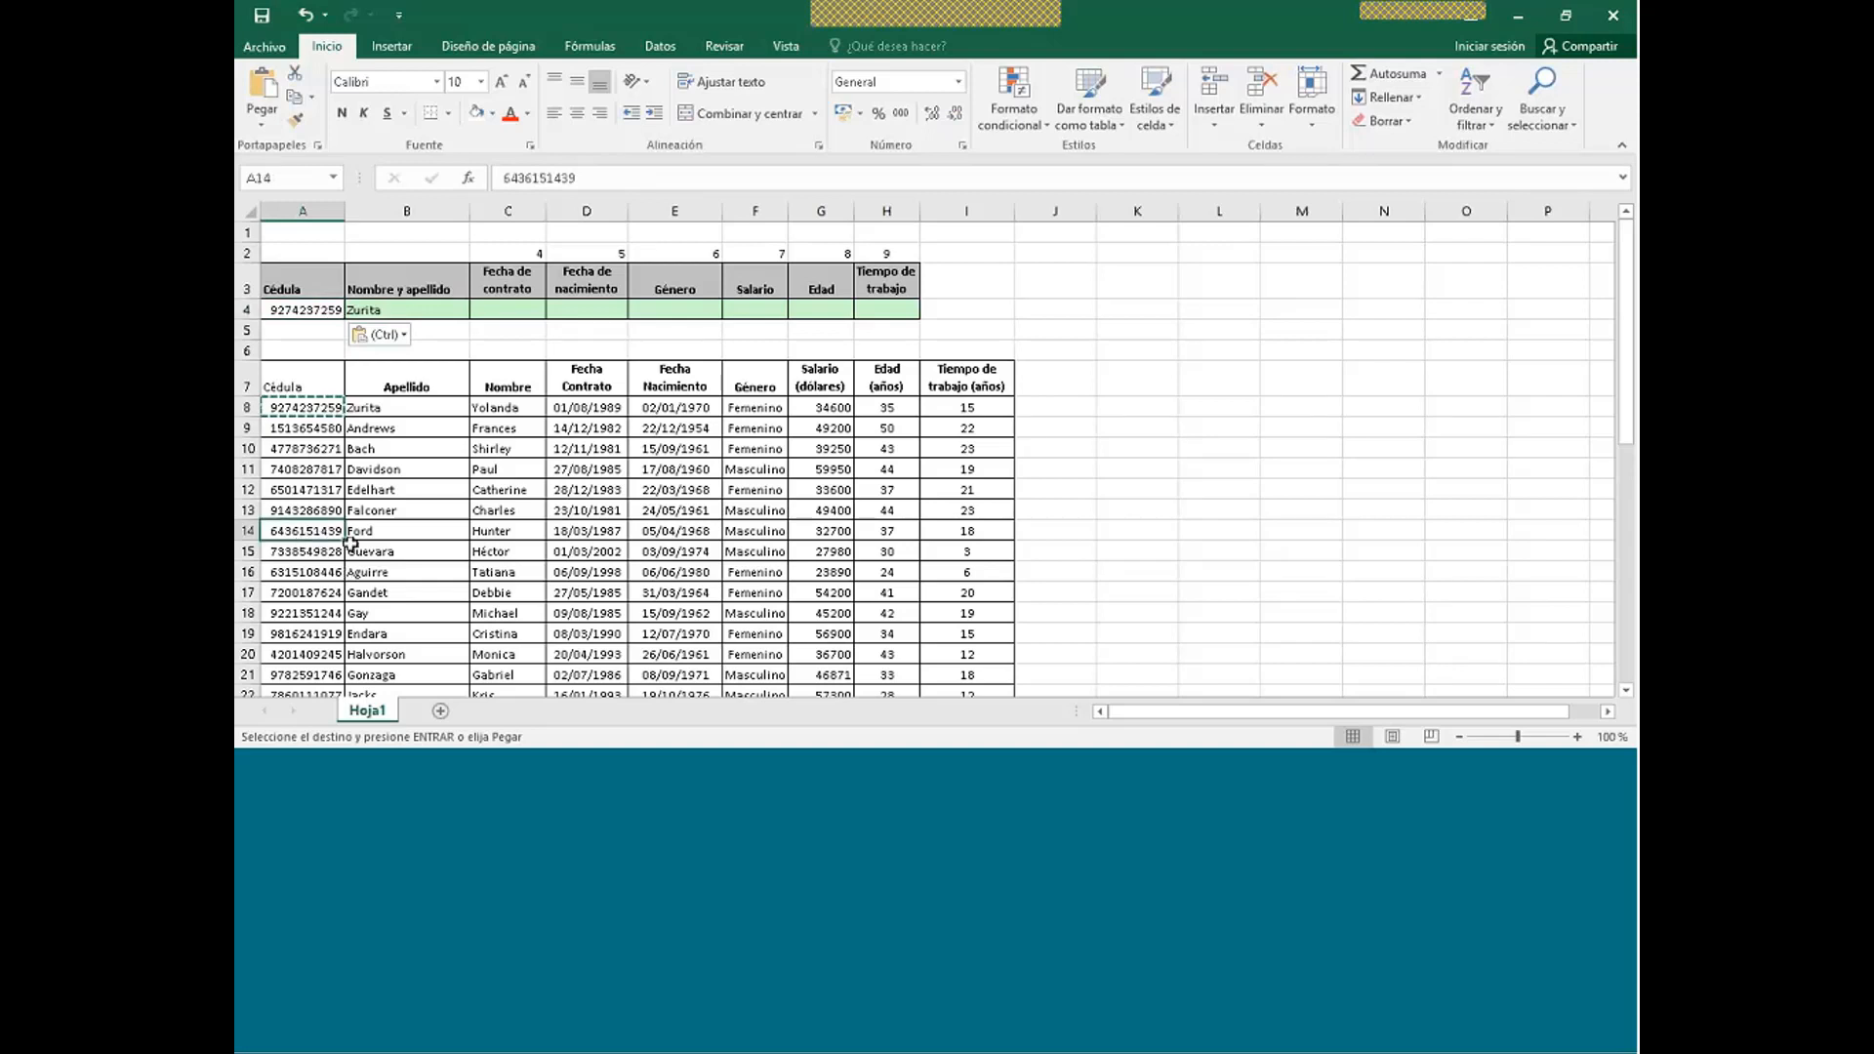
{"action": "key", "text": "ctrl+c"}
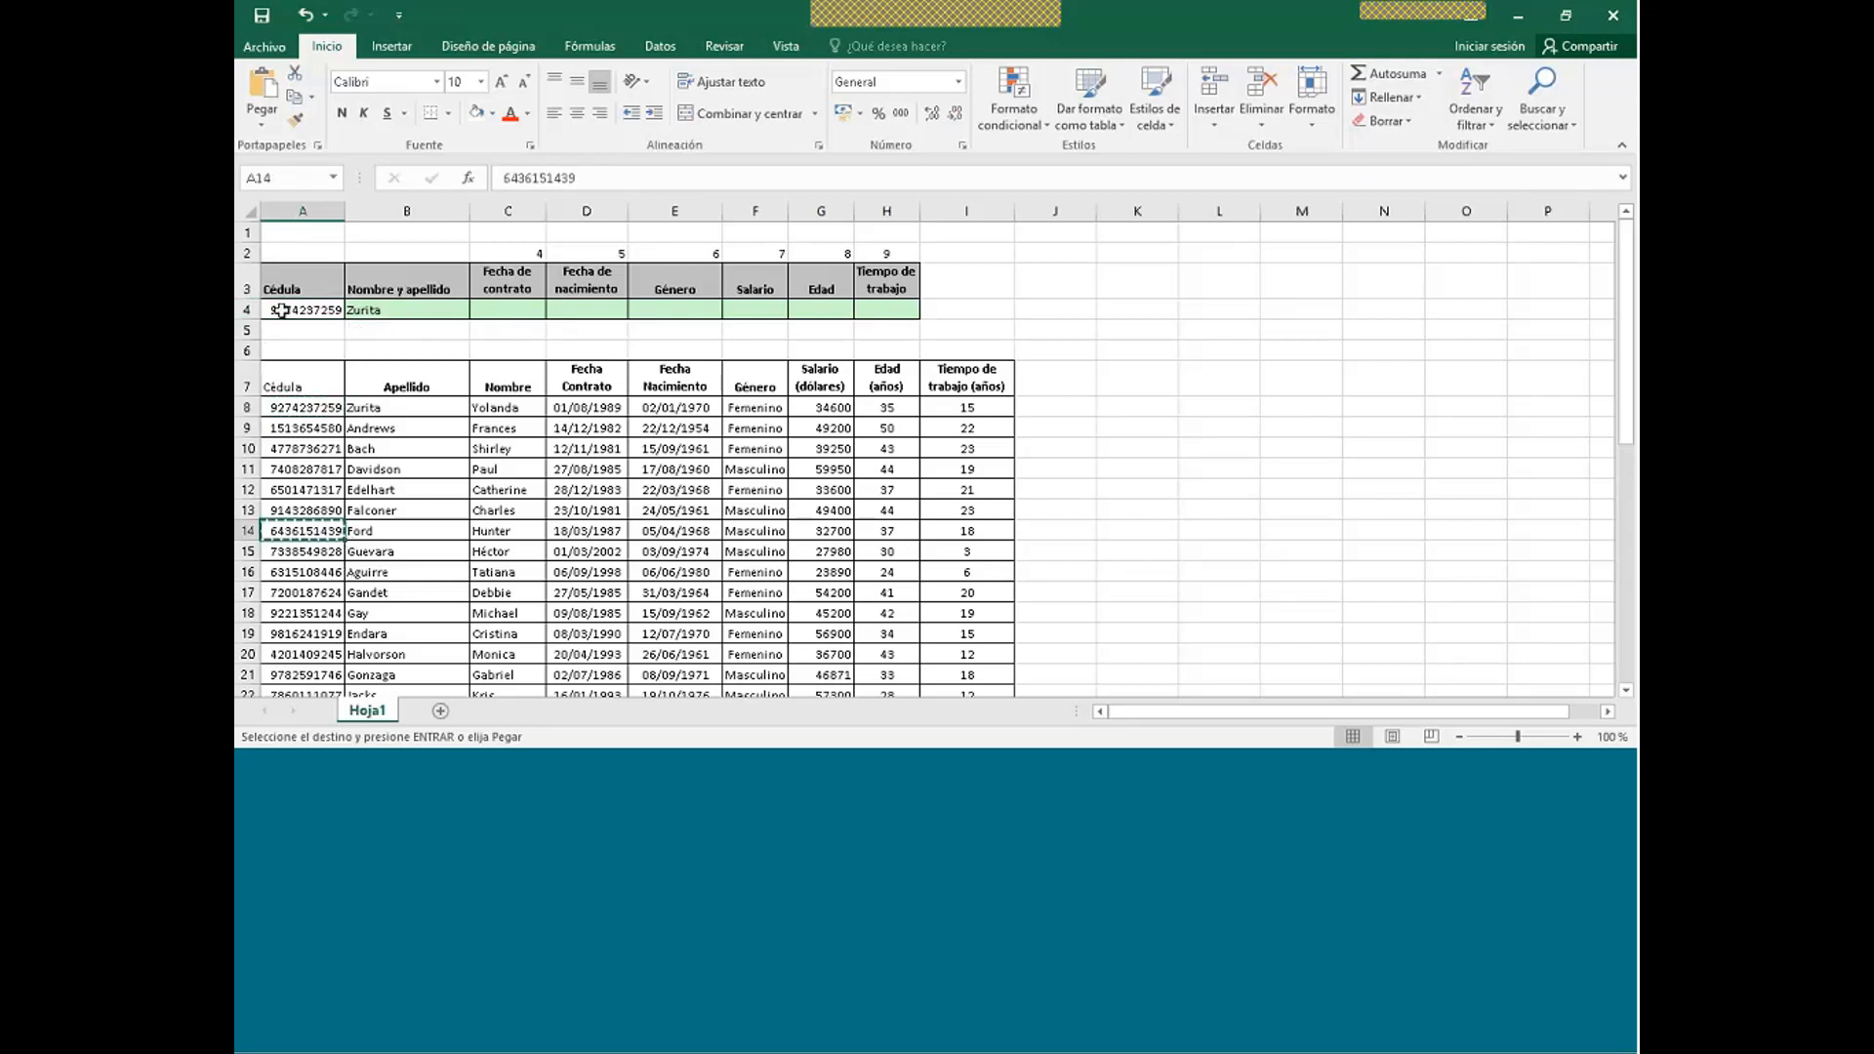
{"action": "left_click", "coordinate": [282, 311]}
{"action": "key", "text": "ctrl+v"}
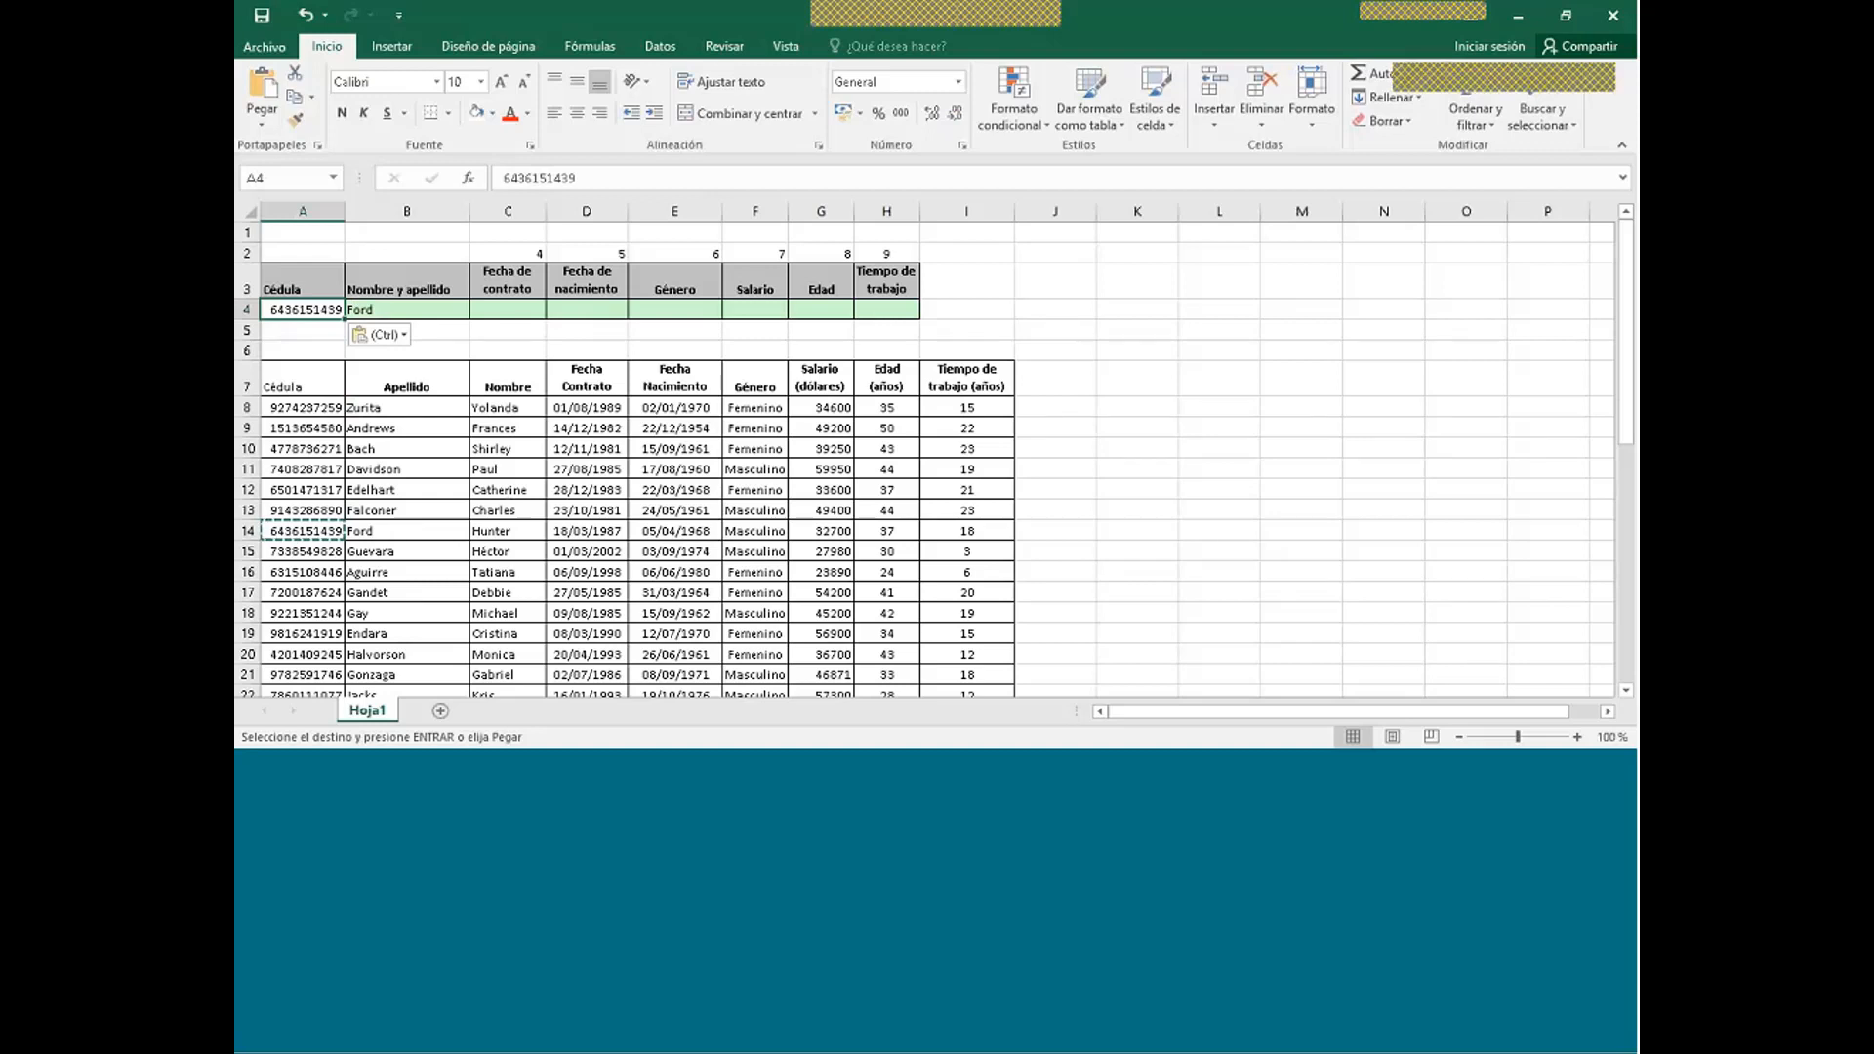
{"action": "left_click", "coordinate": [402, 307]}
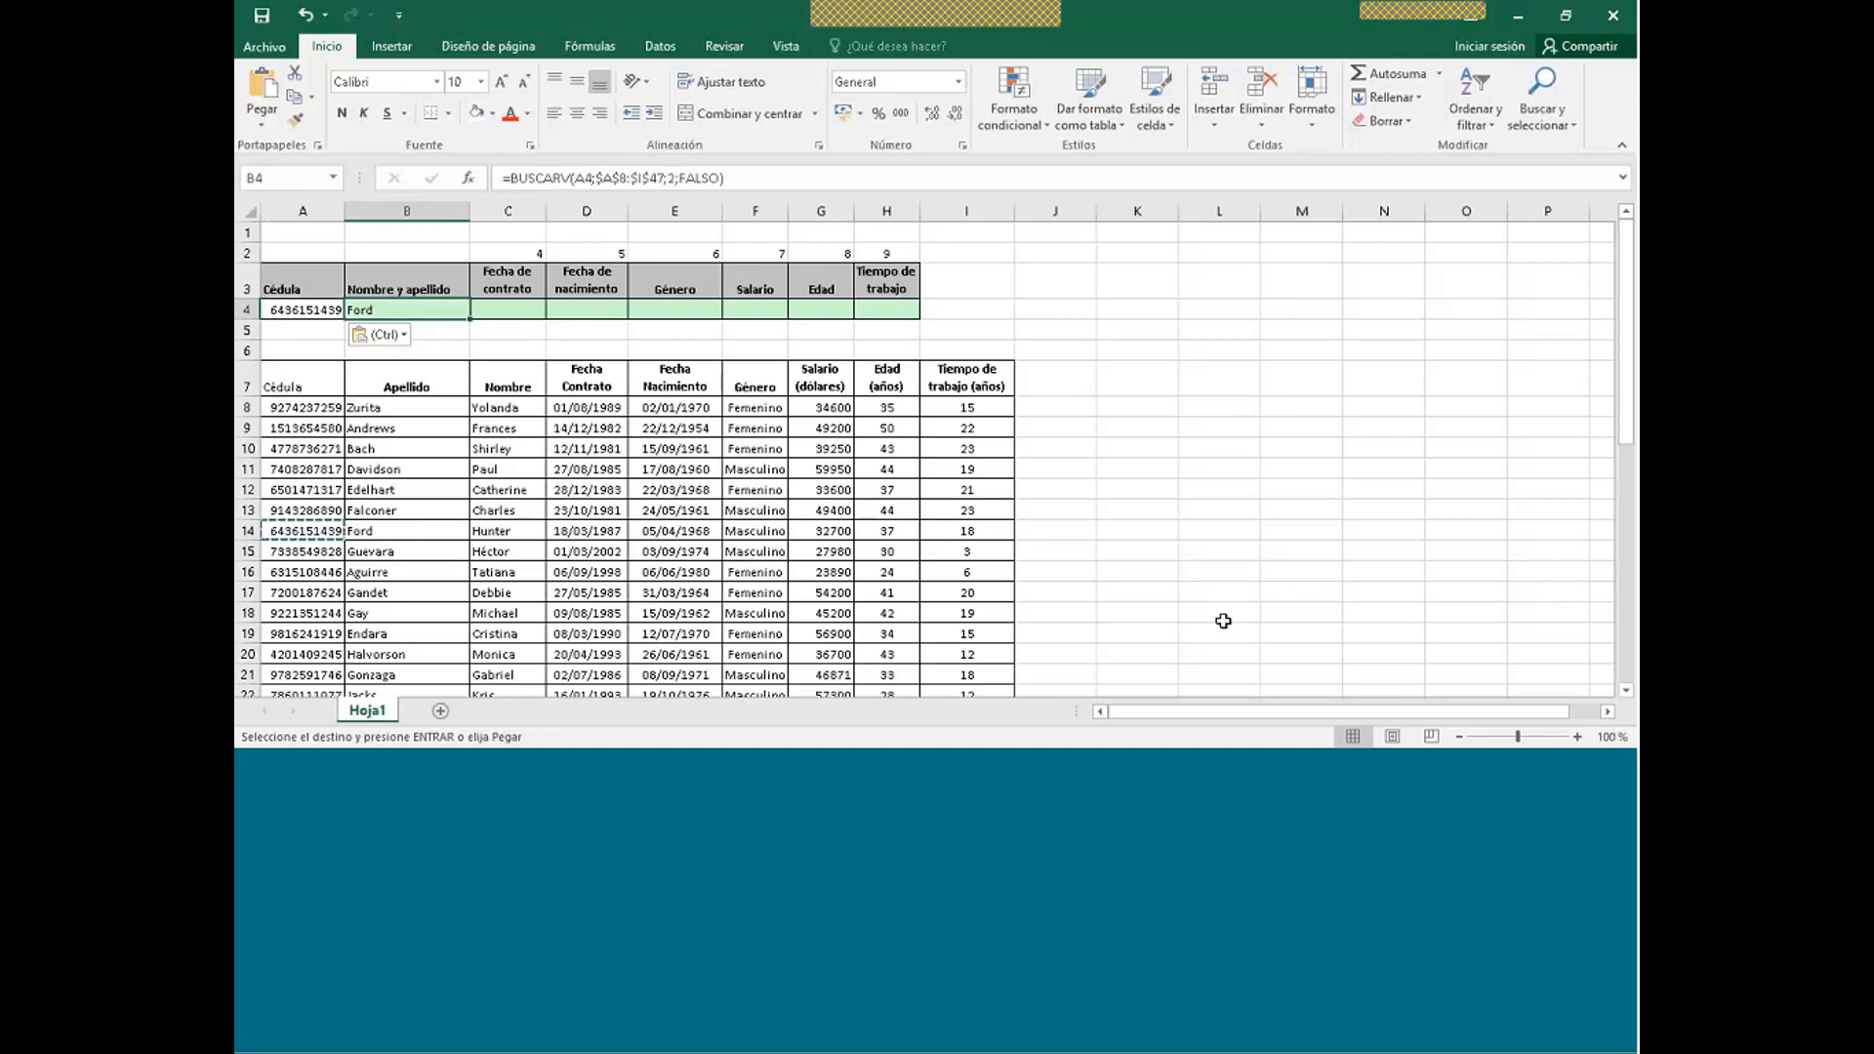
{"action": "key", "text": "Escape"}
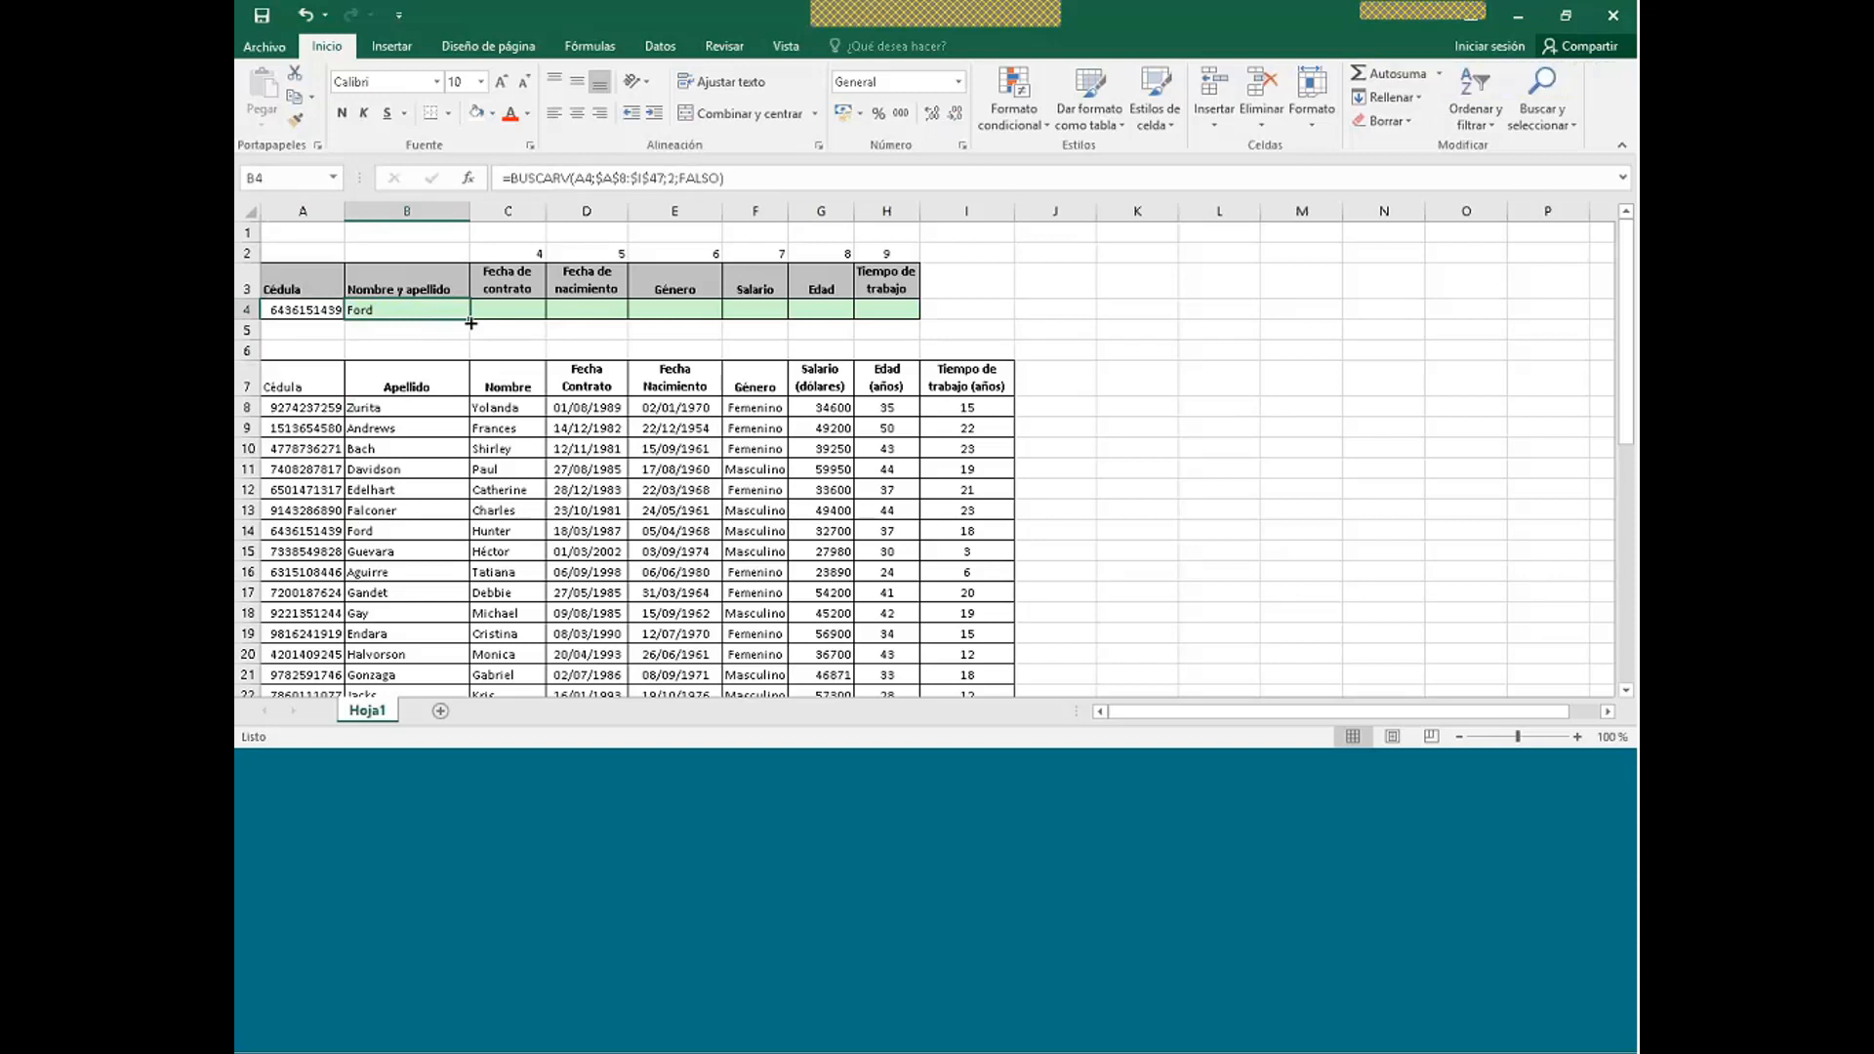
- Copy B4's lookup across C4:H4 and inspect why the copies show #N/A
{"action": "left_click_drag", "start_coordinate": [471, 319], "coordinate": [901, 320]}
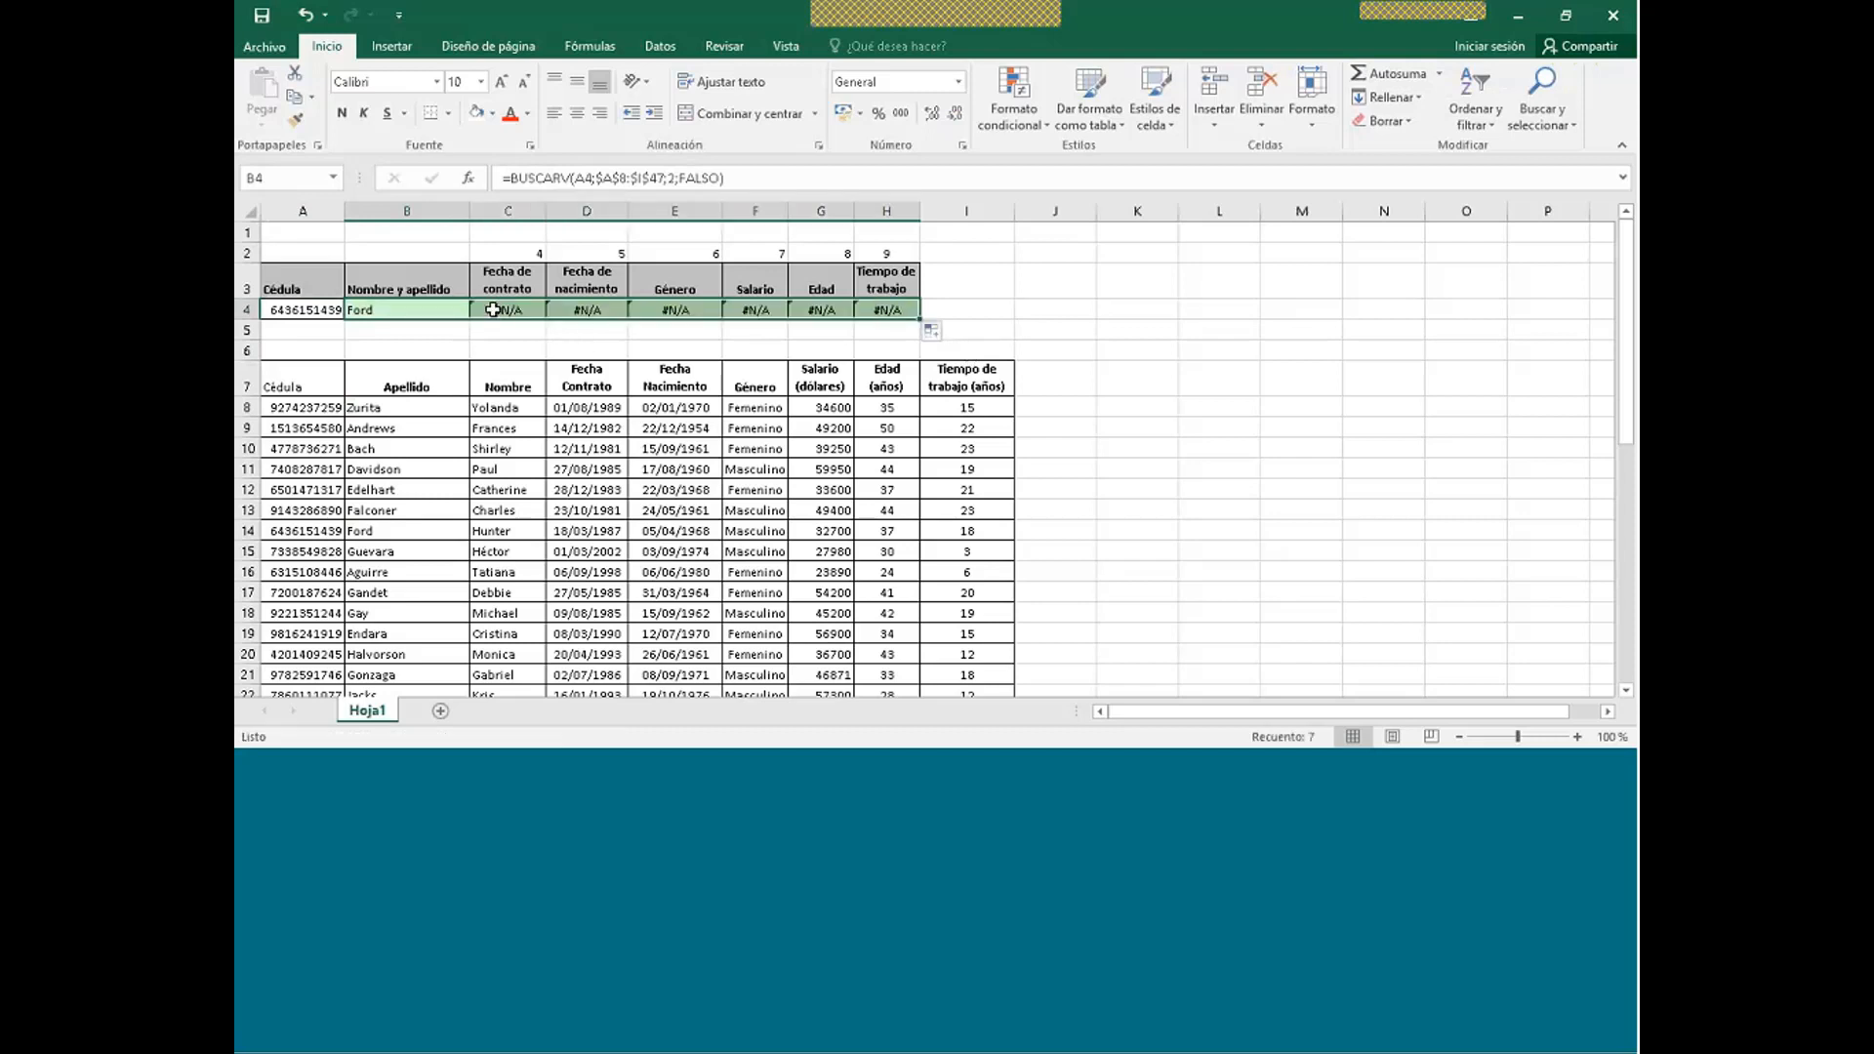
{"action": "left_click", "coordinate": [308, 309]}
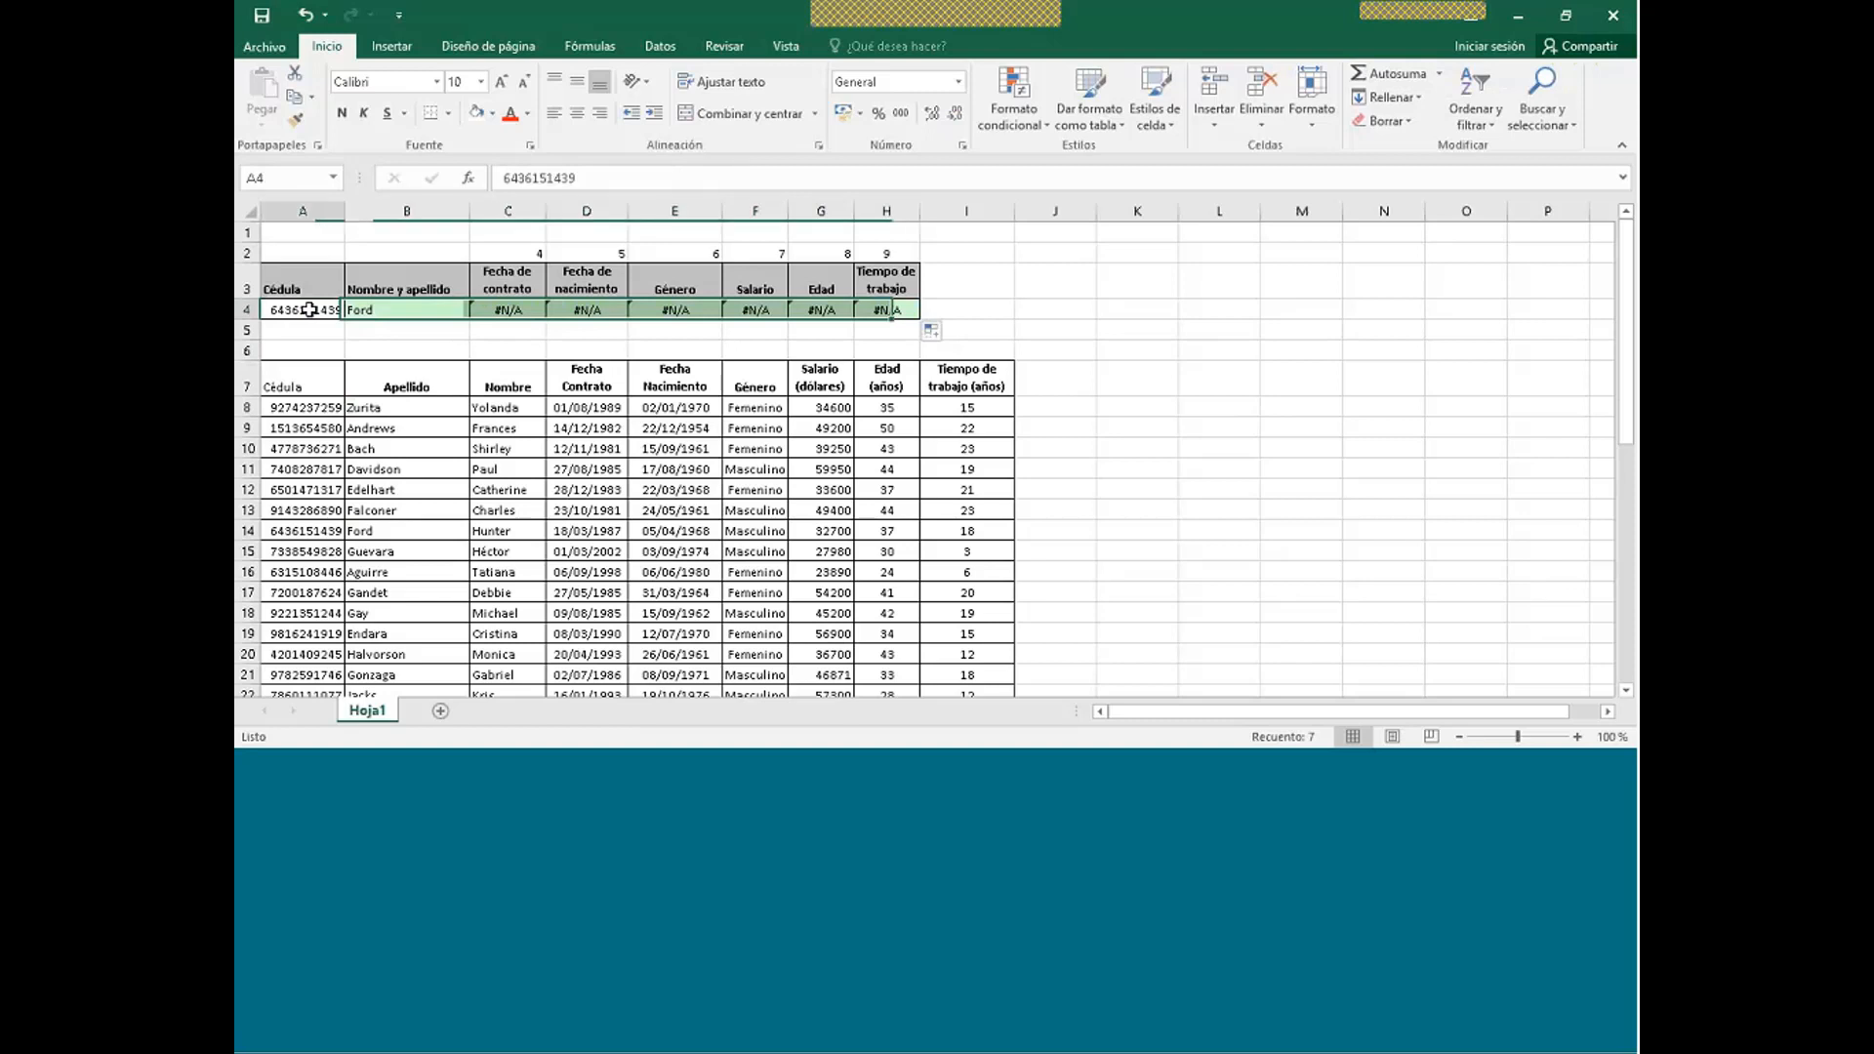
{"action": "left_click", "coordinate": [387, 309]}
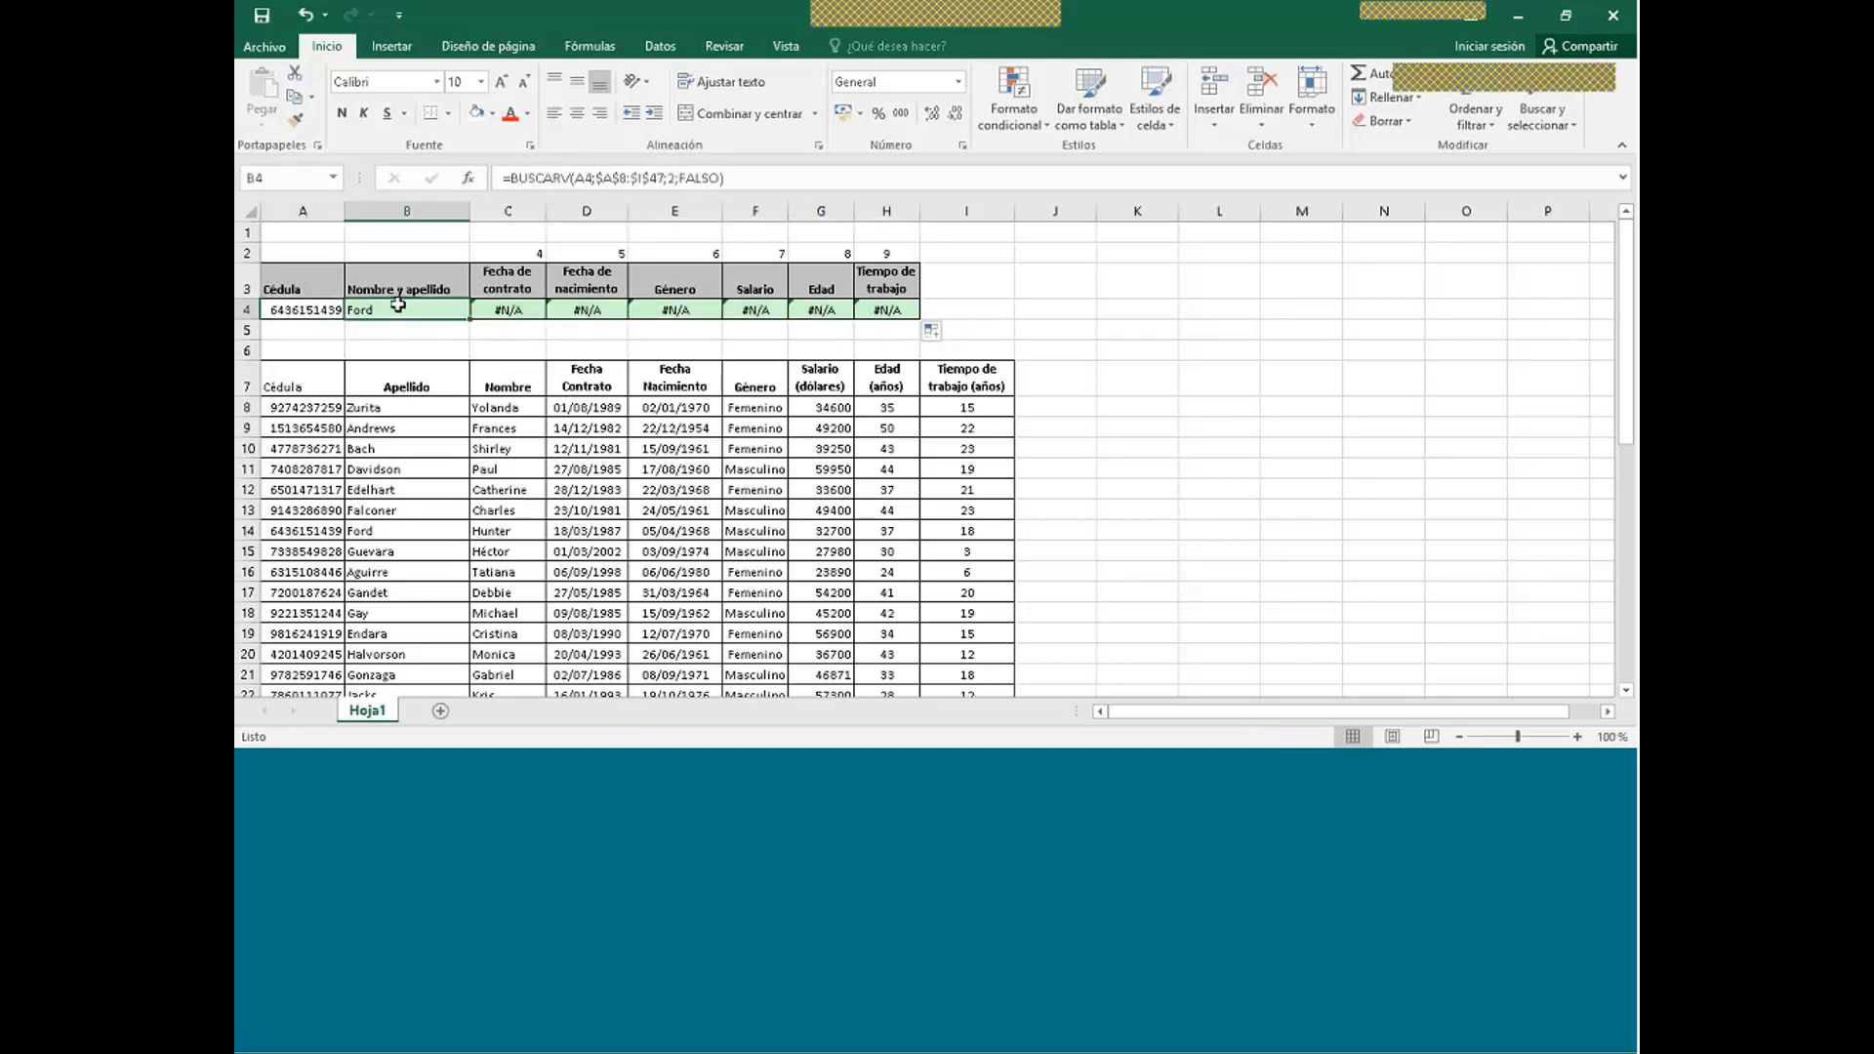
{"action": "left_click", "coordinate": [485, 314]}
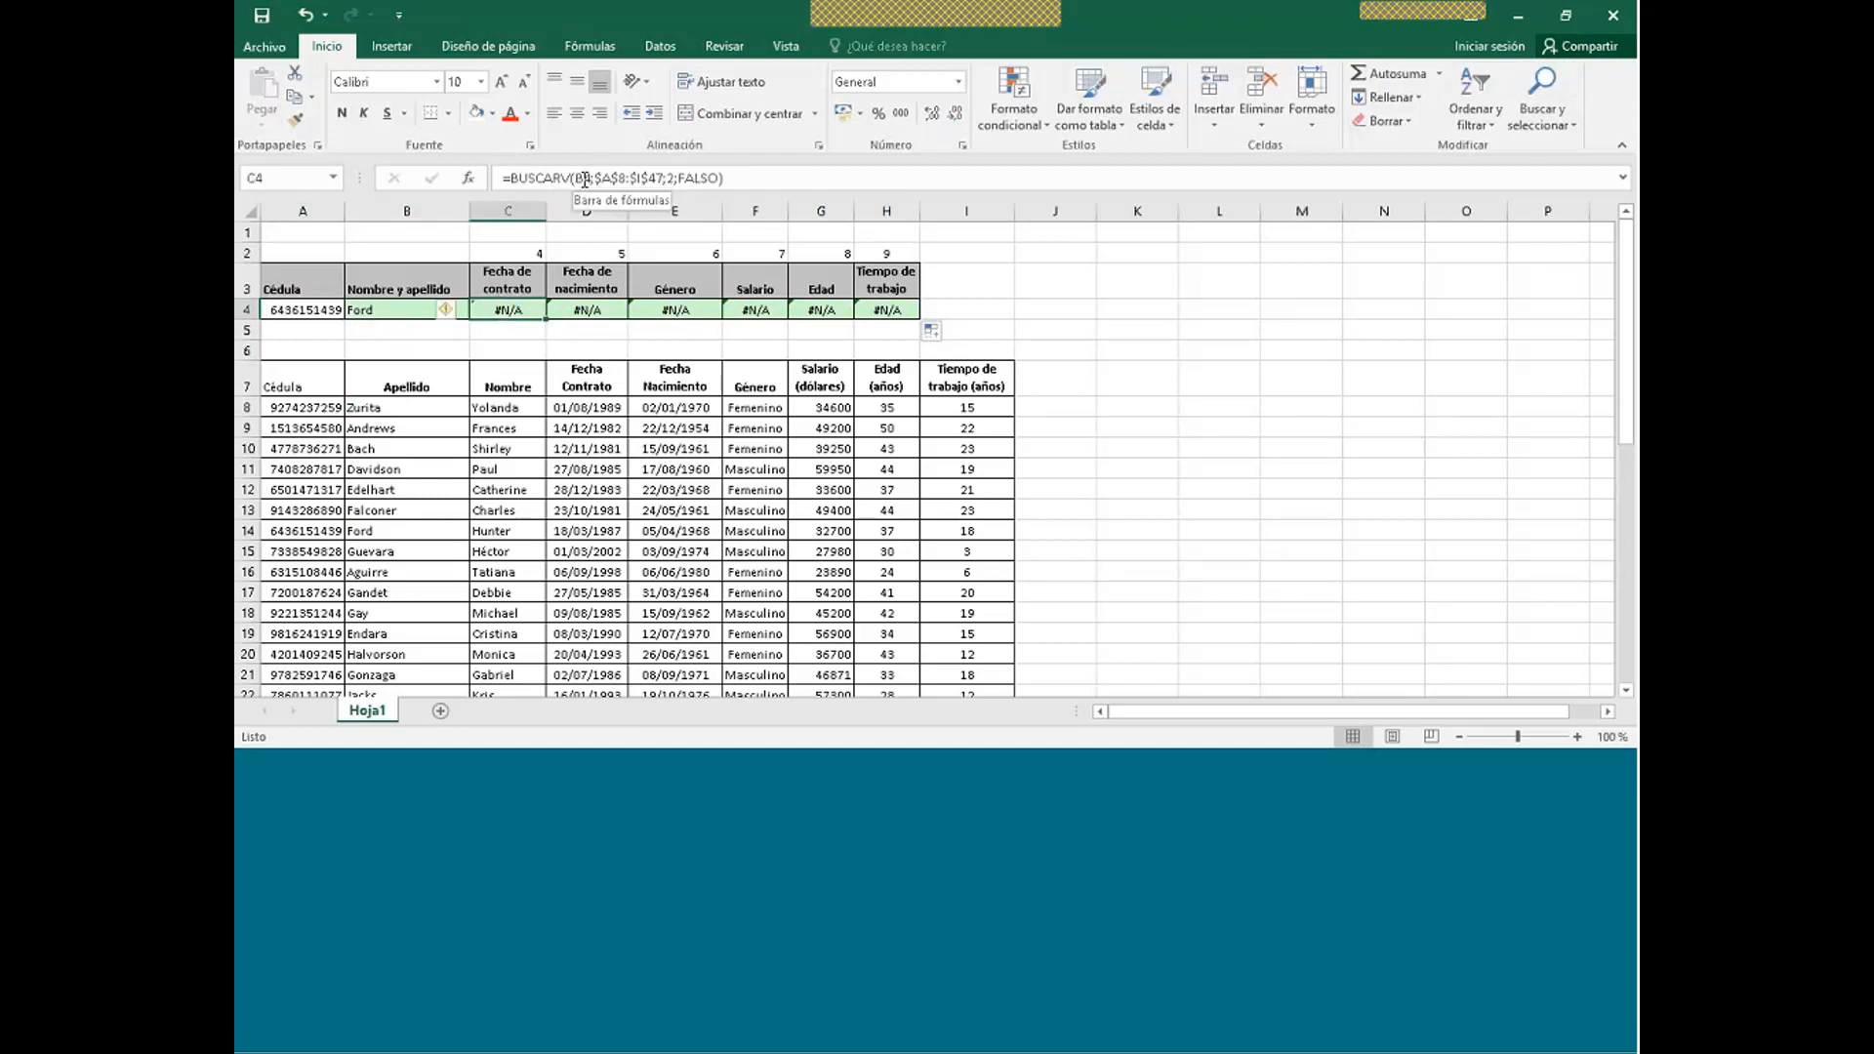
{"action": "key", "text": "Left"}
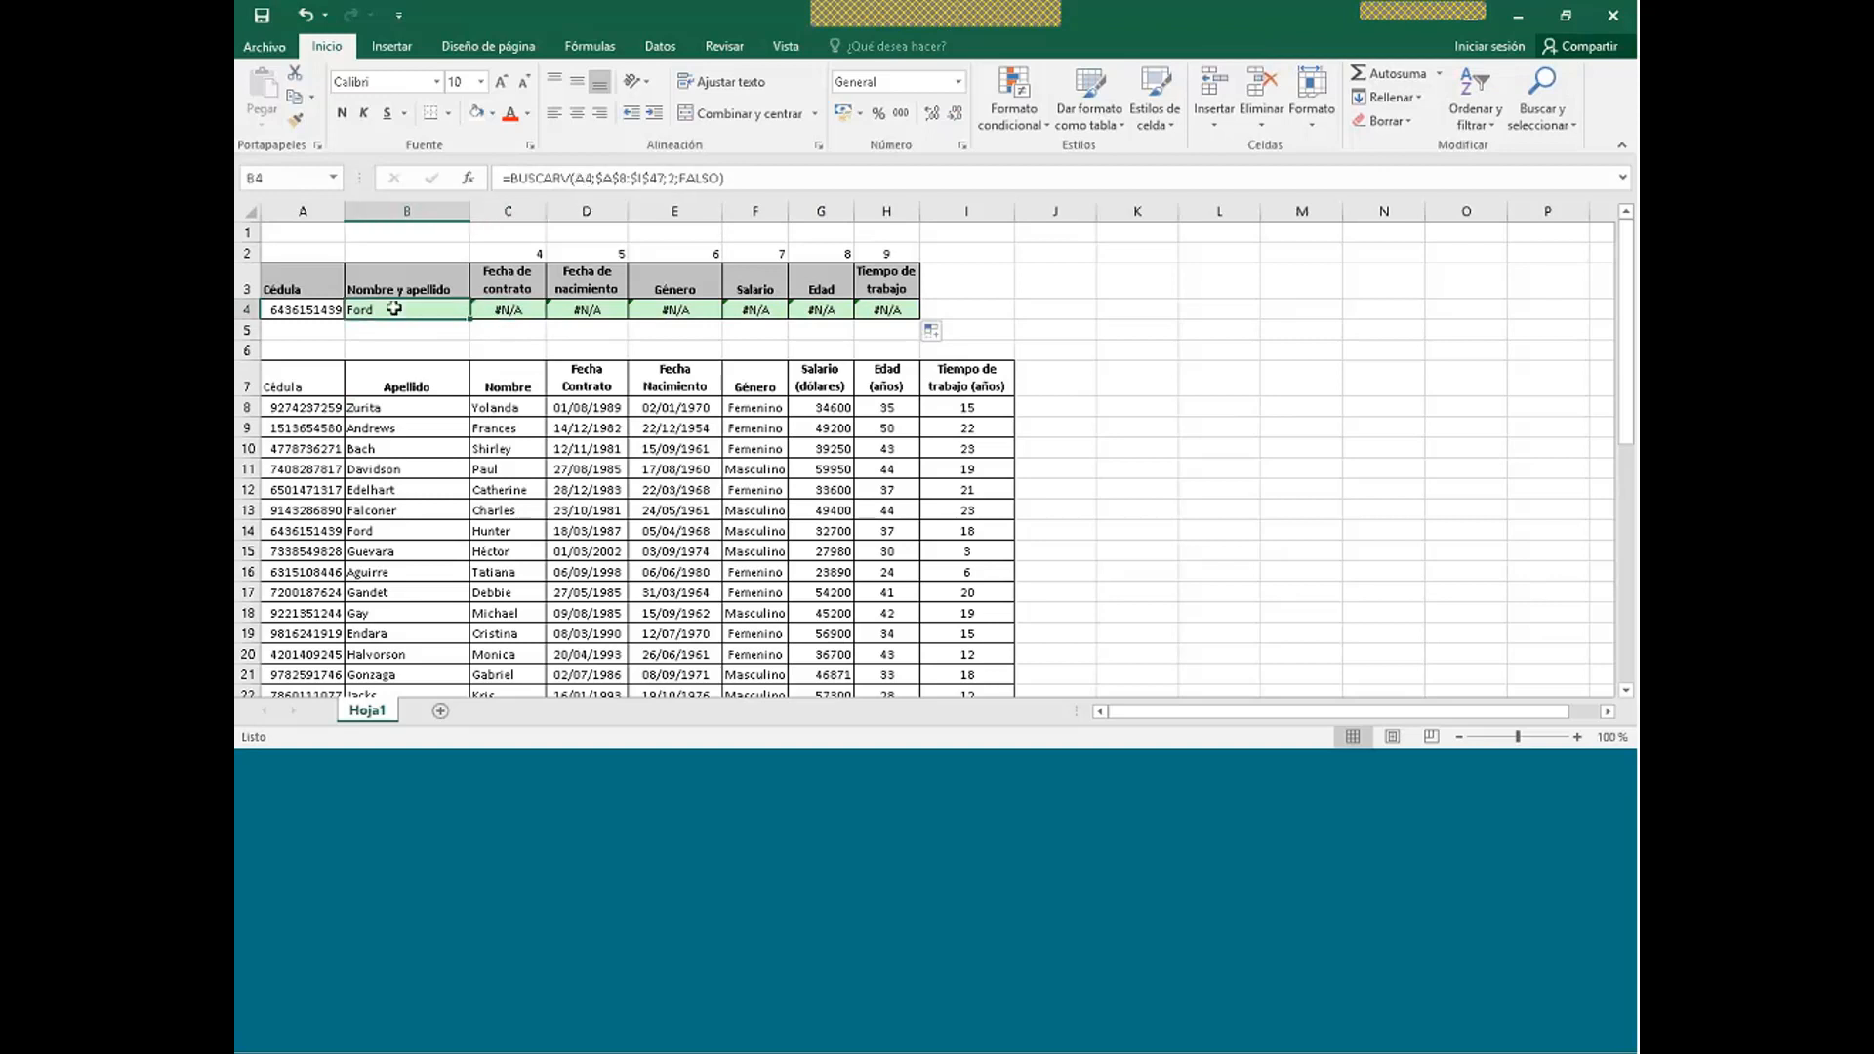
{"action": "left_click", "coordinate": [583, 177]}
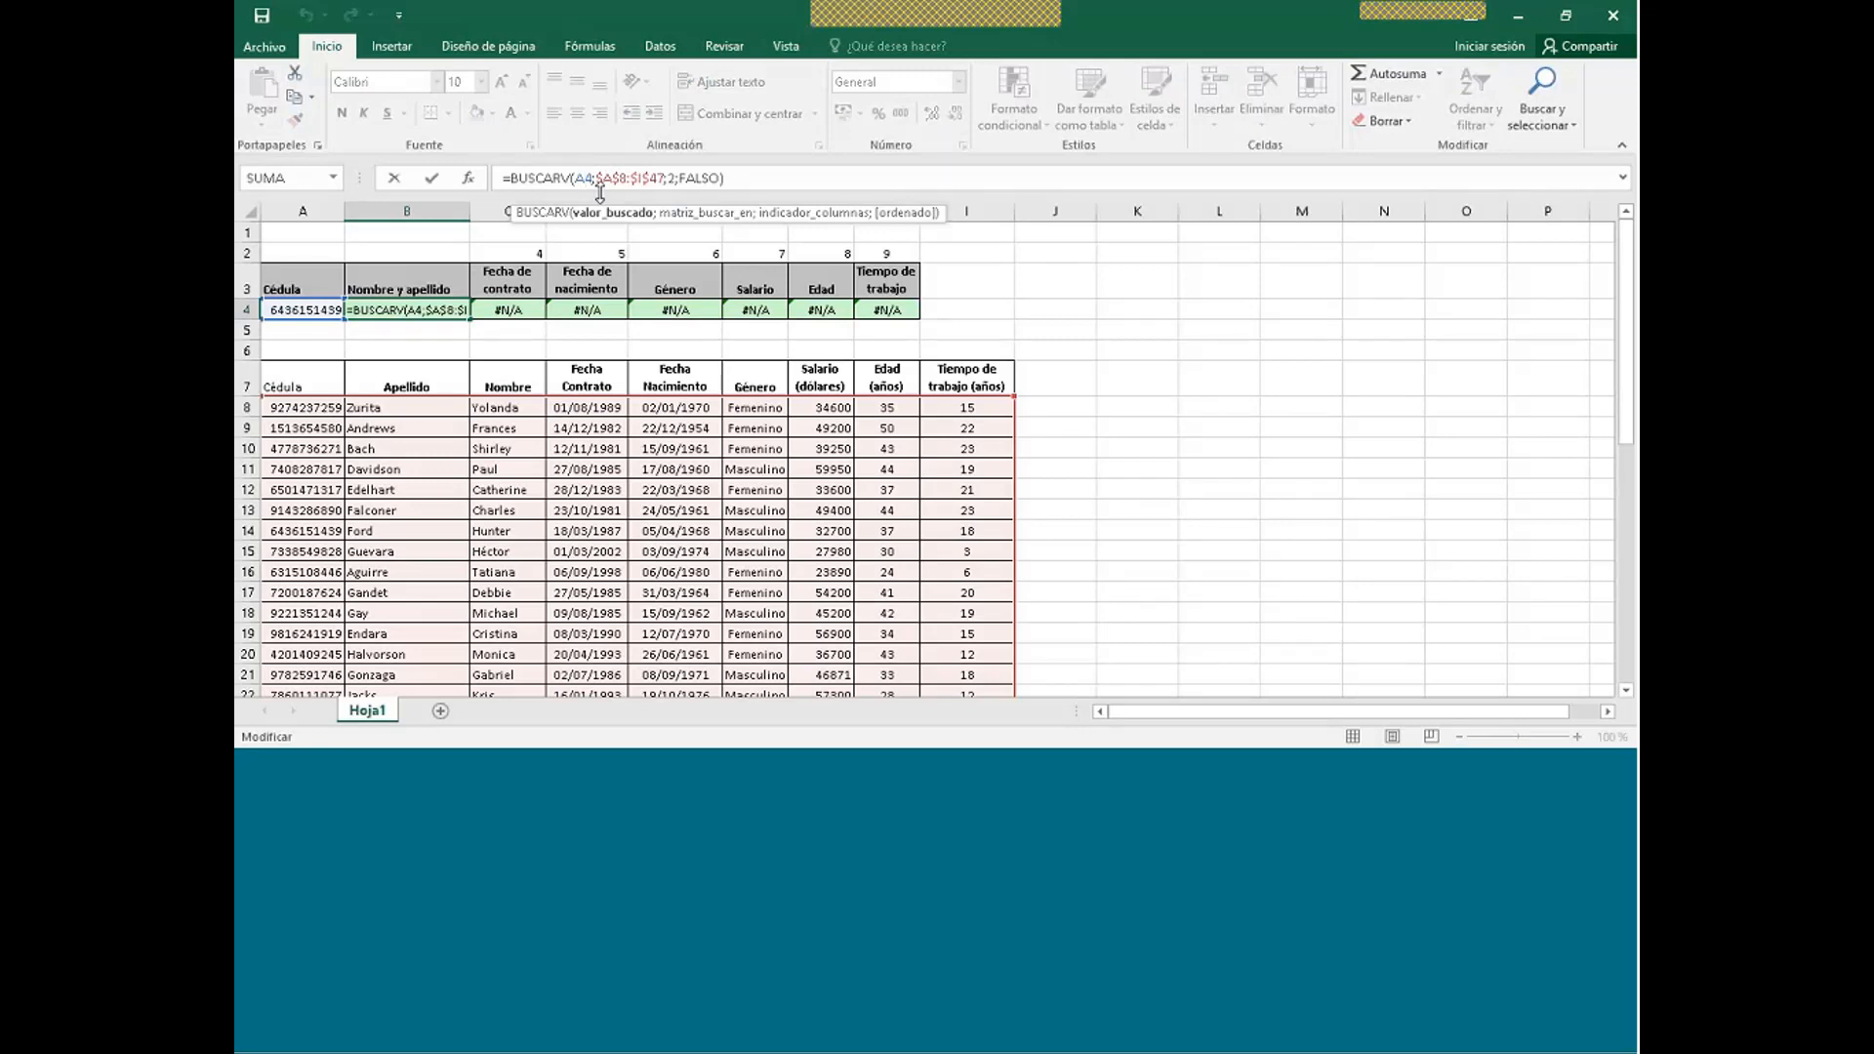
{"action": "key", "text": "F5"}
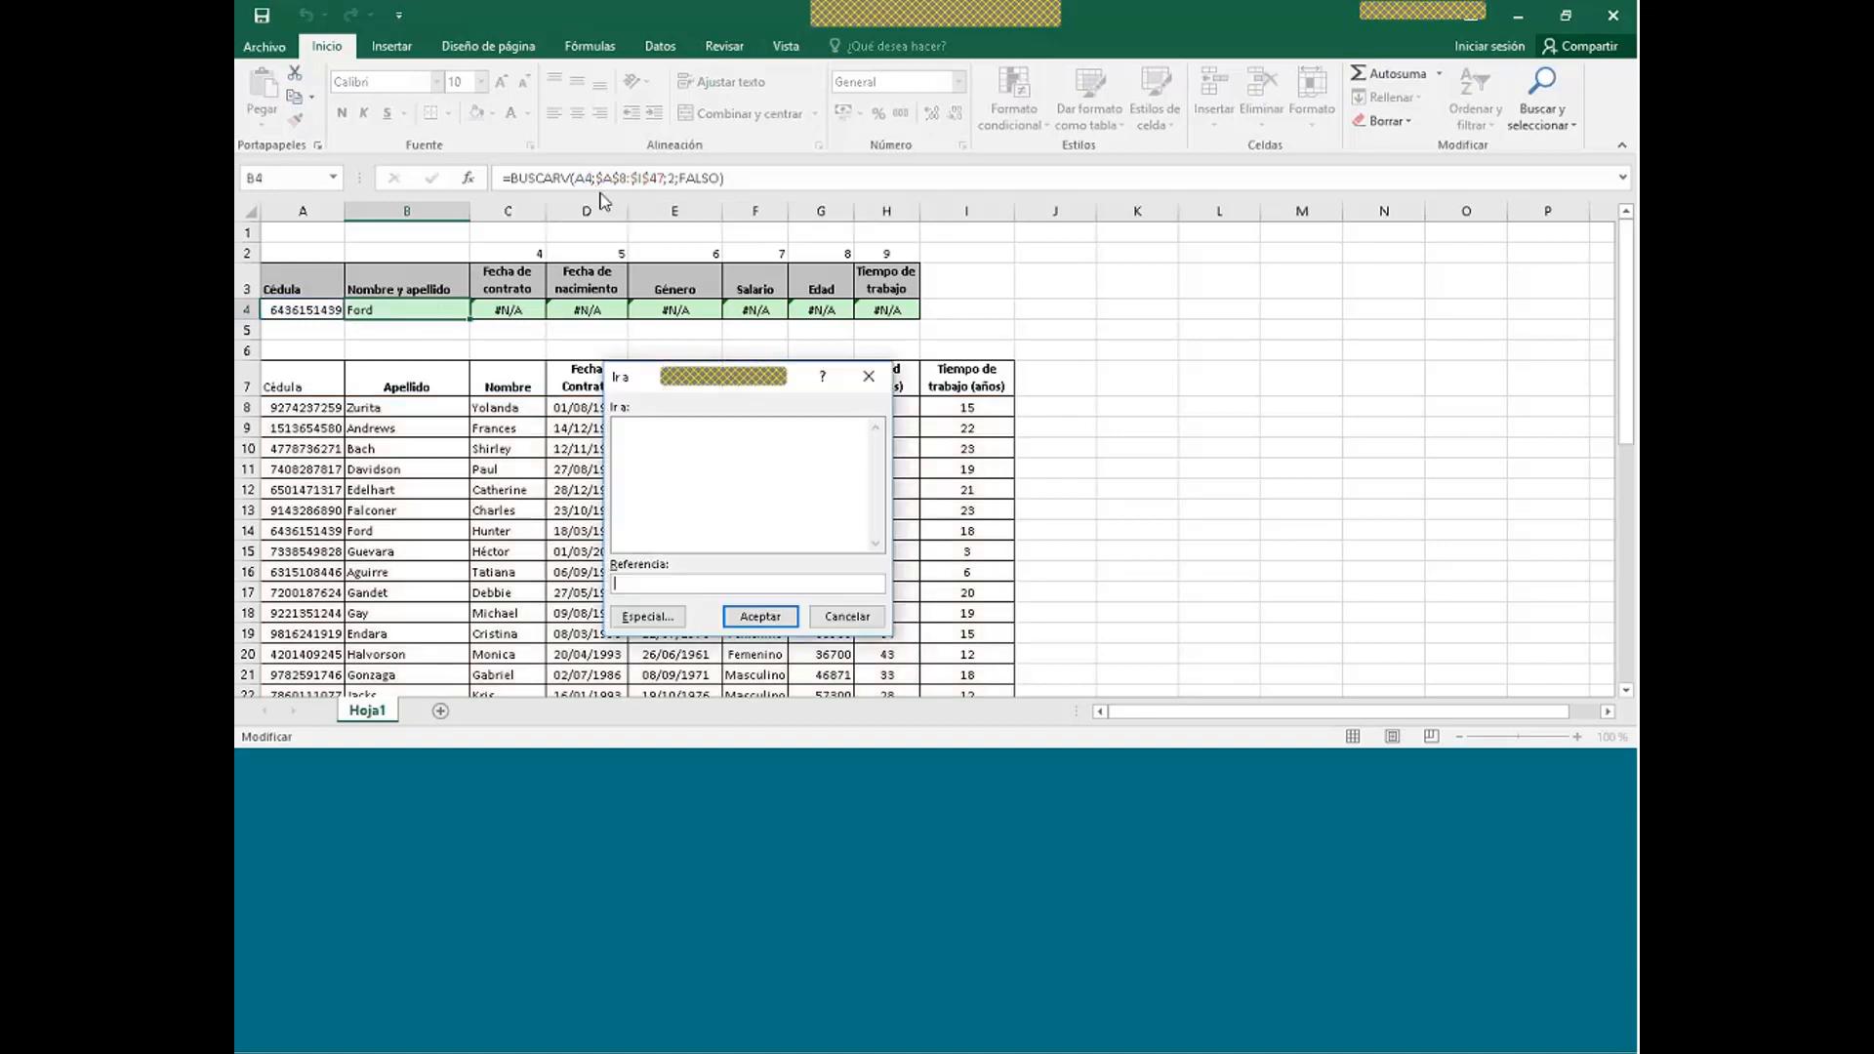
- Make B4's lookup value $A$4 and refill the formula across C4:H4
{"action": "left_click", "coordinate": [847, 616]}
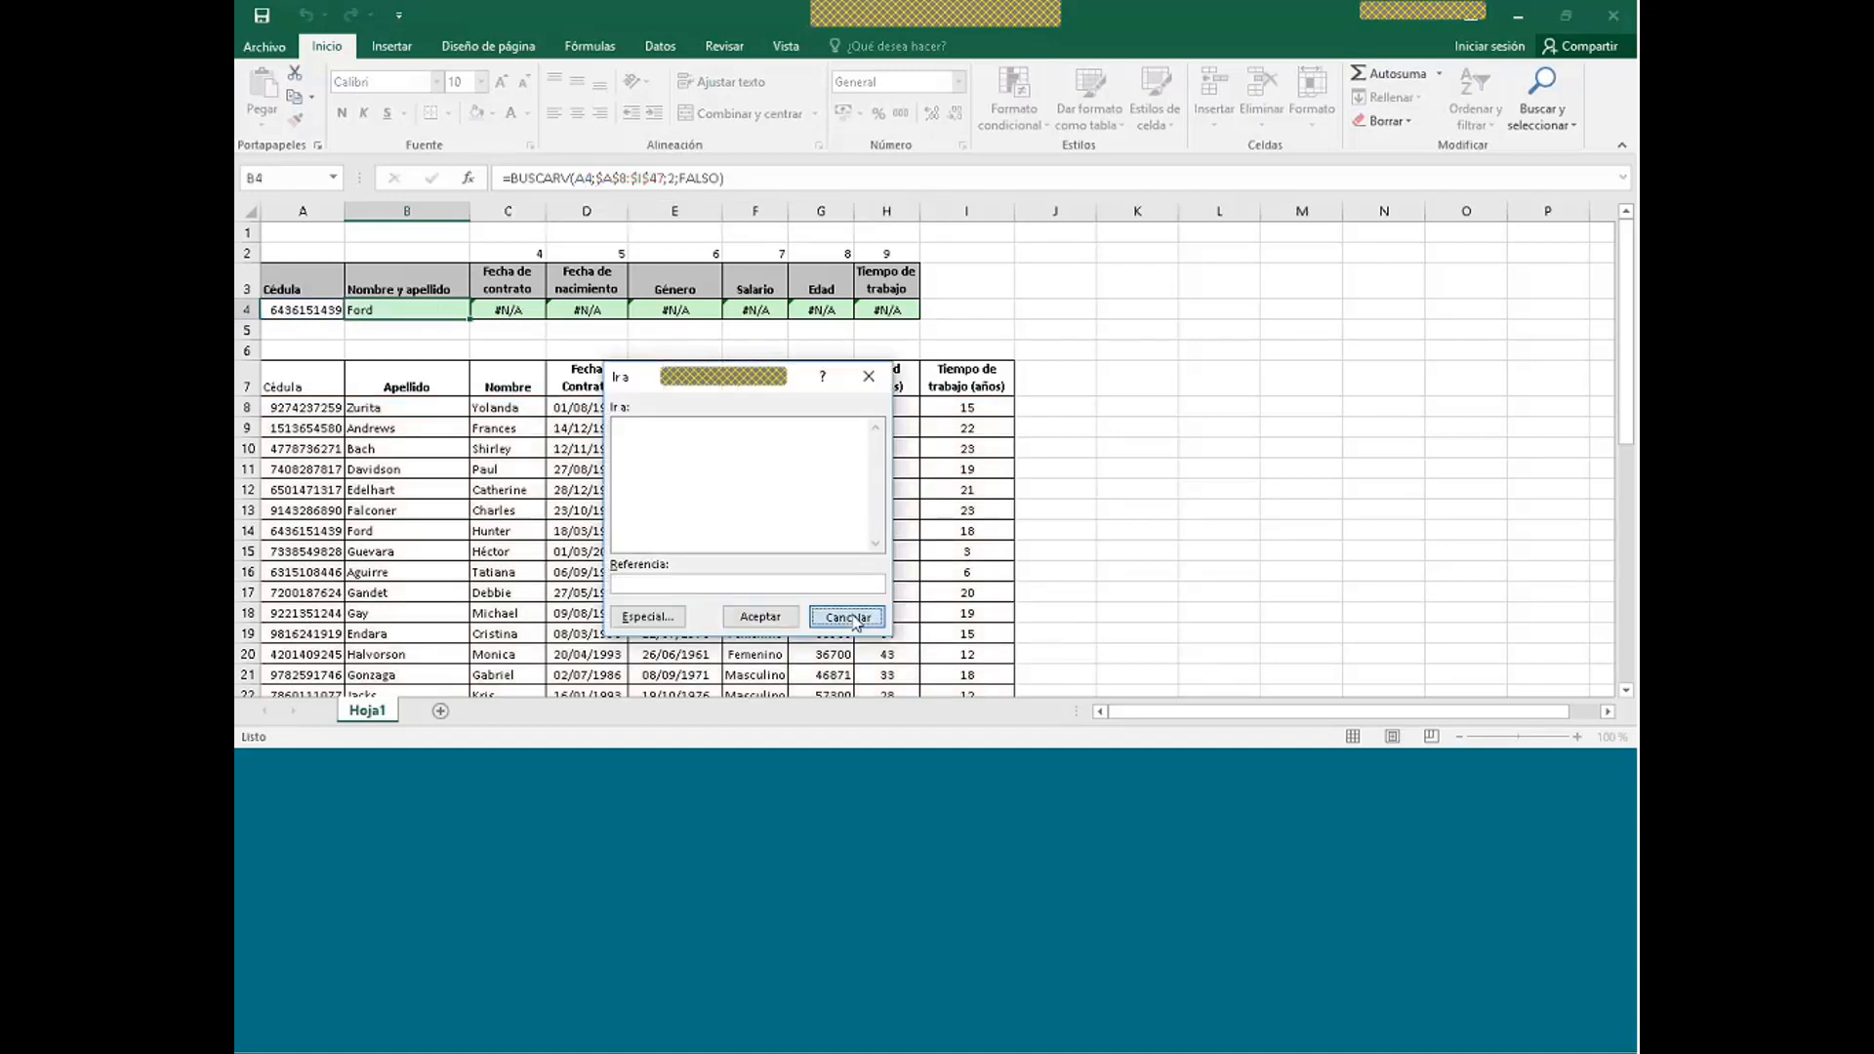
{"action": "left_click", "coordinate": [584, 178]}
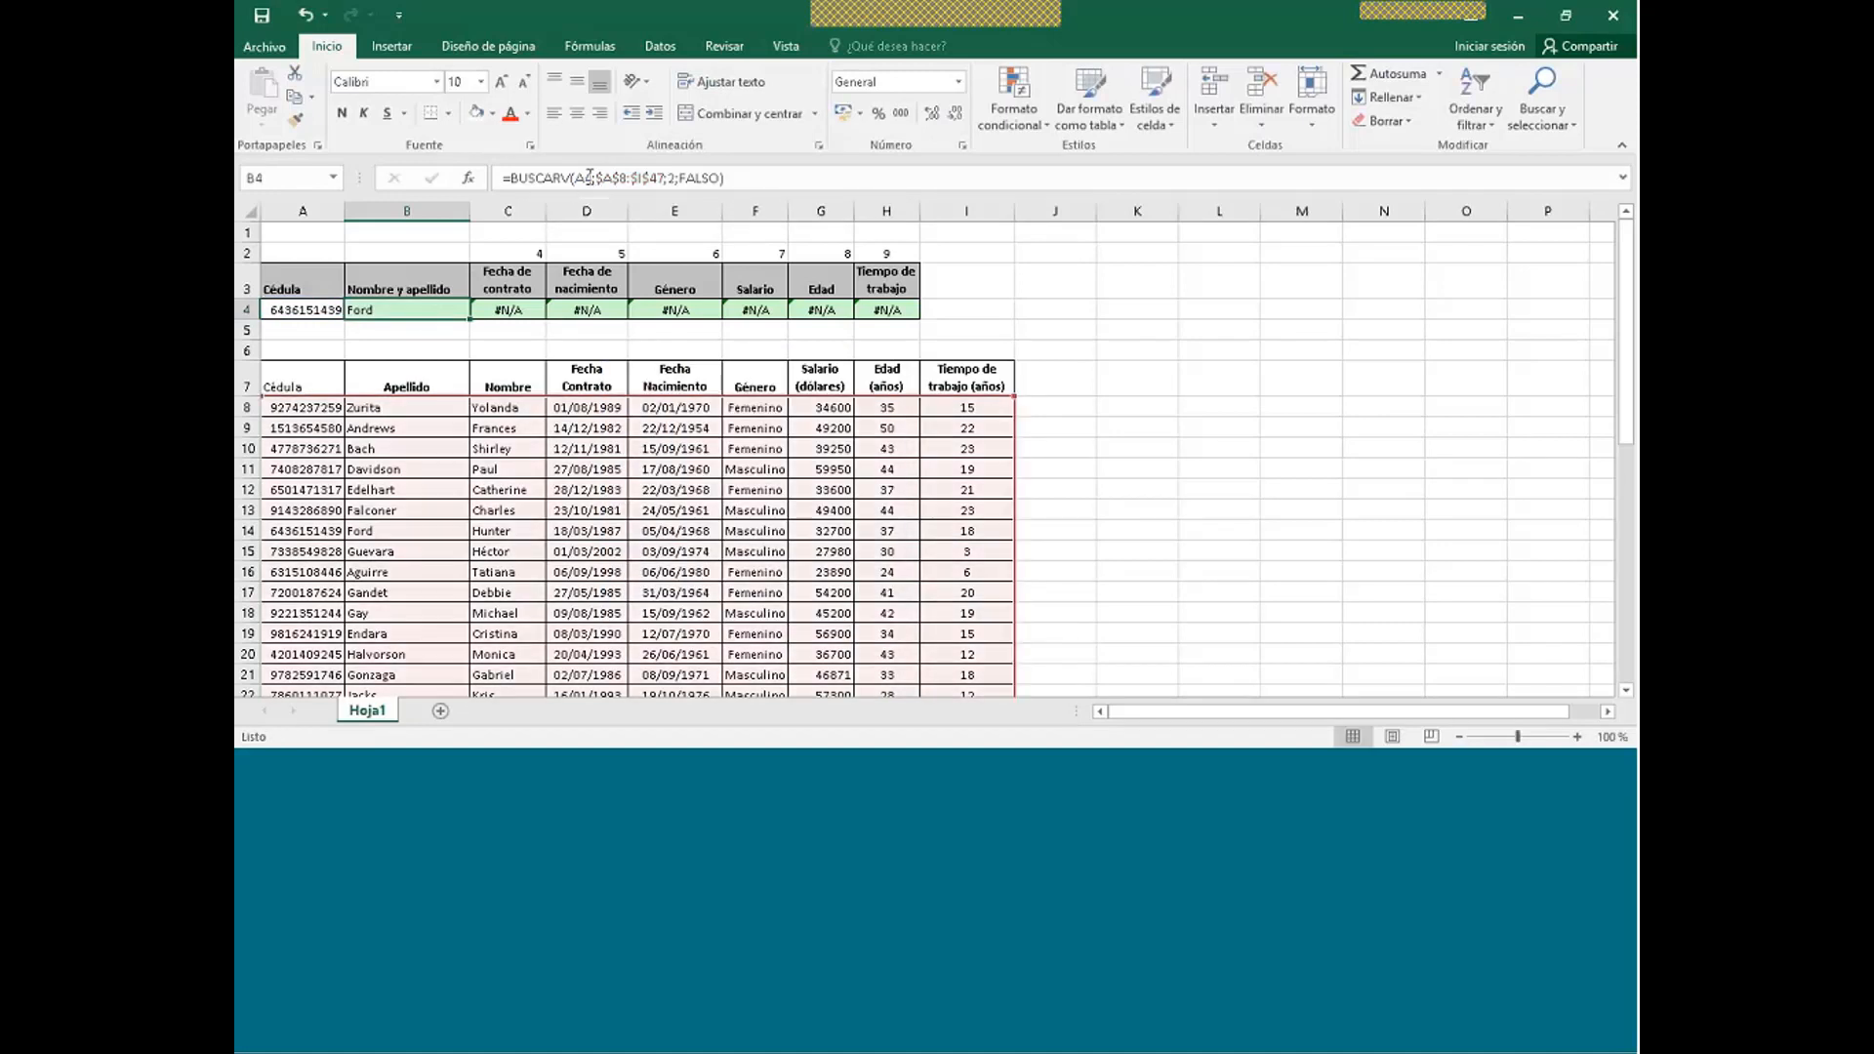
{"action": "key", "text": "F4"}
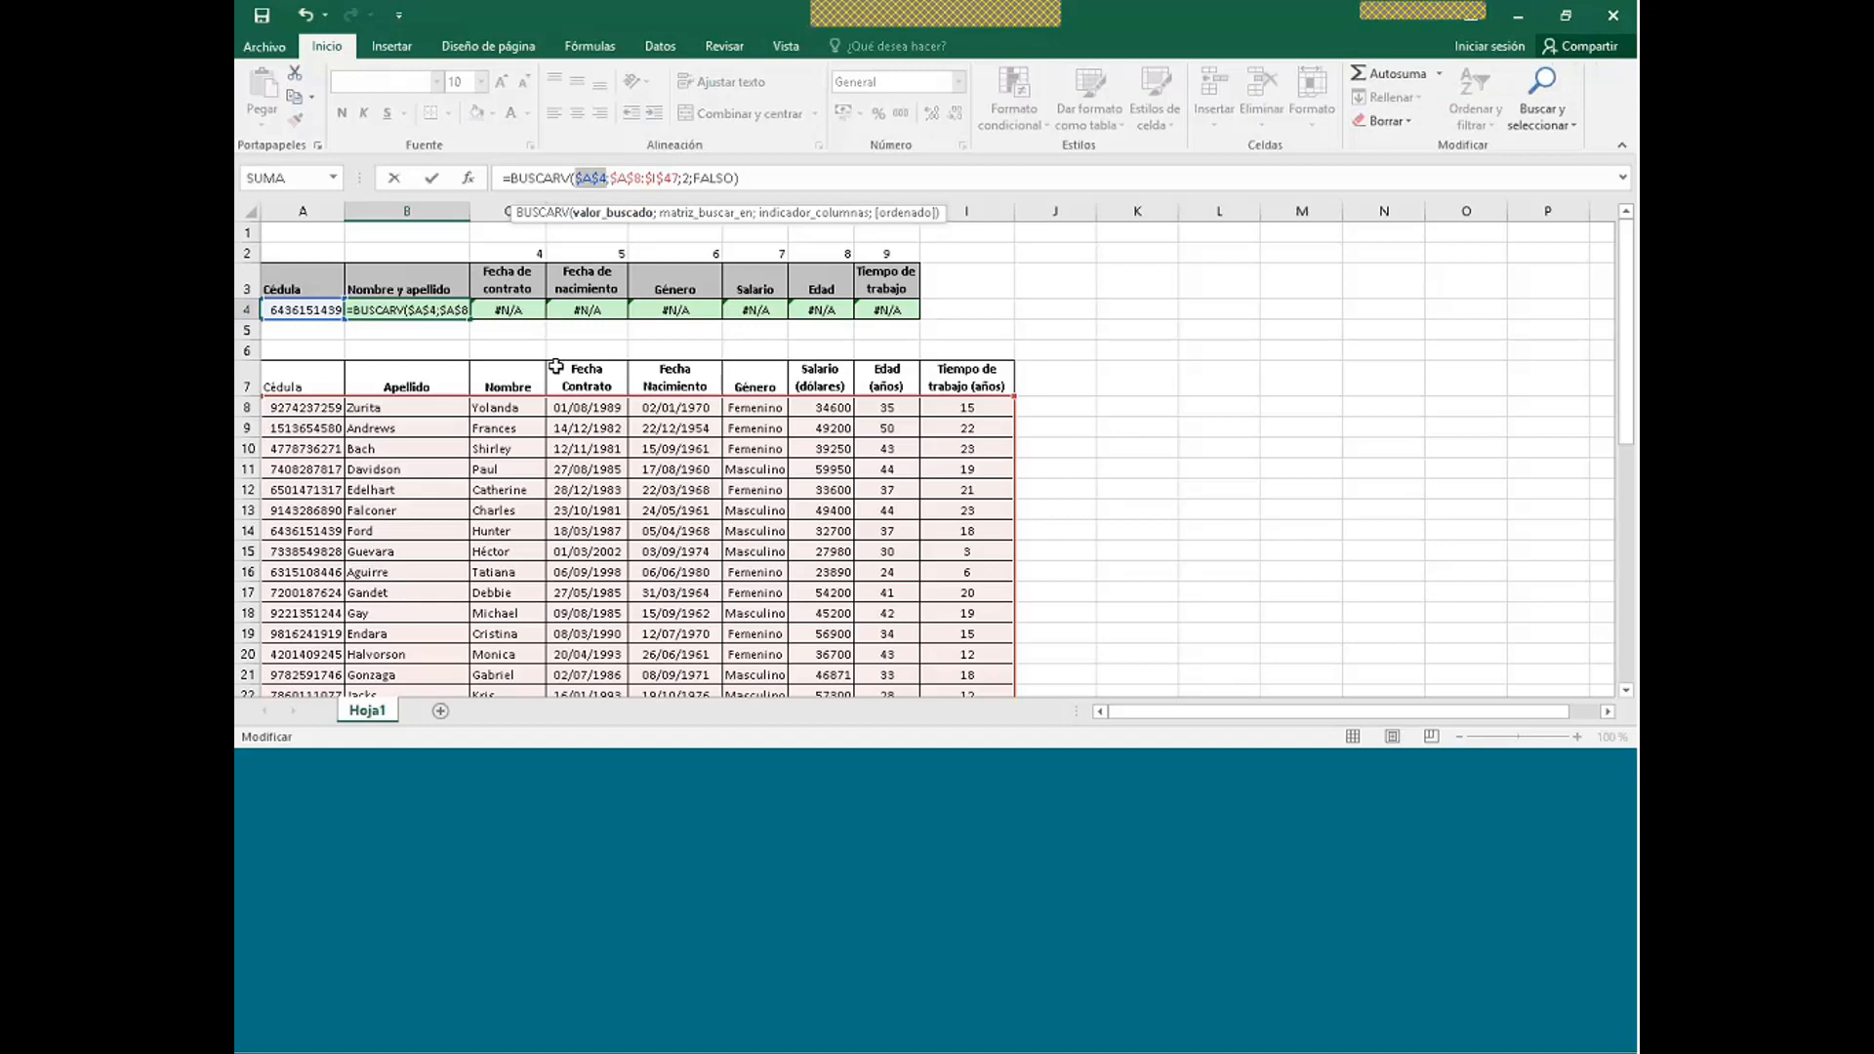
{"action": "key", "text": "Return"}
{"action": "left_click", "coordinate": [390, 310]}
{"action": "left_click_drag", "start_coordinate": [473, 322], "coordinate": [880, 341]}
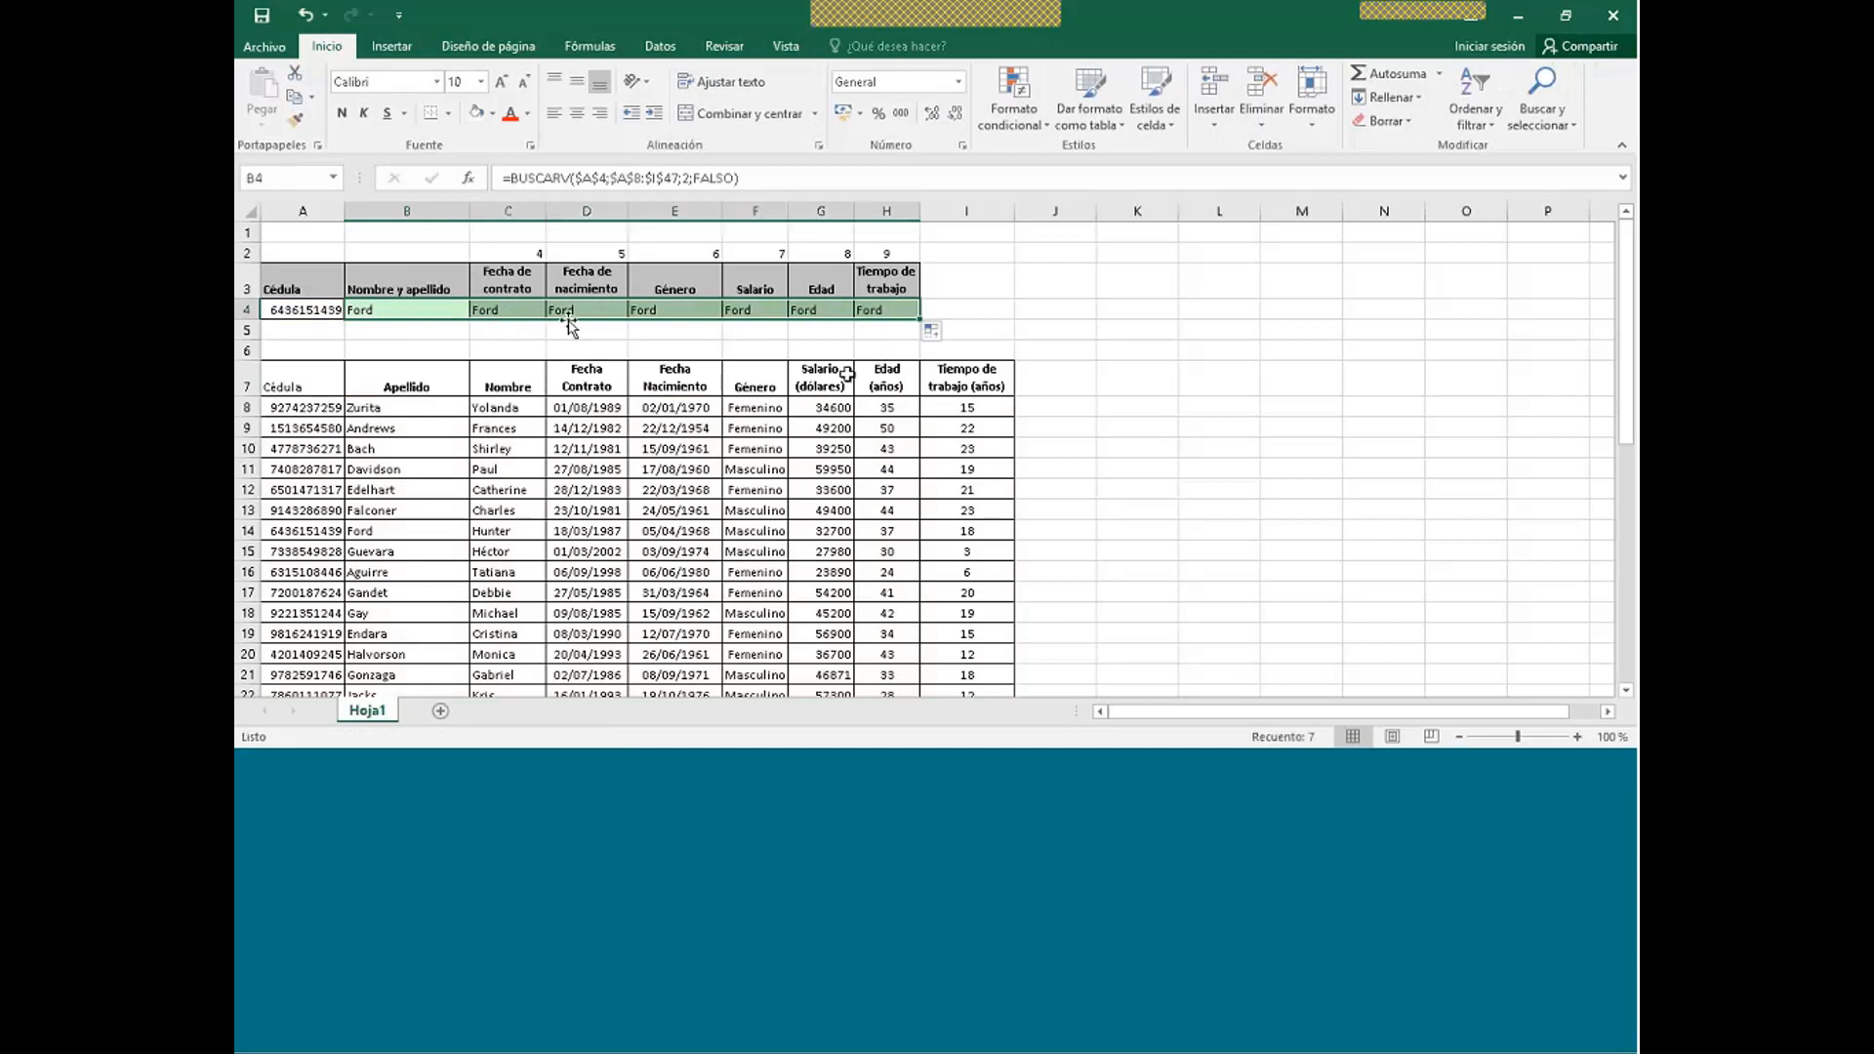
{"action": "left_click", "coordinate": [523, 315]}
{"action": "left_click", "coordinate": [523, 314]}
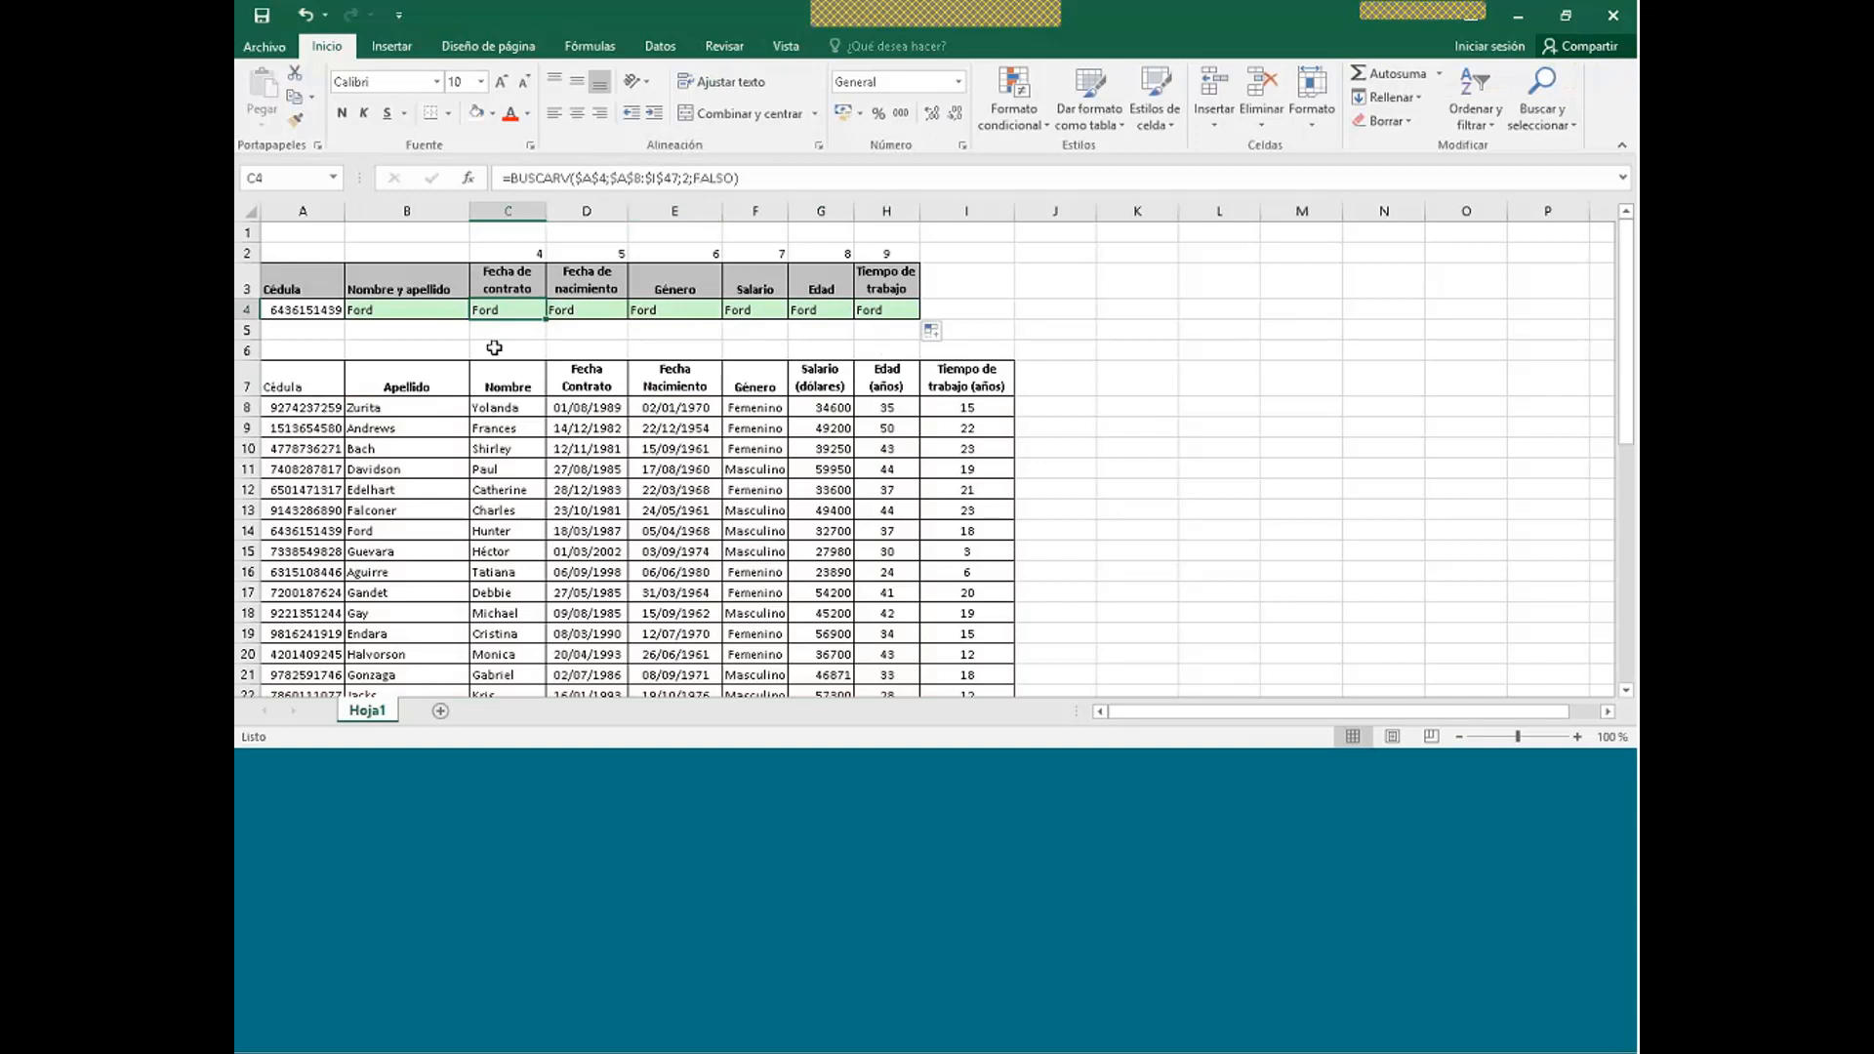
- Change C4's lookup column index from 2 to 4
{"action": "left_click", "coordinate": [689, 178]}
{"action": "key", "text": "BackSpace"}
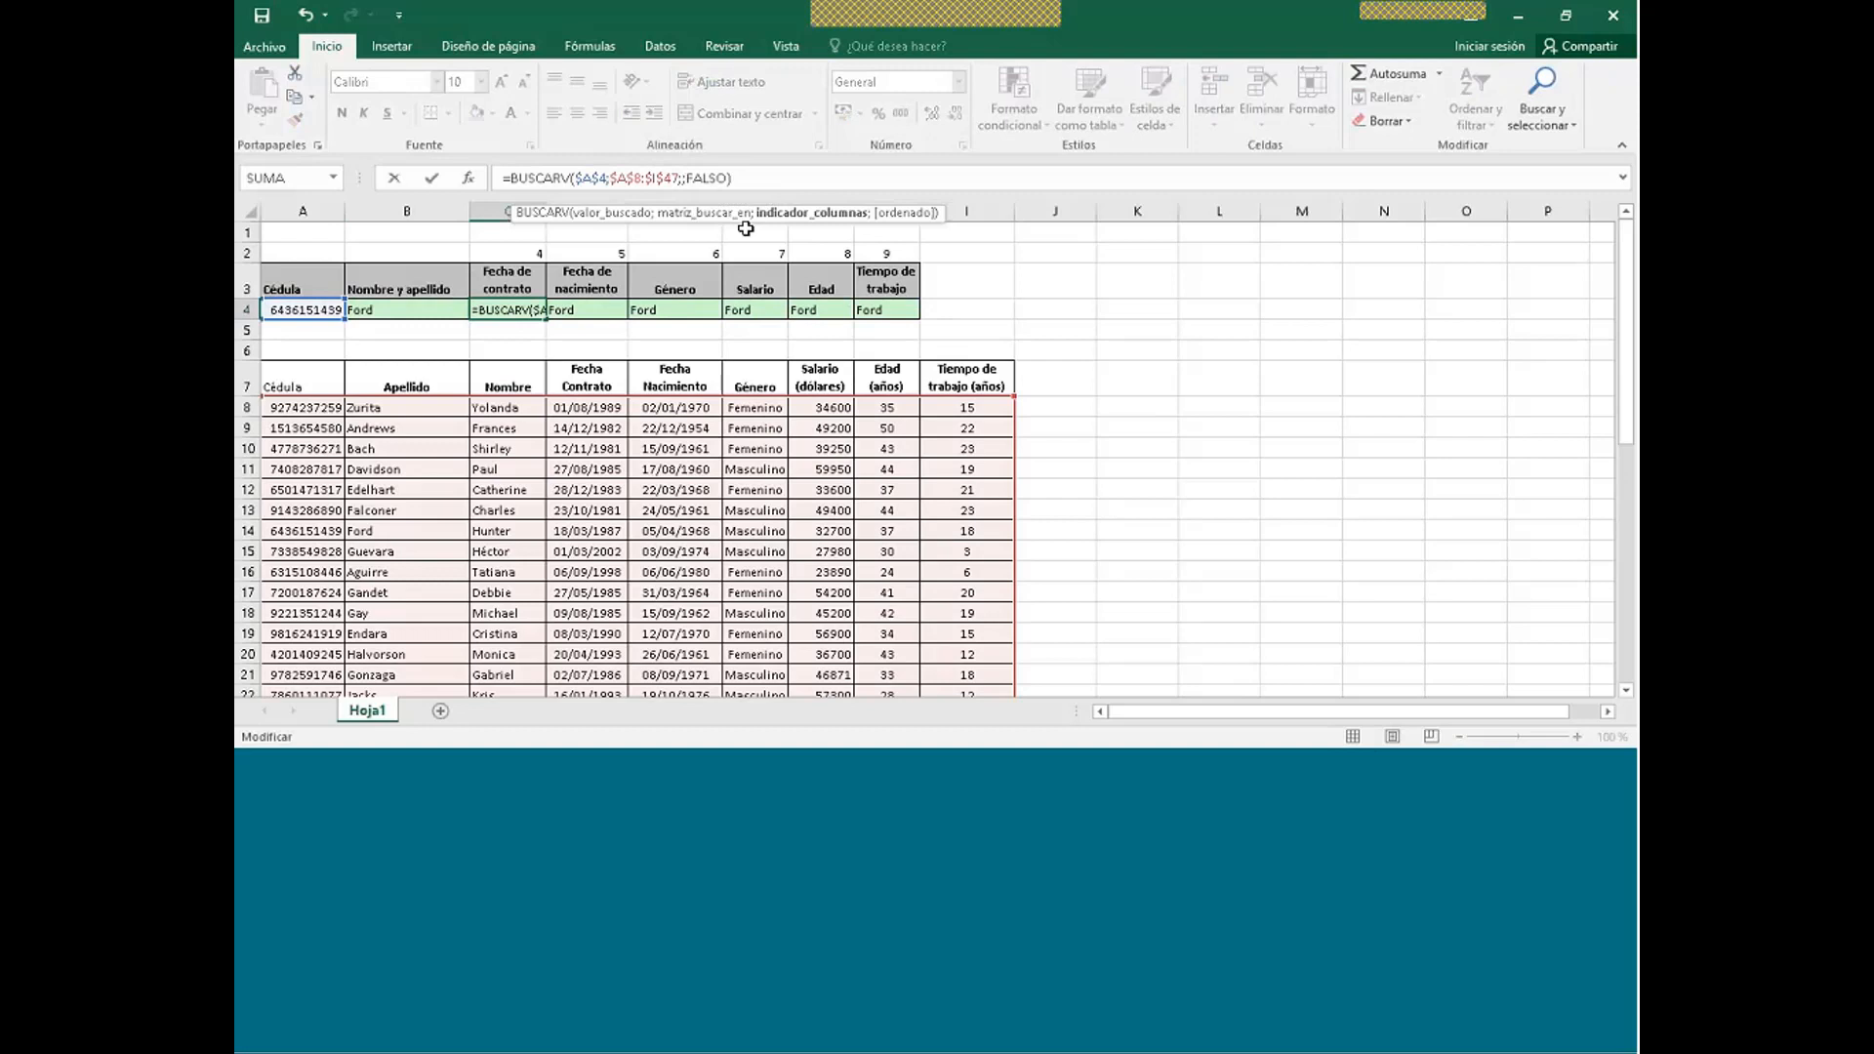
{"action": "type", "text": "4"}
{"action": "key", "text": "Return"}
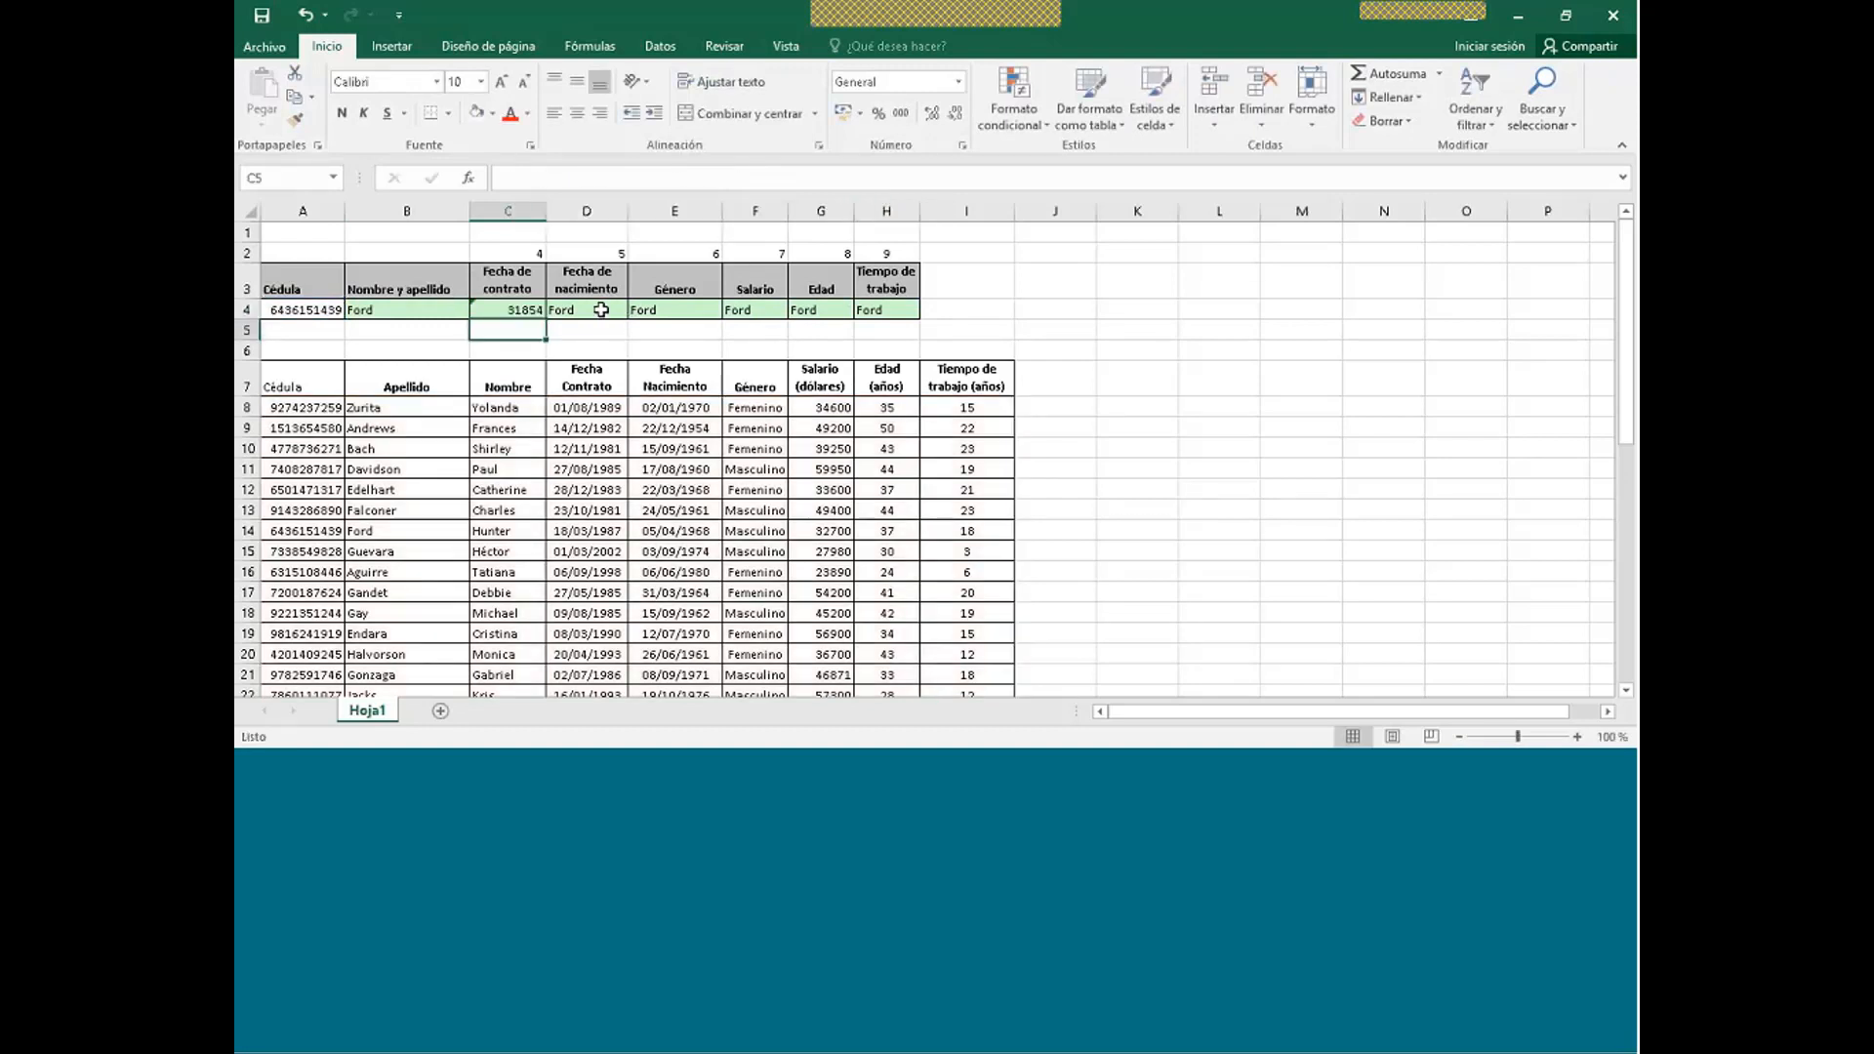
- Format C4 as a Fecha date so it shows the hire date 18/03/1987
{"action": "left_click", "coordinate": [515, 309]}
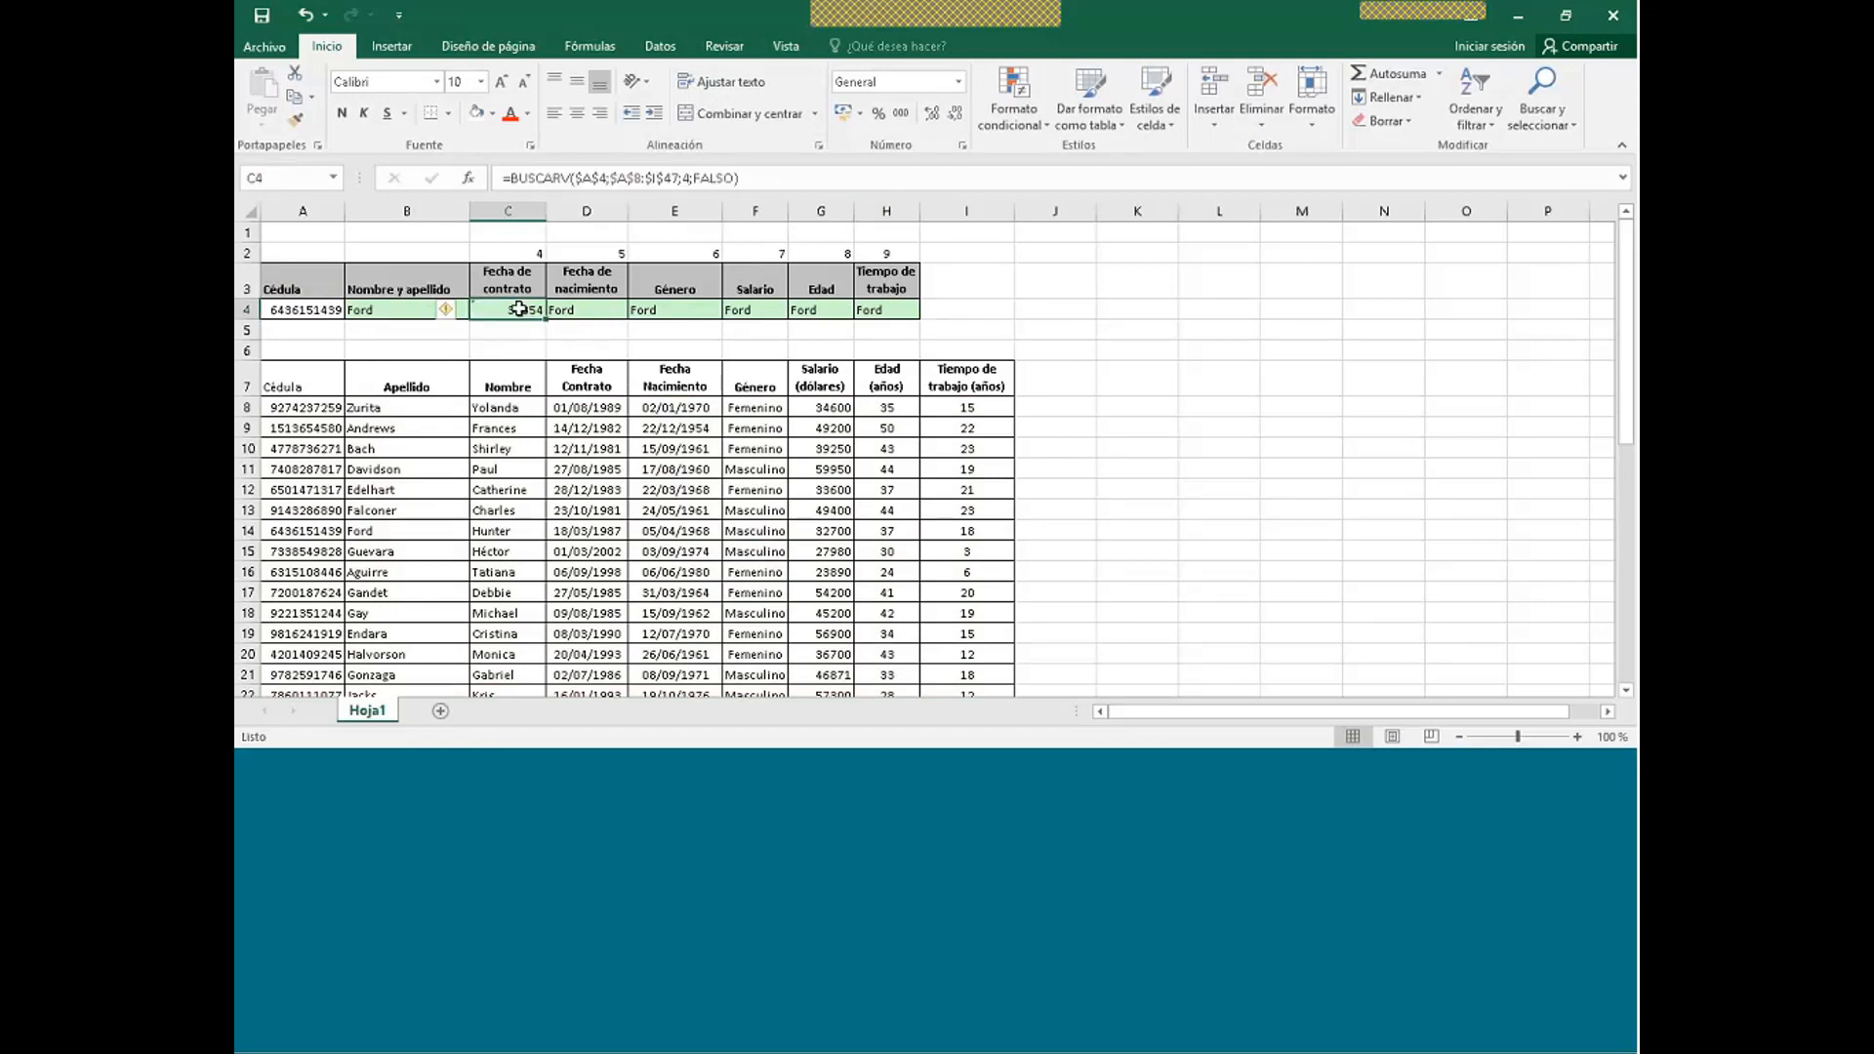
{"action": "right_click", "coordinate": [517, 310]}
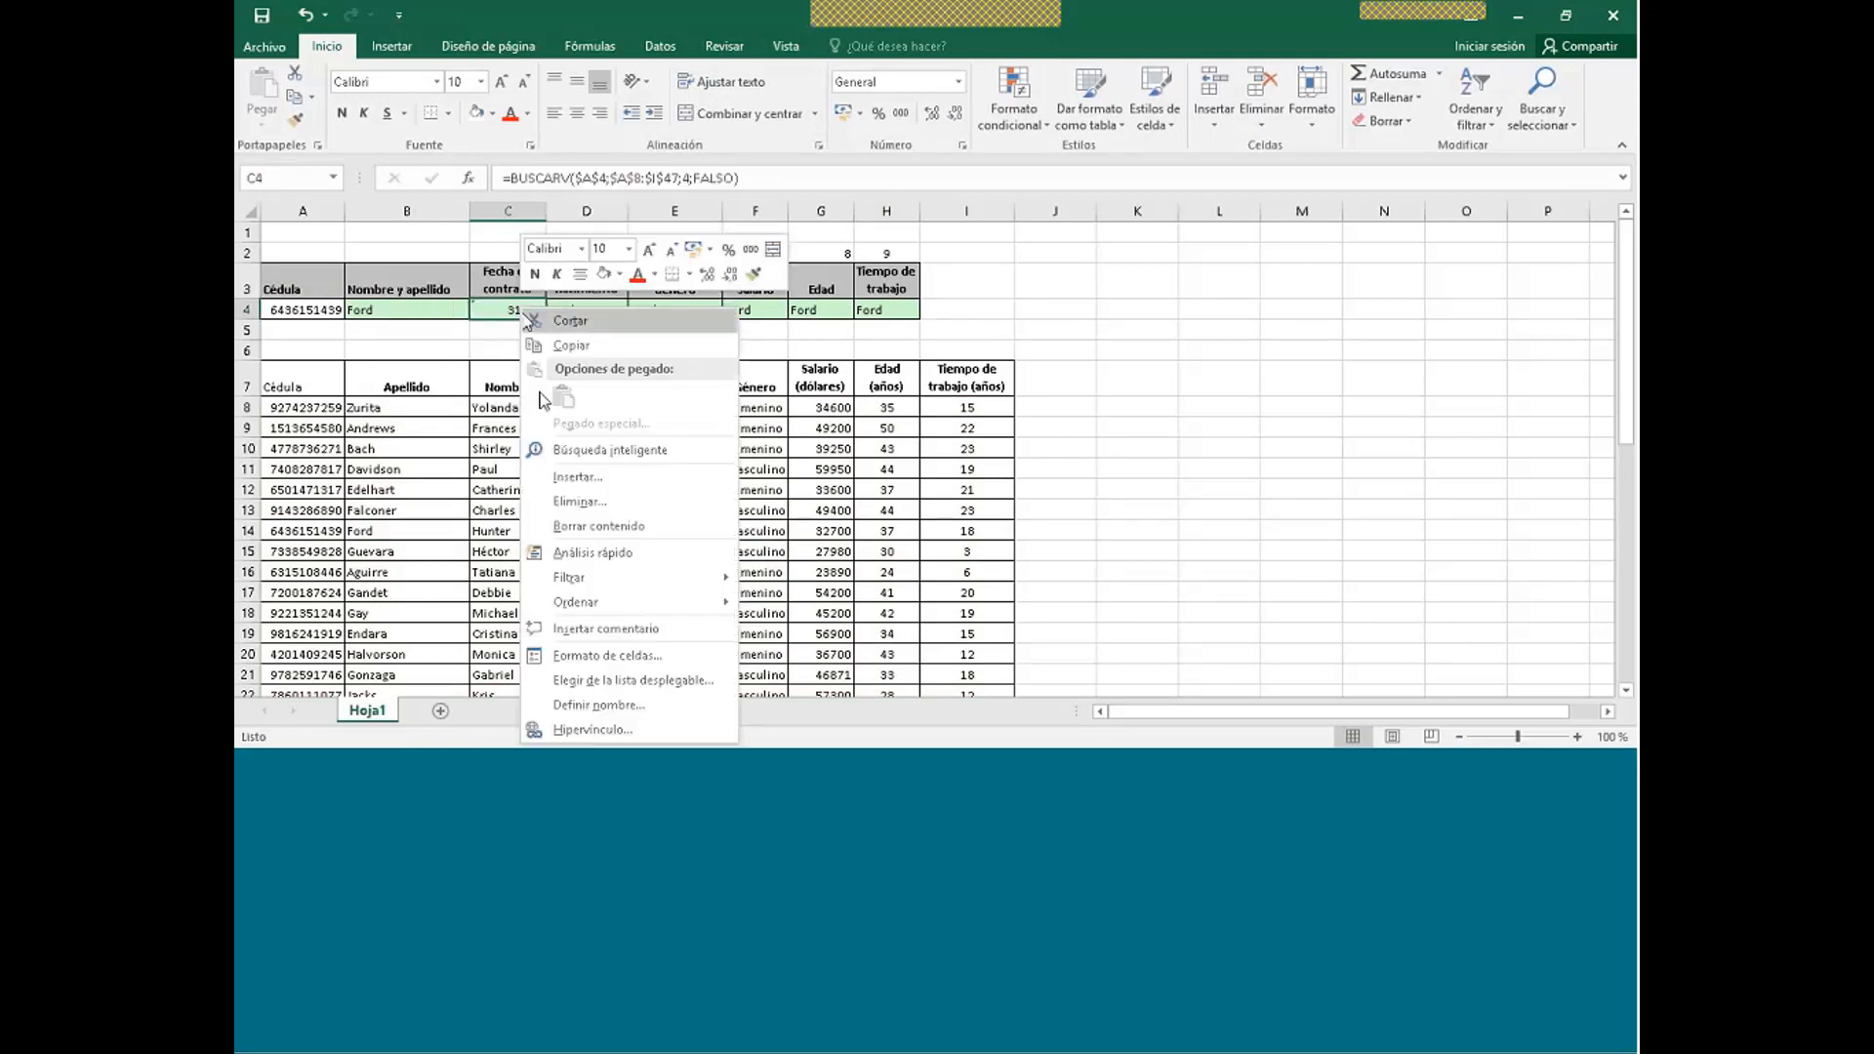
{"action": "left_click", "coordinate": [635, 660]}
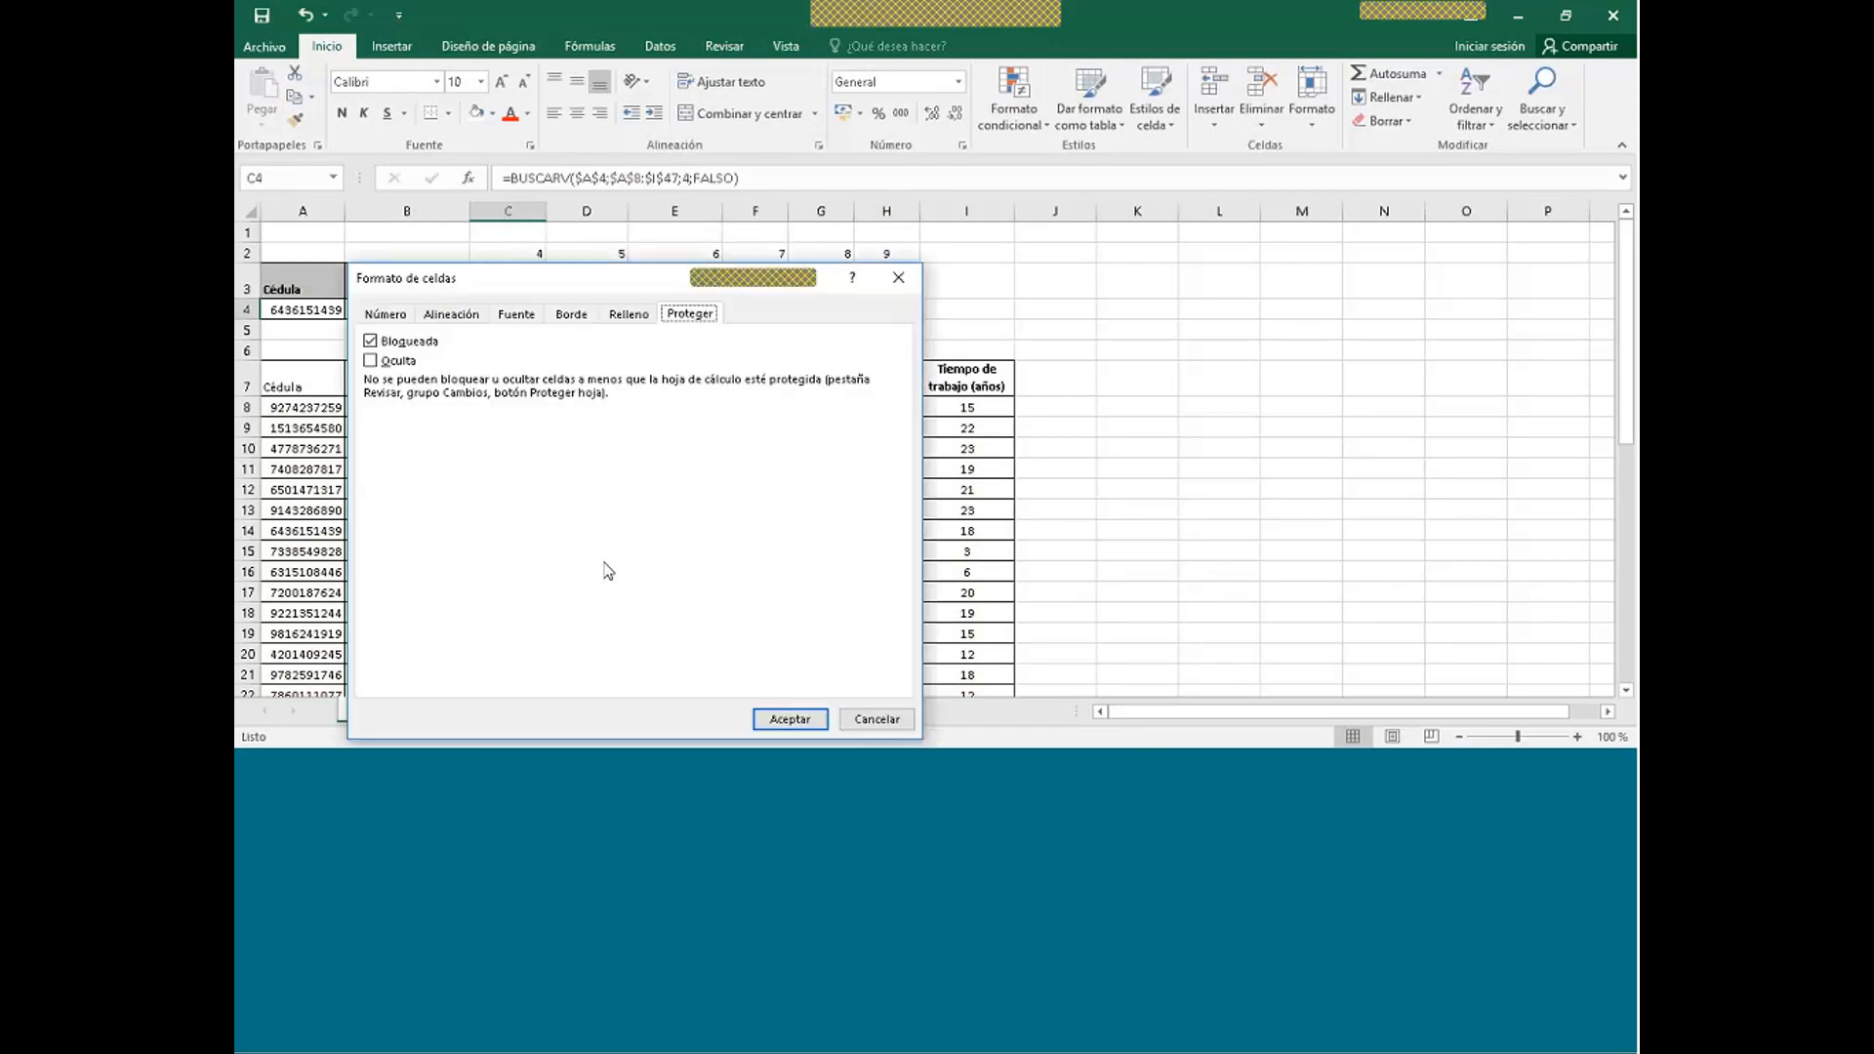
{"action": "left_click", "coordinate": [388, 318]}
{"action": "left_click", "coordinate": [425, 414]}
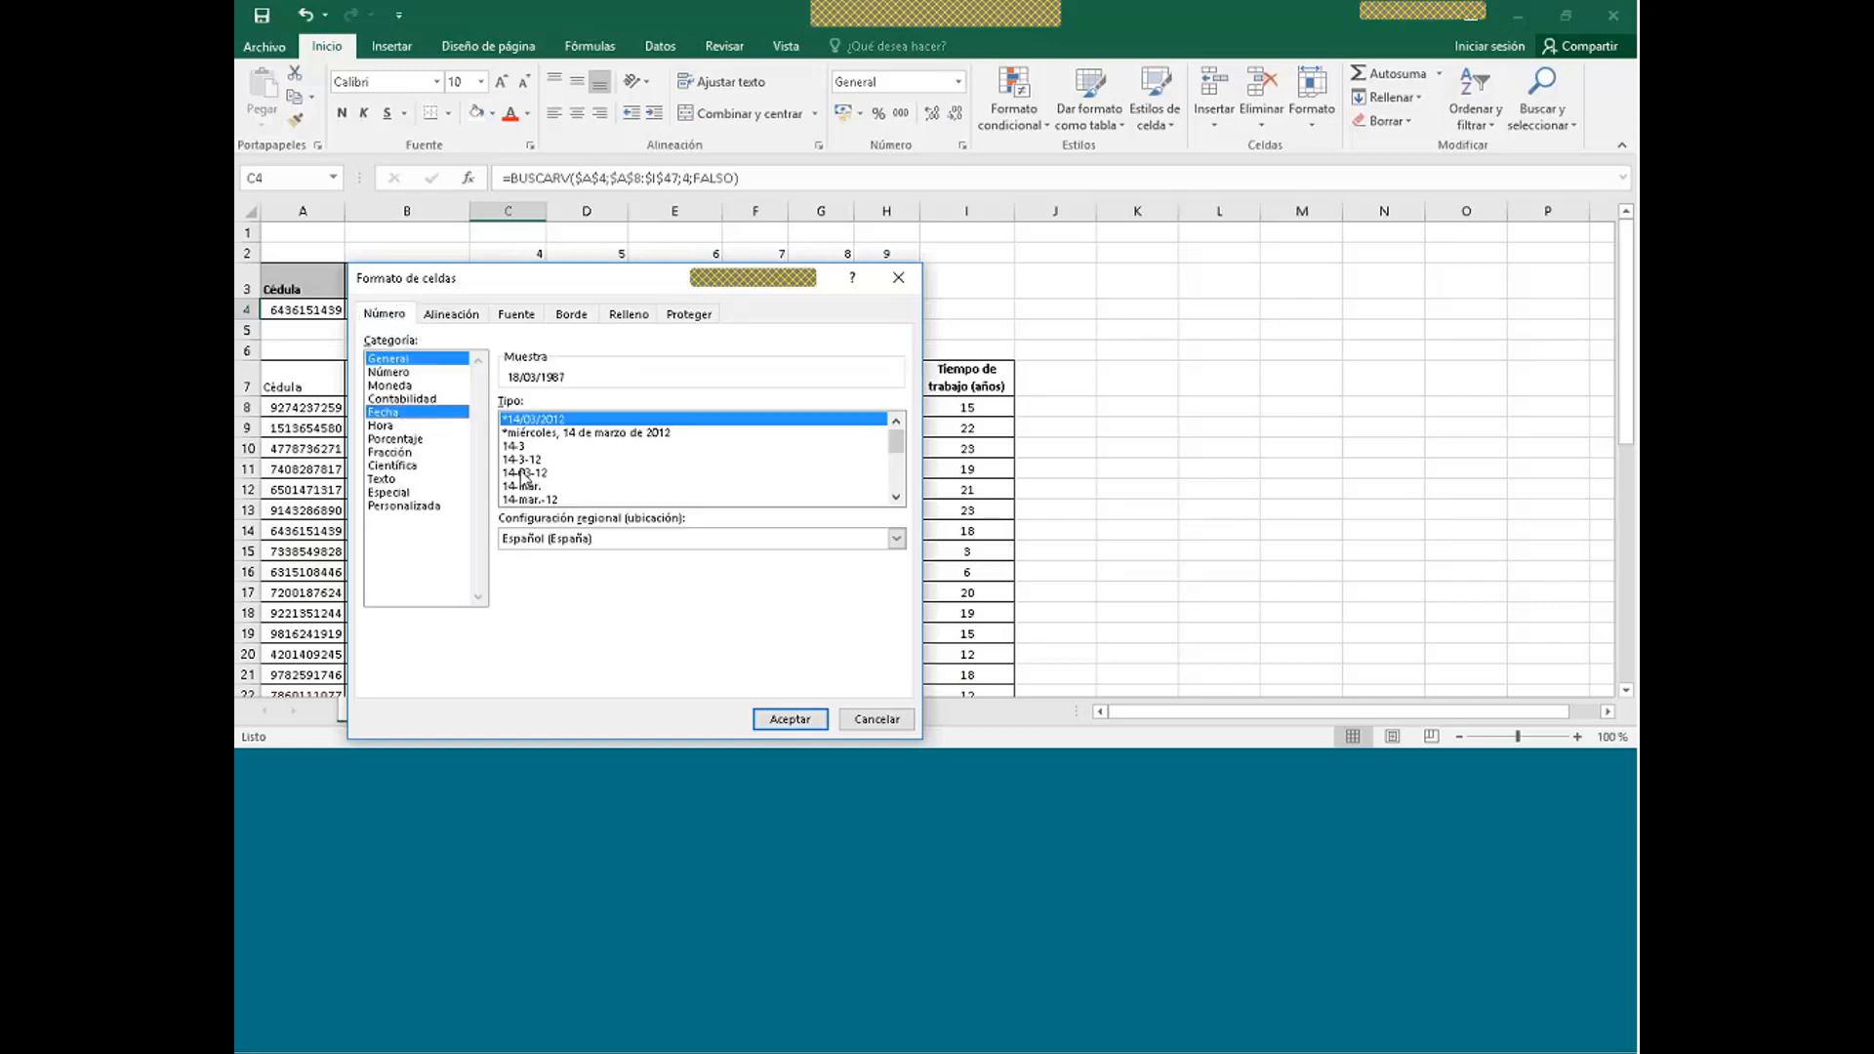
{"action": "left_click", "coordinate": [781, 718]}
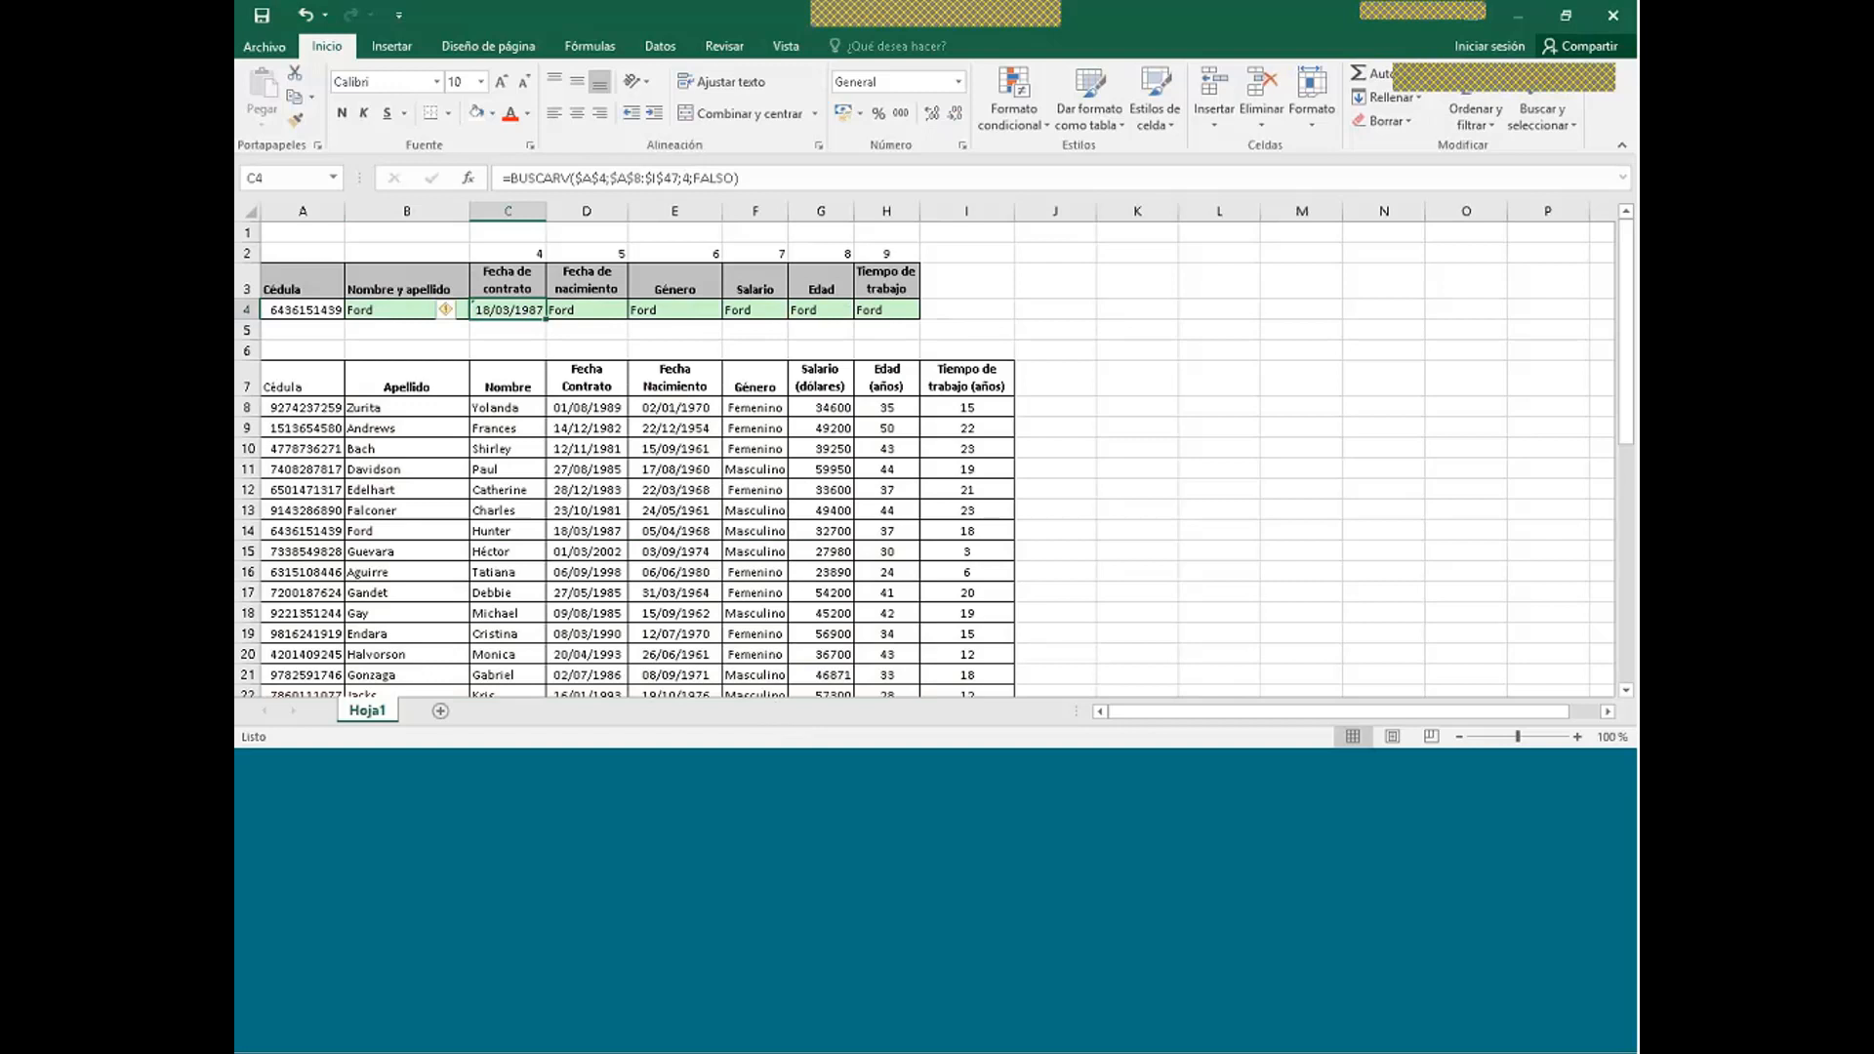
{"action": "left_click", "coordinate": [593, 311]}
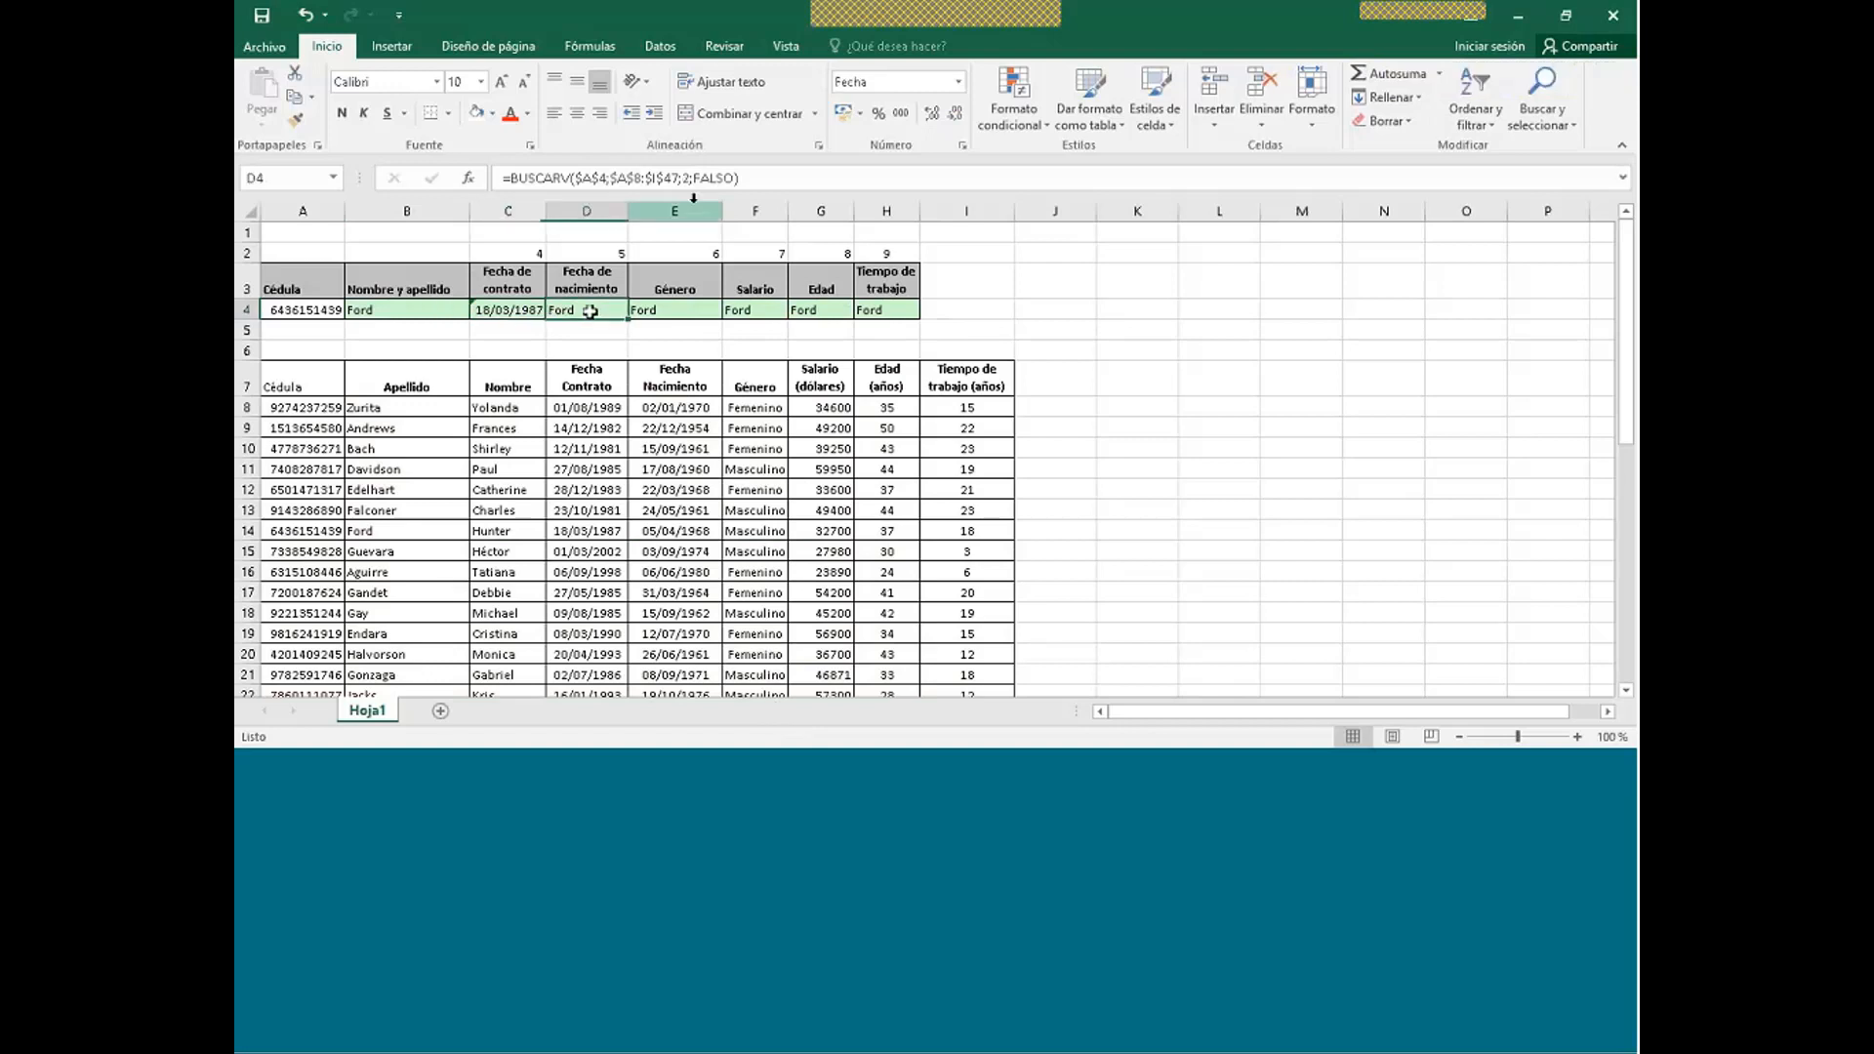
- Point D4 at column 5 and copy C4's date format onto it, showing 05/04/1968
{"action": "left_click", "coordinate": [686, 178]}
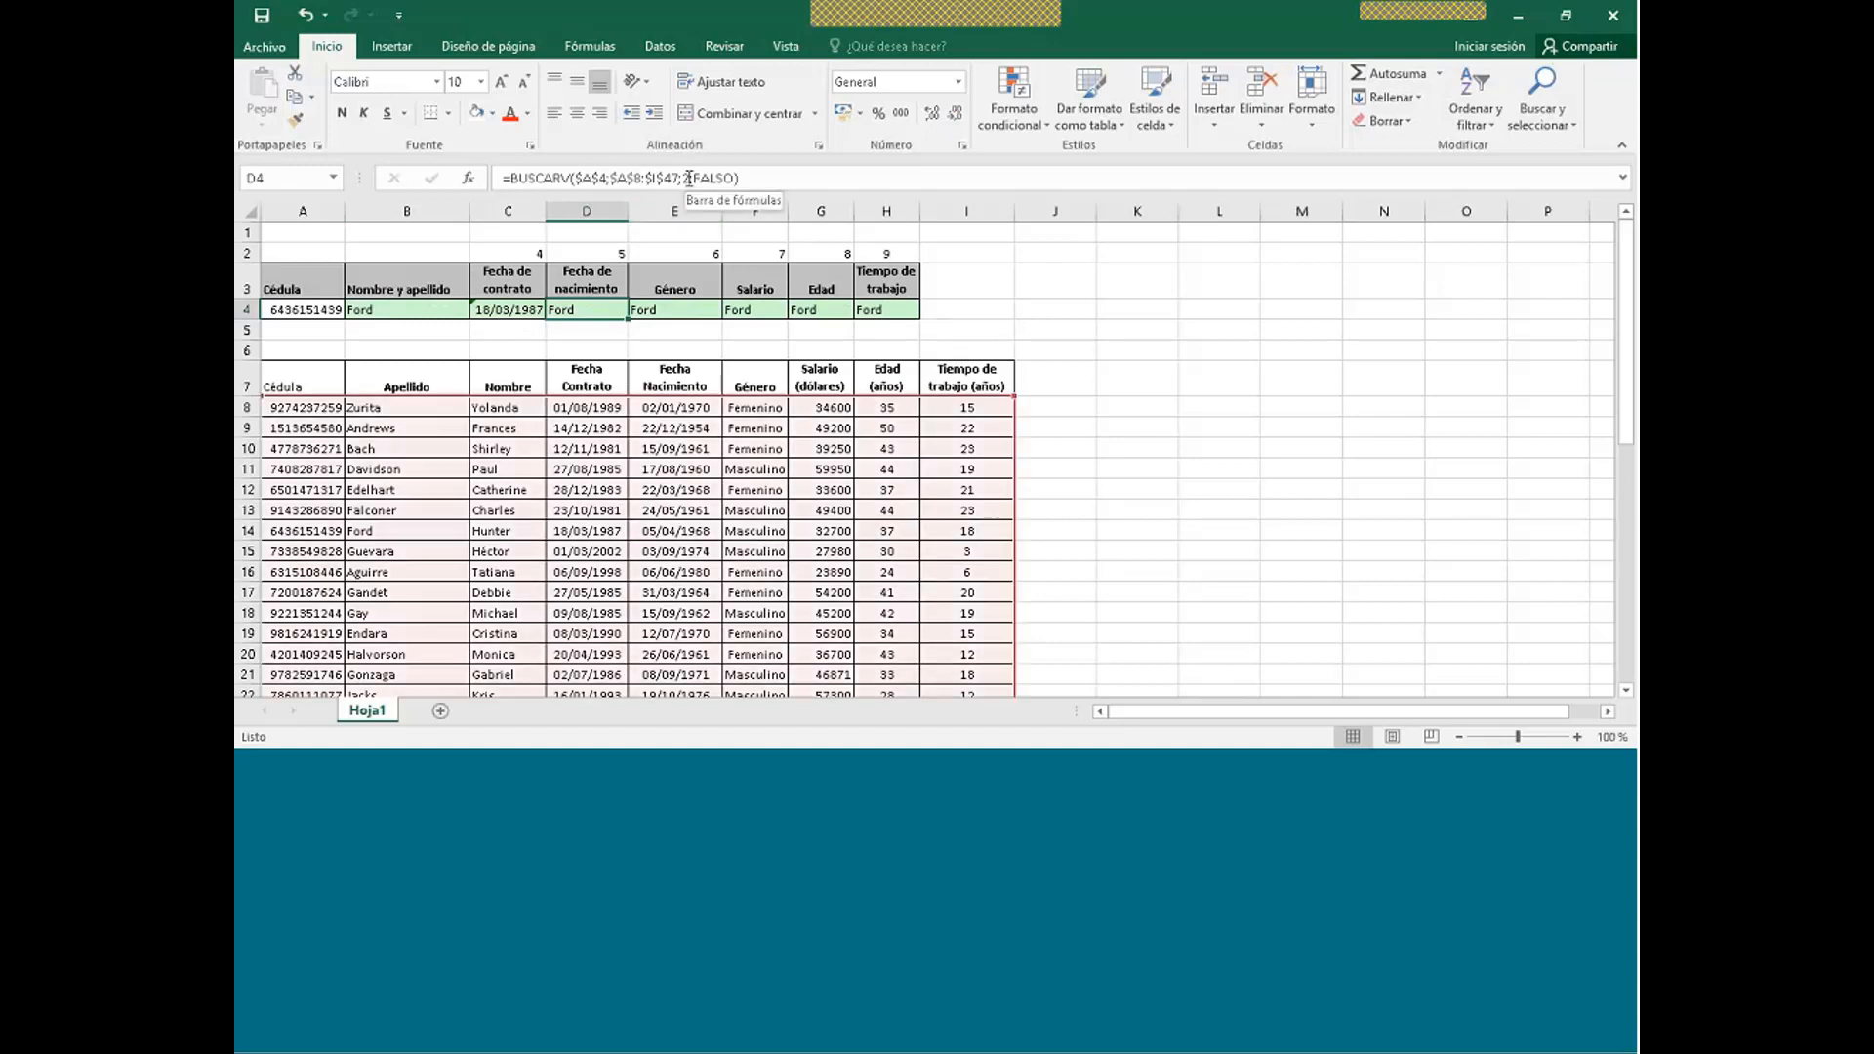
{"action": "key", "text": "BackSpace"}
{"action": "type", "text": "5;"}
{"action": "key", "text": "Return"}
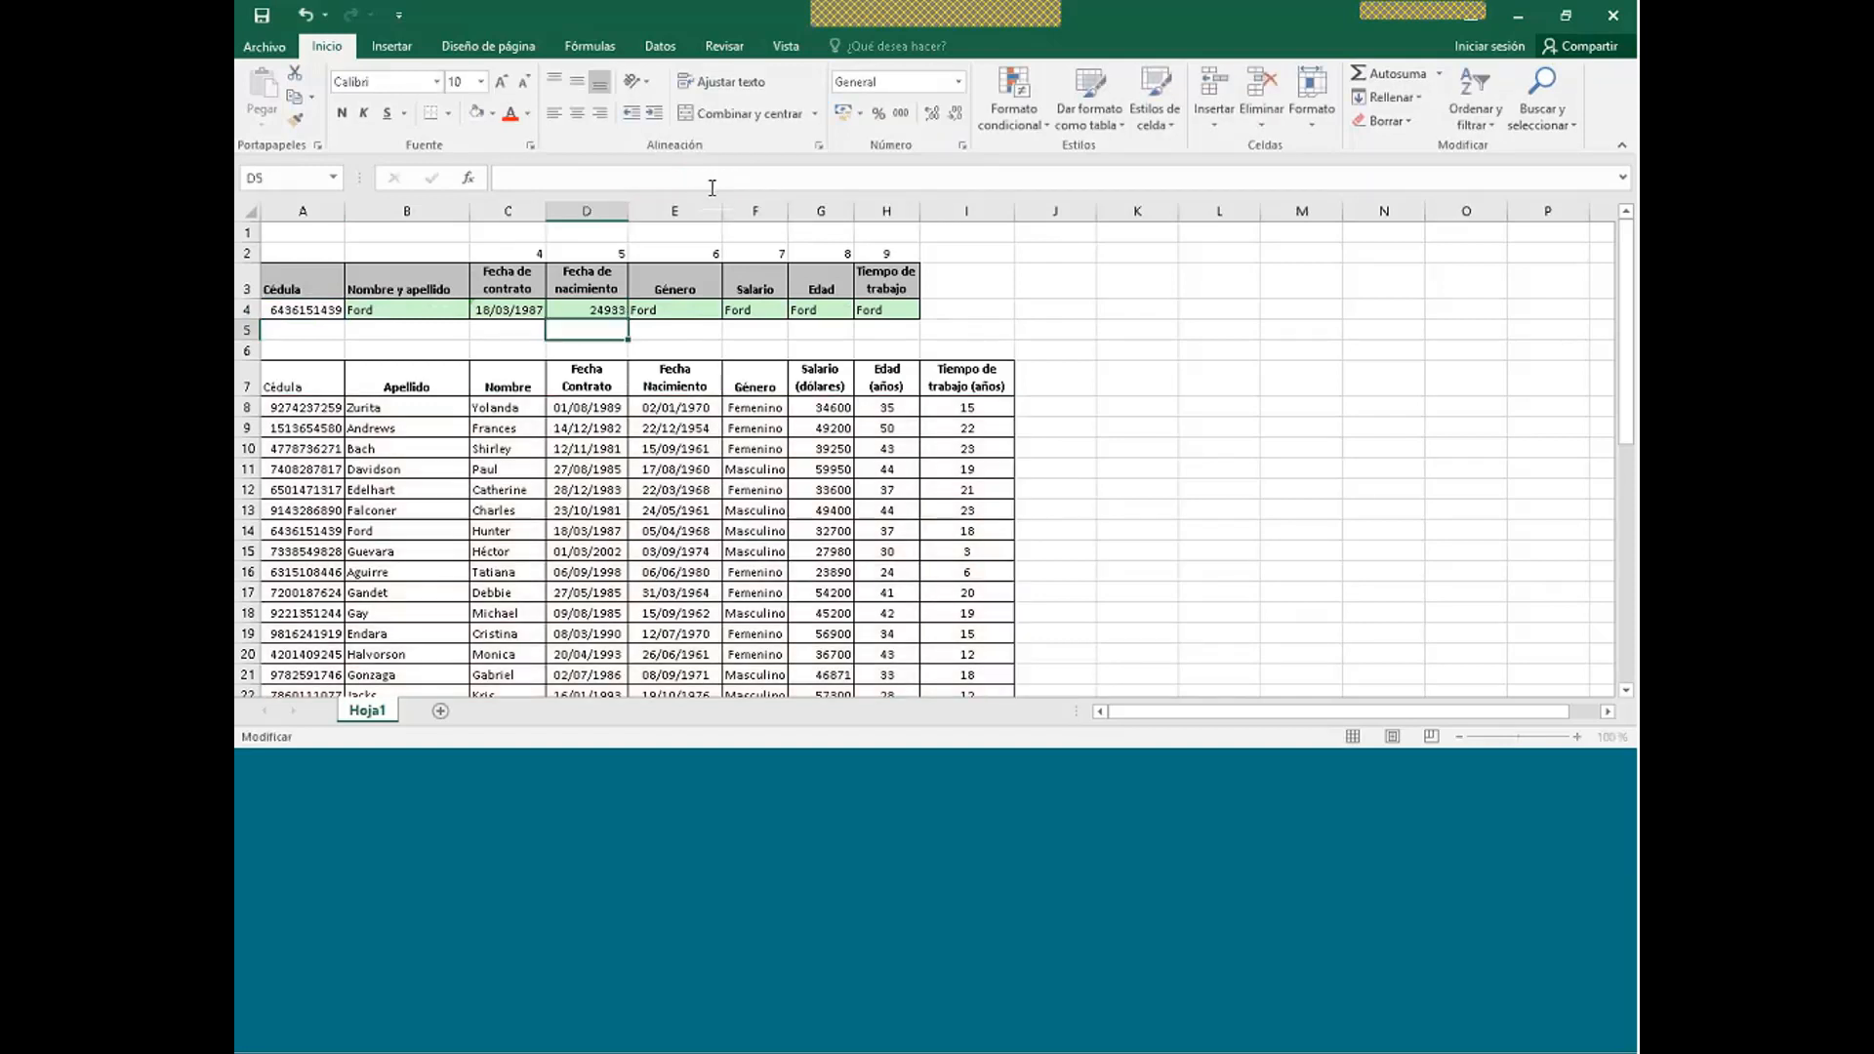
{"action": "left_click", "coordinate": [565, 308]}
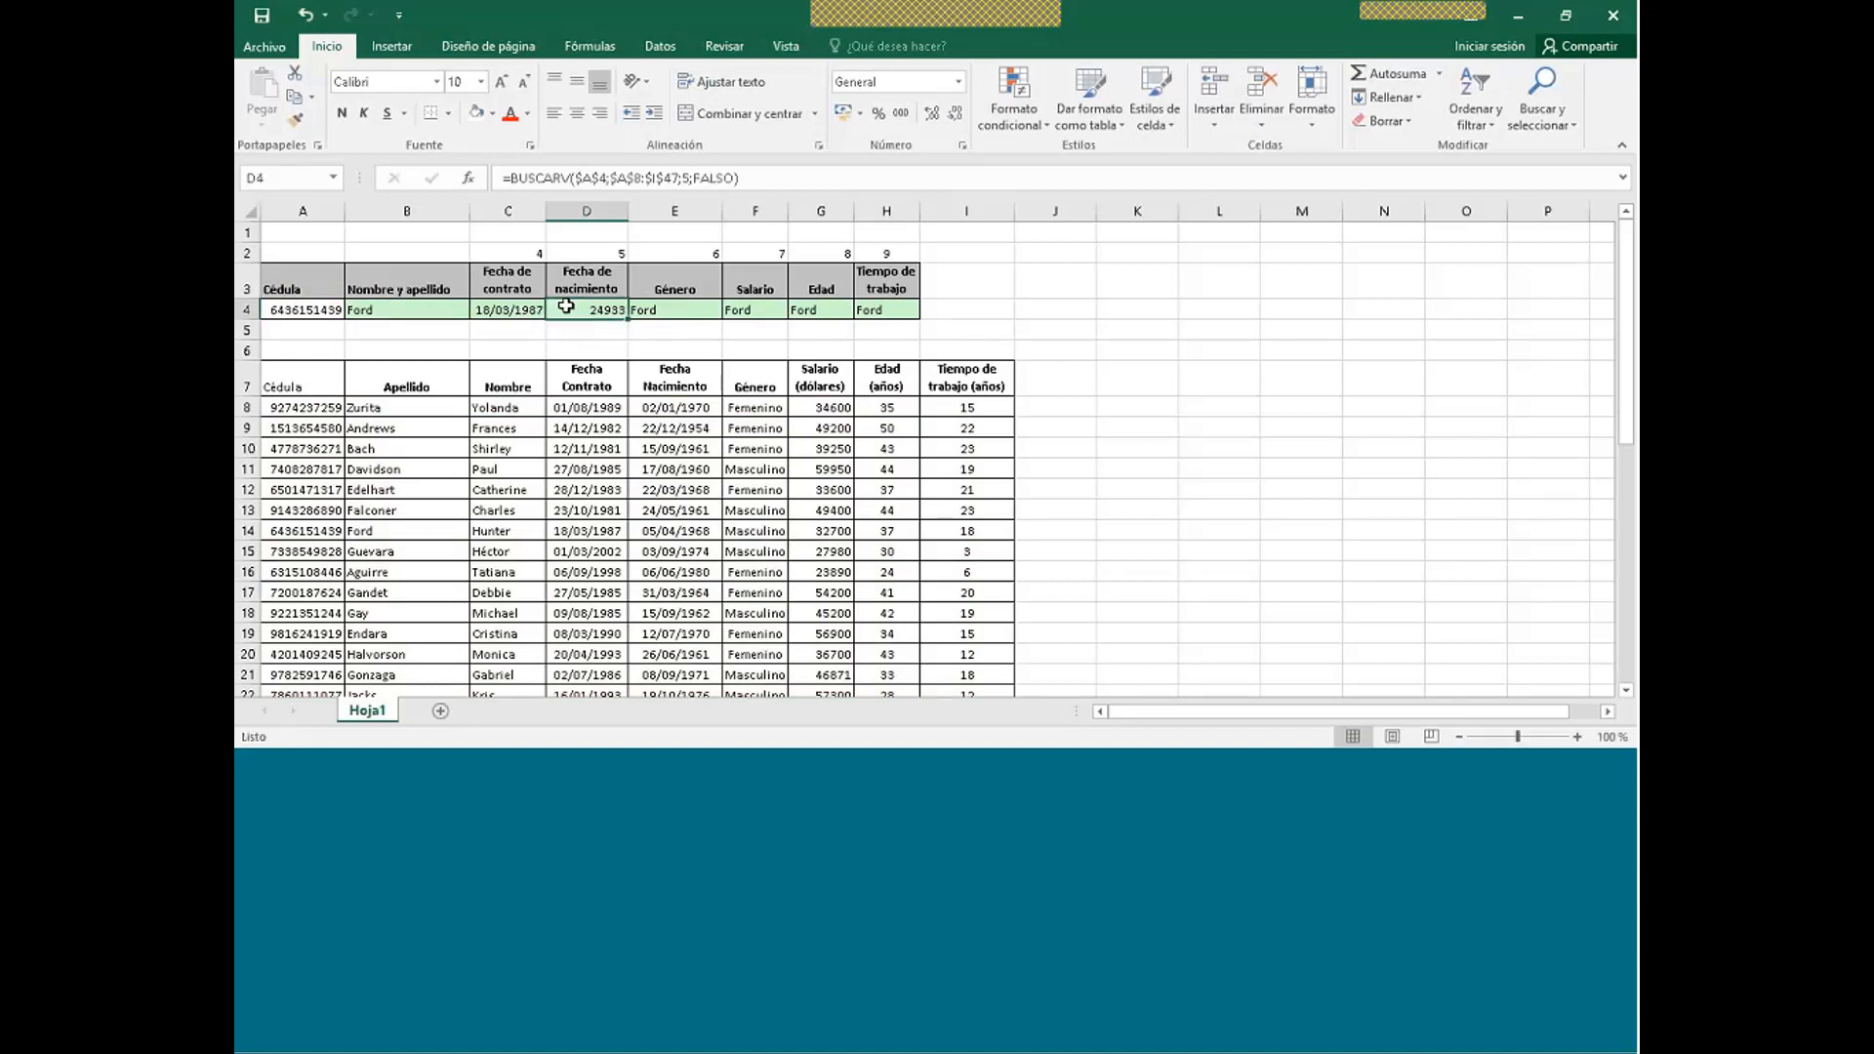
{"action": "left_click", "coordinate": [495, 312]}
{"action": "left_click", "coordinate": [294, 119]}
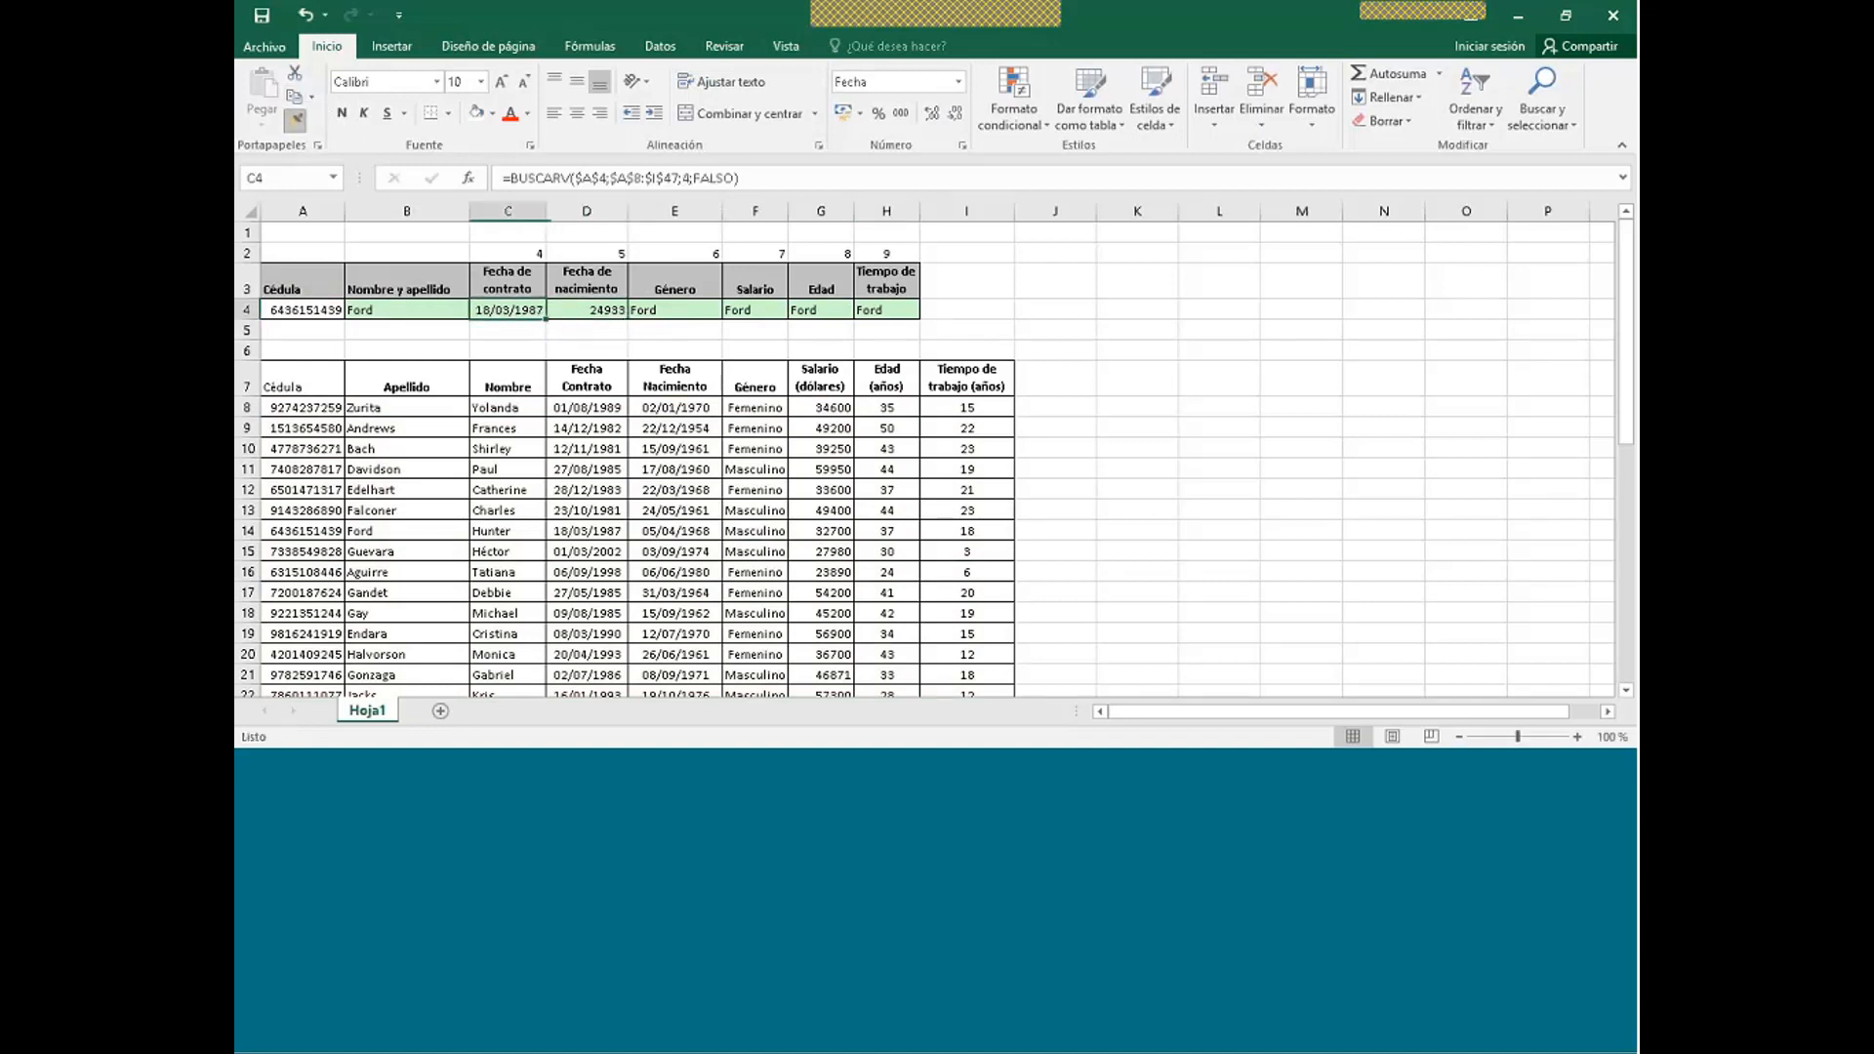
{"action": "left_click", "coordinate": [600, 312]}
- Set E4 to column 6 for Masculino and F4 to return the salary 32700
{"action": "left_click", "coordinate": [665, 315]}
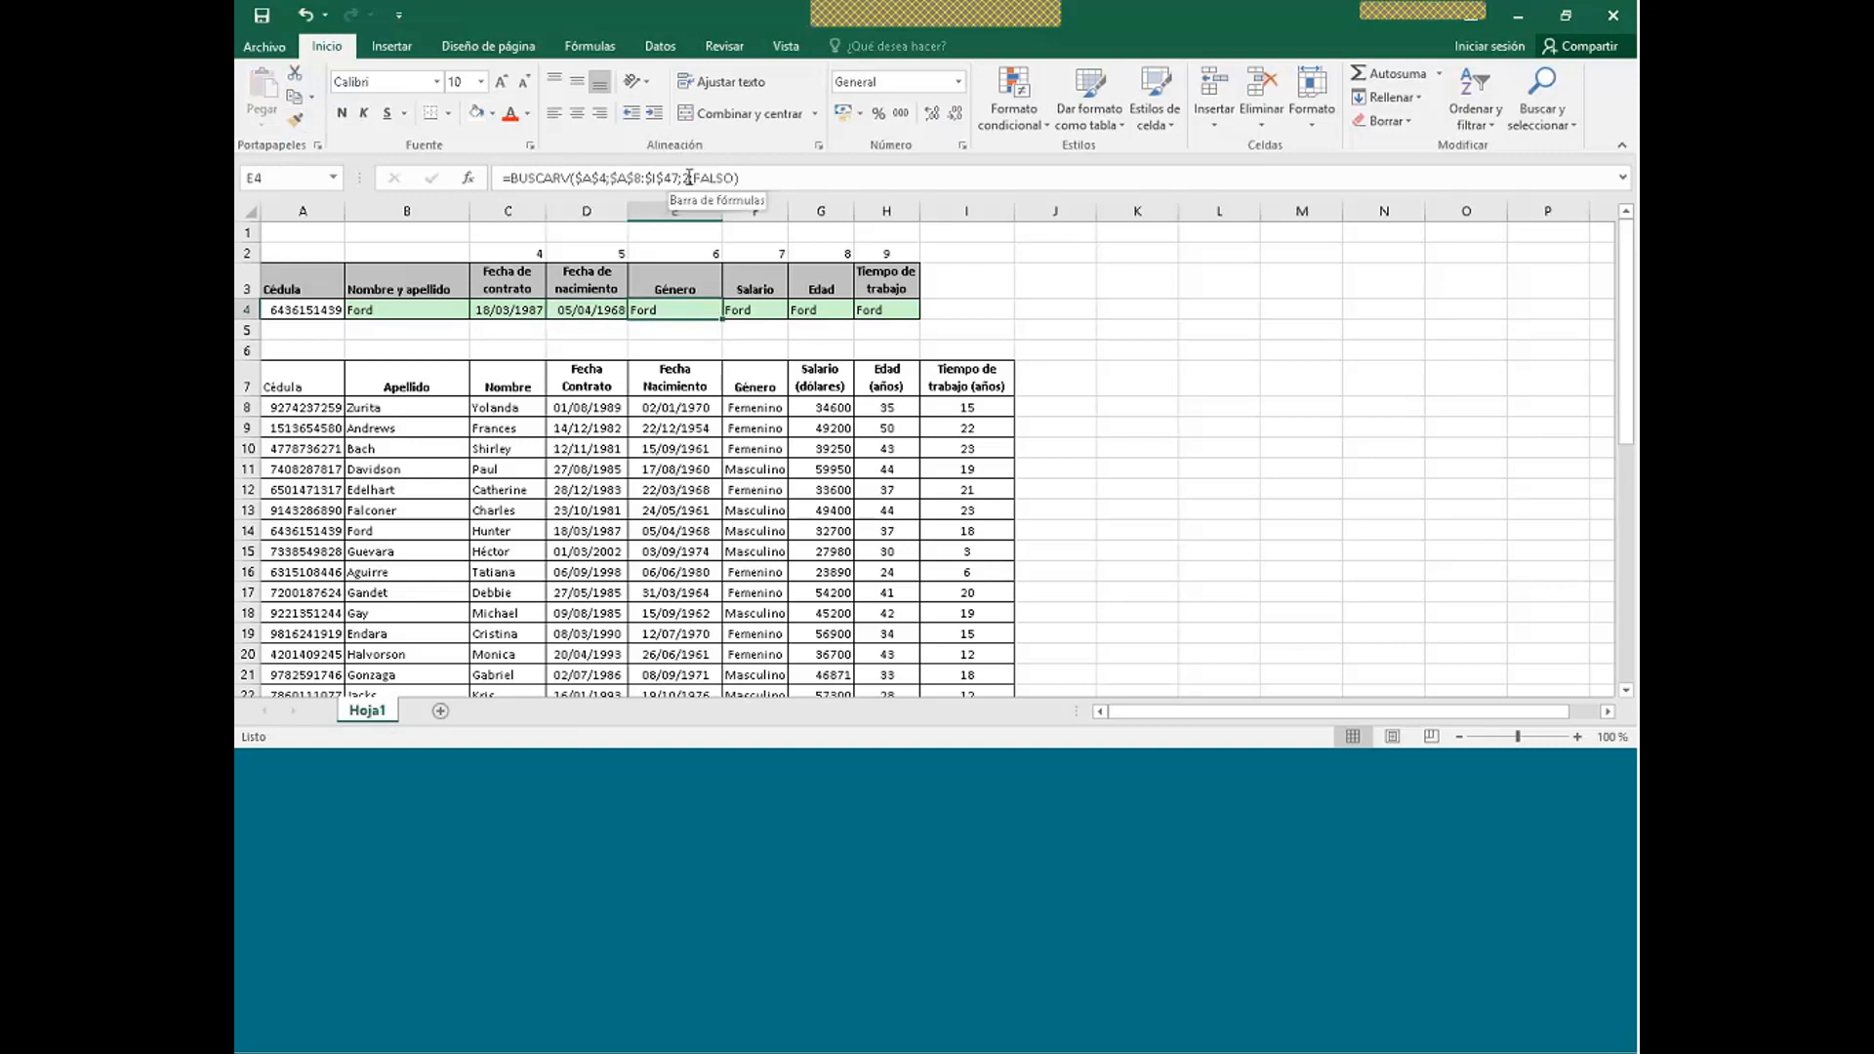
{"action": "left_click", "coordinate": [689, 178]}
{"action": "key", "text": "BackSpace"}
{"action": "type", "text": "6"}
{"action": "key", "text": "Return"}
{"action": "left_click", "coordinate": [742, 311]}
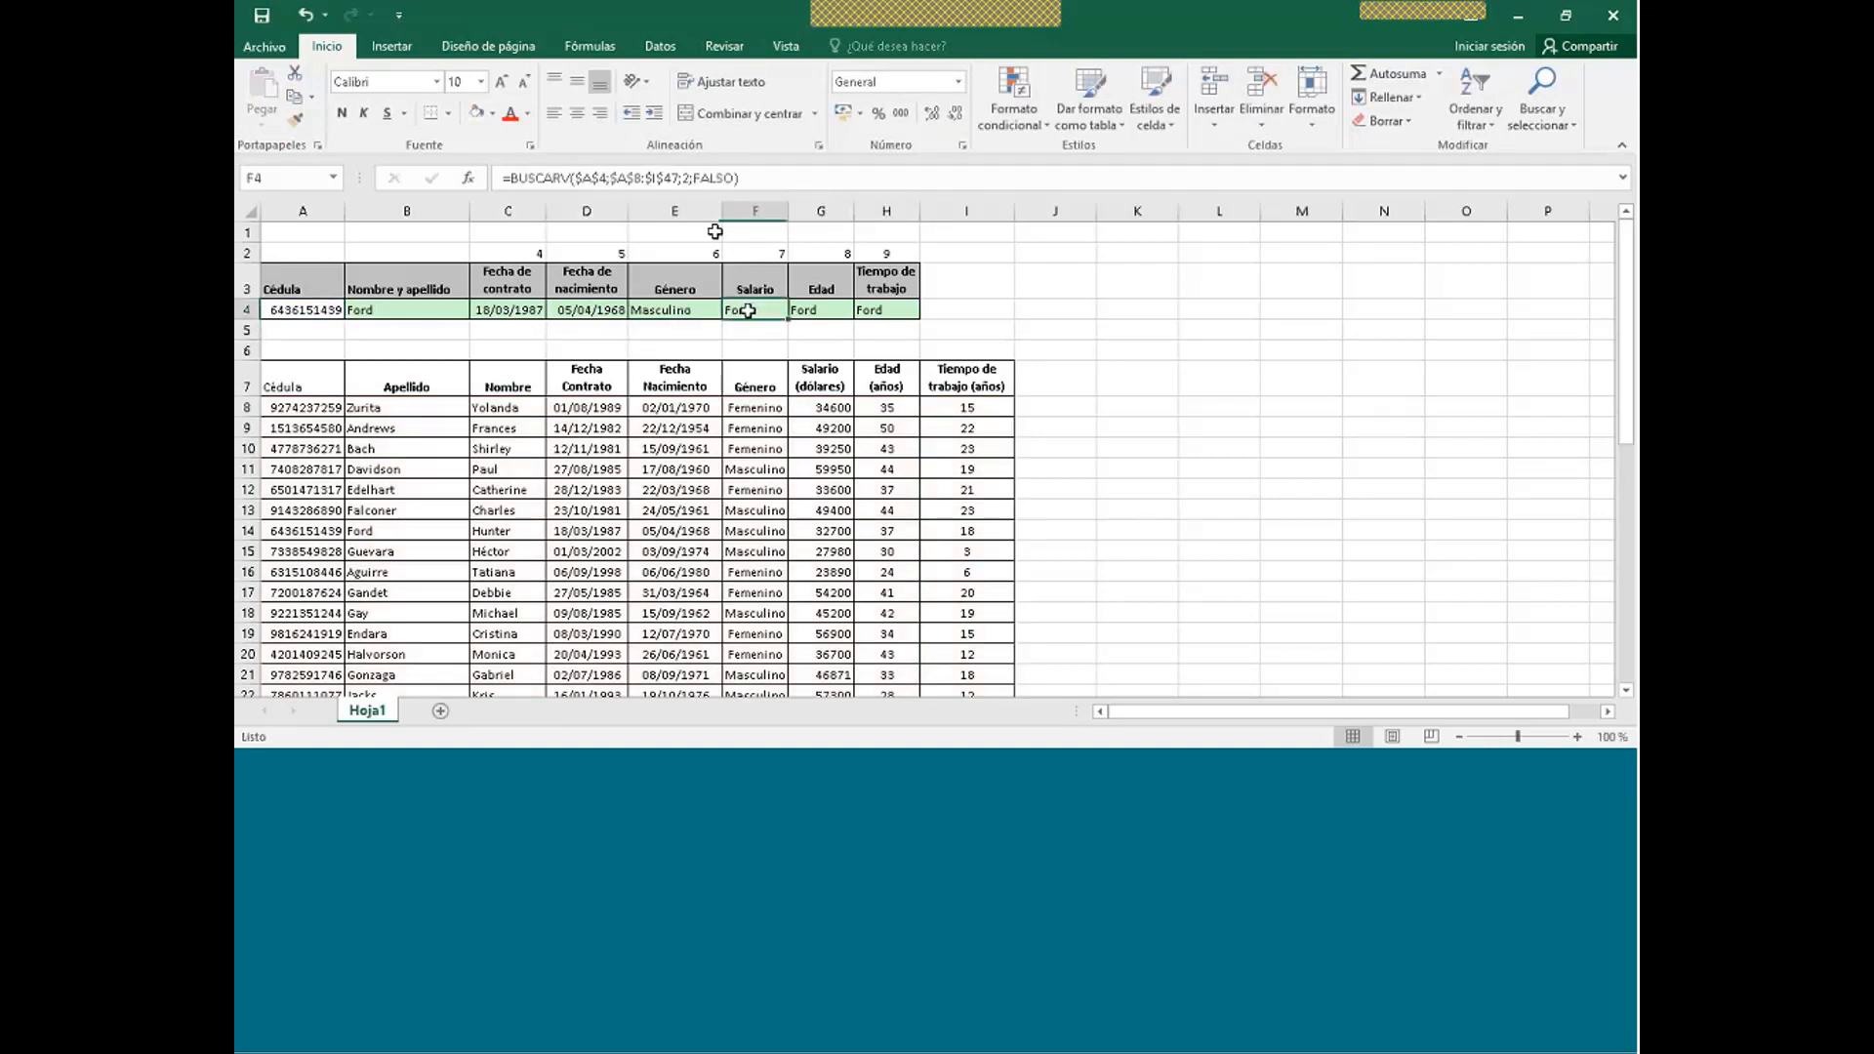
{"action": "left_click", "coordinate": [686, 178]}
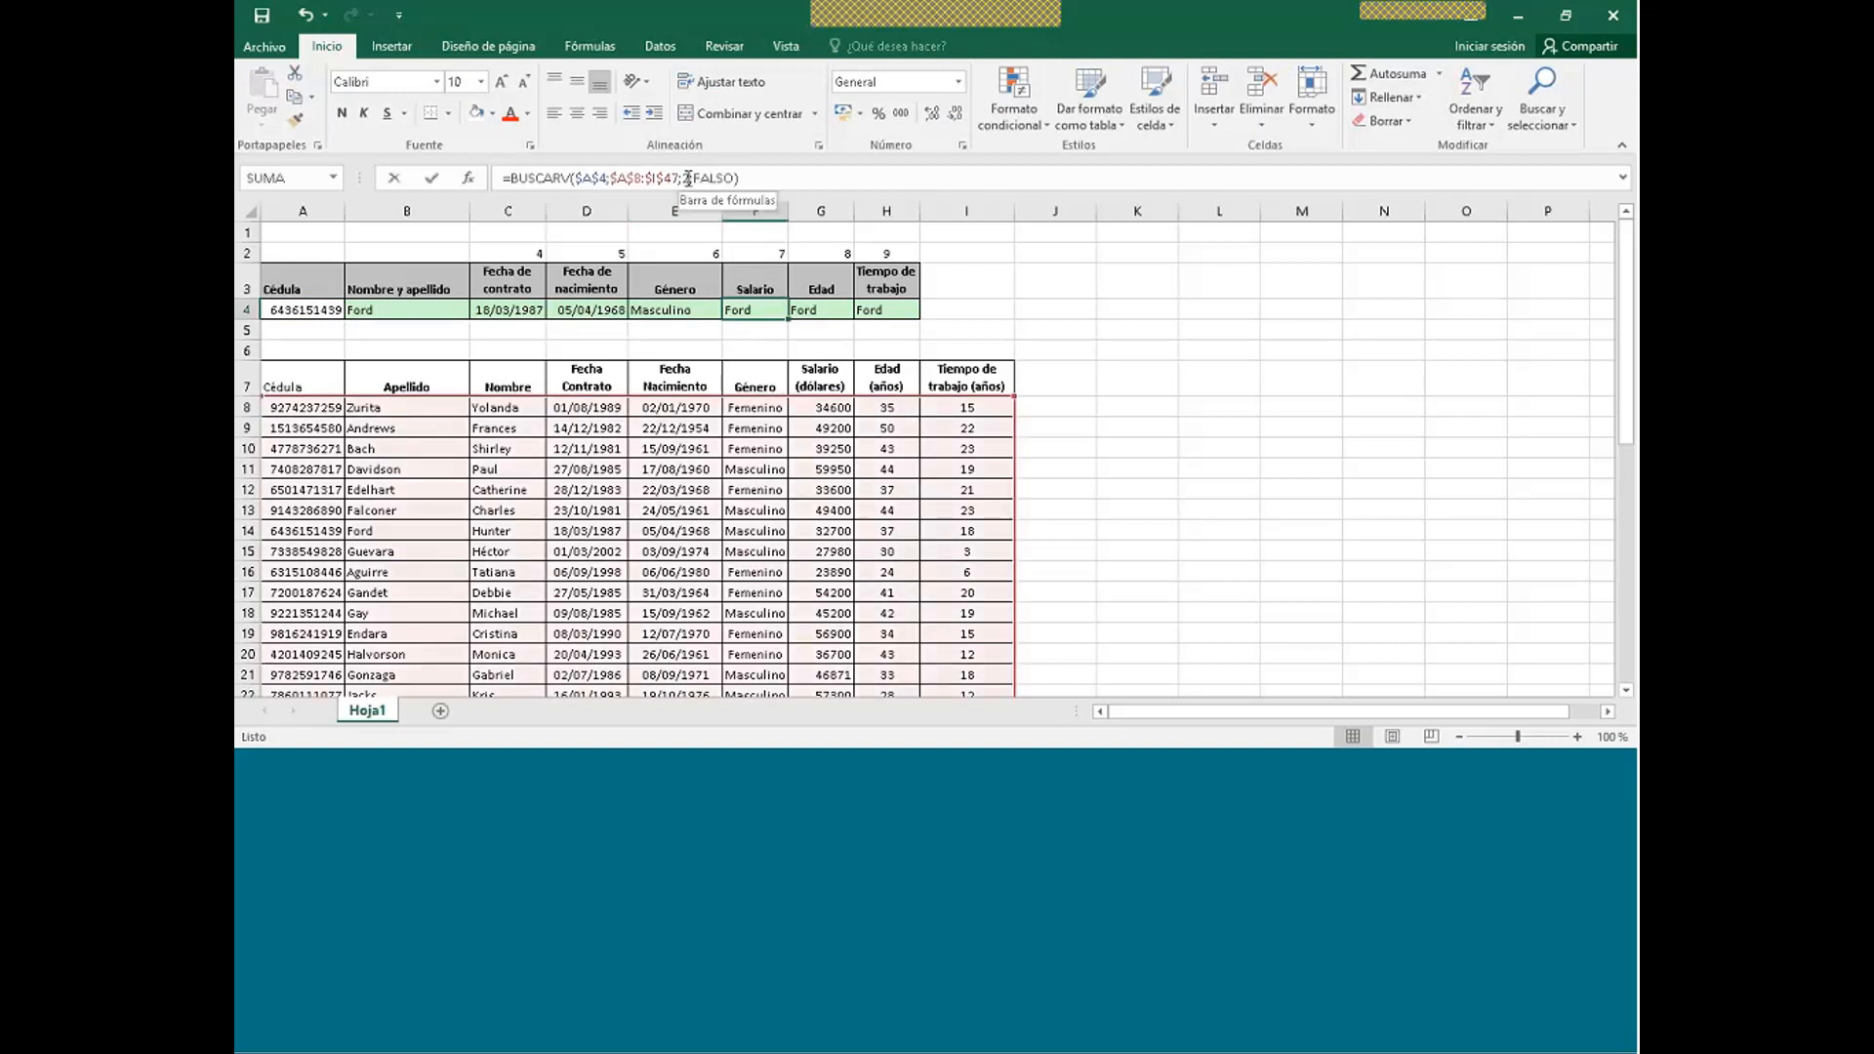
{"action": "type", "text": "2"}
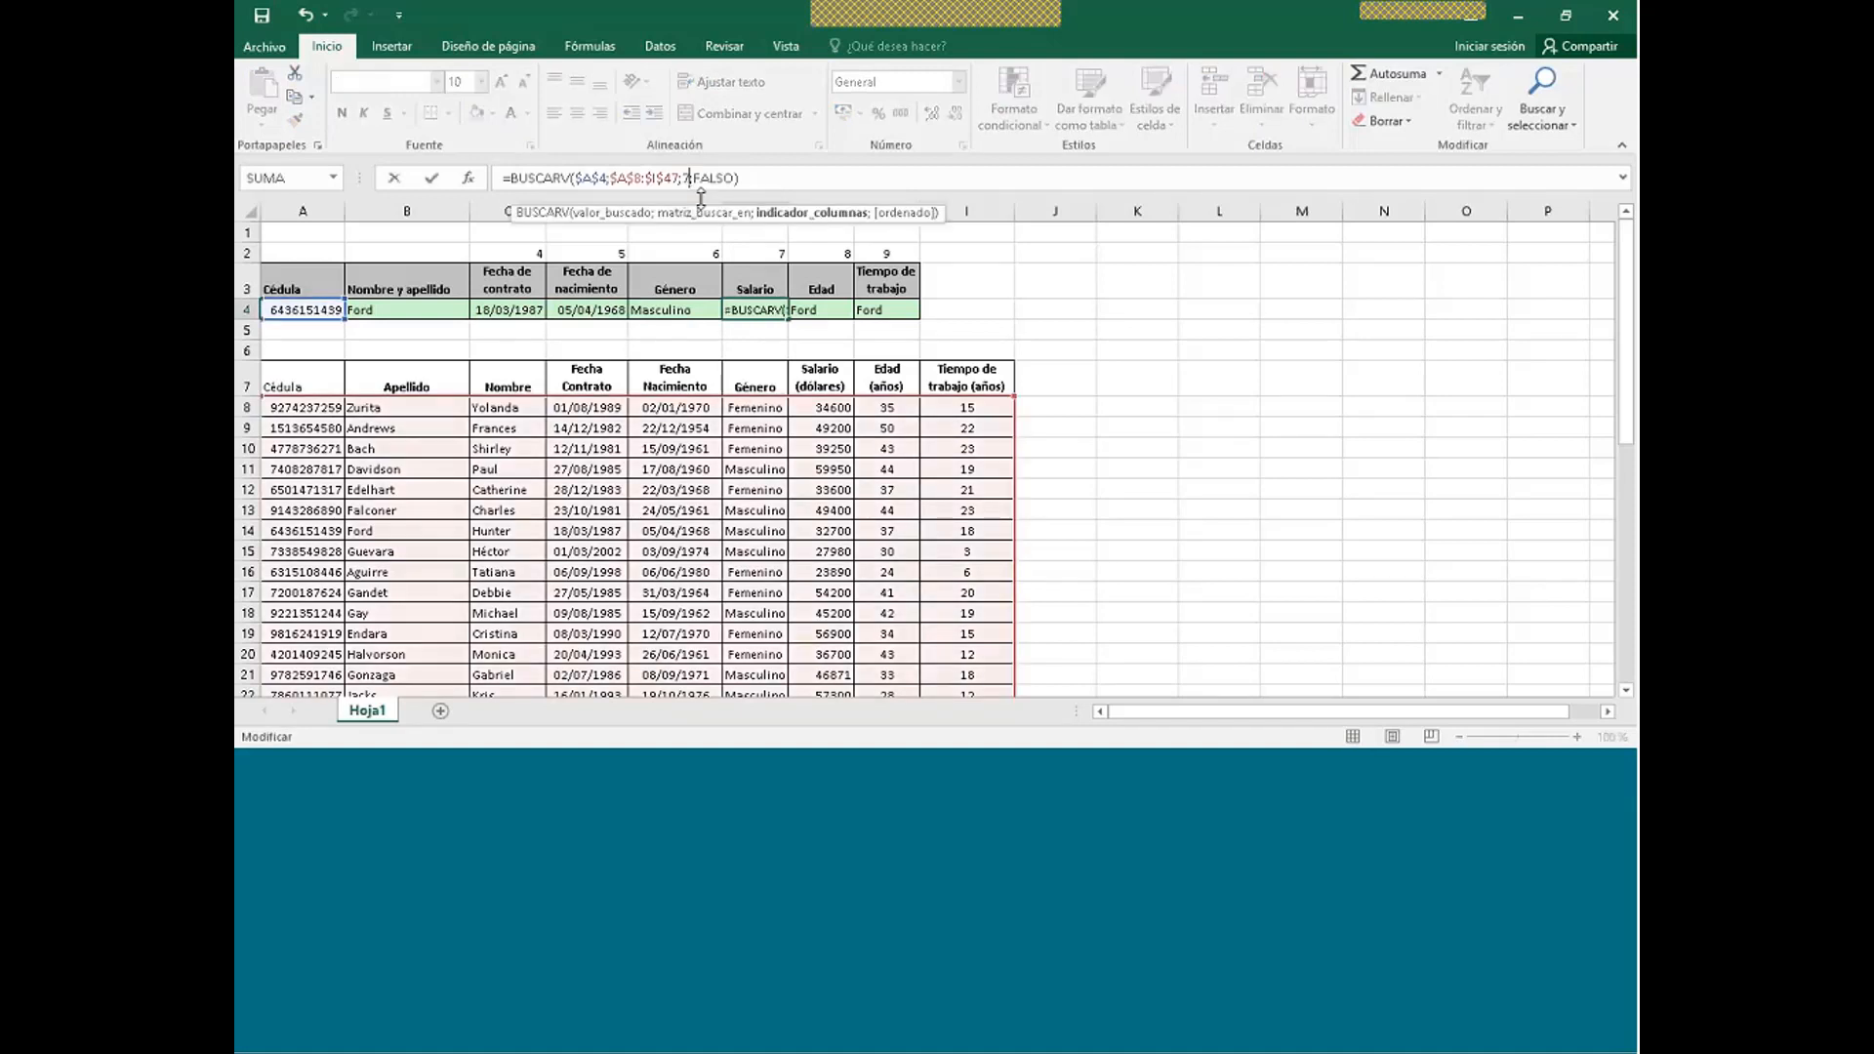
{"action": "key", "text": "Return"}
- Set G4 to column 8 for age 37 and H4 to column 9 for years worked
{"action": "key", "text": "Up"}
{"action": "key", "text": "Right"}
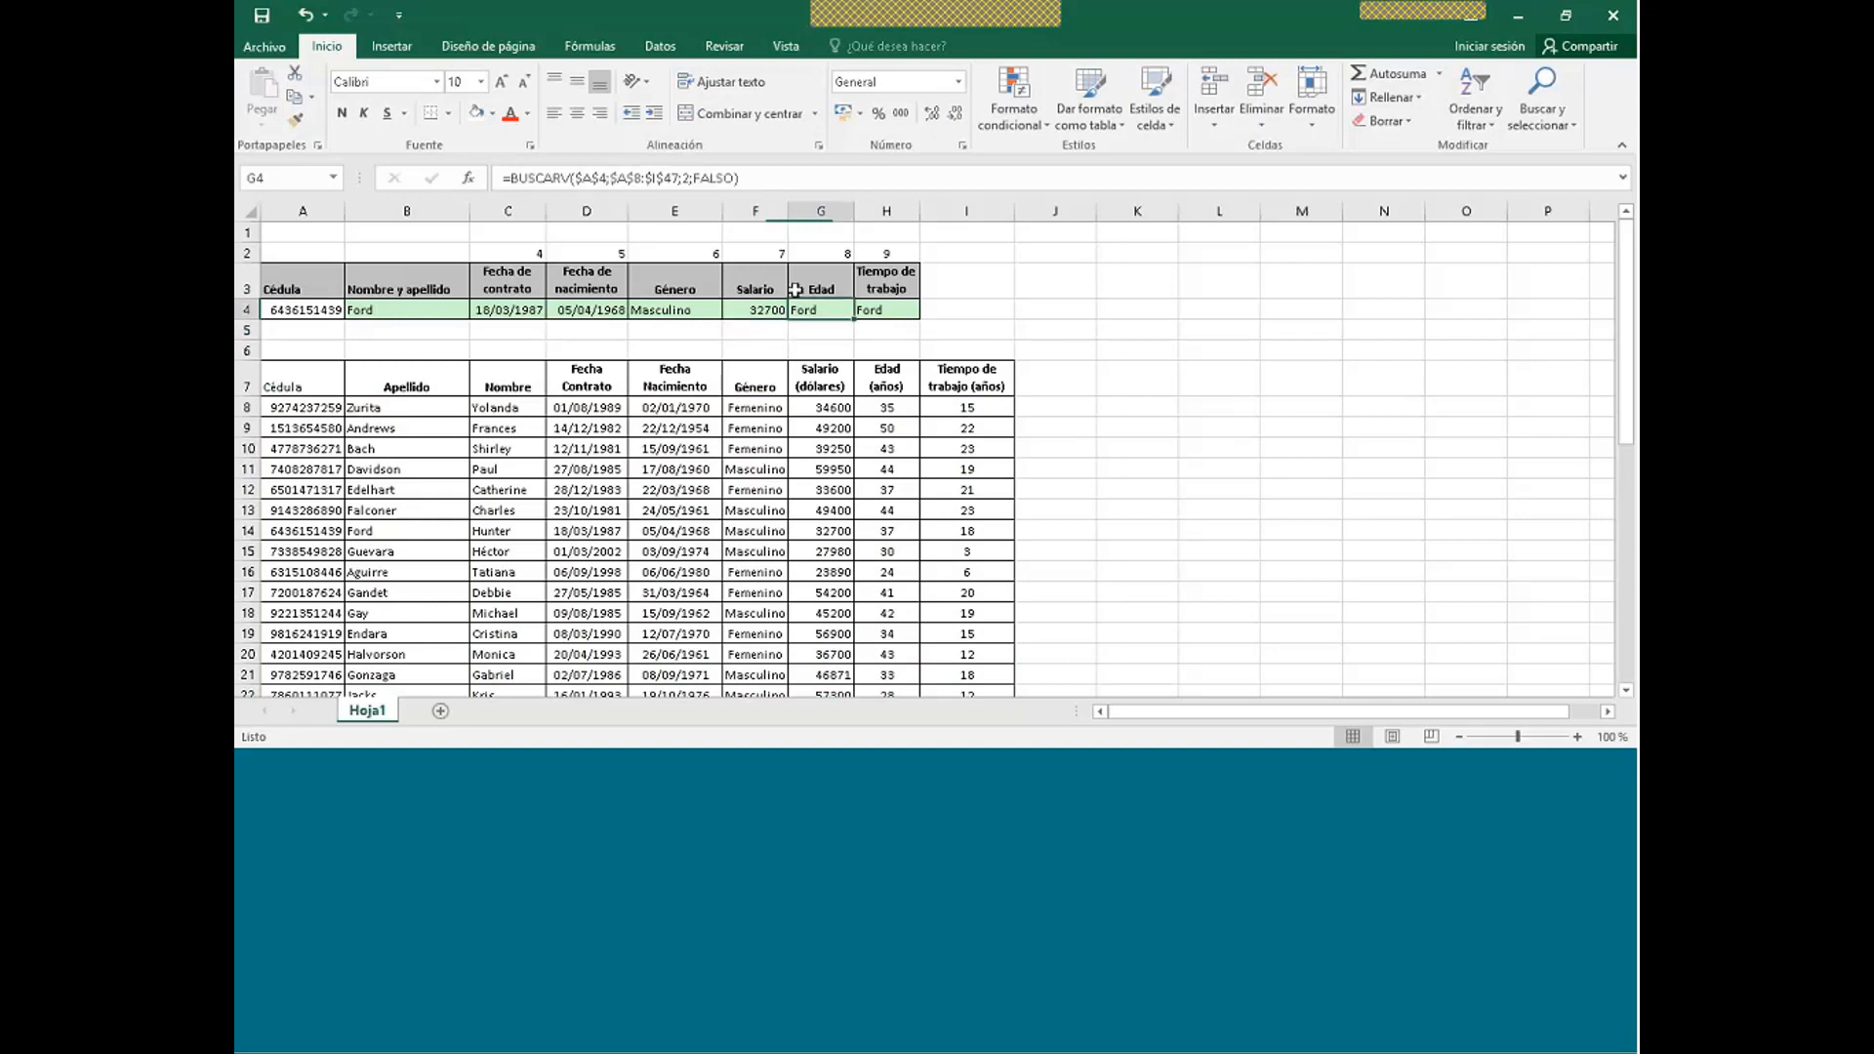
{"action": "left_click", "coordinate": [688, 178]}
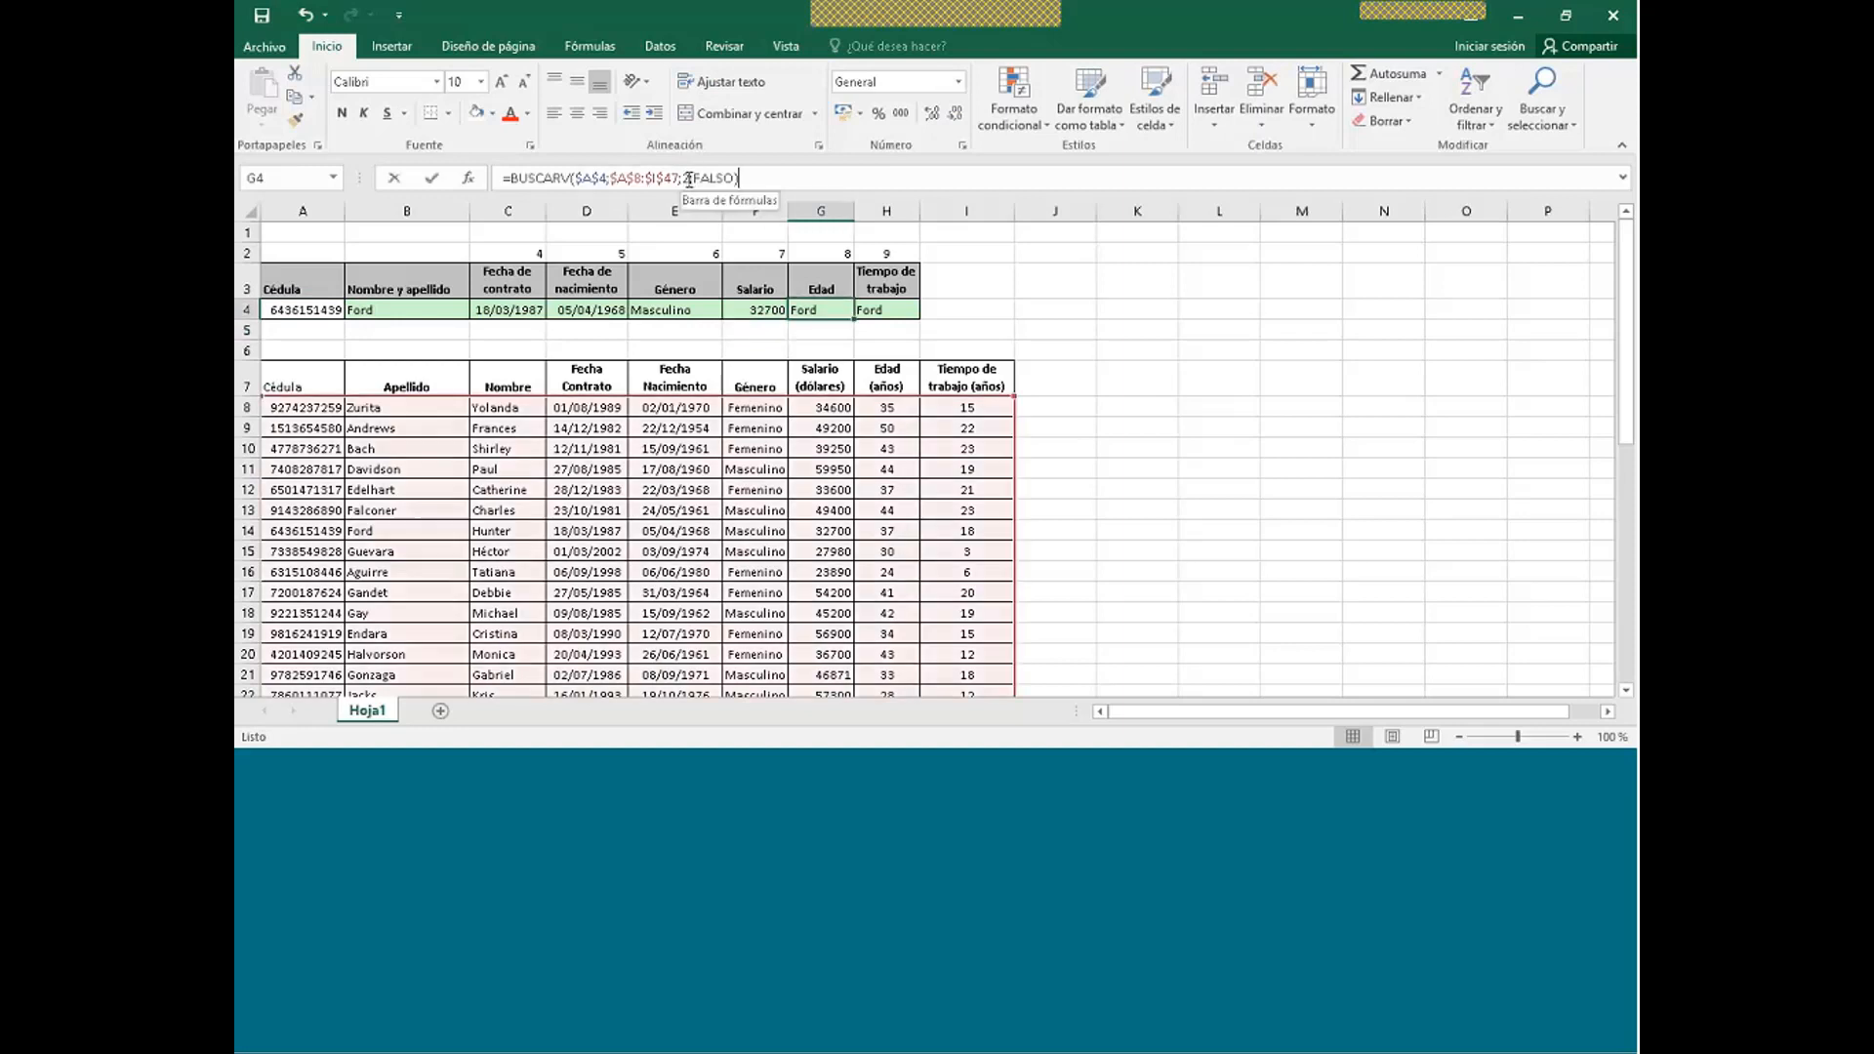
{"action": "key", "text": "BackSpace"}
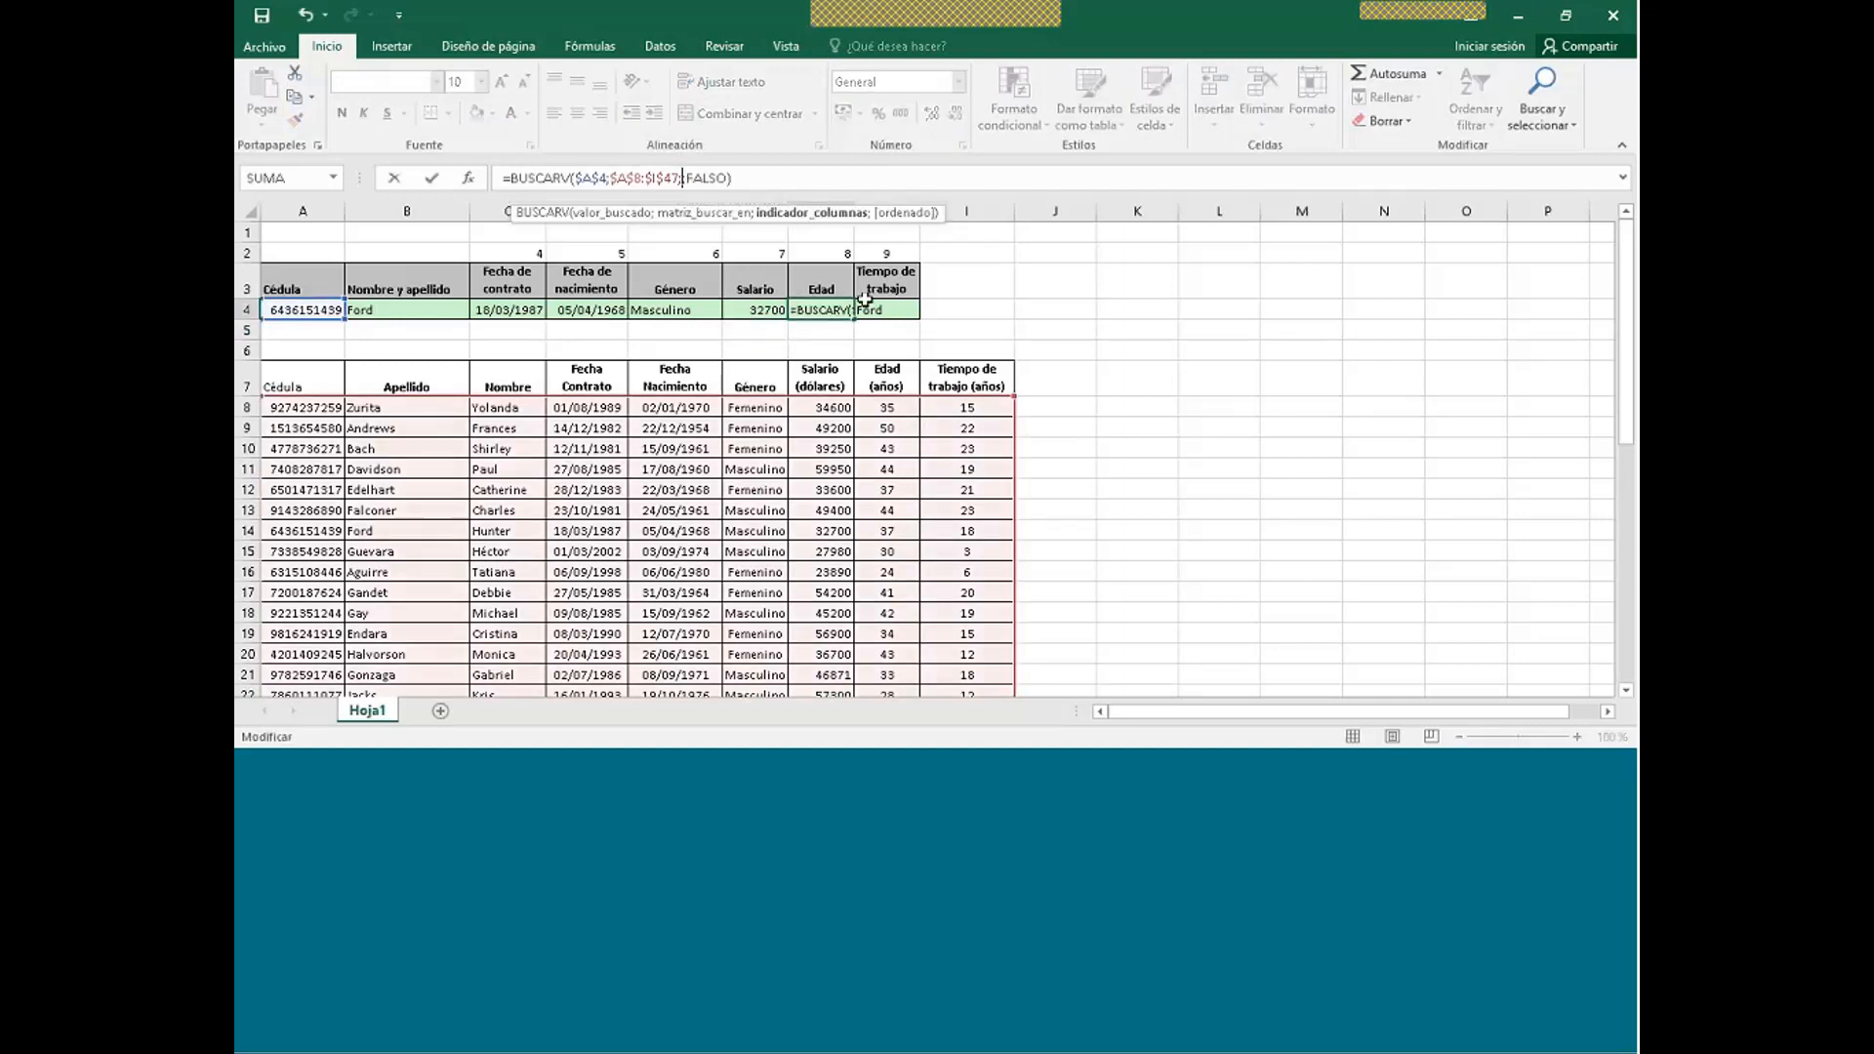
{"action": "type", "text": "8;"}
{"action": "key", "text": "Return"}
{"action": "left_click", "coordinate": [897, 316]}
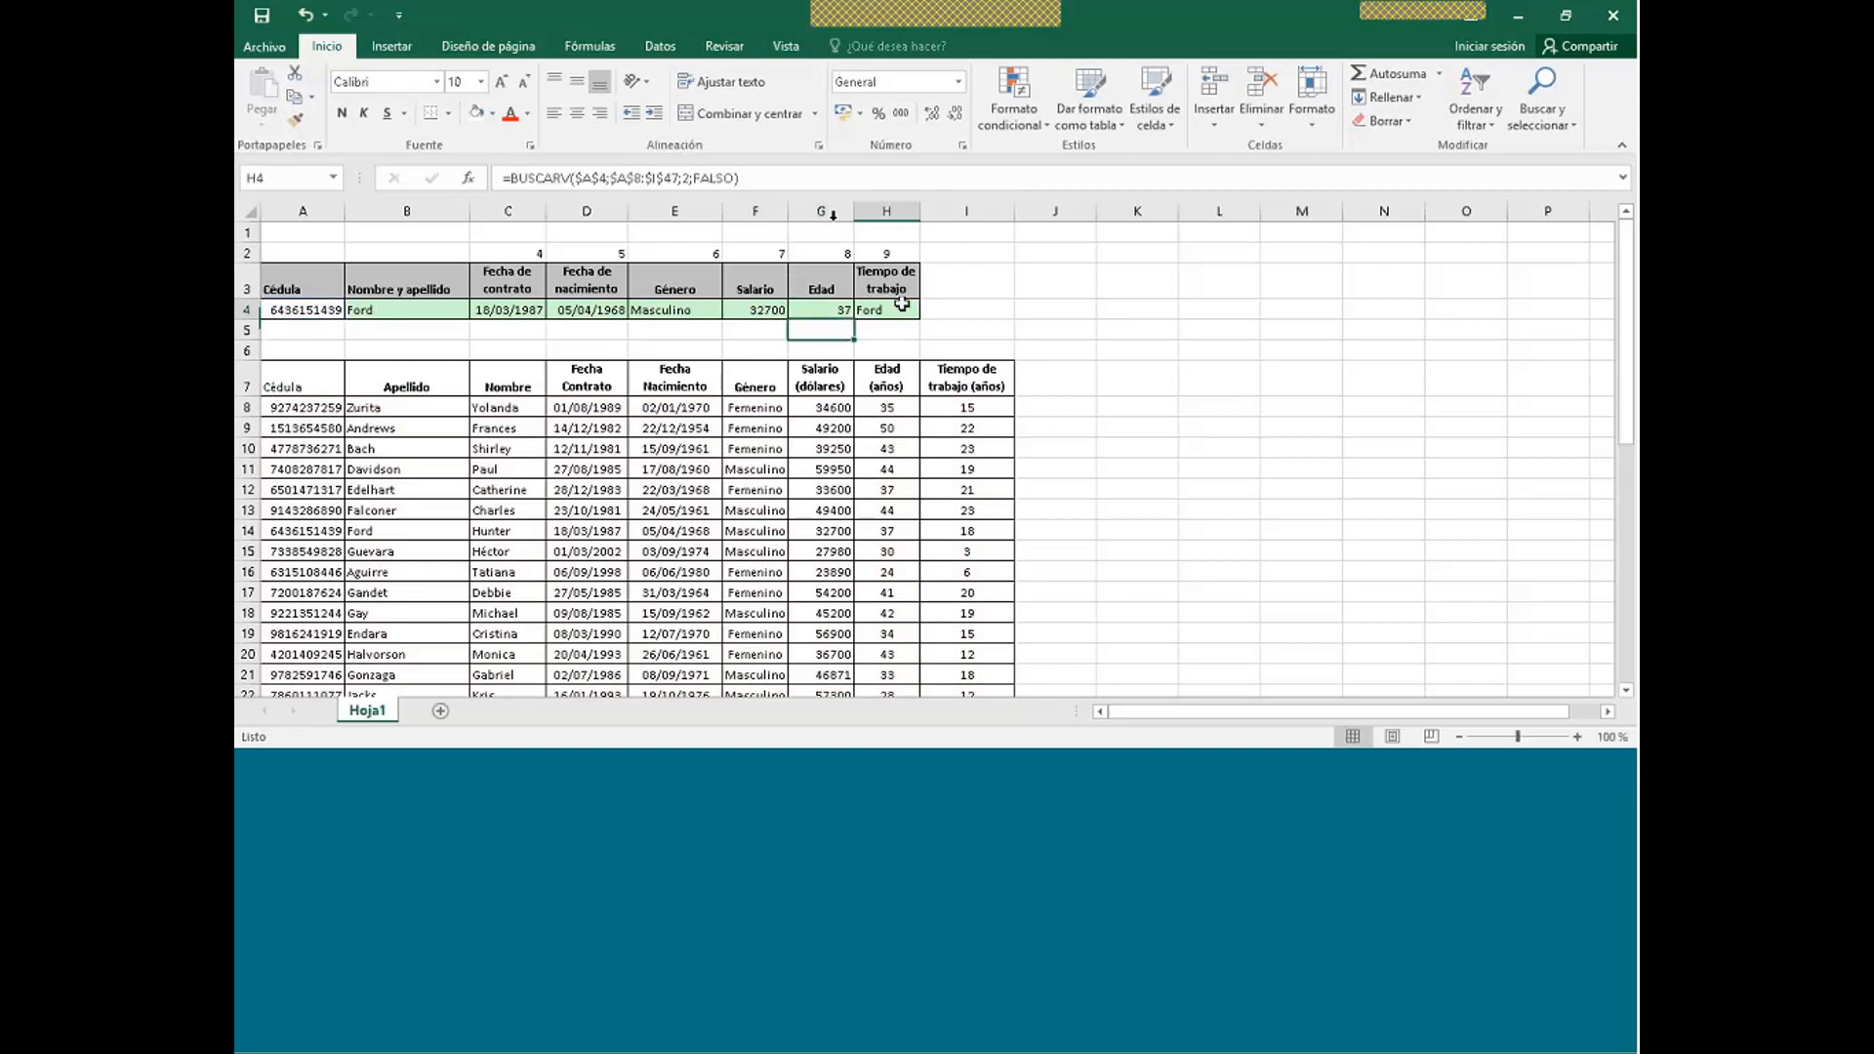
{"action": "left_click", "coordinate": [690, 178]}
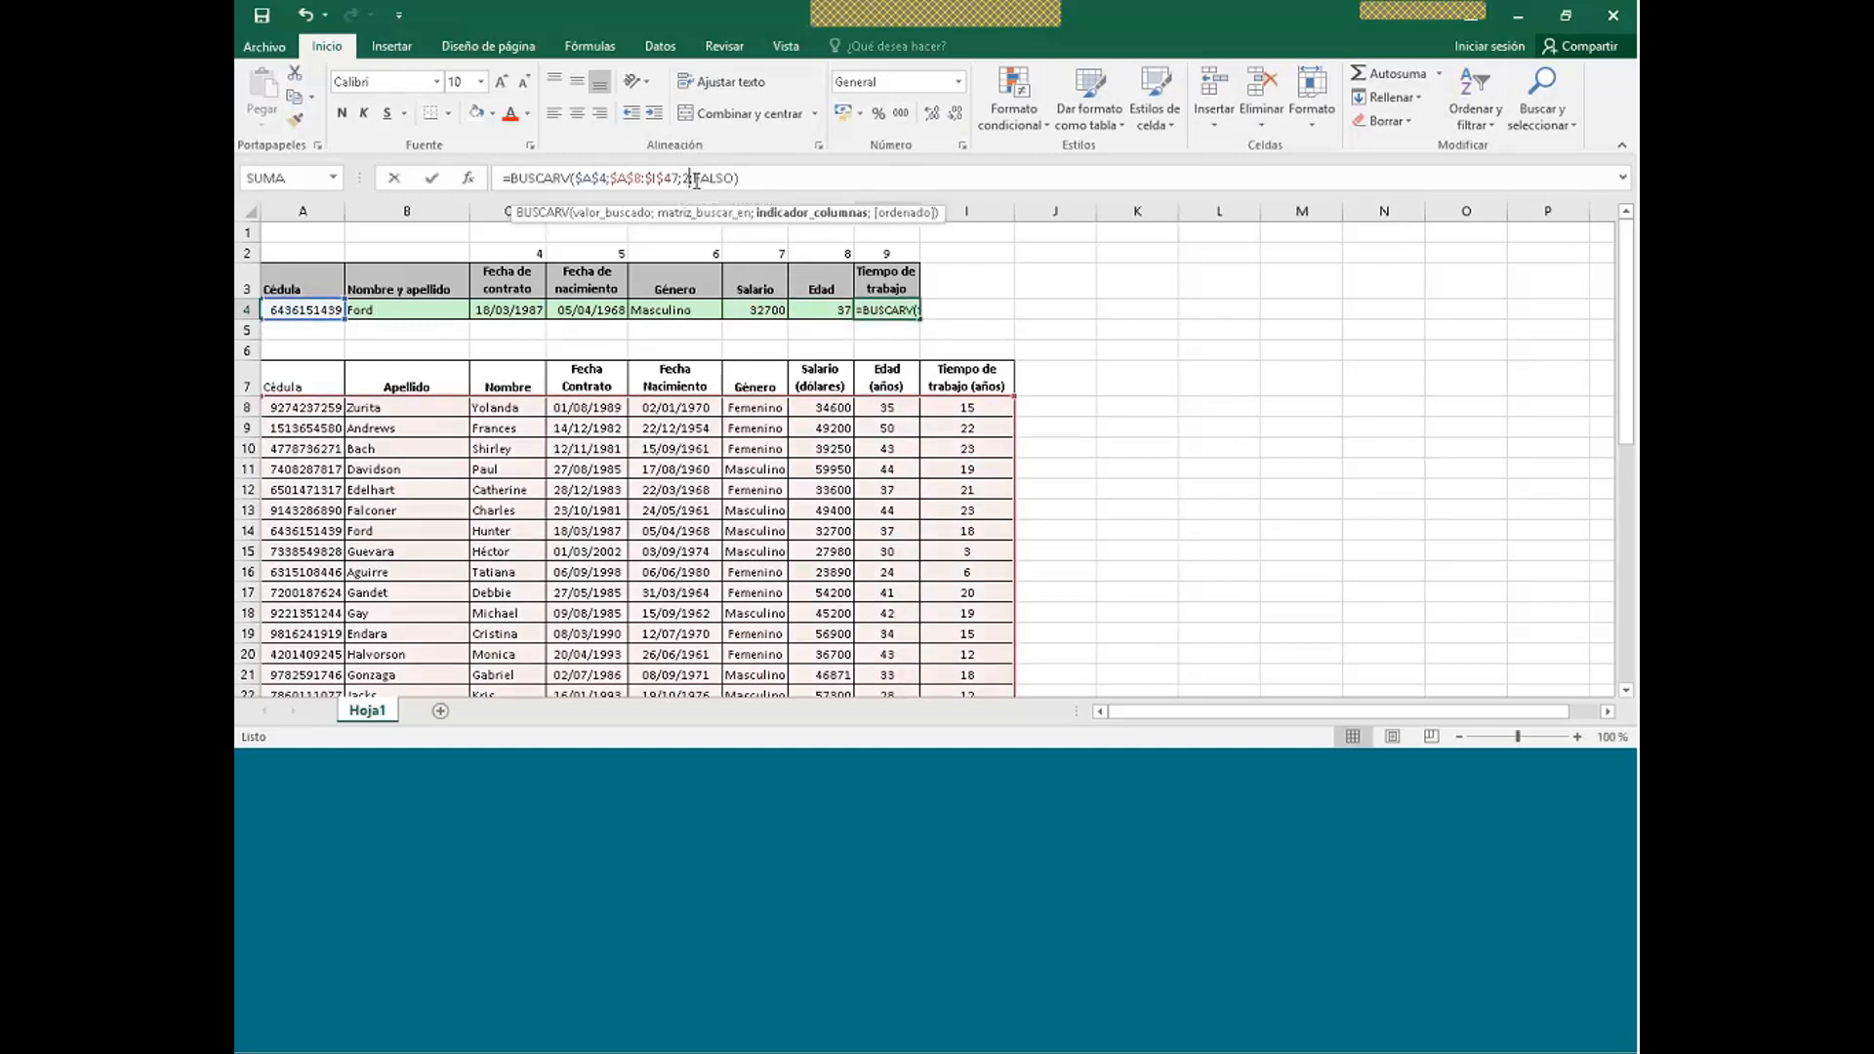
{"action": "key", "text": "BackSpace"}
{"action": "type", "text": "9"}
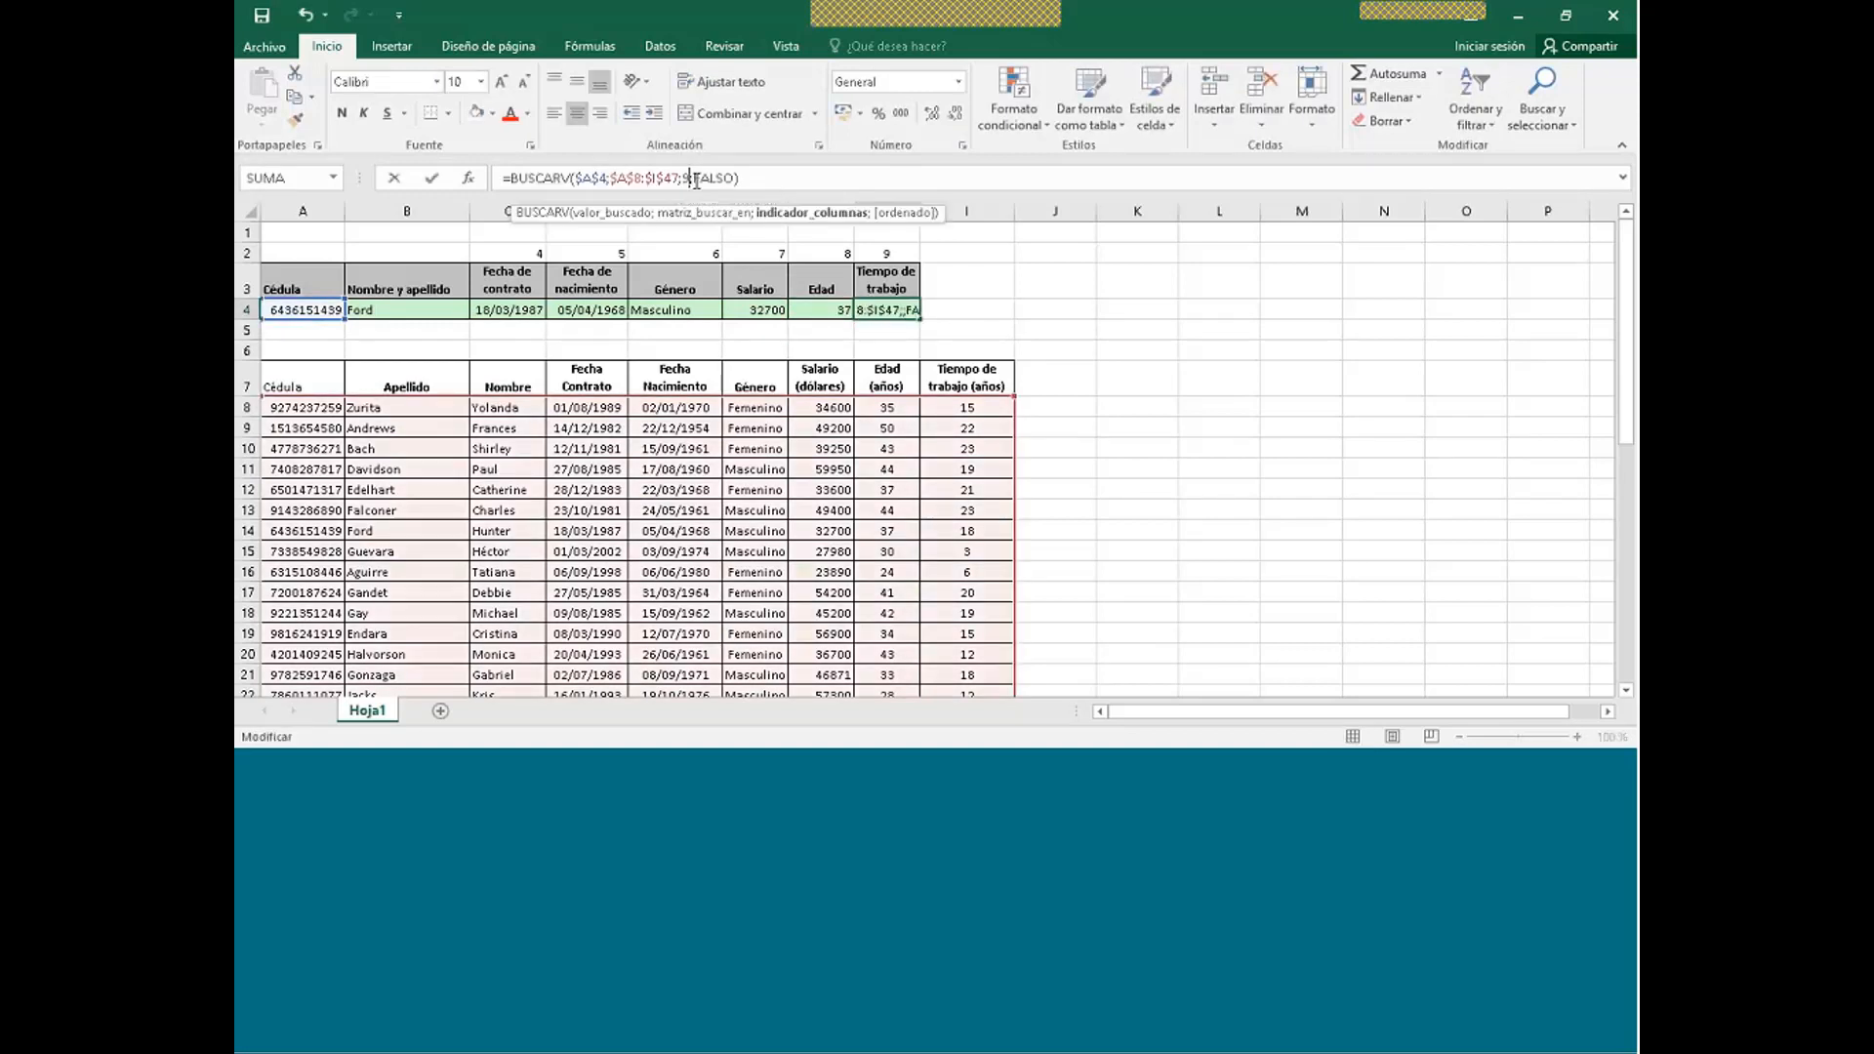
{"action": "key", "text": "Return"}
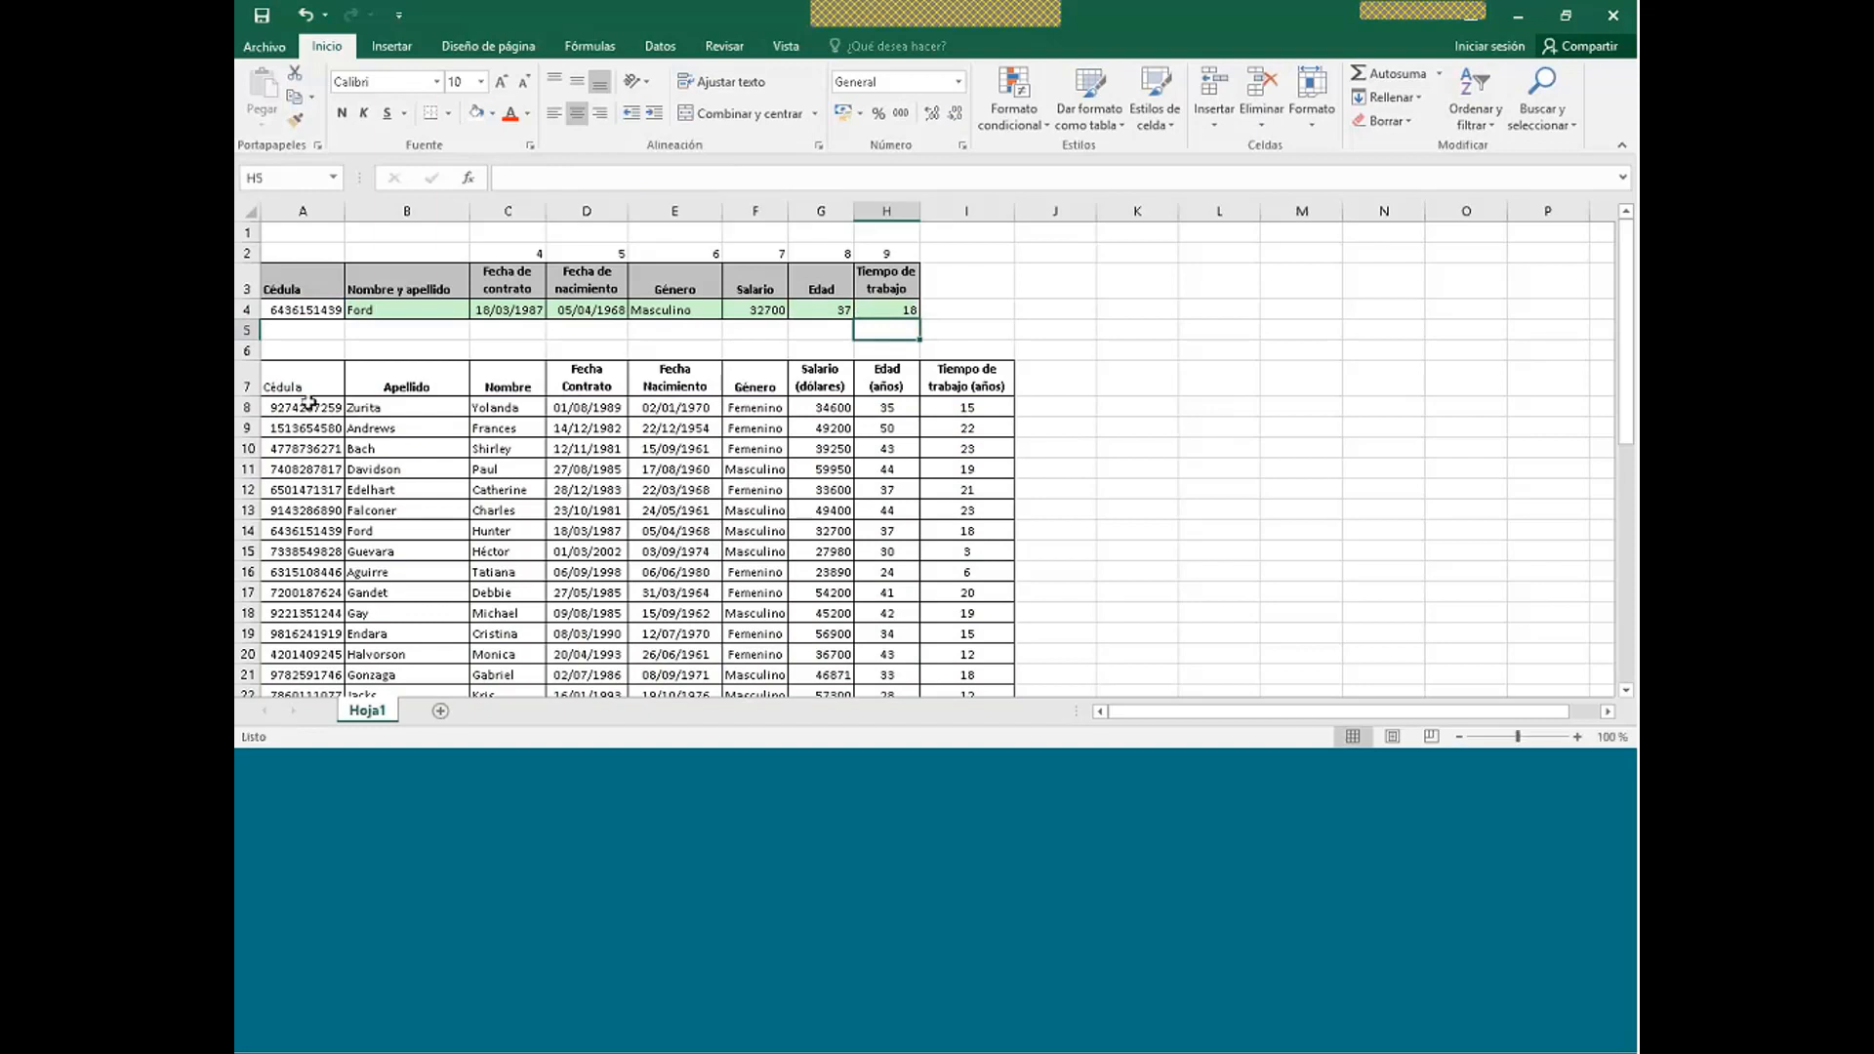
- Copy the employee cédula from A15 into A4 so row 4 looks up that employee
{"action": "left_click", "coordinate": [294, 550]}
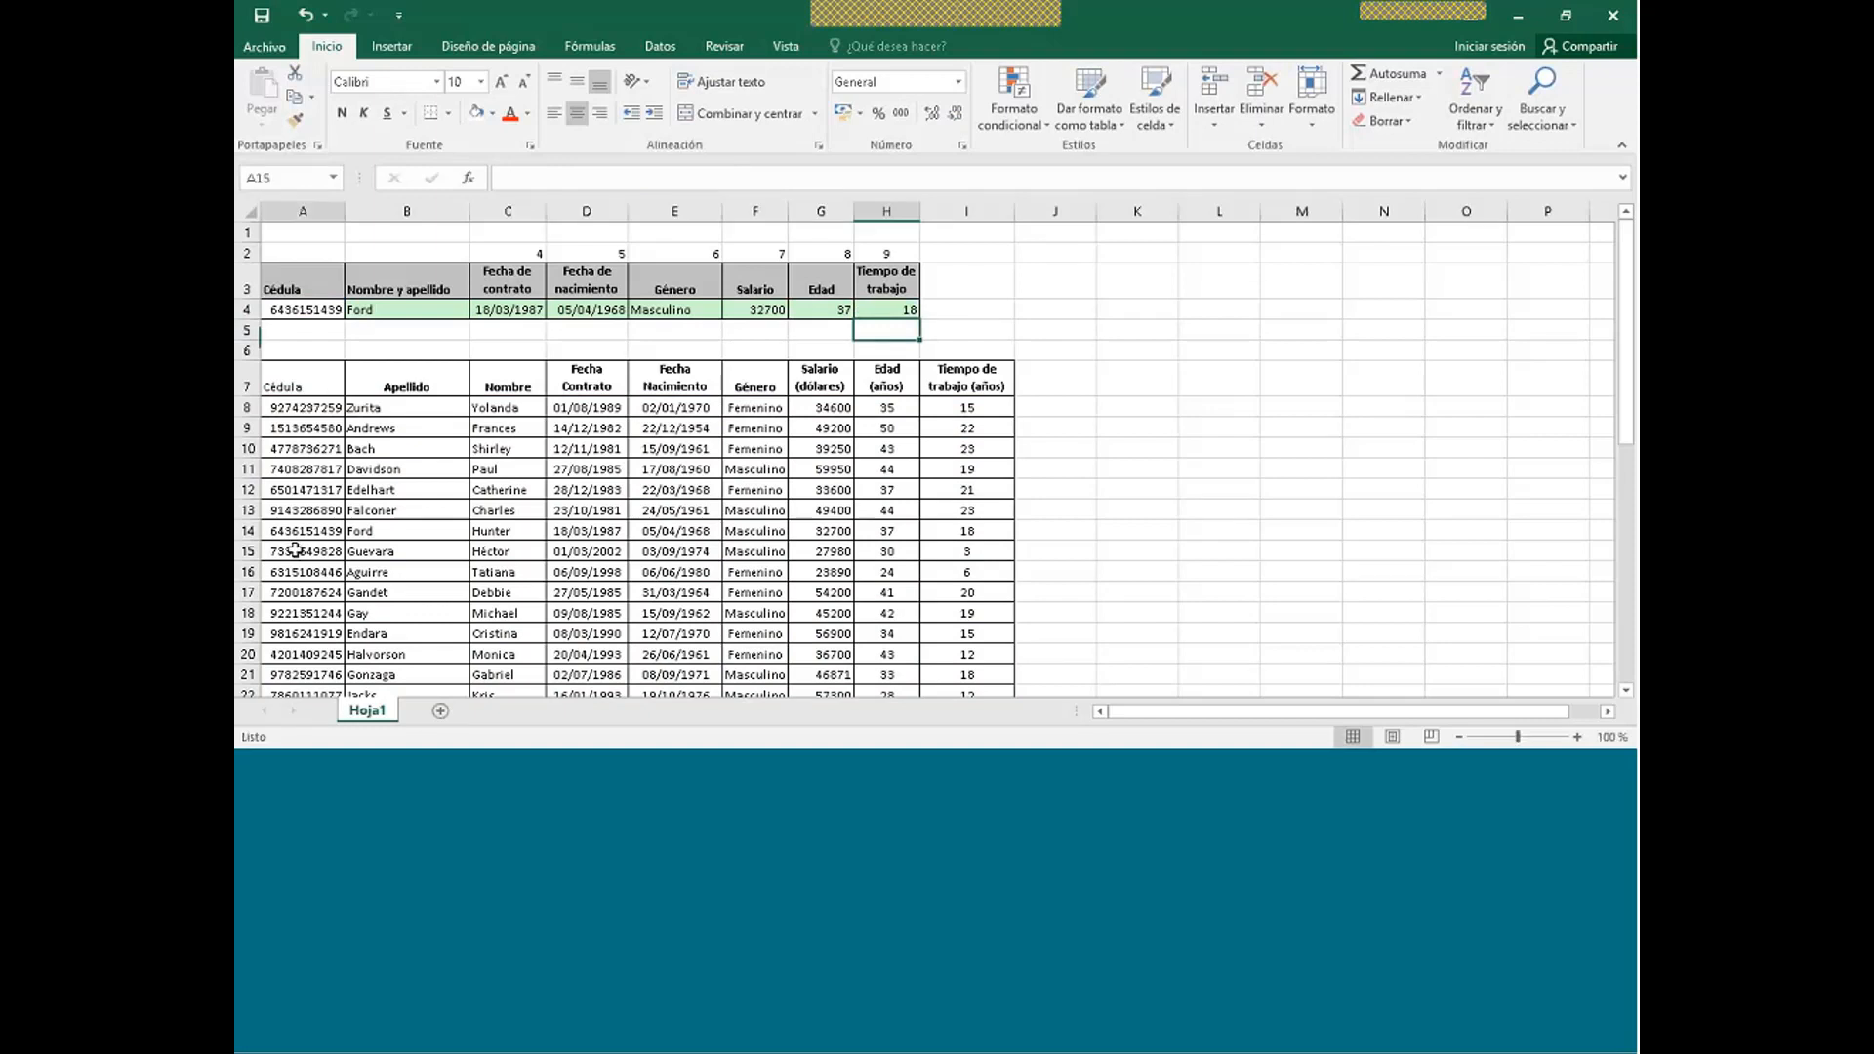
{"action": "key", "text": "ctrl+c"}
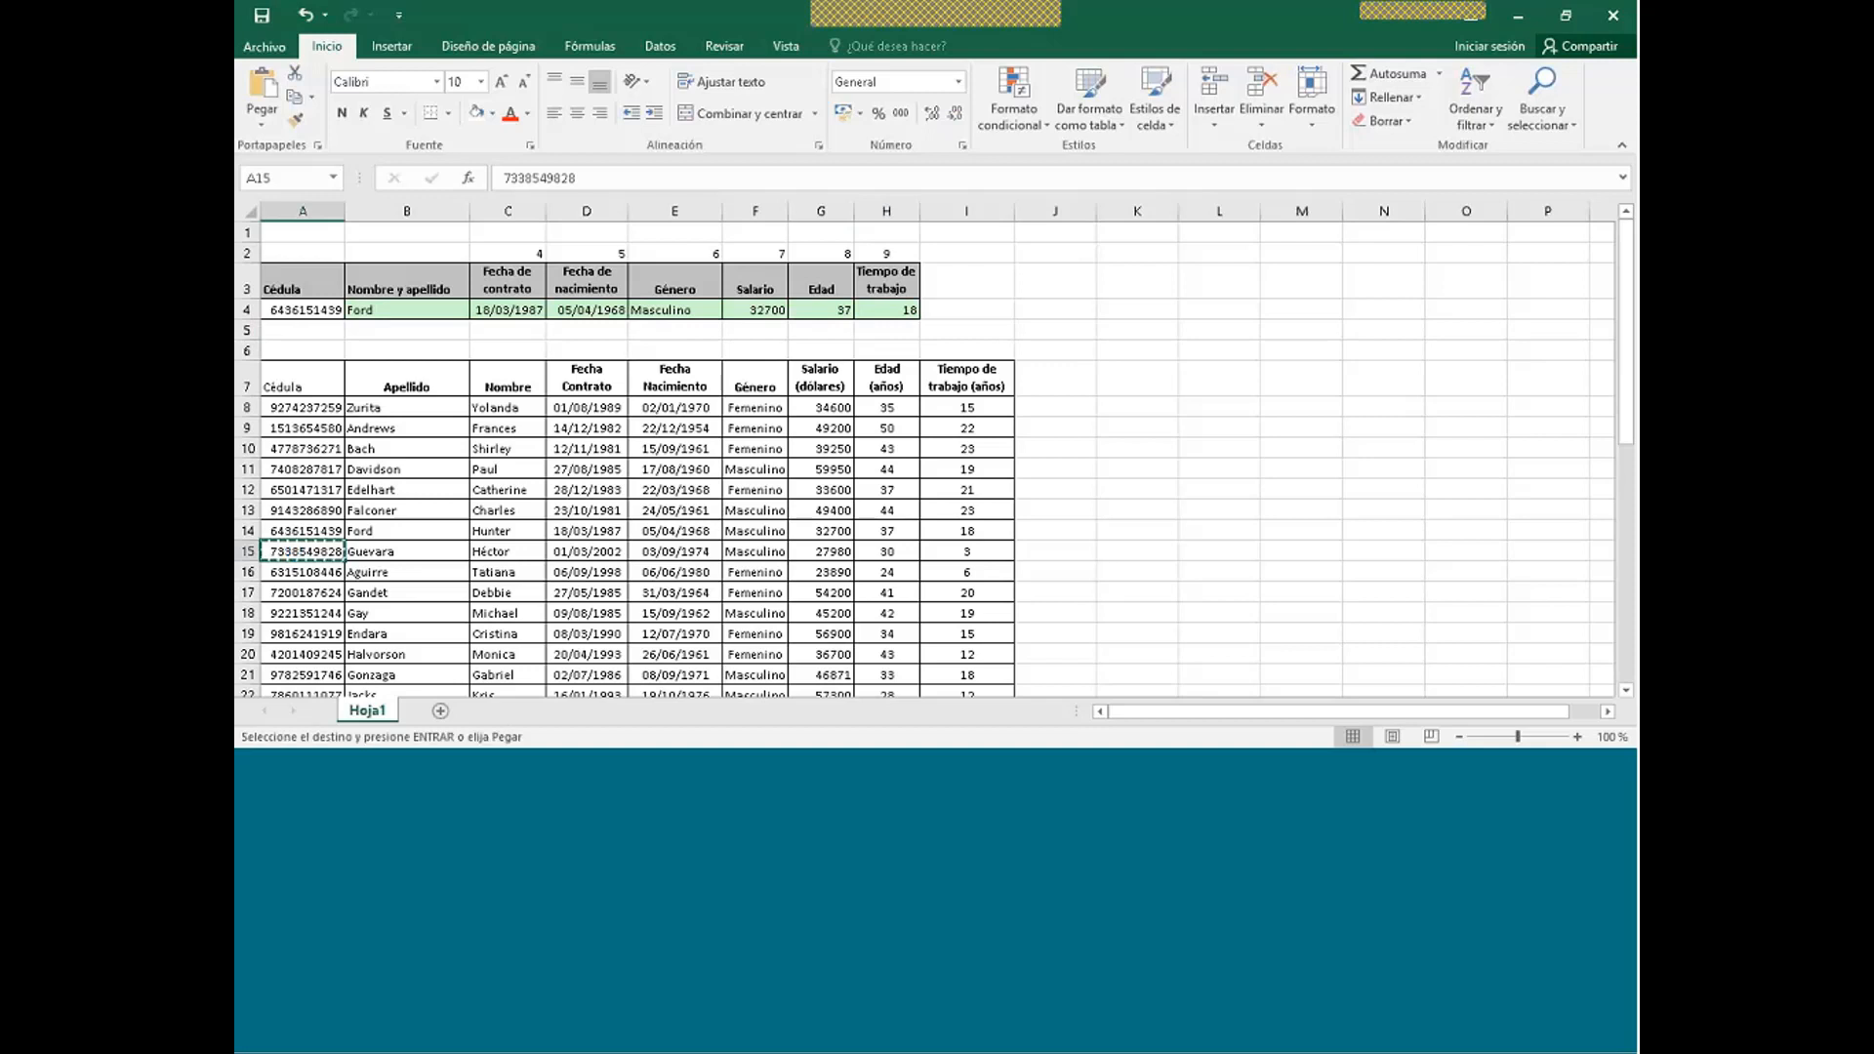
{"action": "left_click", "coordinate": [288, 309]}
{"action": "key", "text": "ctrl+v"}
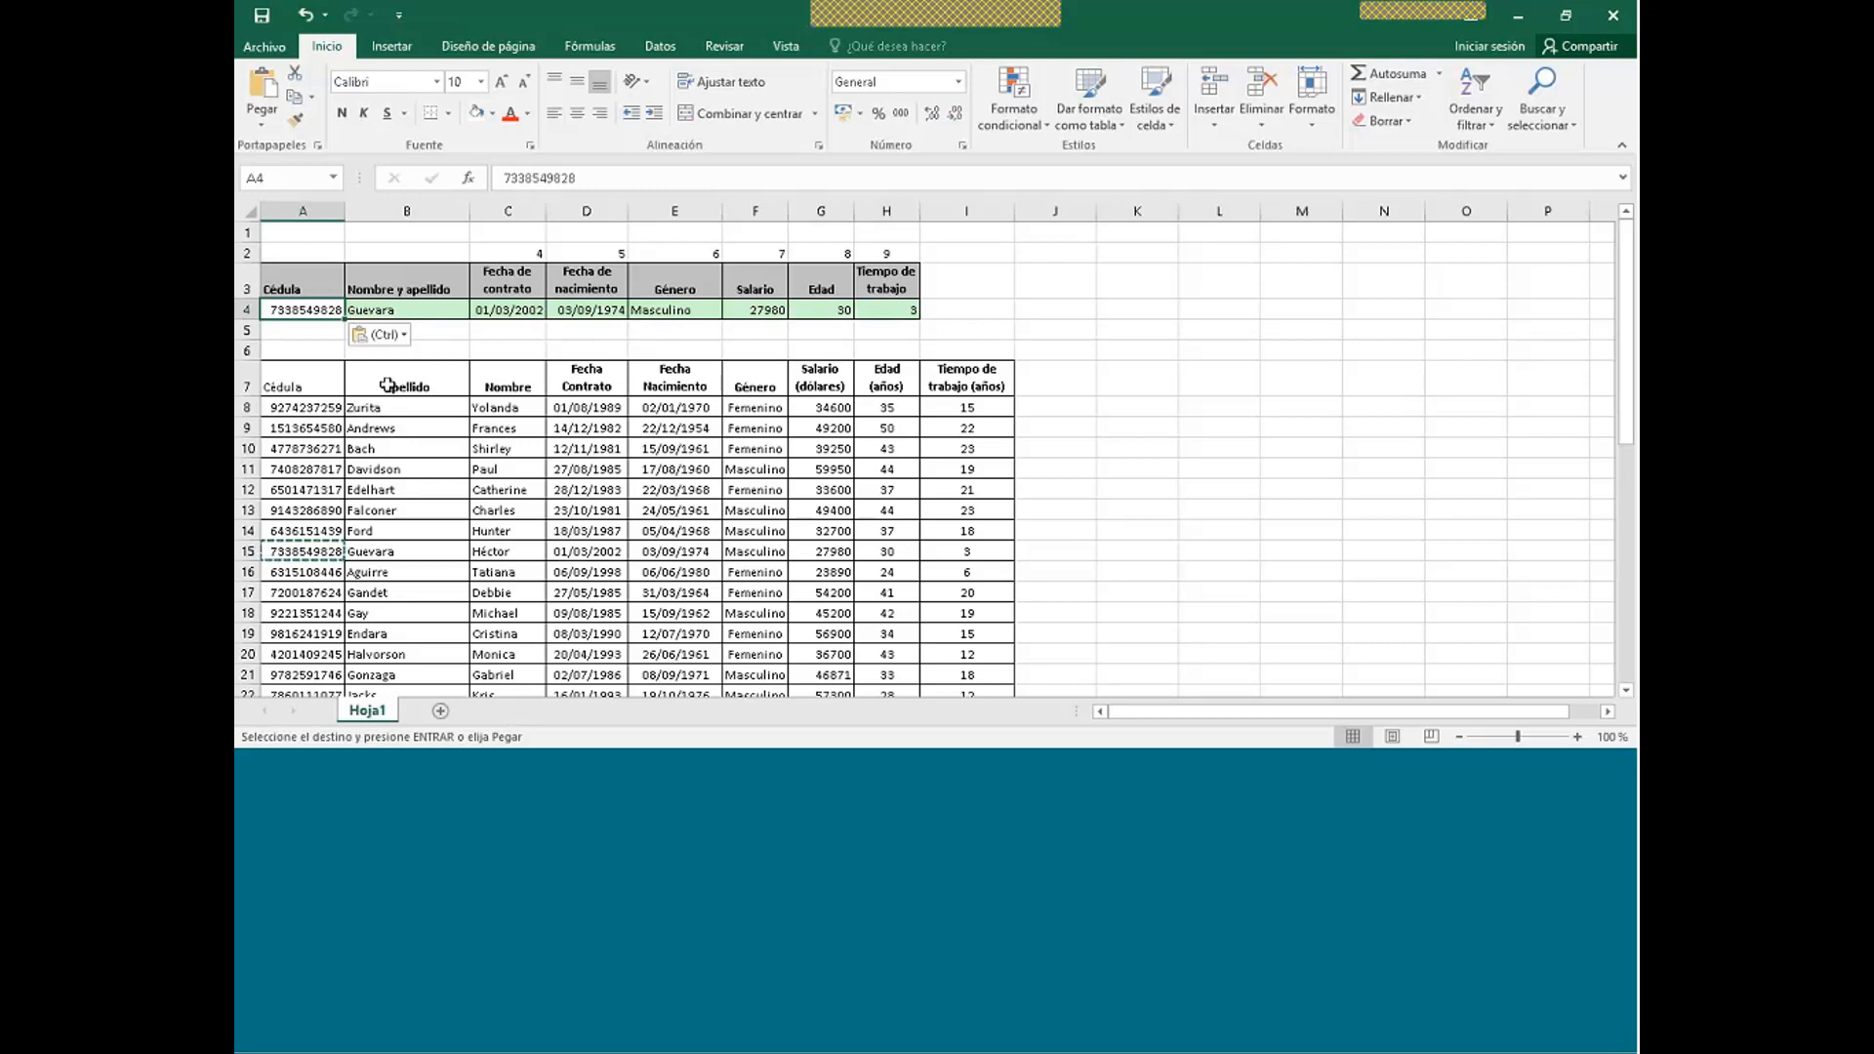
- Select row 15, then bring the PROVEEDORES supplier workbook to the front
{"action": "left_click", "coordinate": [241, 551]}
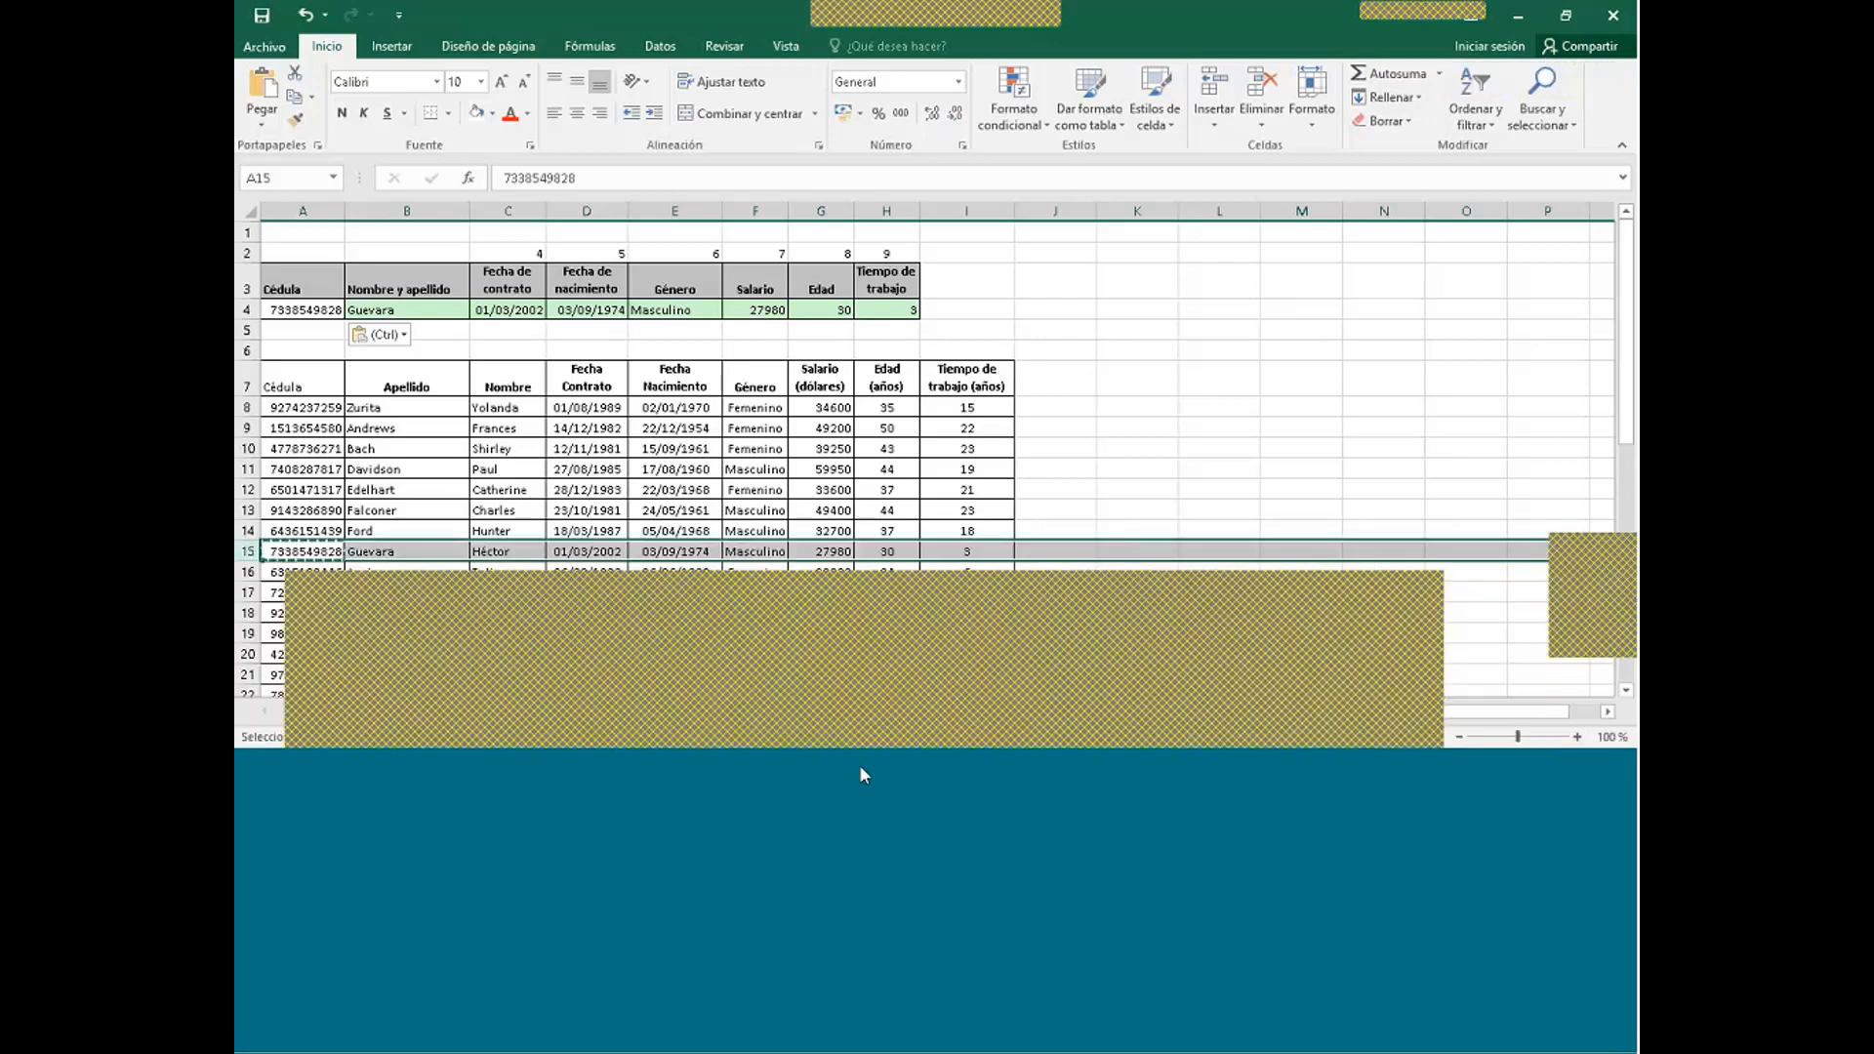
{"action": "left_click", "coordinate": [669, 694]}
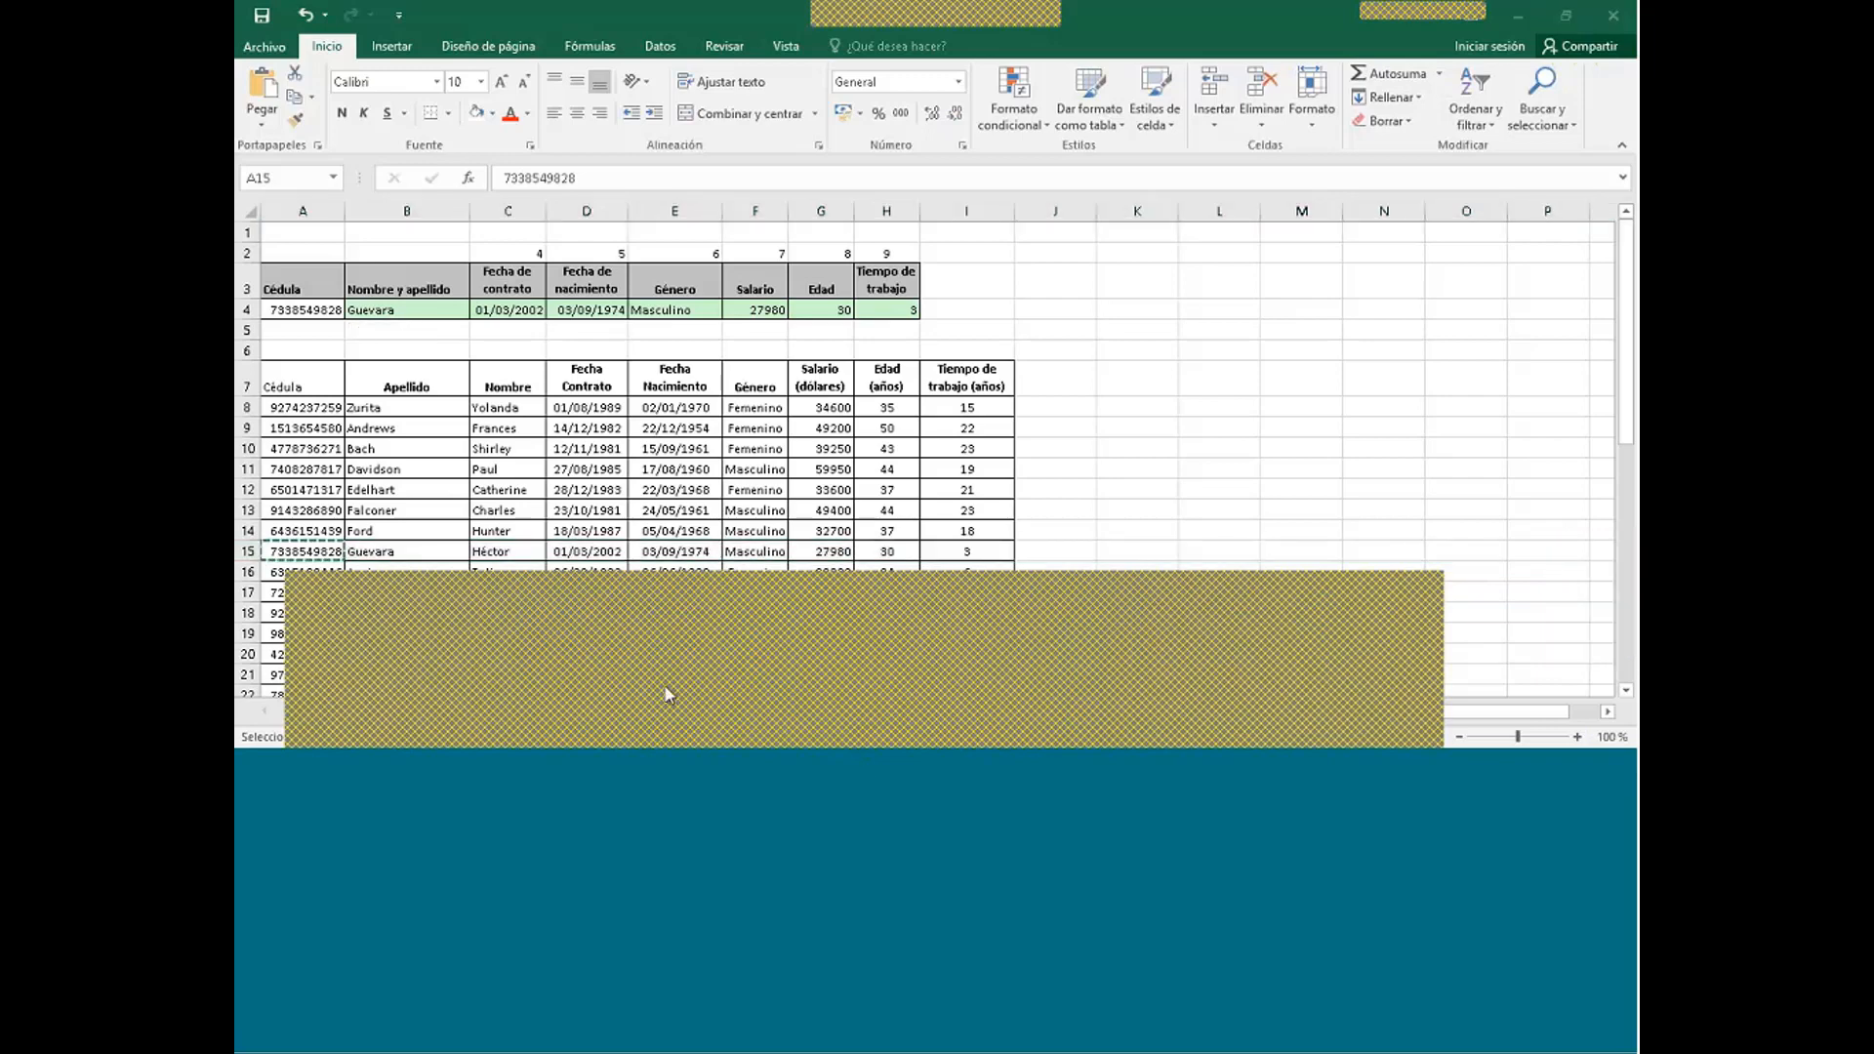
{"action": "left_click", "coordinate": [1238, 594]}
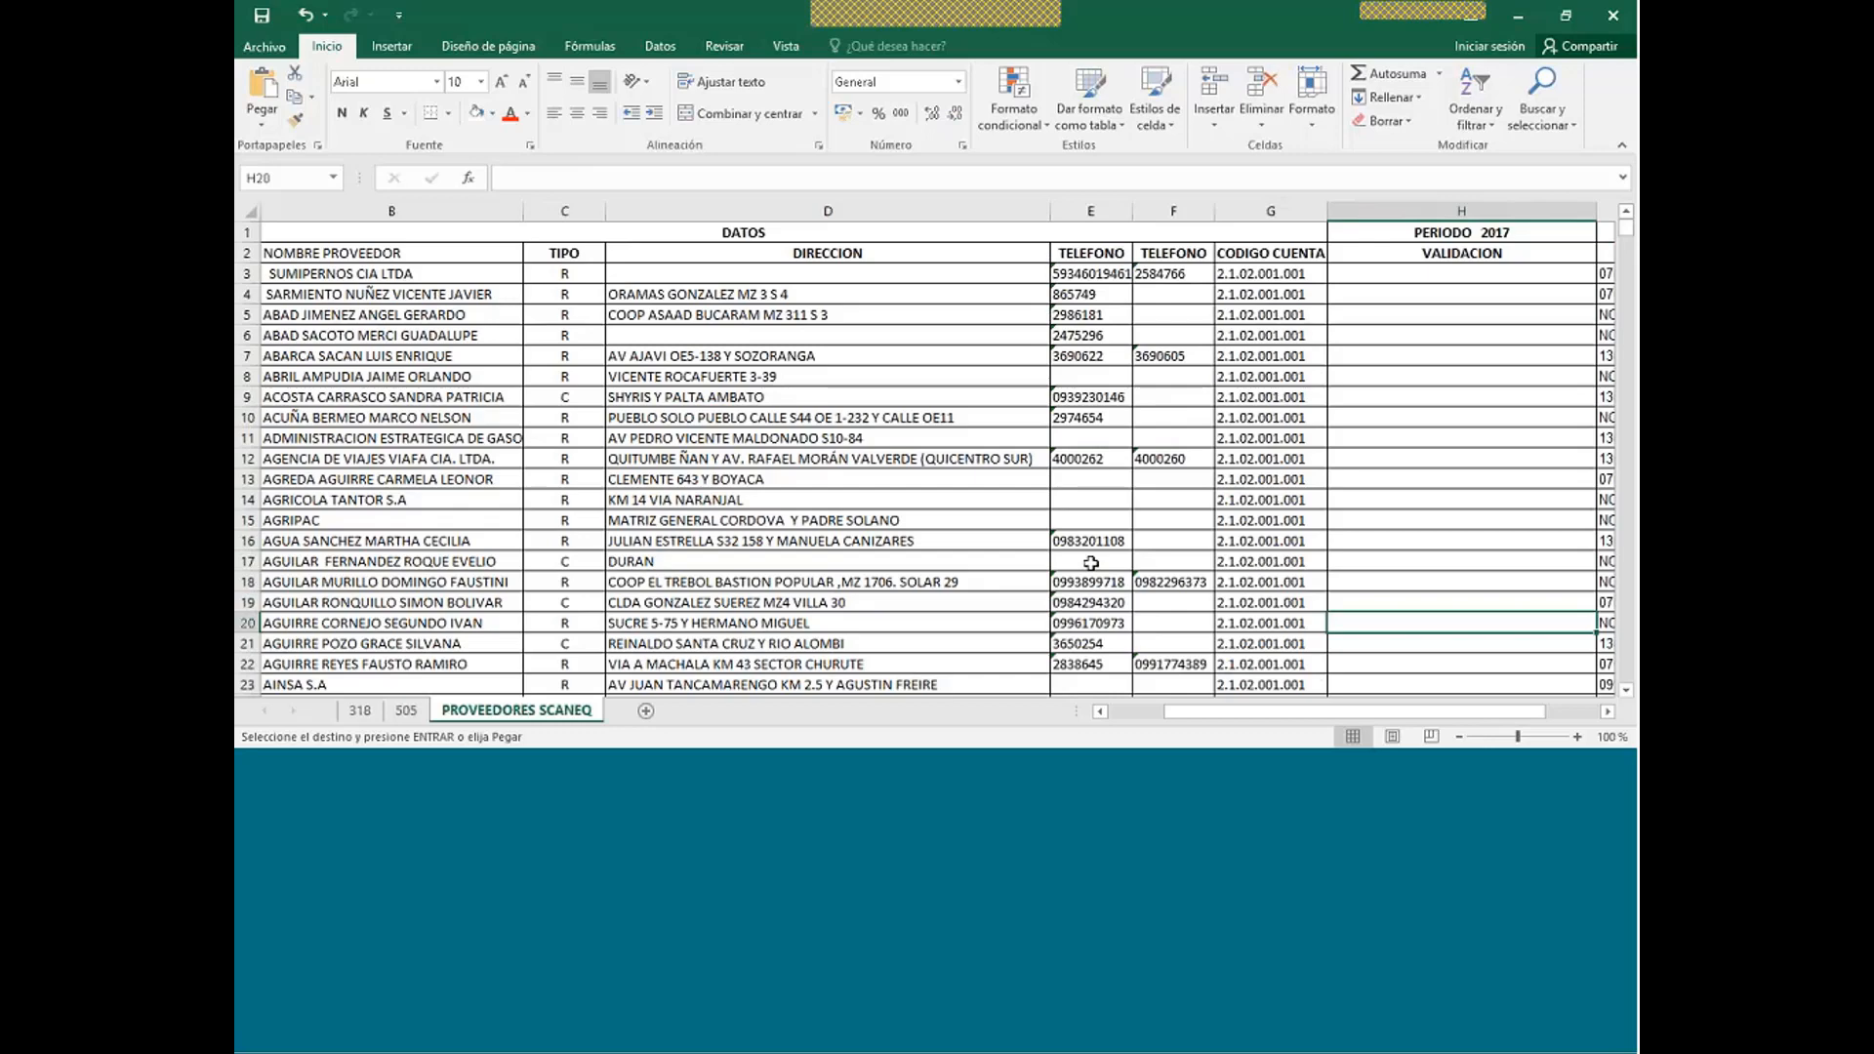
{"action": "scroll", "coordinate": [1091, 564], "scroll_direction": "down", "scroll_amount": 1}
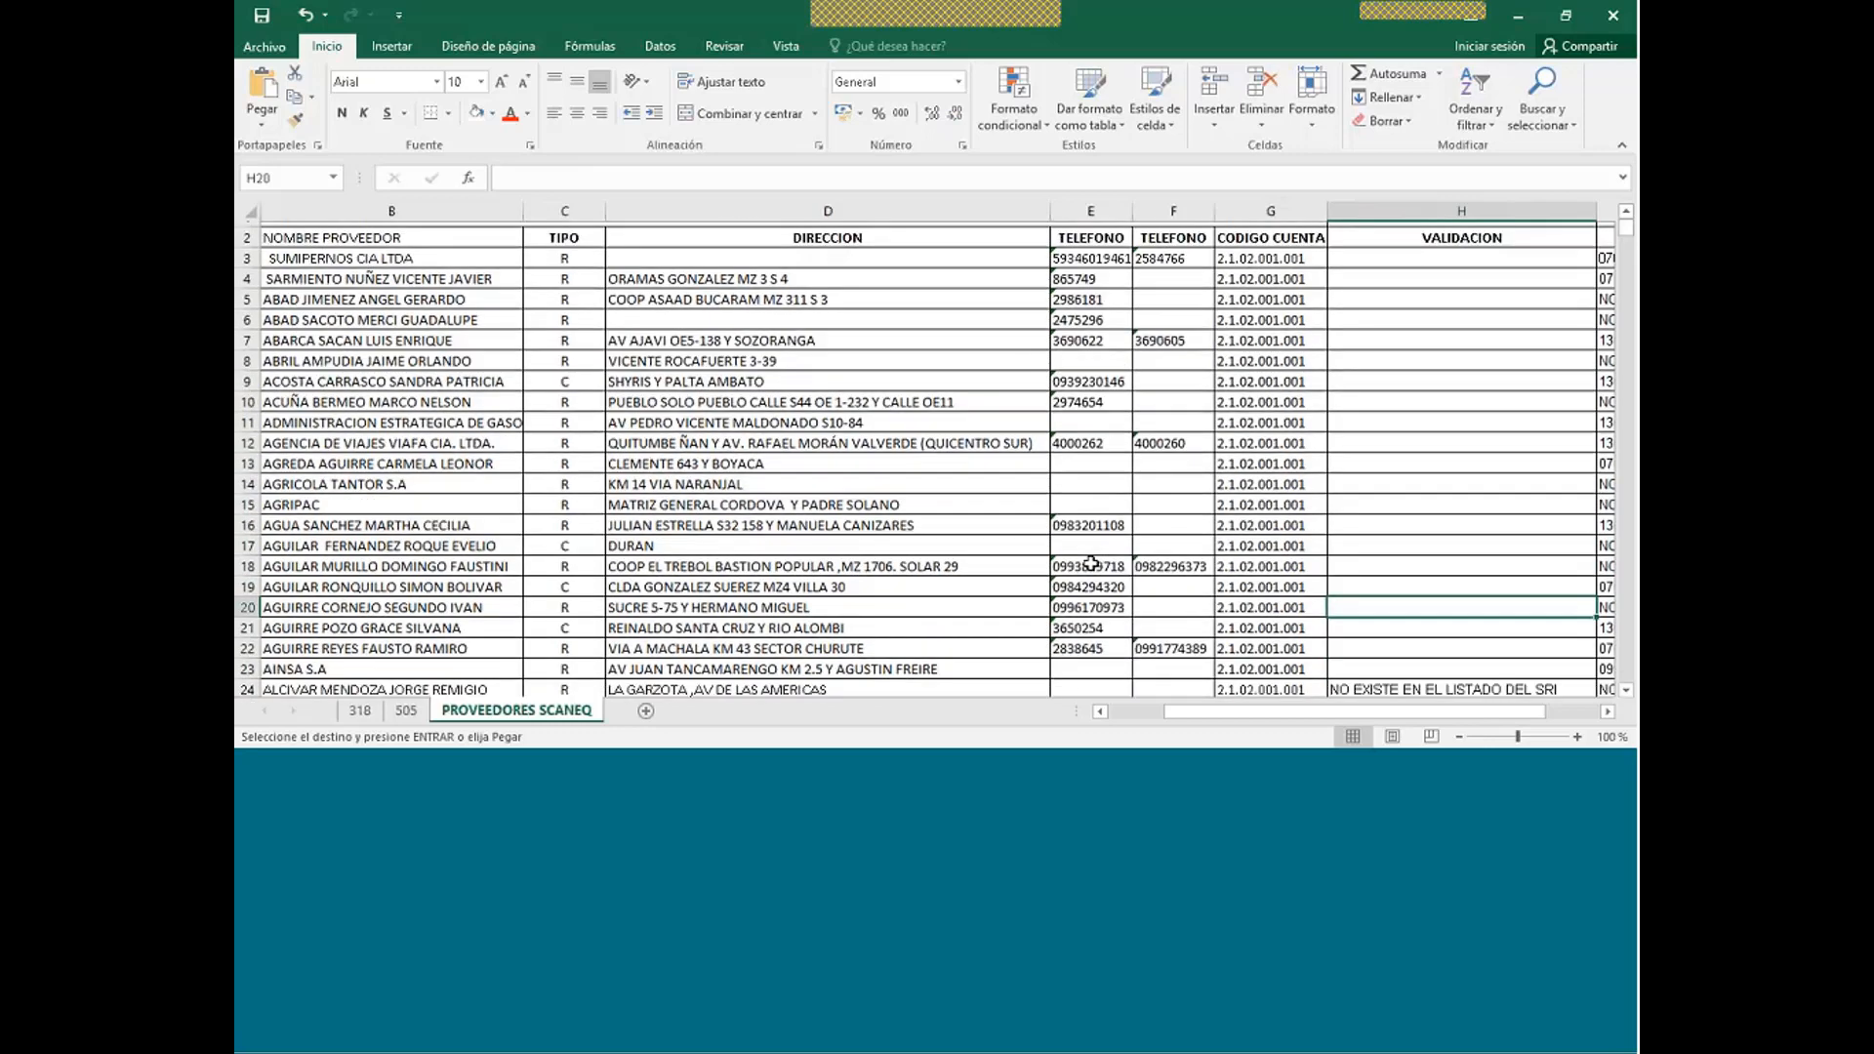
{"action": "scroll", "coordinate": [1180, 633], "scroll_direction": "up", "scroll_amount": 1}
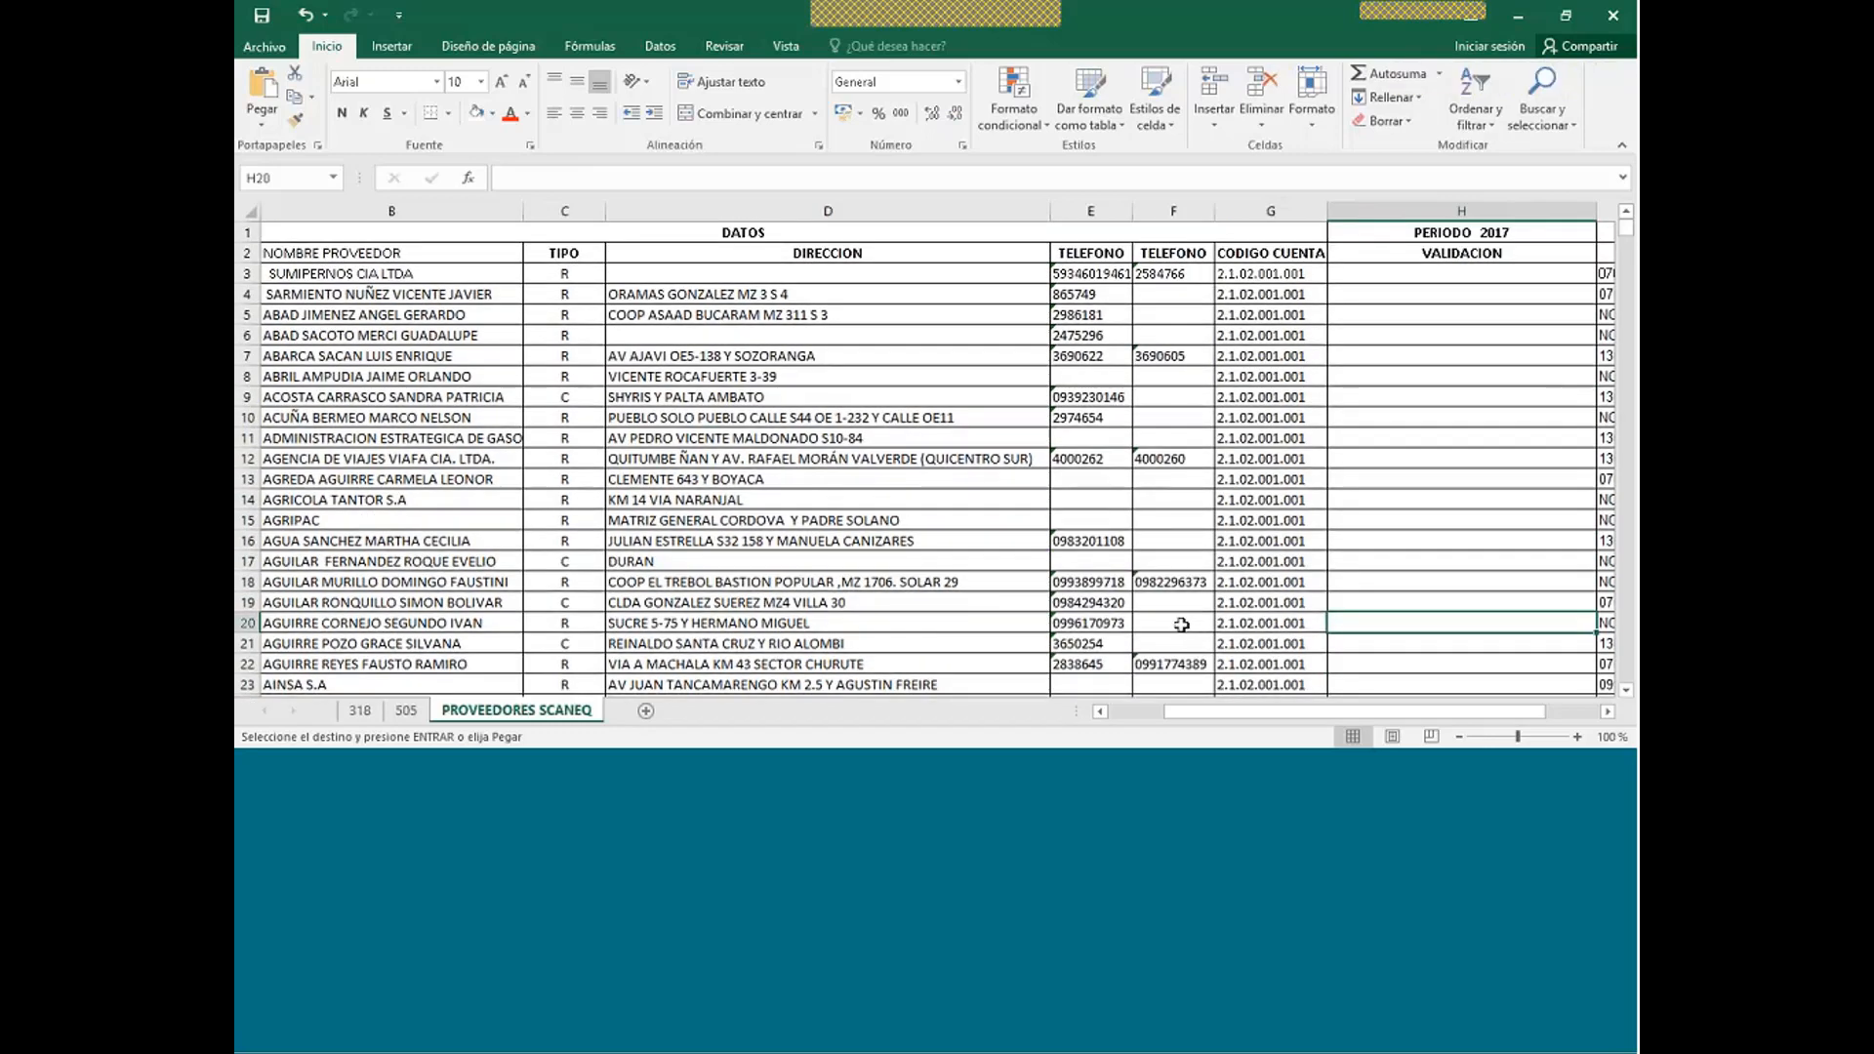
{"action": "left_click", "coordinate": [1493, 274]}
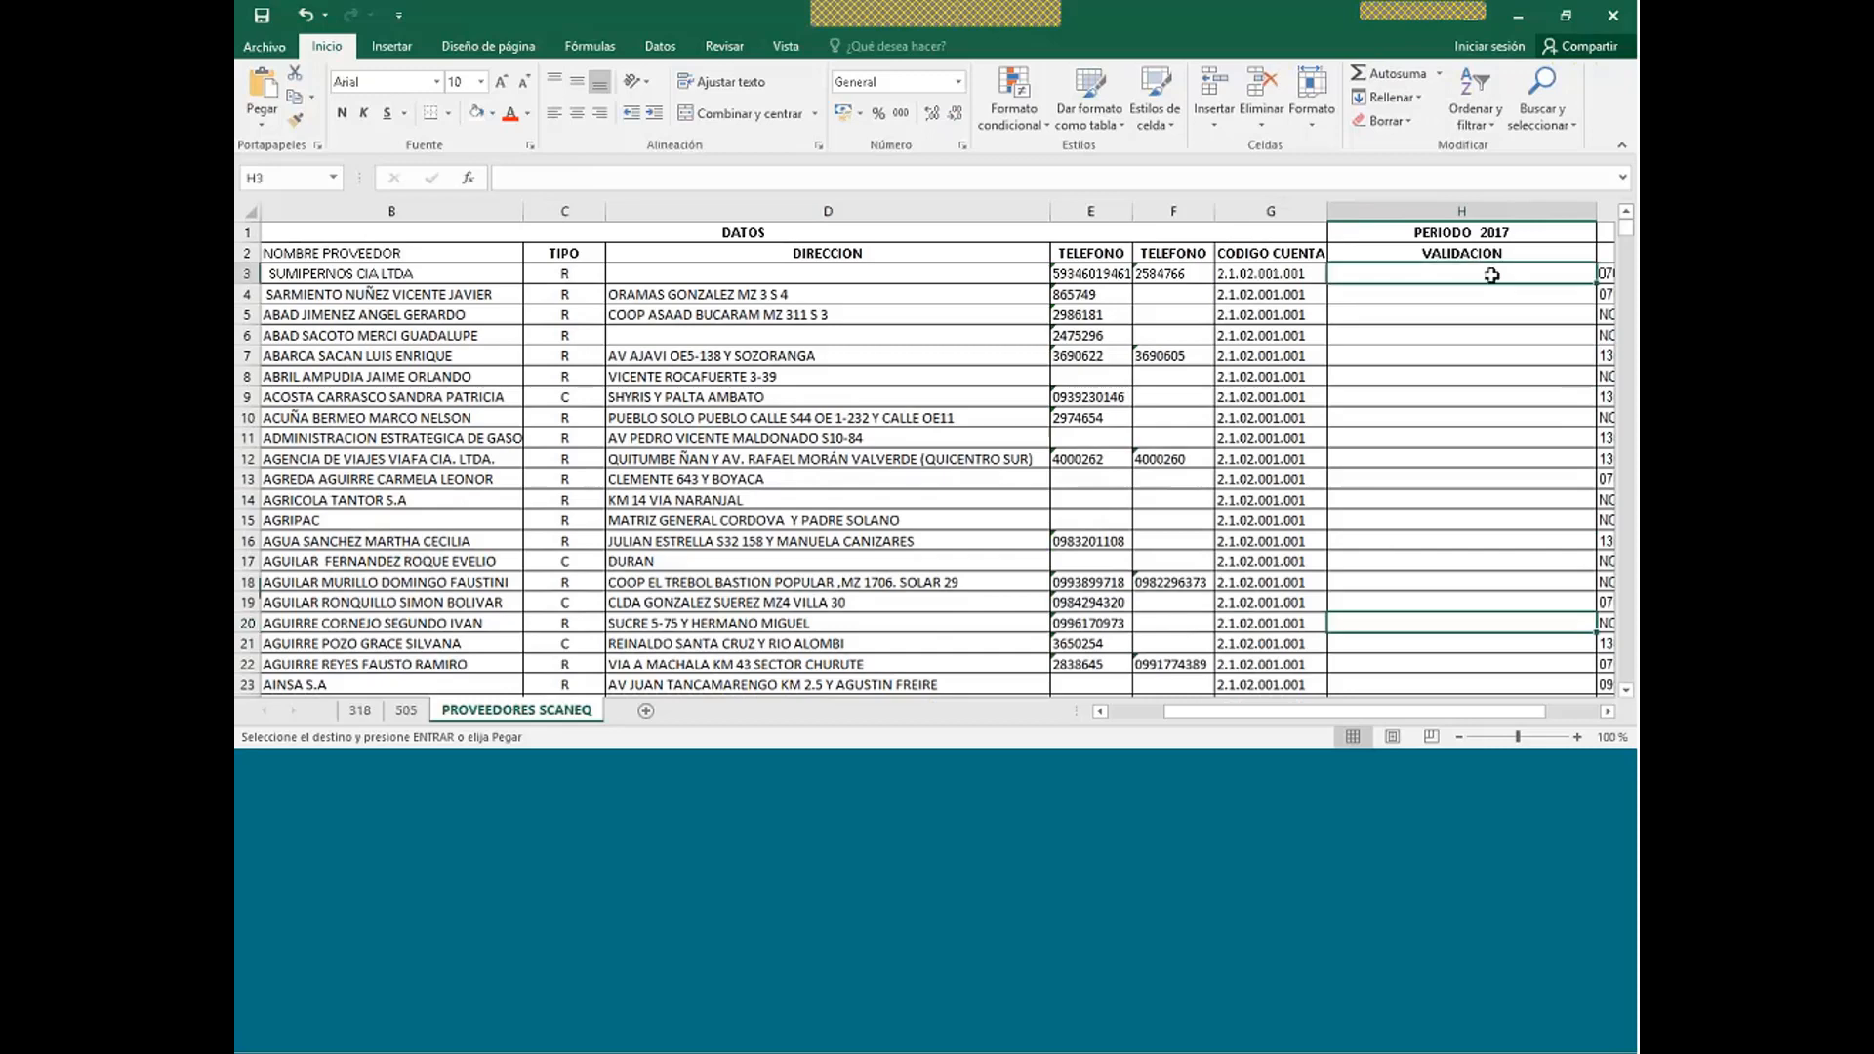
{"action": "left_click", "coordinate": [1101, 712]}
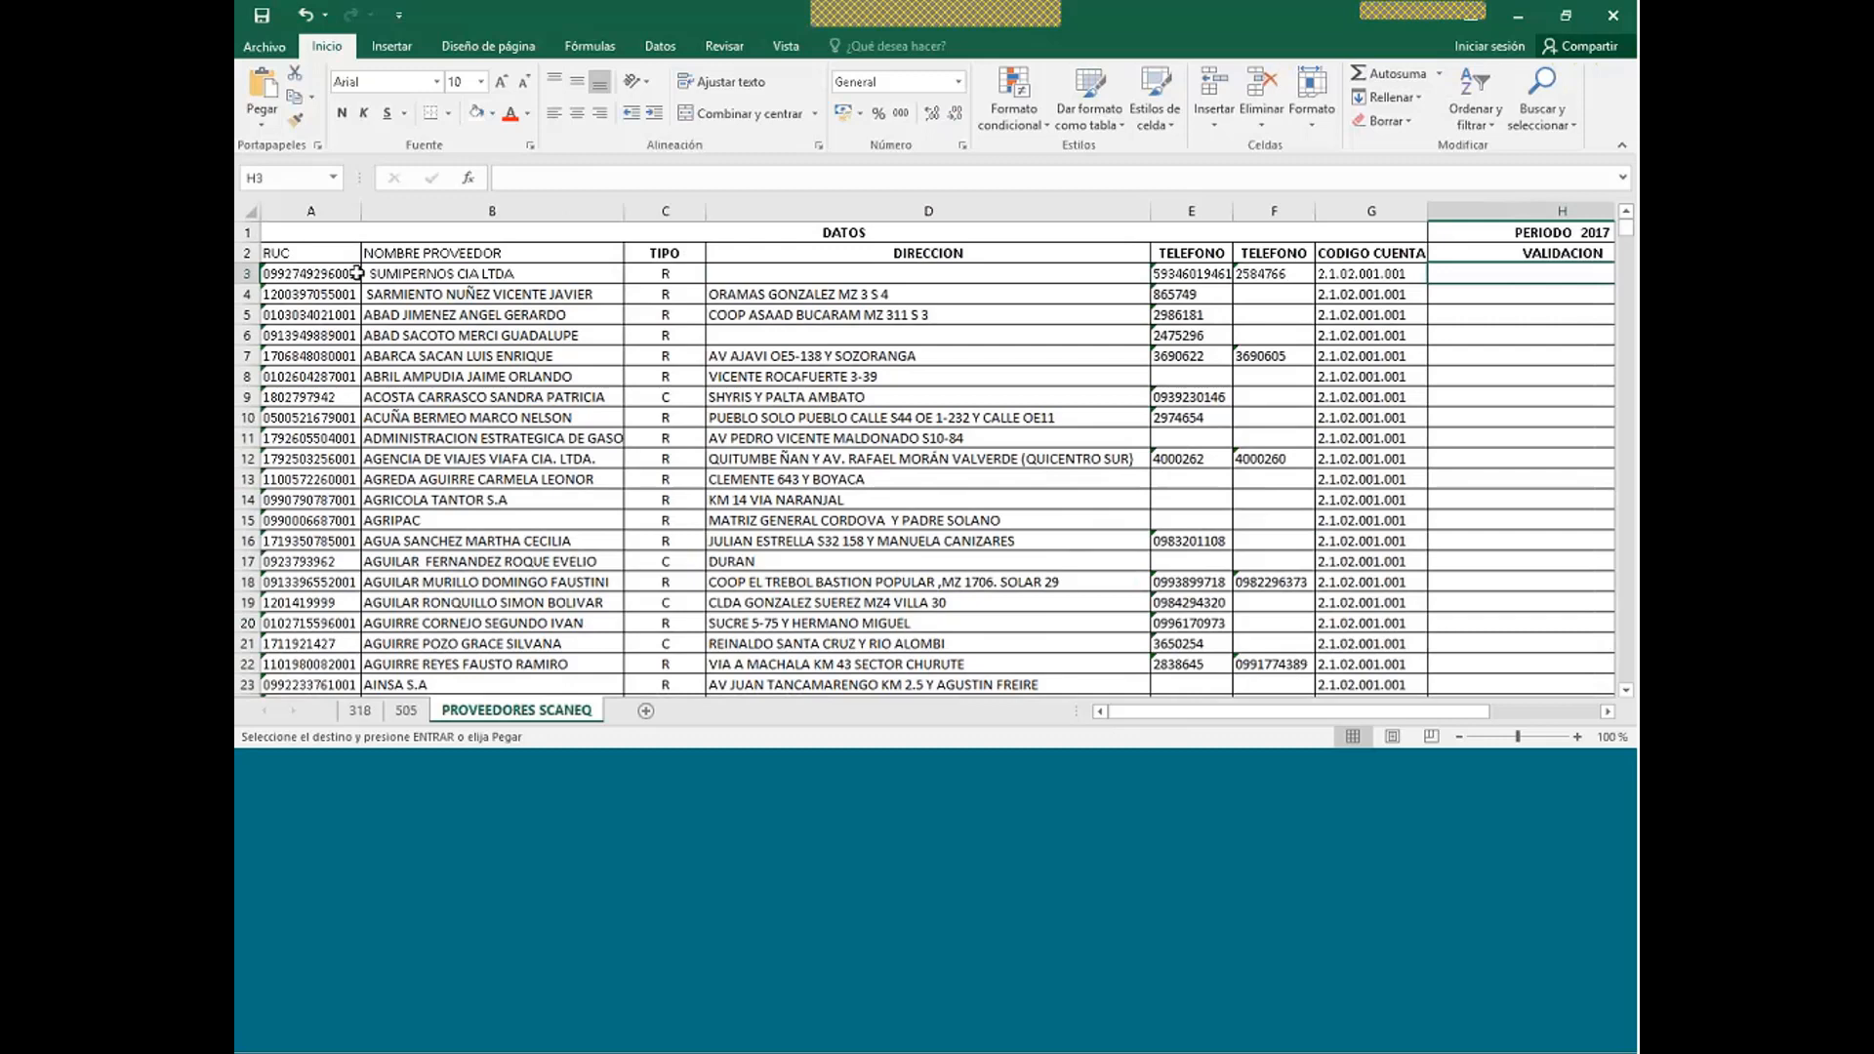
{"action": "left_click", "coordinate": [361, 712]}
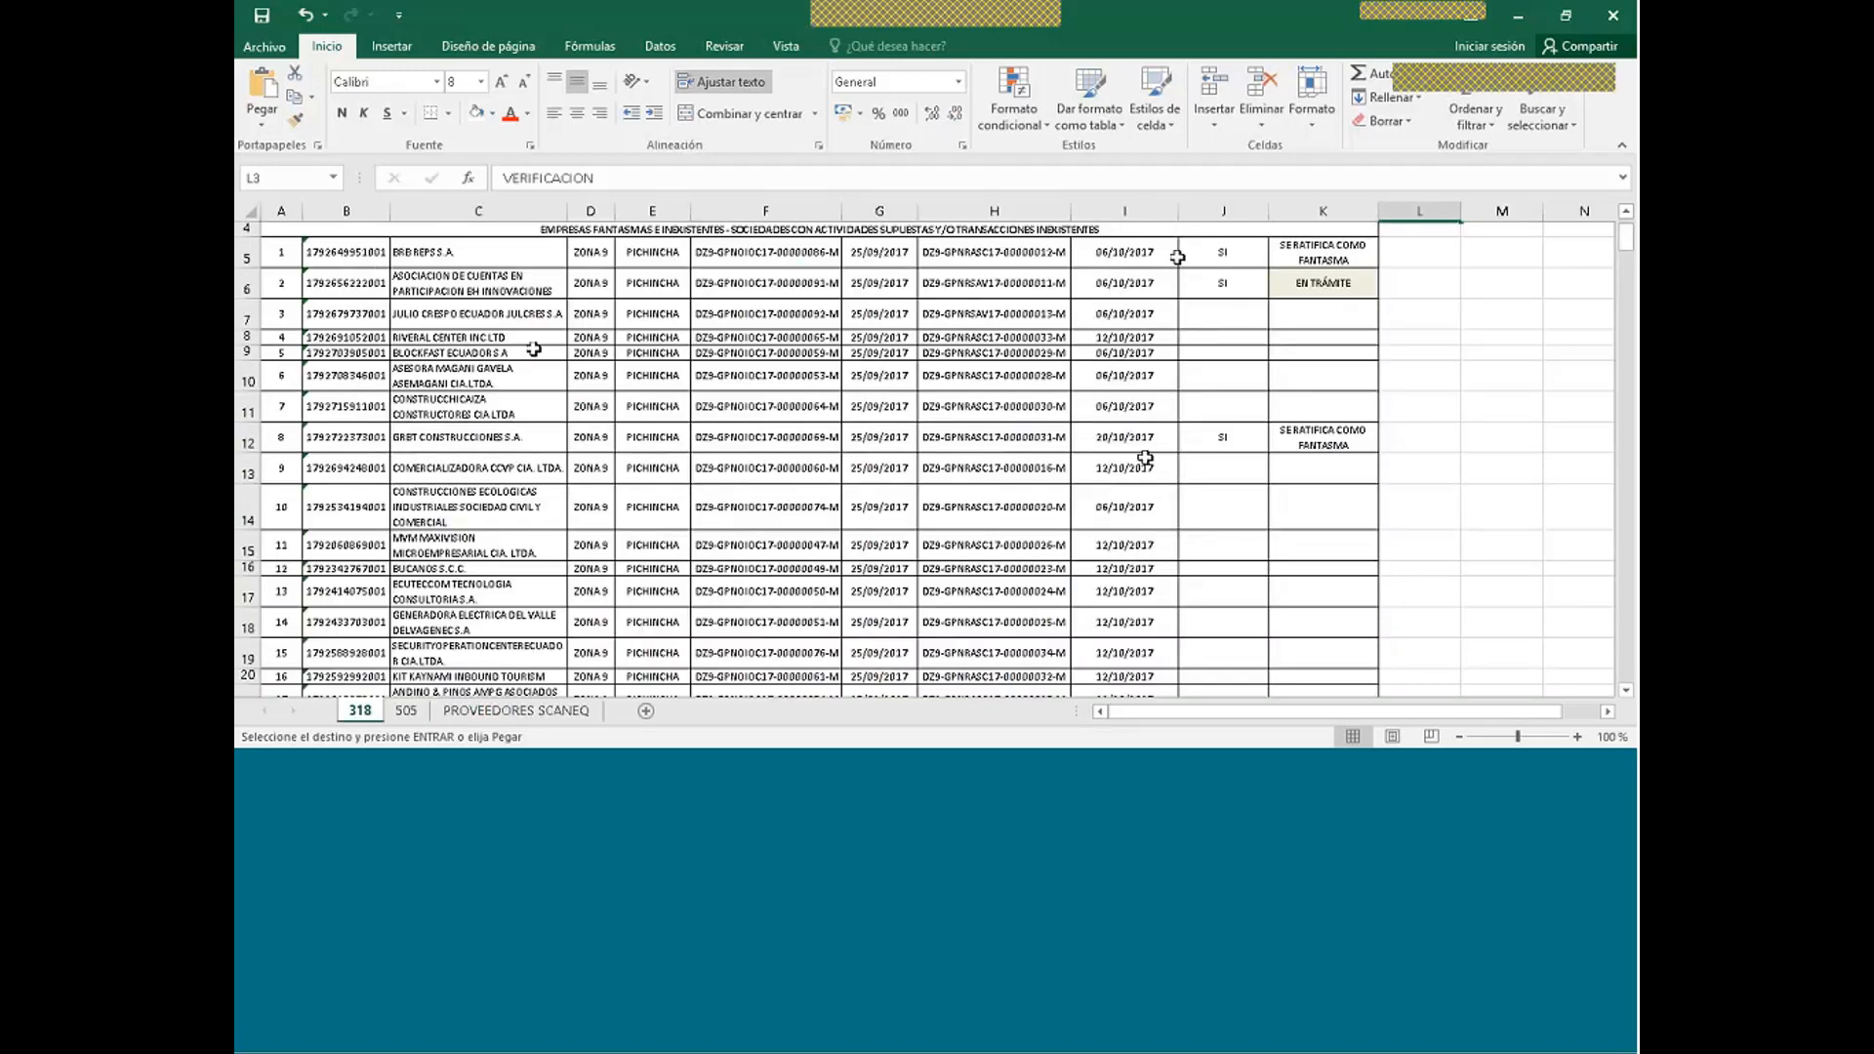
{"action": "left_click", "coordinate": [340, 283]}
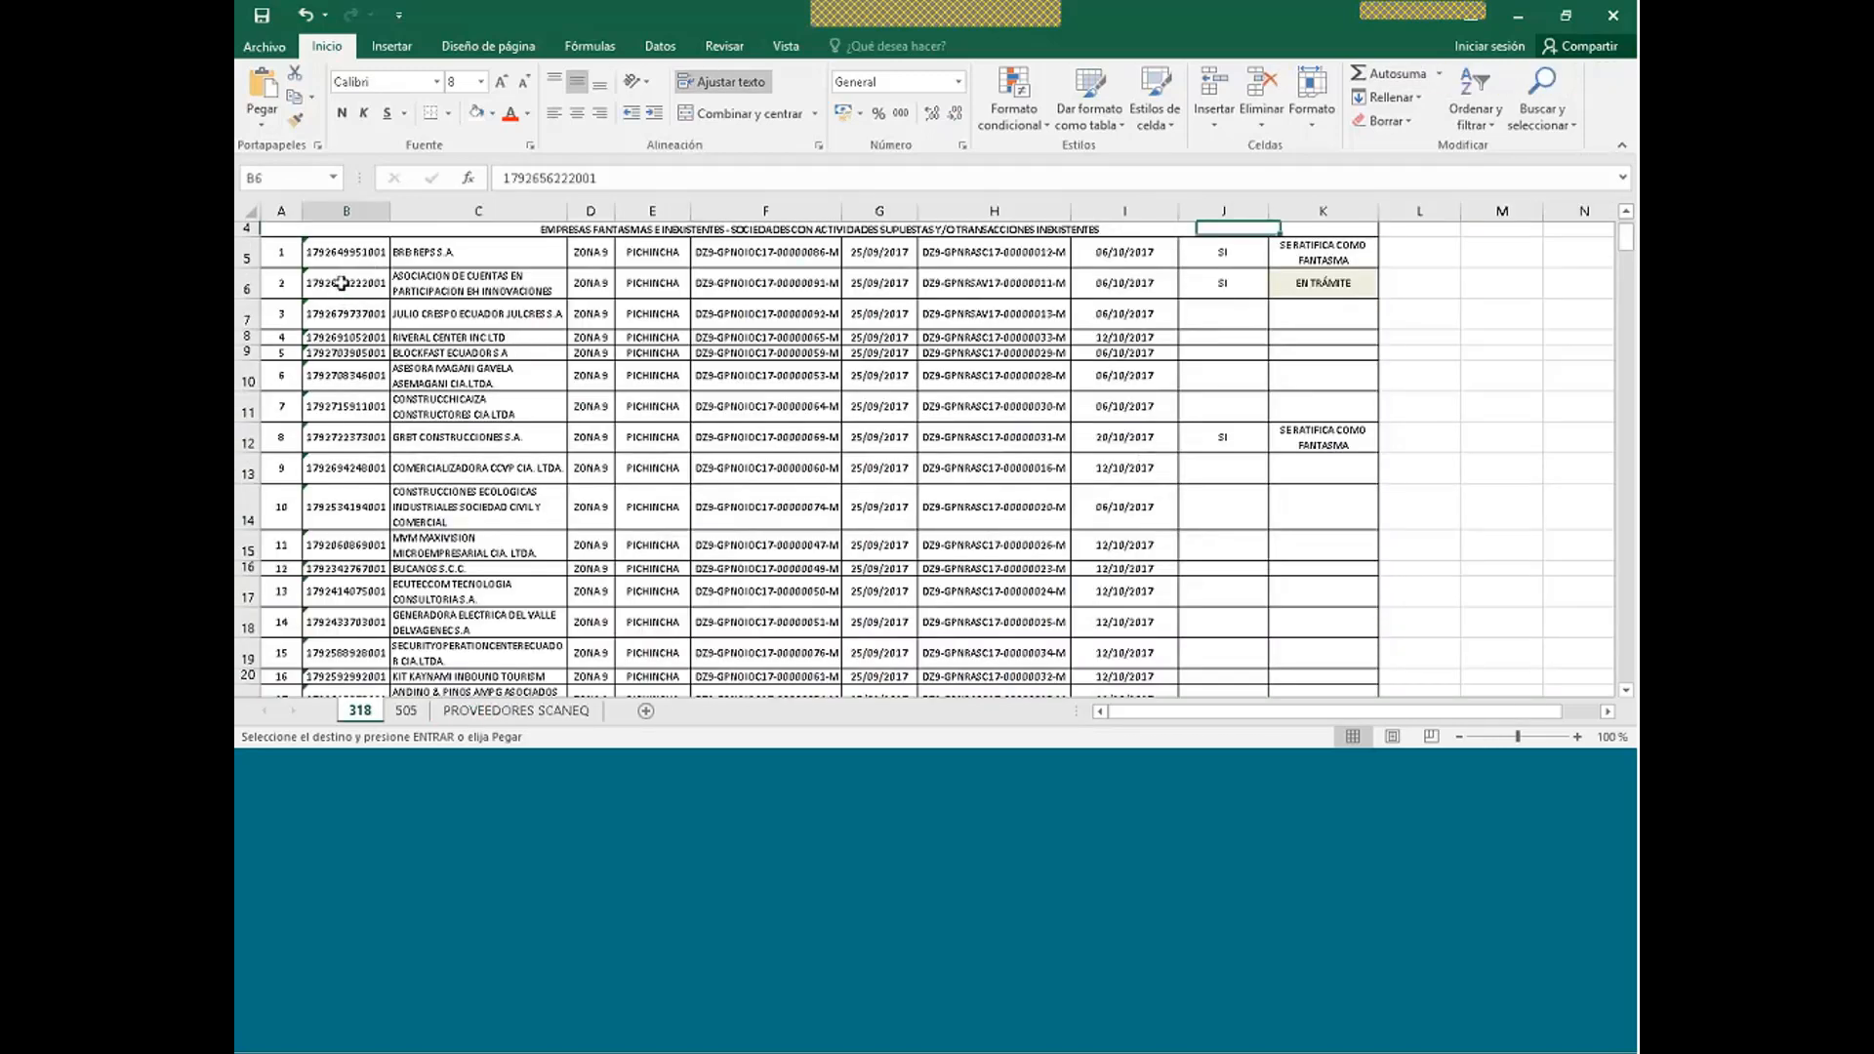
{"action": "left_click", "coordinate": [506, 710]}
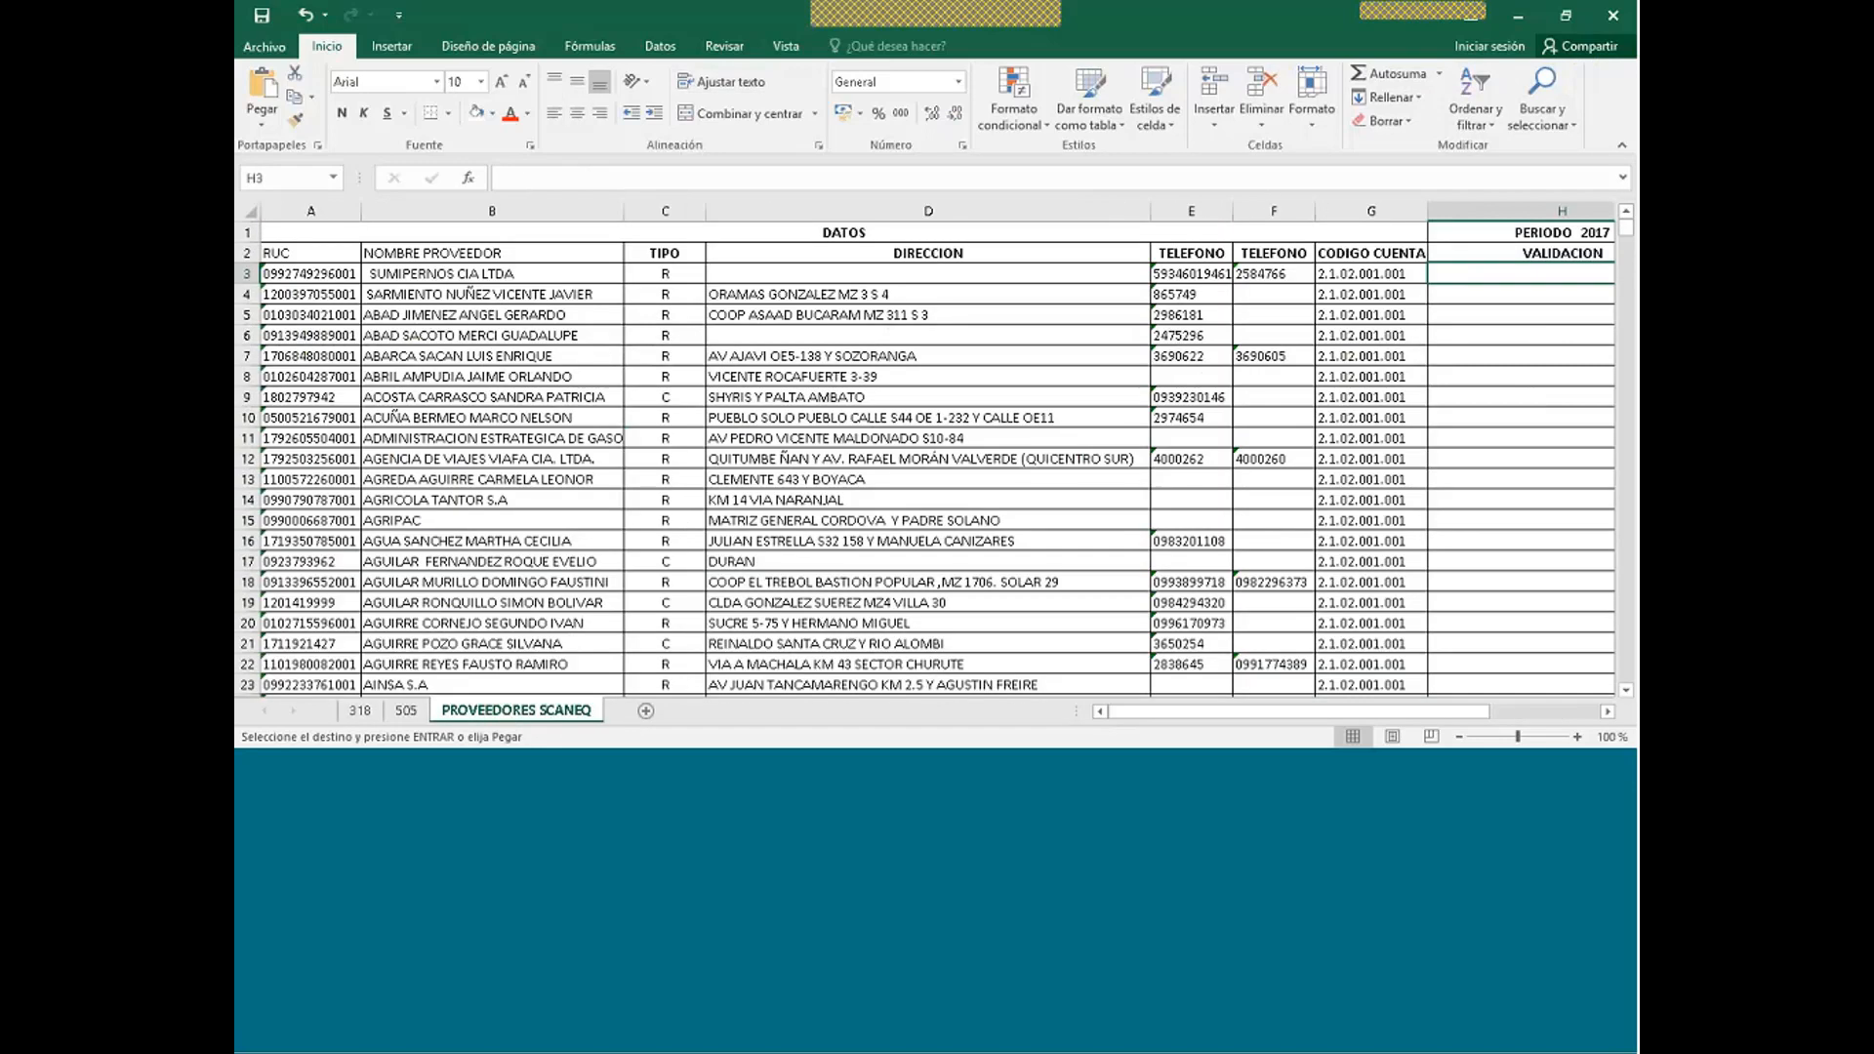
{"action": "left_click", "coordinate": [1608, 712]}
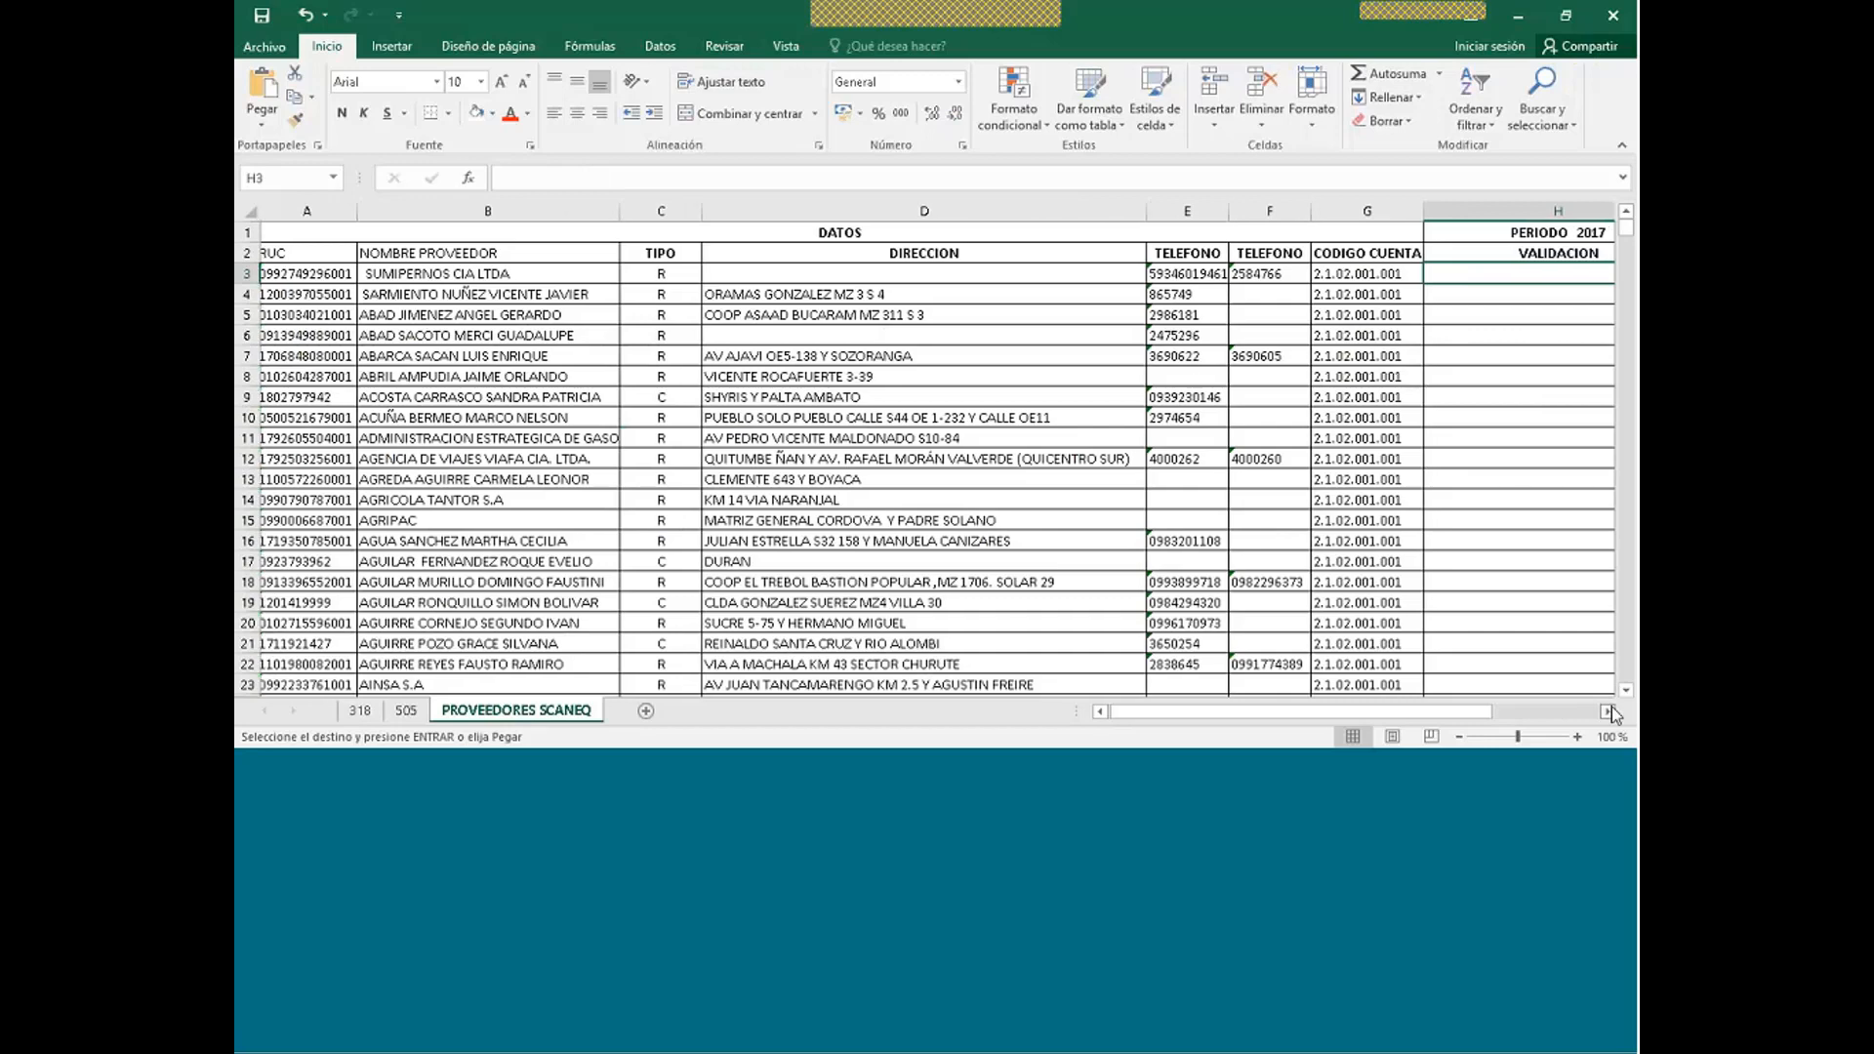
{"action": "left_click", "coordinate": [1610, 713]}
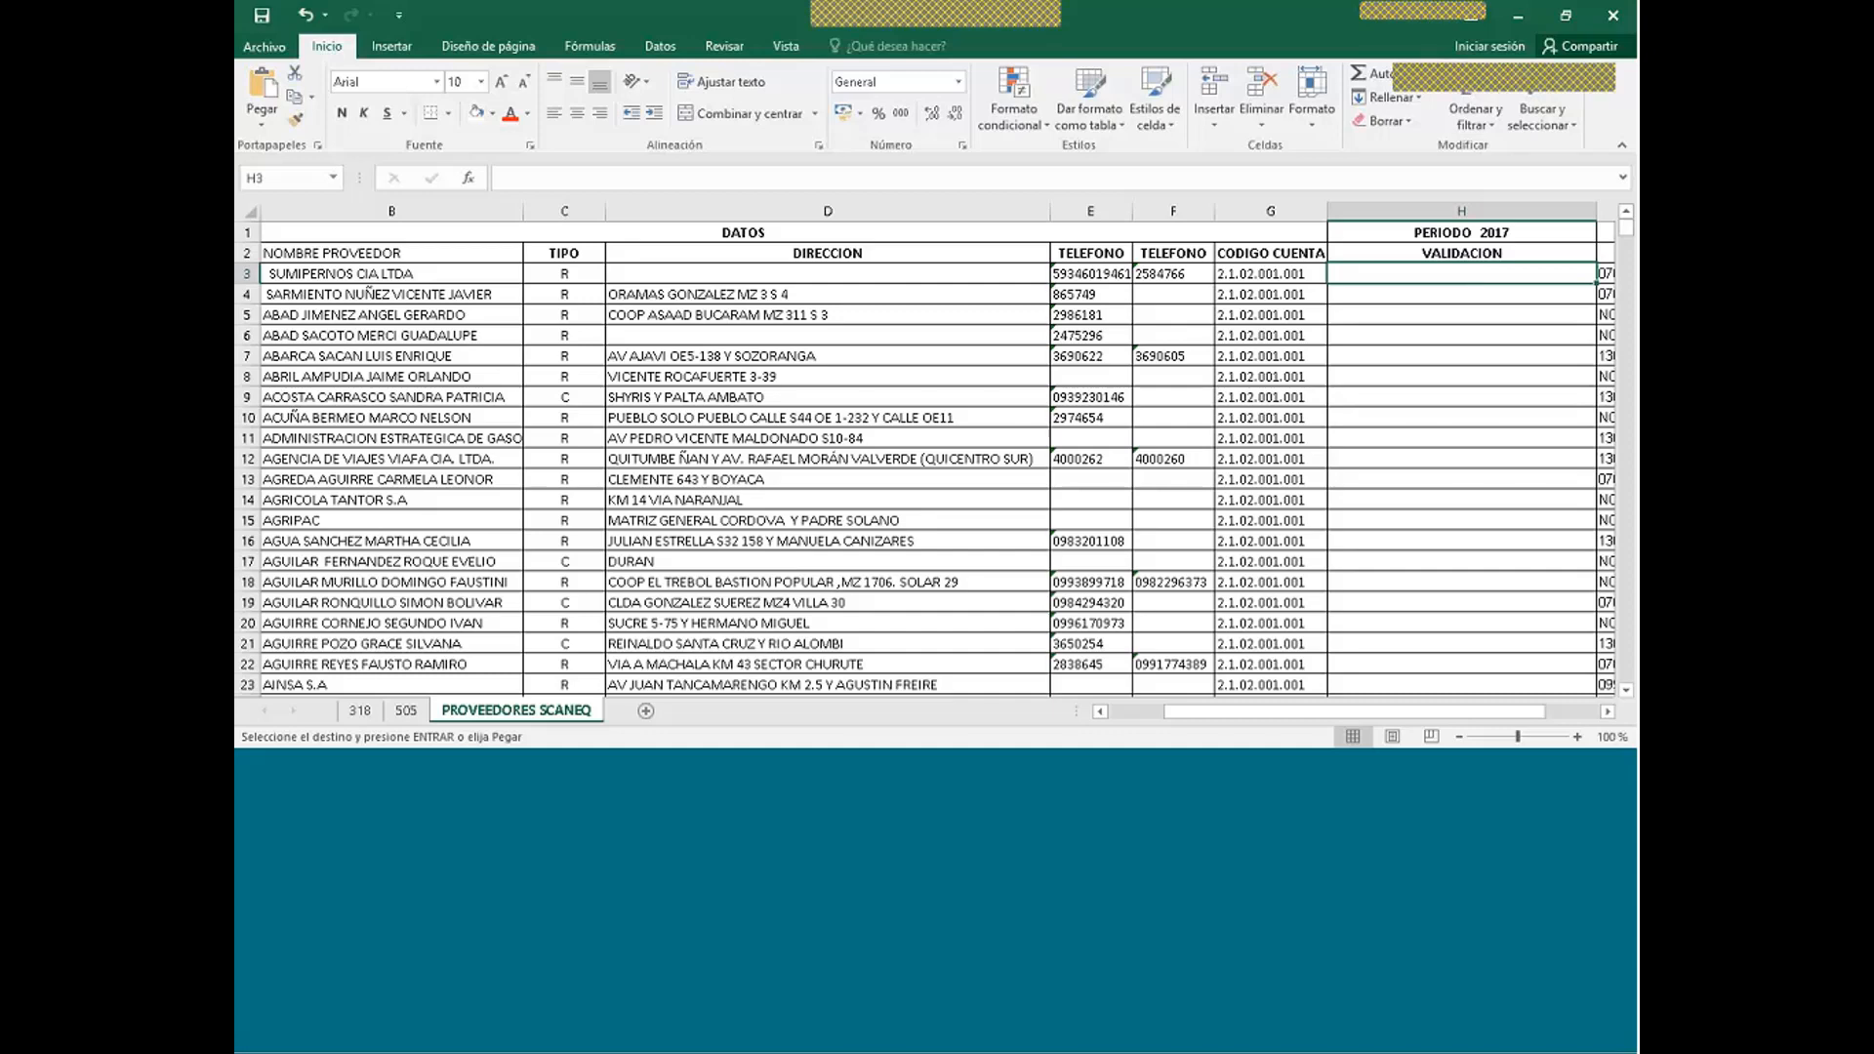
{"action": "scroll", "coordinate": [1461, 335], "scroll_direction": "down", "scroll_amount": 1}
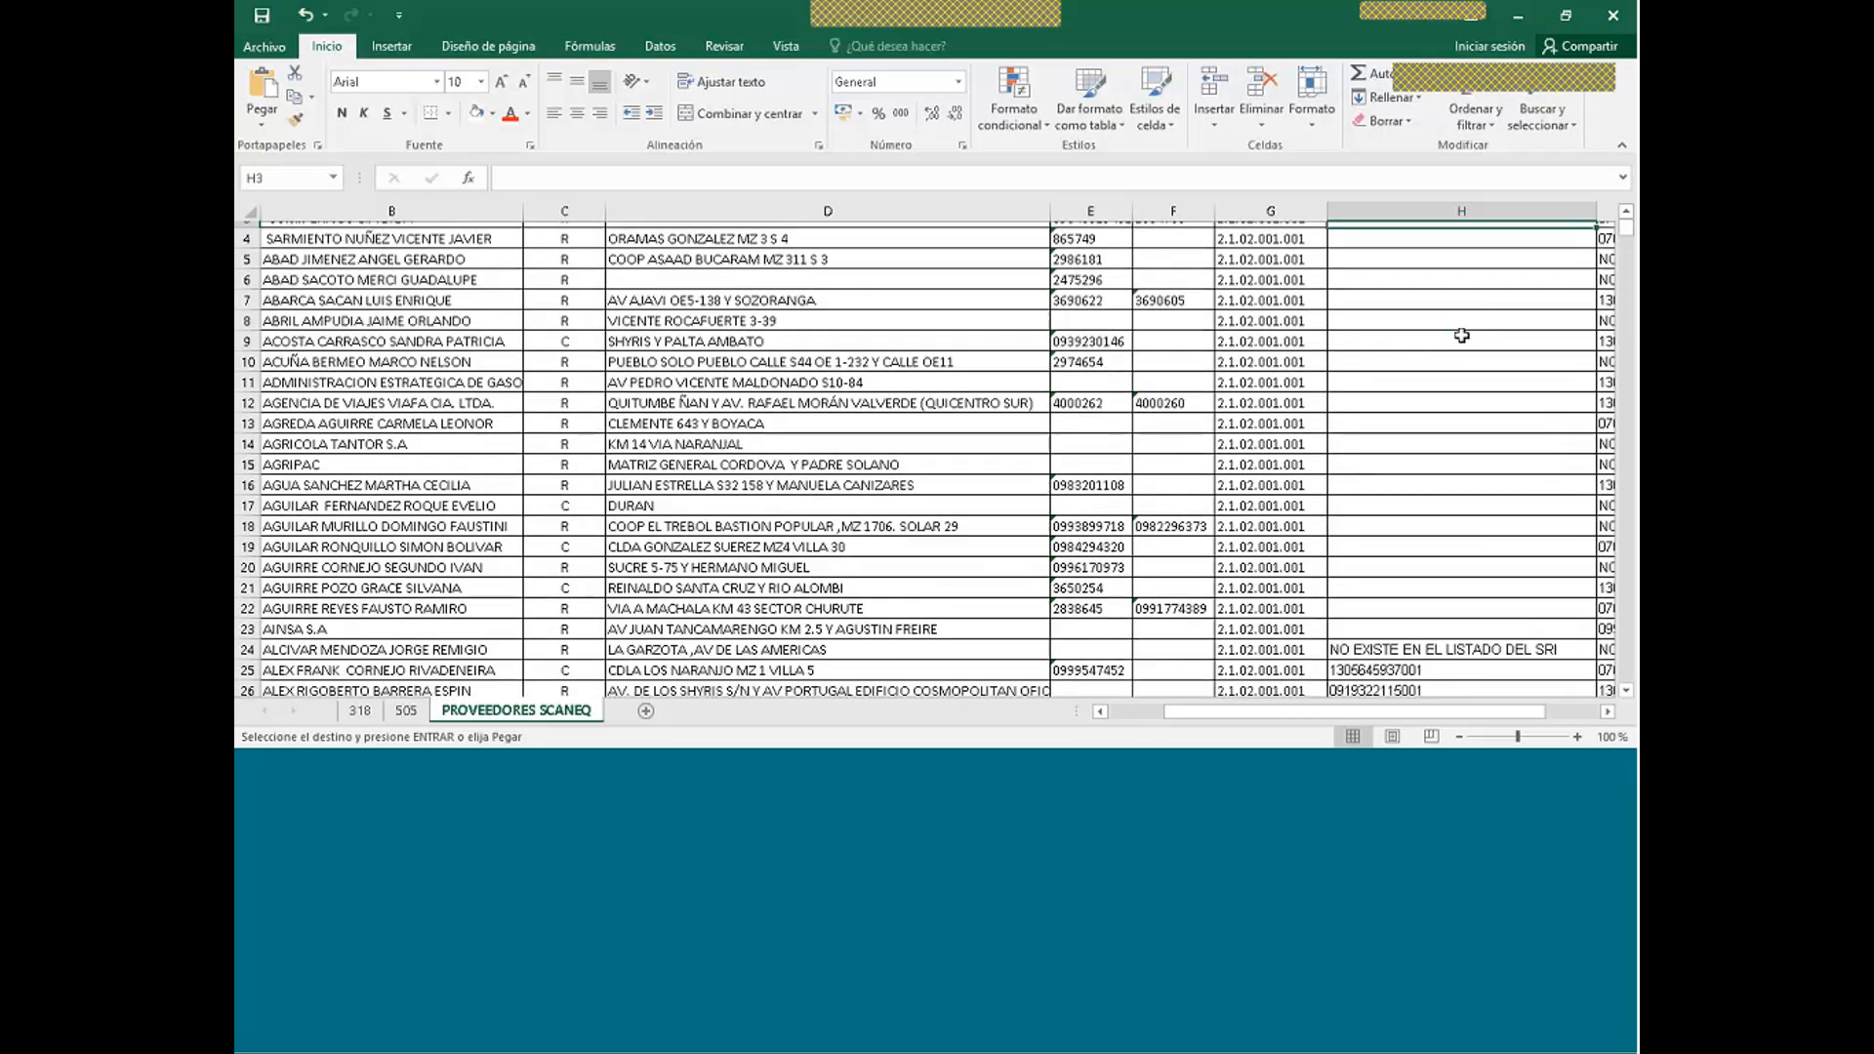
{"action": "left_click", "coordinate": [1446, 643]}
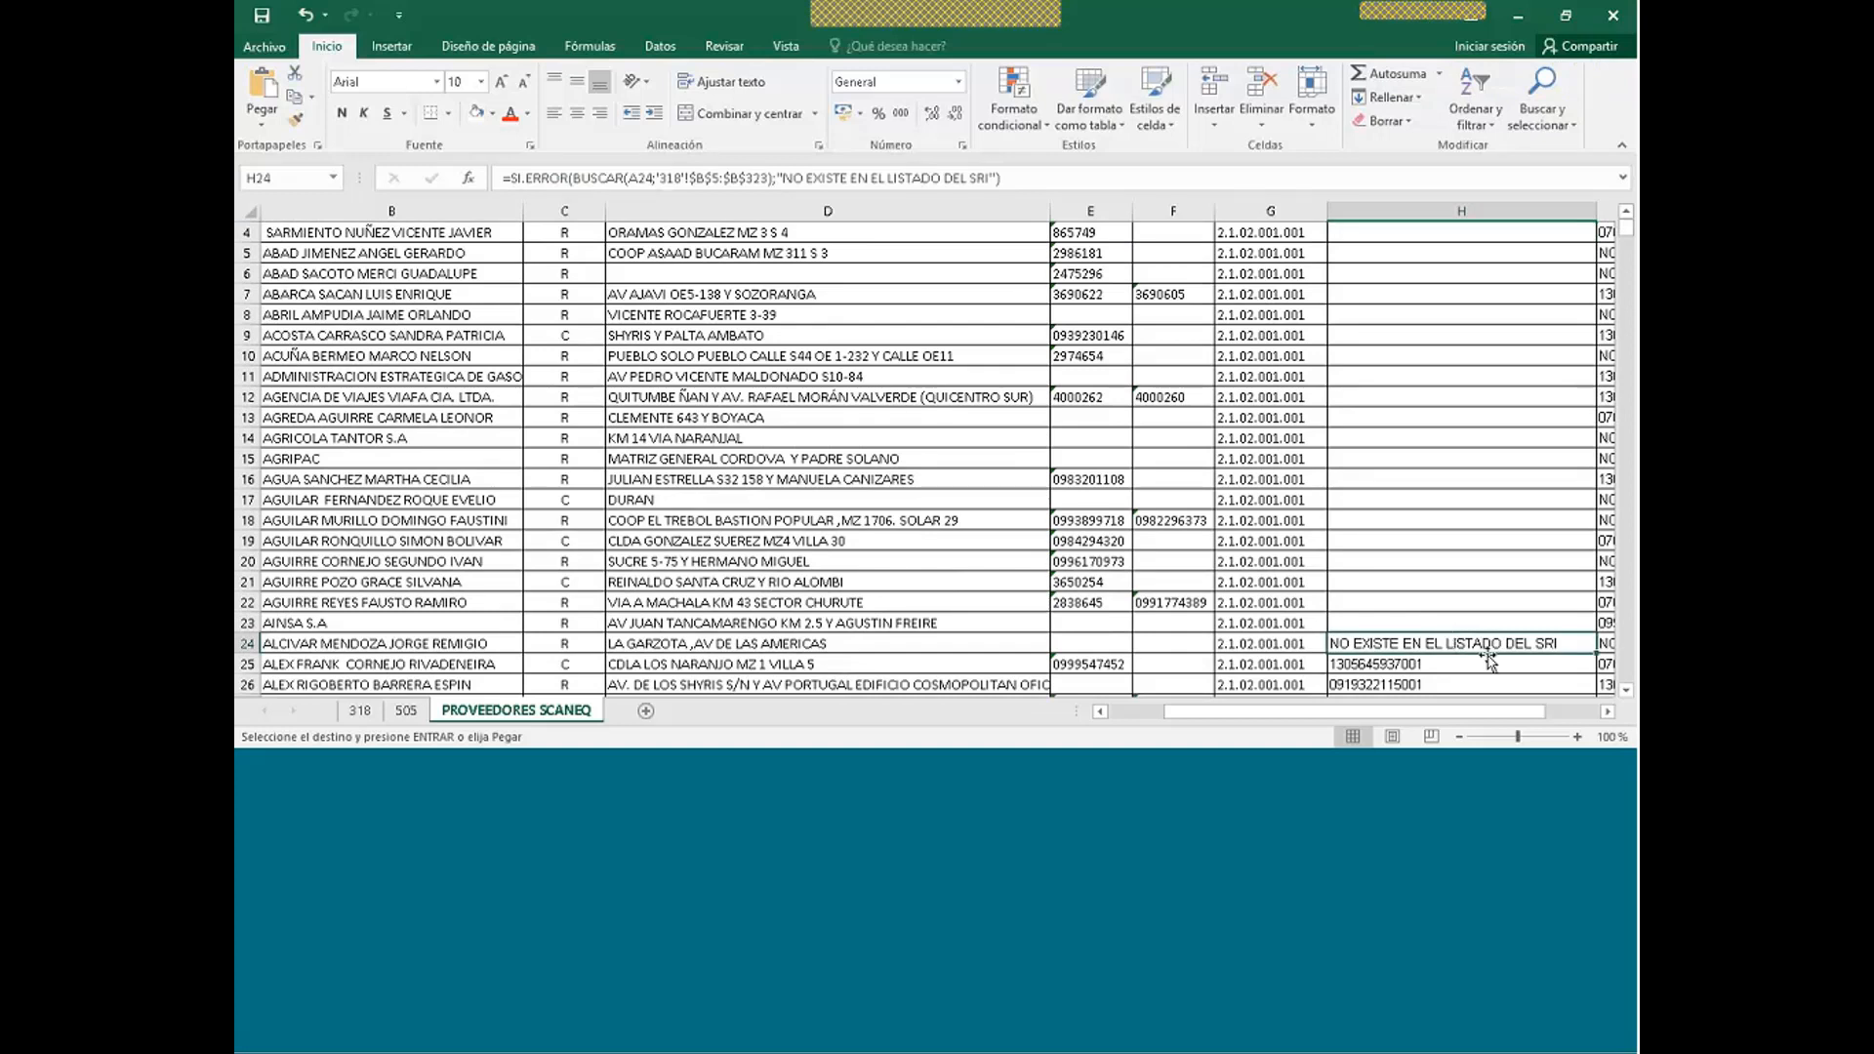
- Fill H24's SI.ERROR(BUSCAR) RUC check up to H3, then review sheets 318 and PROVEEDORES SCANEQ
{"action": "left_click_drag", "start_coordinate": [1589, 639], "coordinate": [1579, 265]}
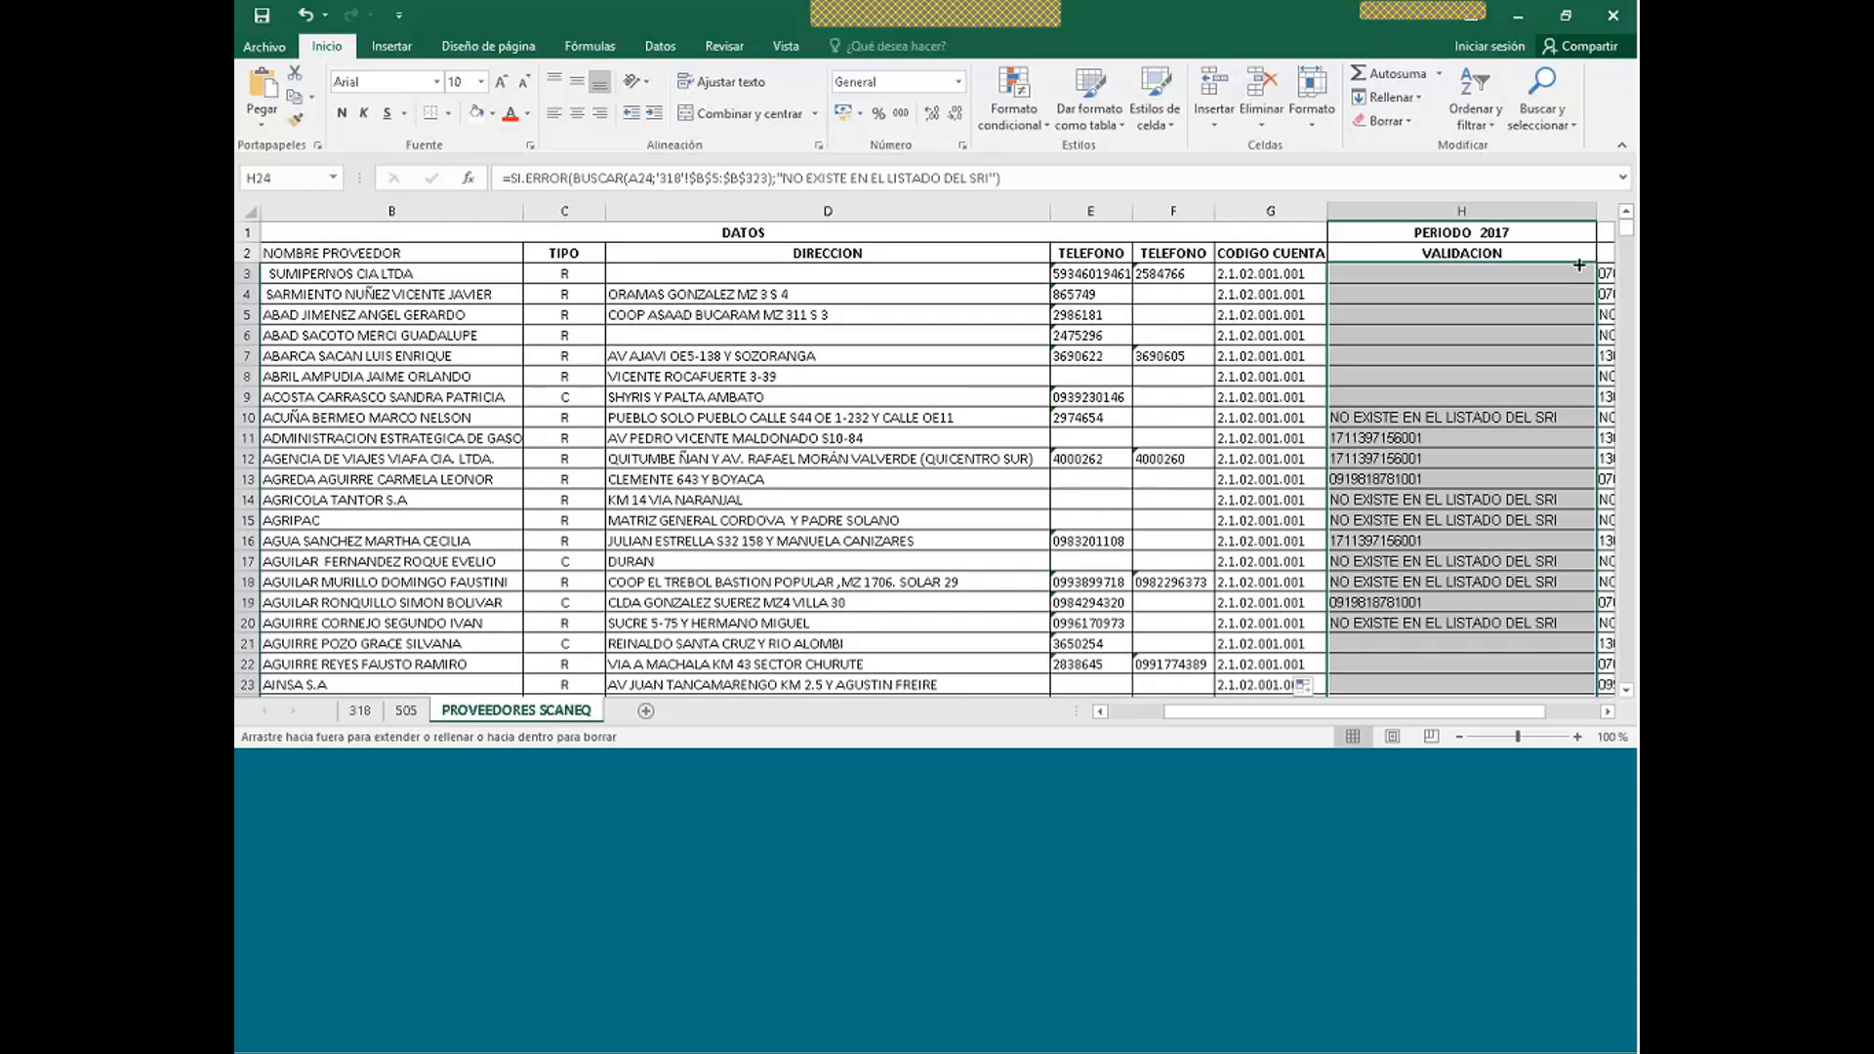
{"action": "left_click", "coordinate": [1442, 274]}
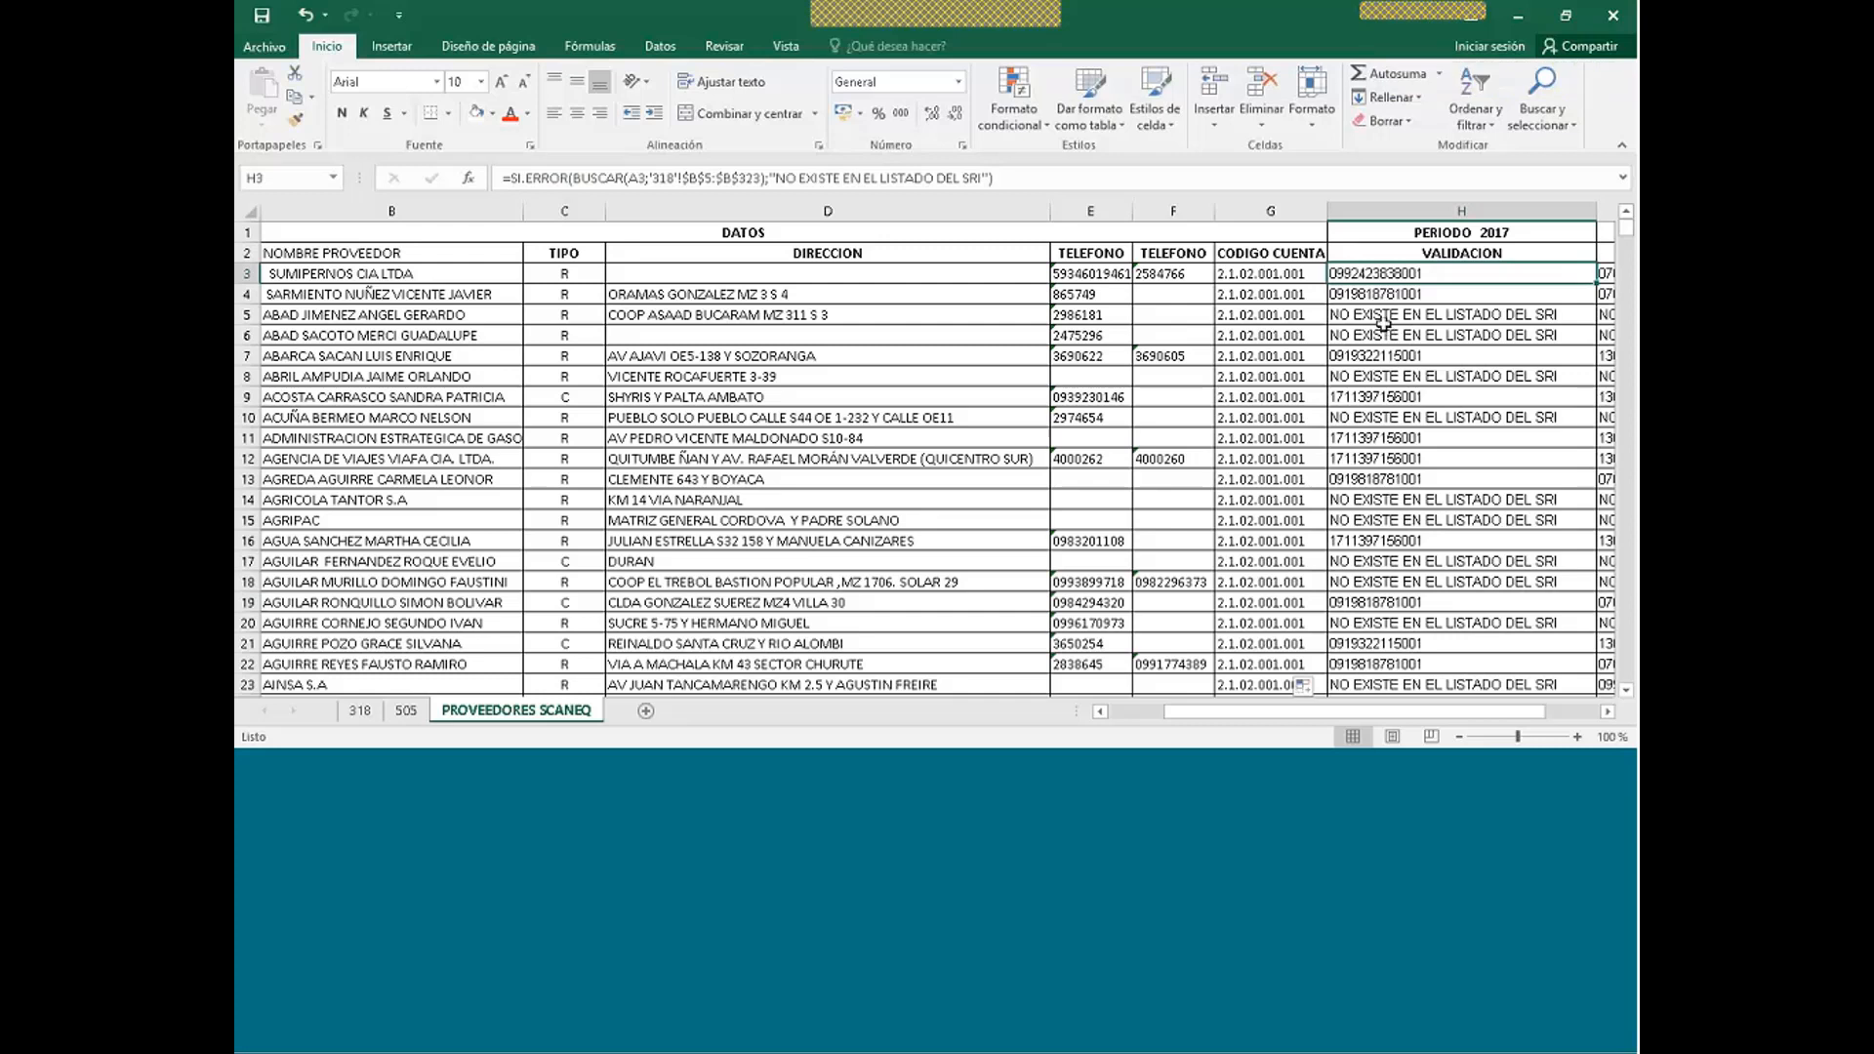
{"action": "left_click", "coordinate": [1099, 711]}
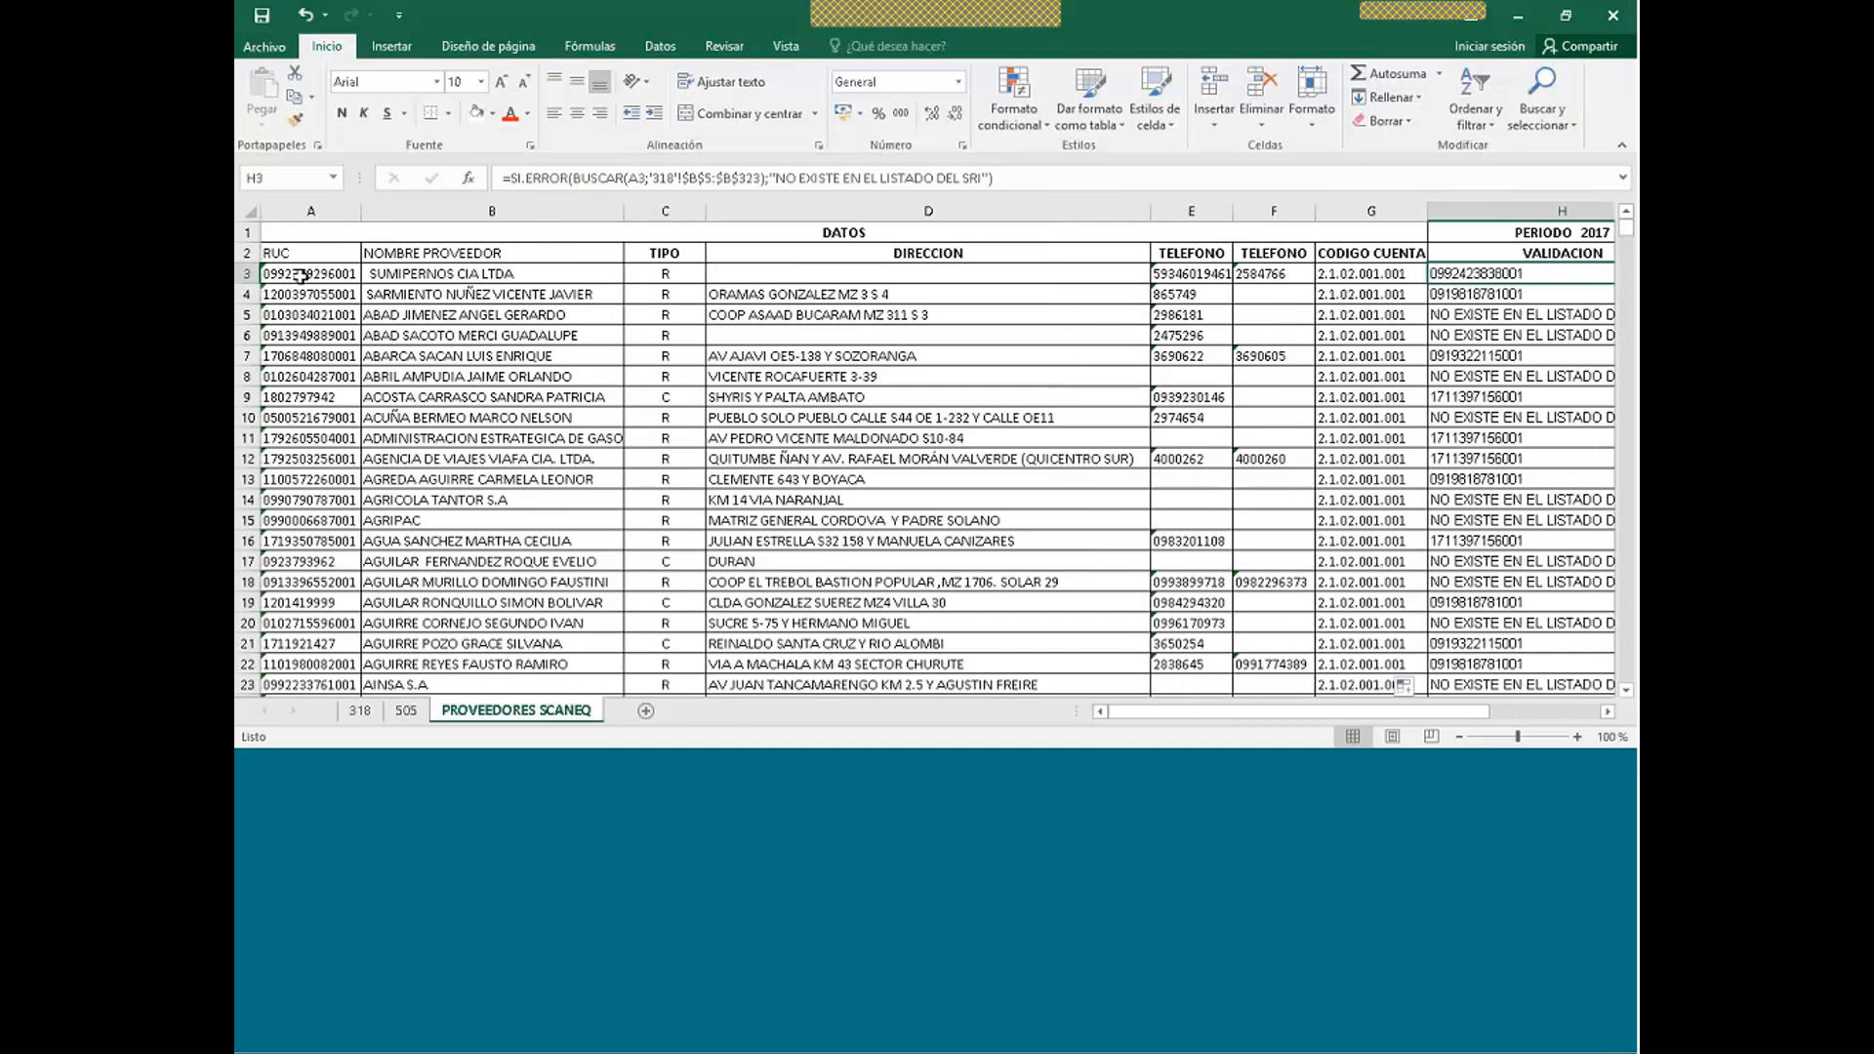
{"action": "left_click", "coordinate": [360, 712]}
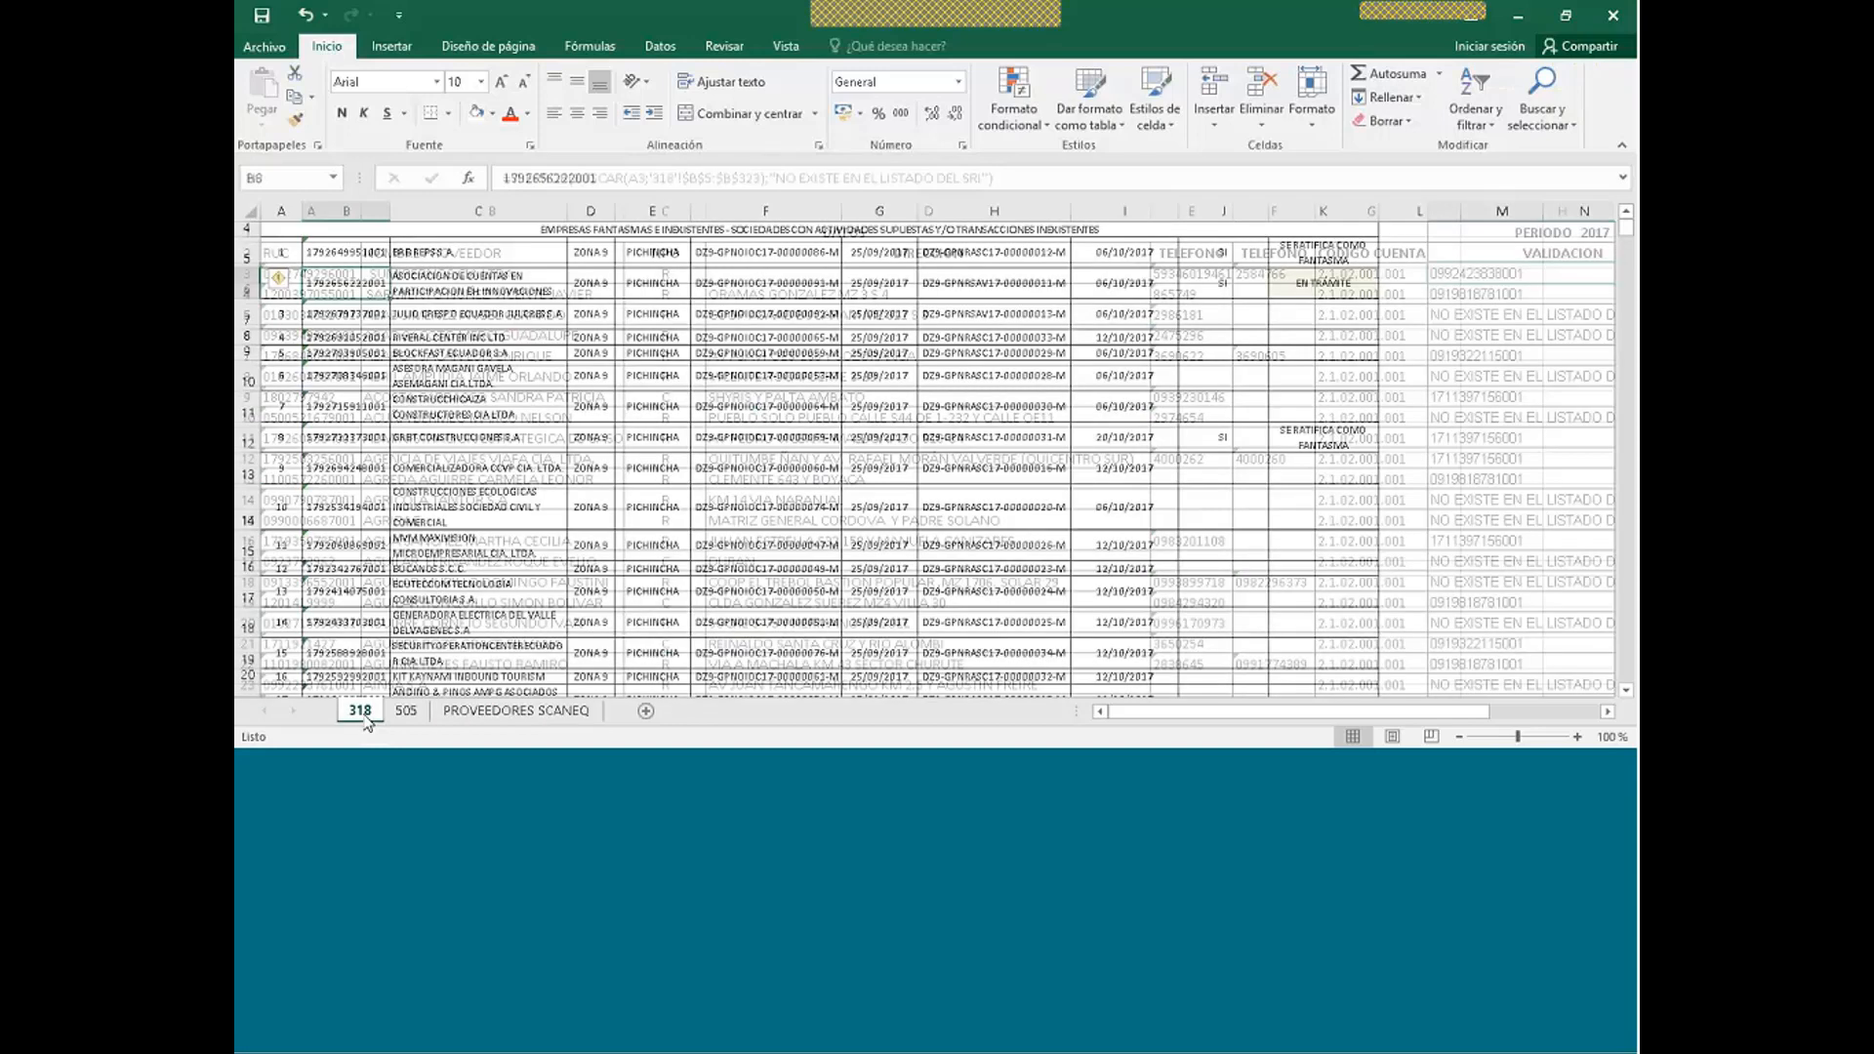
{"action": "left_click", "coordinate": [527, 712]}
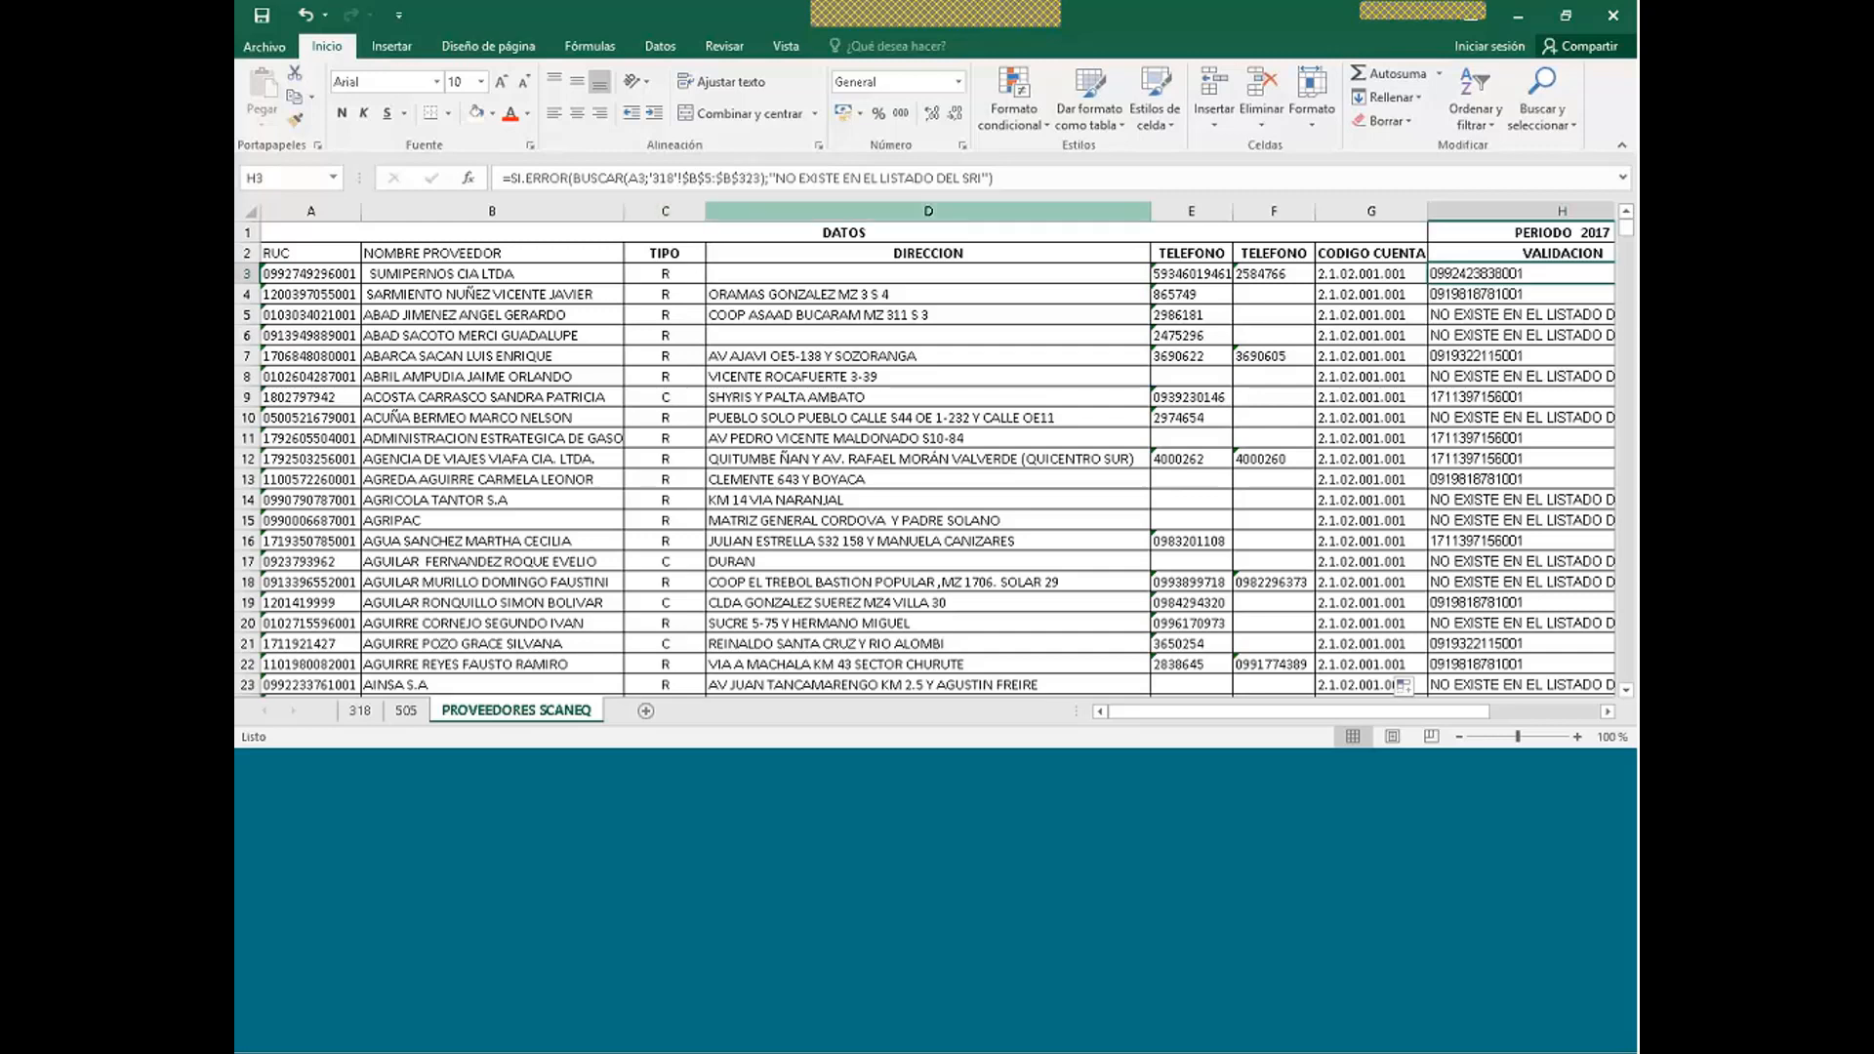
{"action": "left_click", "coordinate": [359, 711]}
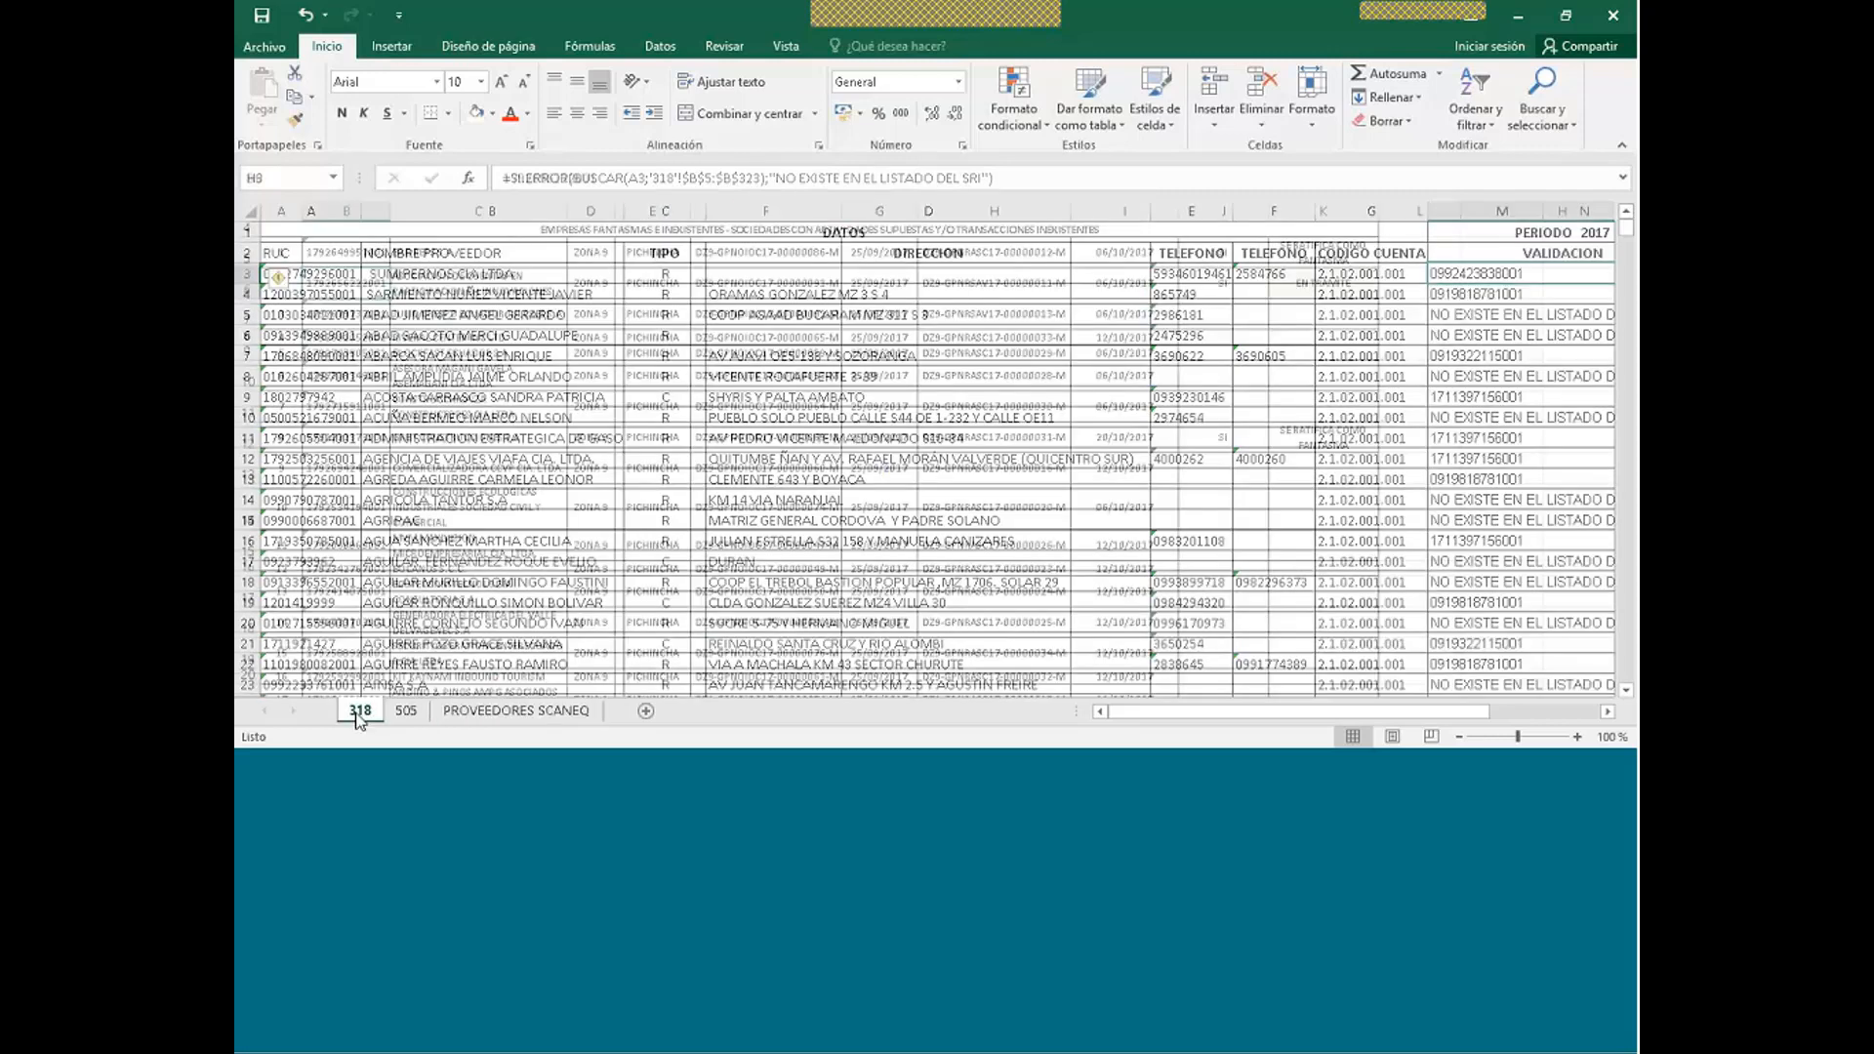
{"action": "left_click", "coordinate": [343, 283]}
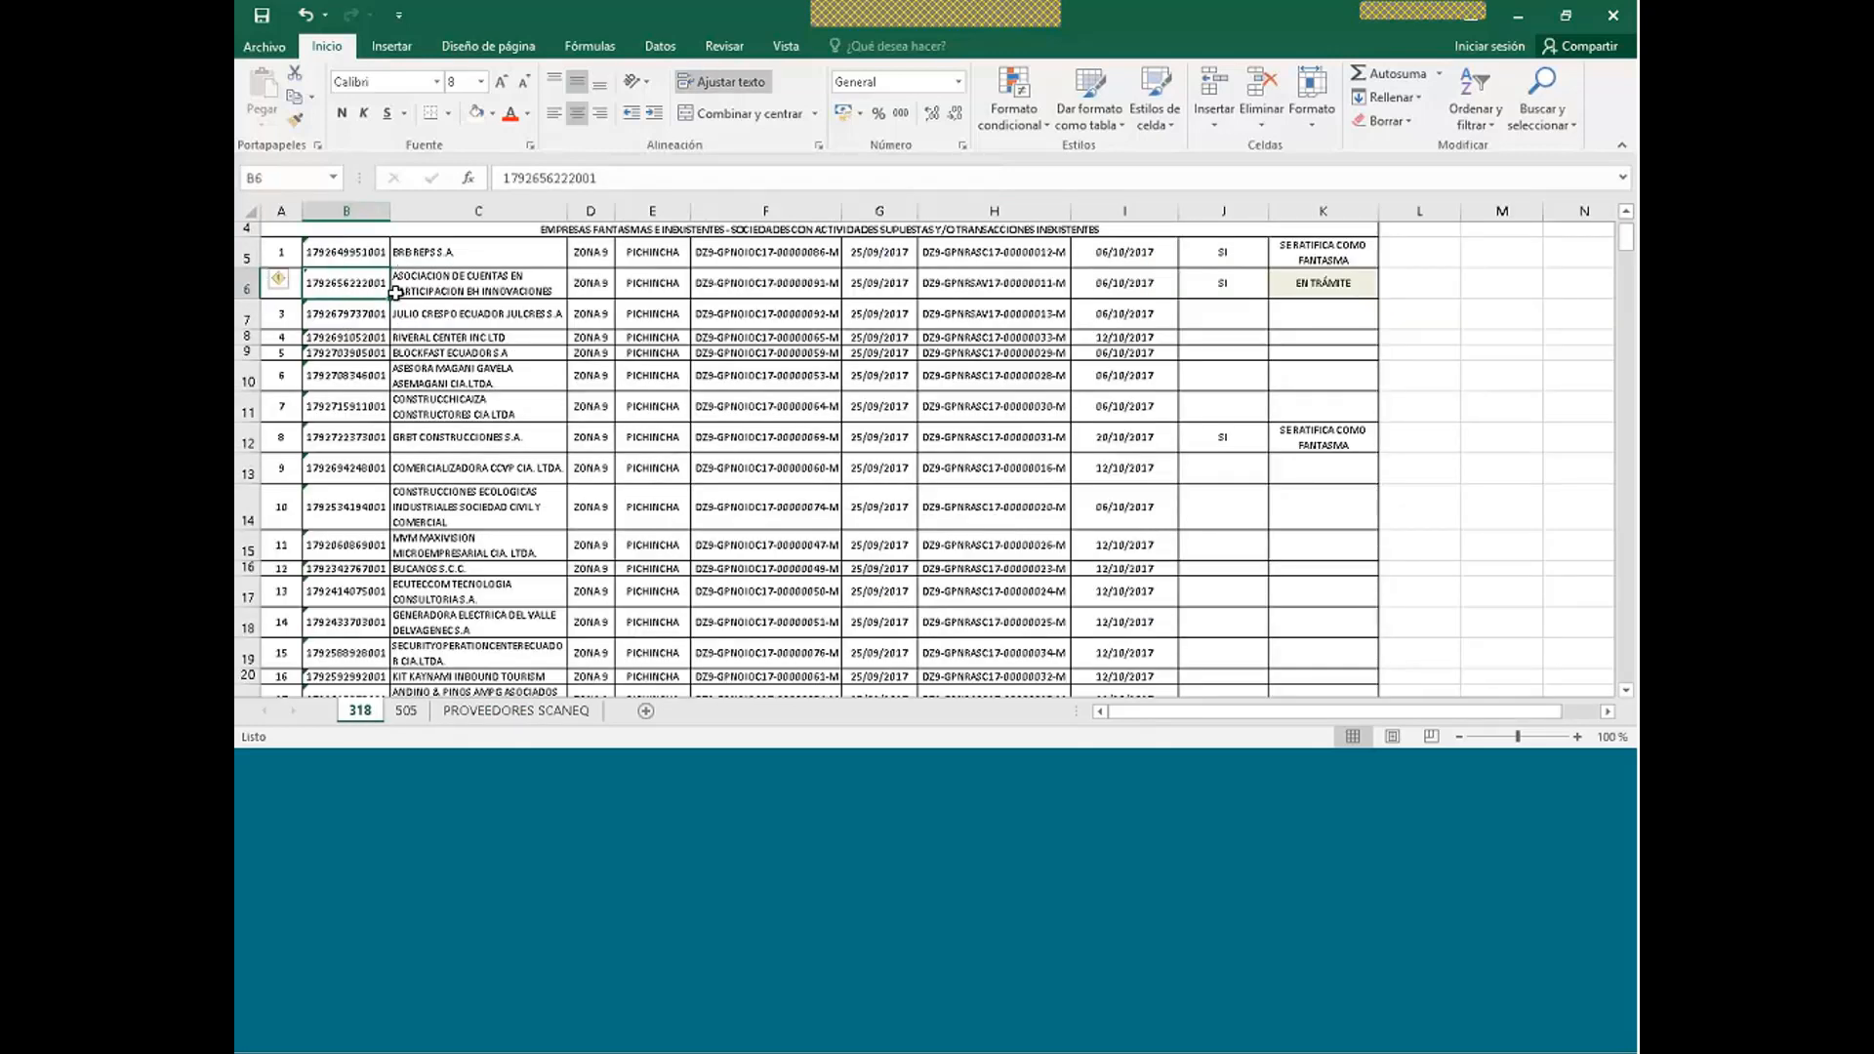
{"action": "left_click", "coordinate": [536, 716]}
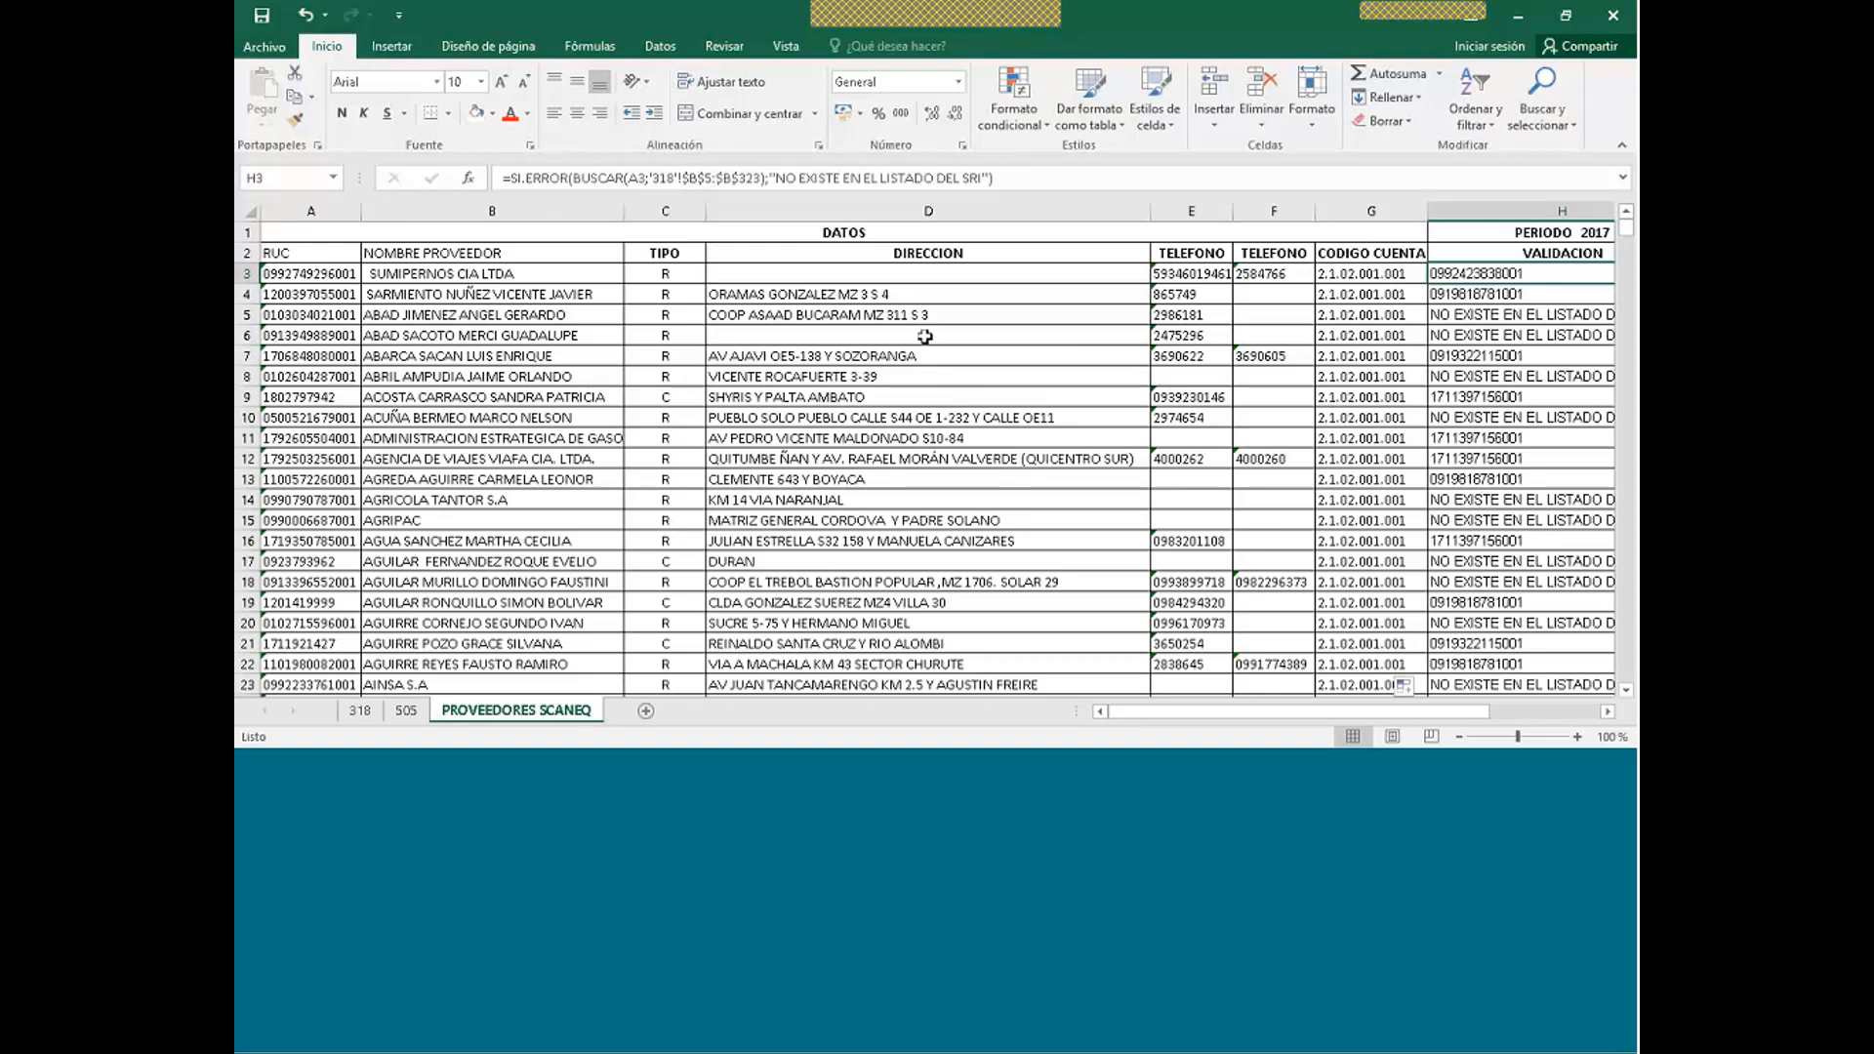
- Strip the SI.ERROR wrapper from H3's formula and fill the plain BUSCAR down to H5
{"action": "left_click", "coordinate": [574, 177]}
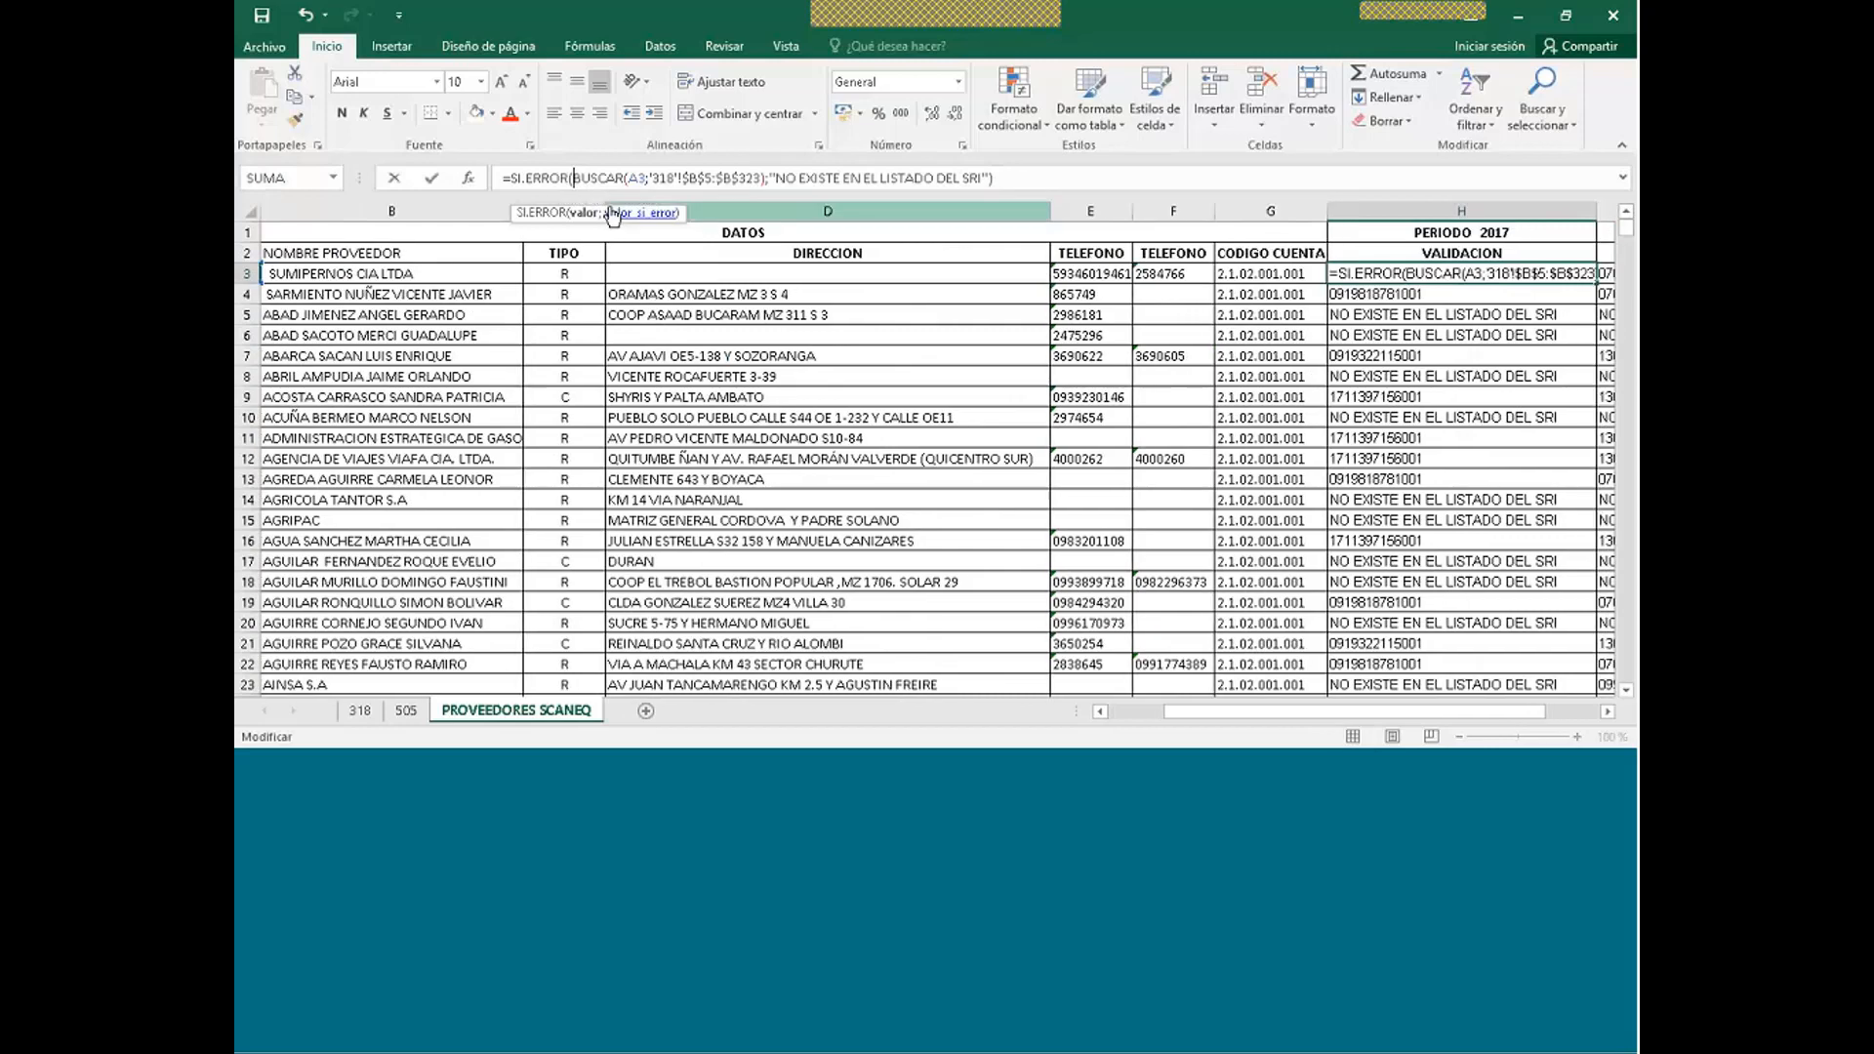
{"action": "key", "text": "BackSpace"}
{"action": "key", "text": "BackSpace"}
{"action": "key", "text": "BackSpace"}
{"action": "key", "text": "BackSpace"}
{"action": "key", "text": "BackSpace"}
{"action": "key", "text": "BackSpace"}
{"action": "key", "text": "BackSpace"}
{"action": "key", "text": "BackSpace"}
{"action": "key", "text": "BackSpace"}
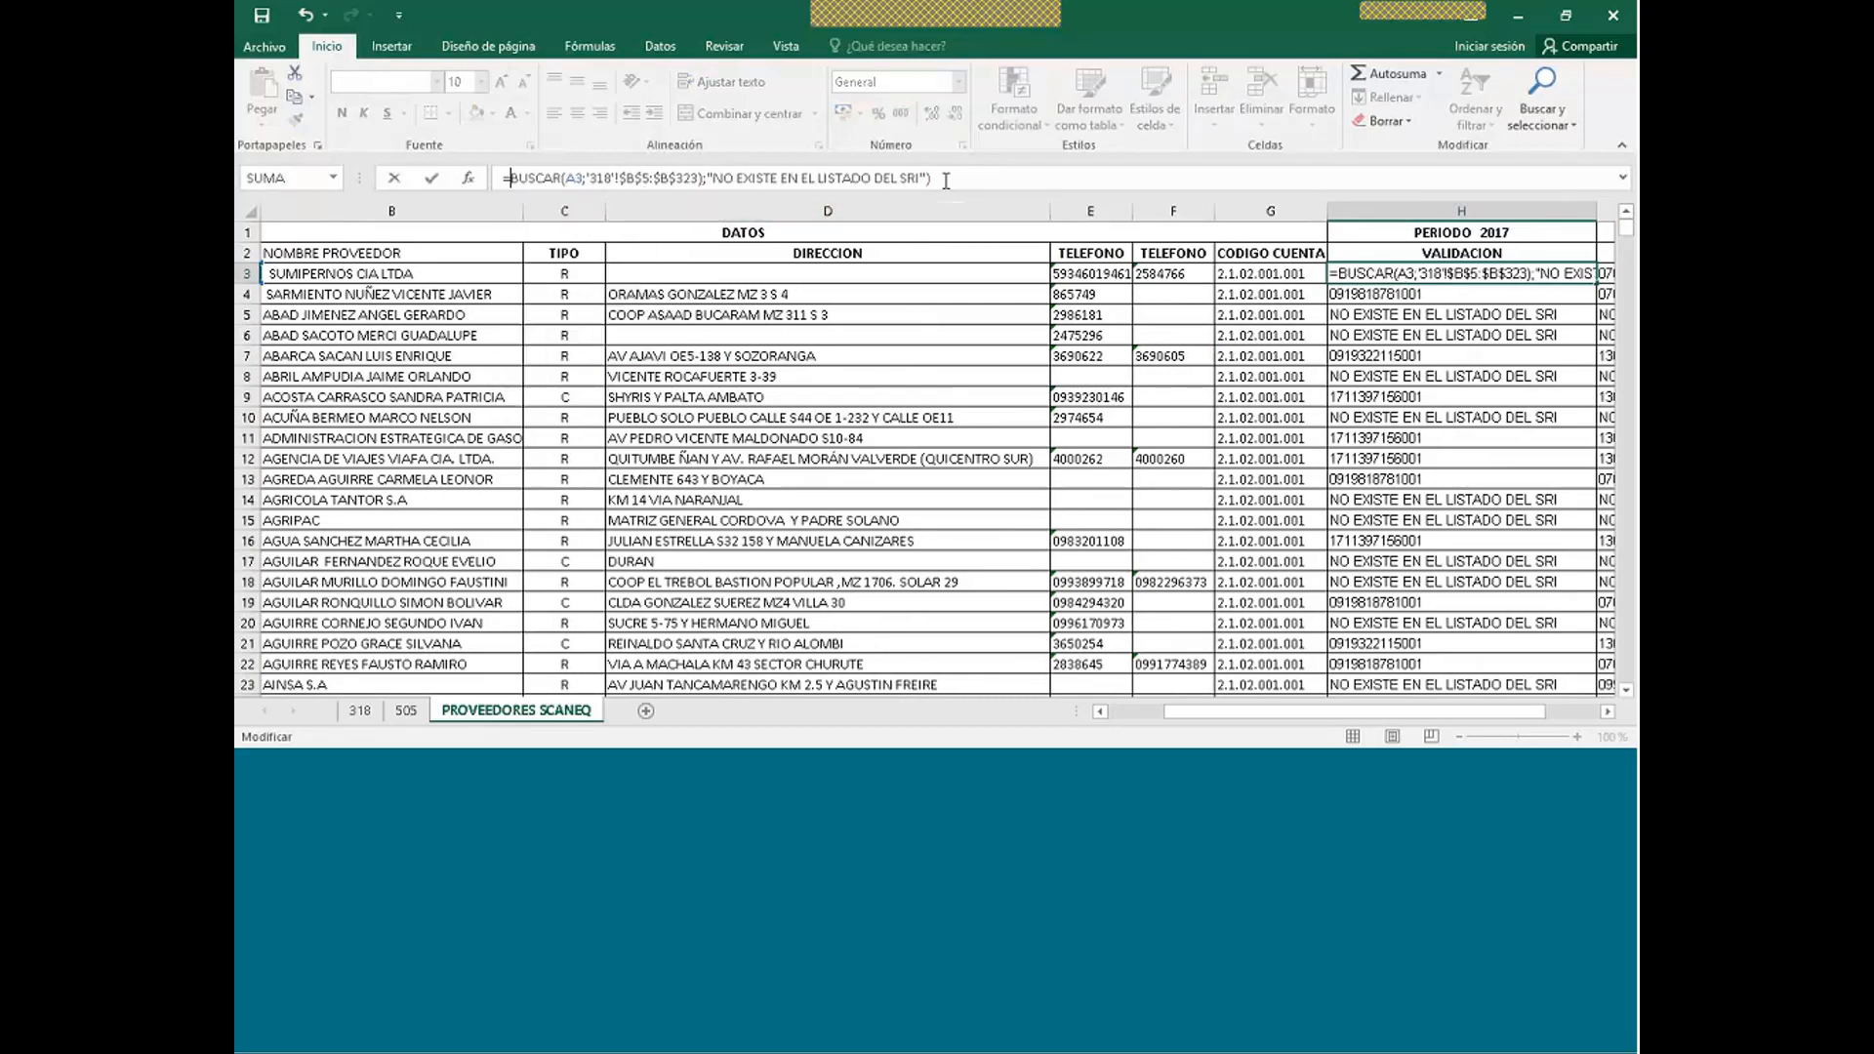
{"action": "key", "text": "End"}
{"action": "key", "text": "BackSpace"}
{"action": "key", "text": "BackSpace"}
{"action": "key", "text": "BackSpace"}
{"action": "key", "text": "BackSpace"}
{"action": "key", "text": "BackSpace"}
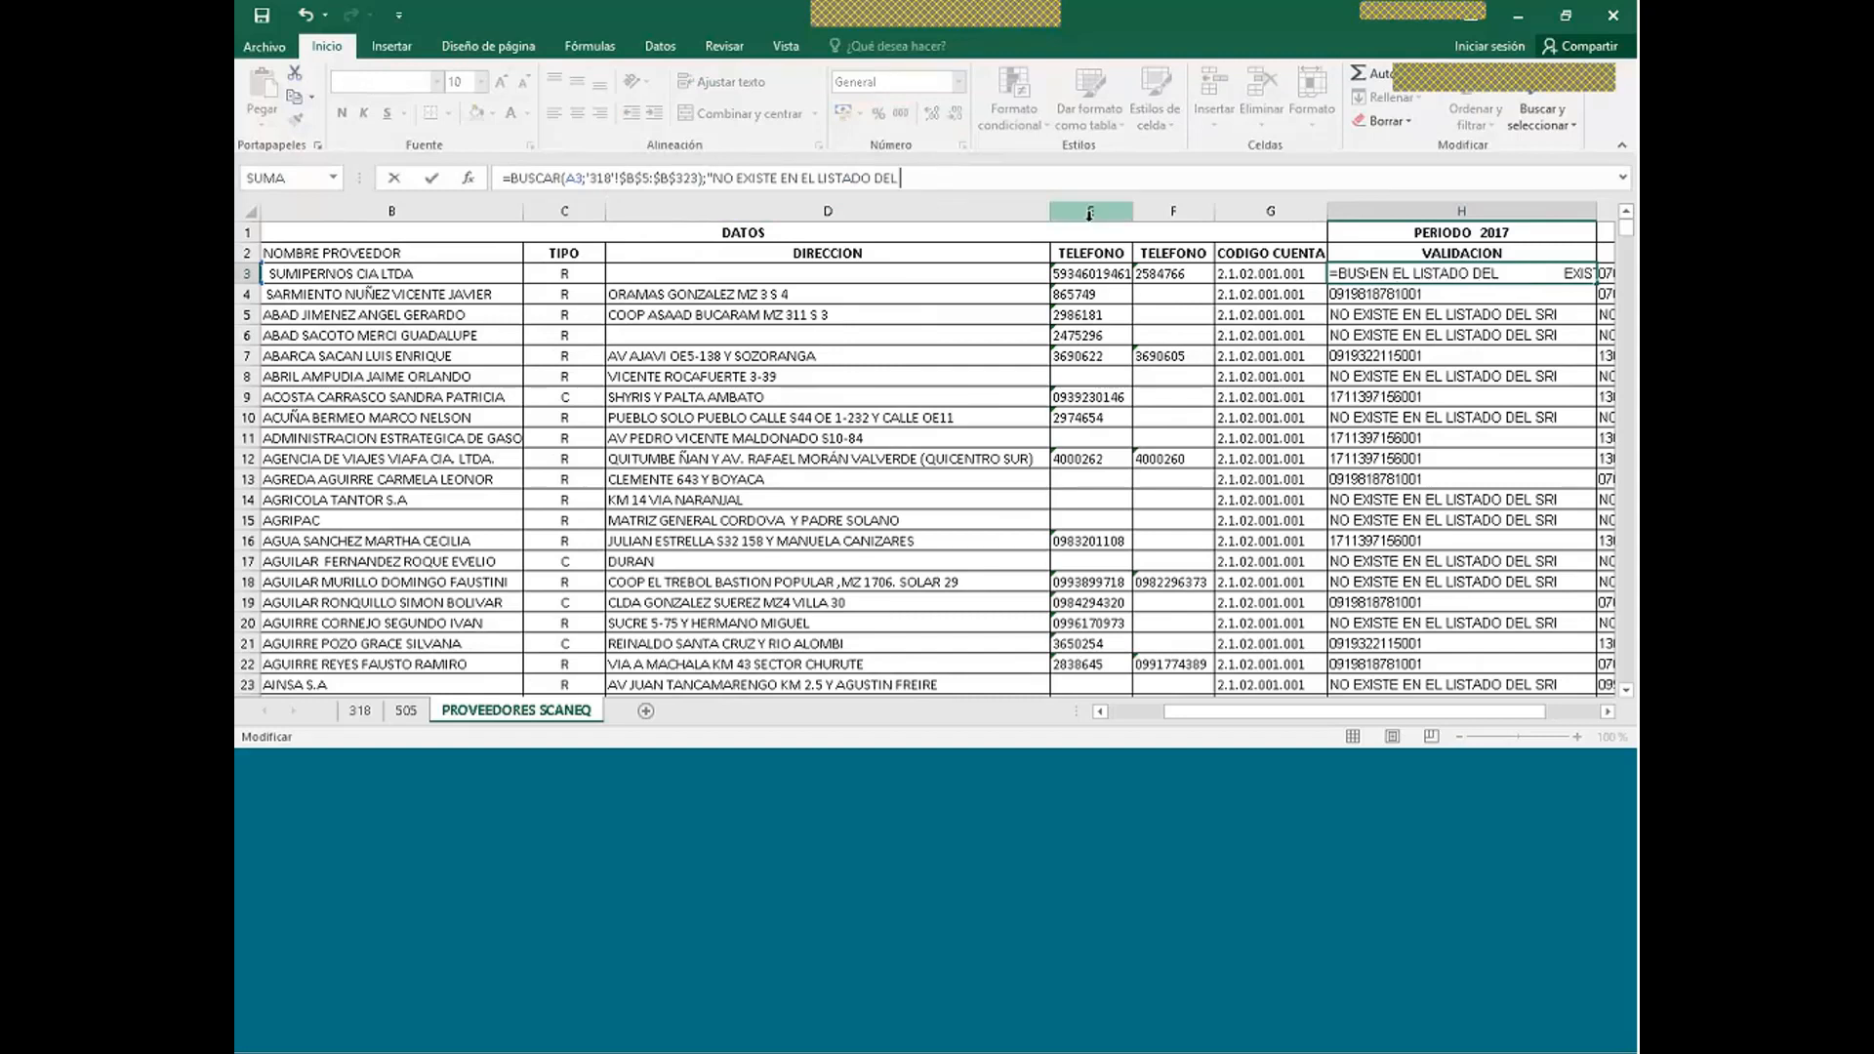
{"action": "key", "text": "BackSpace"}
{"action": "key", "text": "BackSpace"}
{"action": "key", "text": "BackSpace"}
{"action": "key", "text": "BackSpace"}
{"action": "key", "text": "BackSpace"}
{"action": "key", "text": "BackSpace"}
{"action": "key", "text": "BackSpace"}
{"action": "key", "text": "BackSpace"}
{"action": "key", "text": "BackSpace"}
{"action": "key", "text": "BackSpace"}
{"action": "key", "text": "BackSpace"}
{"action": "key", "text": "BackSpace"}
{"action": "key", "text": "BackSpace"}
{"action": "key", "text": "BackSpace"}
{"action": "key", "text": "BackSpace"}
{"action": "key", "text": "BackSpace"}
{"action": "key", "text": "BackSpace"}
{"action": "key", "text": "BackSpace"}
{"action": "key", "text": "BackSpace"}
{"action": "key", "text": "BackSpace"}
{"action": "key", "text": "BackSpace"}
{"action": "key", "text": "BackSpace"}
{"action": "key", "text": "BackSpace"}
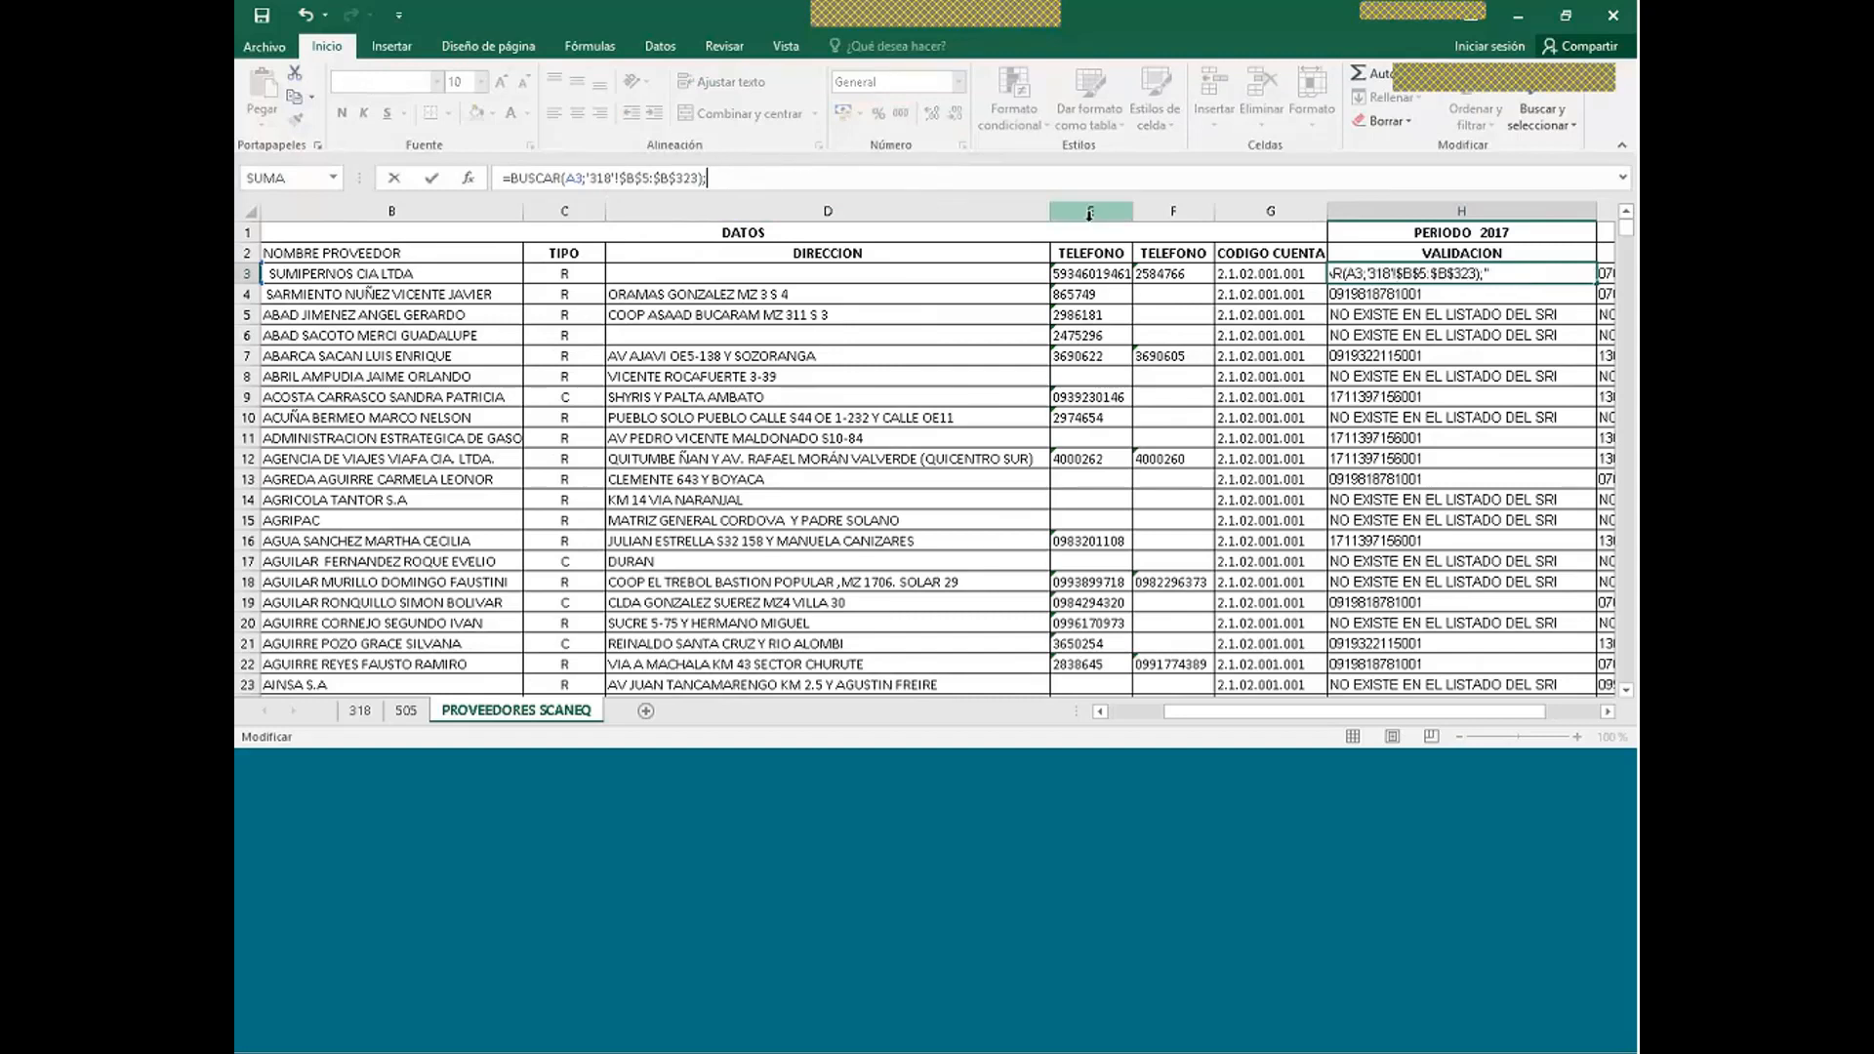
{"action": "key", "text": "BackSpace"}
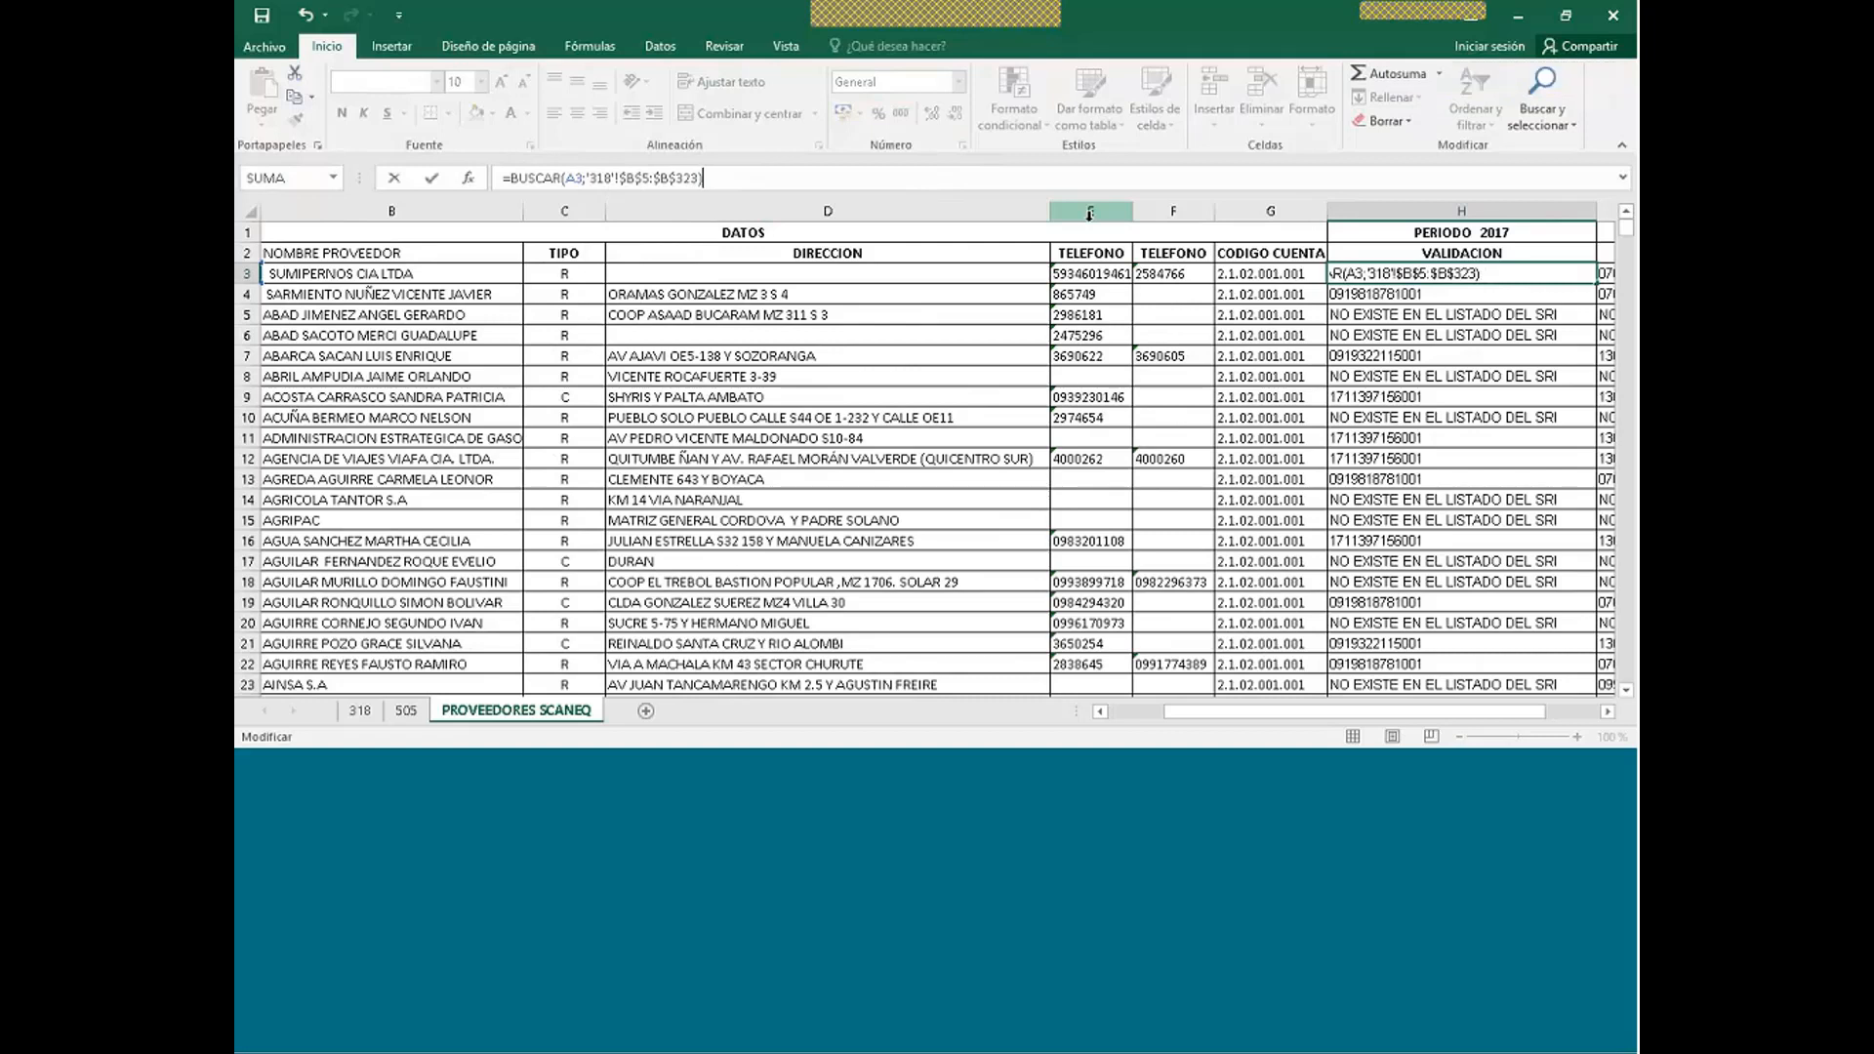
{"action": "key", "text": "Return"}
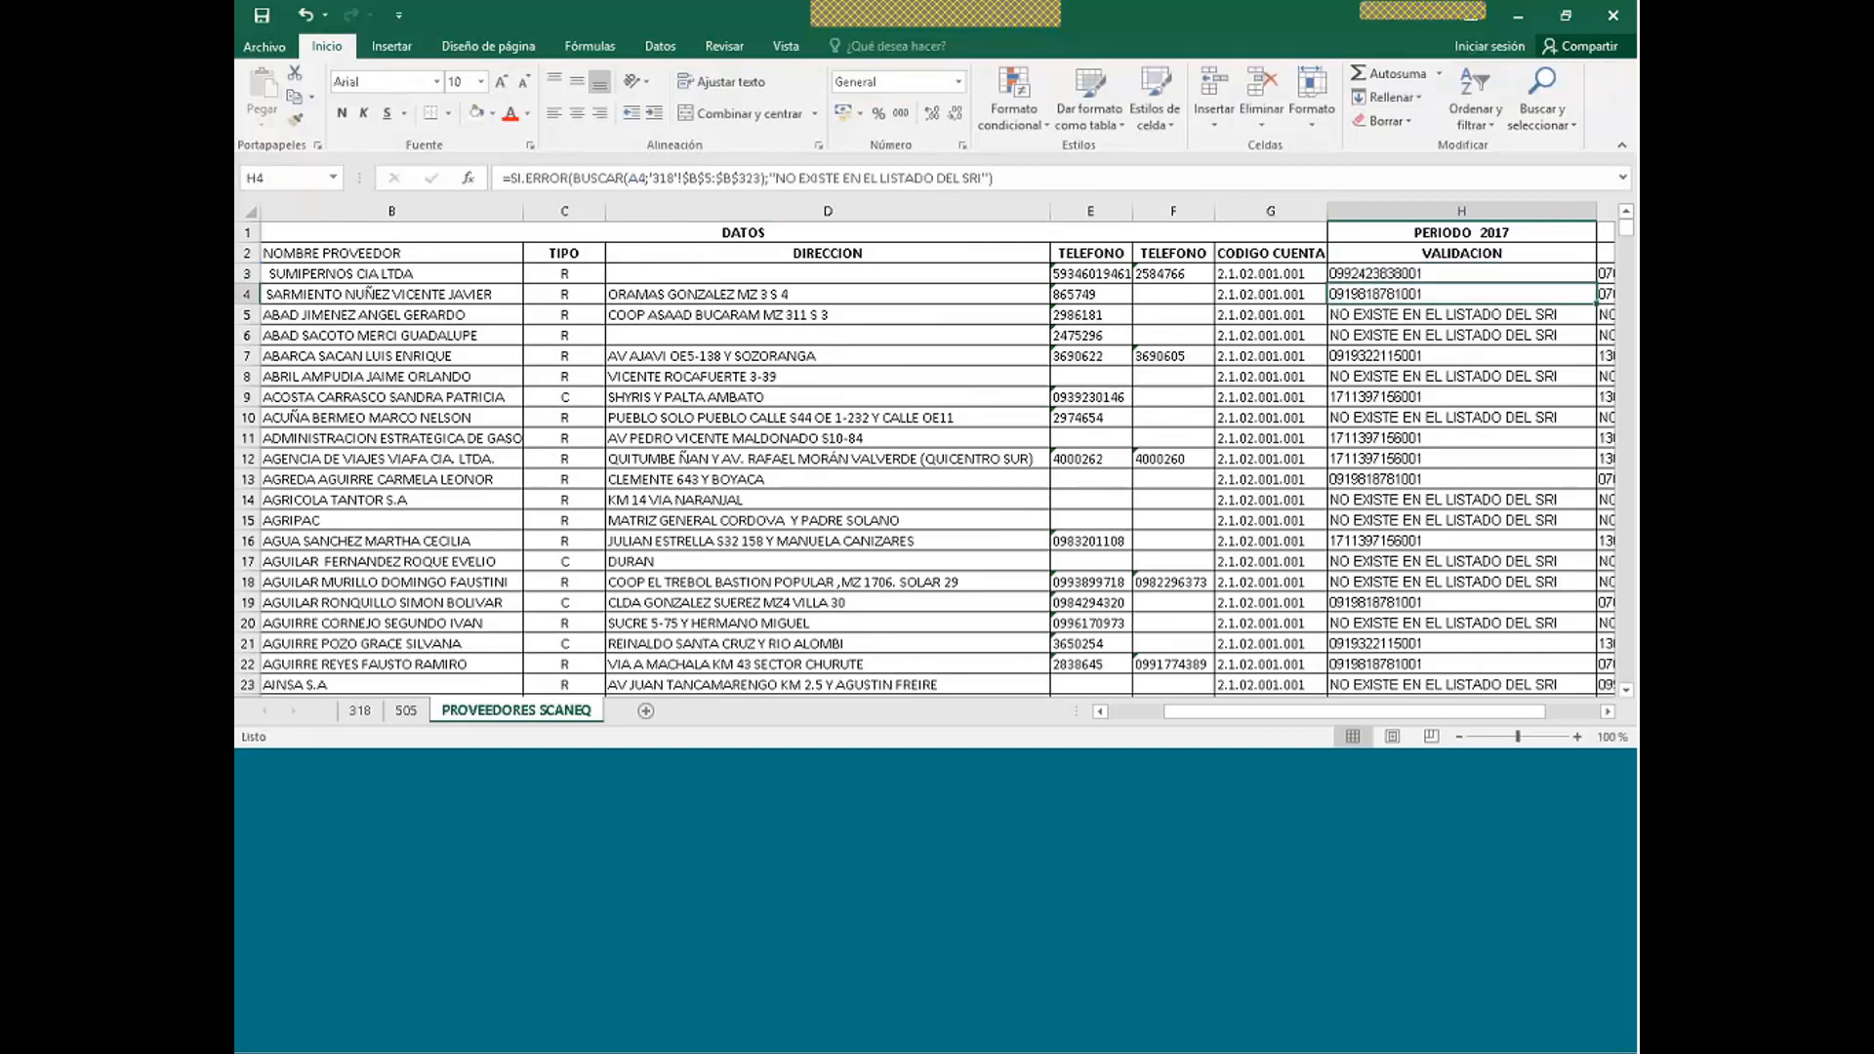
{"action": "left_click", "coordinate": [1444, 278]}
{"action": "left_click_drag", "start_coordinate": [1596, 283], "coordinate": [1594, 330]}
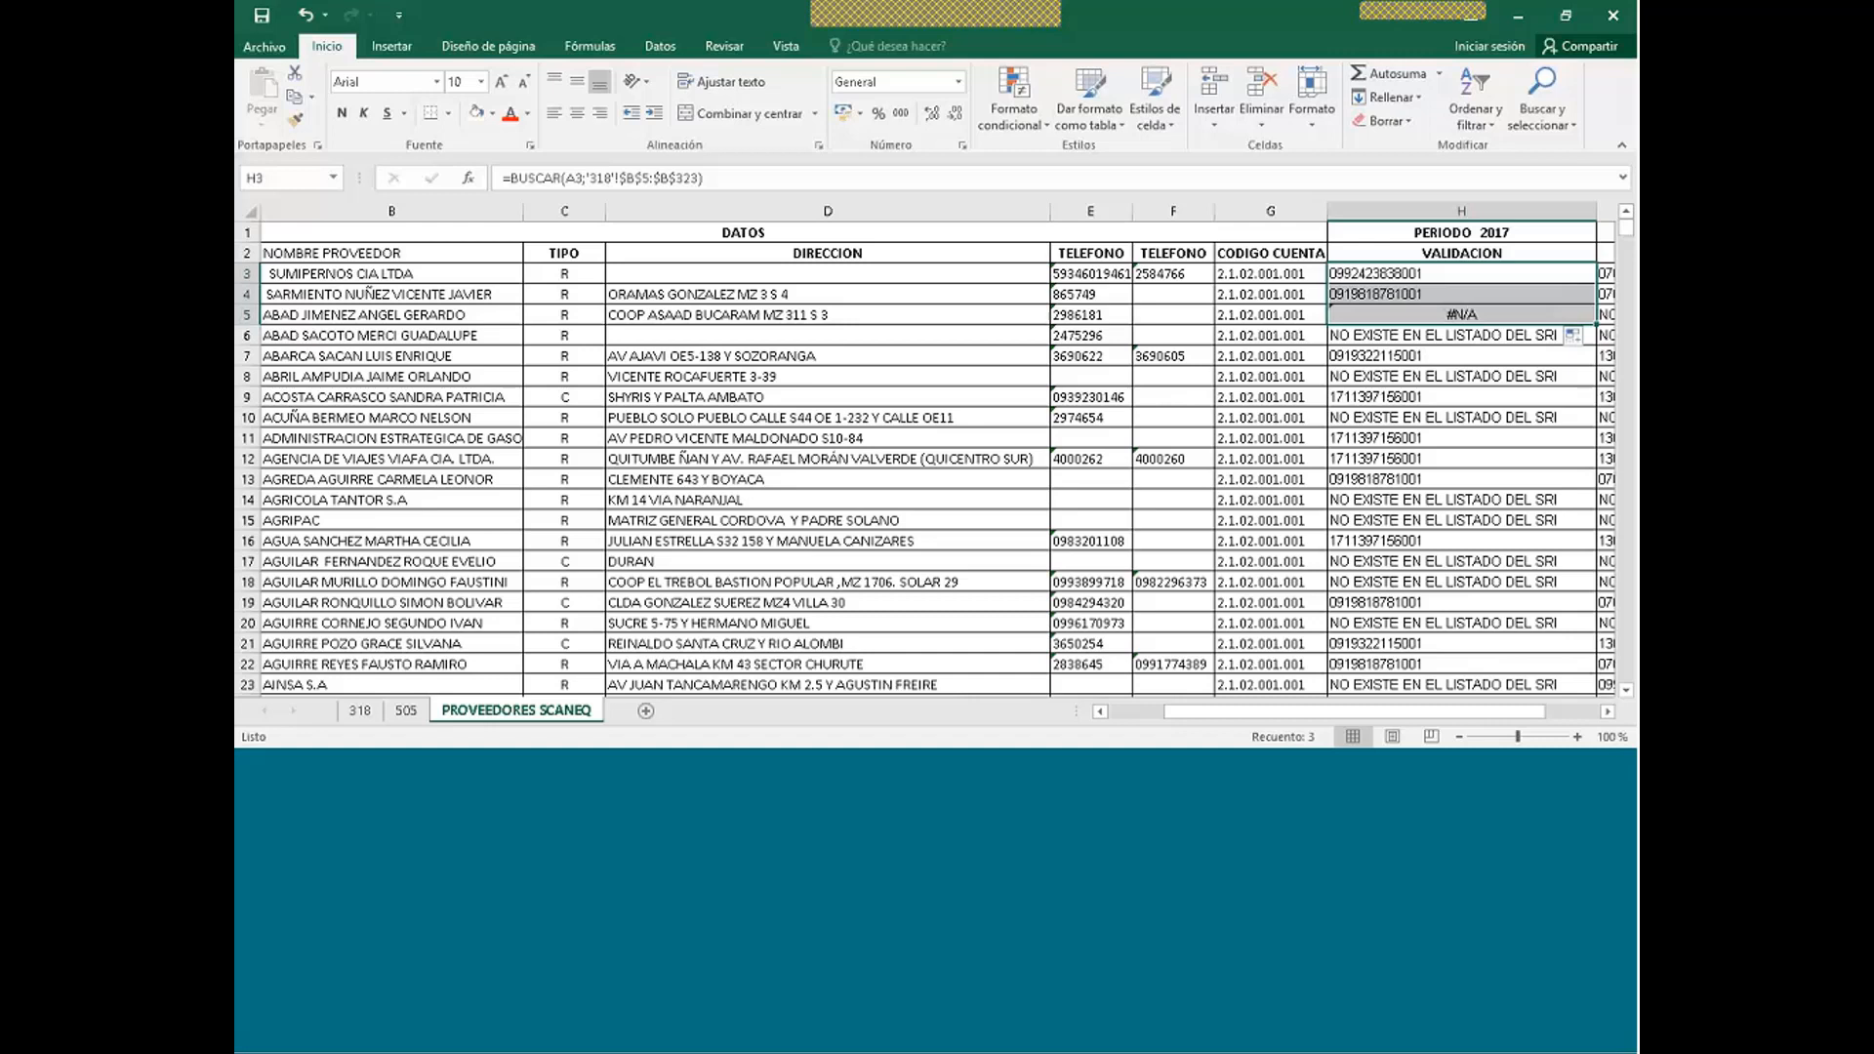
- Clear H3:H5 and fill H6's SI.ERROR lookup up through H3
{"action": "left_click", "coordinate": [1484, 271]}
{"action": "left_click", "coordinate": [1471, 336]}
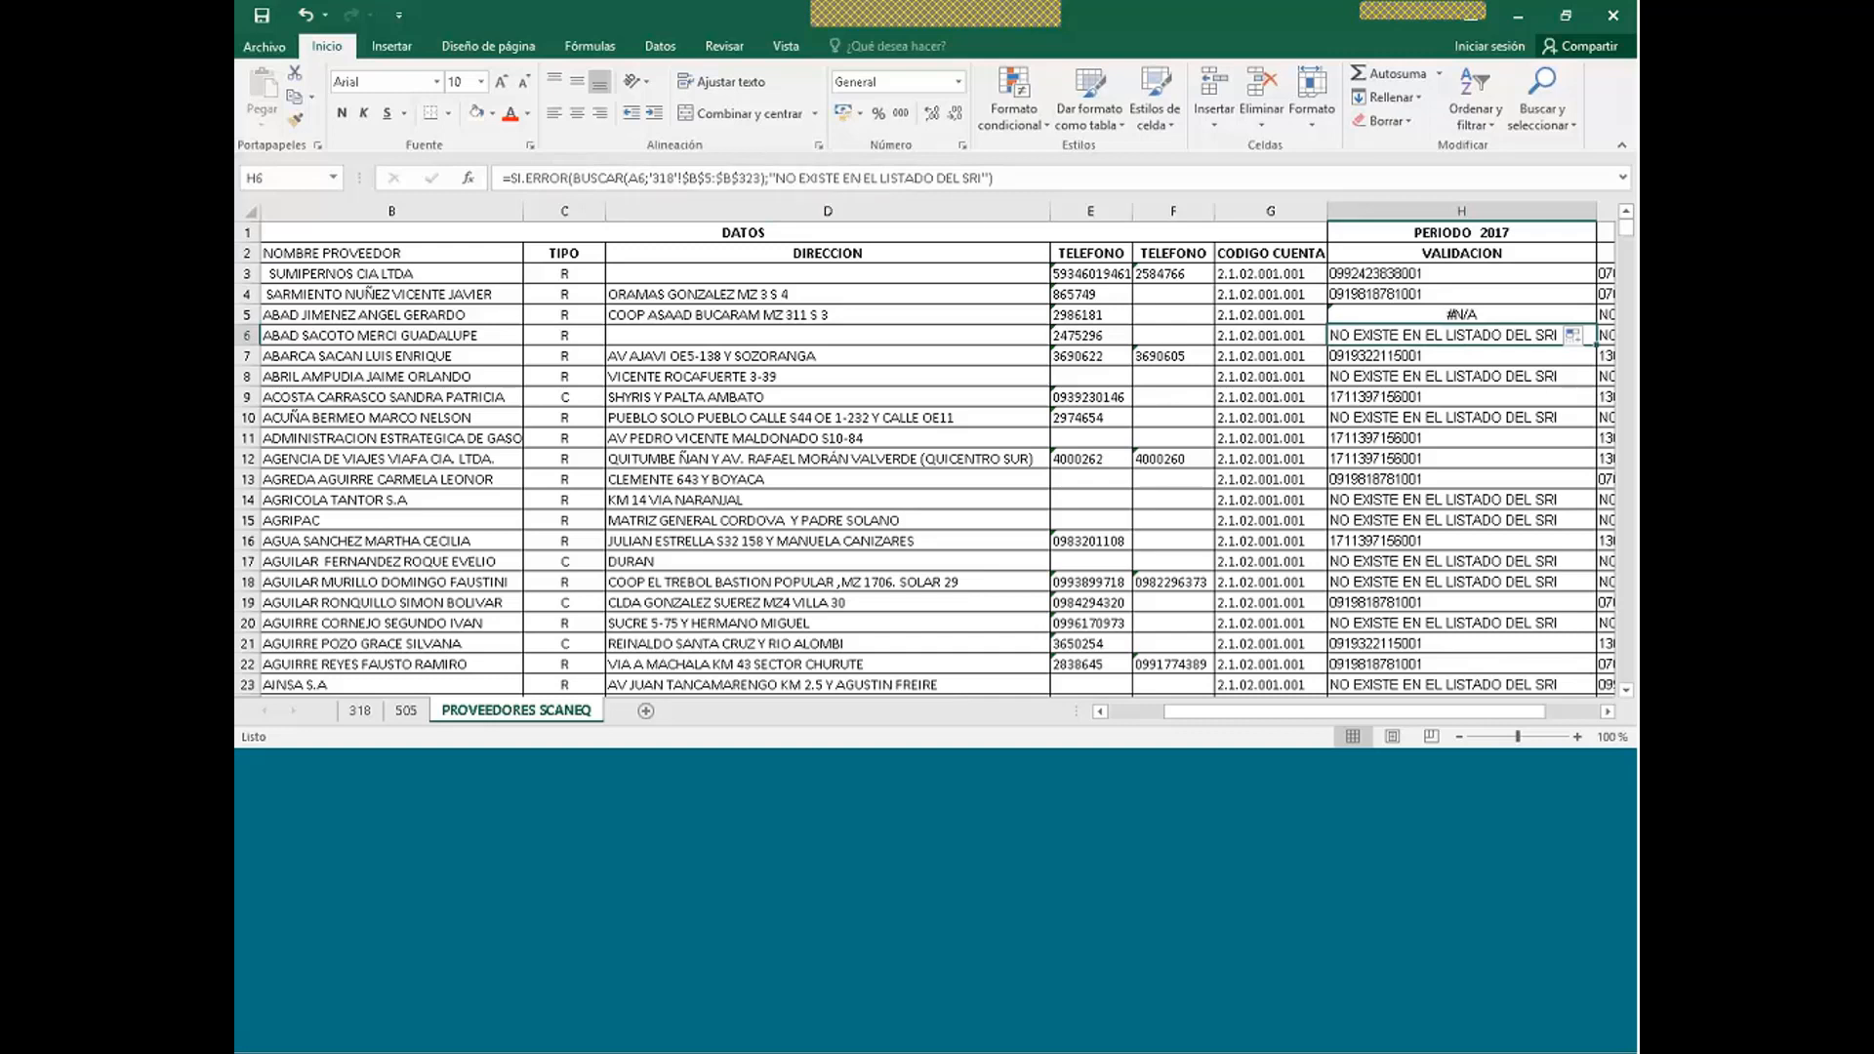
{"action": "left_click_drag", "start_coordinate": [1562, 334], "coordinate": [1584, 272]}
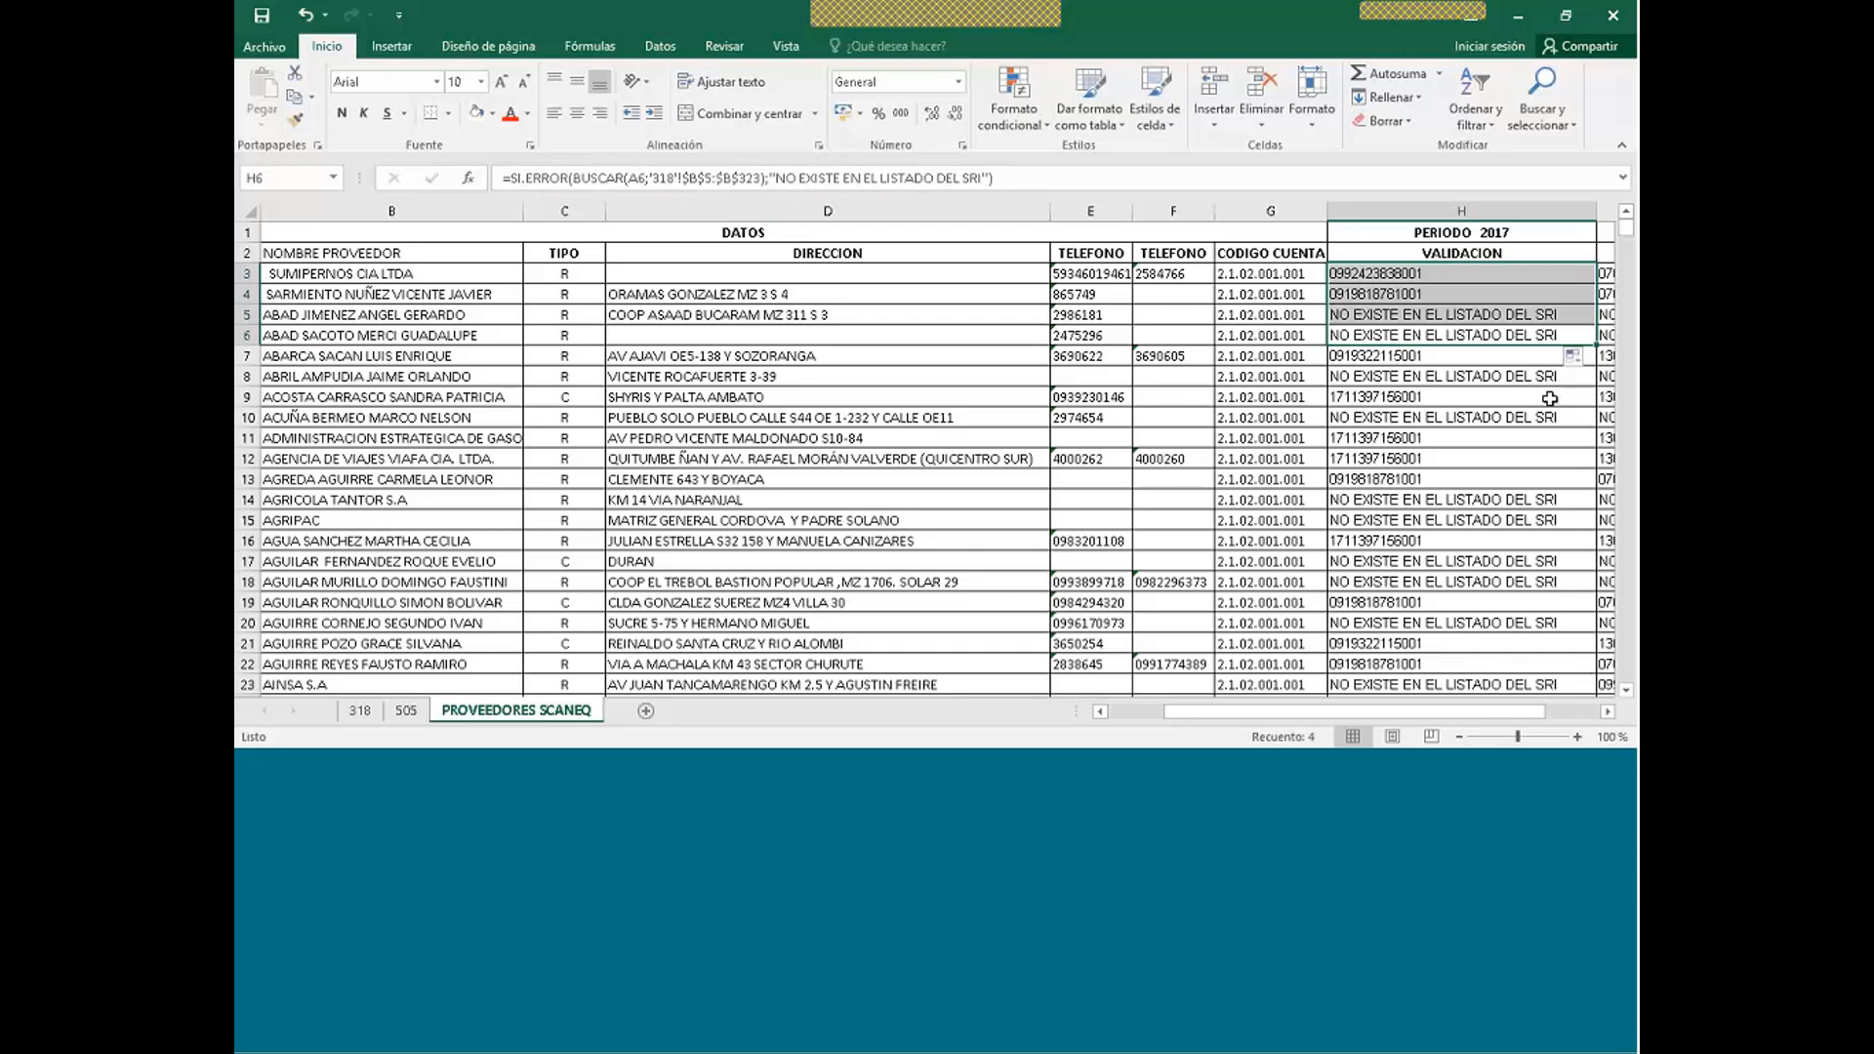
- Deselect the updated VALIDACION cells by clicking an empty cell
{"action": "left_click", "coordinate": [1551, 395]}
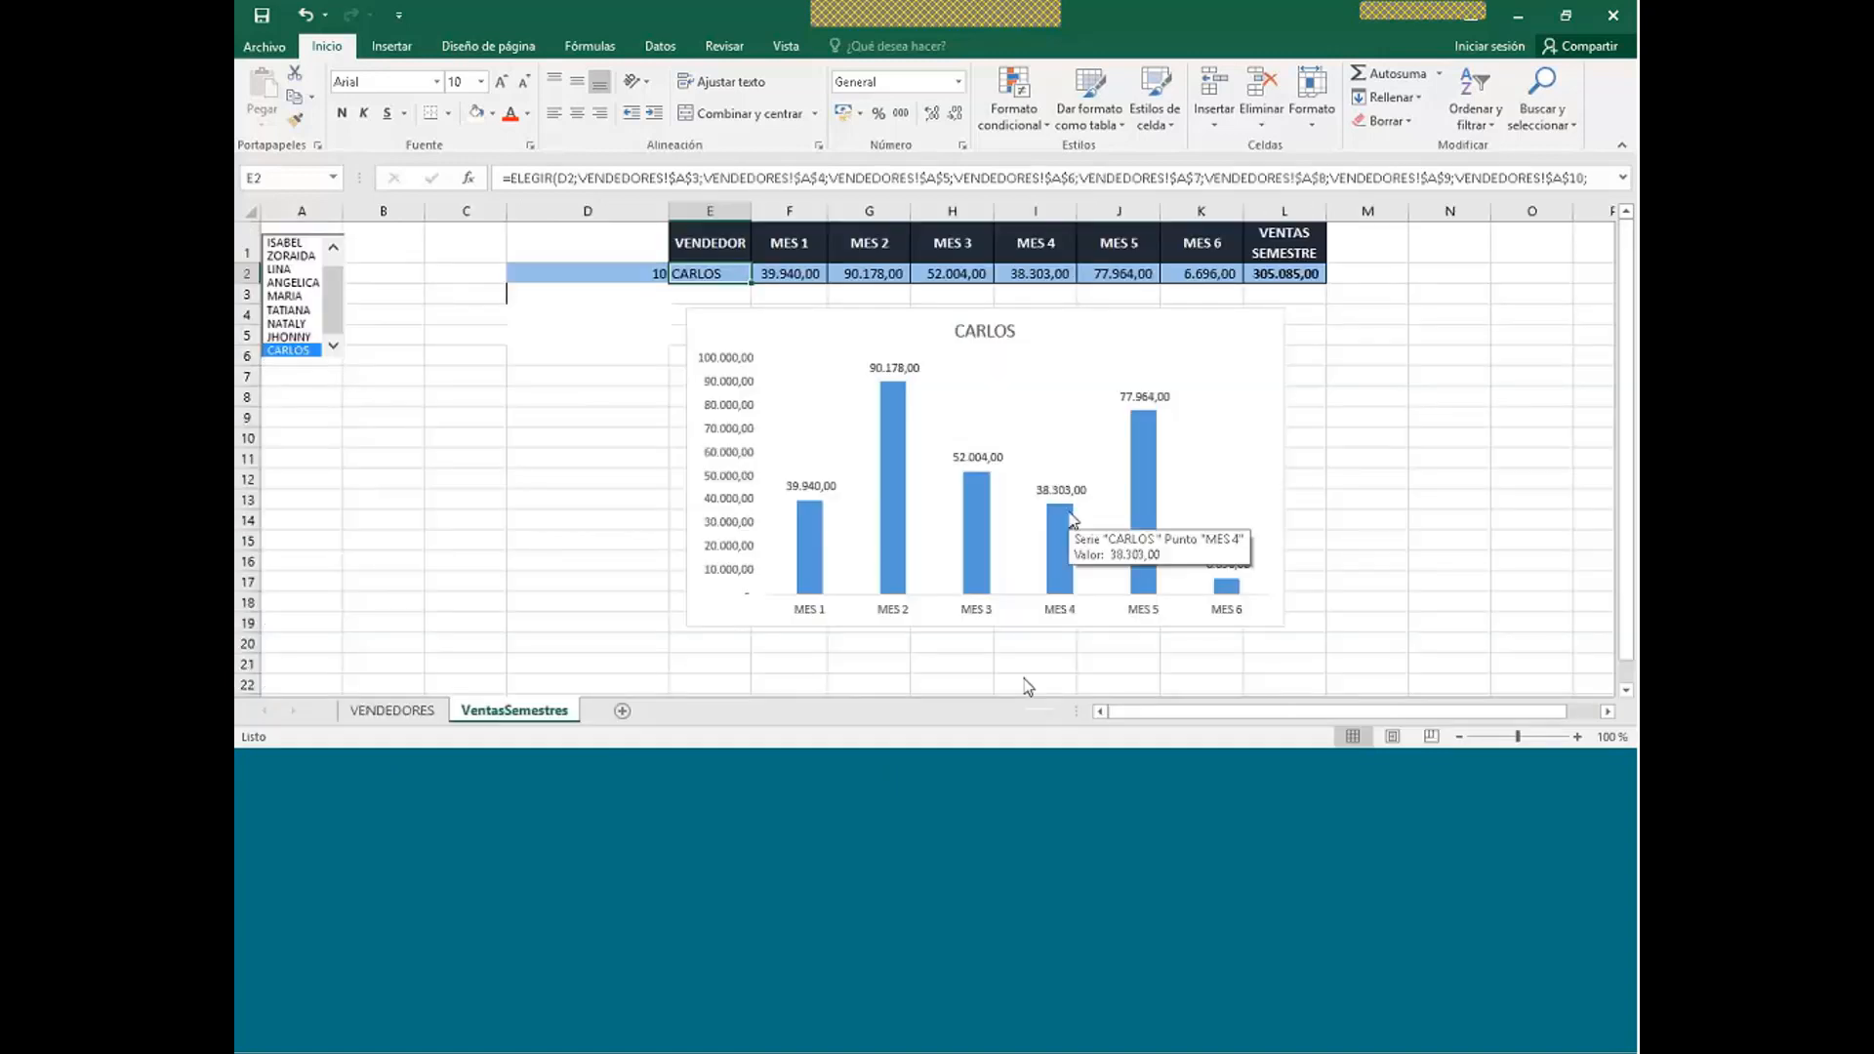
{"action": "left_click", "coordinate": [423, 712]}
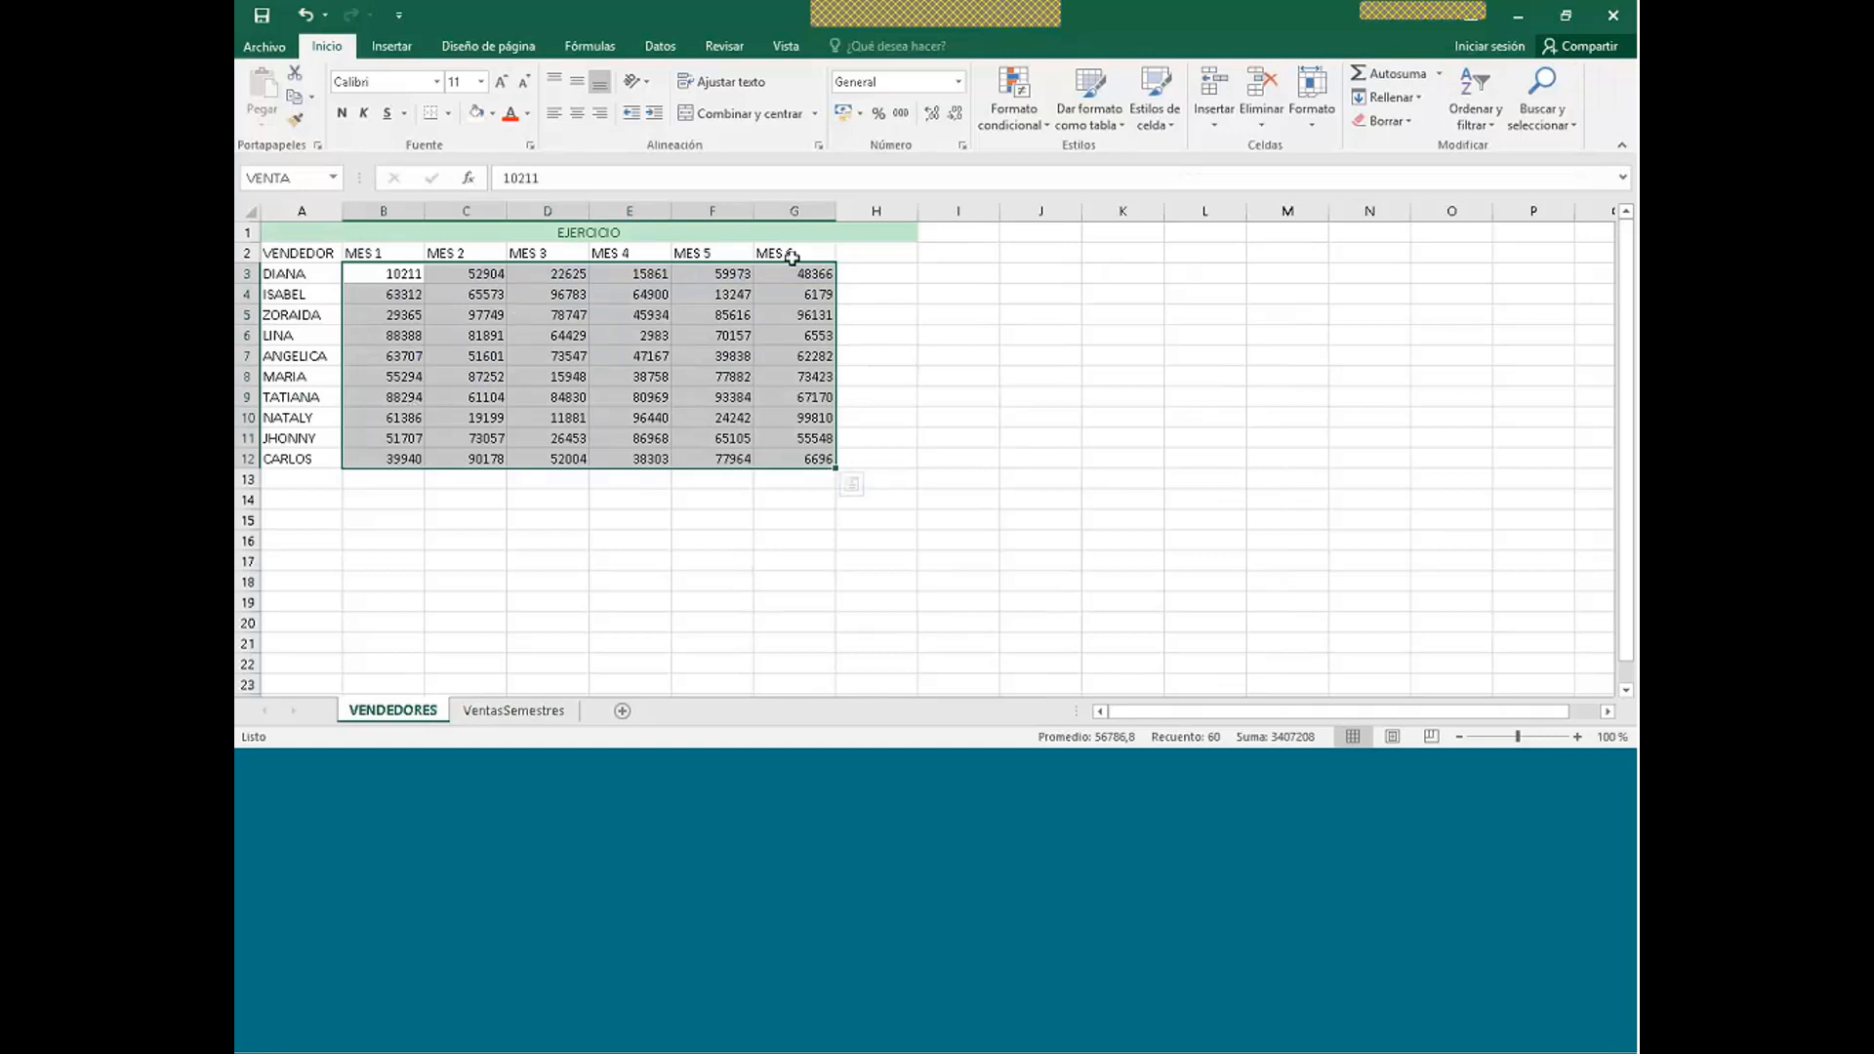
{"action": "left_click", "coordinate": [509, 712]}
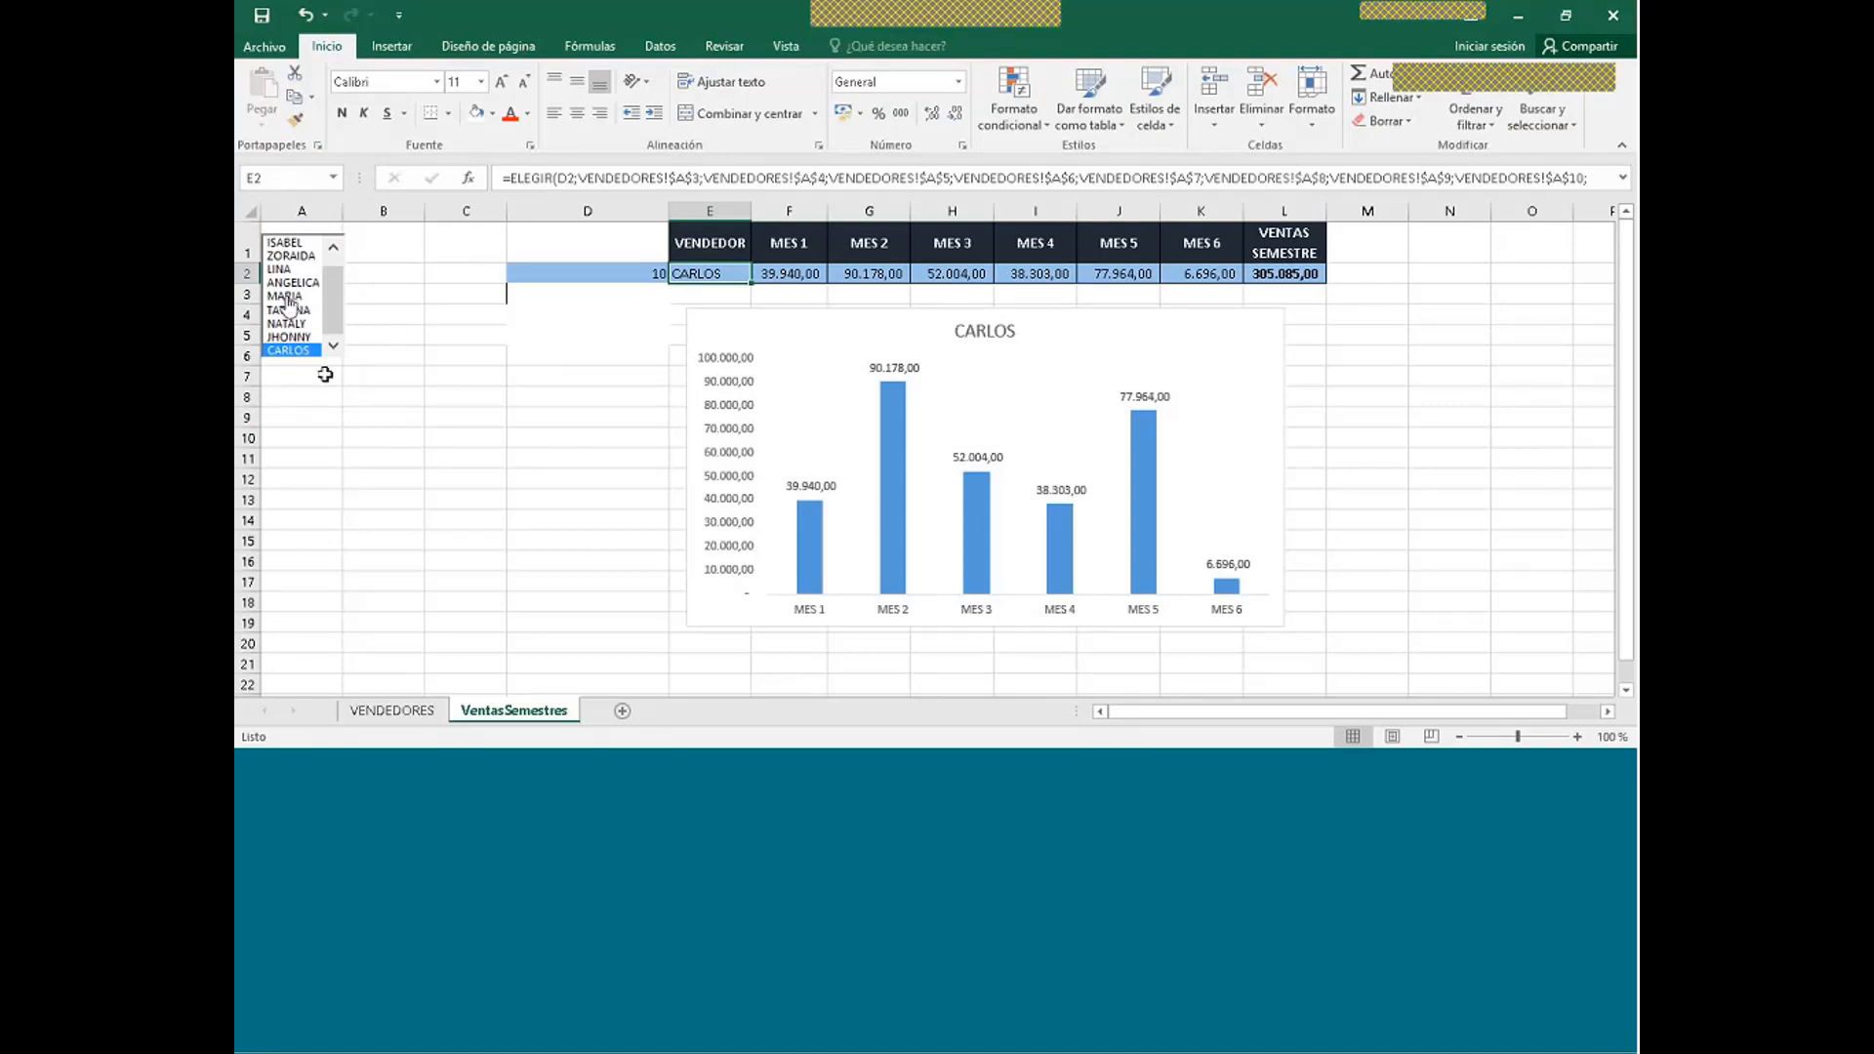
- Pick ZORAIDA, ANGELICA, then TATIANA in the list box and check the index in D2
{"action": "left_click_drag", "start_coordinate": [334, 318], "coordinate": [338, 265]}
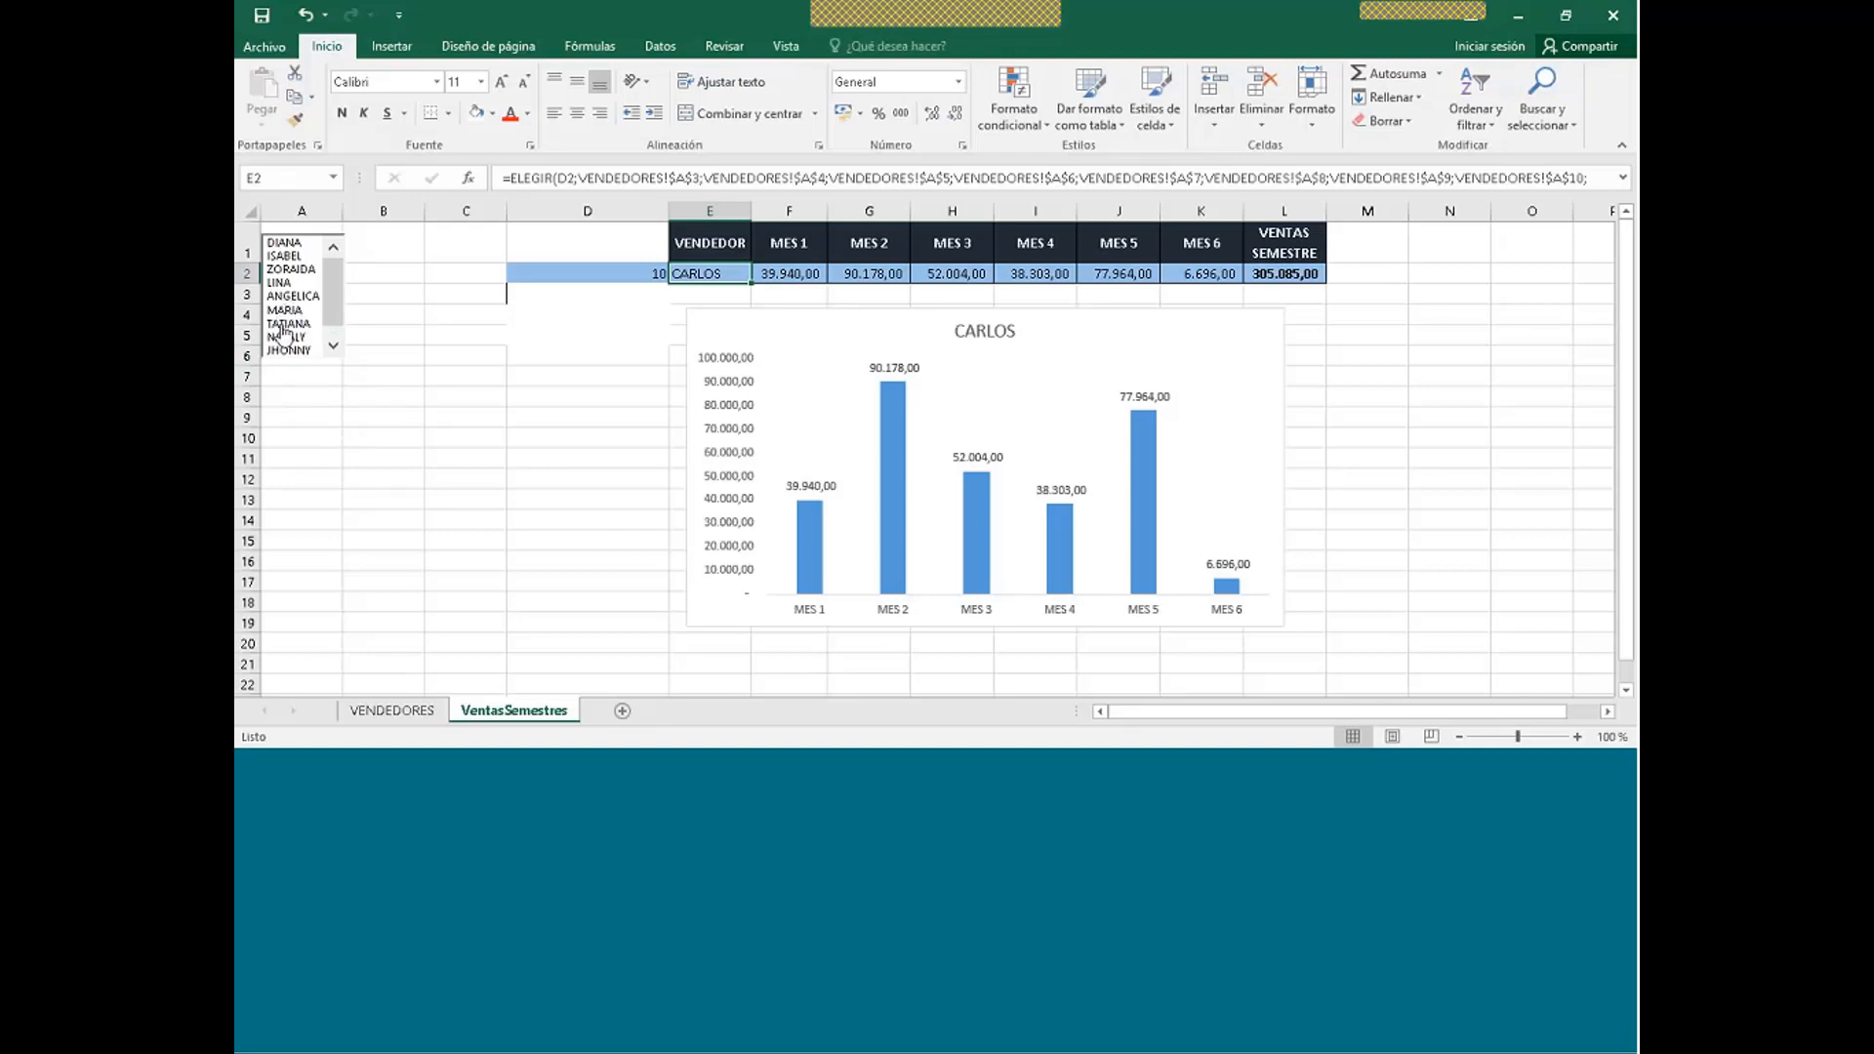
{"action": "left_click", "coordinate": [282, 272]}
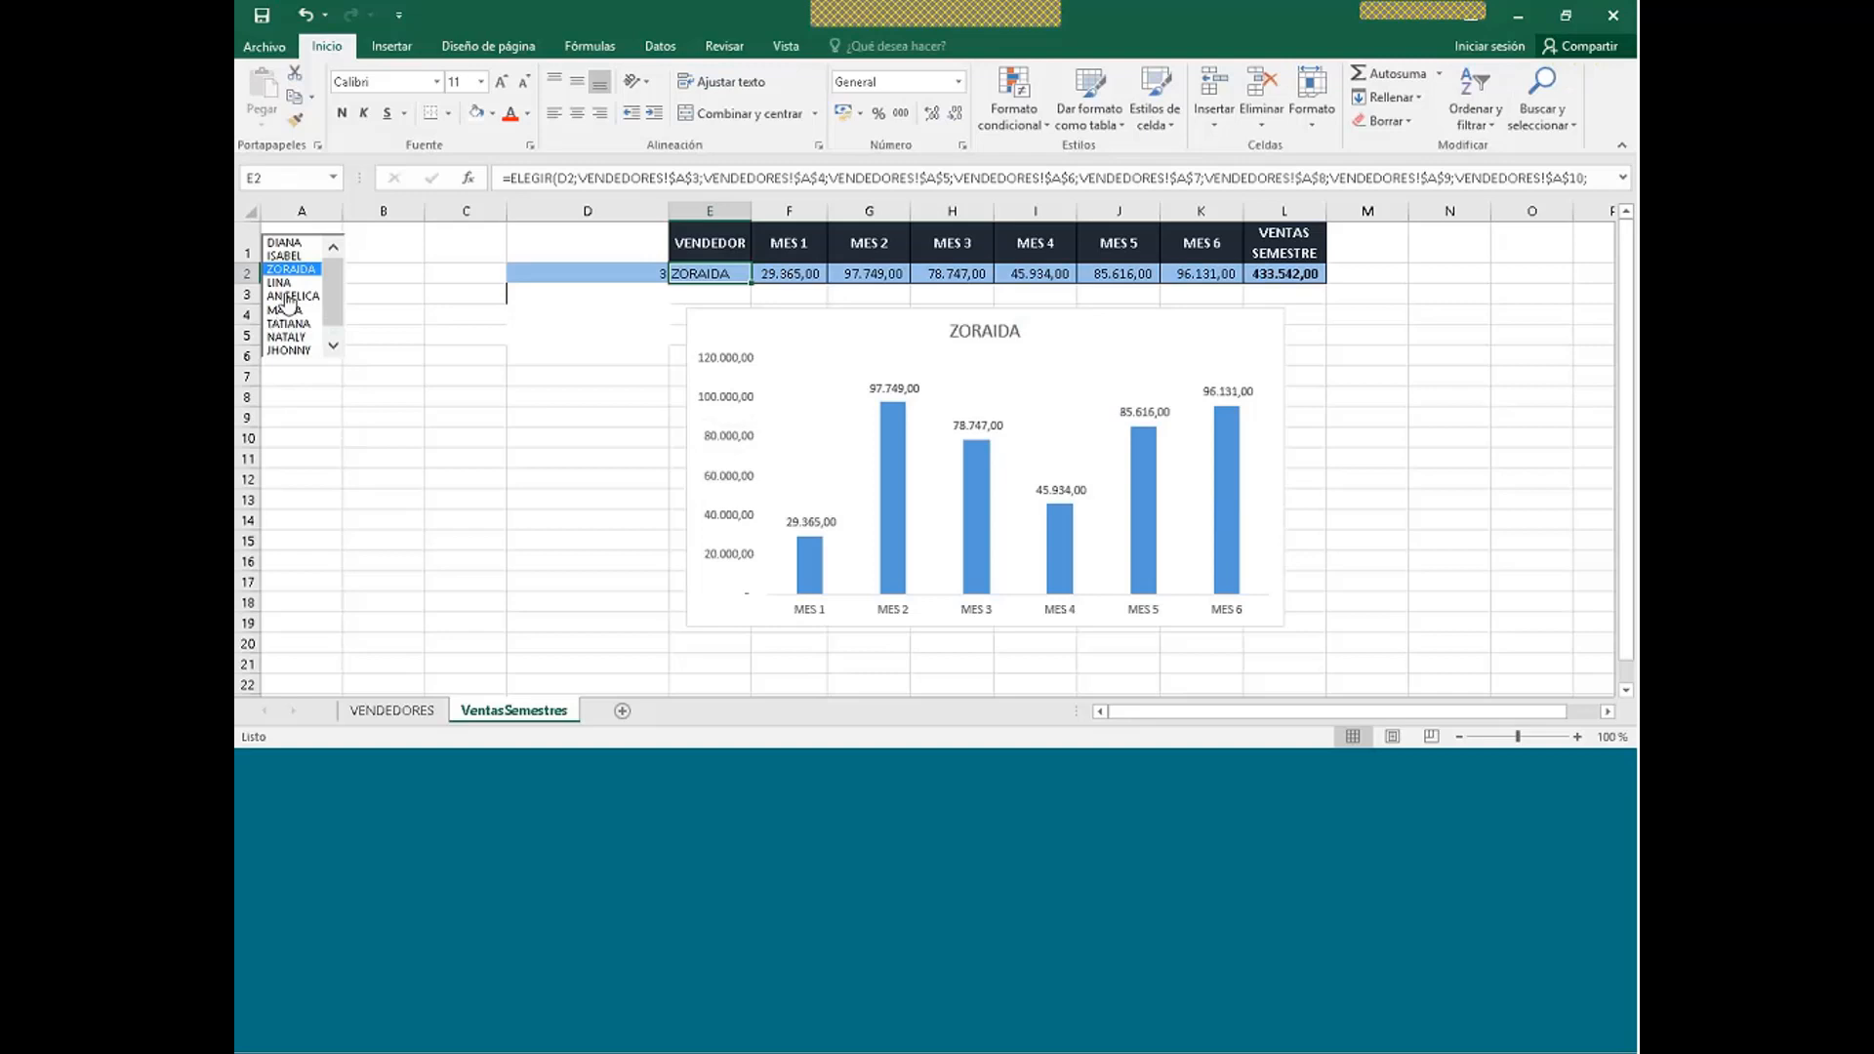
{"action": "left_click", "coordinate": [289, 297]}
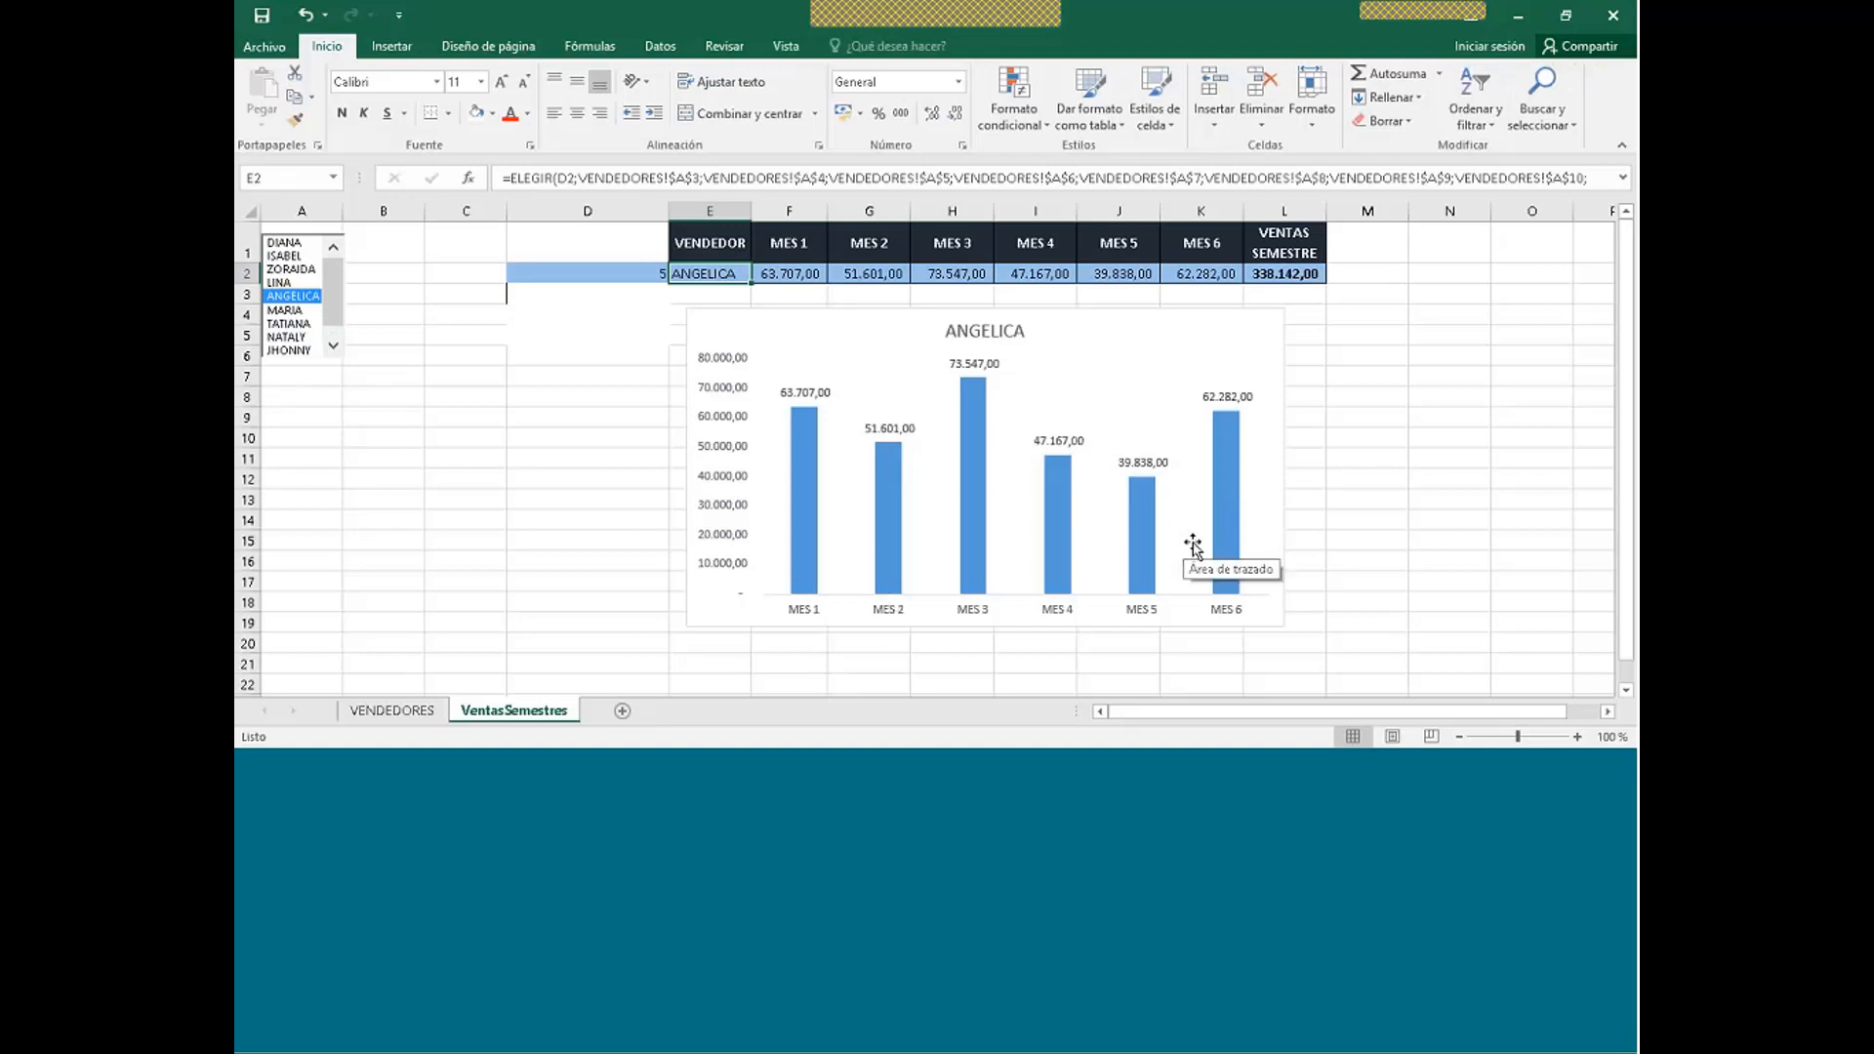
{"action": "left_click", "coordinate": [296, 325]}
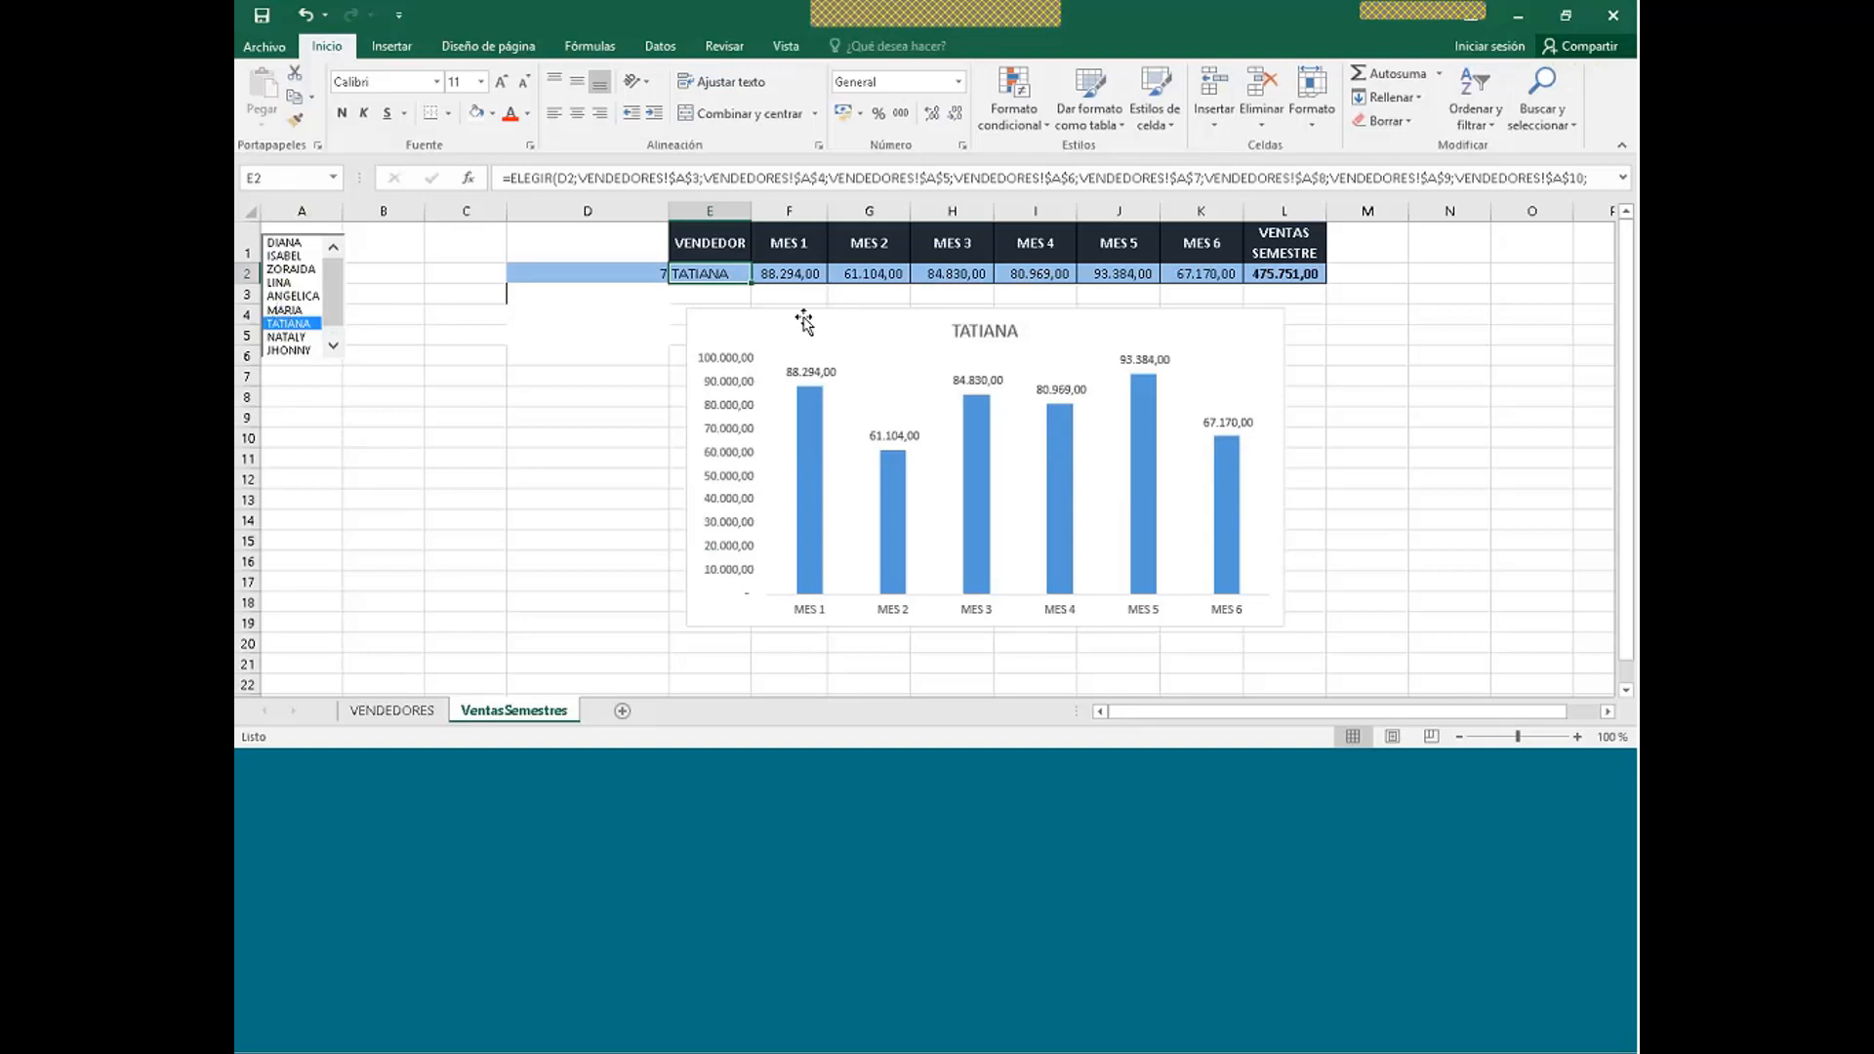
{"action": "left_click", "coordinate": [628, 277]}
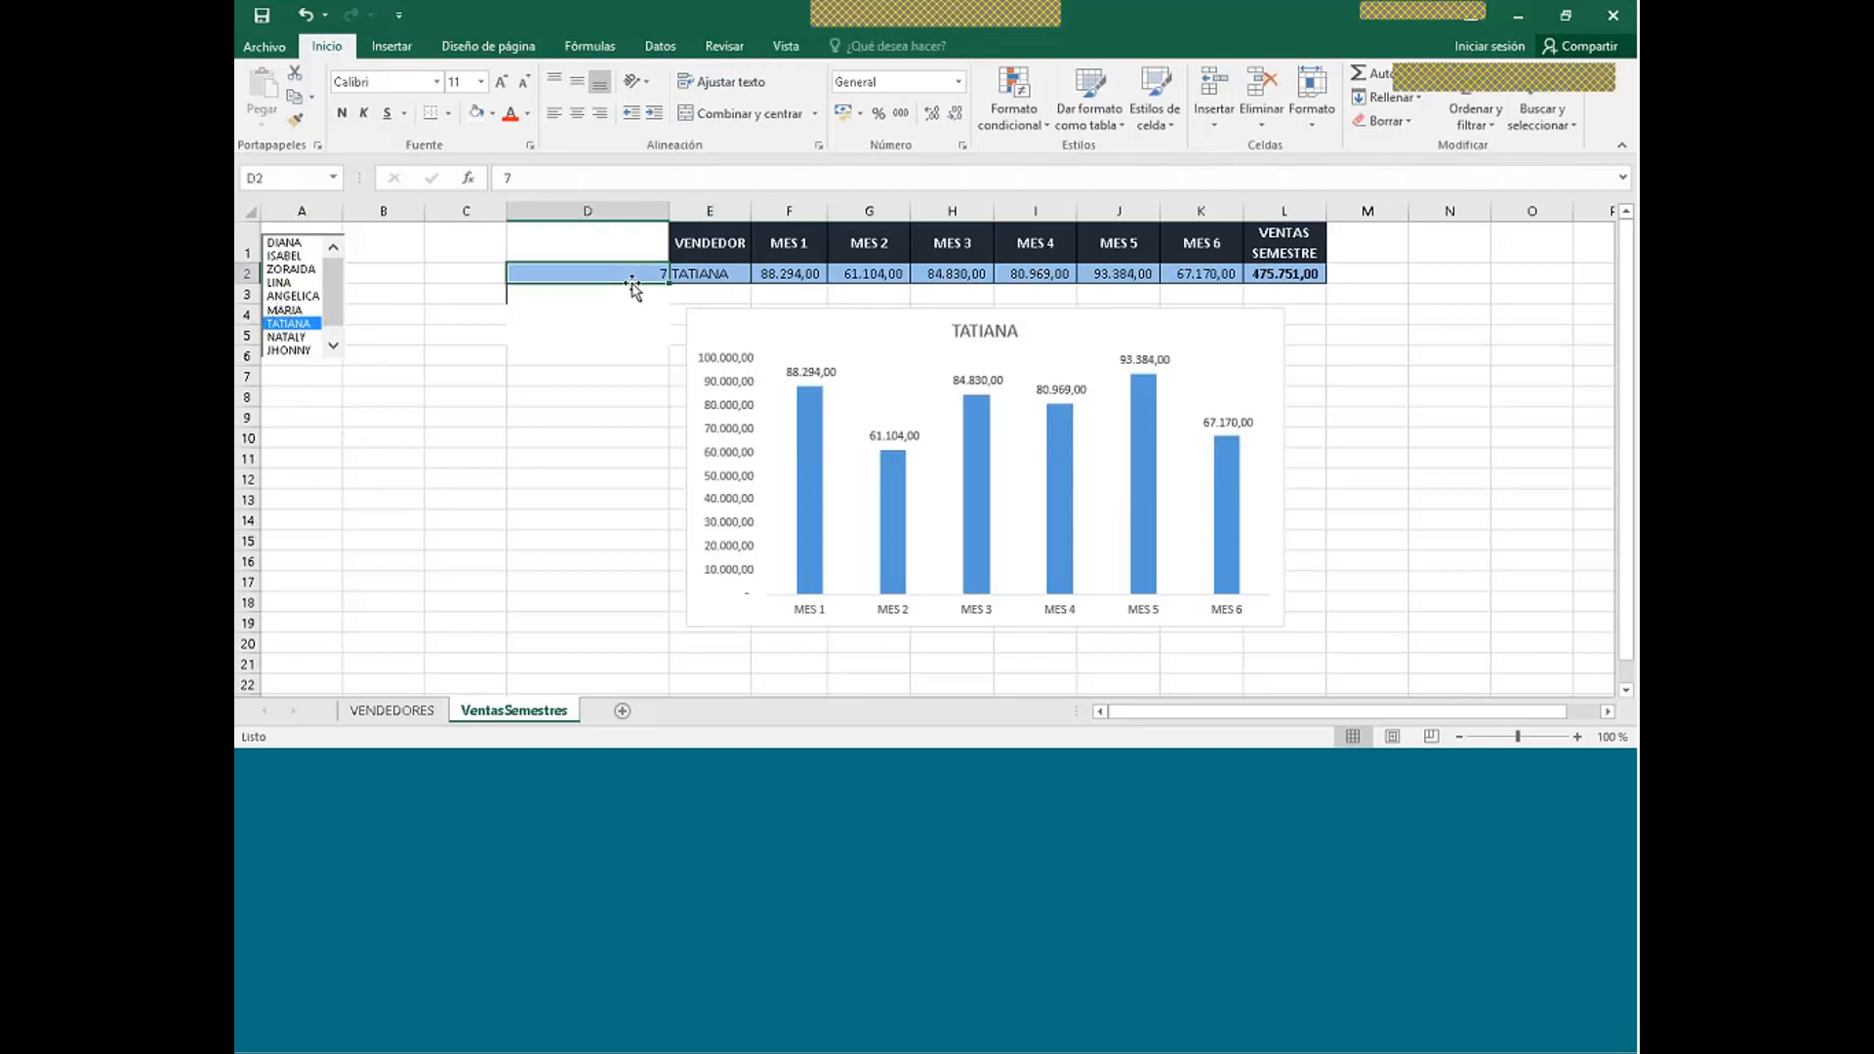
{"action": "left_click", "coordinate": [704, 278]}
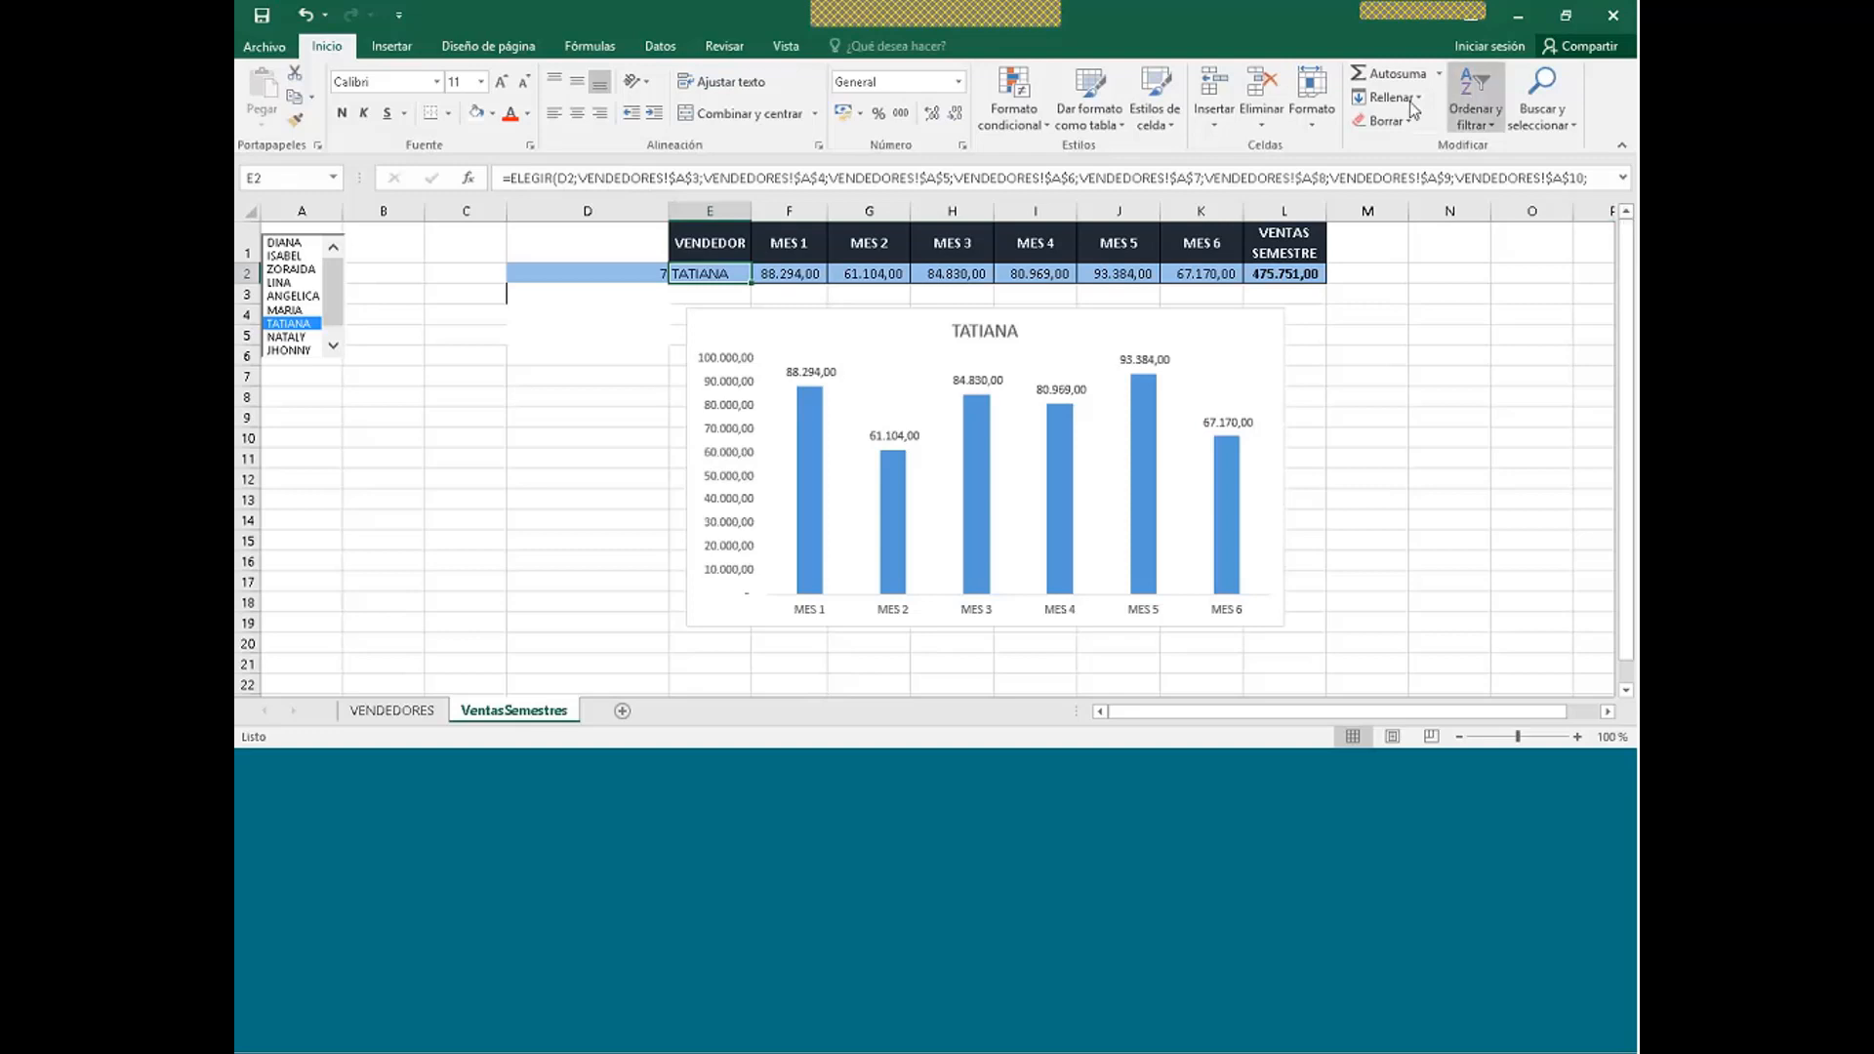
{"action": "left_click", "coordinate": [795, 276]}
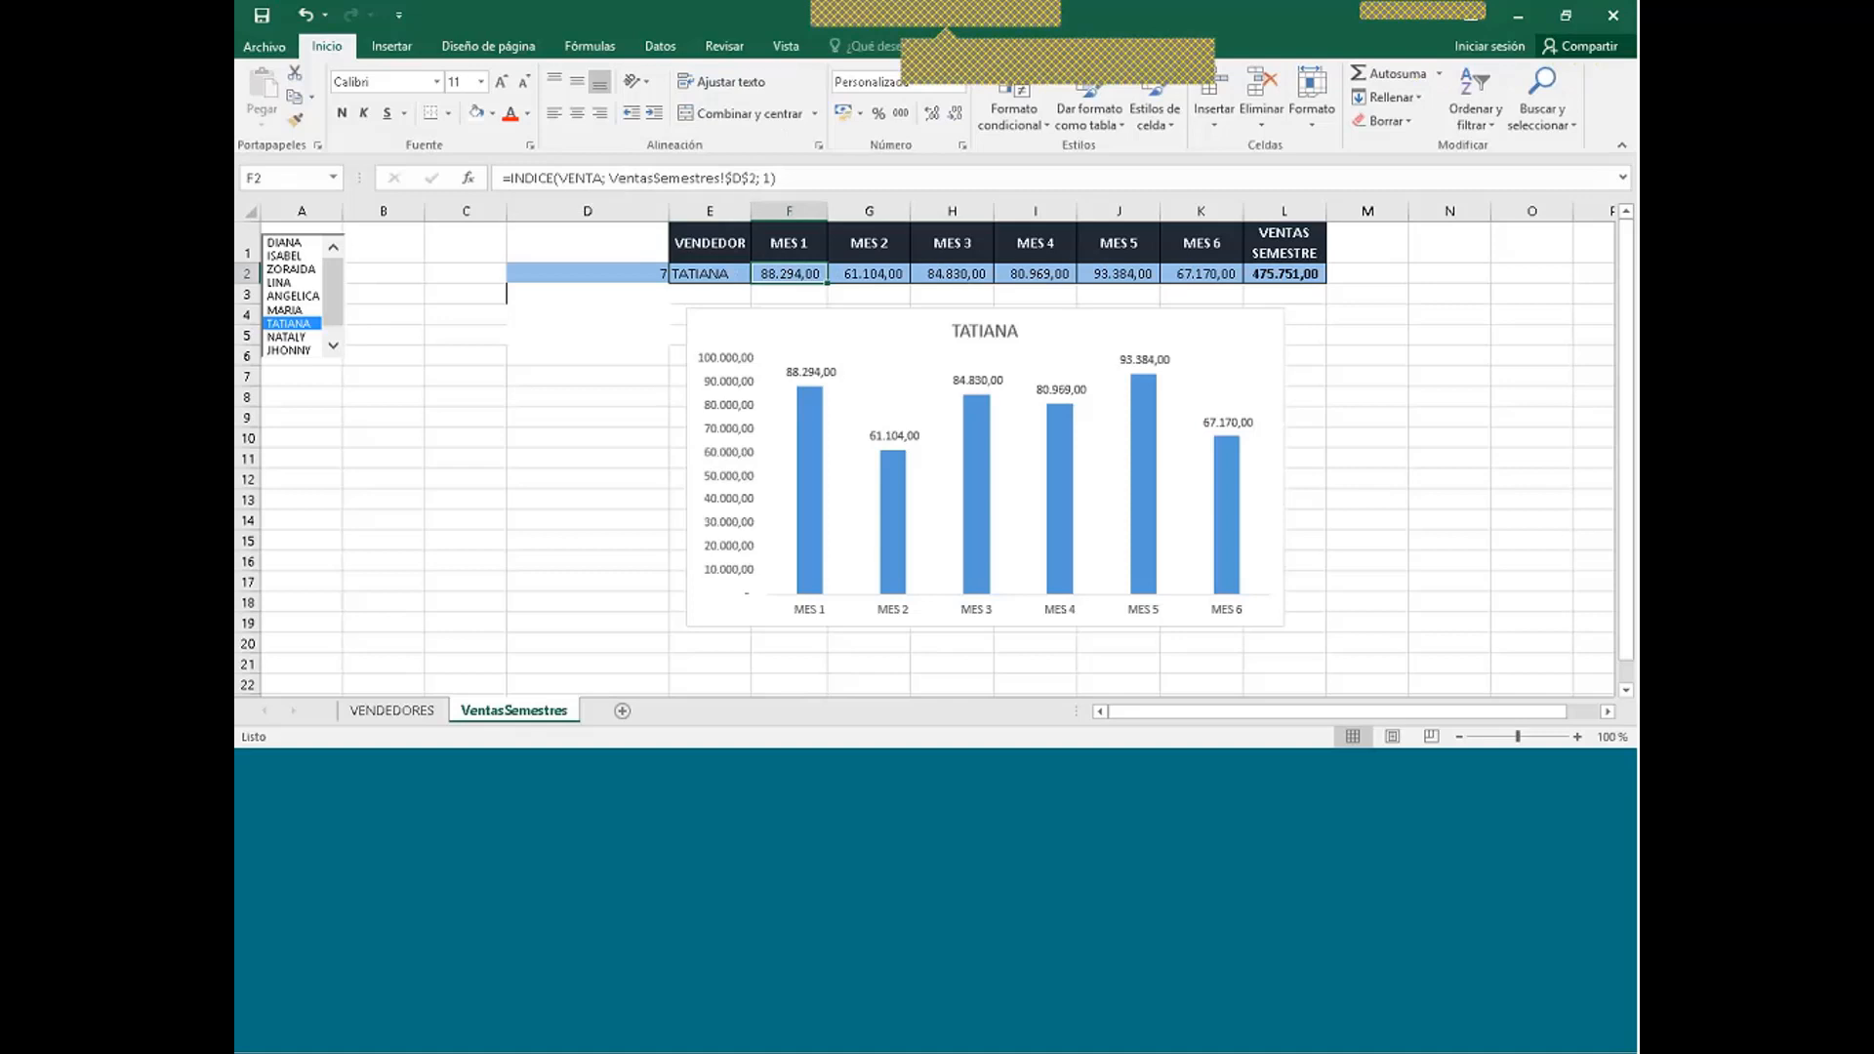
{"action": "left_click", "coordinate": [902, 266]}
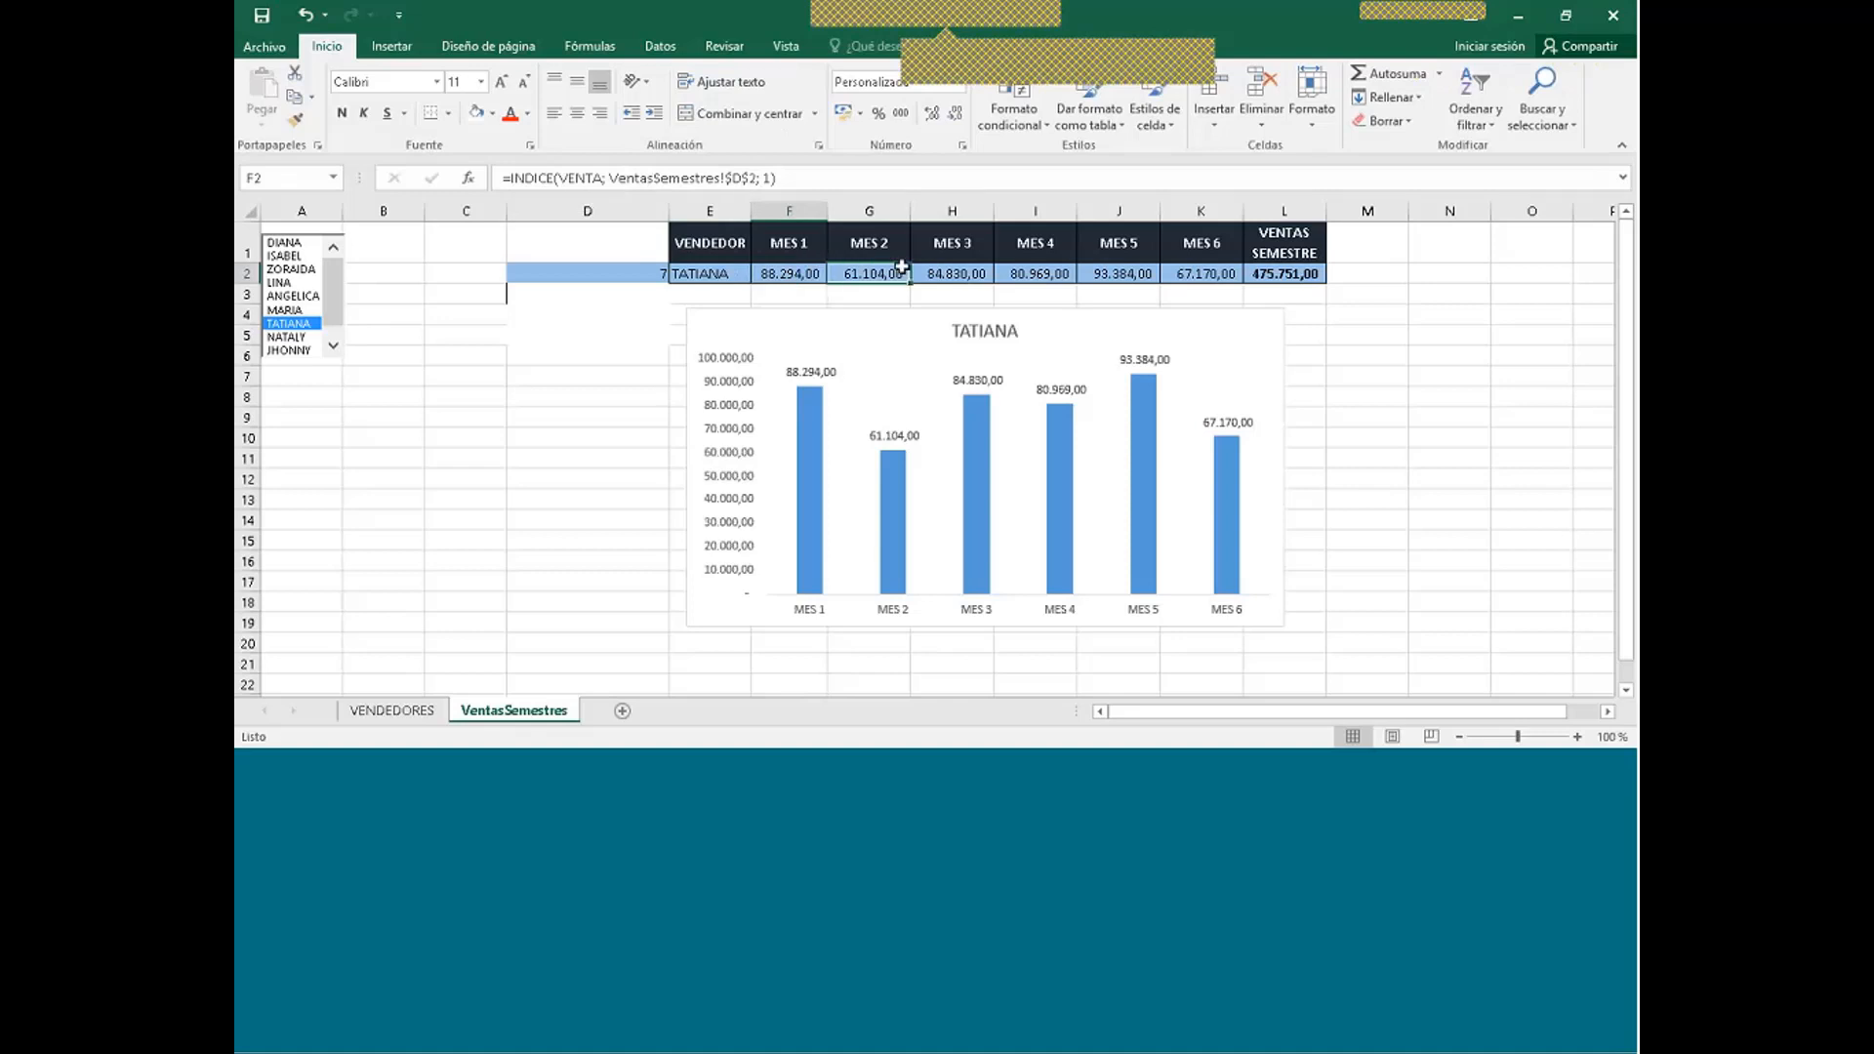
{"action": "left_click", "coordinate": [976, 274]}
{"action": "left_click", "coordinate": [1057, 276]}
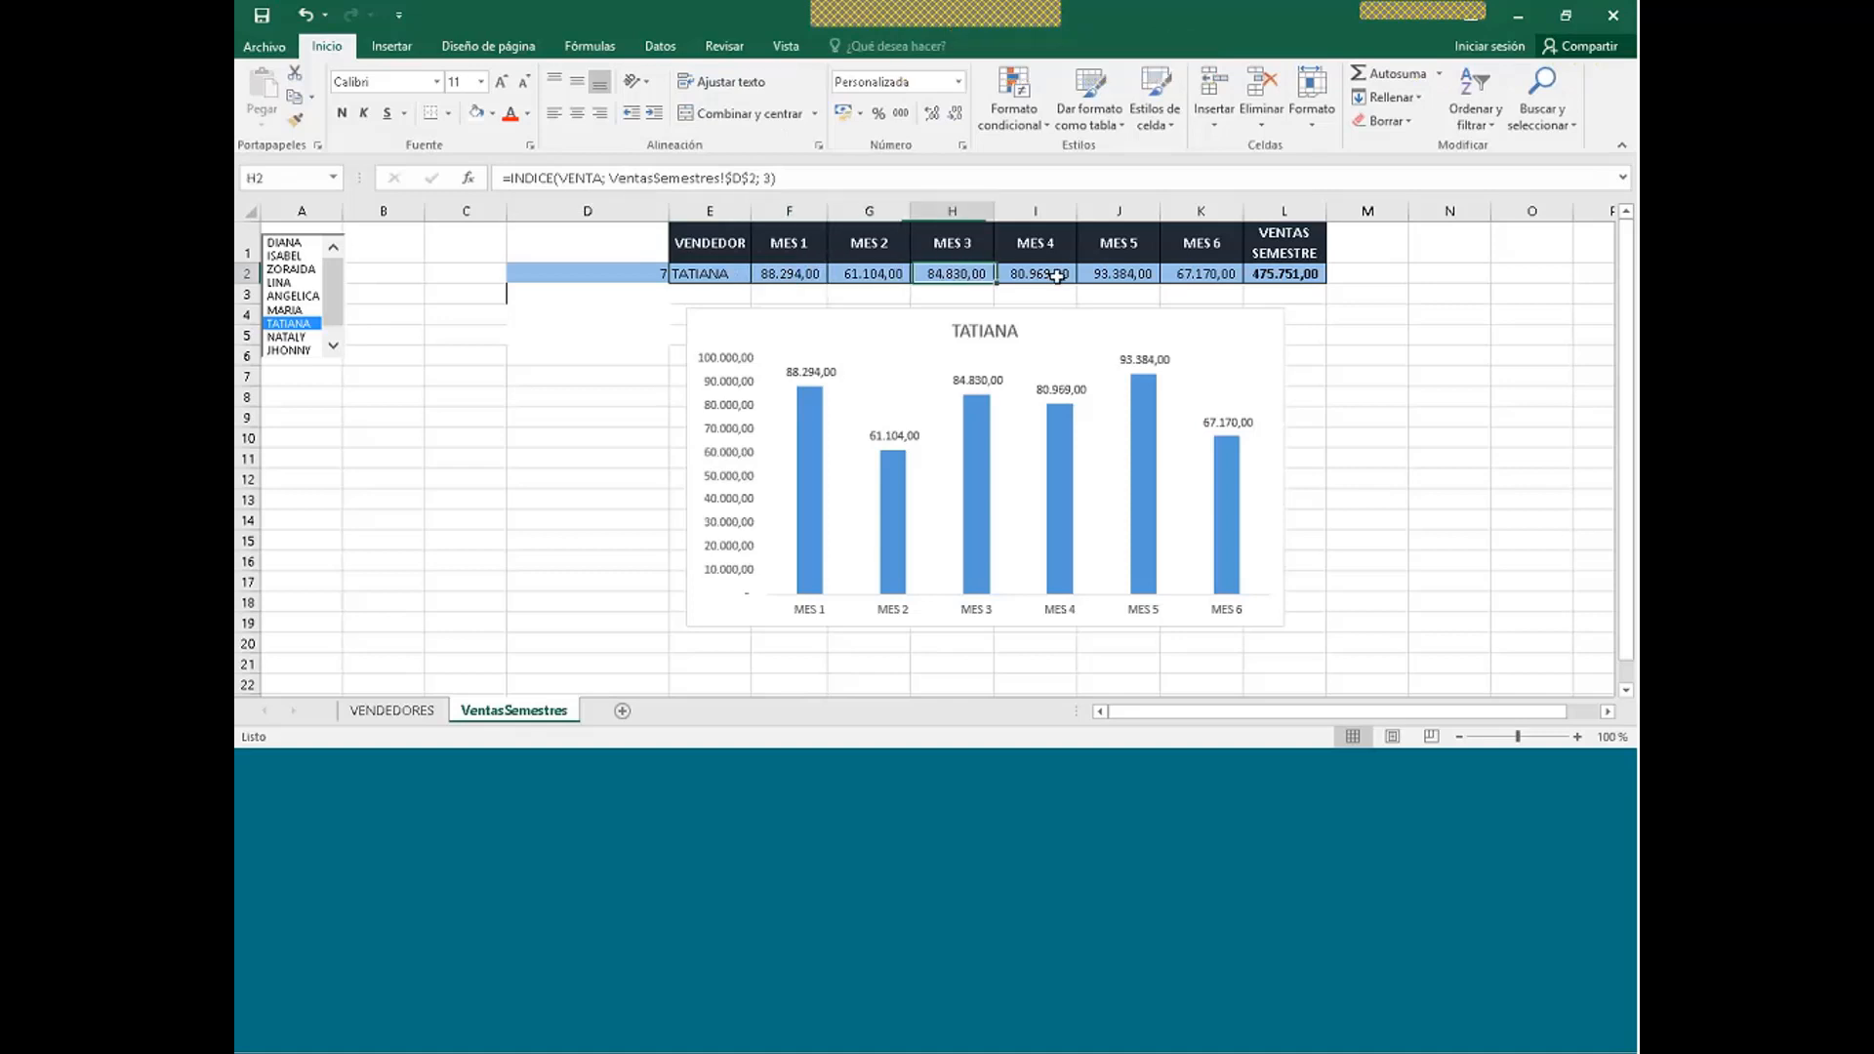
{"action": "left_click", "coordinate": [1115, 274]}
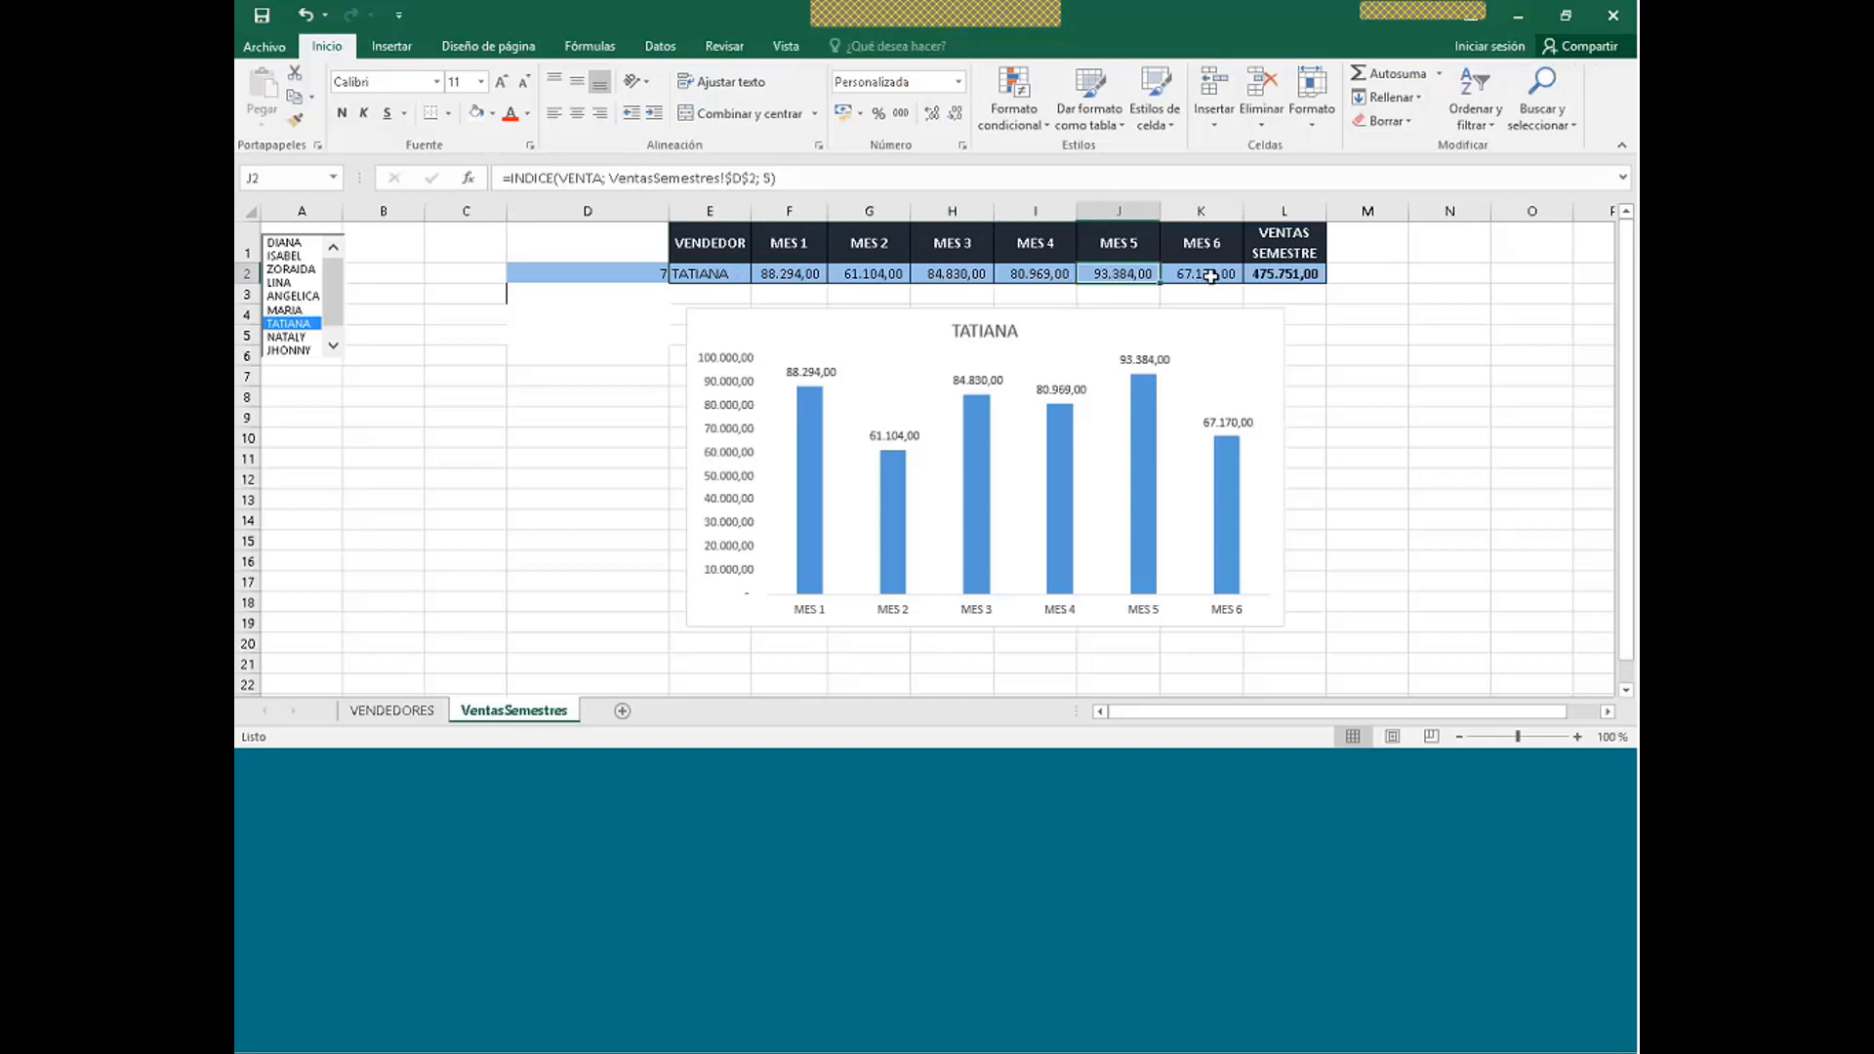
{"action": "left_click", "coordinate": [1210, 276]}
{"action": "left_click", "coordinate": [1282, 278]}
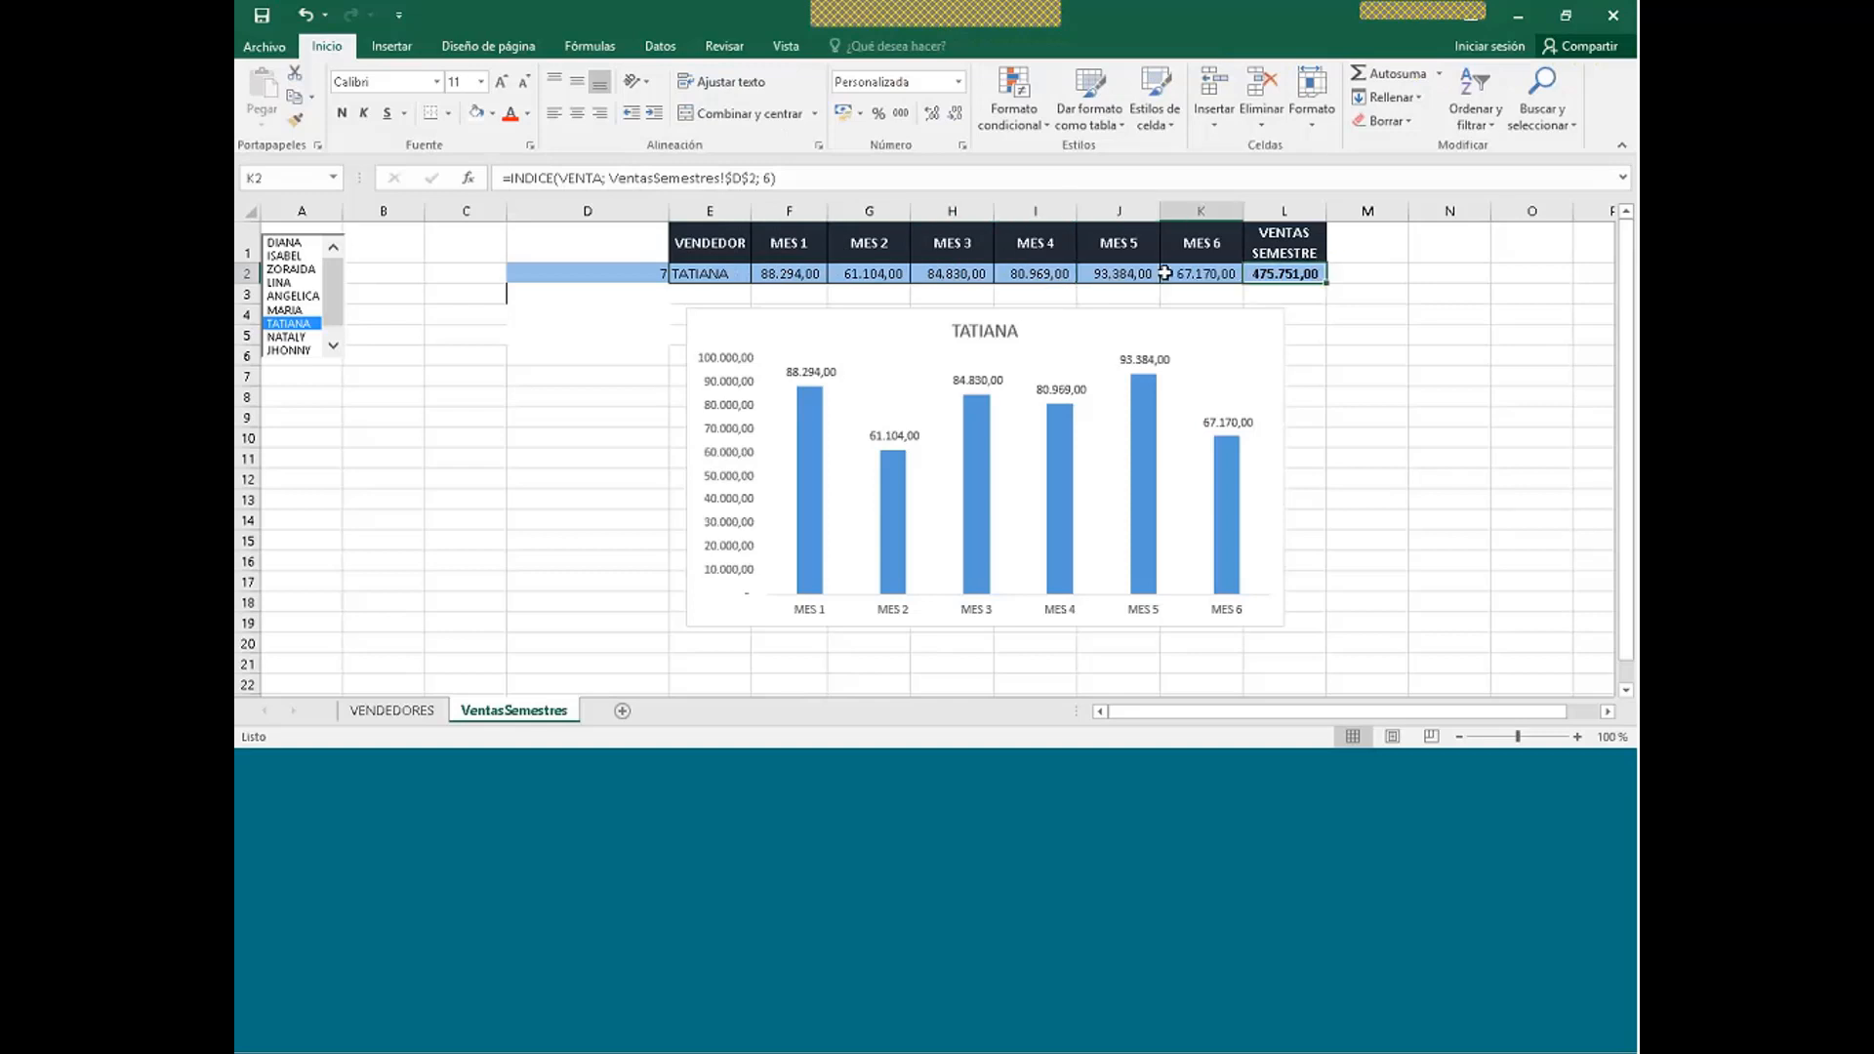
{"action": "left_click", "coordinate": [727, 276]}
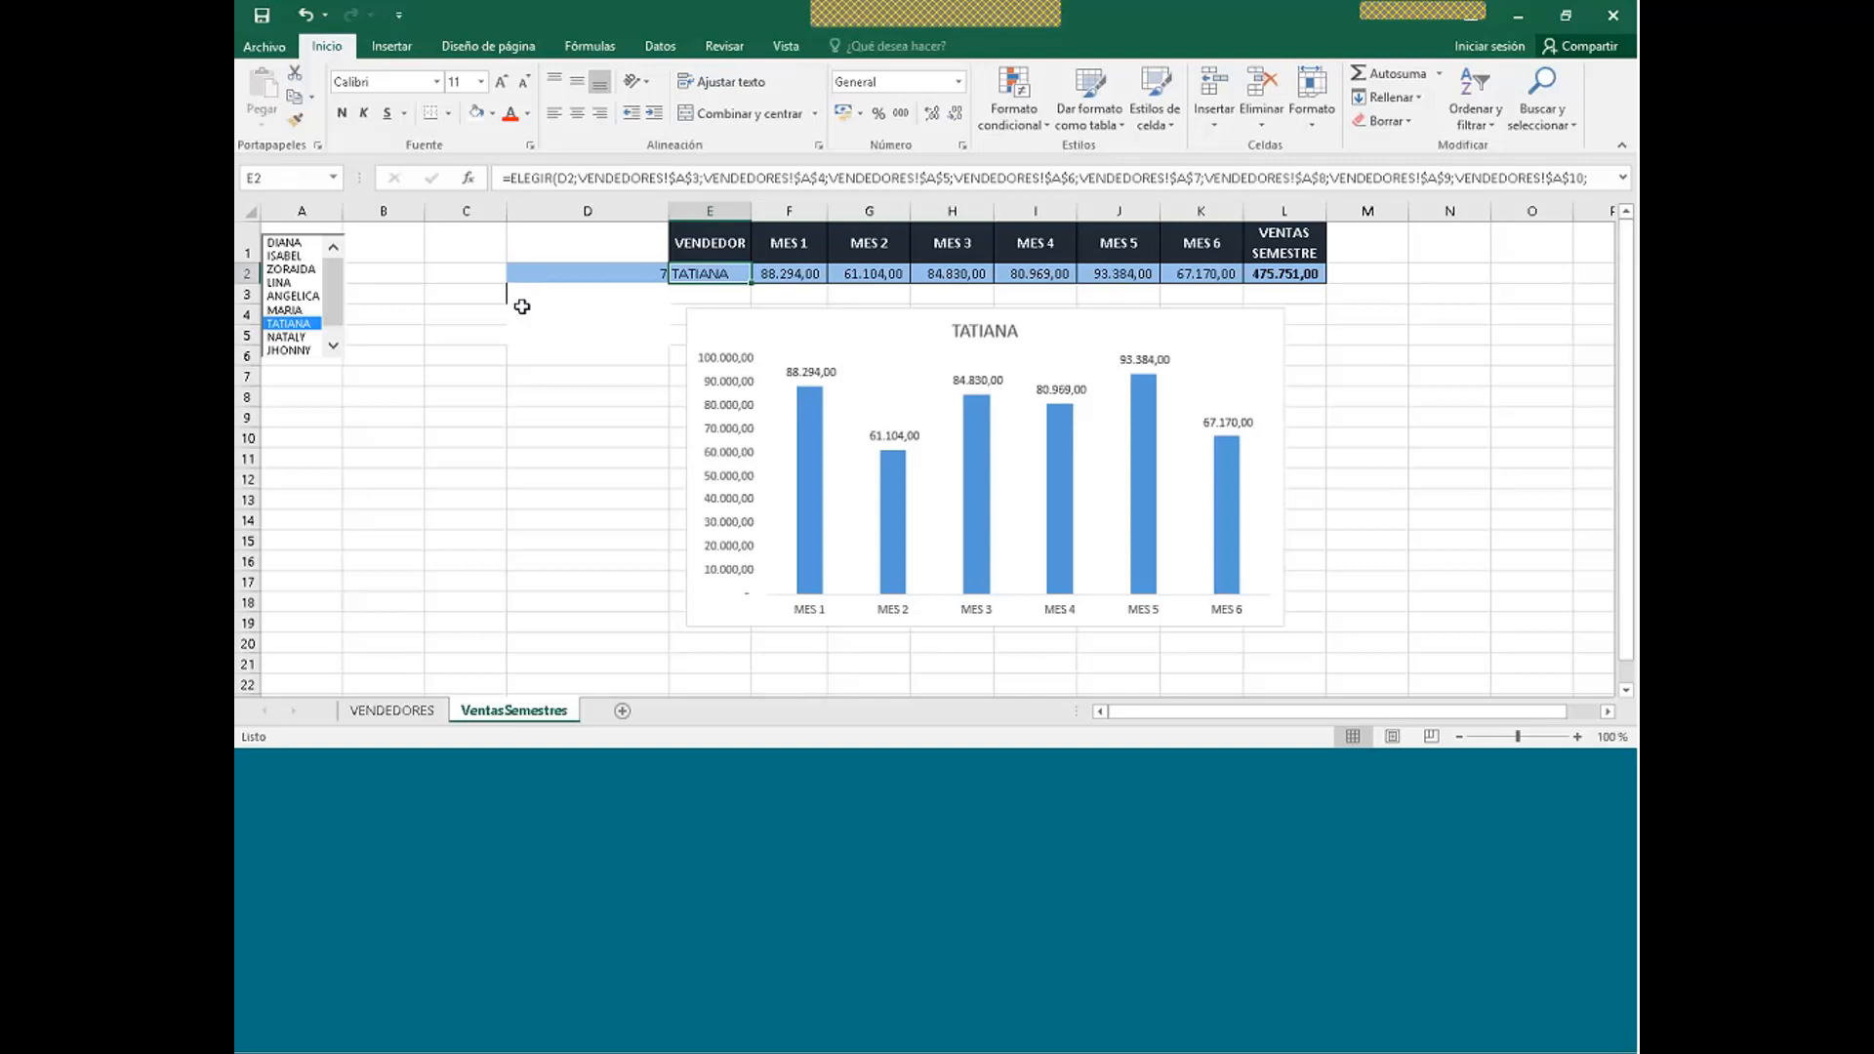
- Step through the sellers DIANA to NATALY in the list box, ending on LINA (314.401,00)
{"action": "left_click", "coordinate": [278, 243]}
{"action": "left_click", "coordinate": [284, 257]}
{"action": "left_click", "coordinate": [289, 269]}
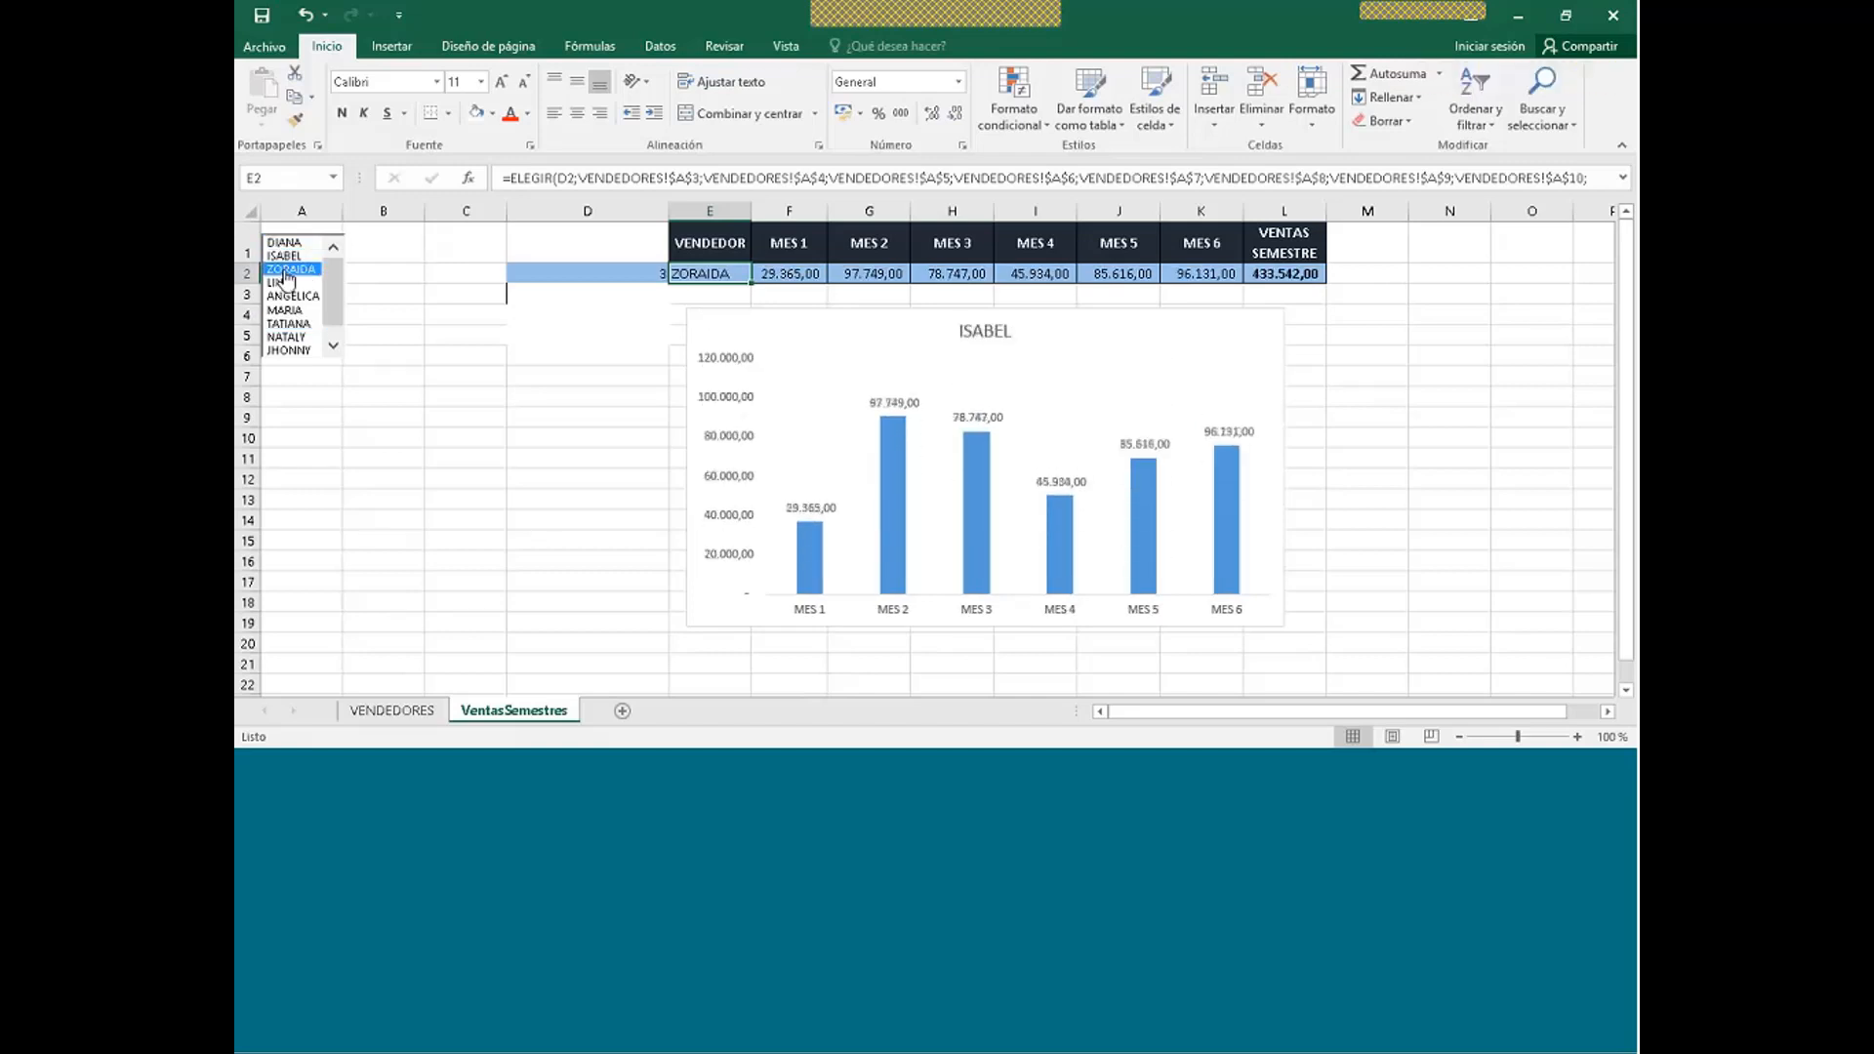
{"action": "left_click", "coordinate": [293, 283]}
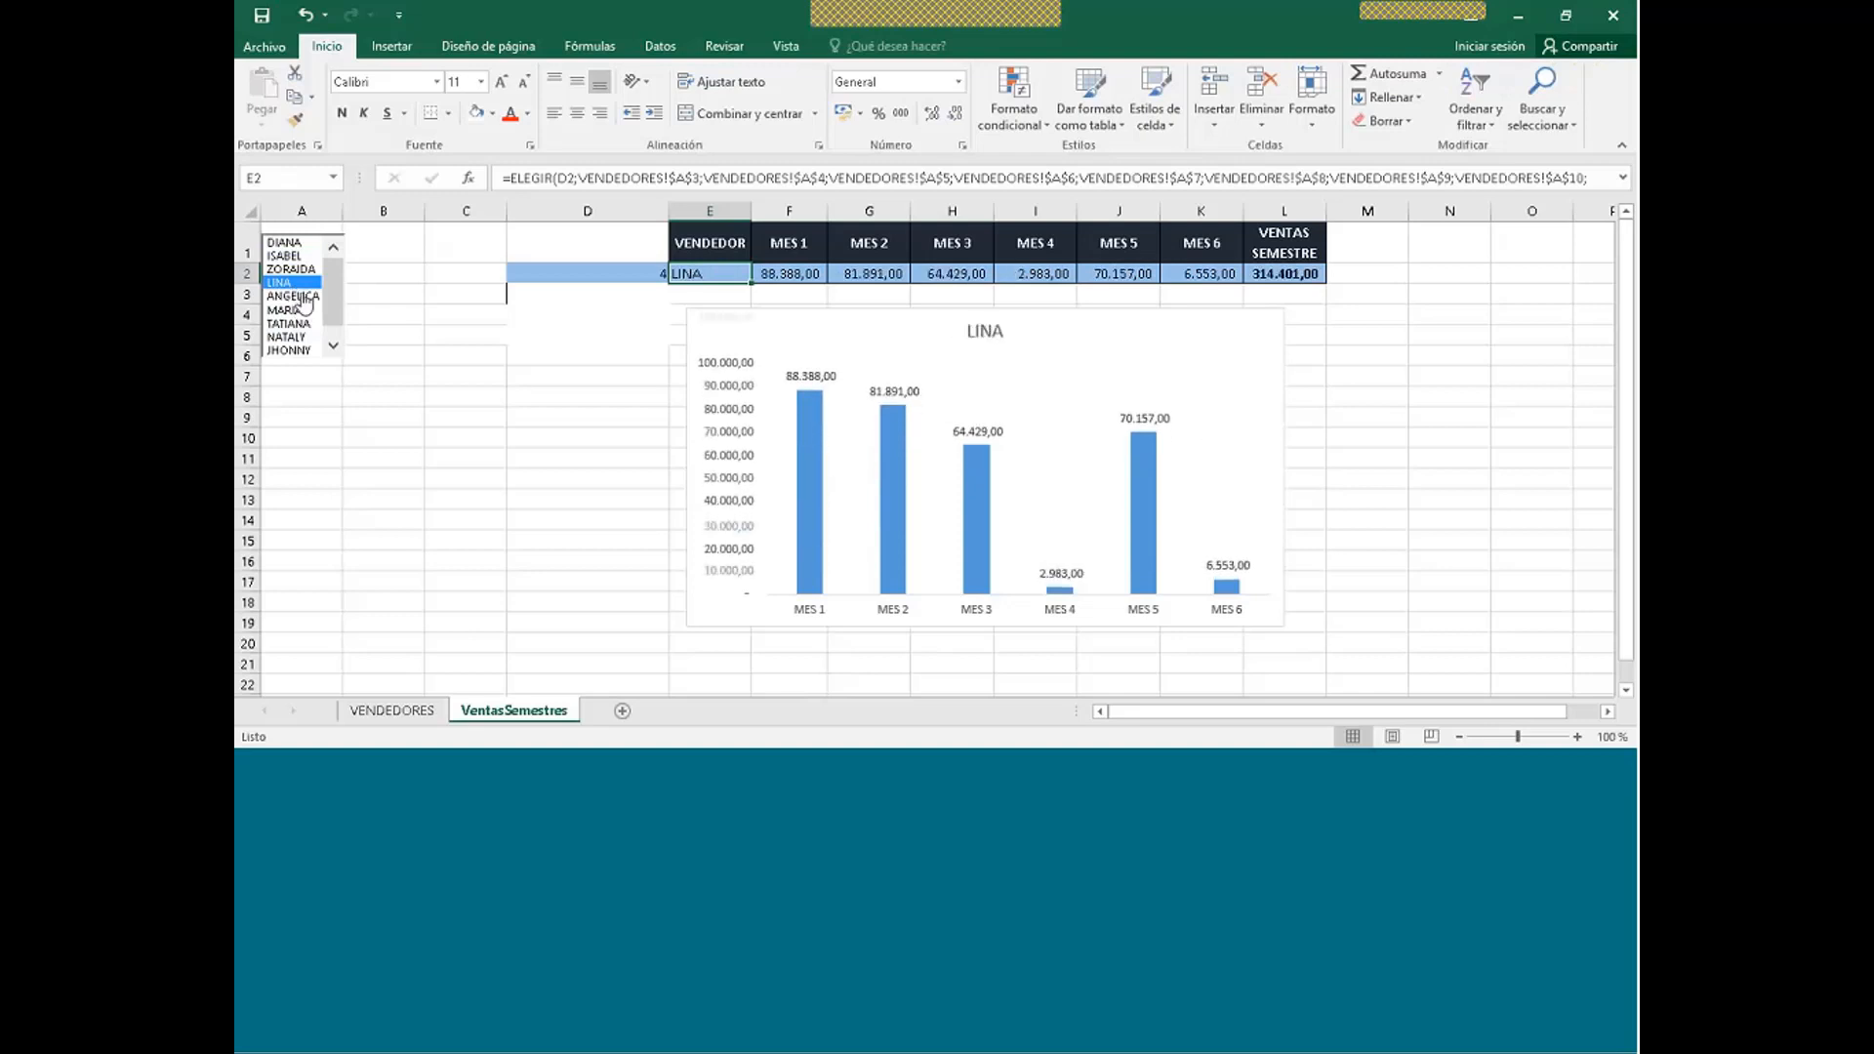
{"action": "left_click", "coordinate": [304, 297]}
{"action": "left_click", "coordinate": [285, 310]}
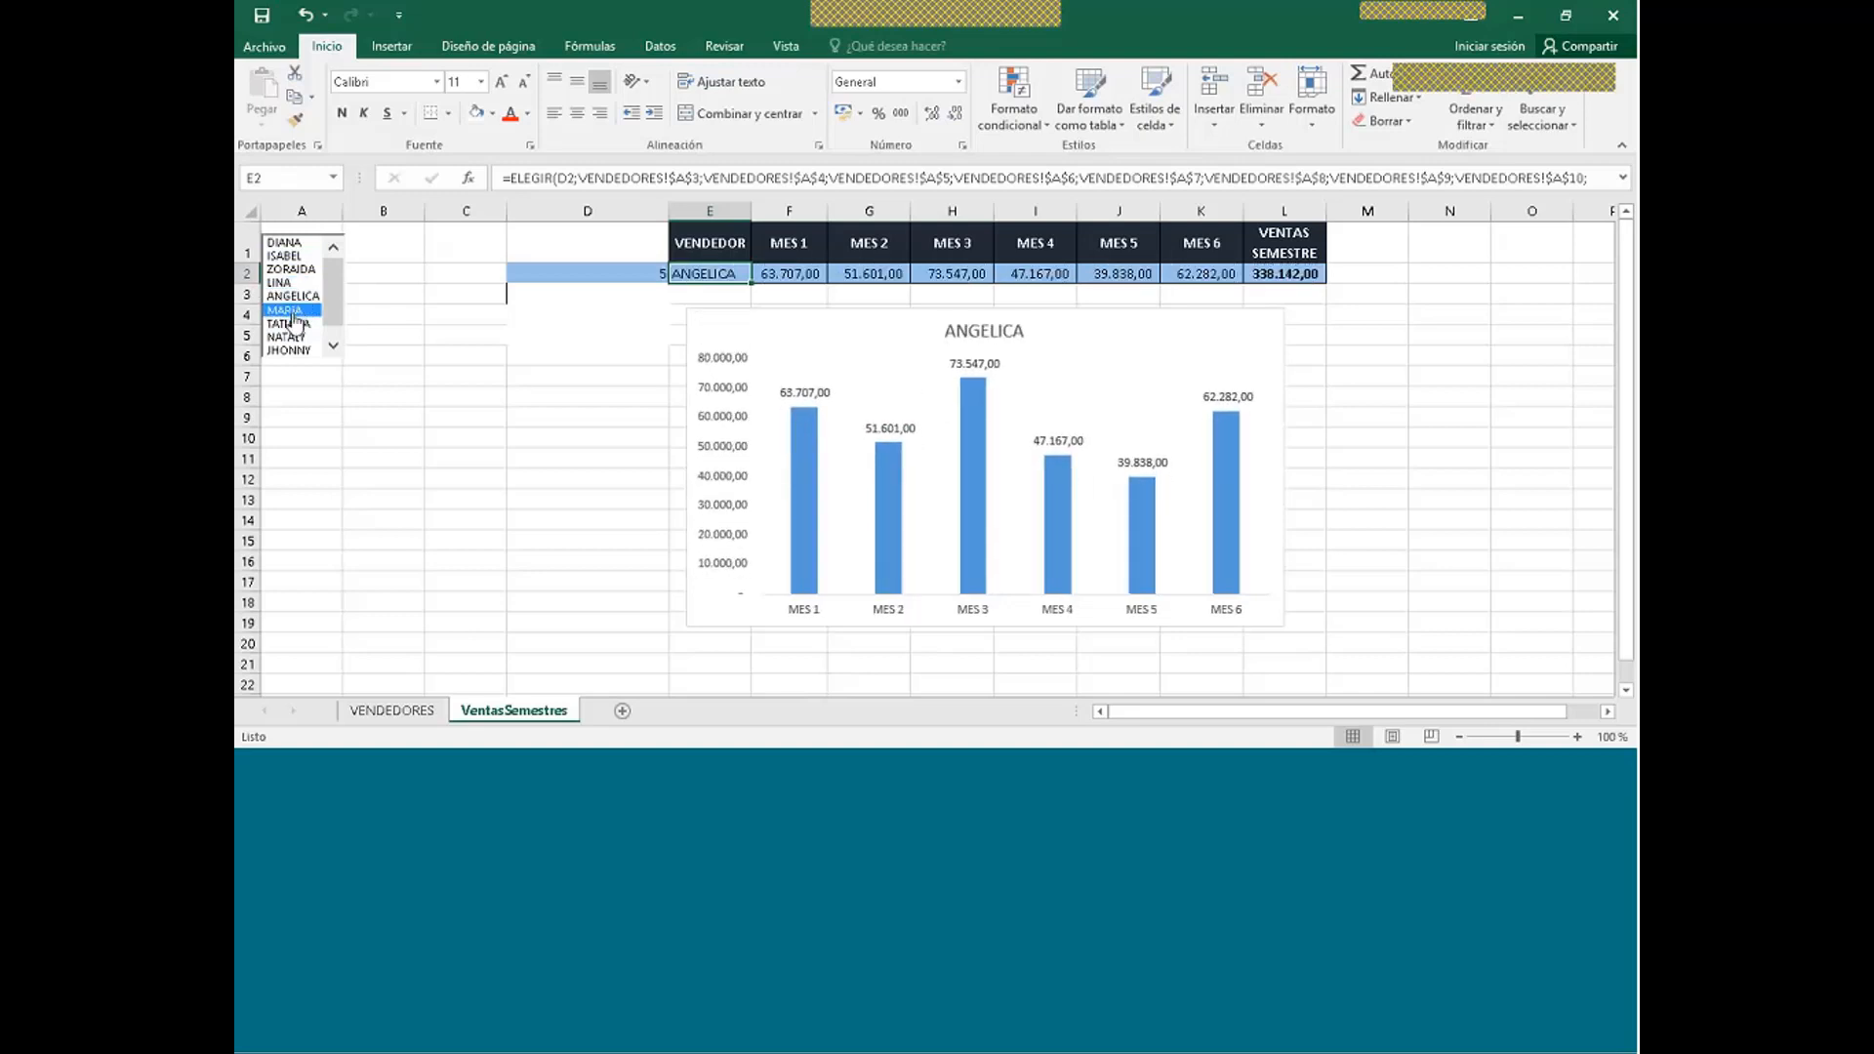
{"action": "left_click", "coordinate": [289, 323]}
{"action": "left_click", "coordinate": [292, 337]}
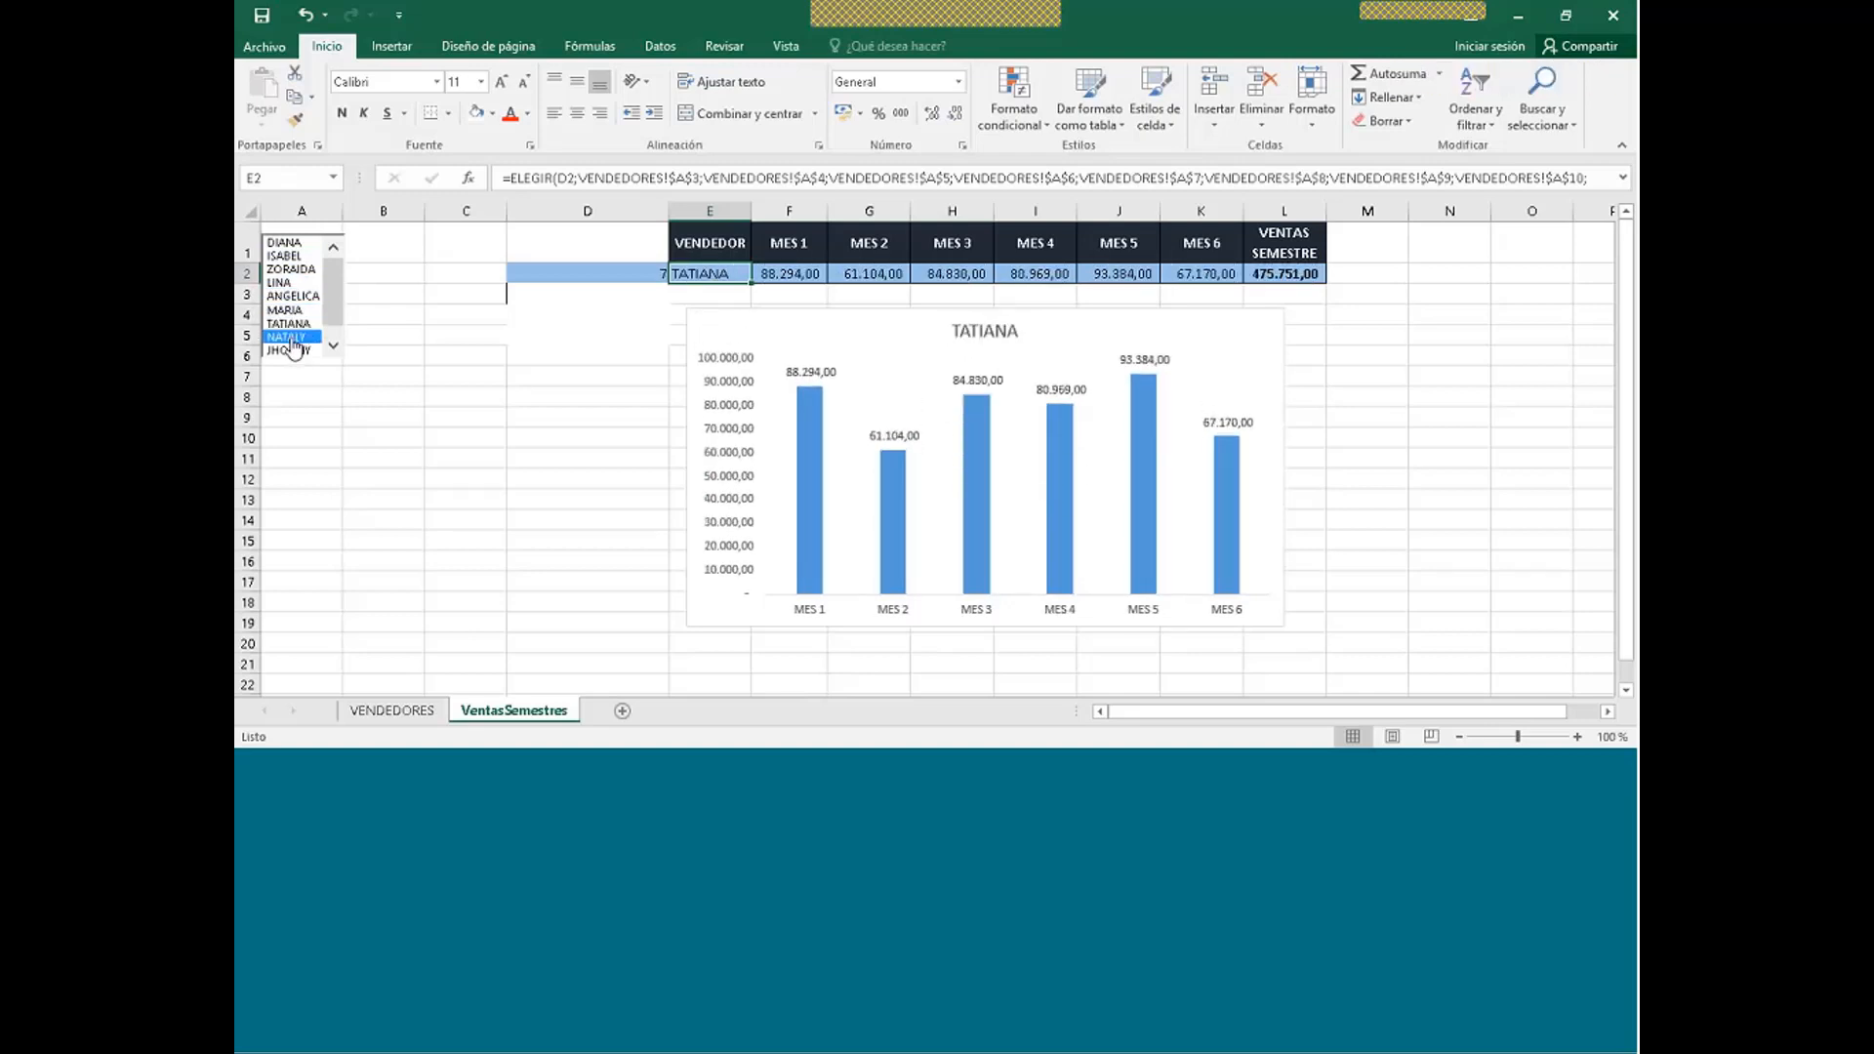
{"action": "left_click", "coordinate": [287, 283]}
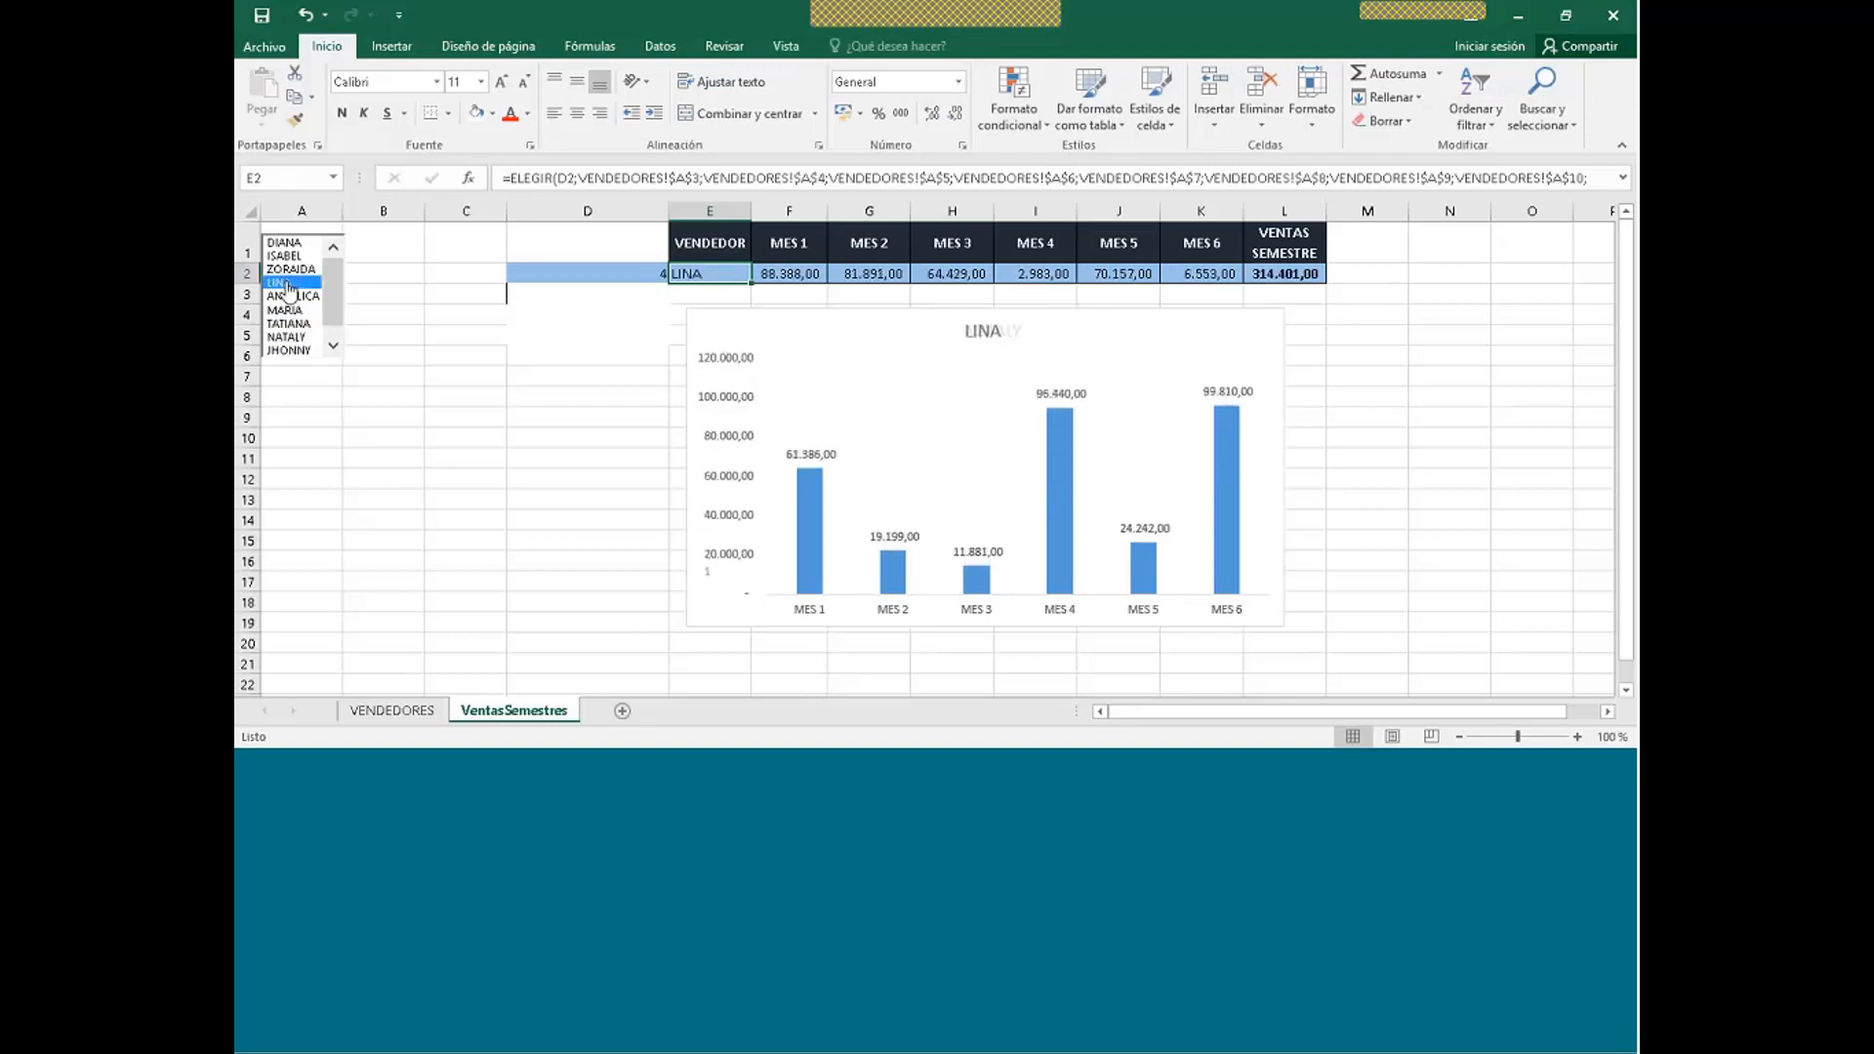